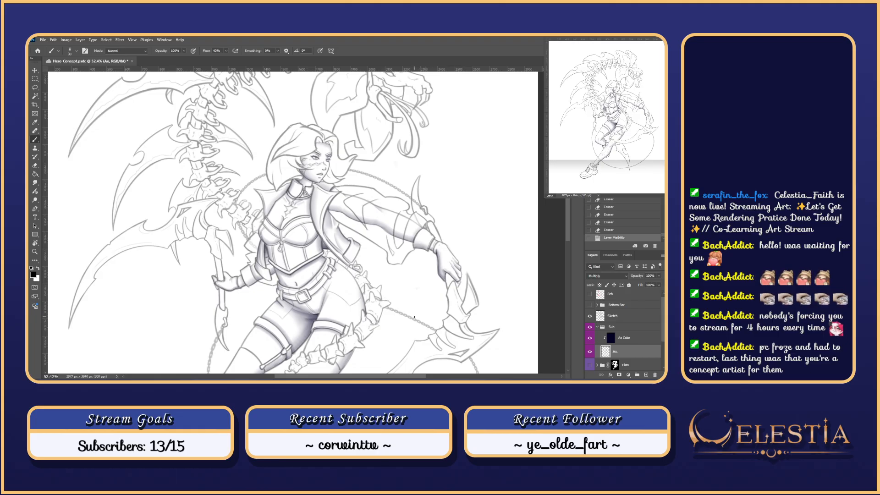
- Try brushing soft shading along the outer edge of the curved blade beside the outstretched arm
left_click_drag(414, 316, 451, 275)
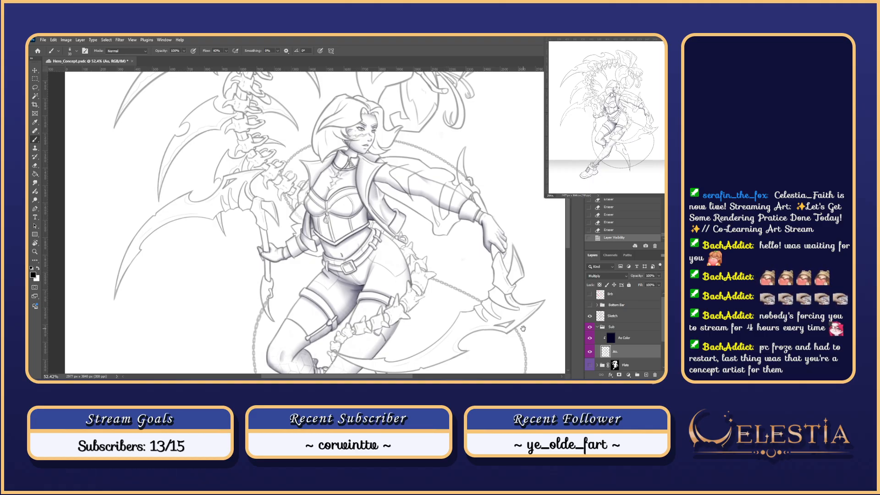
scroll(516, 302, "up", 3)
scroll(465, 307, "up", 5)
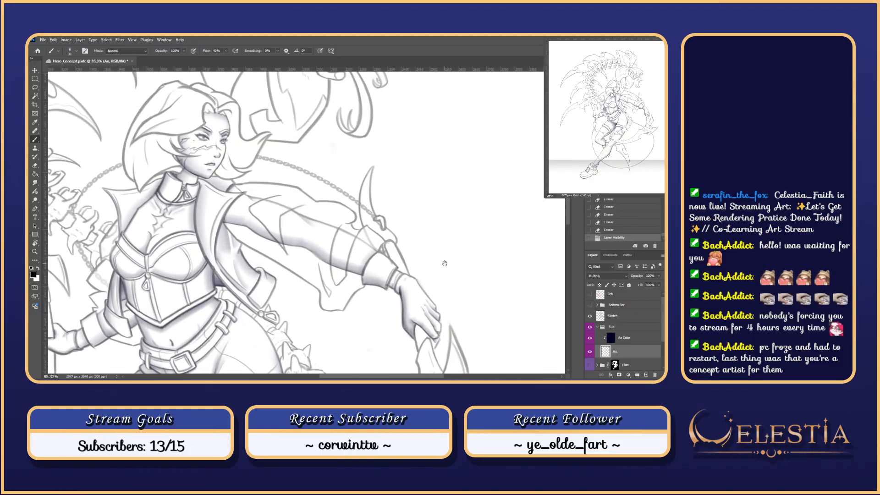
left_click_drag(368, 232, 388, 259)
left_click_drag(390, 195, 390, 260)
key("ctrl+z")
scroll(388, 225, "down", 1)
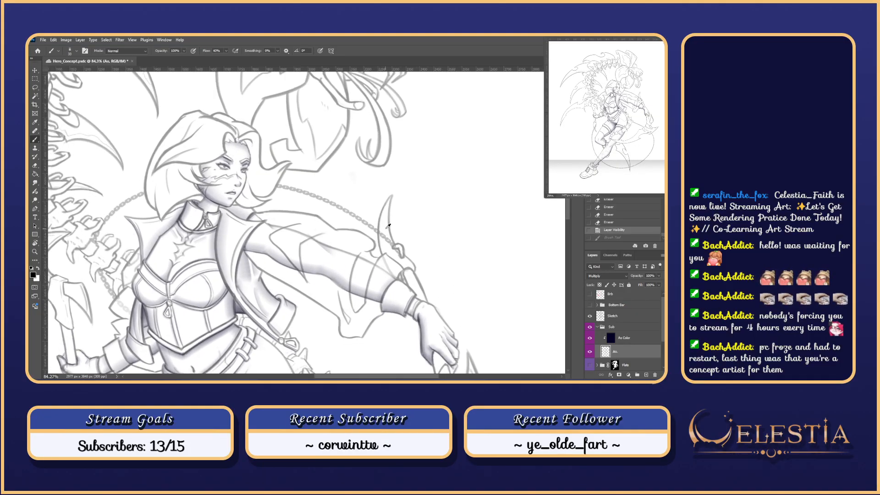
left_click_drag(386, 203, 385, 259)
key("ctrl+z")
left_click_drag(390, 194, 386, 259)
key("ctrl+z")
mouse_move(390, 194)
left_mouse_down()
mouse_move(381, 218)
mouse_move(384, 258)
left_mouse_up()
key("ctrl+z")
key("ctrl+z")
left_click_drag(391, 195, 385, 270)
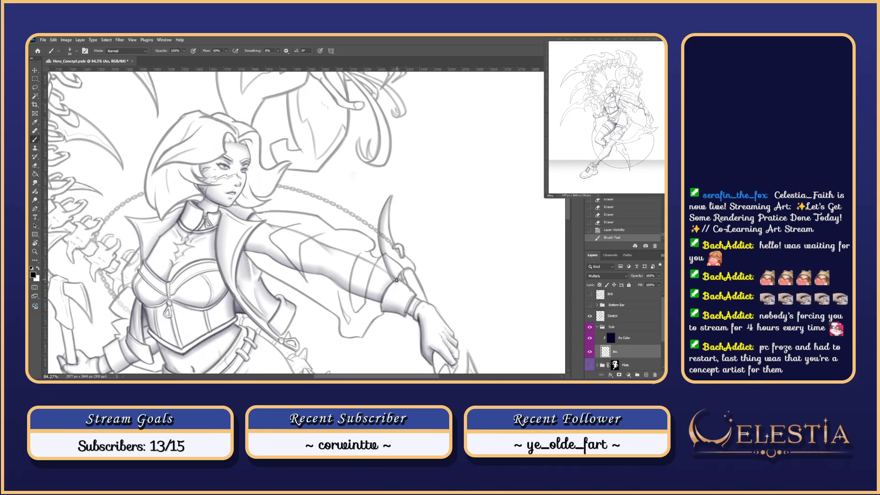
key("ctrl+z")
mouse_move(391, 198)
left_mouse_down()
mouse_move(399, 281)
mouse_move(386, 259)
mouse_move(401, 278)
left_mouse_up()
key("ctrl+z")
key("ctrl+z")
key("ctrl+z")
key("ctrl+z")
- Try erasing the excess shading beside the curved blade and undo the trial brush strokes
left_click_drag(422, 248, 425, 222)
key("e")
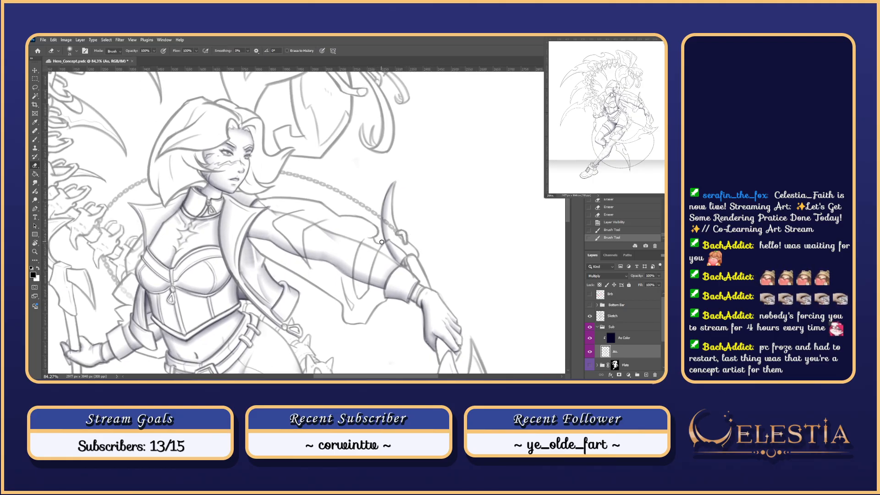
left_click_drag(382, 242, 382, 188)
key("ctrl+z")
left_click(589, 315)
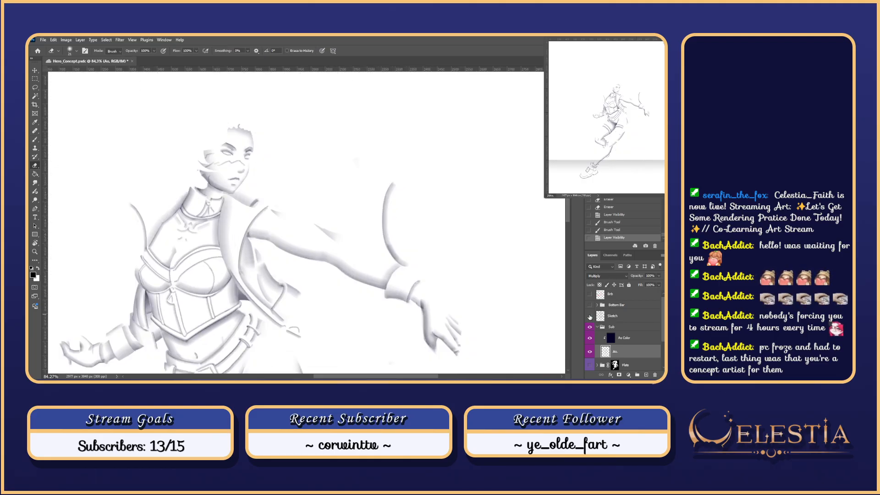
left_click(590, 317)
key("ctrl+z")
key("ctrl+z")
key("ctrl+z")
key("ctrl+z")
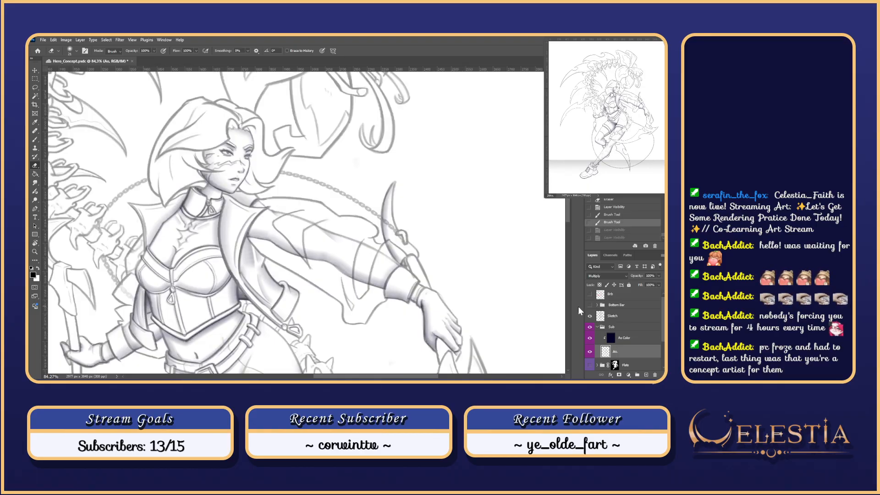
- Rotate the canvas and brush one smooth shading stroke down the outer edge of the curved blade beside the arm
key("r")
mouse_move(489, 232)
left_mouse_down()
mouse_move(472, 279)
mouse_move(480, 294)
left_mouse_up()
key("b")
left_click_drag(416, 225, 397, 297)
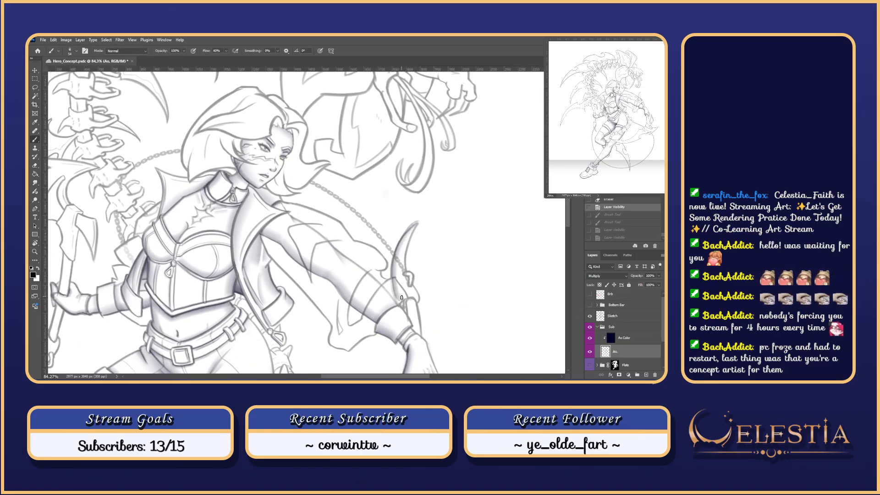
key("ctrl+z")
left_click_drag(417, 224, 393, 287)
key("ctrl+z")
scroll(416, 224, "down", 1)
left_click_drag(416, 224, 393, 302)
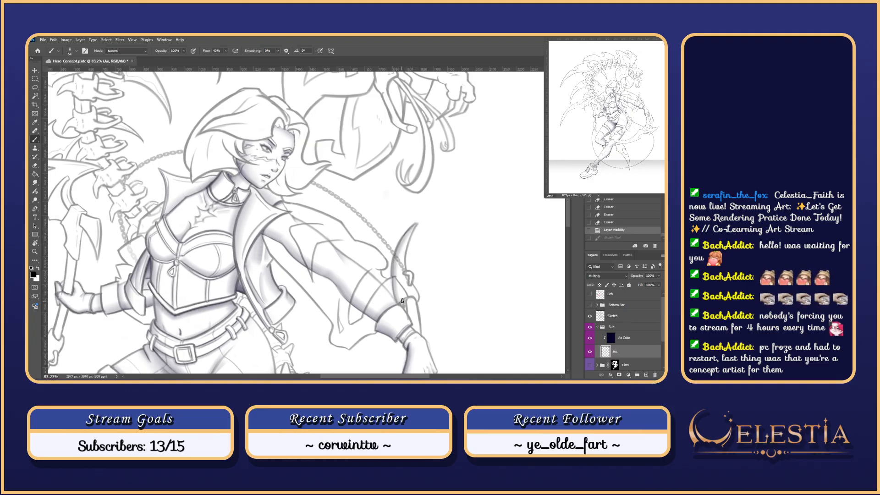
key("ctrl+z")
mouse_move(414, 226)
left_mouse_down()
mouse_move(399, 251)
mouse_move(394, 302)
left_mouse_up()
key("ctrl+z")
left_click_drag(415, 224, 399, 291)
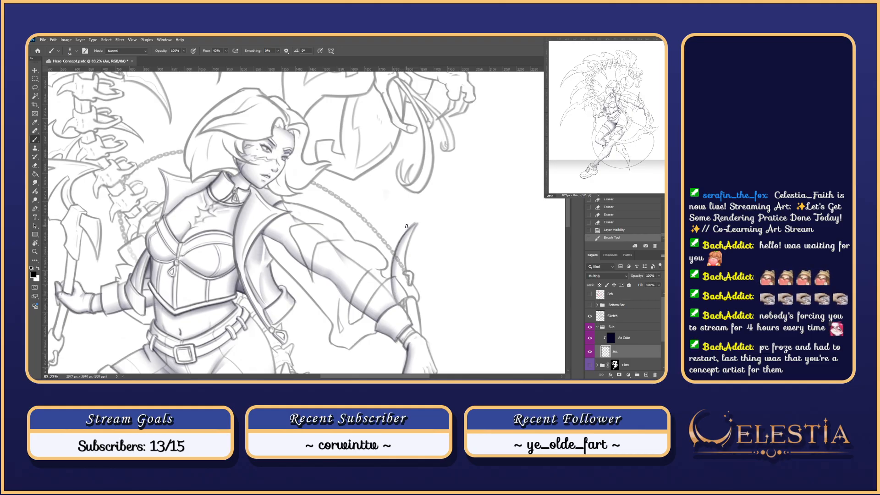
- Erase the shading that spills outside the curved blade's outer edge and tip
key("e")
left_click_drag(404, 230, 416, 217)
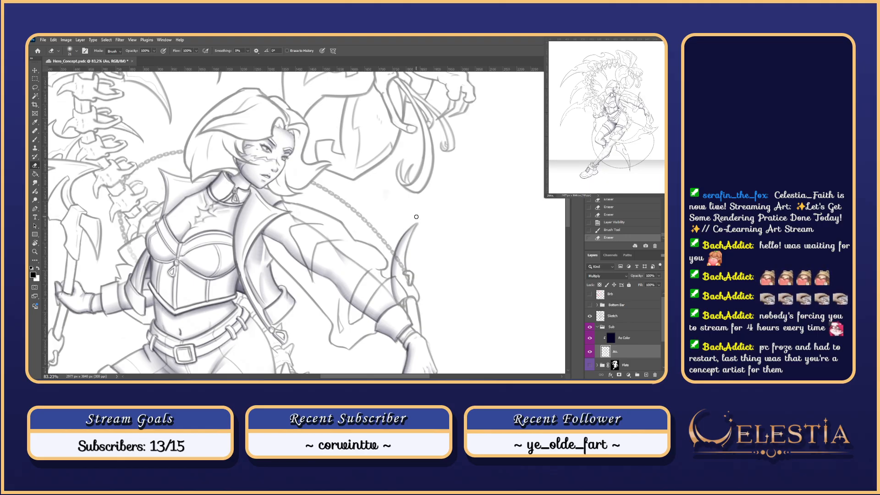
left_click_drag(396, 242, 414, 216)
- Check the blade shading by switching the Bottom Bar, Sketch and Sub visibility on and off
left_click(590, 305)
double_click(589, 305)
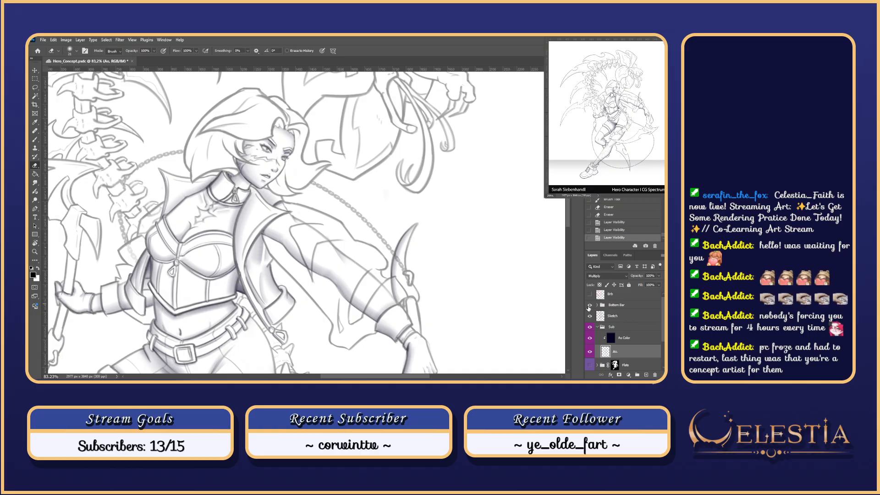
left_click(589, 305)
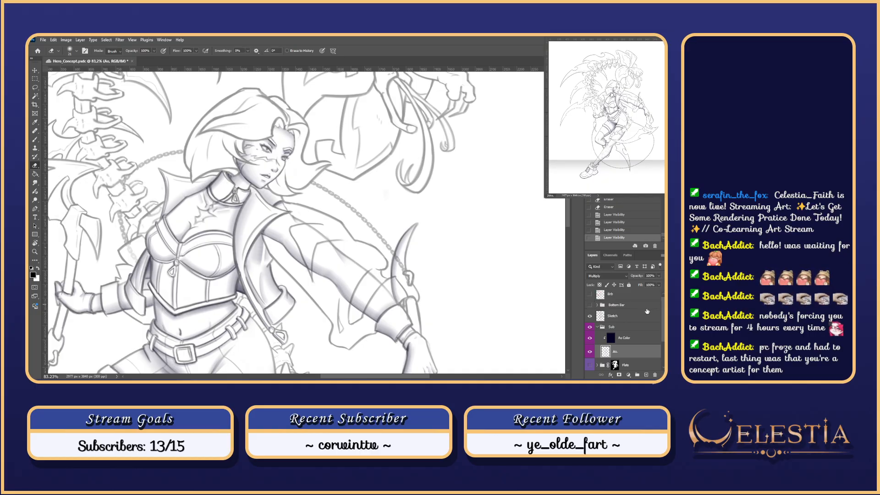
left_click(590, 316)
left_click(589, 316)
left_click_drag(481, 348, 485, 307)
key("b")
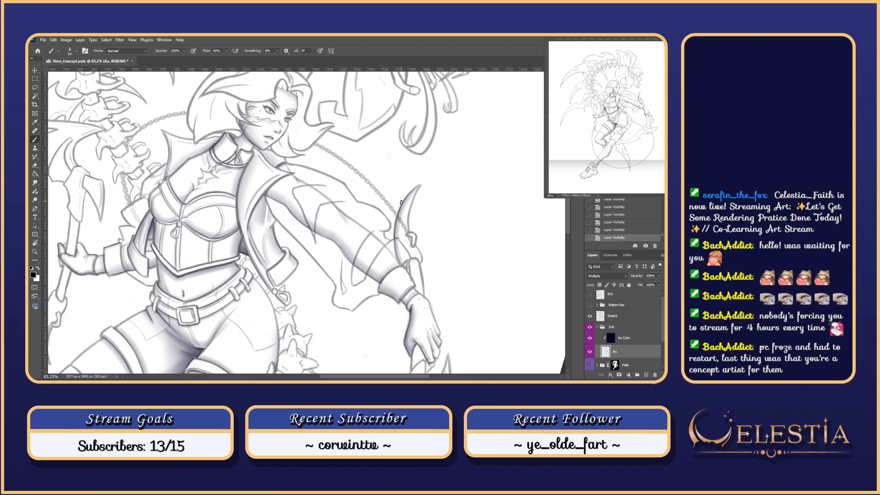
left_click_drag(447, 229, 448, 256)
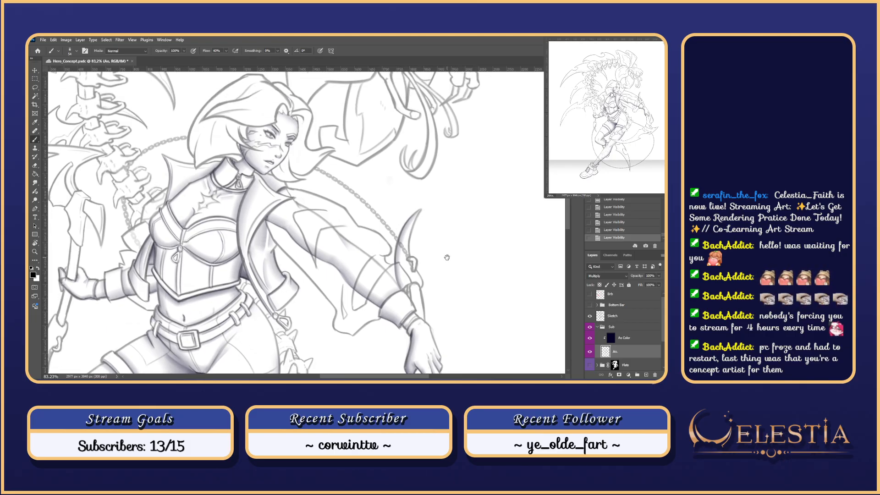
left_click(589, 327)
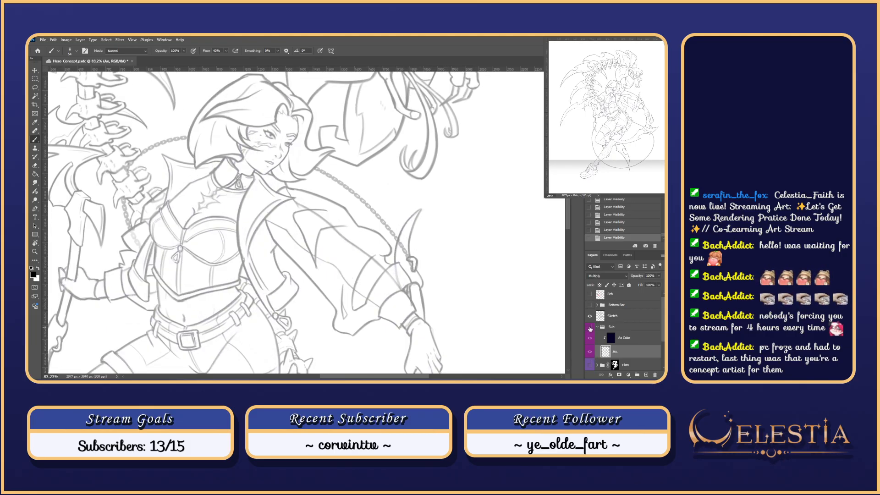
left_click(590, 327)
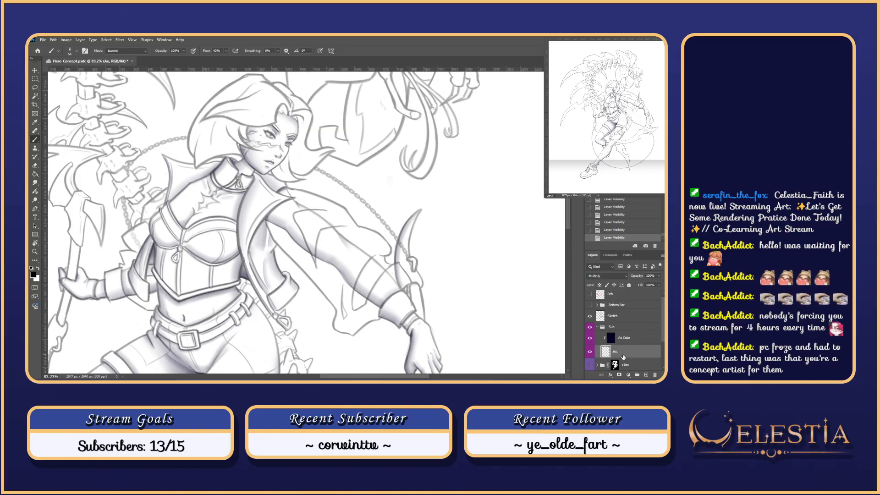
- Examine the whole figure, the large scythe and the outstretched arm for areas that still need shading
left_click_drag(409, 264, 472, 275)
scroll(449, 244, "up", 3)
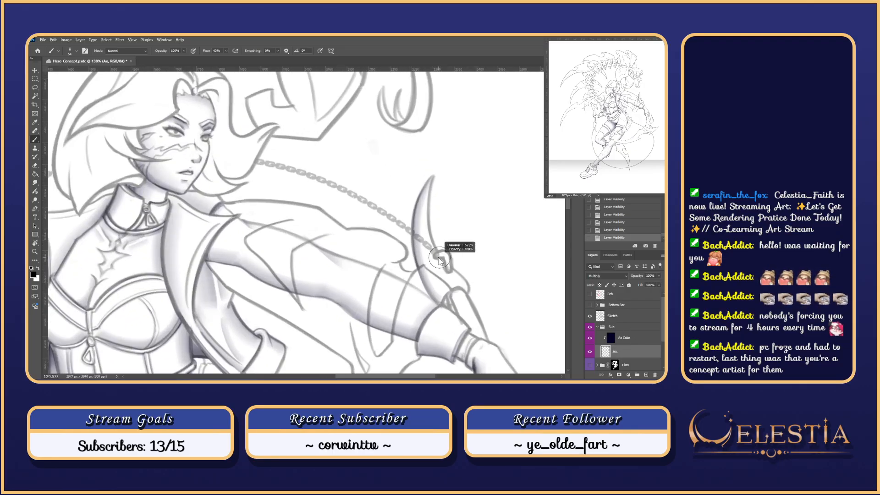
left_click(444, 254, "alt")
key("d")
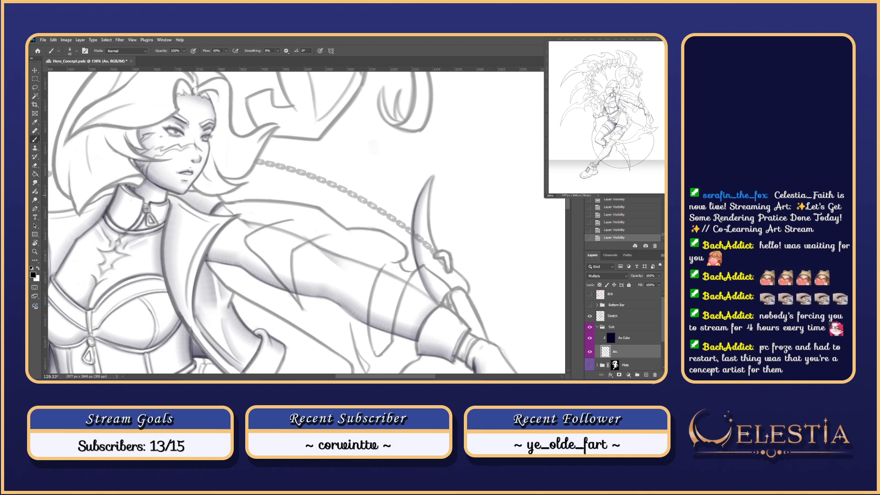
scroll(359, 69, "down", 3)
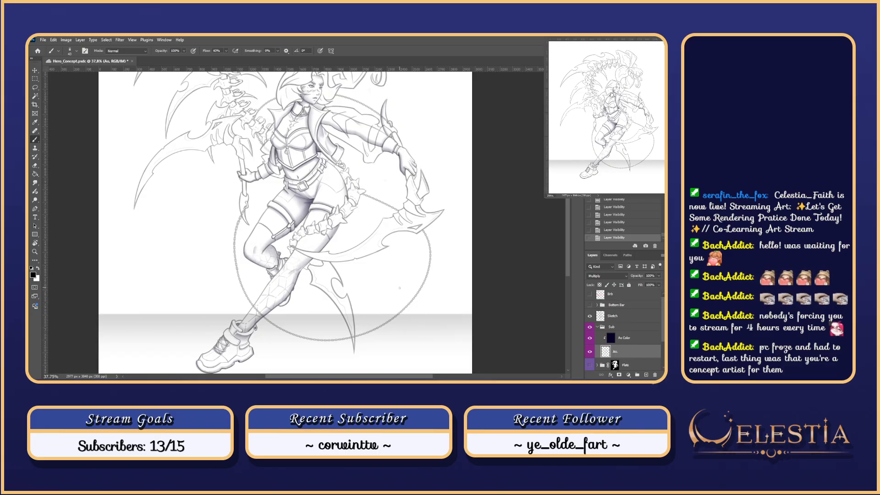
mouse_move(407, 267)
left_mouse_down()
mouse_move(398, 299)
mouse_move(394, 327)
left_mouse_up()
key("ctrl+z")
scroll(412, 315, "up", 6)
left_click_drag(422, 210, 393, 307)
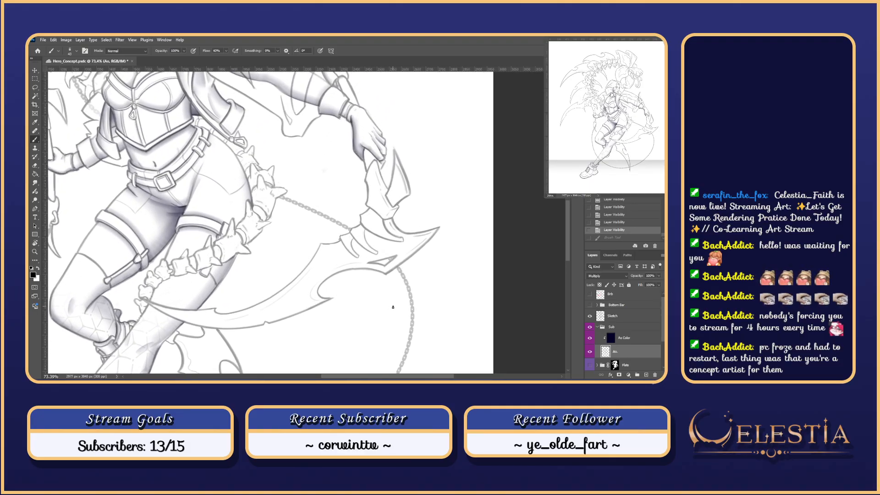
scroll(349, 94, "up", 2)
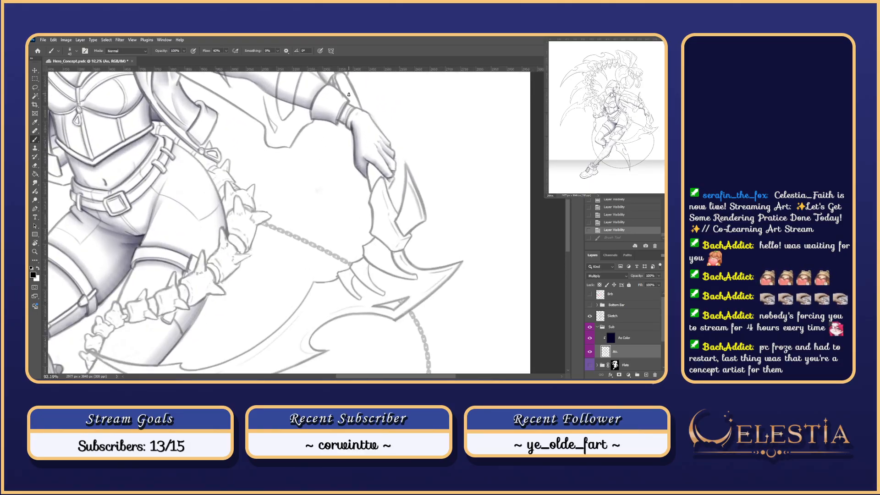
scroll(349, 94, "up", 1)
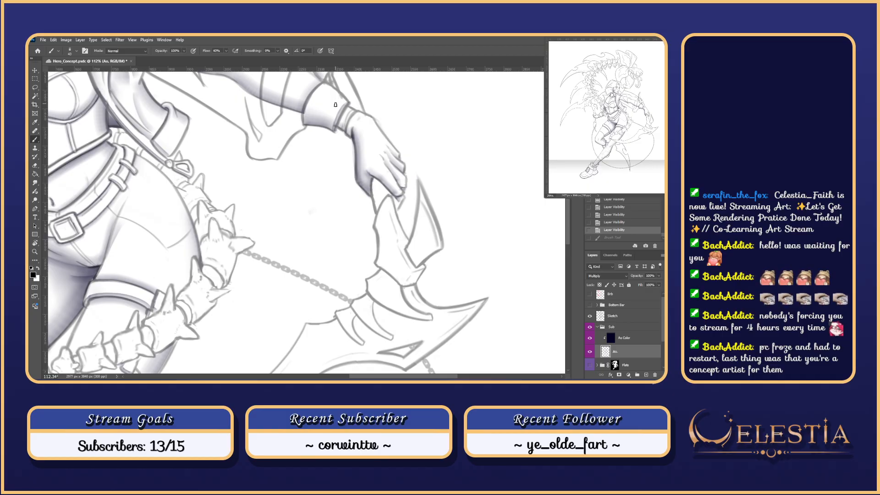
left_click_drag(417, 231, 418, 299)
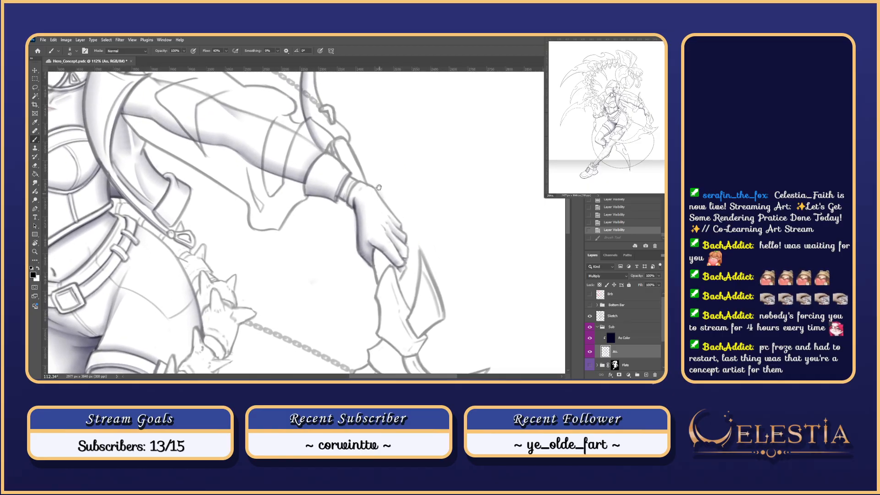
left_click_drag(378, 187, 396, 252)
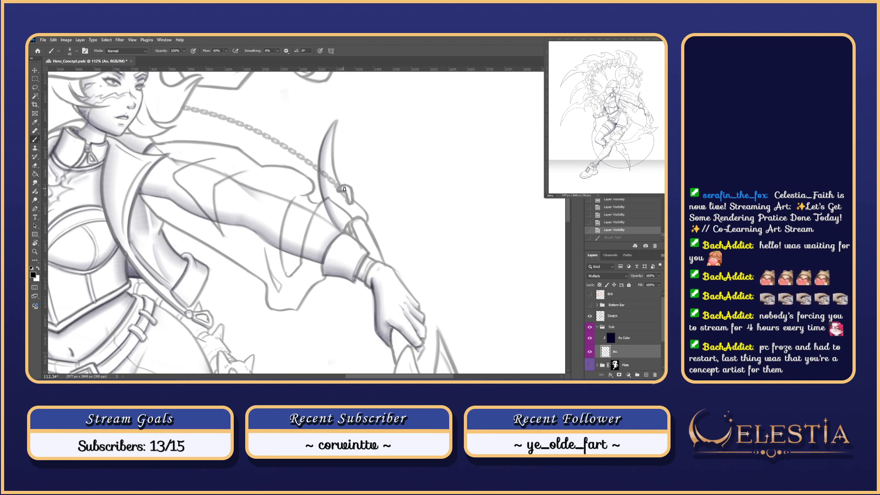
- Try shading the small hook at the end of the chain and compare it with the Sketch layer hidden
scroll(347, 192, "up", 2)
mouse_move(334, 189)
left_mouse_down()
mouse_move(347, 190)
mouse_move(336, 187)
mouse_move(347, 205)
mouse_move(343, 188)
mouse_move(351, 204)
left_mouse_up()
key("ctrl+z")
key("ctrl+z")
key("ctrl+z")
key("ctrl+z")
key("ctrl+z")
key("ctrl+z")
key("ctrl+z")
key("ctrl+z")
key("ctrl+z")
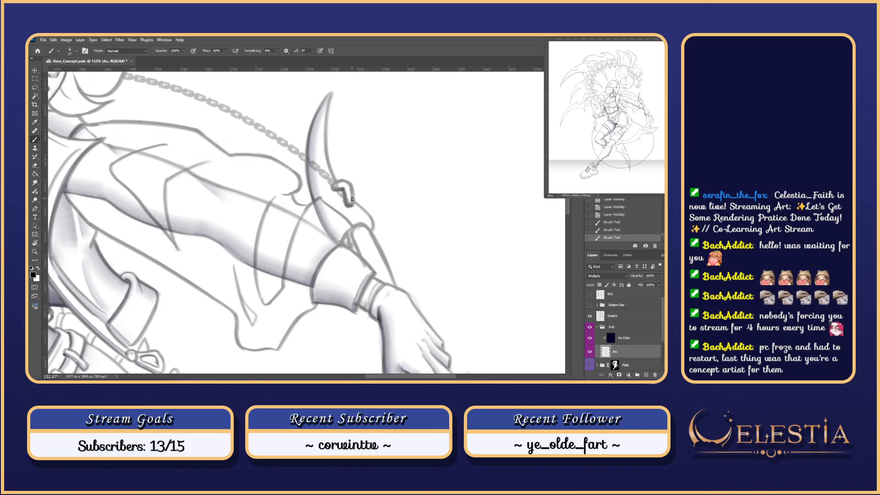
left_click(590, 315)
left_click(590, 316)
key("ctrl+z")
key("ctrl+z")
key("ctrl+z")
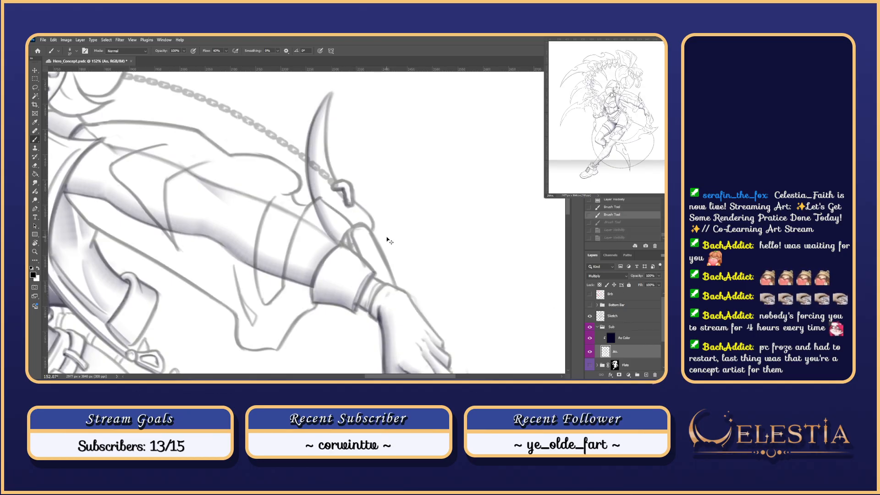
key("ctrl+z")
key("ctrl+z")
- Brush a thin shading line along the small hook at the chain's end and check it without the Sketch layer
left_click_drag(331, 185, 352, 205)
key("ctrl+z")
key("ctrl+z")
key("ctrl+z")
key("ctrl+z")
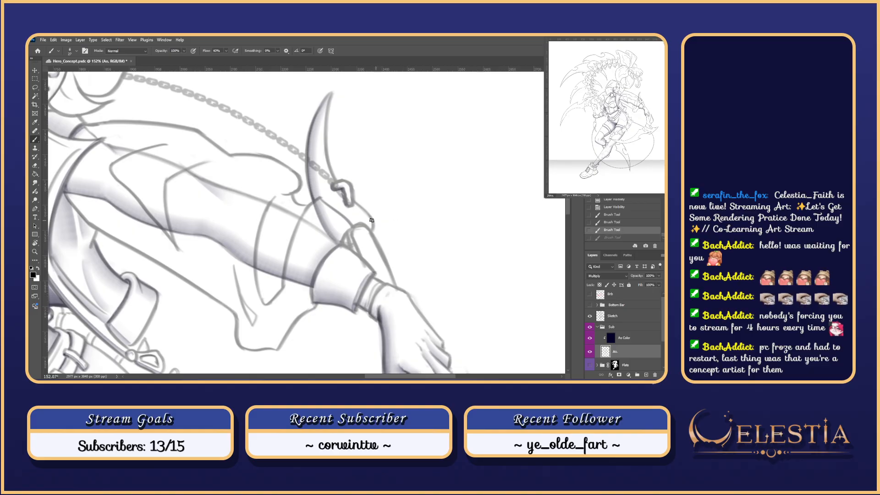
key("ctrl+shift+z")
left_click(590, 317)
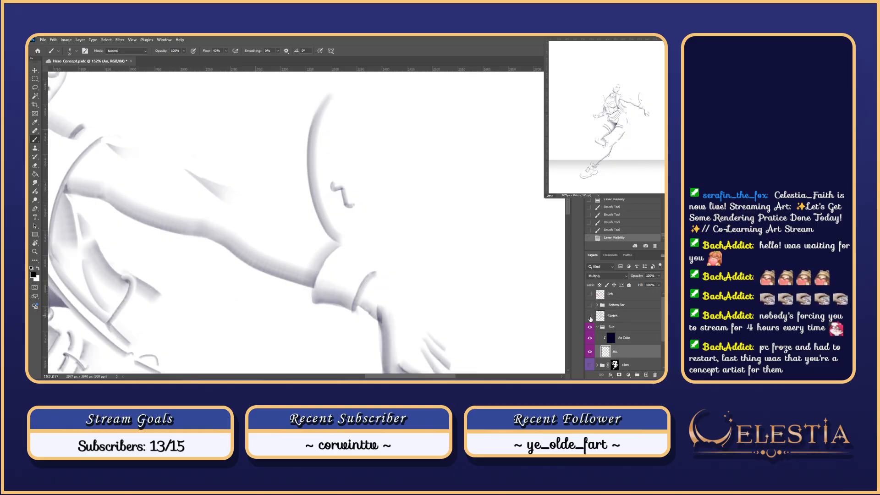
left_click(590, 317)
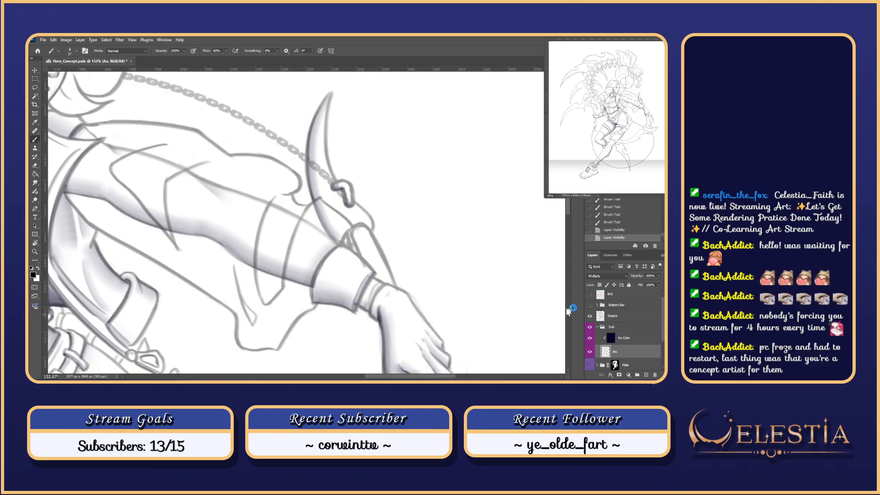
- Add more shading to the bend of the small hook, checking it without the Sketch layer and undoing the surplus stroke
mouse_move(338, 182)
left_mouse_down()
mouse_move(348, 184)
mouse_move(353, 204)
mouse_move(350, 184)
left_mouse_up()
key("ctrl+z")
key("ctrl+z")
key("ctrl+z")
key("ctrl+z")
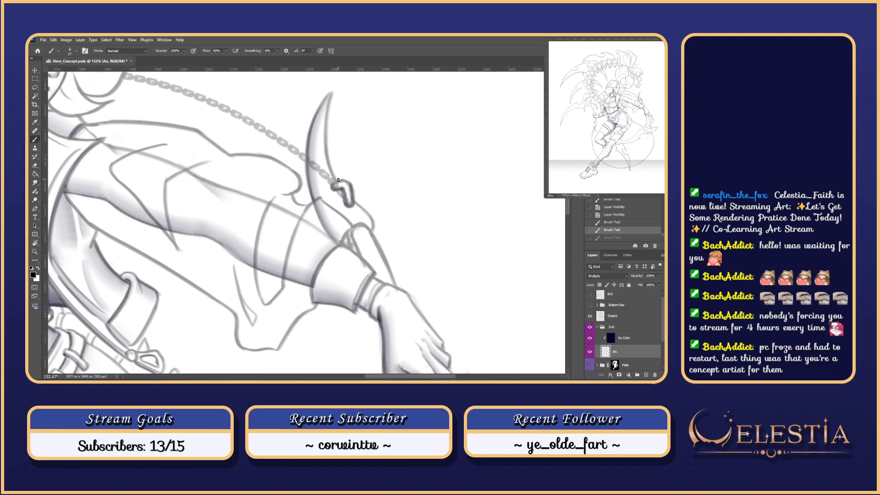
left_click(589, 315)
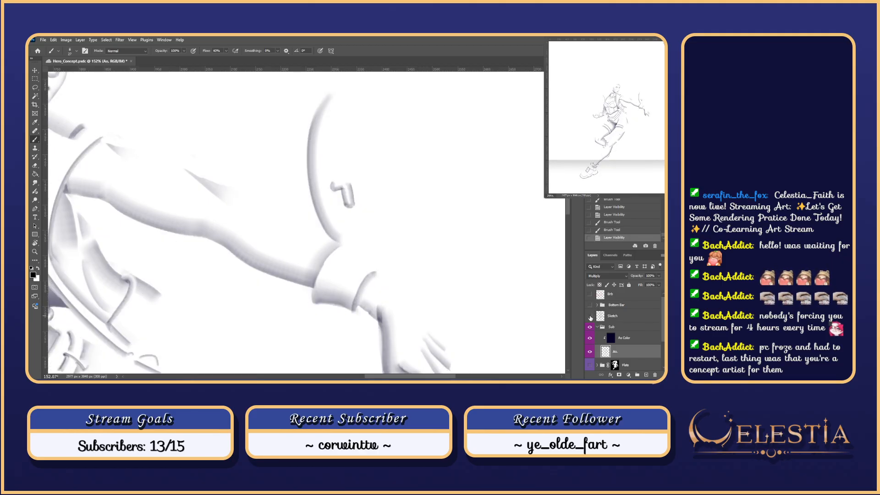
key("ctrl+z")
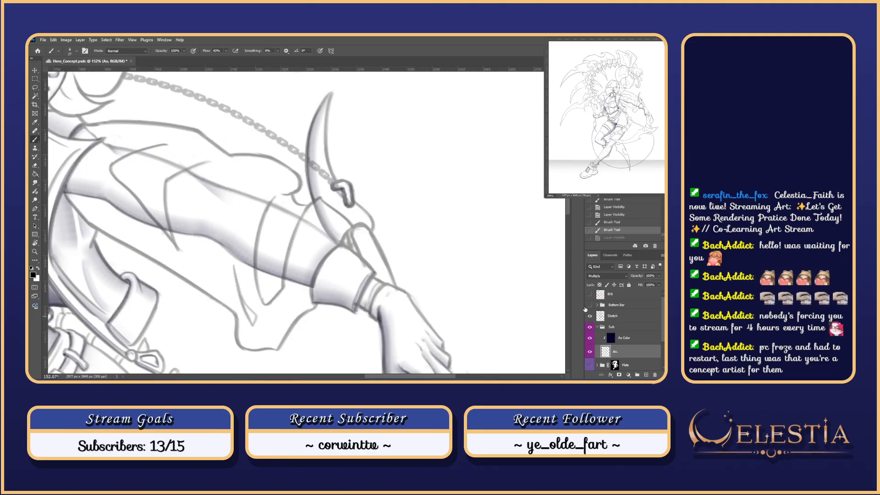
key("ctrl+z")
- Lasso the thin weapon handle between the small curved blade and the outstretched hand
mouse_move(477, 303)
left_mouse_down()
mouse_move(491, 294)
mouse_move(488, 277)
mouse_move(492, 322)
mouse_move(414, 304)
left_mouse_up()
scroll(481, 302, "down", 4)
key("l")
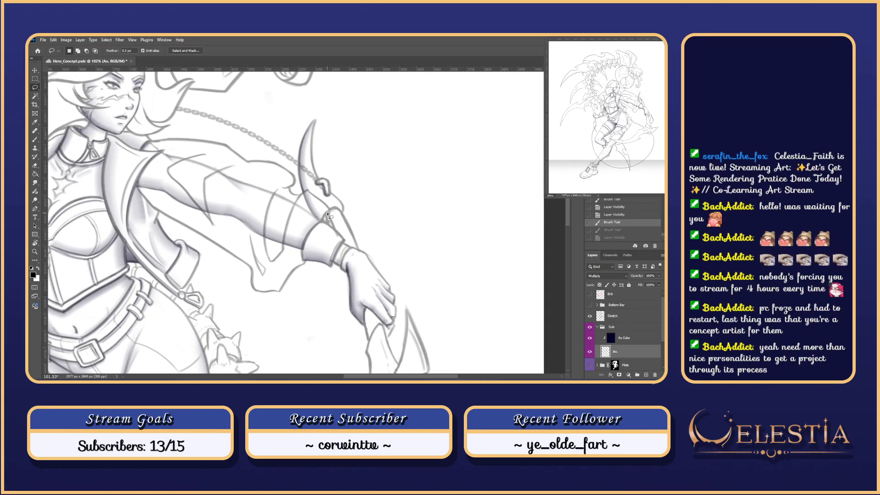
mouse_move(327, 212)
left_mouse_down()
mouse_move(349, 243)
mouse_move(349, 228)
mouse_move(327, 206)
left_mouse_up()
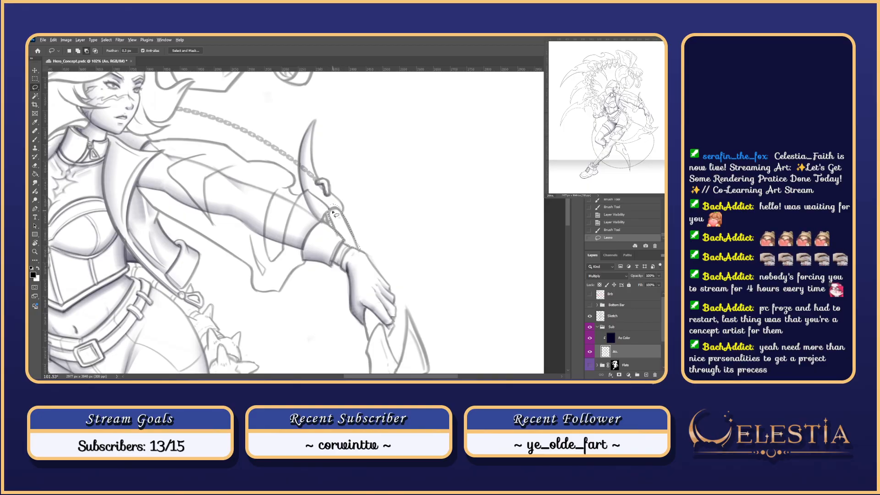
mouse_move(328, 215)
left_mouse_down()
mouse_move(341, 196)
mouse_move(342, 230)
mouse_move(330, 204)
left_mouse_up()
- Try brushing shading onto the thin handle and compare it by undoing and redoing the strokes
key("ctrl+z")
key("ctrl+z")
key("b")
key("ctrl+z")
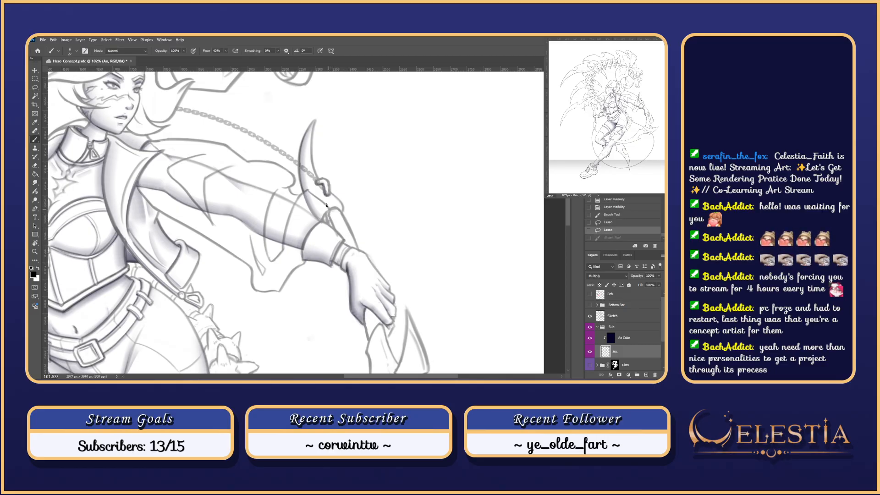
key("ctrl+z")
key("ctrl+z")
key("ctrl+shift+z")
key("ctrl+shift+z")
key("ctrl+shift+z")
scroll(345, 230, "down", 1)
key("ctrl+z")
scroll(345, 230, "down", 1)
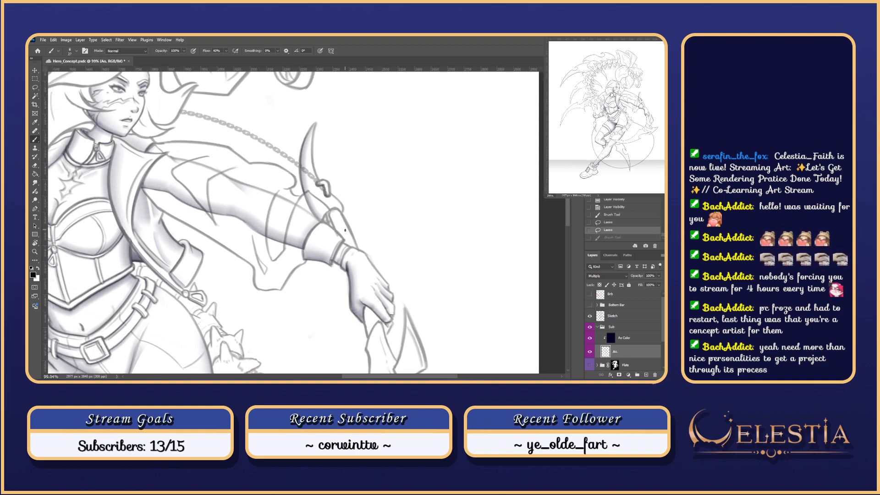
- Brush soft shading along the thin handle from the curved blade down to the wrist, undoing the surplus strokes
left_click_drag(330, 216, 348, 252)
key("ctrl+z")
key("ctrl+z")
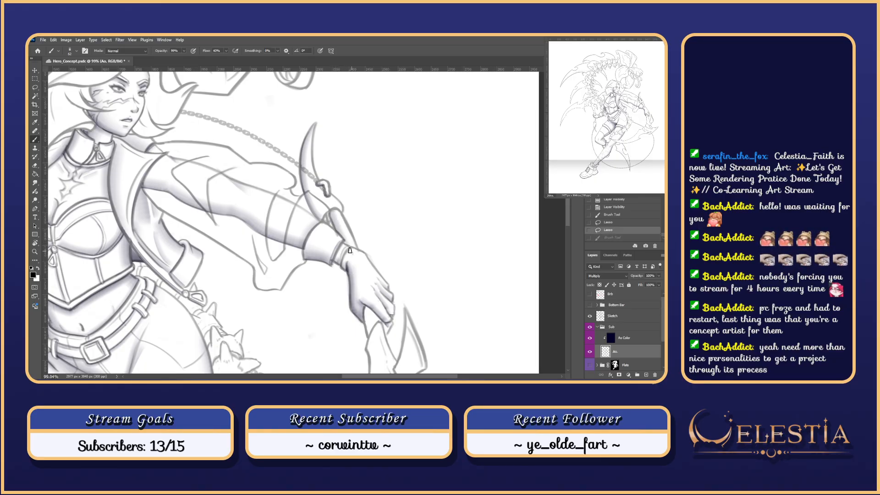
key("ctrl+z")
left_click_drag(330, 209, 347, 254)
key("ctrl+z")
key("ctrl+shift+z")
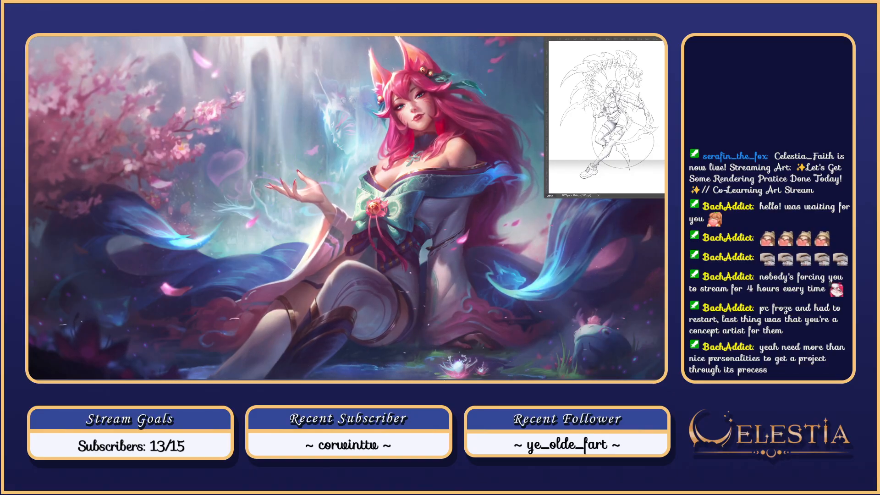
- Return to the drawing, shade the handle near its upper end and check it with the Sketch layer hidden
left_click(414, 372)
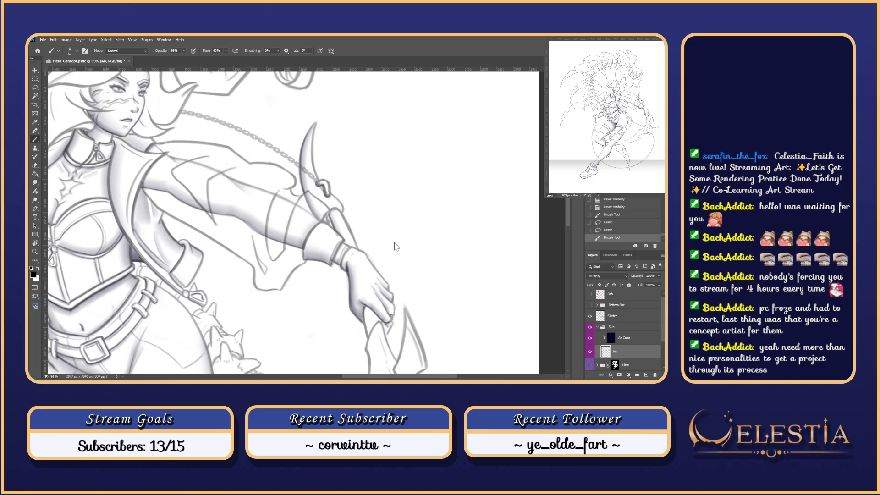
mouse_move(357, 208)
left_mouse_down()
mouse_move(350, 193)
mouse_move(320, 206)
mouse_move(320, 196)
left_mouse_up()
key("ctrl+z")
key("ctrl+z")
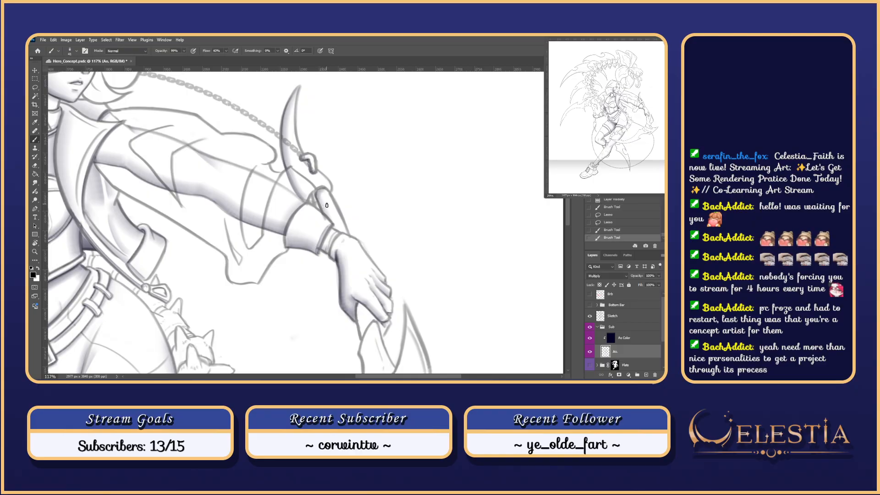
key("ctrl+z")
left_click(590, 316)
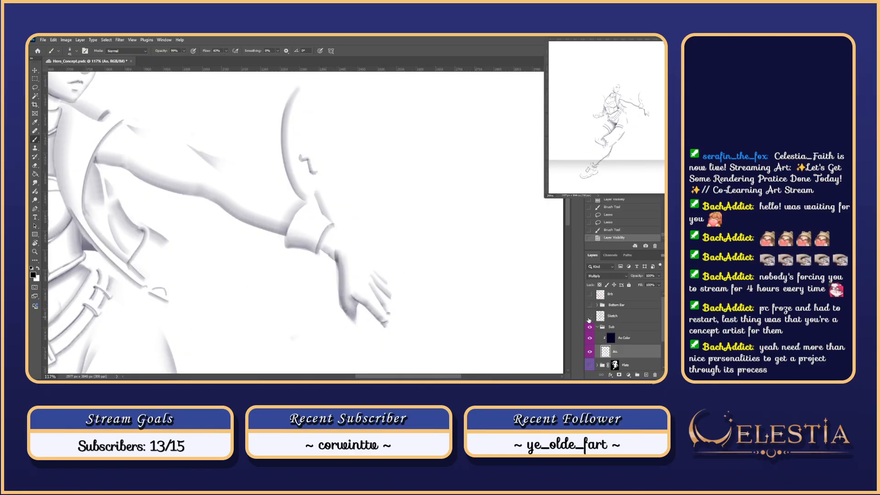
left_click(589, 316)
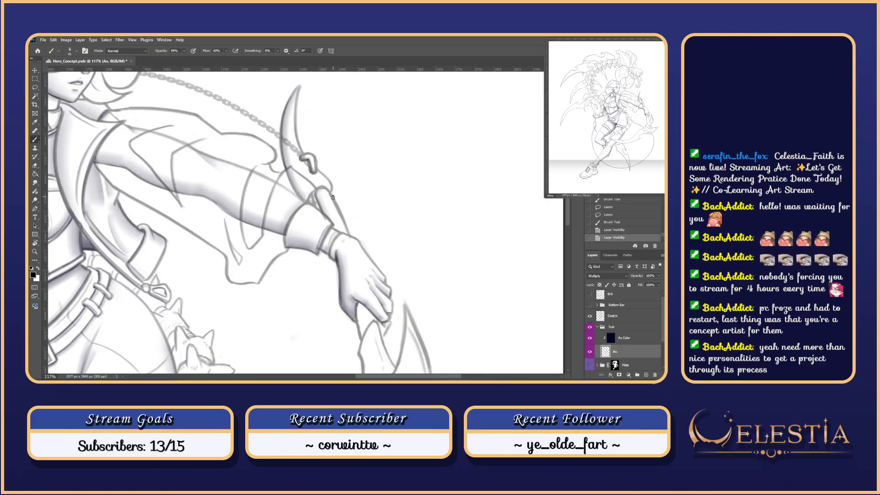
- Add shading around the rounded top of the handle and compare it with the Sketch layer hidden
mouse_move(327, 193)
left_mouse_down()
mouse_move(317, 196)
mouse_move(320, 189)
mouse_move(327, 219)
left_mouse_up()
key("ctrl+z")
key("ctrl+z")
left_click(589, 316)
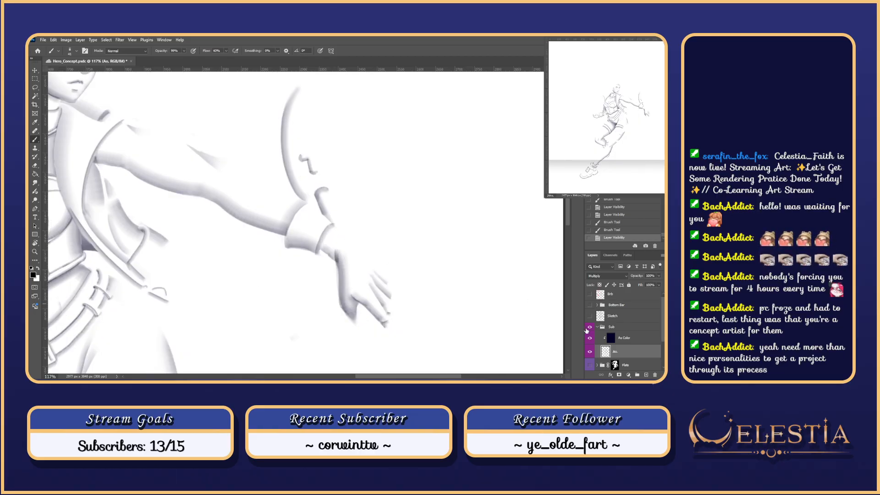
left_click(590, 316)
- Lasso around the small curved blade and brush shading where its lower end meets the handle, undoing surplus strokes
key("l")
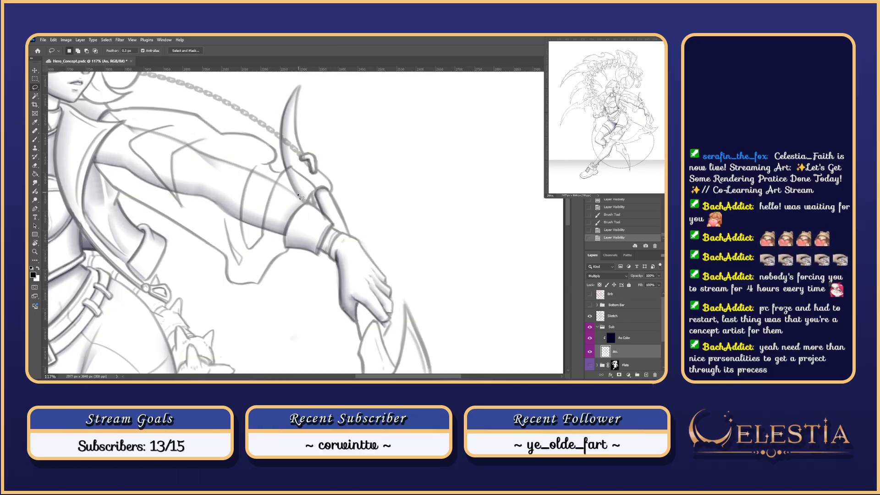
mouse_move(343, 206)
left_mouse_down()
mouse_move(306, 138)
mouse_move(287, 189)
mouse_move(305, 200)
mouse_move(322, 188)
mouse_move(332, 209)
mouse_move(318, 207)
mouse_move(316, 193)
mouse_move(302, 197)
mouse_move(314, 191)
left_mouse_up()
key("b")
key("ctrl+z")
key("ctrl+z")
key("ctrl+z")
key("ctrl+z")
key("ctrl+z")
key("ctrl+z")
scroll(304, 197, "down", 1)
key("ctrl+z")
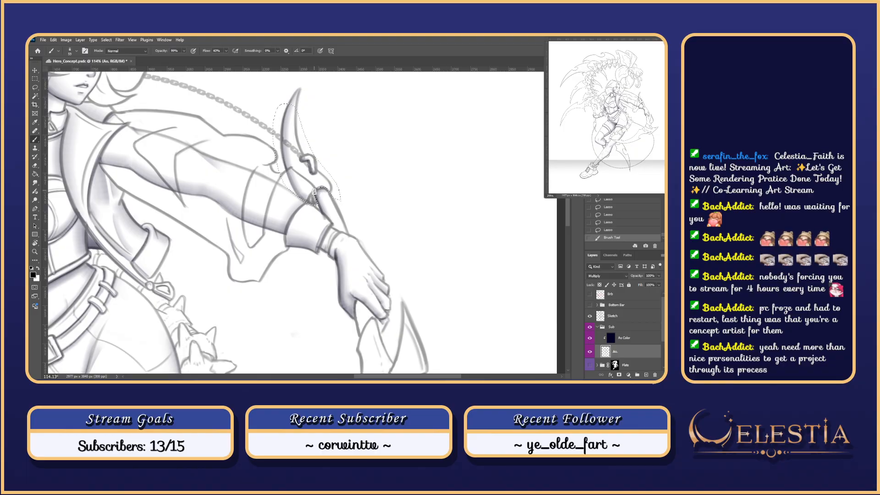
- Clear the selection and check the blade and handle shading with the Sketch layer hidden
key("ctrl+d")
left_click(590, 316)
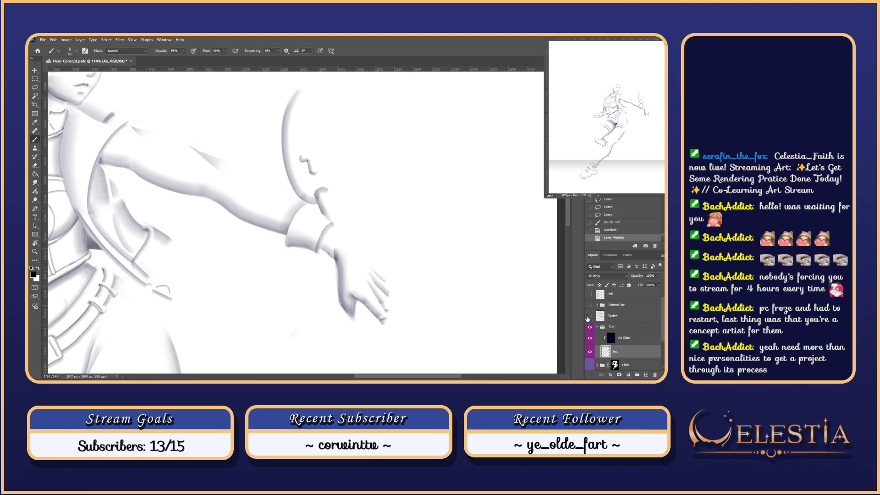
left_click(590, 317)
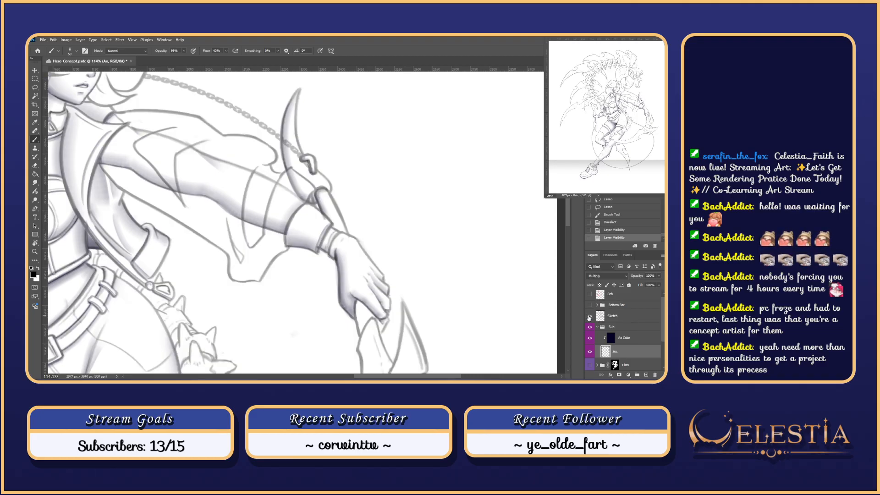
left_click_drag(412, 233, 444, 293)
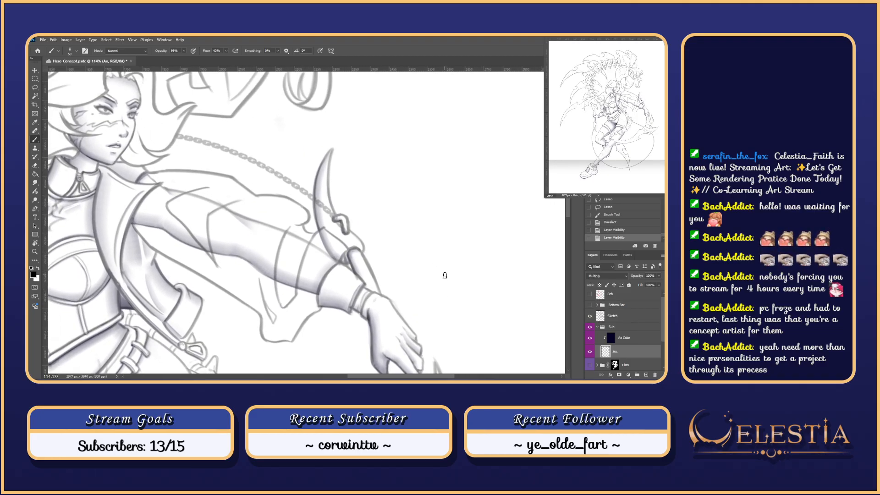
left_click(590, 316)
left_click(590, 315)
- Lasso the upper part of the lower weapon piece just beneath the gripping hand
mouse_move(474, 326)
left_mouse_down()
mouse_move(458, 208)
mouse_move(462, 269)
mouse_move(458, 257)
left_mouse_up()
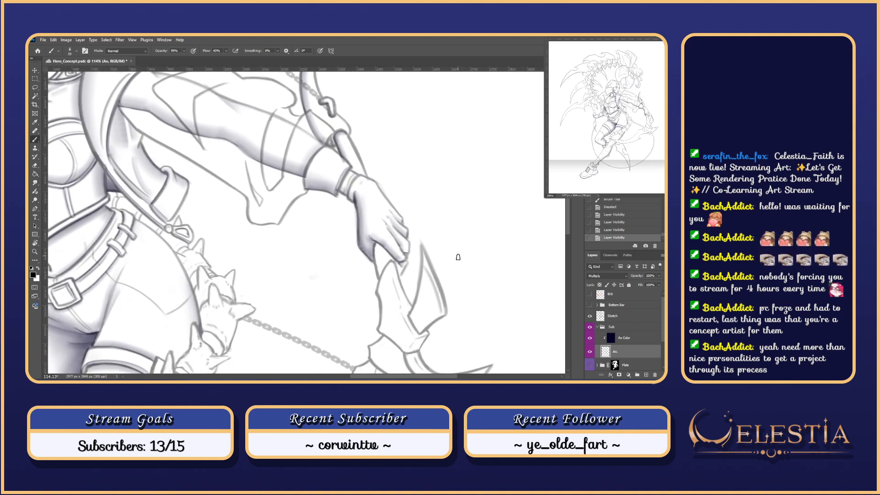
key("l")
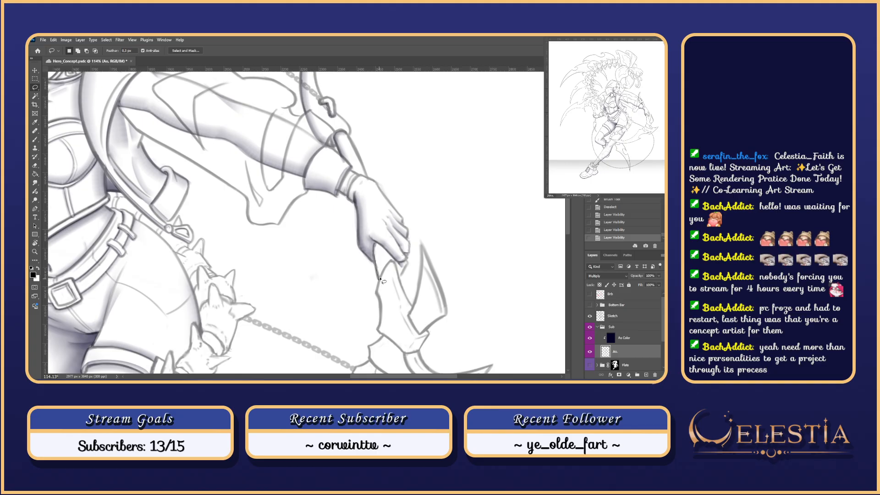
mouse_move(394, 259)
left_mouse_down()
mouse_move(374, 235)
mouse_move(384, 290)
mouse_move(387, 269)
mouse_move(379, 290)
mouse_move(392, 262)
mouse_move(384, 293)
left_mouse_up()
key("shift")
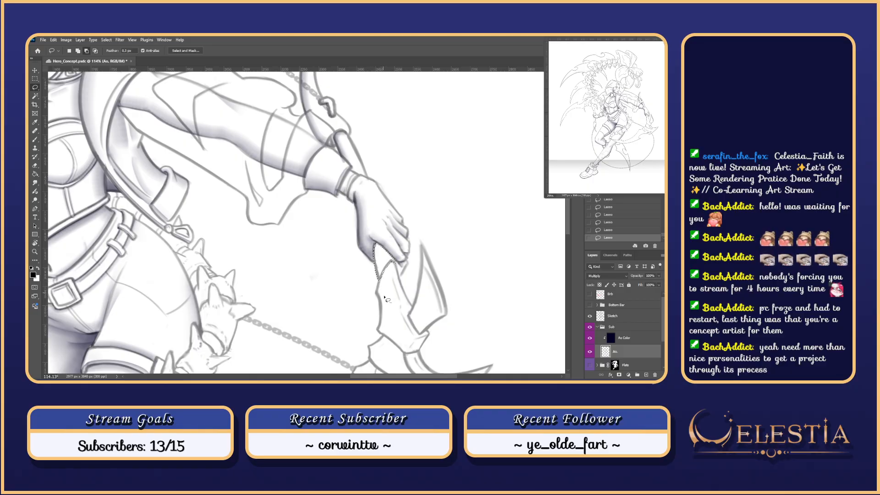
key("b")
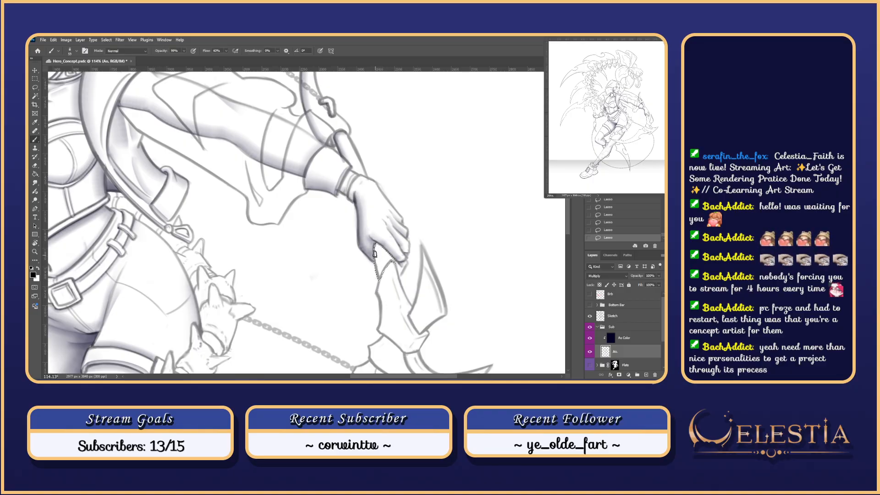
- Brush a soft shadow onto the selected weapon part below the hand, undo the surplus strokes and clear the selection
left_click_drag(375, 251, 383, 285)
key("ctrl+z")
key("ctrl+z")
key("ctrl+z")
key("ctrl+z")
left_click_drag(374, 246, 386, 292)
key("ctrl+z")
left_click_drag(375, 245, 397, 264)
key("ctrl+z")
key("ctrl+z")
key("ctrl+z")
key("ctrl+d")
- Check the Bottom Bar and Sketch visibility and move the Bottom Bar group below the Ao layer
left_click(590, 305)
left_click(590, 305)
left_click(590, 316)
left_click(589, 316)
left_click(630, 306)
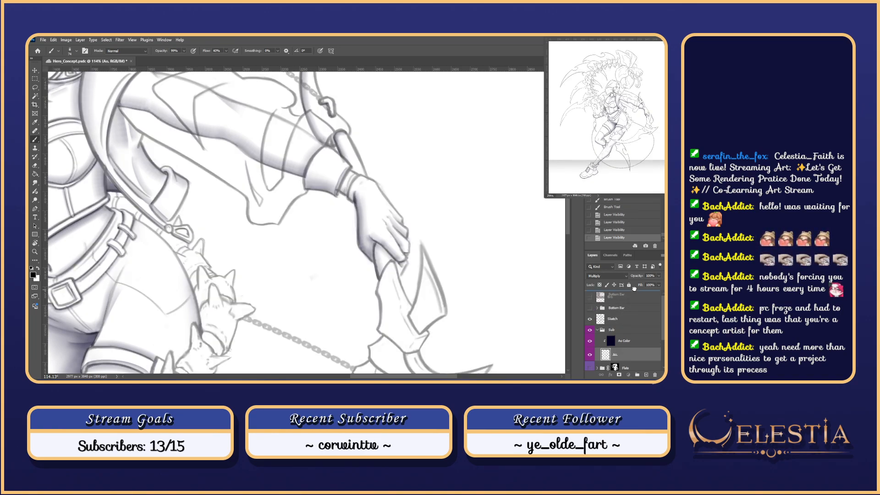
left_click_drag(638, 308, 627, 358)
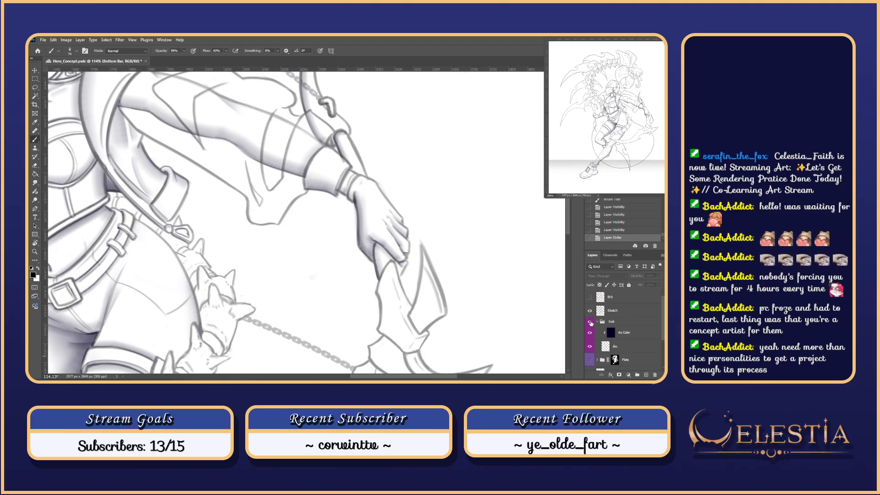
- Compare the drawing with the Sub group and the Sketch layer hidden, and make the Ao layer active again
left_click(590, 323)
left_click(590, 323)
left_click(590, 311)
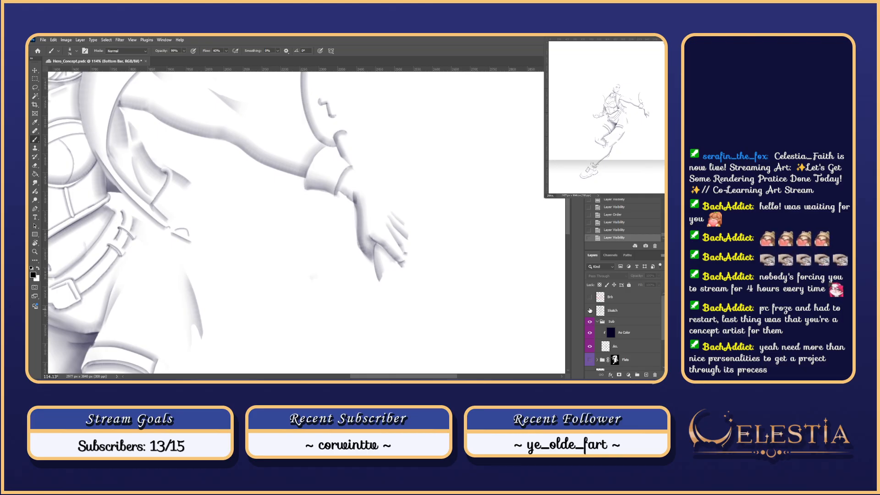
left_click(590, 311)
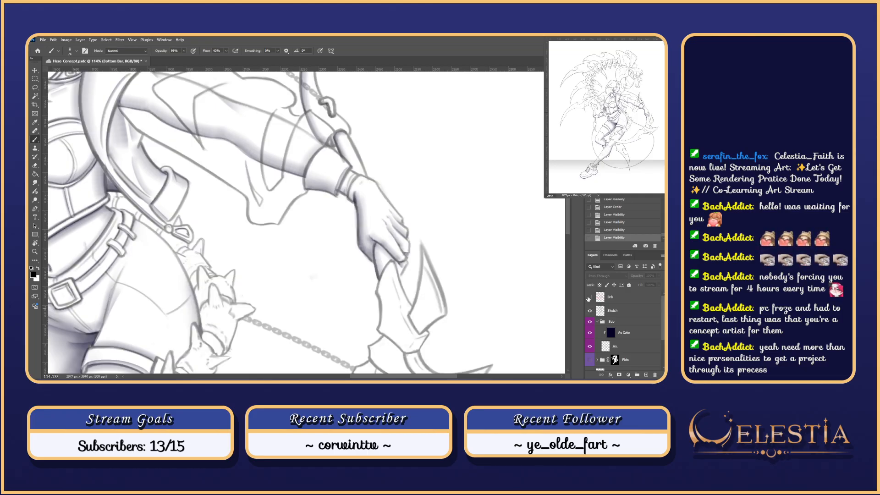
left_click(614, 311)
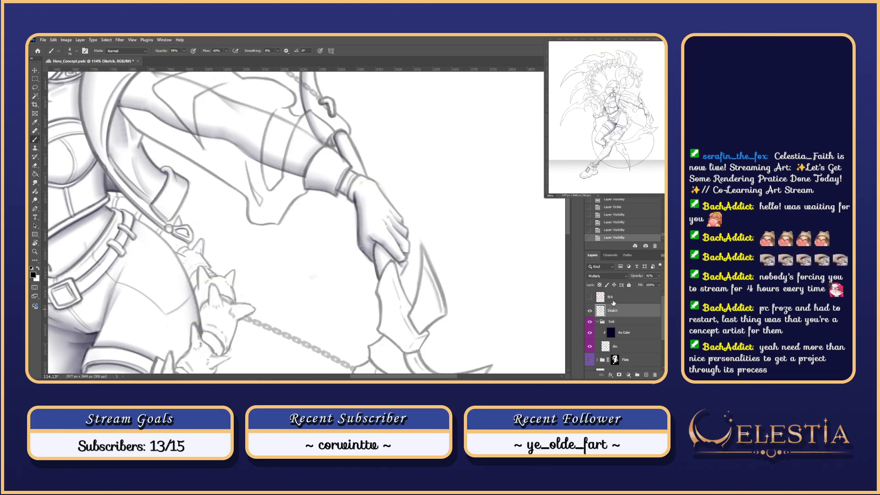
left_click(629, 347)
- Lasso the small area beneath the fingertips, brush shading into it and clear the selection
mouse_move(410, 271)
left_mouse_down()
mouse_move(453, 273)
mouse_move(428, 282)
mouse_move(443, 267)
mouse_move(438, 276)
left_mouse_up()
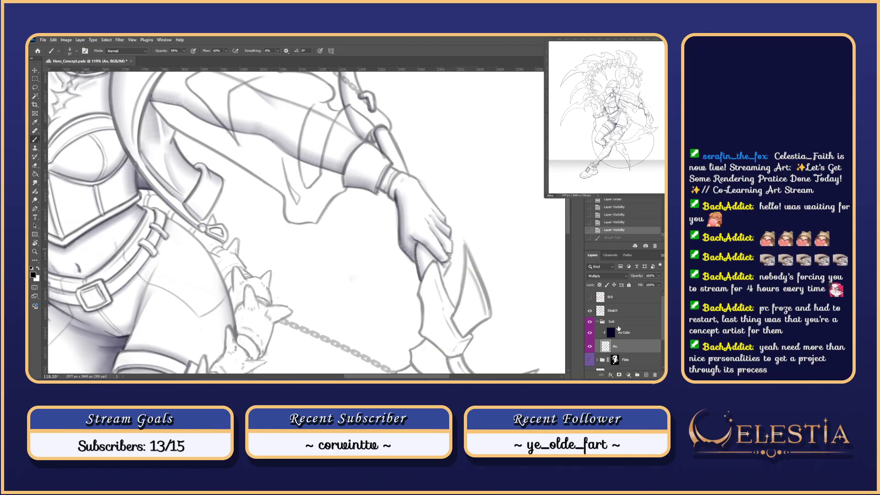
key("l")
left_click_drag(438, 263, 441, 263)
key("ctrl+z")
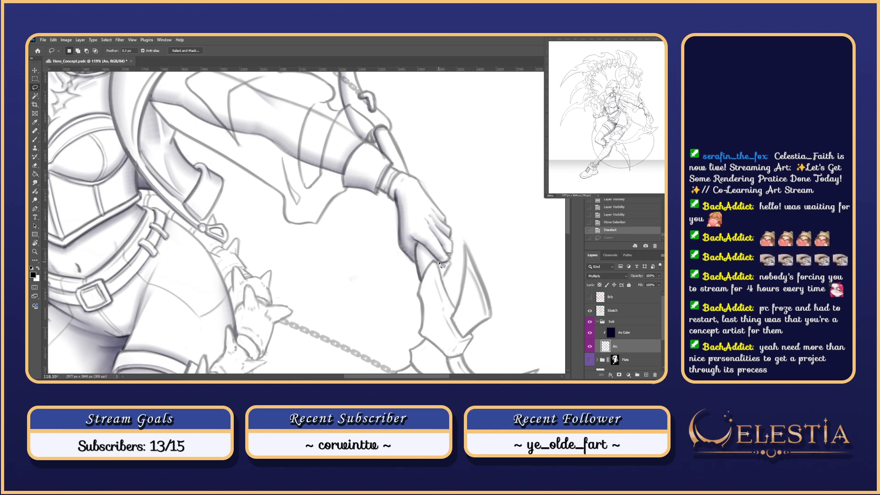
key("ctrl+shift+z")
left_click(358, 168)
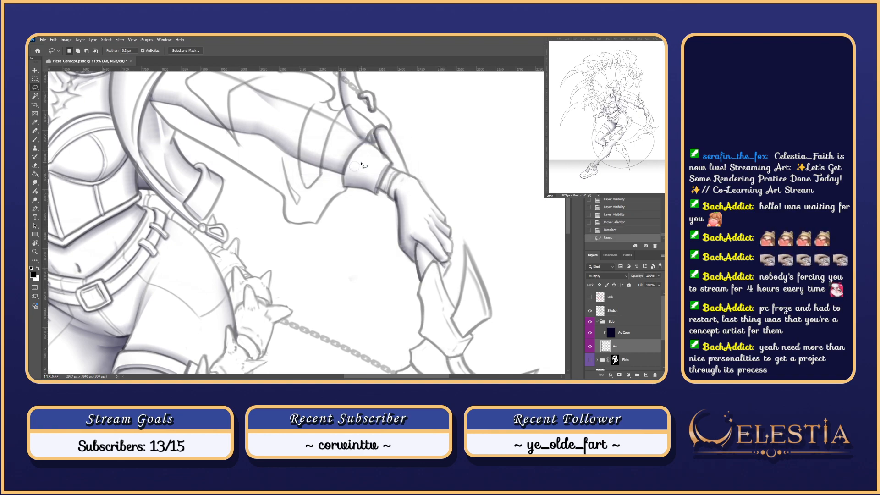
key("b")
left_click_drag(444, 257, 438, 265)
key("ctrl+d")
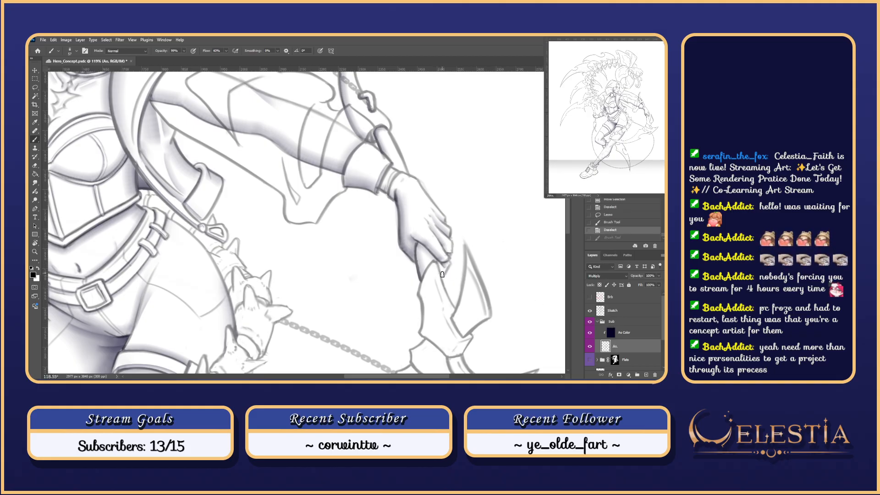
- Try another shading stroke on the weapon just under the fingertips
key("ctrl+z")
left_click_drag(442, 277, 436, 264)
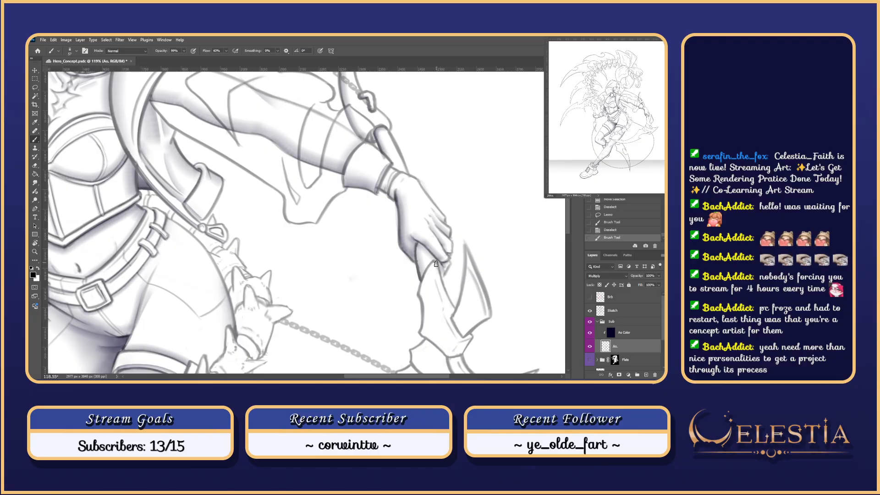
key("ctrl+z")
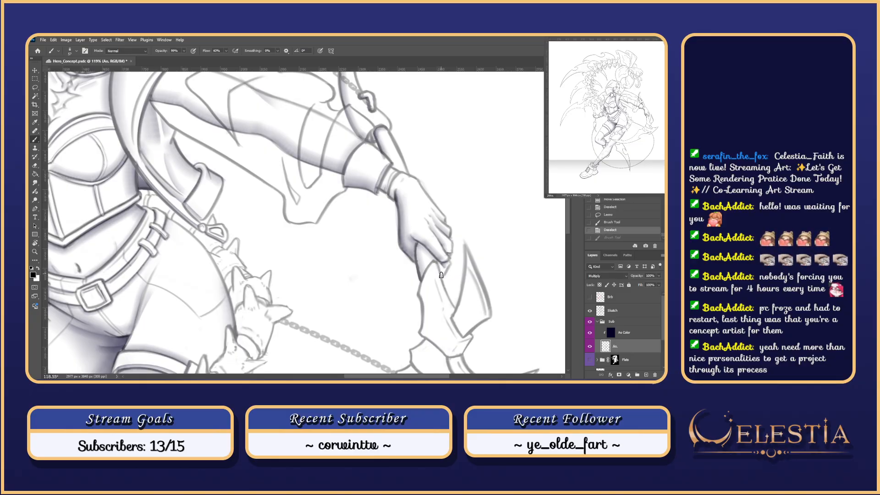
- Lasso the weapon part between thumb and fingers, brush shading into it and check it with the Sketch layer hidden
key("l")
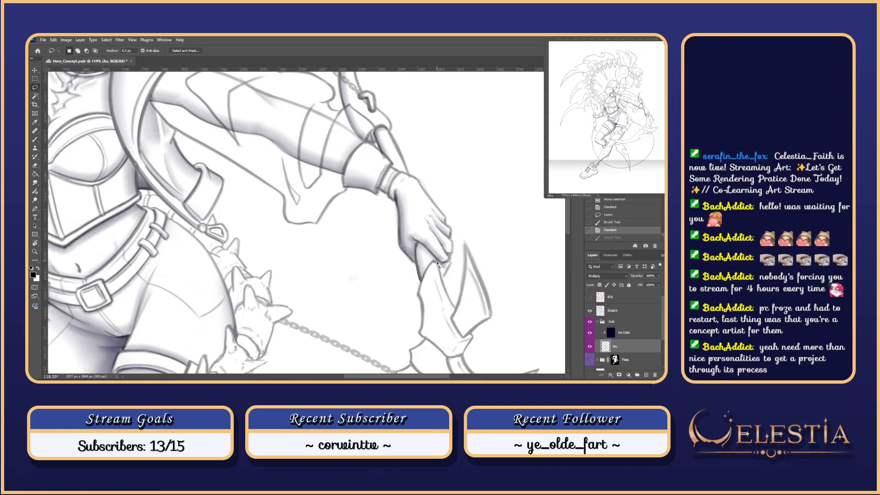
mouse_move(437, 265)
left_mouse_down()
mouse_move(443, 275)
mouse_move(430, 247)
left_mouse_up()
key("b")
key("ctrl+z")
key("ctrl+z")
key("ctrl+z")
key("ctrl+z")
key("ctrl+z")
key("ctrl+z")
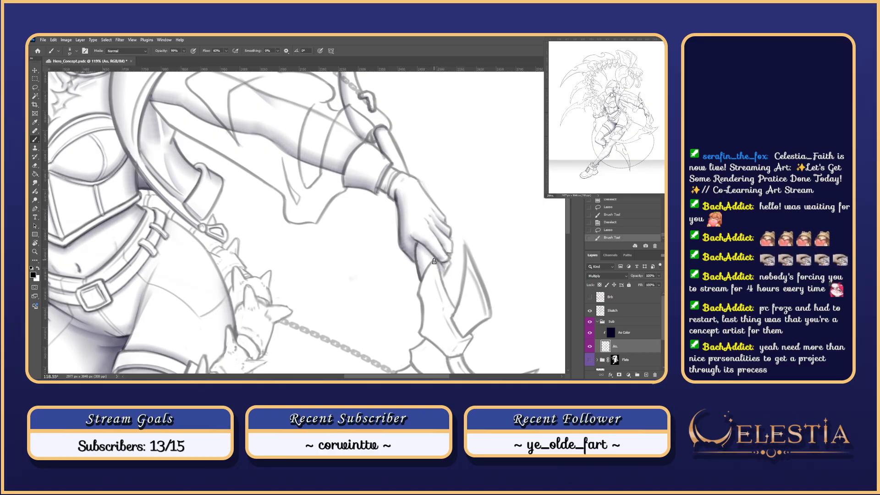
left_click(590, 310)
left_click(590, 310)
- Brush more shading onto the weapon's upper end inside the grip, clear the selection and undo the surplus stroke
mouse_move(520, 348)
left_mouse_down()
mouse_move(517, 327)
mouse_move(510, 335)
left_mouse_up()
left_click_drag(430, 278, 425, 249)
key("ctrl+d")
key("ctrl+z")
scroll(441, 288, "down", 4)
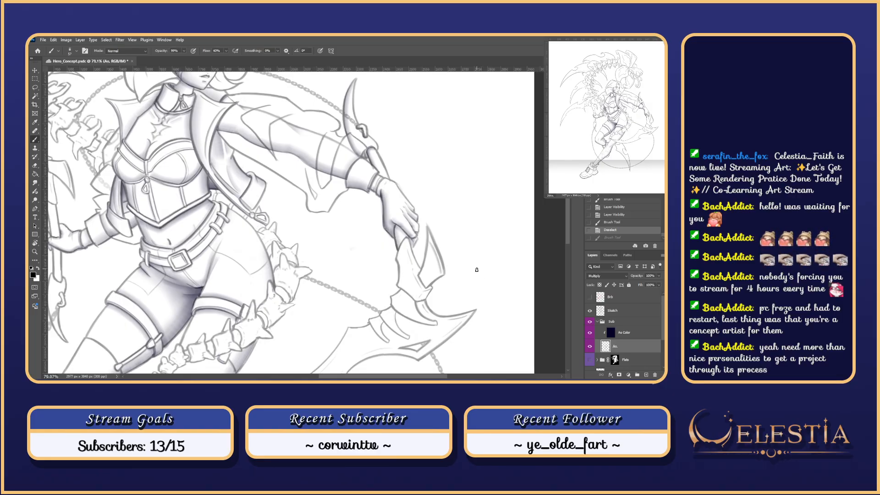
scroll(435, 266, "up", 2)
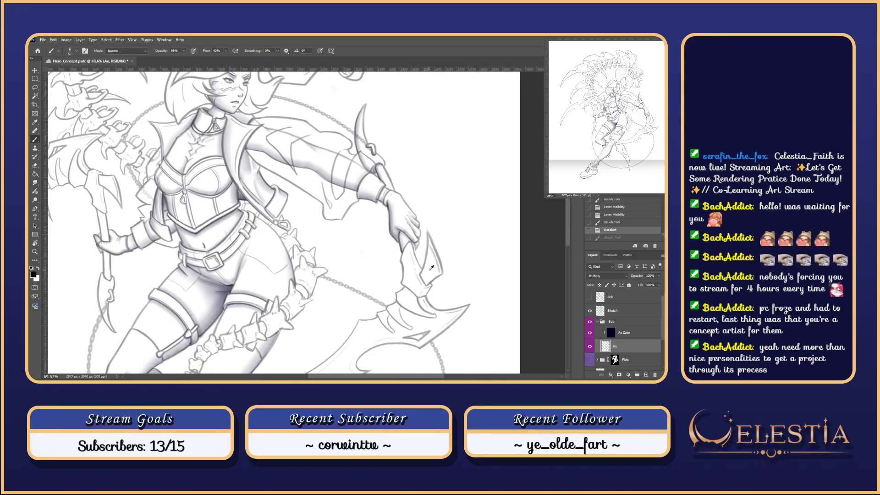
- Check the shading on the gripping hand and weapon with the Sketch layer hidden, and show the layer again
left_click_drag(465, 248, 469, 288)
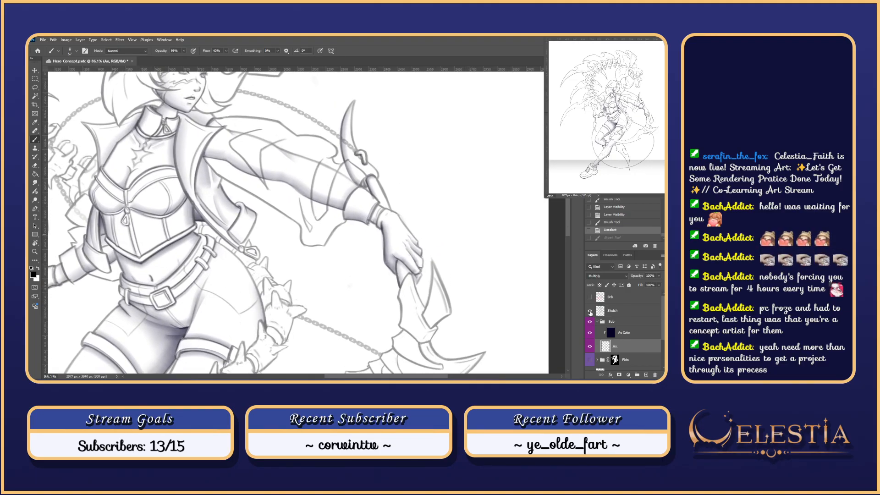
left_click(590, 311)
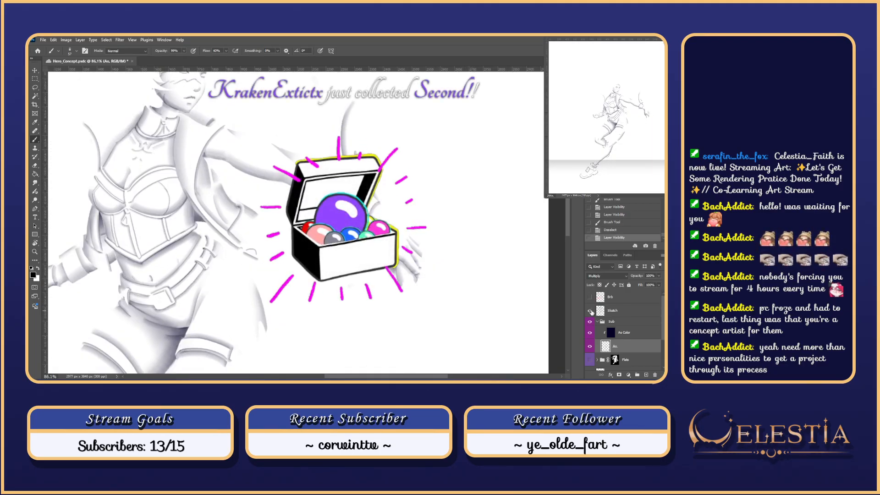
left_click(590, 311)
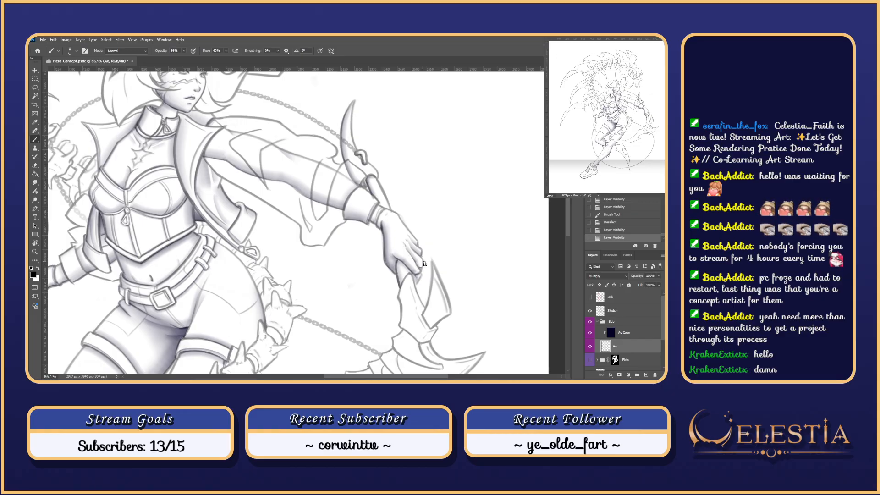
- Try a shading stroke down the edge of the weapon's neck just below the hand
left_click_drag(428, 258, 362, 193)
left_click_drag(334, 227, 336, 246)
key("ctrl+z")
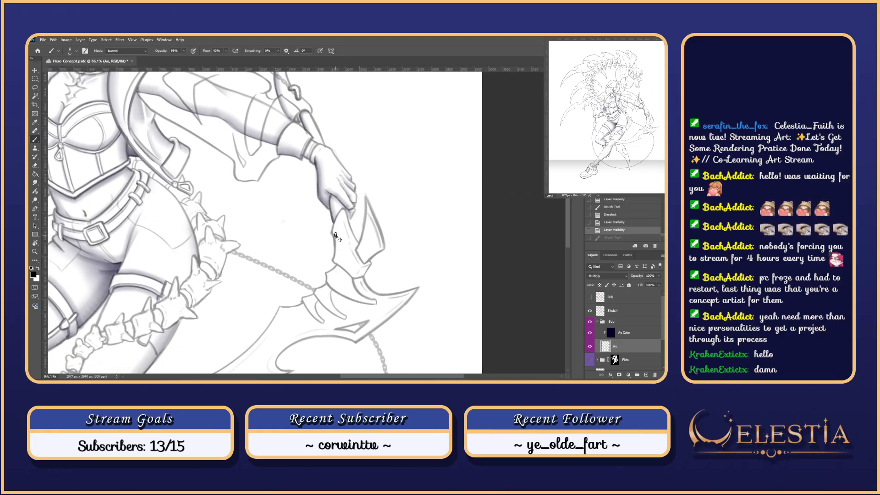
- Outline the small side blade beside the weapon's neck with a lasso selection
scroll(336, 236, "up", 3)
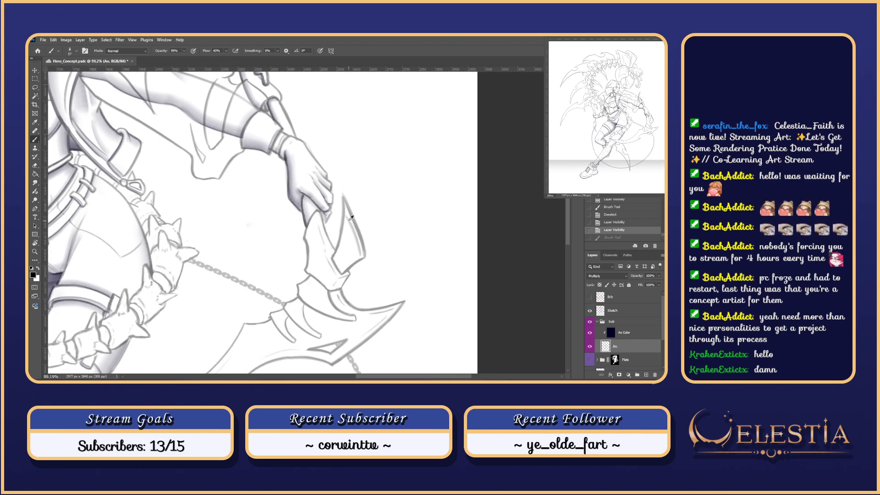
scroll(351, 218, "up", 1)
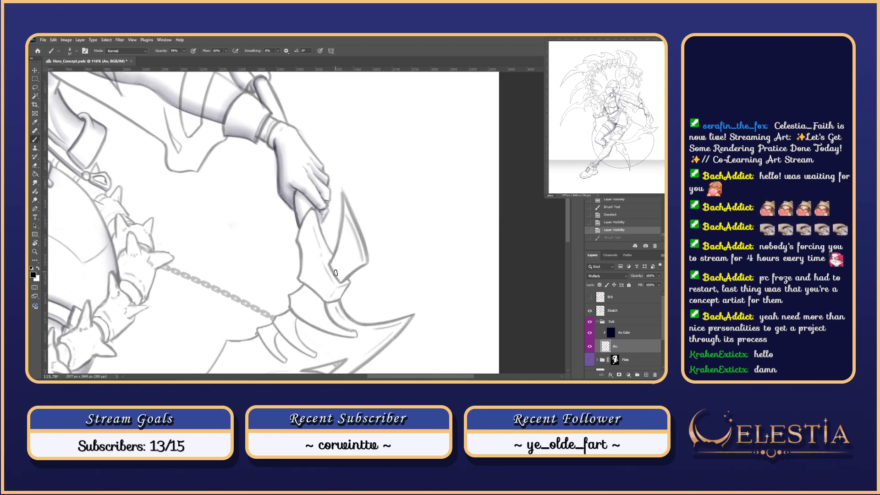
key("l")
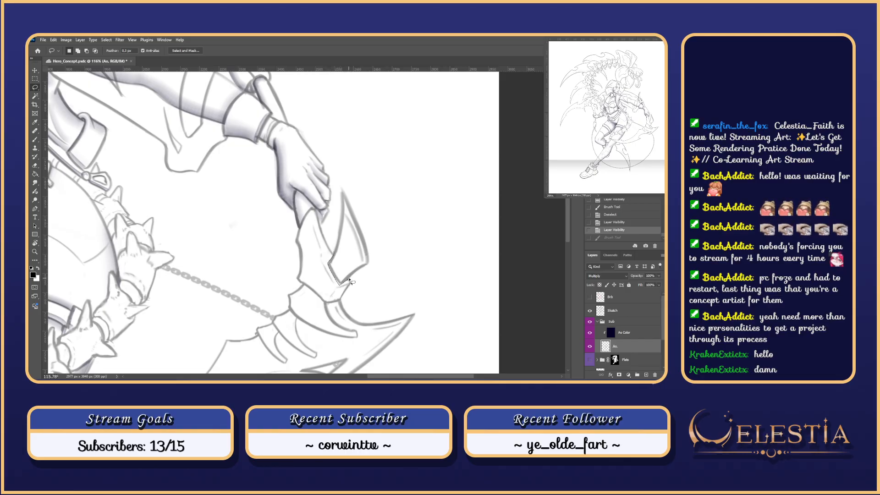
mouse_move(351, 281)
left_mouse_down()
mouse_move(339, 237)
mouse_move(379, 243)
mouse_move(346, 290)
left_mouse_up()
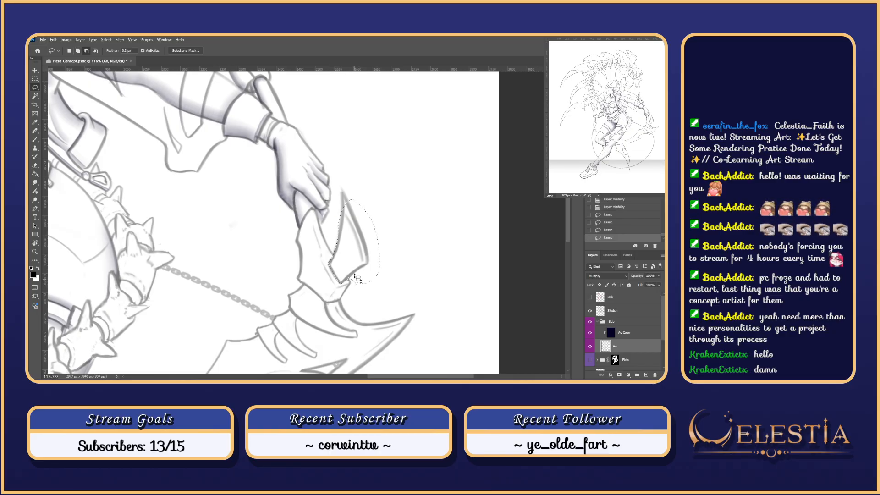
key("ctrl+b")
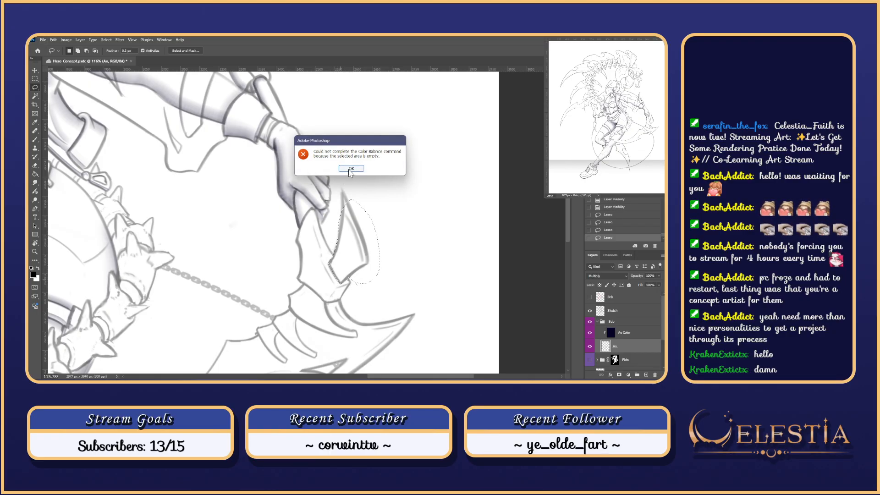
left_click(350, 168)
key("ctrl+d")
key("b")
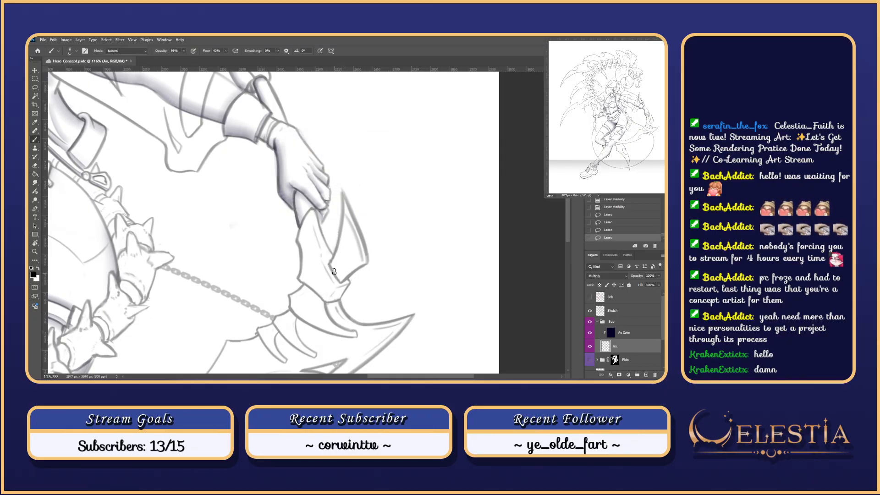
- Brush soft shading into the lower end of the small side blade and check it with the Sketch layer hidden
mouse_move(334, 268)
left_mouse_down()
mouse_move(330, 261)
mouse_move(327, 273)
mouse_move(330, 258)
mouse_move(341, 281)
left_mouse_up()
key("ctrl+z")
key("ctrl+z")
key("ctrl+z")
key("ctrl+z")
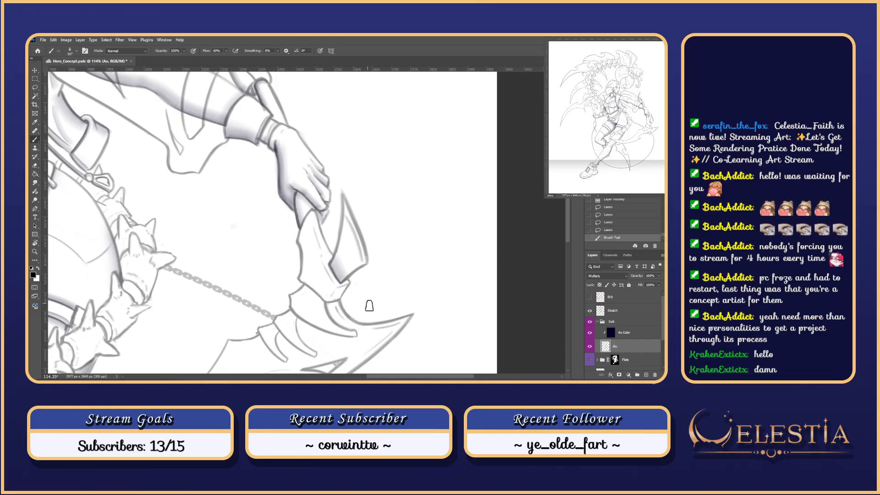
left_click(590, 311)
left_click(590, 312)
- Erase the surplus shading along the bottom edge of the small side blade
left_click_drag(393, 311, 440, 326)
key("e")
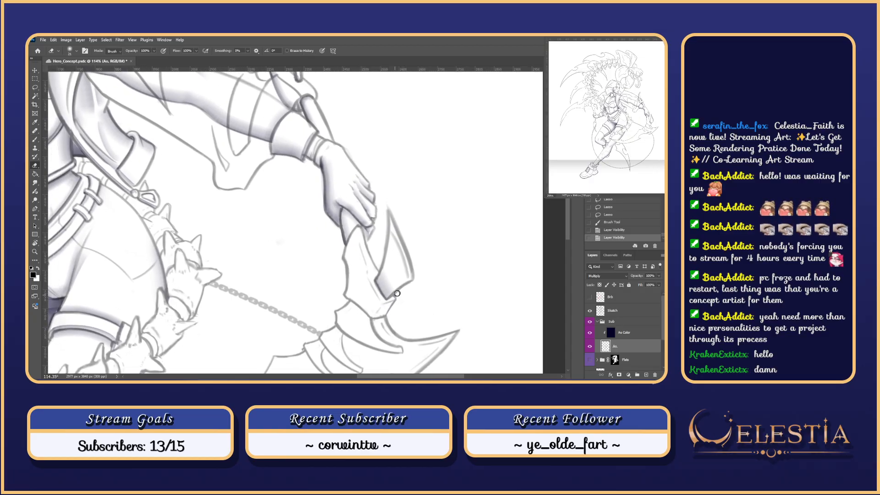
left_click_drag(395, 295, 405, 284)
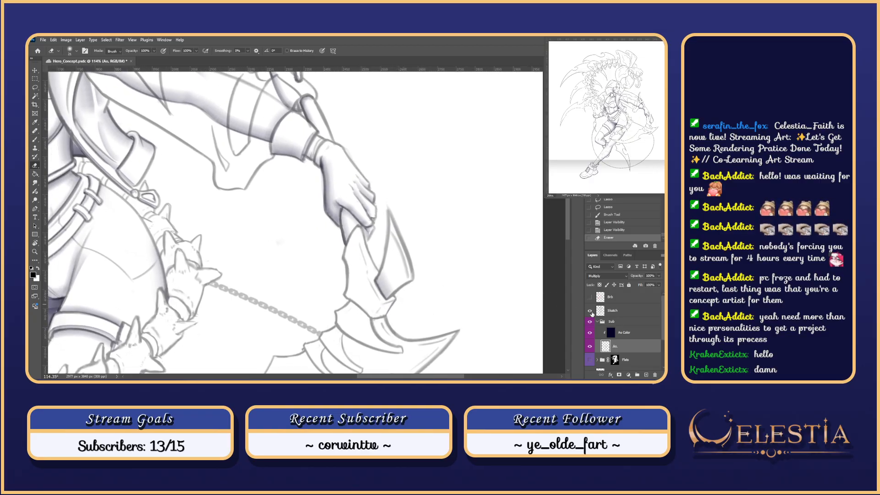
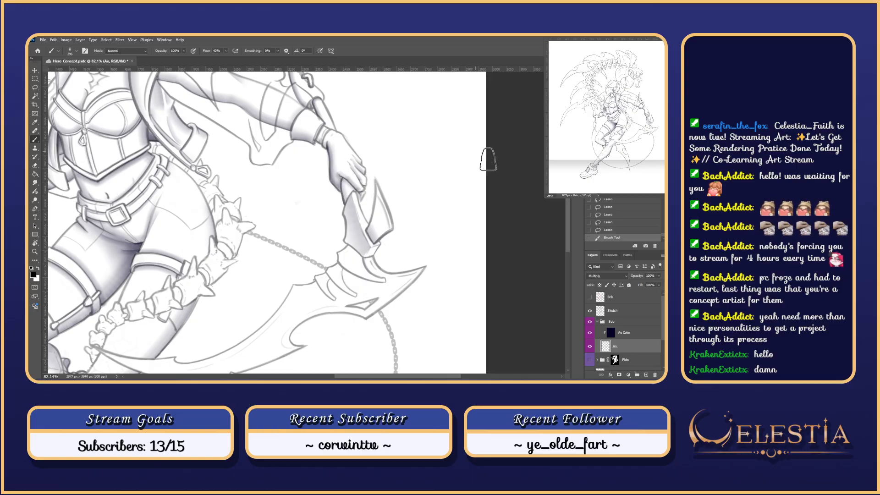
- Compare the shading on the weapon's neck with the Sketch layer hidden and shown
left_click(590, 311)
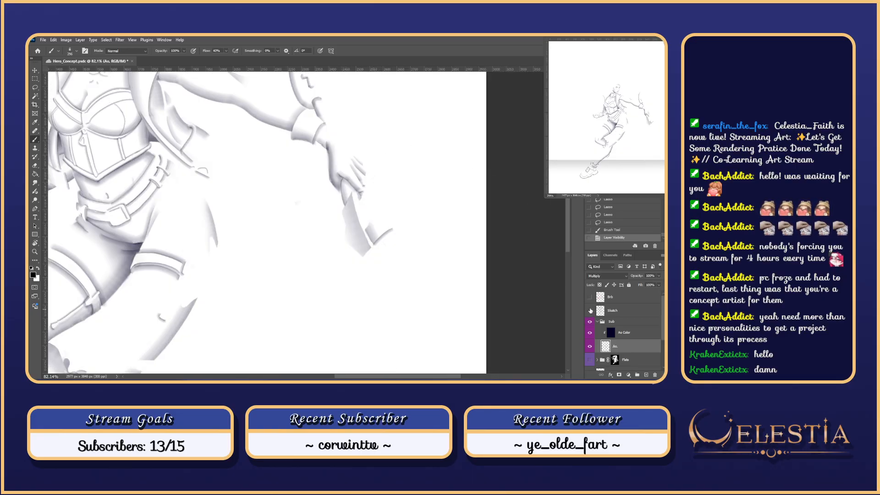
left_click(590, 311)
left_click(590, 311)
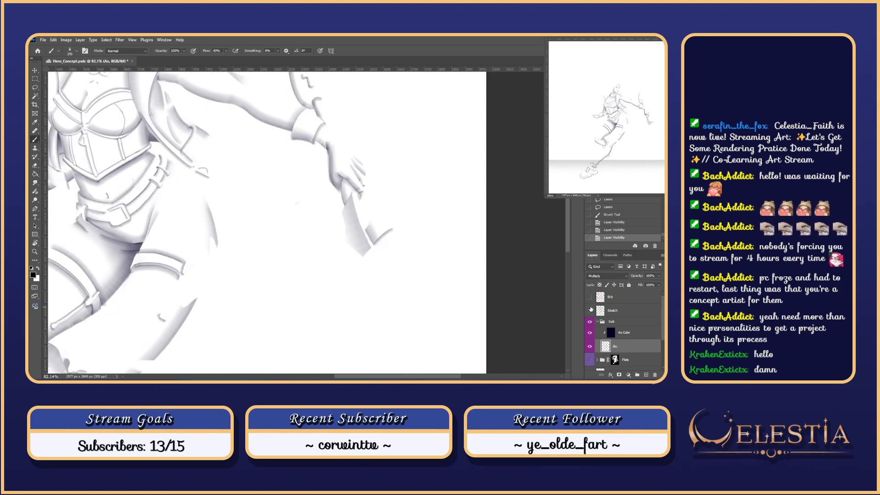
left_click(590, 310)
- Clear the selection and erase surplus shading along the side of the weapon's neck facing the small blade
key("ctrl+d")
key("e")
right_click(360, 206)
key("Escape")
left_click_drag(357, 205, 353, 194)
left_click_drag(361, 224, 364, 234)
left_click_drag(354, 199, 356, 206)
left_click_drag(359, 214, 363, 233)
mouse_move(364, 234)
left_mouse_down()
mouse_move(353, 193)
mouse_move(369, 245)
left_mouse_up()
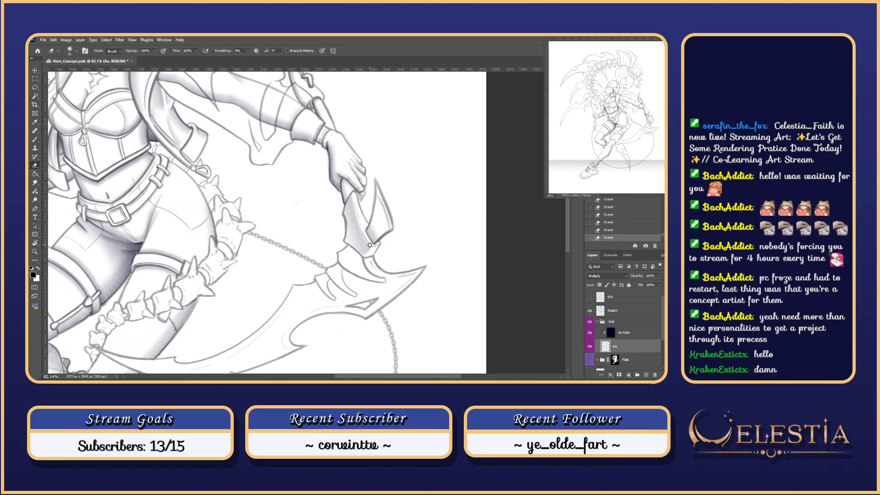
key("ctrl+z")
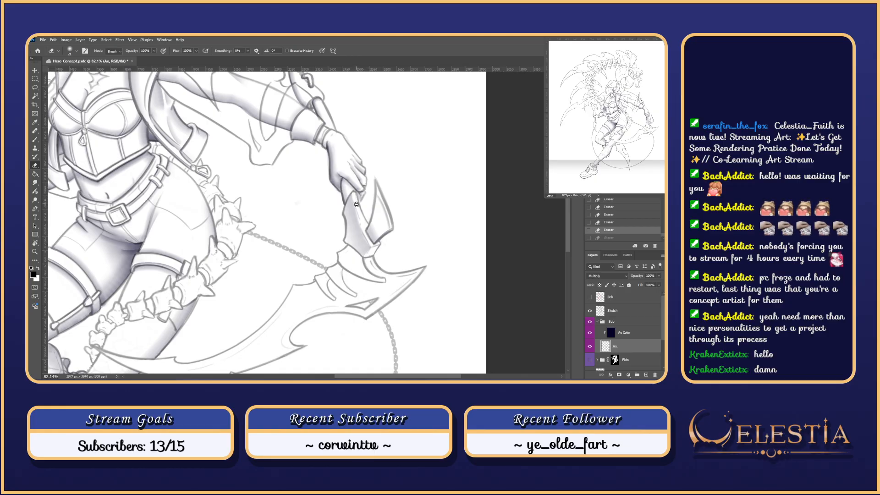
left_click_drag(355, 201, 365, 231)
mouse_move(413, 246)
left_mouse_down()
mouse_move(410, 237)
mouse_move(369, 241)
mouse_move(370, 255)
mouse_move(367, 239)
left_mouse_up()
key("l")
key("ctrl+z")
key("ctrl+z")
key("ctrl+z")
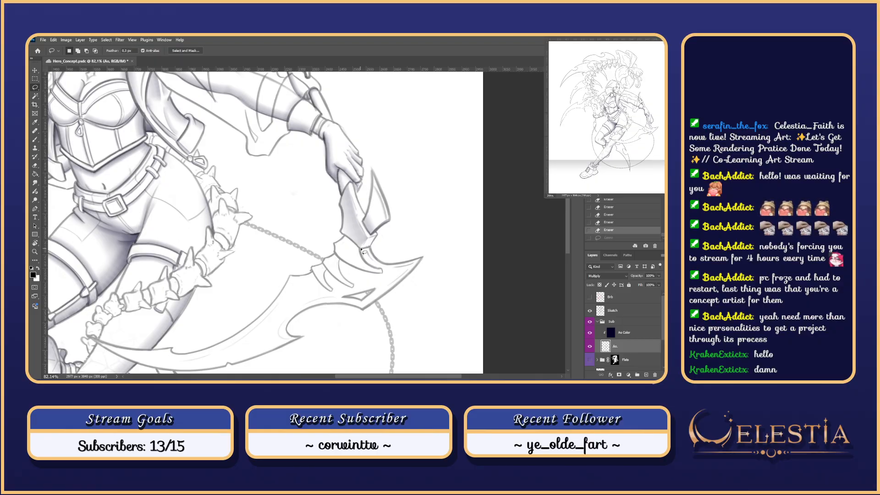
- Brush finer shading onto the weapon's neck beside the small blade with a smaller brush and check it without the Sketch layer
key("b")
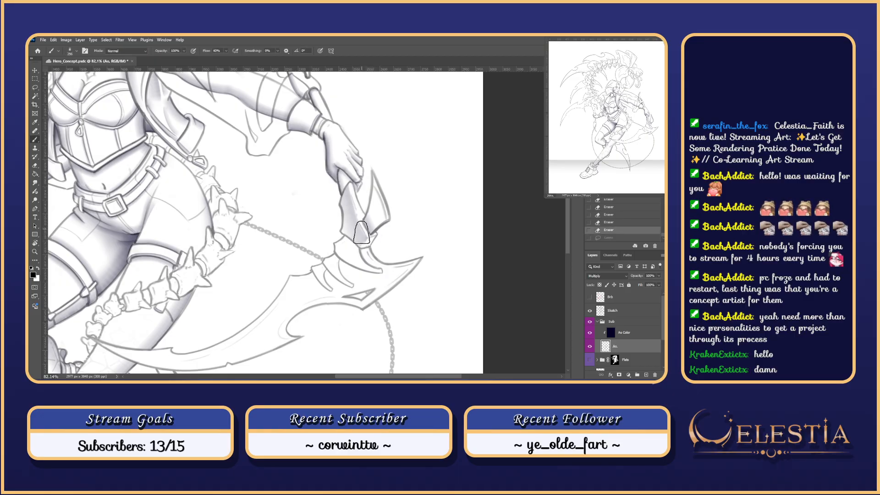
right_click(363, 213)
left_click(363, 224)
mouse_move(363, 224)
left_mouse_down()
mouse_move(371, 244)
mouse_move(358, 218)
left_mouse_up()
key("ctrl+z")
key("ctrl+z")
key("ctrl+z")
left_click(589, 311)
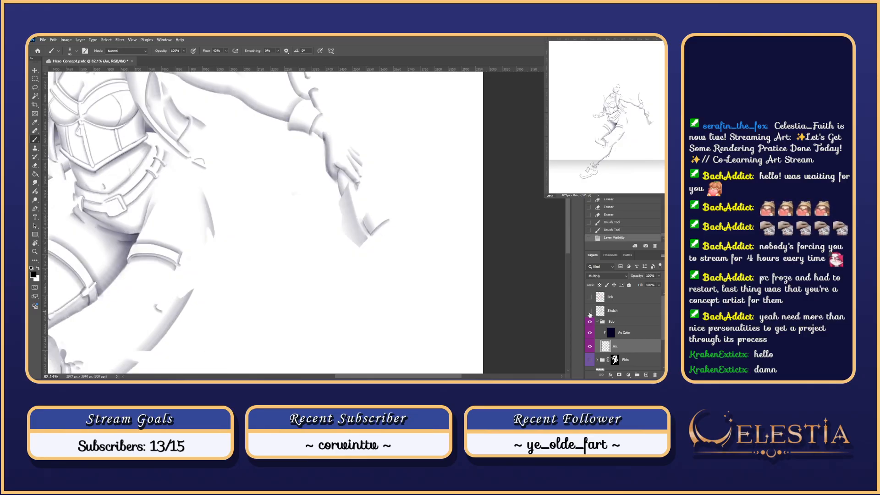
left_click(589, 312)
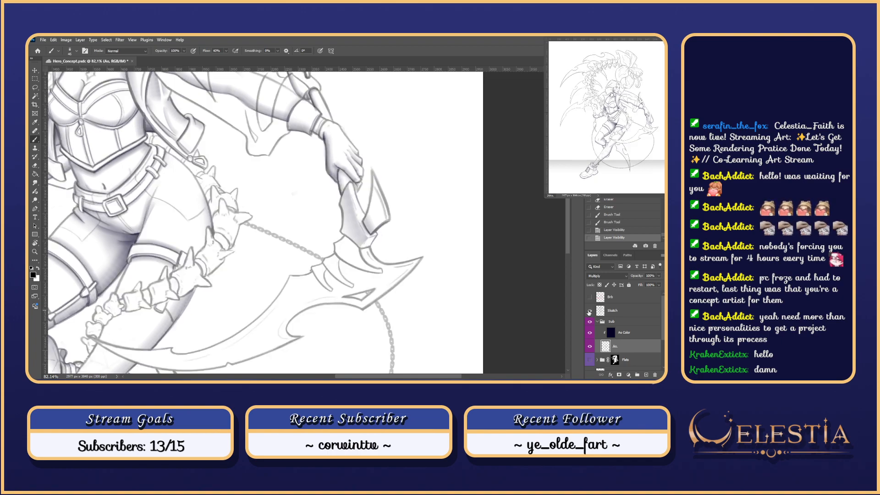
- Lasso the narrow rim at the base of the weapon's neck, just above the large blade
key("l")
mouse_move(367, 240)
left_mouse_down()
mouse_move(362, 252)
mouse_move(380, 238)
mouse_move(366, 250)
left_mouse_up()
left_click(366, 247)
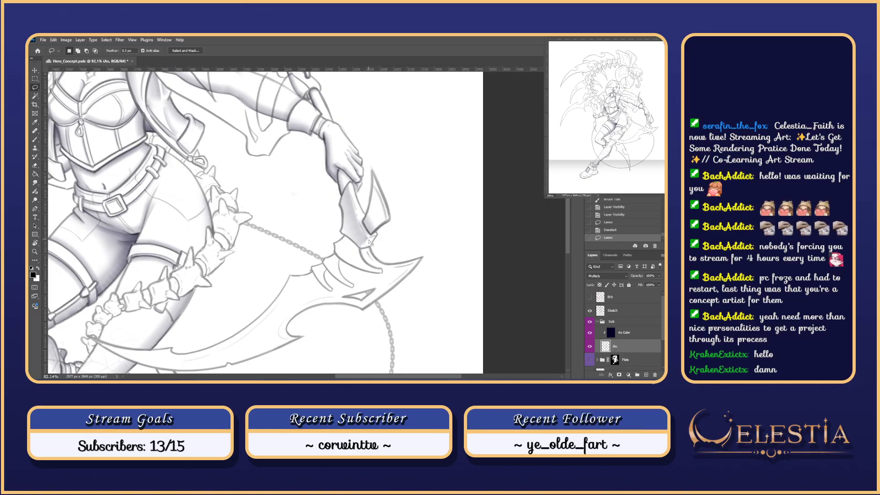
- Brush soft shading into the selected rim at the neck's base and undo the surplus strokes
key("b")
mouse_move(365, 247)
left_mouse_down()
mouse_move(372, 238)
mouse_move(378, 247)
mouse_move(365, 252)
mouse_move(373, 233)
mouse_move(343, 279)
left_mouse_up()
key("ctrl+z")
key("ctrl+z")
scroll(364, 247, "down", 1)
key("ctrl+z")
key("ctrl+z")
key("ctrl+z")
key("ctrl+z")
left_click_drag(381, 233, 343, 273)
key("ctrl+z")
key("ctrl+z")
mouse_move(380, 234)
left_mouse_down()
mouse_move(358, 265)
mouse_move(365, 253)
left_mouse_up()
key("ctrl+z")
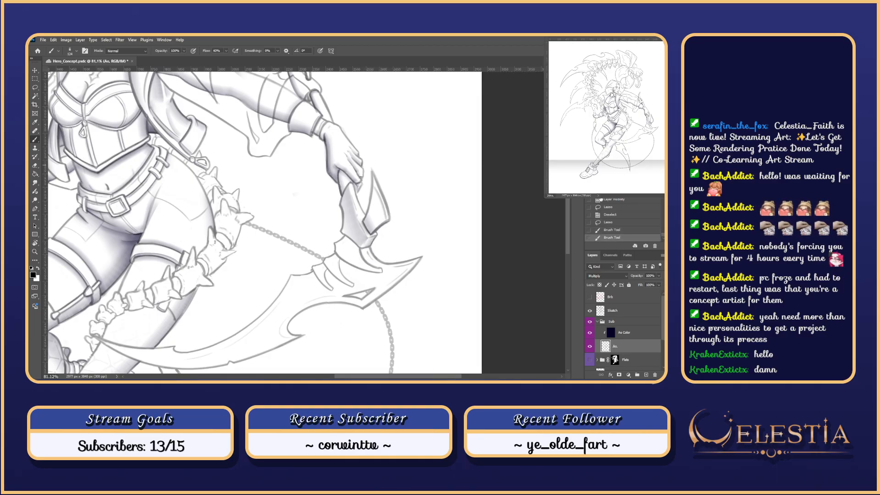
- Compare the rim shading at the neck's base with the Sketch layer hidden and shown
left_click(589, 310)
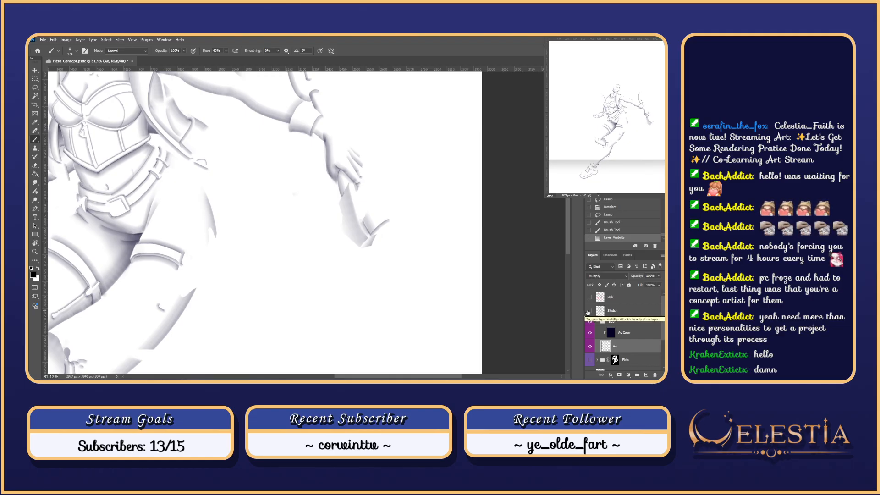
left_click(589, 310)
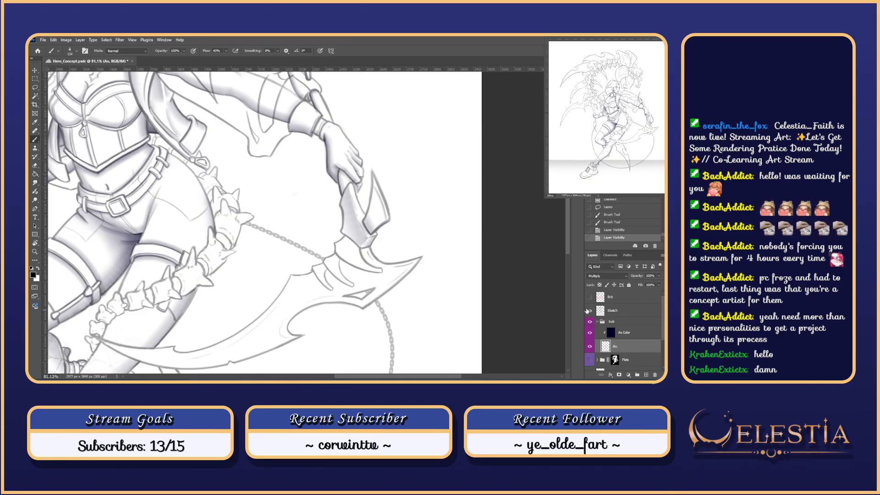
left_click(589, 311)
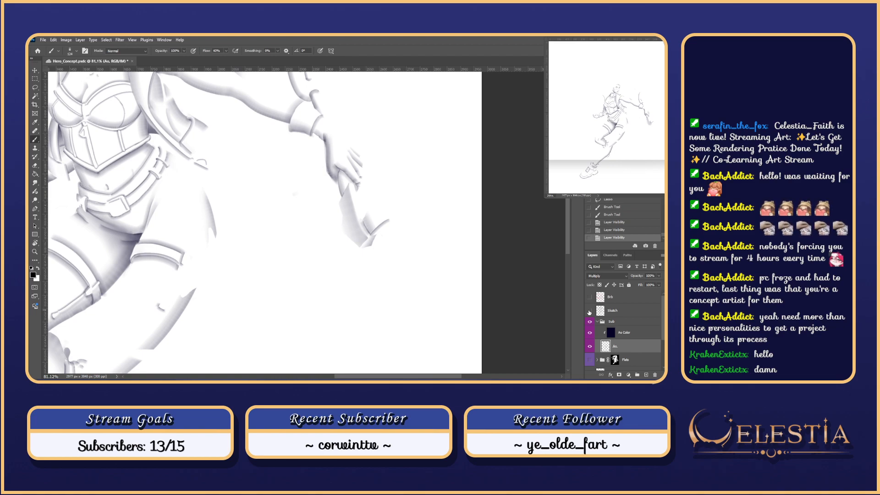
left_click(589, 312)
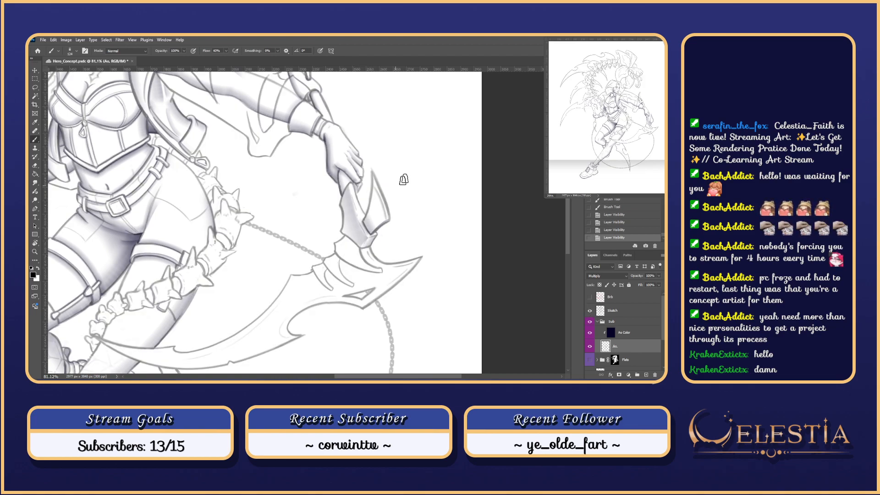
left_click(589, 312)
left_click(590, 311)
- Reduce the brush size and clear the selection around the rim
right_click(365, 259)
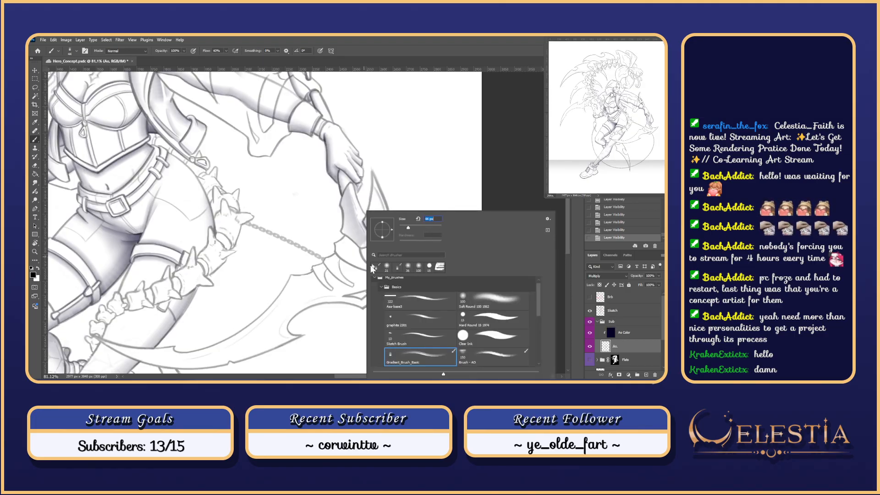
double_click(376, 265)
key("ctrl+z")
left_click_drag(374, 267, 362, 251)
key("ctrl+d")
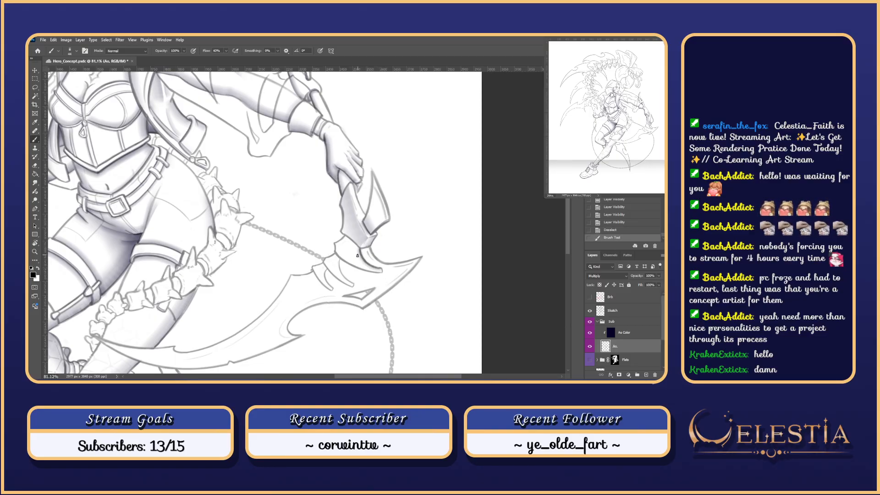
- Try a shading stroke along the curved ridge where the large blade meets the neck and check it without the Sketch layer
key("ctrl+z")
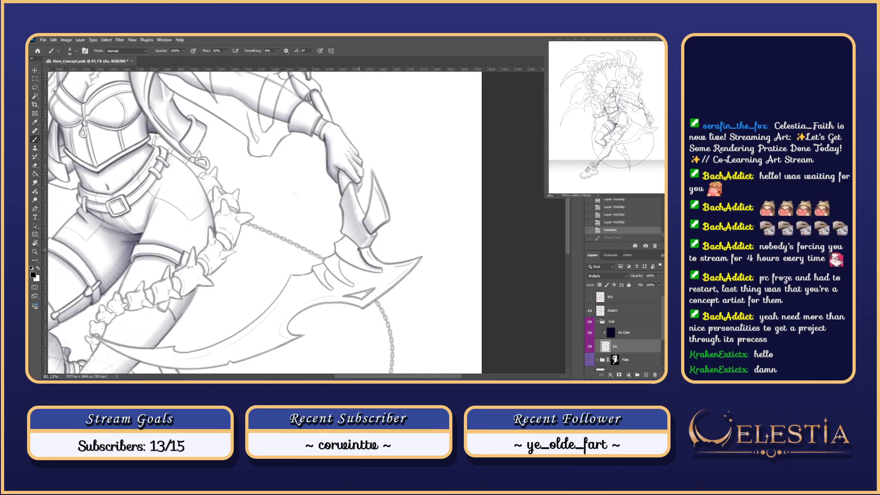
mouse_move(359, 251)
left_mouse_down()
mouse_move(380, 271)
mouse_move(354, 243)
left_mouse_up()
key("ctrl+z")
left_click(590, 311)
left_click(590, 312)
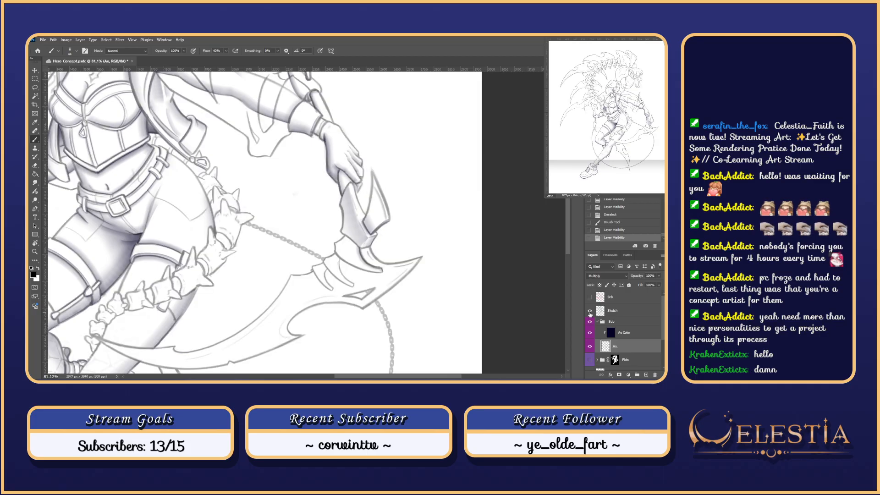
- Compare the curved ridge before and after its shading stroke by undoing and redoing with the Sketch layer hidden
left_click(589, 312)
key("ctrl+z")
key("ctrl+z")
key("ctrl+z")
key("ctrl+z")
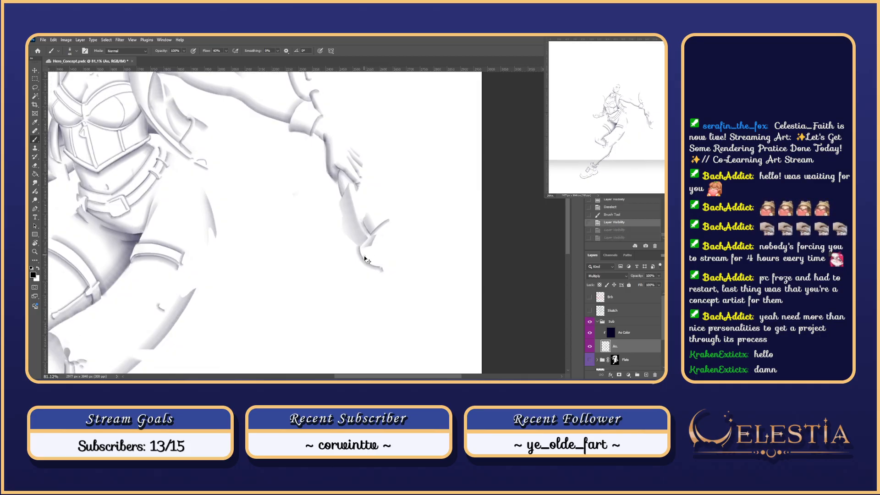
key("ctrl+z")
key("ctrl+shift+z")
key("ctrl+shift+z")
key("ctrl+z")
- Try another shading stroke from the neck down the large blade, and undo it together with the ridge shading
mouse_move(362, 249)
left_mouse_down()
mouse_move(382, 265)
mouse_move(407, 340)
mouse_move(367, 345)
mouse_move(352, 306)
left_mouse_up()
key("ctrl+z")
key("ctrl+z")
key("ctrl+z")
key("ctrl+z")
key("ctrl+z")
- Try several curved shading strokes over the overlapping plates at the base of the large blade
key("r")
key("b")
left_click_drag(323, 271, 338, 304)
key("ctrl+z")
left_click_drag(324, 272, 338, 311)
key("ctrl+z")
left_click_drag(321, 275, 345, 315)
key("ctrl+z")
key("ctrl+z")
mouse_move(319, 270)
left_mouse_down()
mouse_move(354, 317)
mouse_move(329, 303)
mouse_move(352, 316)
left_mouse_up()
key("ctrl+z")
scroll(323, 273, "down", 1)
left_click_drag(319, 275, 350, 317)
key("ctrl+z")
mouse_move(320, 270)
left_mouse_down()
mouse_move(322, 288)
mouse_move(349, 316)
left_mouse_up()
key("ctrl+z")
key("l")
left_click_drag(331, 280, 321, 269)
left_click(330, 275)
key("Escape")
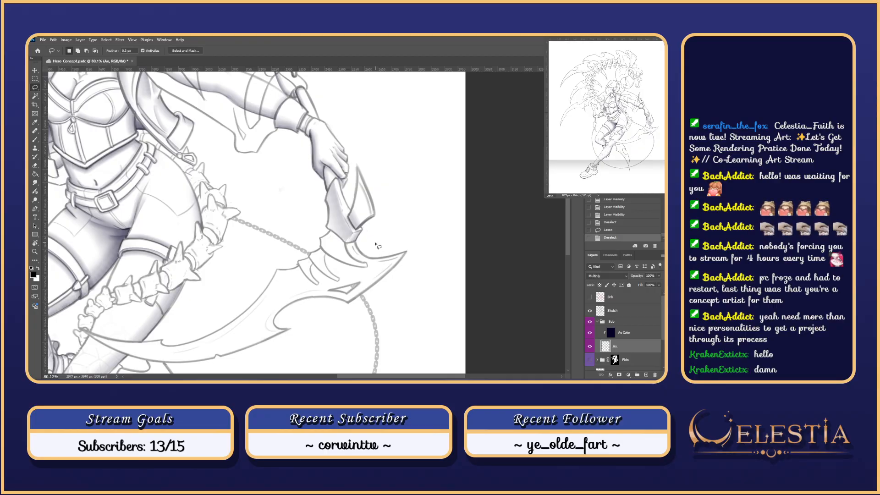
- Touch up the line work where the large blade meets the weapon's neck, using the brush on the Sketch layer
left_click(636, 311)
key("b")
right_click(393, 211)
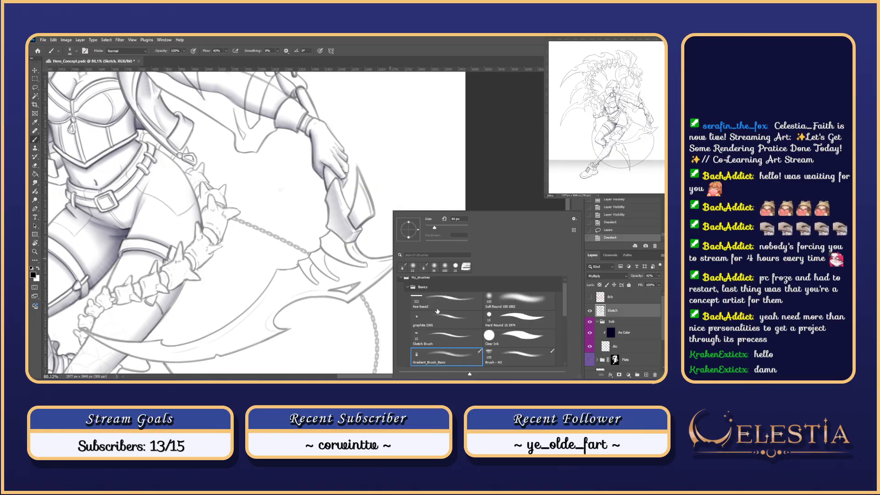
left_click(357, 245)
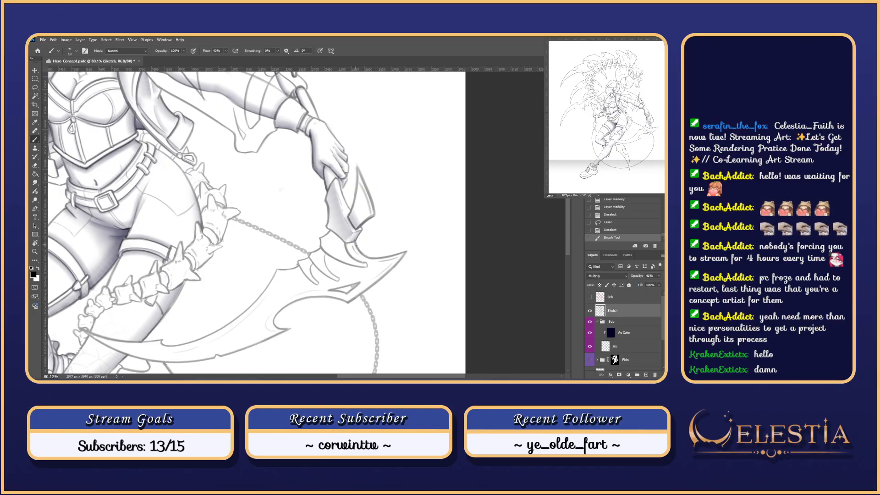
left_click_drag(355, 243, 351, 239)
left_click(351, 241)
- Erase the excess line at the base of the weapon's neck and repaint the short edge there on the Sketch layer
key("e")
left_click(351, 243)
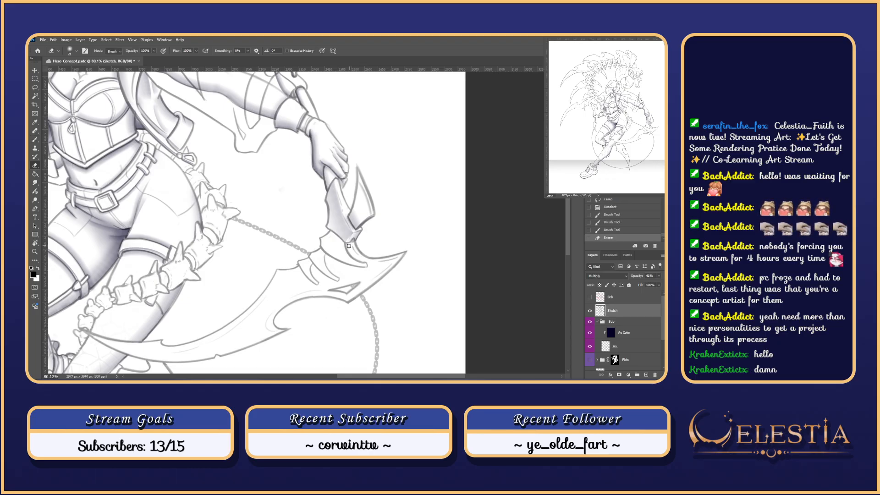
left_click(352, 242)
key("b")
left_click_drag(353, 237, 354, 240)
left_click(349, 242)
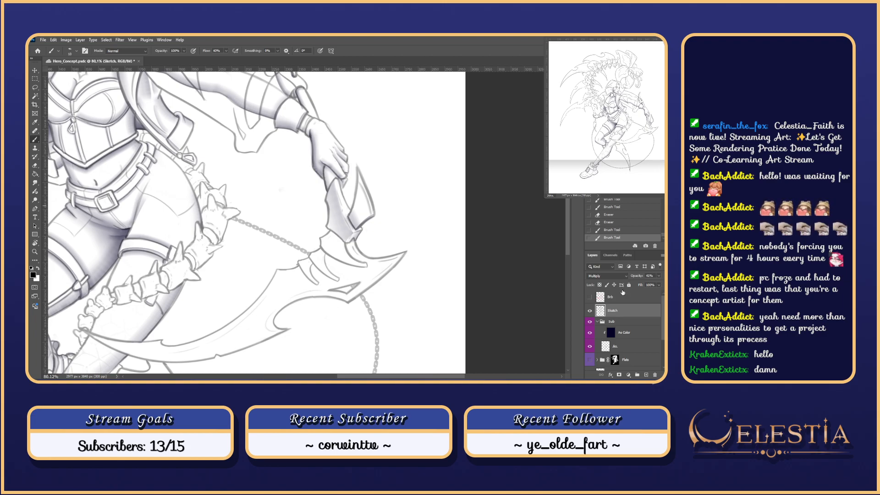
- Try short line strokes on the head of the weapon in the hero's other hand, and undo the last one
left_click_drag(163, 199, 456, 304)
scroll(258, 188, "up", 5)
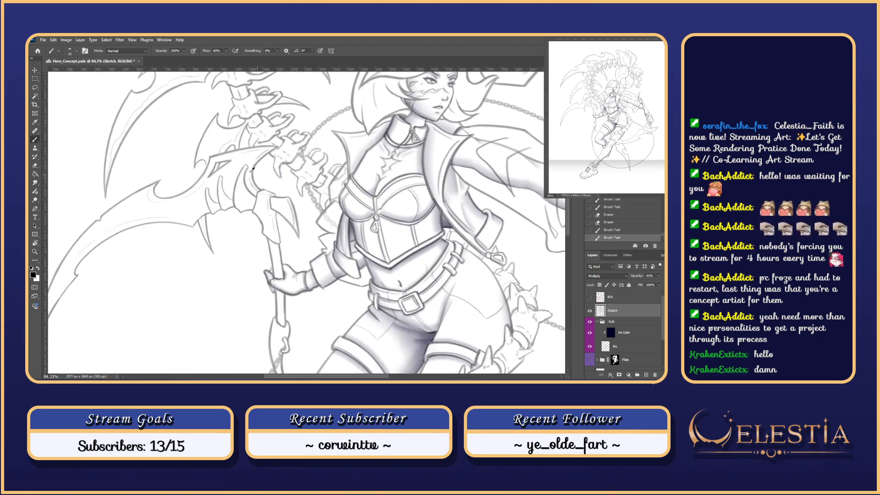
scroll(253, 178, "down", 8)
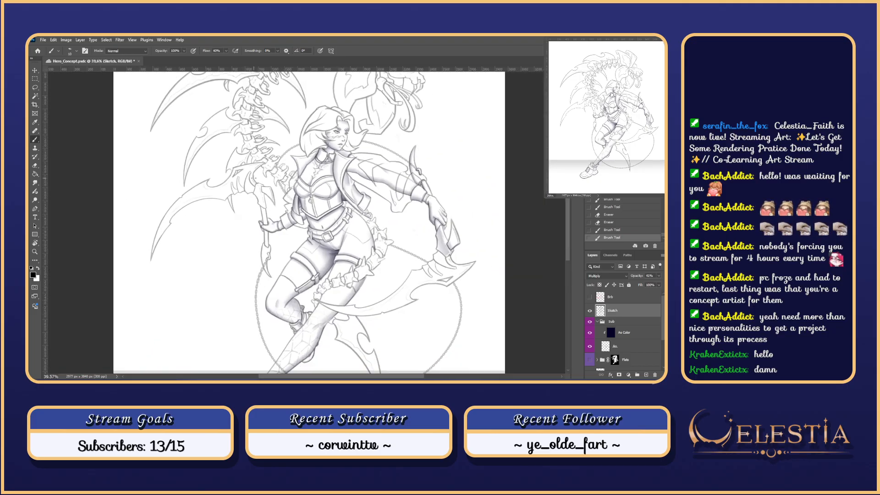
scroll(256, 175, "up", 1)
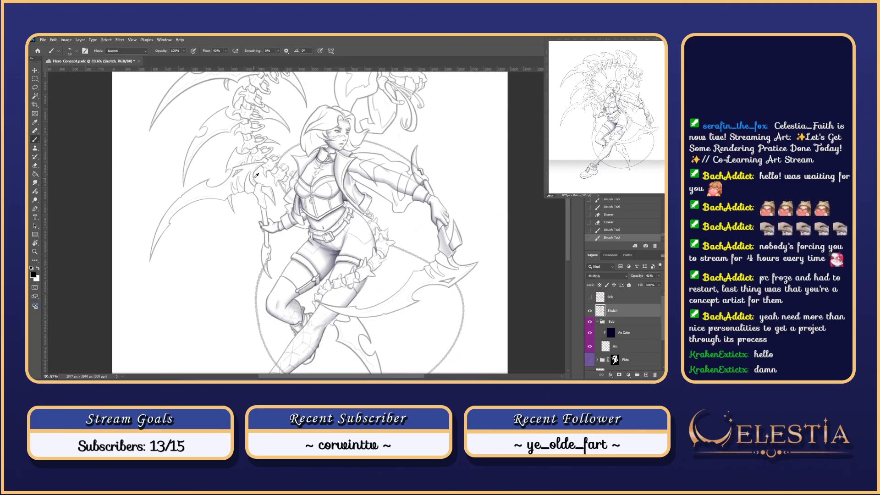
scroll(254, 176, "up", 1)
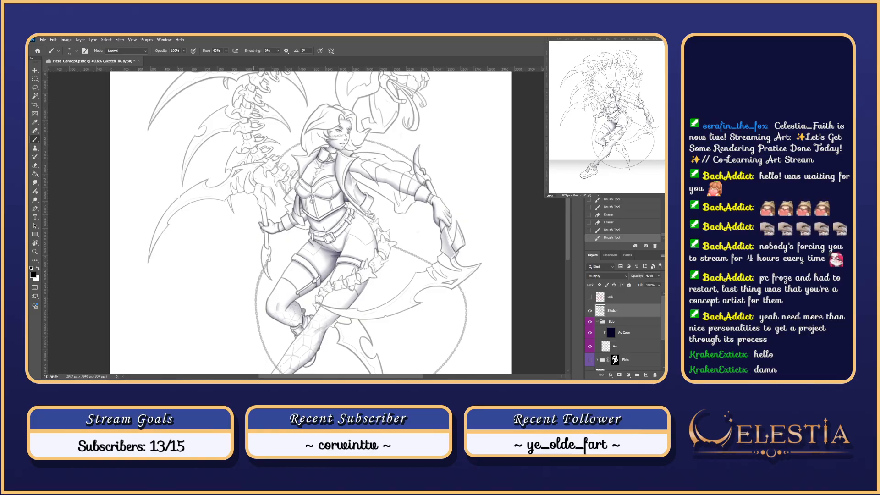
left_click_drag(253, 178, 278, 196)
scroll(282, 201, "up", 5)
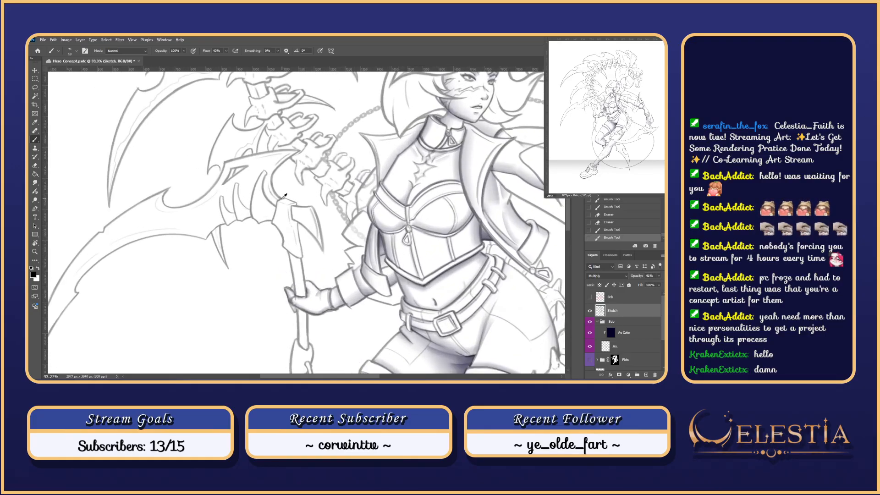
left_click_drag(279, 196, 278, 197)
left_click(295, 206)
scroll(296, 205, "down", 2)
key("ctrl+z")
- Compare both weapons' line work with undo and redo, and rework the line on the second weapon's curved head
left_click_drag(439, 232, 315, 152)
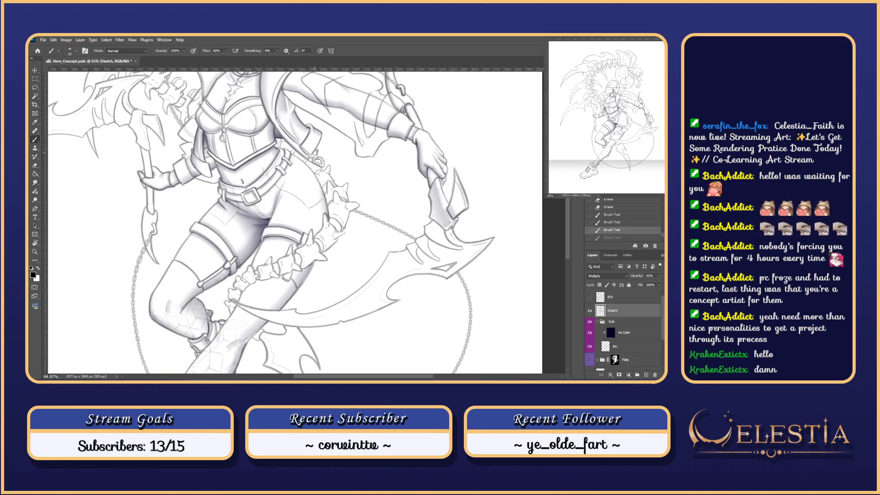
key("ctrl+z")
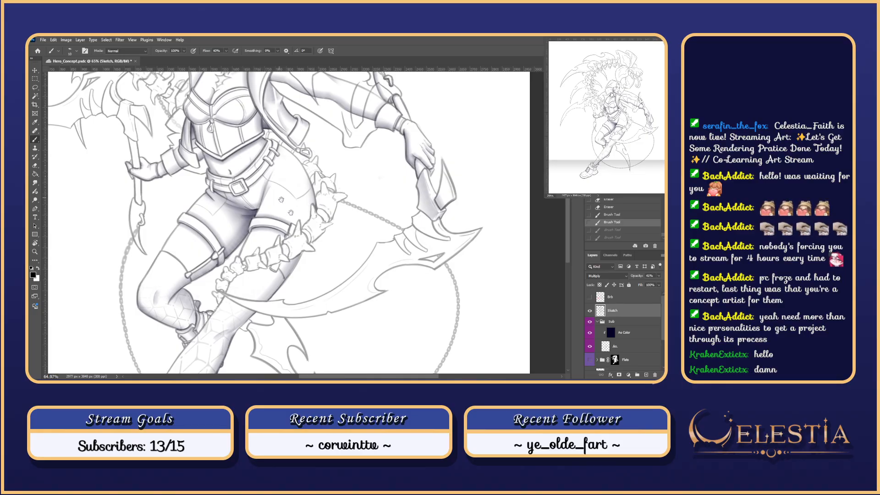
left_click_drag(282, 201, 373, 260)
key("ctrl+shift+z")
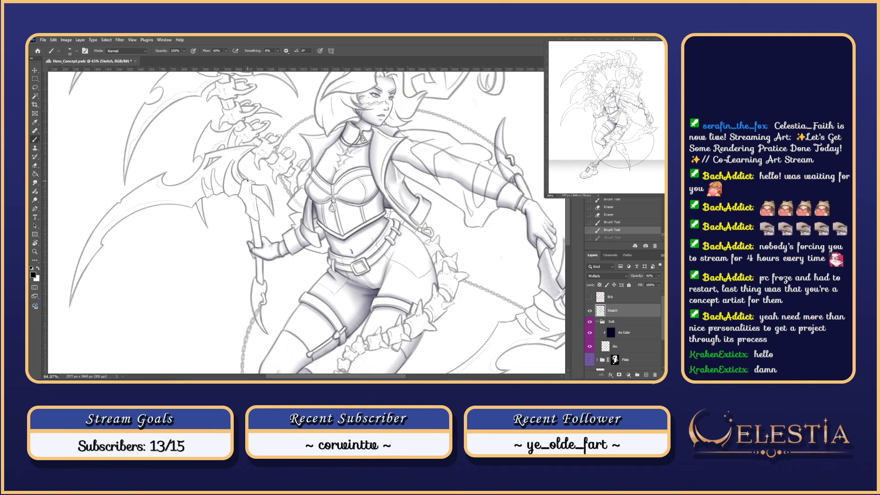
left_click_drag(246, 178, 240, 158)
key("e")
key("ctrl+z")
key("b")
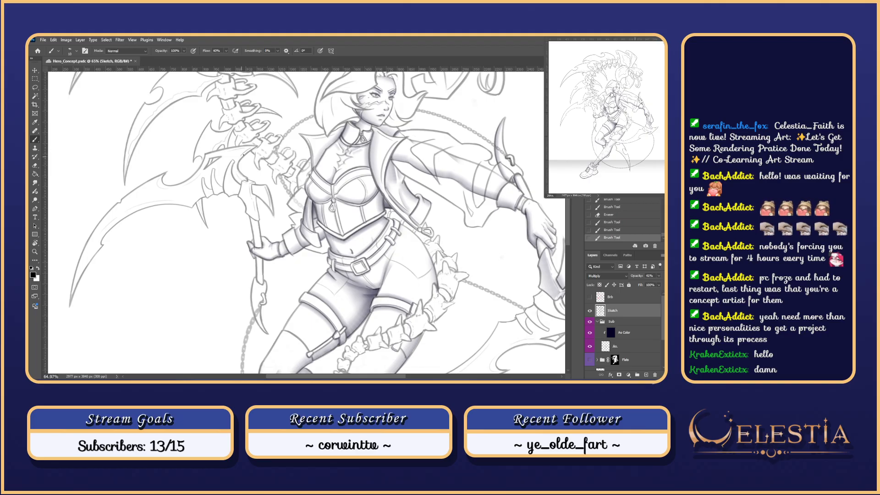
scroll(274, 179, "down", 5)
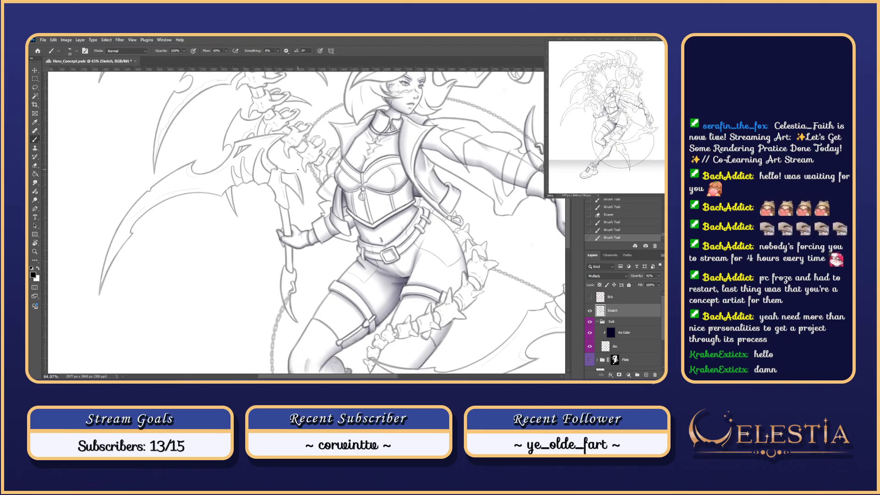
scroll(297, 167, "down", 1)
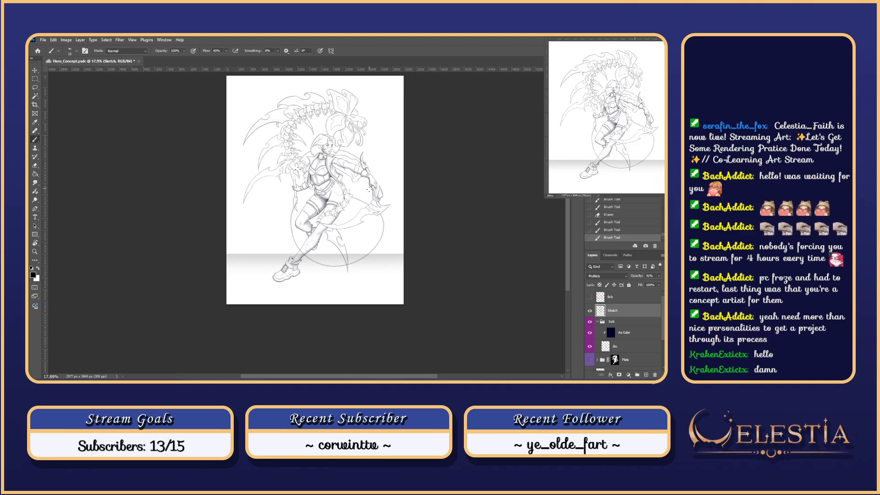
scroll(378, 193, "up", 5)
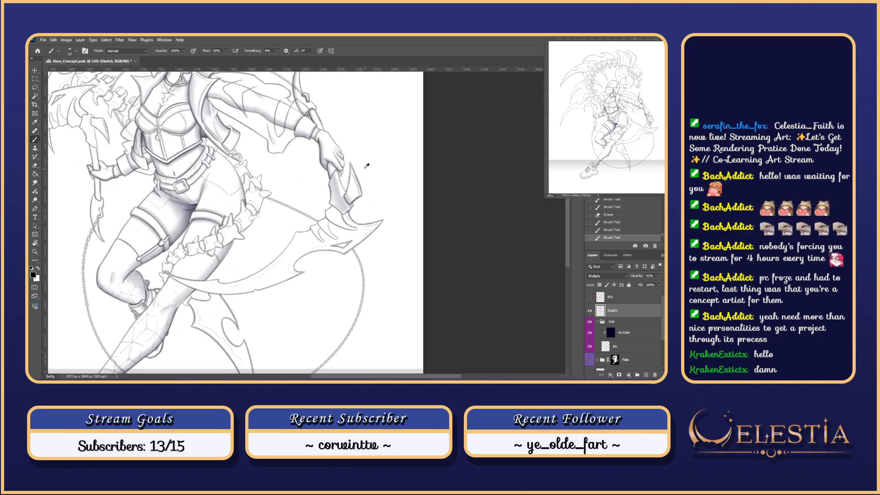
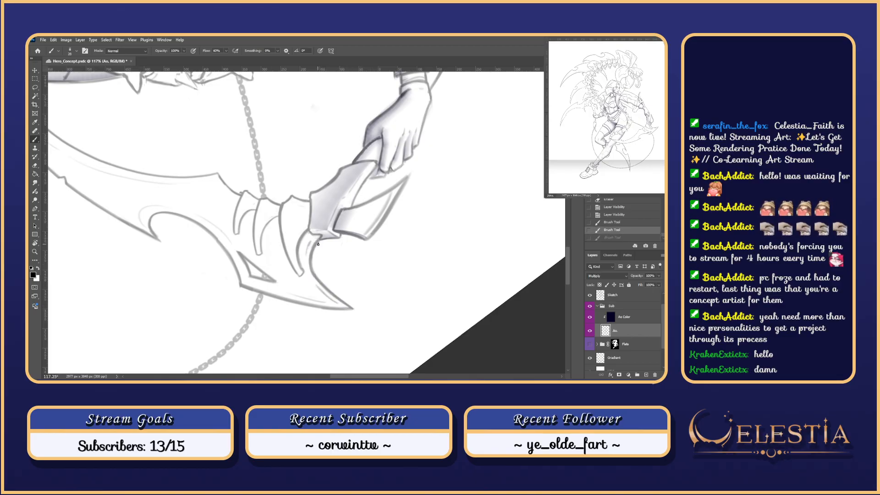
- Try a shading stroke on the Ao layer along the large blade's curved back edge, comparing it through repeated undo and redo
mouse_move(307, 256)
left_mouse_down()
mouse_move(349, 310)
mouse_move(331, 296)
mouse_move(359, 315)
left_mouse_up()
key("ctrl+z")
key("ctrl+z")
key("ctrl+z")
key("ctrl+shift+z")
key("ctrl+shift+z")
key("ctrl+z")
key("ctrl+shift+z")
key("ctrl+z")
key("ctrl+shift+z")
key("ctrl+z")
key("ctrl+shift+z")
key("ctrl+z")
key("ctrl+shift+z")
key("ctrl+z")
key("ctrl+shift+z")
key("ctrl+z")
key("ctrl+shift+z")
key("ctrl+z")
key("ctrl+shift+z")
key("ctrl+z")
key("ctrl+shift+z")
key("ctrl+z")
key("ctrl+shift+z")
key("ctrl+z")
key("ctrl+shift+z")
key("ctrl+z")
key("ctrl+shift+z")
key("ctrl+z")
key("ctrl+shift+z")
key("ctrl+z")
key("ctrl+shift+z")
key("ctrl+z")
key("ctrl+shift+z")
key("ctrl+z")
key("ctrl+shift+z")
- Rotate the canvas and repeat the curved shading stroke from the neck along the large blade's back edge until it fits
key("r")
left_click_drag(305, 246, 392, 307)
left_click_drag(310, 243, 321, 295)
key("ctrl+z")
key("ctrl+shift+z")
key("ctrl+z")
left_click_drag(308, 240, 320, 295)
key("ctrl+shift+z")
key("ctrl+z")
key("ctrl+shift+z")
key("ctrl+z")
mouse_move(309, 241)
left_mouse_down()
mouse_move(317, 289)
mouse_move(318, 264)
left_mouse_up()
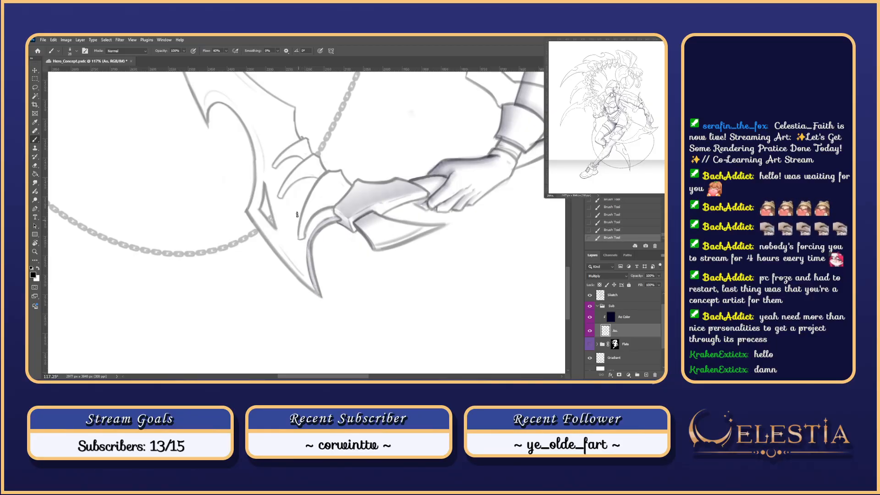
- Hide the Sketch layer, then smudge and erase along the curved stroke at the blade's base to soften and thin it
left_click(590, 295)
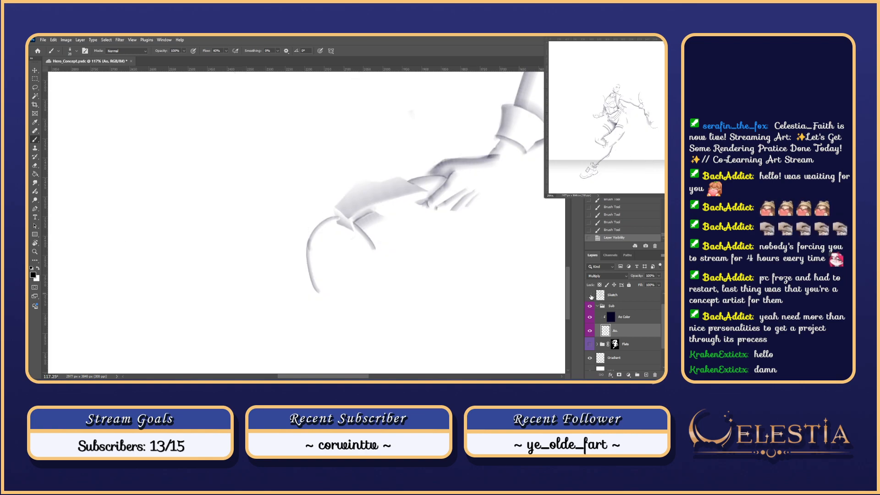
left_click(35, 182)
mouse_move(311, 262)
left_mouse_down()
mouse_move(306, 240)
mouse_move(312, 257)
mouse_move(313, 239)
mouse_move(311, 255)
left_mouse_up()
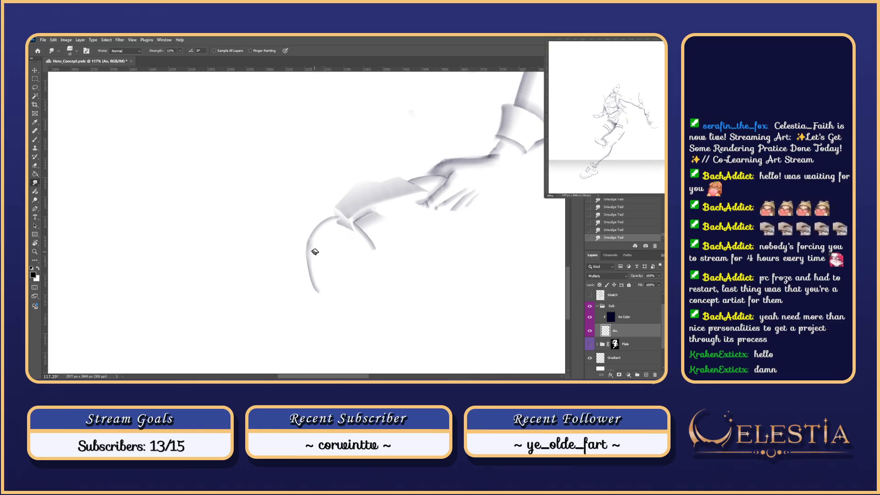
key("e")
mouse_move(312, 257)
left_mouse_down()
mouse_move(315, 240)
mouse_move(318, 273)
mouse_move(319, 261)
left_mouse_up()
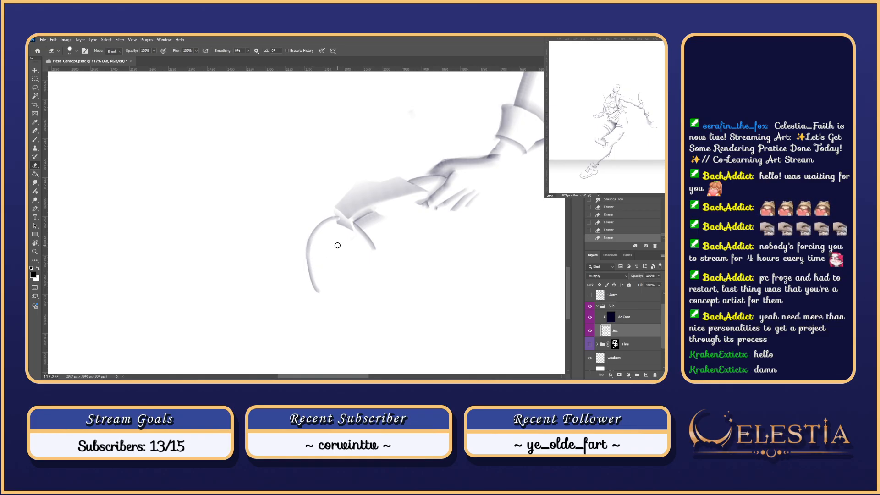
scroll(338, 245, "right", 5)
left_click_drag(323, 222, 332, 220)
- Check the blade's shape against the flat colours, then hide them and show the Sketch layer again
left_click(590, 344)
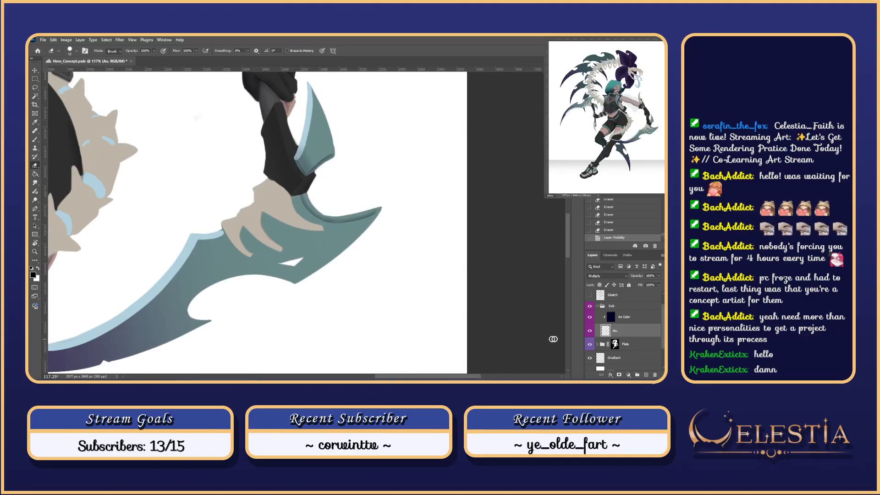
left_click(589, 343)
left_click(590, 295)
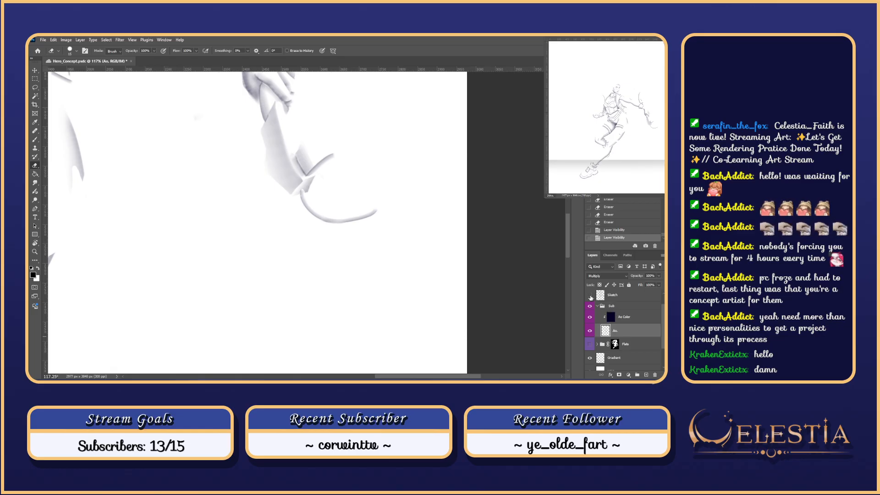
- Rotate the canvas around the large blade and undo the trial brush strokes on it
key("b")
key("r")
mouse_move(341, 258)
left_mouse_down()
mouse_move(405, 308)
mouse_move(356, 235)
left_mouse_up()
key("b")
key("ctrl+z")
key("ctrl+z")
key("ctrl+z")
key("ctrl+z")
key("ctrl+z")
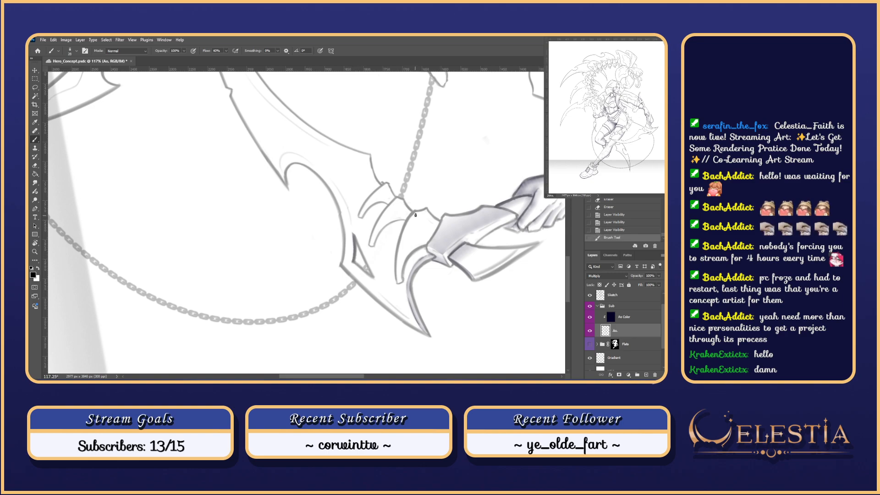
- Try a shading stroke along the lower edge of the blade's triangular cutout, check it without the Sketch layer, and undo it
left_click_drag(356, 265, 369, 276)
key("ctrl+z")
left_click(590, 295)
left_click(590, 297)
key("ctrl+z")
key("ctrl+z")
key("ctrl+z")
key("ctrl+z")
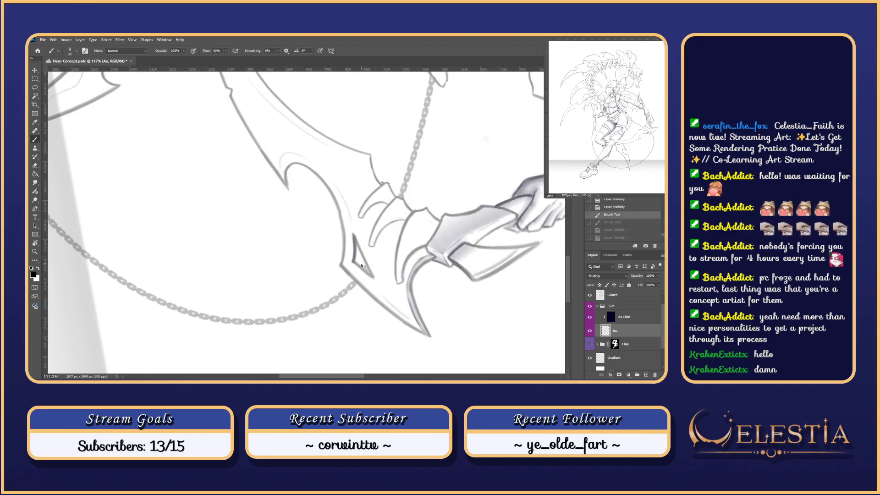
key("ctrl+z")
- Paint a thin angled shading stroke along two edges of the large blade's triangular cutout, undoing the attempts that miss
left_click_drag(353, 235, 354, 264)
key("ctrl+z")
key("ctrl+z")
mouse_move(353, 234)
left_mouse_down()
mouse_move(354, 264)
mouse_move(370, 278)
left_mouse_up()
key("ctrl+z")
key("ctrl+z")
key("ctrl+z")
- Check the cutout shading by toggling the visibility of the Ao layer, its group, the flat colours and the Sketch layer
left_click(589, 330)
left_click(590, 331)
left_click(590, 306)
left_click(590, 306)
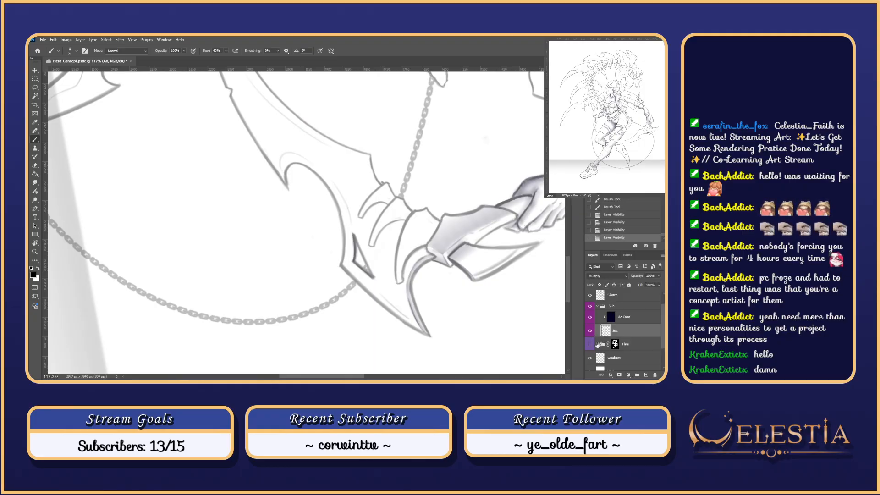
left_click(590, 345)
left_click(590, 344)
left_click(590, 297)
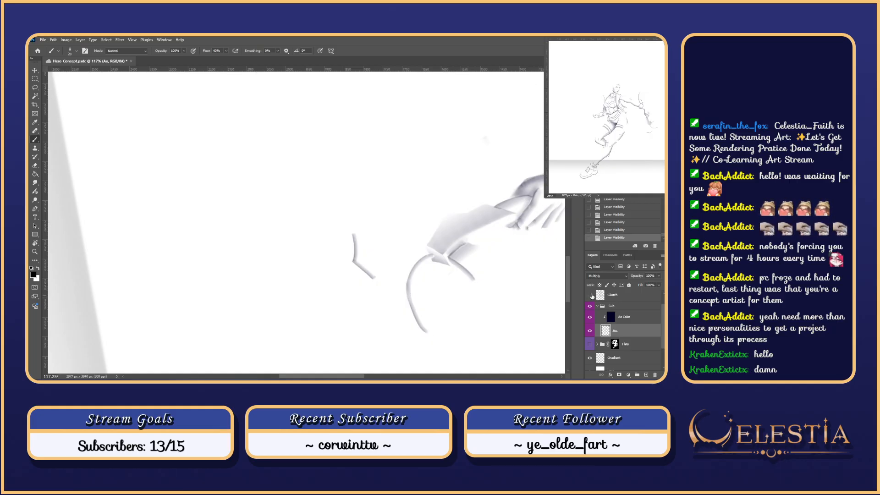
left_click(590, 296)
- Rotate the canvas and paint a curved shading stroke beside the weapon's neck on the overlapping plate, redoing it until it fits
left_click_drag(452, 294, 471, 209)
key("r")
left_click_drag(466, 226, 461, 281)
left_click_drag(414, 239, 411, 280)
key("ctrl+z")
left_click_drag(413, 239, 408, 284)
key("ctrl+z")
key("ctrl+z")
key("ctrl+z")
key("ctrl+z")
left_click_drag(416, 242, 412, 279)
- Refine the tip of the plate's shading stroke and check the result with the Sketch layer briefly hidden
left_click_drag(429, 209, 450, 223)
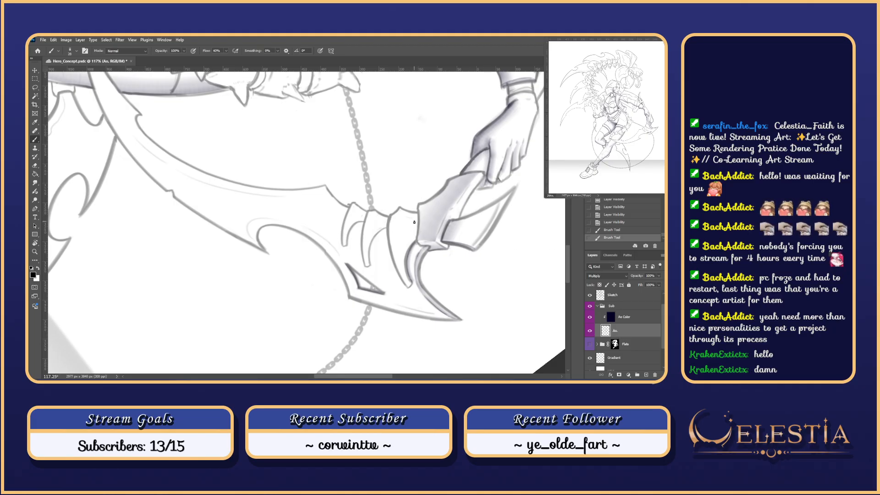
key("ctrl+z")
left_click_drag(412, 284, 410, 289)
key("ctrl+z")
left_click(589, 295)
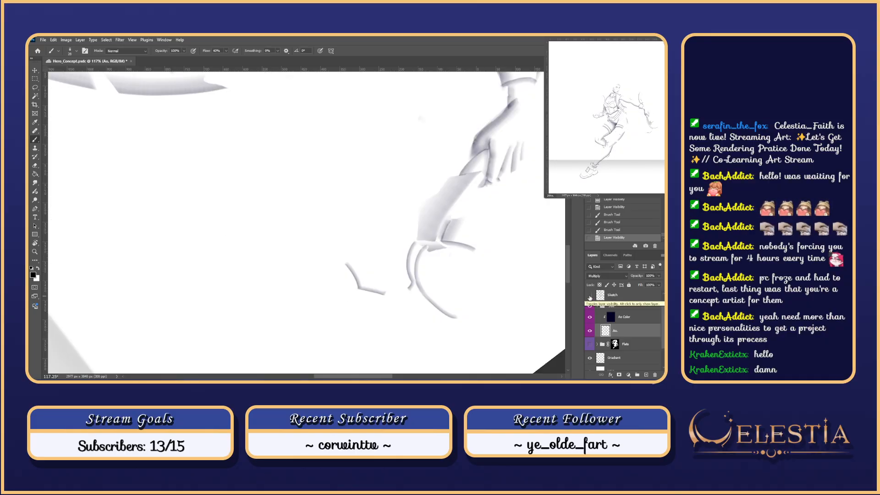
left_click(590, 296)
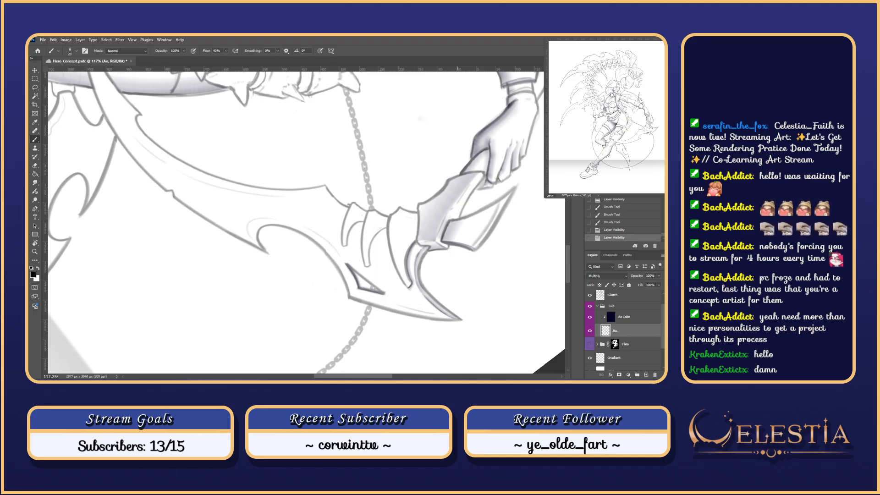
- Rotate the canvas to bring the large blade closer to level, and save the document
key("space")
mouse_move(439, 213)
left_mouse_down()
mouse_move(417, 180)
mouse_move(426, 144)
left_mouse_up()
key("r")
key("b")
key("space")
left_click_drag(426, 145, 440, 168)
key("ctrl+s")
- Try a curved shading stroke along the inner edge of the large blade's middle plate, undoing each attempt
left_click_drag(353, 191, 356, 228)
key("ctrl+z")
key("ctrl+z")
left_click_drag(354, 191, 359, 228)
key("ctrl+space")
key("ctrl+z")
left_click_drag(356, 193, 358, 229)
key("ctrl+z")
key("ctrl+z")
left_click_drag(355, 192, 359, 229)
key("ctrl+z")
left_click_drag(354, 192, 358, 229)
key("ctrl+z")
key("ctrl+z")
key("ctrl+z")
left_click_drag(355, 192, 358, 238)
key("ctrl+z")
key("ctrl+z")
key("ctrl+z")
key("ctrl+z")
- Try a shading stroke on the smallest plate, undo it, and check the plates with the Sketch layer briefly hidden
left_click_drag(332, 200, 330, 228)
key("ctrl+z")
key("ctrl+z")
key("ctrl+z")
key("ctrl+z")
key("ctrl+z")
key("ctrl+z")
left_click(589, 295)
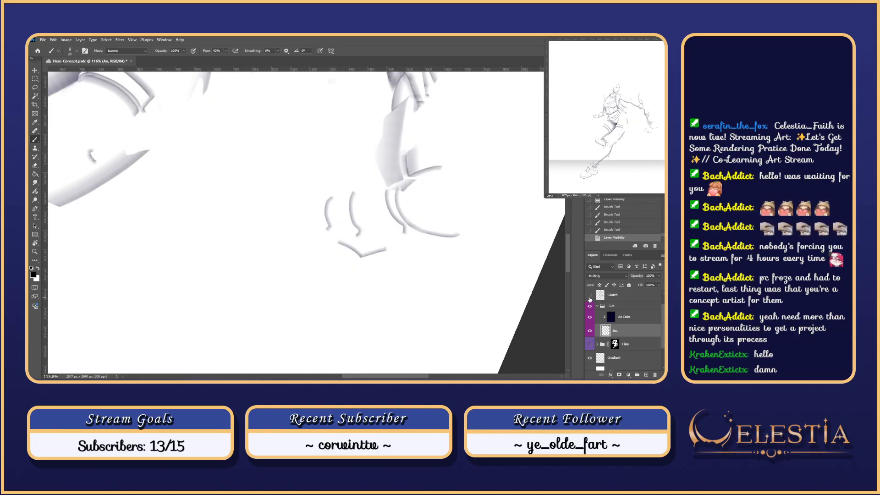
left_click(590, 296)
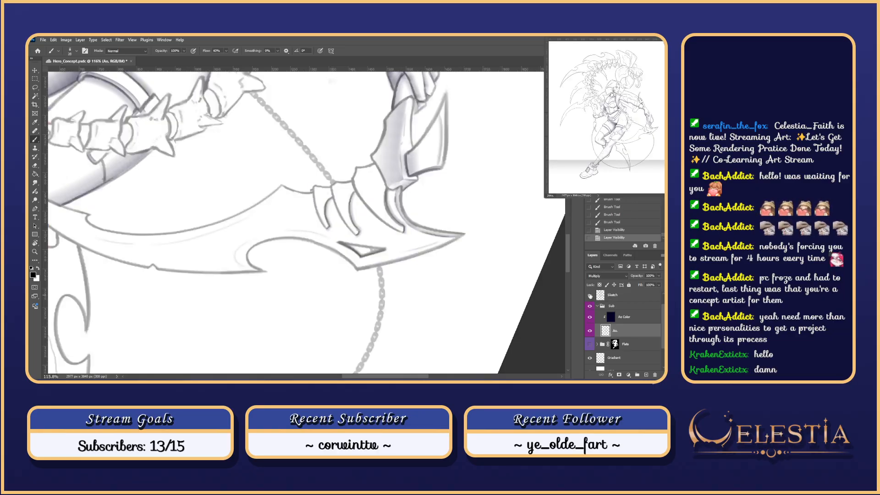
- Darken the middle plate's curved edge with another shading stroke, redoing misses, and check it with the Sketch layer briefly hidden
left_click_drag(354, 189, 346, 219)
key("ctrl+z")
left_click_drag(354, 189, 358, 227)
key("ctrl+z")
left_click_drag(353, 188, 358, 231)
key("ctrl+z")
left_click_drag(354, 189, 359, 231)
left_click_drag(354, 189, 358, 232)
key("ctrl+z")
left_click_drag(353, 189, 357, 232)
key("ctrl+z")
key("ctrl+shift+z")
left_click(590, 295)
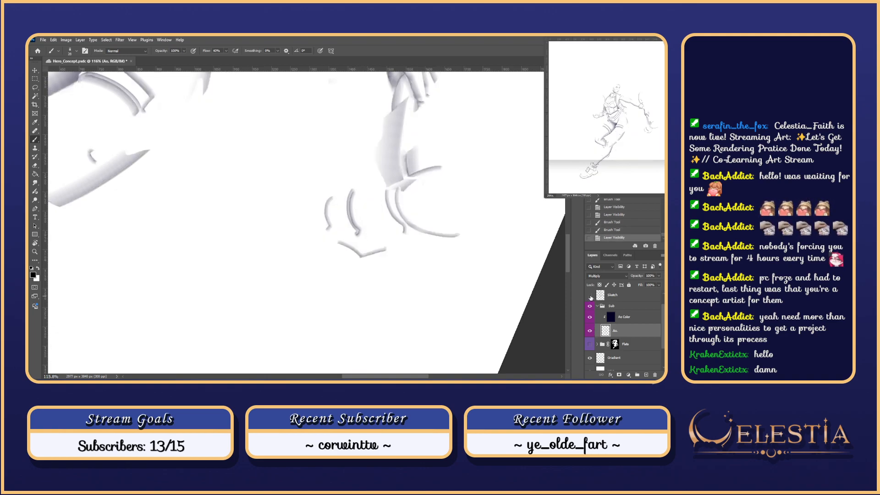
left_click(590, 295)
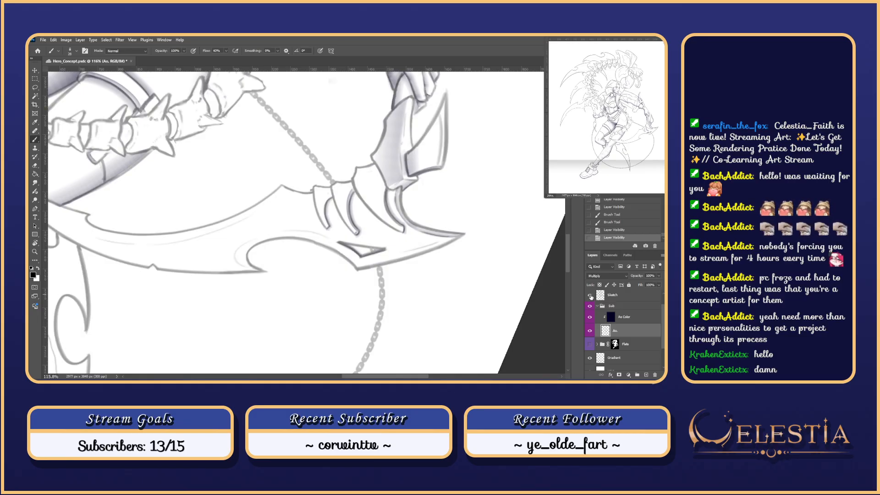
- Paint a curved shading stroke down the largest plate's edge beside the weapon's neck, redoing misses, and check it without the Sketch layer
scroll(405, 219, "down", 3)
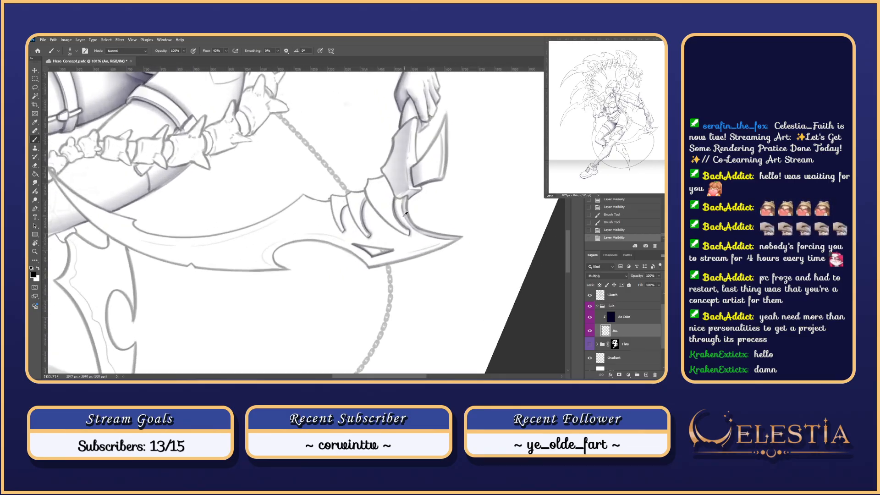
left_click_drag(391, 196, 406, 226)
key("ctrl+z")
left_click_drag(392, 195, 411, 231)
key("ctrl+z")
left_click_drag(390, 195, 407, 232)
key("ctrl+z")
key("ctrl+z")
left_click_drag(392, 200, 410, 231)
key("ctrl+z")
key("ctrl+z")
left_click_drag(390, 194, 408, 235)
key("ctrl+z")
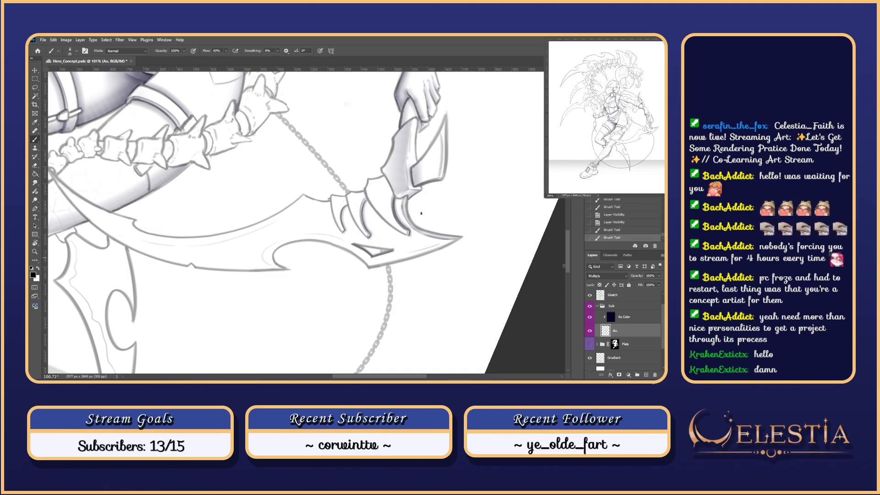
left_click(590, 295)
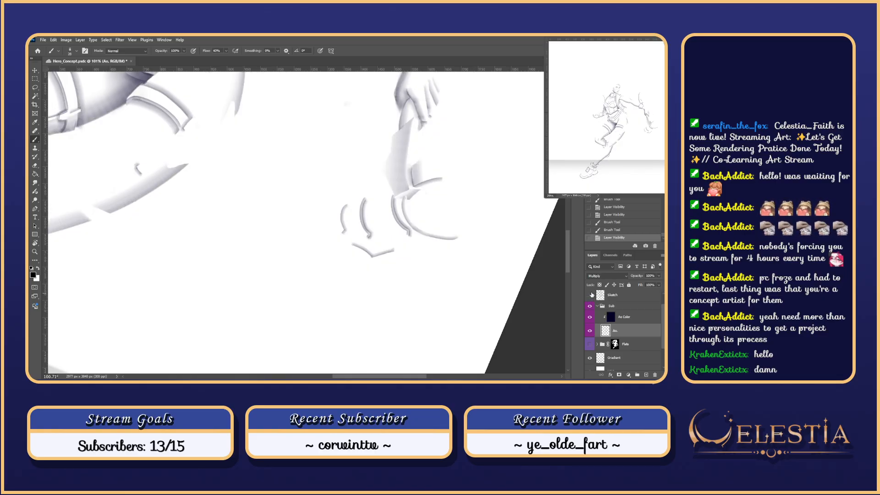
left_click(590, 295)
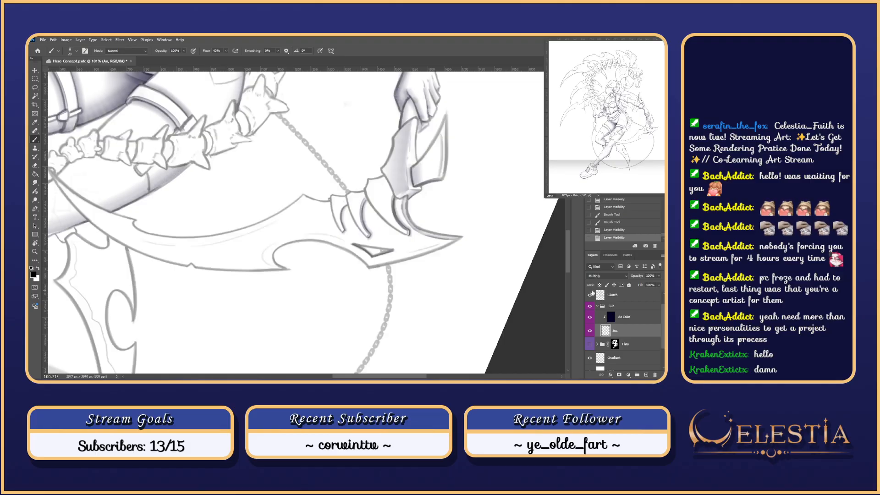
left_click(590, 296)
left_click(590, 295)
- Try a short curved shading stroke along the smallest plate's inner edge and undo it
scroll(337, 253, "up", 5)
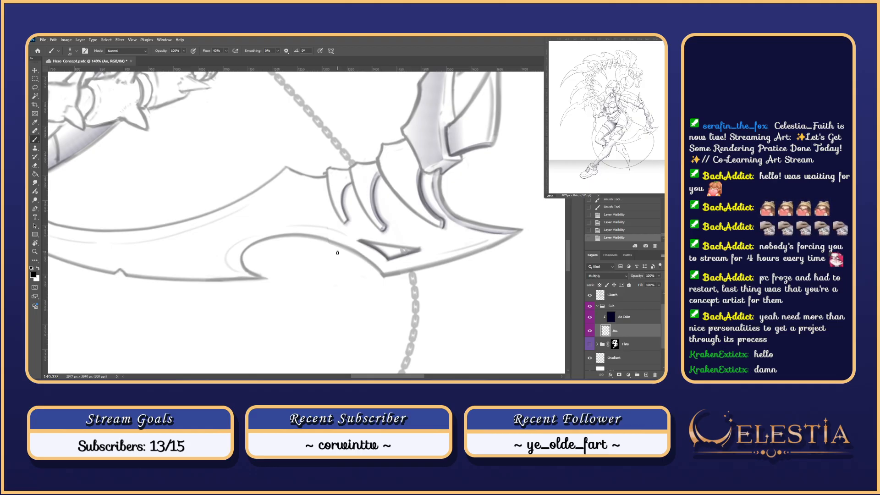
left_click_drag(346, 185, 343, 211)
key("ctrl+z")
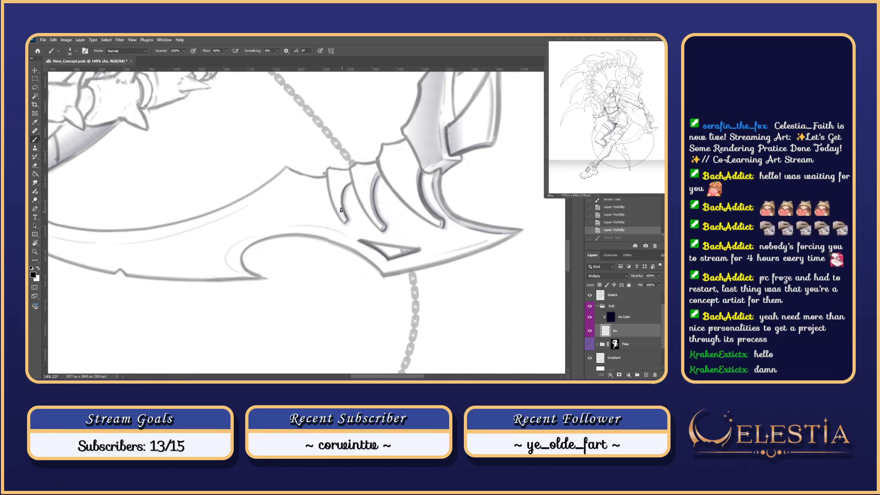
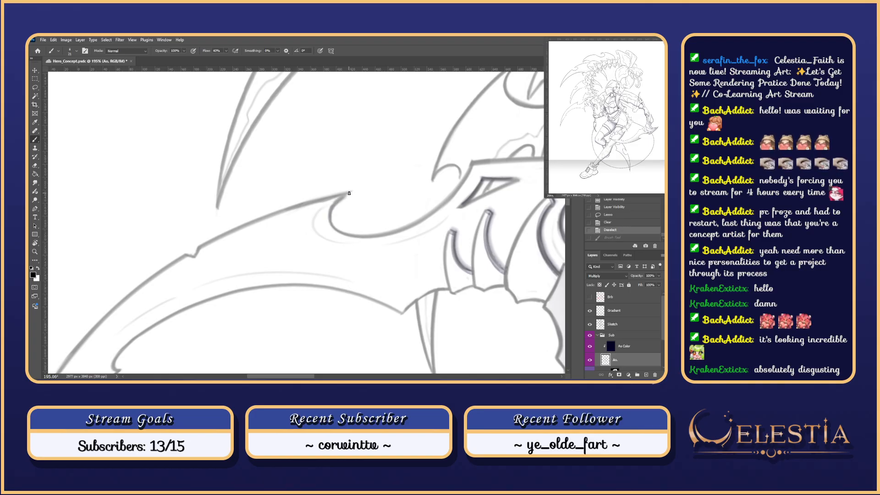
- Paint a thin curved shading stroke inside the hooked notch on the second blade's back edge, undoing attempts that miss
left_click_drag(347, 194, 338, 228)
key("ctrl+z")
left_click_drag(348, 192, 340, 230)
key("ctrl+z")
mouse_move(348, 192)
left_mouse_down()
mouse_move(329, 215)
mouse_move(341, 231)
mouse_move(328, 223)
mouse_move(344, 234)
left_mouse_up()
key("ctrl+z")
key("ctrl+z")
key("ctrl+z")
- Erase the excess at both ends of the hooked notch's shading stroke, checking it with the Sketch layer hidden
key("e")
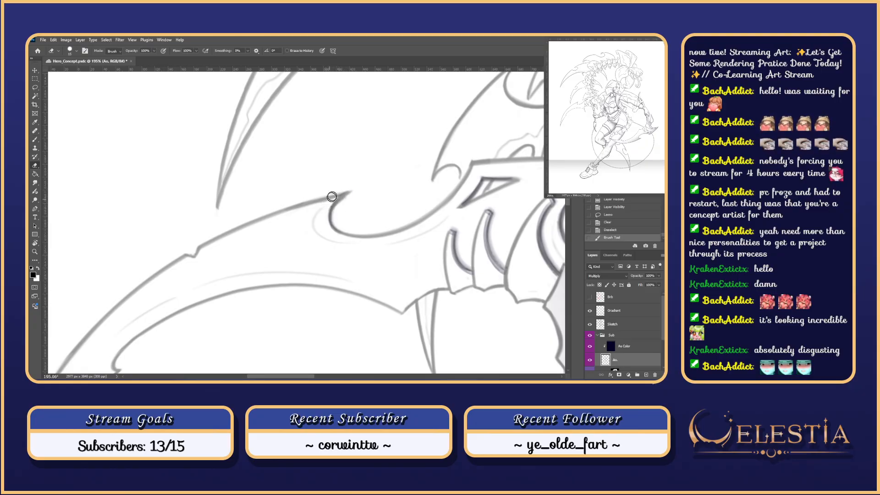
left_click_drag(326, 204, 352, 182)
left_click(328, 229)
left_click_drag(328, 229, 344, 245)
scroll(593, 339, "down", 1)
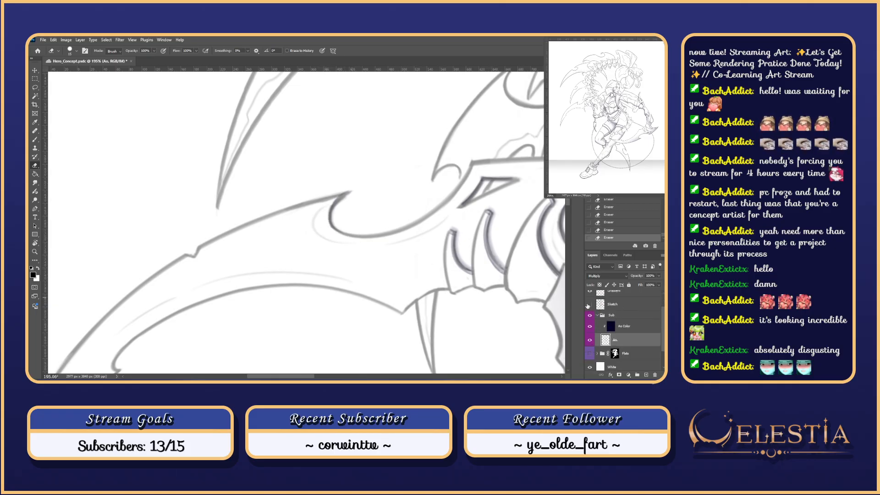
left_click(589, 304)
left_click(590, 304)
left_click(590, 305)
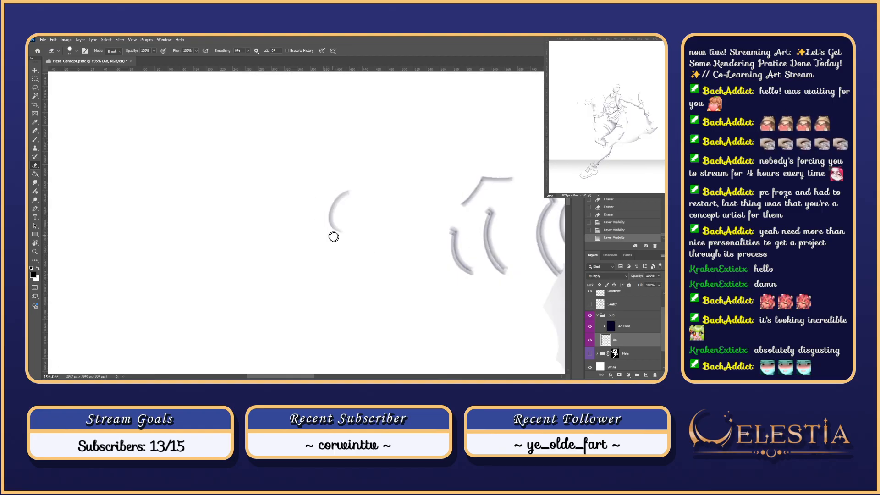
mouse_move(331, 234)
left_mouse_down()
mouse_move(331, 224)
mouse_move(346, 241)
mouse_move(329, 225)
mouse_move(339, 235)
left_mouse_up()
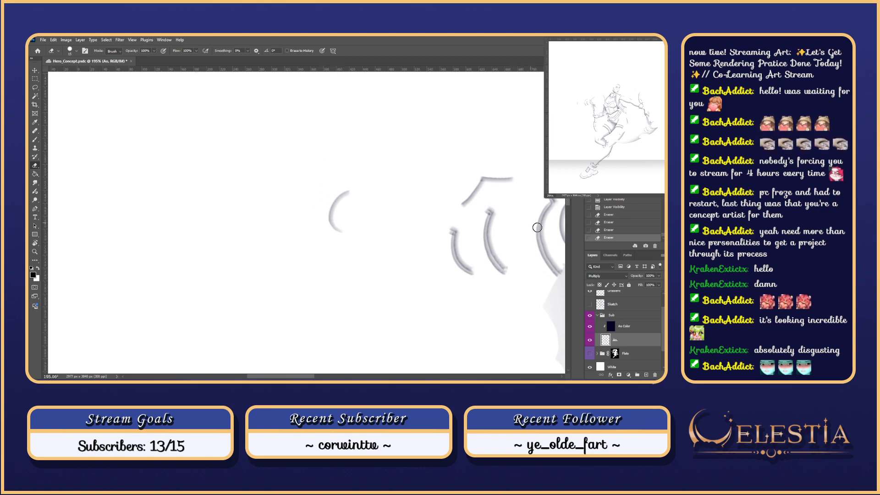
left_click(590, 304)
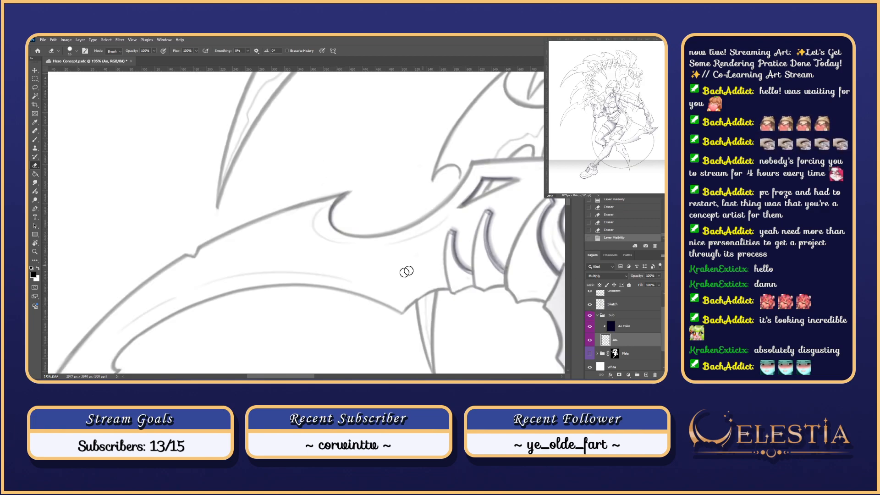
- Paint a tiny shading stroke at the small nick in the second blade's outer edge, redoing it until it fits
key("b")
left_click_drag(188, 257, 196, 254)
key("ctrl+z")
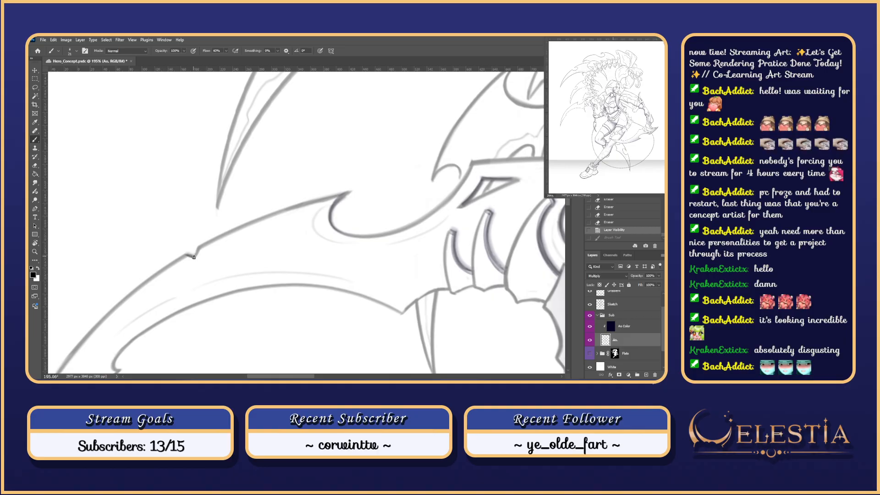
key("ctrl+shift+z")
scroll(238, 281, "down", 3)
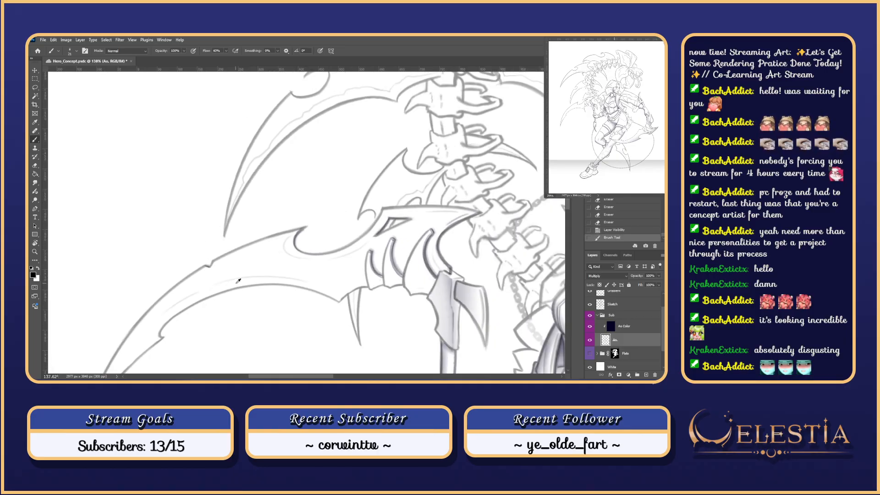
scroll(238, 281, "up", 3)
key("ctrl+z")
left_click_drag(196, 241, 207, 240)
key("ctrl+z")
scroll(207, 240, "down", 3)
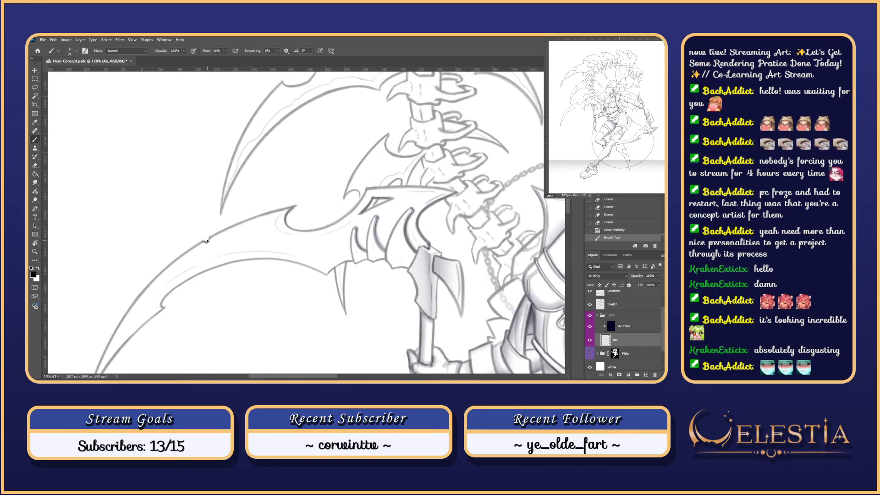
scroll(207, 240, "down", 1)
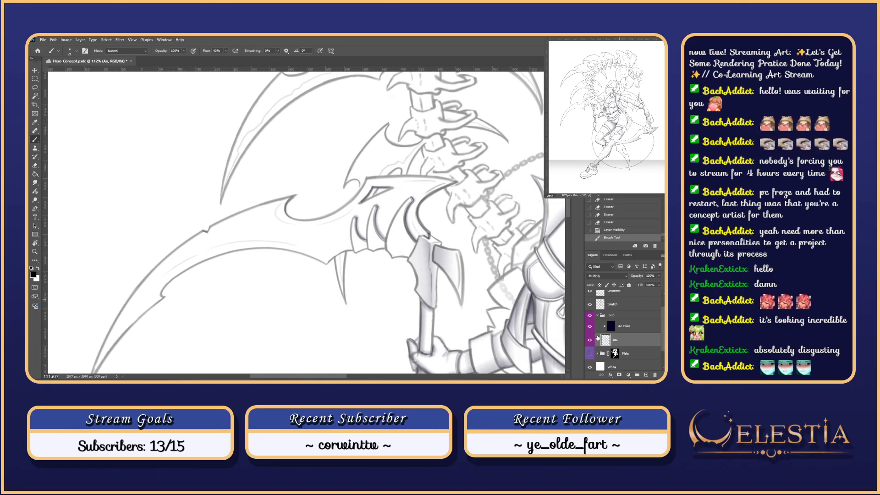
- Paint a curved shading stroke around the barb on the second blade's inner edge and check it with the Sketch layer briefly hidden
mouse_move(354, 330)
left_mouse_down()
mouse_move(520, 308)
mouse_move(448, 288)
mouse_move(467, 301)
mouse_move(343, 293)
mouse_move(430, 324)
left_mouse_up()
left_click_drag(405, 274, 393, 299)
key("ctrl+z")
key("ctrl+z")
key("ctrl+z")
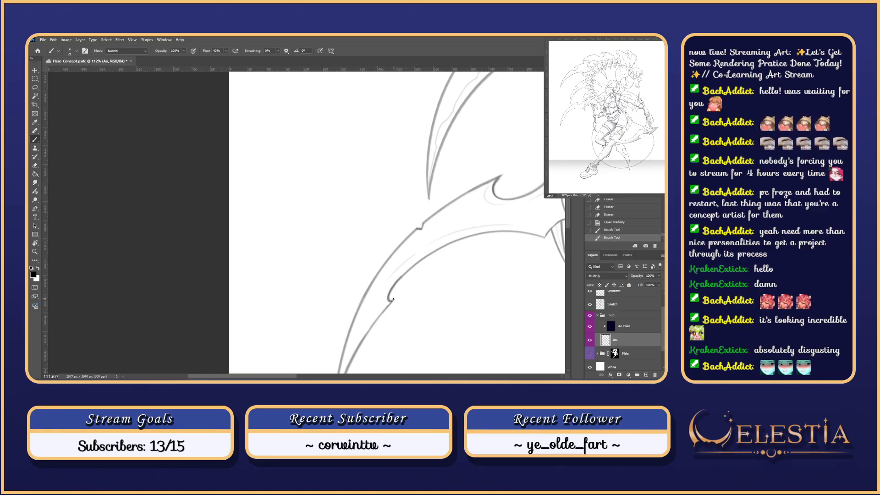
left_click(590, 304)
left_click(590, 304)
- Erase the excess at the ends of the barb's shading stroke, toggling the Sketch layer to check the result
key("e")
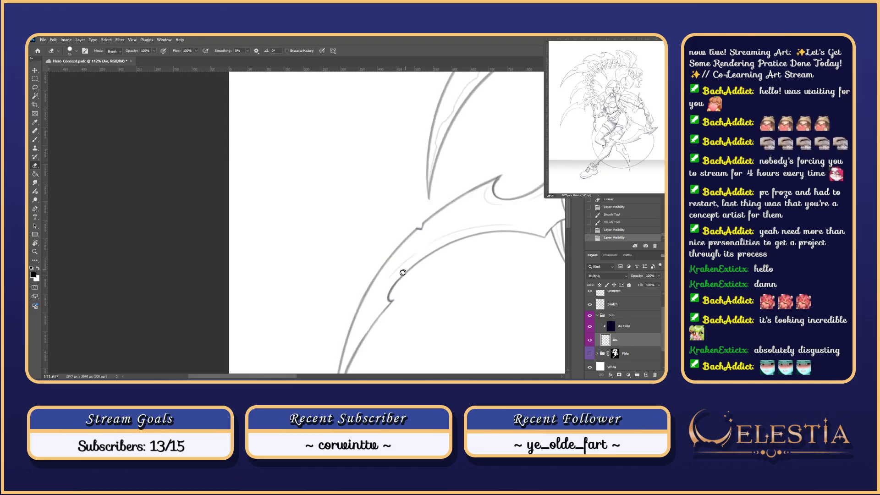
mouse_move(403, 273)
left_mouse_down()
mouse_move(387, 295)
mouse_move(404, 278)
left_mouse_up()
key("ctrl+z")
left_click(590, 305)
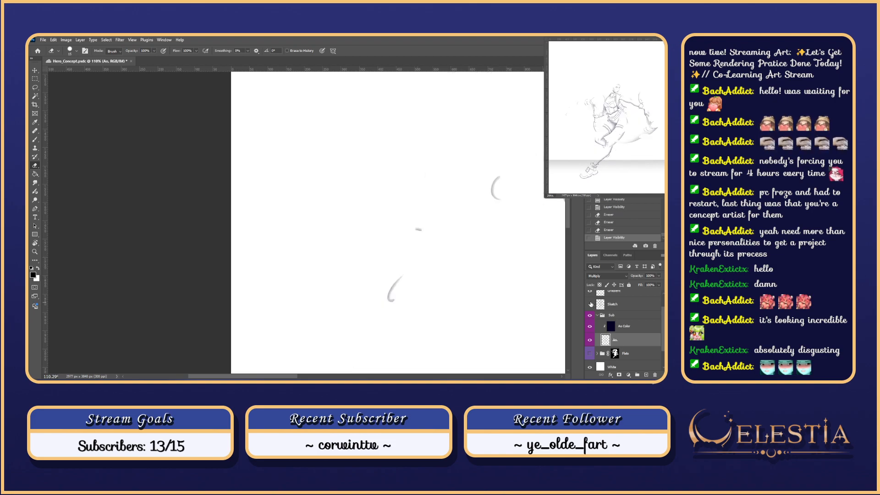
left_click(590, 304)
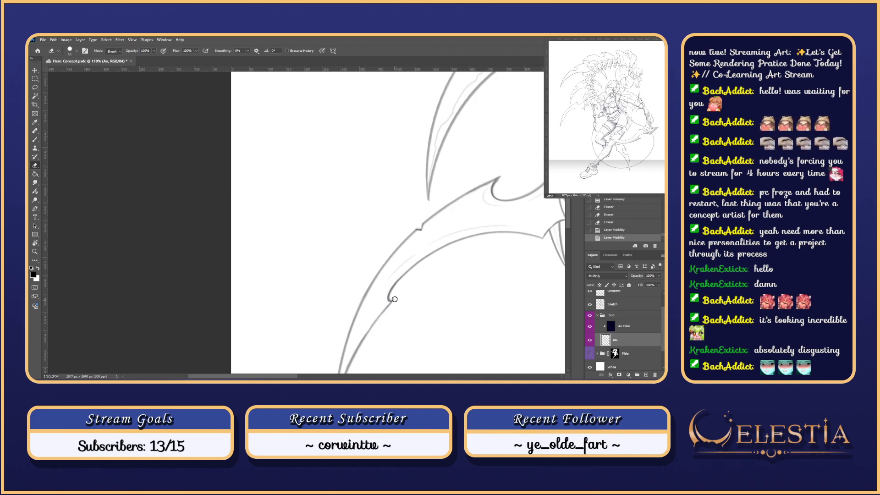
left_click_drag(395, 303, 394, 295)
left_click(392, 297)
left_click(590, 304)
left_click(590, 305)
- Review the shading across the whole figure and both blades, briefly hiding the Sketch layer
left_click_drag(535, 268, 421, 303)
left_click_drag(514, 315, 426, 320)
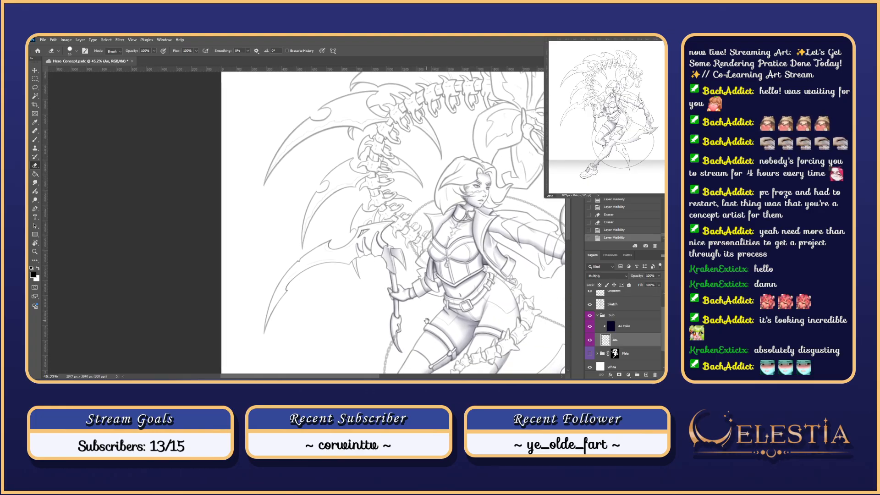
left_click_drag(531, 338, 387, 290)
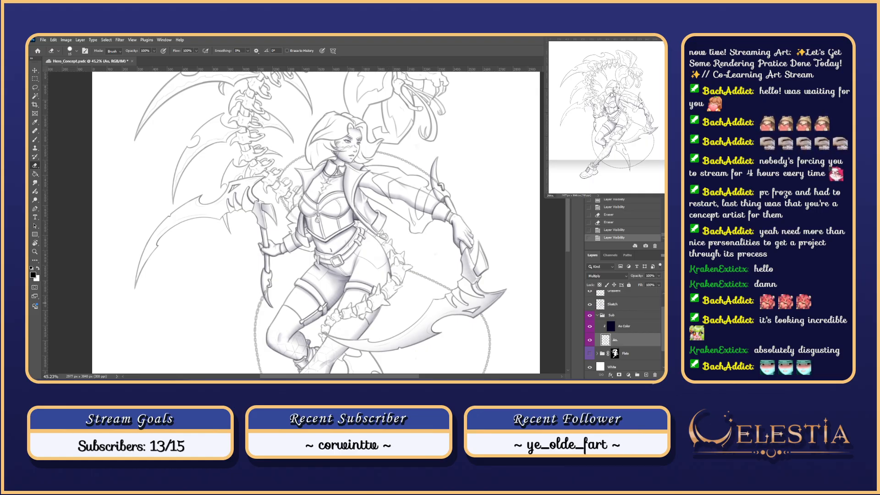
scroll(638, 304, "up", 2)
left_click(589, 325)
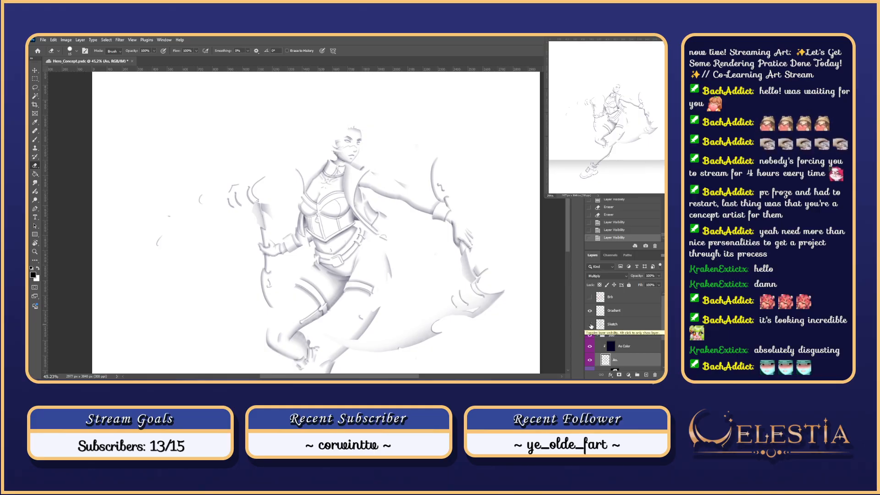
left_click(590, 325)
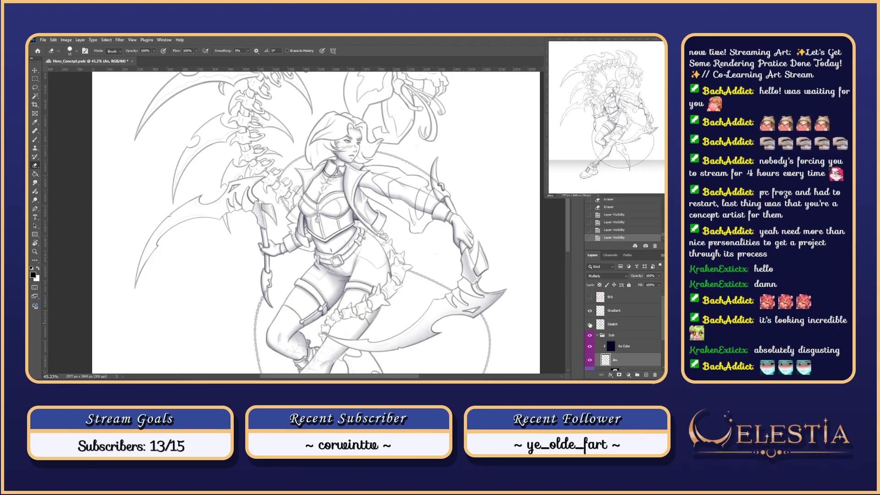
left_click_drag(326, 299, 473, 323)
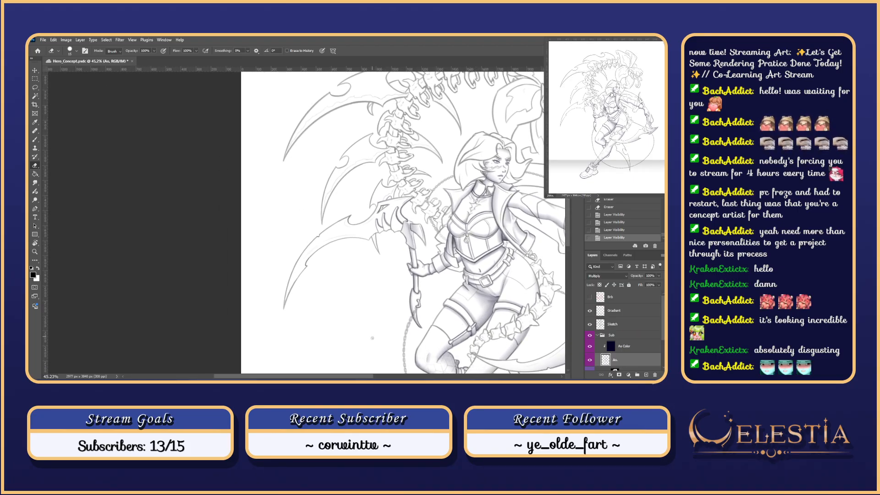
mouse_move(372, 338)
left_mouse_down()
mouse_move(411, 245)
mouse_move(458, 312)
left_mouse_up()
- Rotate the canvas and paint a curved shading stroke where the second blade's inner edge meets its plates, undoing misses
key("b")
scroll(416, 259, "up", 5)
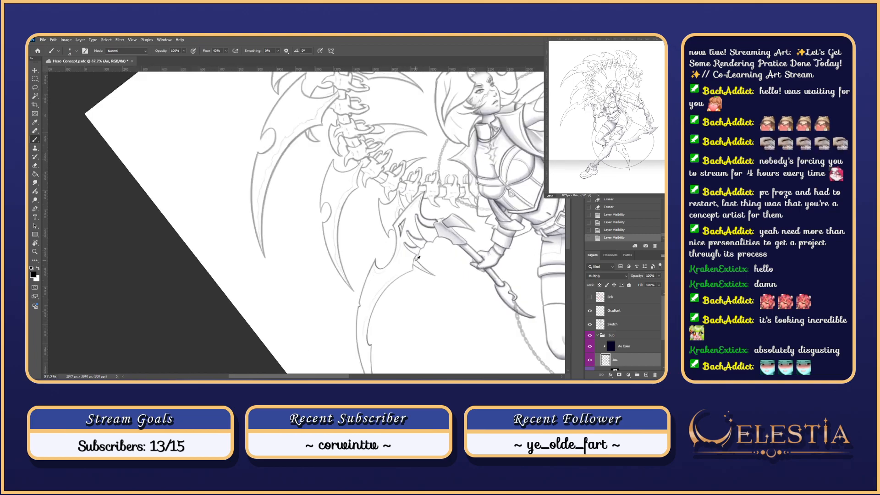
scroll(416, 259, "up", 4)
left_click(413, 262)
key("ctrl+z")
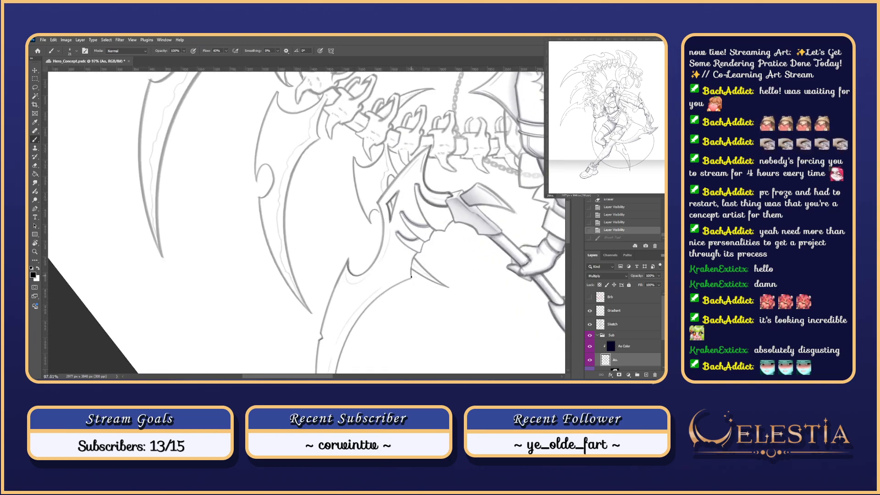
key("ctrl+z")
mouse_move(412, 277)
left_mouse_down()
mouse_move(412, 266)
mouse_move(411, 275)
left_mouse_up()
key("ctrl+z")
key("ctrl+z")
key("ctrl+z")
key("ctrl+z")
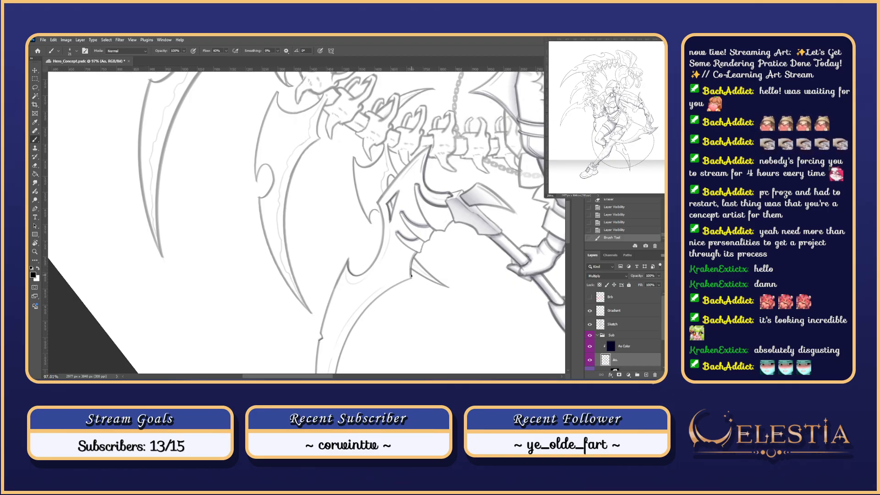
- Erase the excess of the shading stroke where the second blade's inner edge meets its plates, checking with the Sketch layer briefly hidden
key("Escape")
key("e")
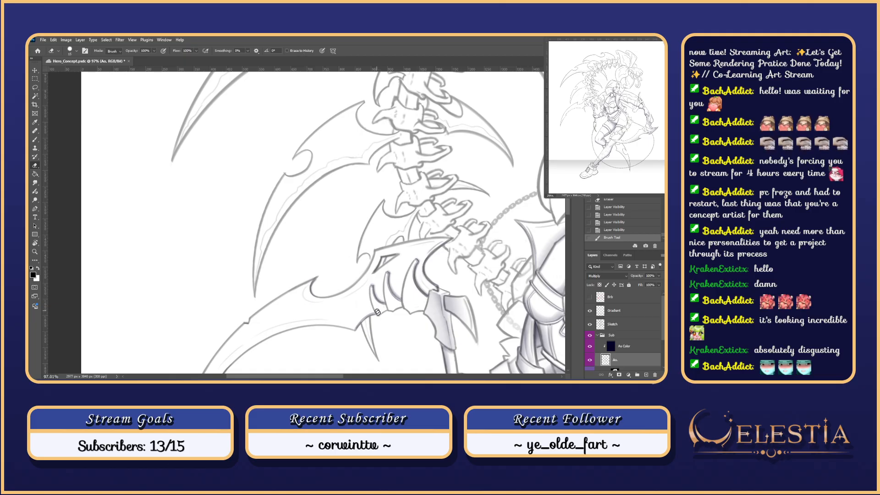
mouse_move(378, 312)
left_mouse_down()
mouse_move(387, 325)
mouse_move(391, 271)
left_mouse_up()
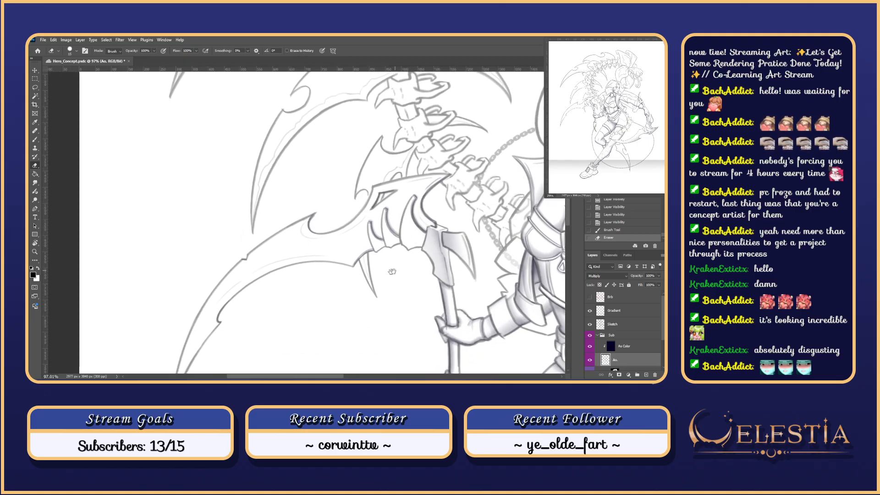
left_click(590, 324)
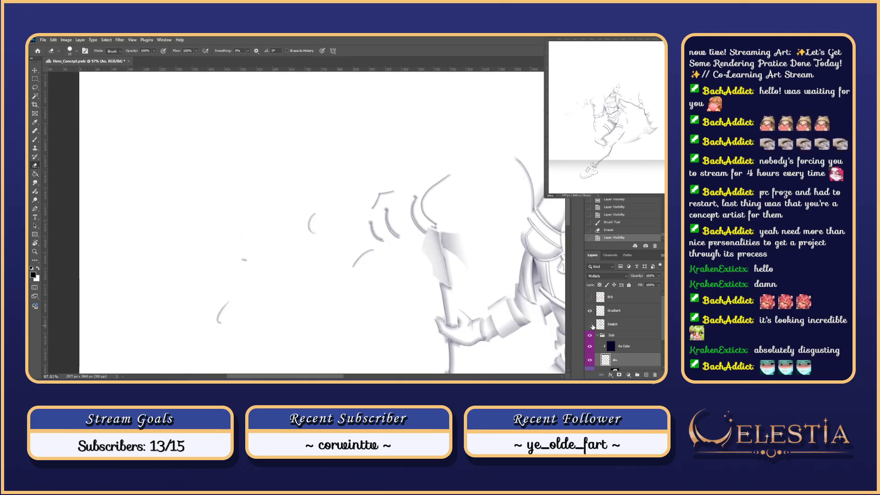
left_click(590, 324)
- Review the shading on the second blade and the figure, briefly hiding the Sketch layer
mouse_move(481, 293)
left_mouse_down()
mouse_move(440, 247)
mouse_move(463, 266)
mouse_move(405, 281)
left_mouse_up()
key("b")
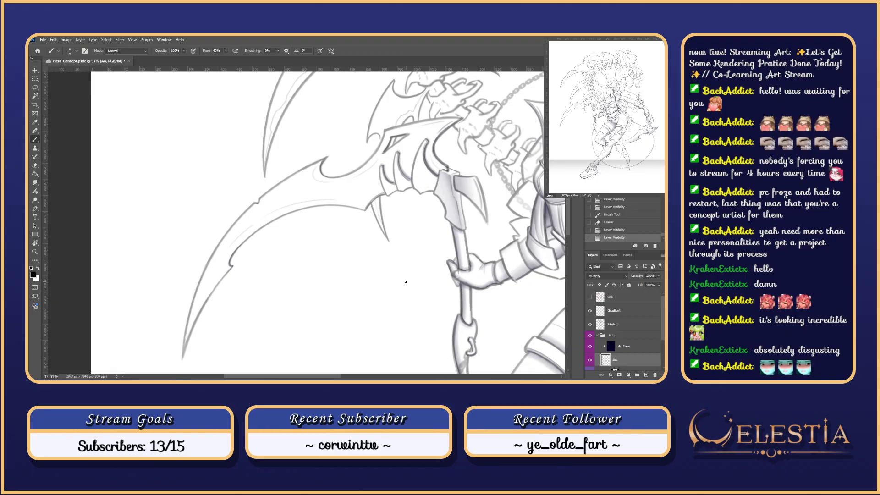
left_click_drag(405, 280, 348, 336)
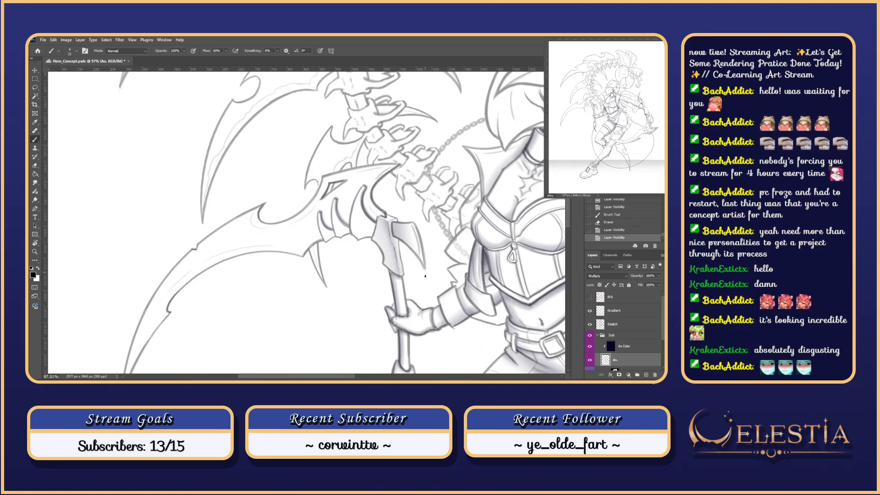
scroll(424, 276, "down", 4)
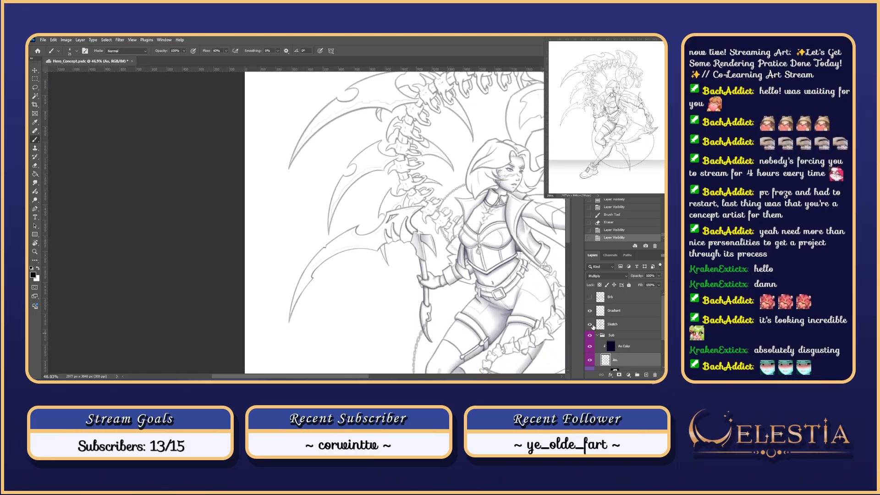
left_click(590, 325)
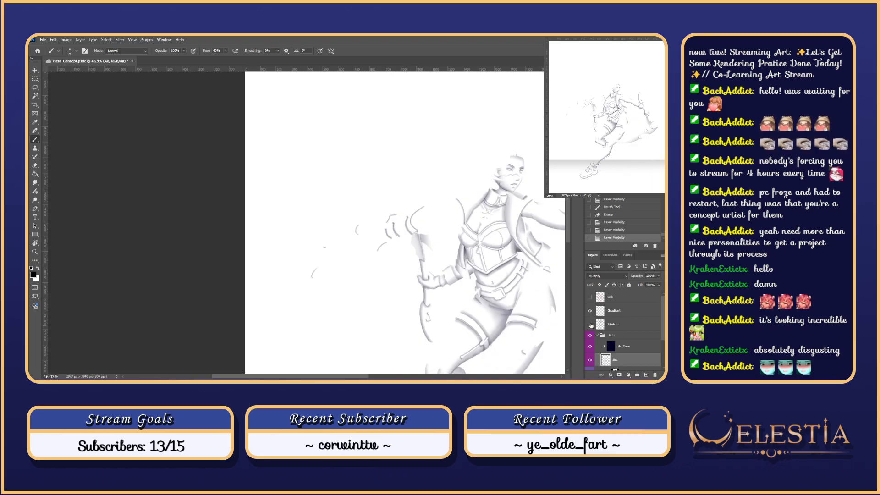
left_click(590, 325)
- Lasso a selection around the lower blade and its plates, from the blade tip to the axe head, correcting its outline
mouse_move(395, 311)
left_mouse_down()
mouse_move(414, 283)
mouse_move(436, 302)
left_mouse_up()
key("l")
mouse_move(379, 286)
left_mouse_down()
mouse_move(422, 301)
mouse_move(397, 296)
left_mouse_up()
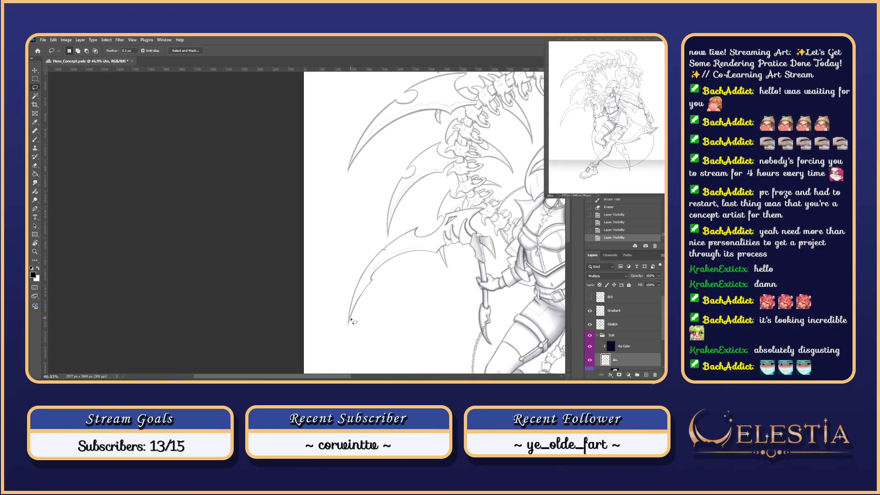
scroll(351, 319, "up", 5)
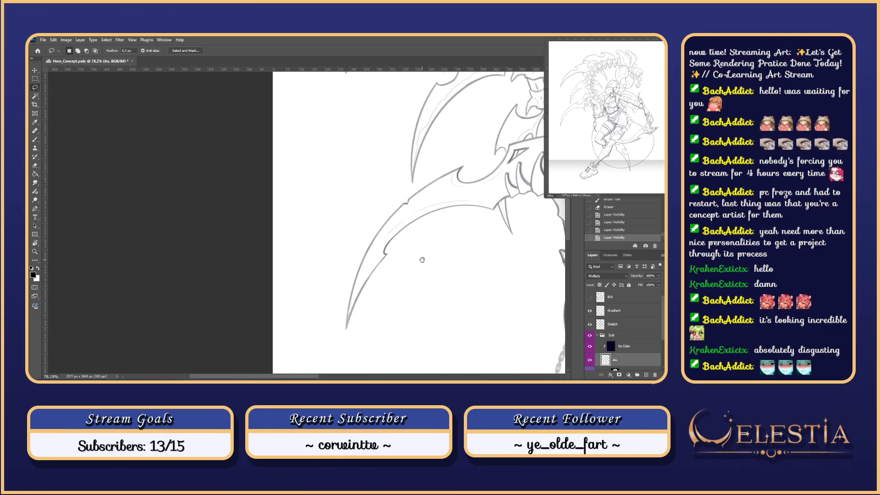
mouse_move(422, 260)
left_mouse_down()
mouse_move(374, 299)
mouse_move(349, 294)
mouse_move(310, 363)
mouse_move(292, 356)
mouse_move(308, 278)
mouse_move(374, 219)
mouse_move(463, 179)
mouse_move(533, 170)
mouse_move(516, 209)
left_mouse_up()
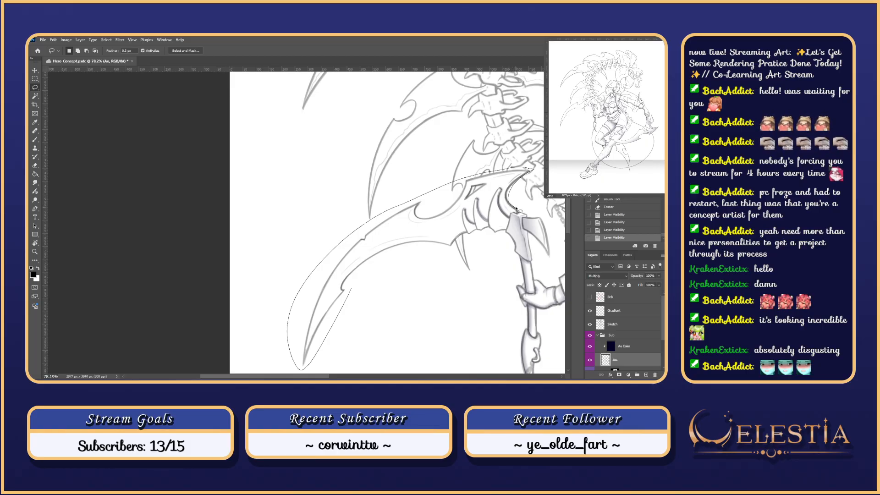
left_click_drag(516, 210, 515, 208)
mouse_move(442, 241)
left_mouse_down()
mouse_move(388, 284)
mouse_move(453, 280)
mouse_move(457, 246)
mouse_move(451, 281)
mouse_move(428, 271)
left_mouse_up()
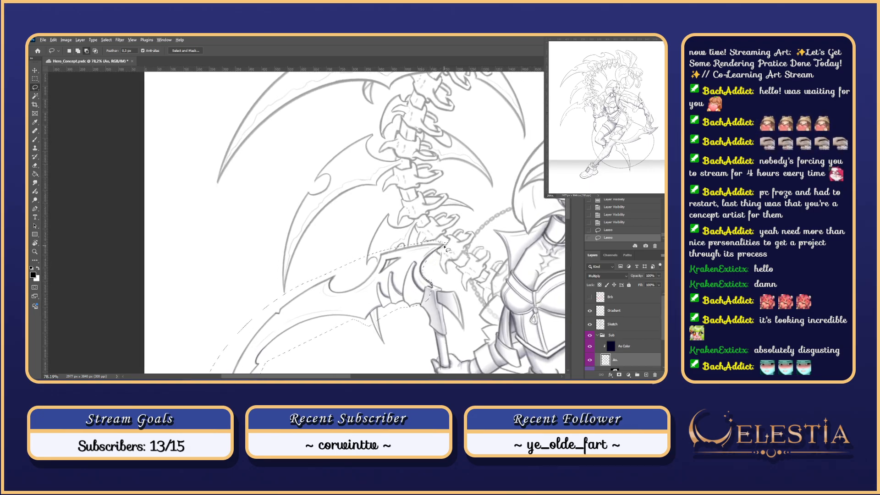
mouse_move(424, 278)
left_mouse_down()
mouse_move(430, 258)
mouse_move(445, 246)
mouse_move(420, 267)
mouse_move(435, 286)
mouse_move(420, 268)
mouse_move(430, 288)
left_mouse_up()
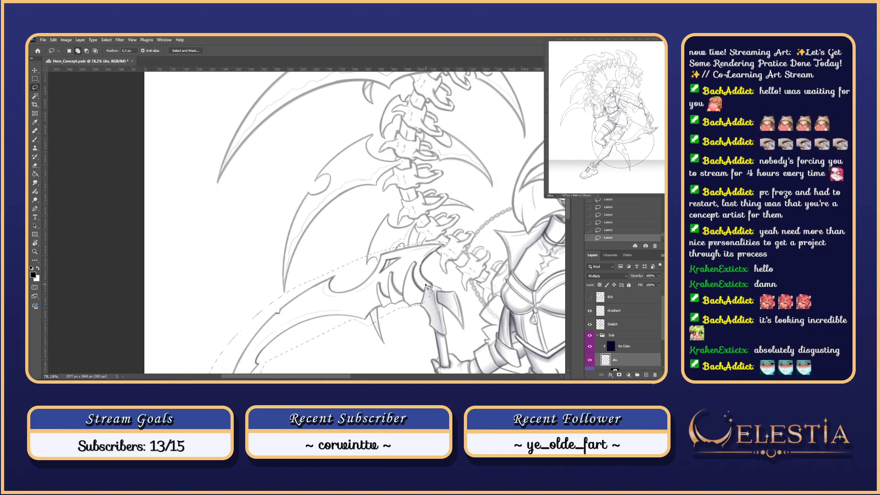
- Rotate the canvas and refine the lasso selection around the tip and curved edge of the blade's plates
key("r")
mouse_move(420, 227)
left_mouse_down()
mouse_move(447, 282)
mouse_move(435, 273)
left_mouse_up()
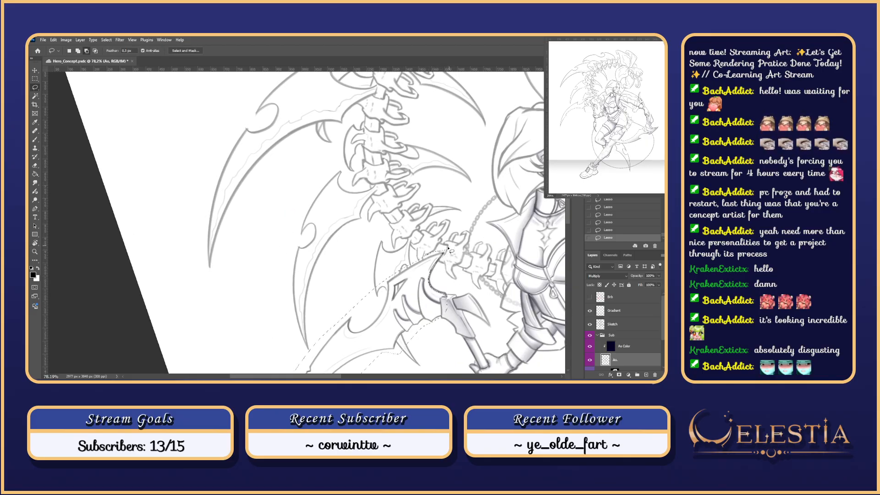
key("space")
mouse_move(461, 338)
left_mouse_down()
mouse_move(525, 262)
mouse_move(456, 298)
left_mouse_up()
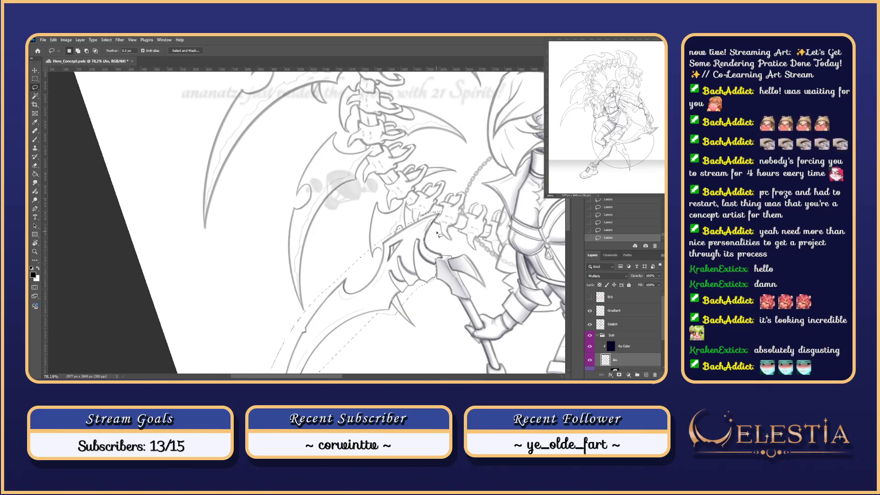
key("Escape")
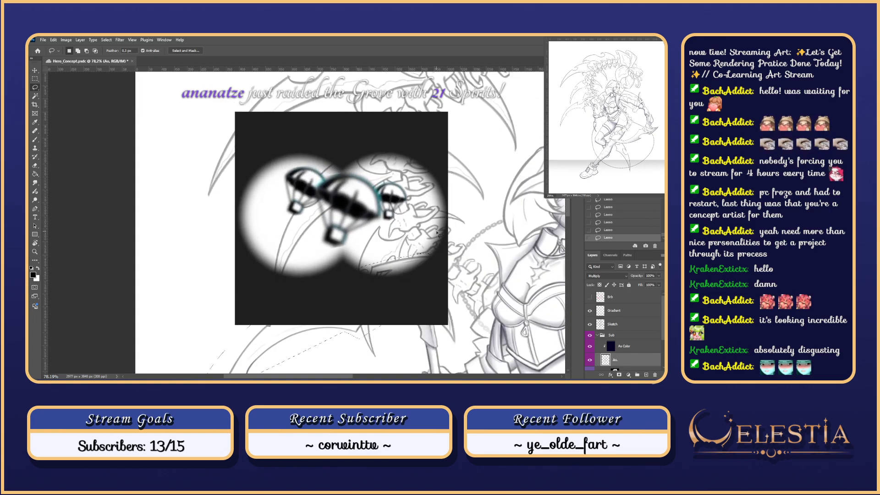
- Show the Flats group and hide the White layer to view the whole coloured figure on its dark gradient, clearing the blade selection
left_click_drag(508, 316, 414, 276)
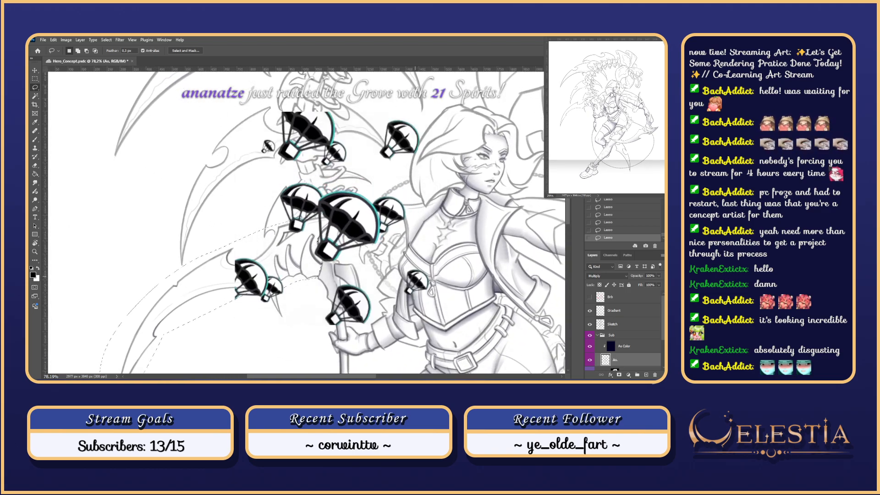
scroll(414, 276, "down", 2)
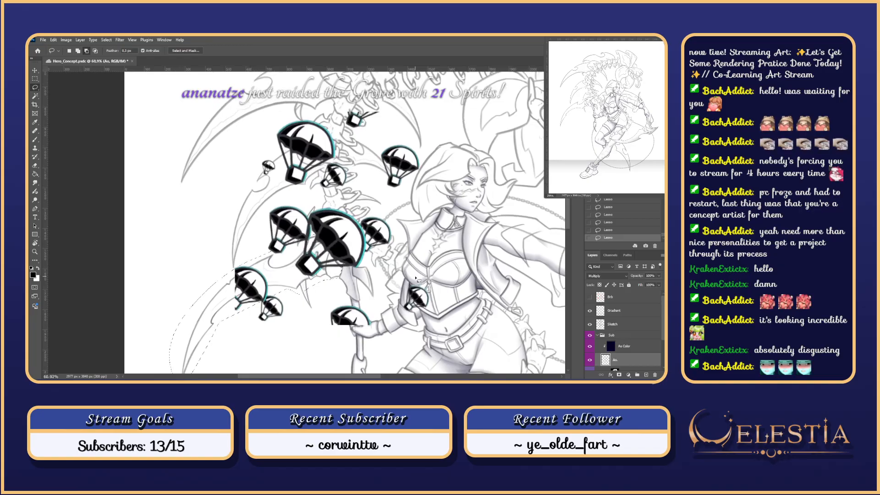
scroll(415, 277, "down", 1)
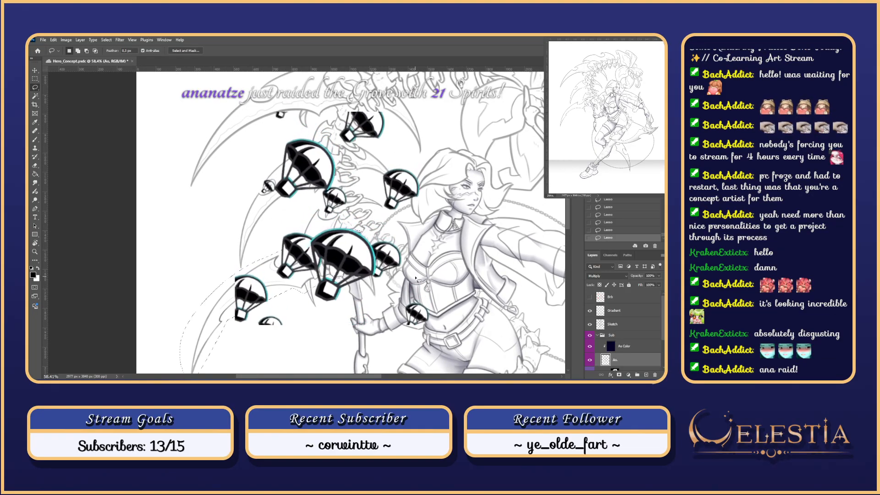
scroll(415, 278, "down", 4)
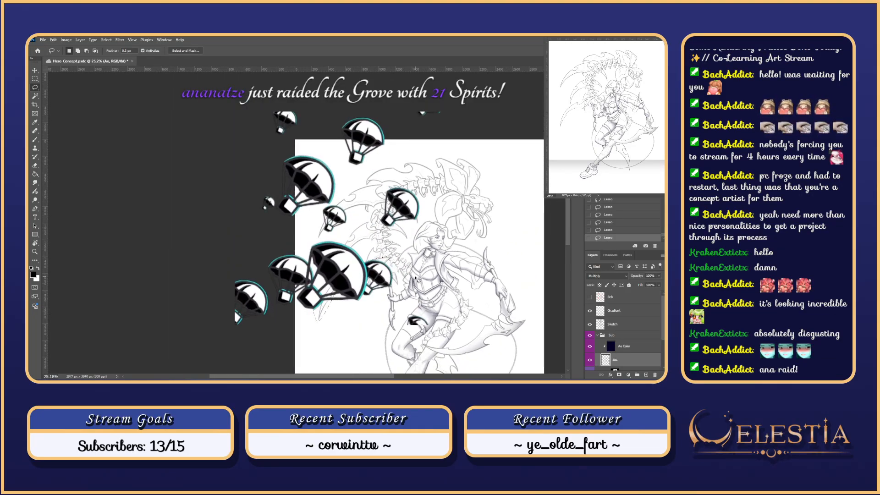
left_click_drag(567, 232, 567, 259)
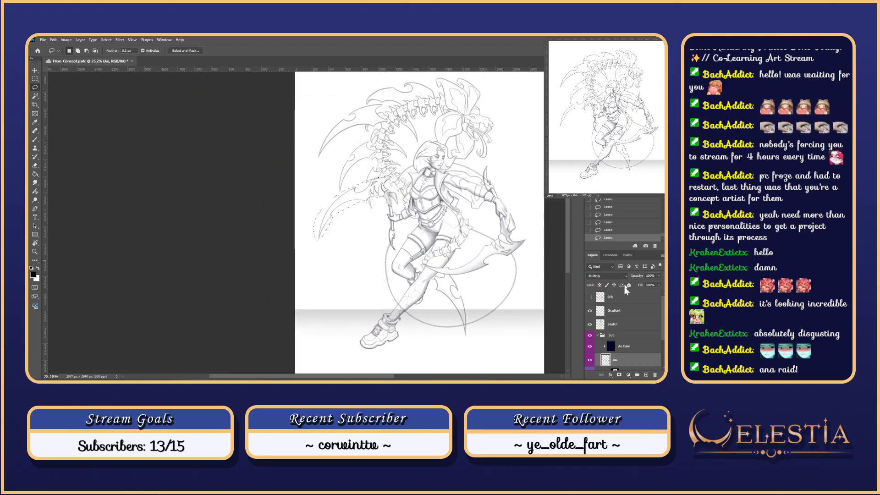
left_click(597, 336)
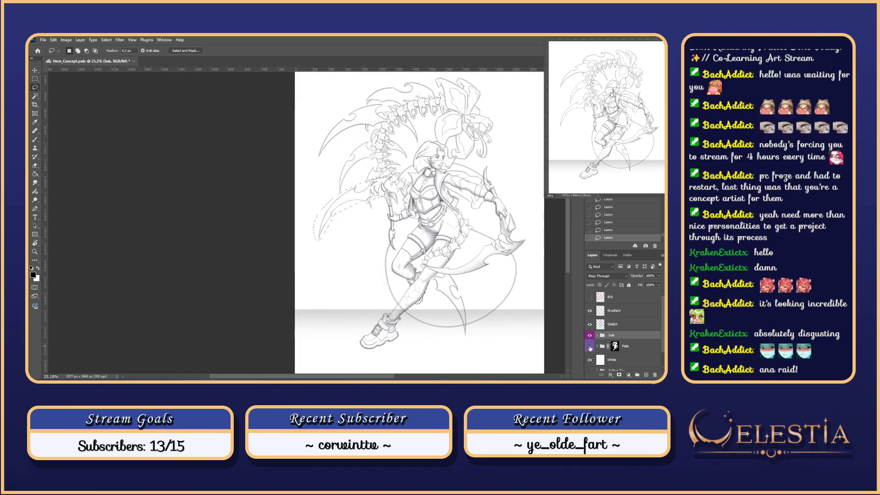
left_click(589, 347)
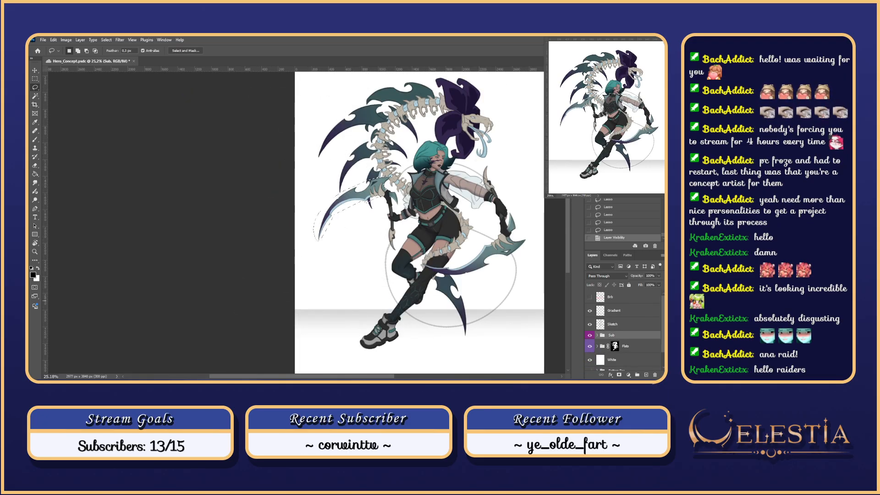
scroll(595, 348, "down", 2)
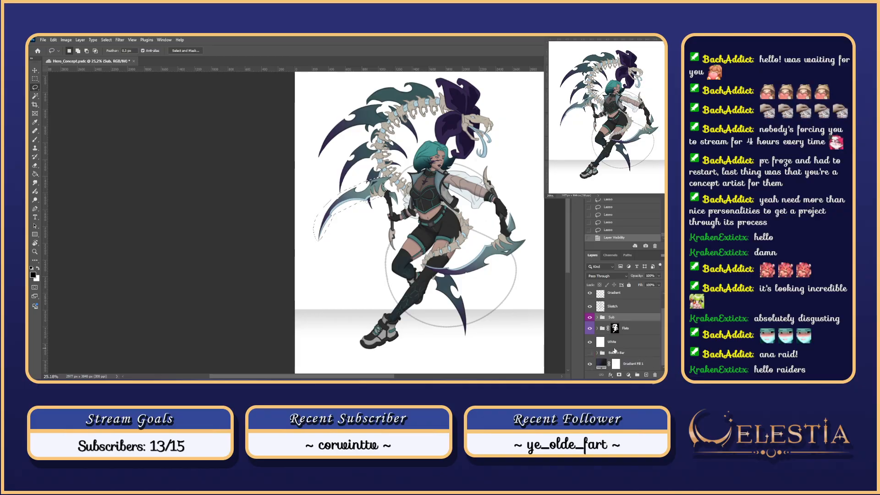
left_click(589, 363)
left_click(589, 341)
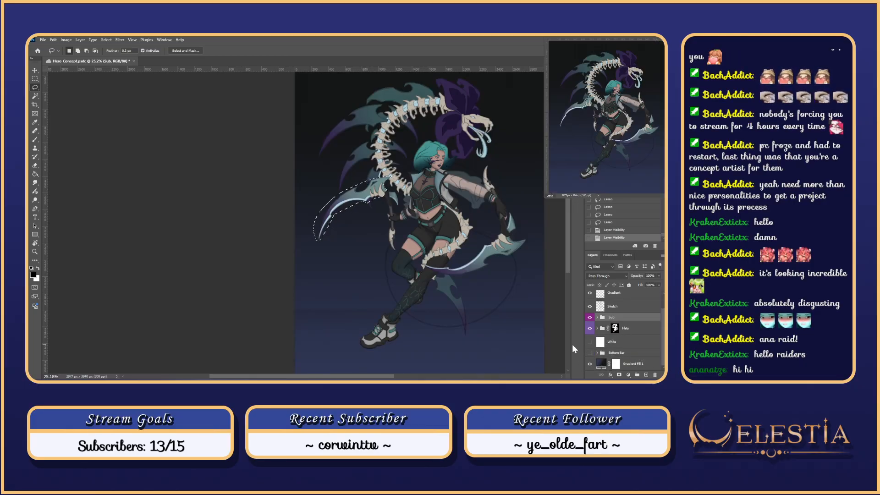
key("ctrl+d")
left_click_drag(504, 341, 408, 320)
scroll(409, 321, "down", 2)
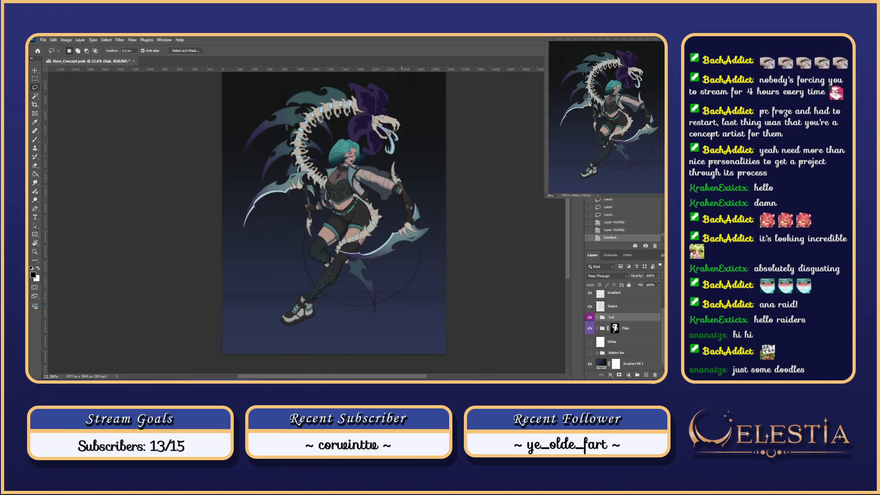
- Compare the line art and flat colours by toggling the Flats and White layers, and view the shared doodle image in the browser
left_click(590, 328)
left_click(589, 328)
left_click(589, 328)
left_click(590, 363)
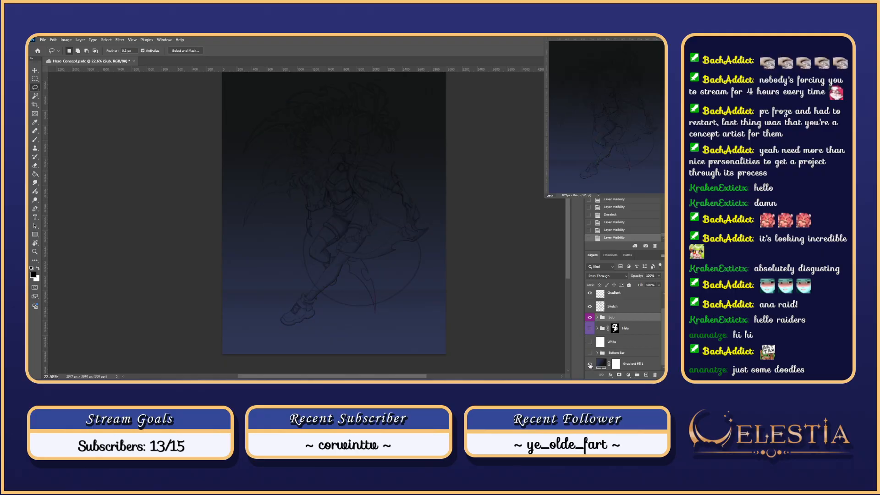
left_click(590, 342)
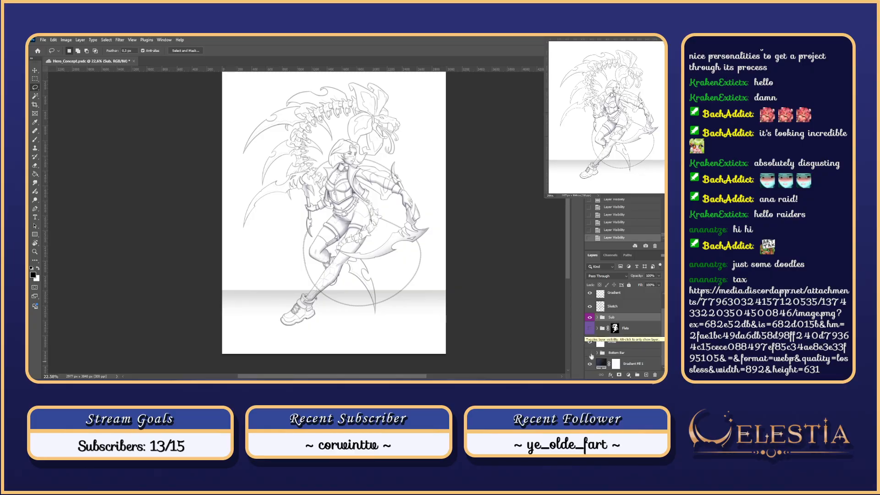
left_click(589, 342)
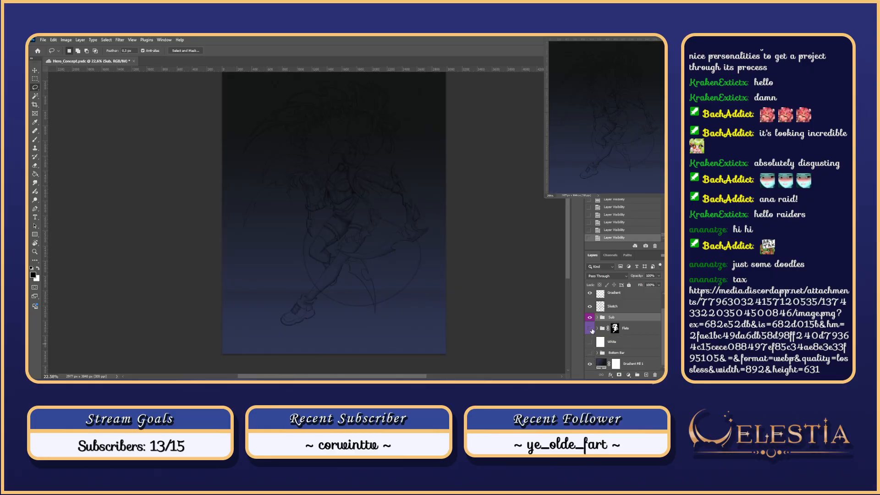
left_click(590, 328)
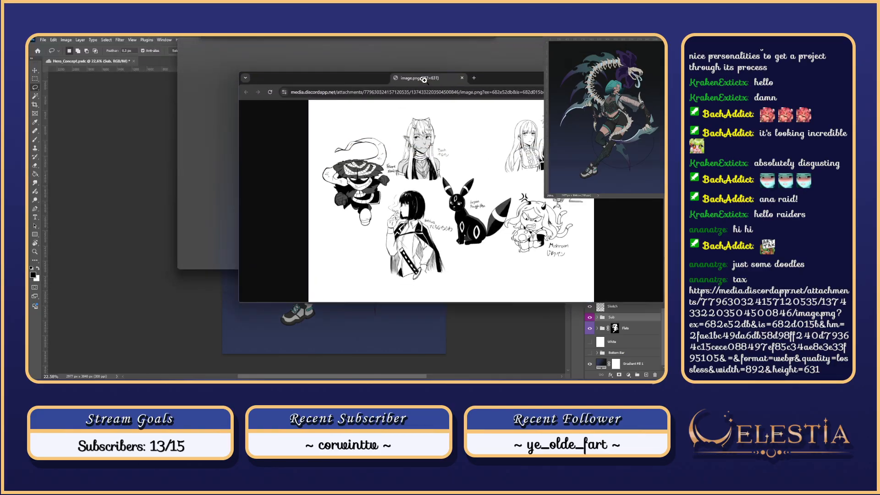
mouse_move(321, 85)
left_mouse_down()
mouse_move(320, 124)
mouse_move(289, 115)
mouse_move(290, 105)
left_mouse_up()
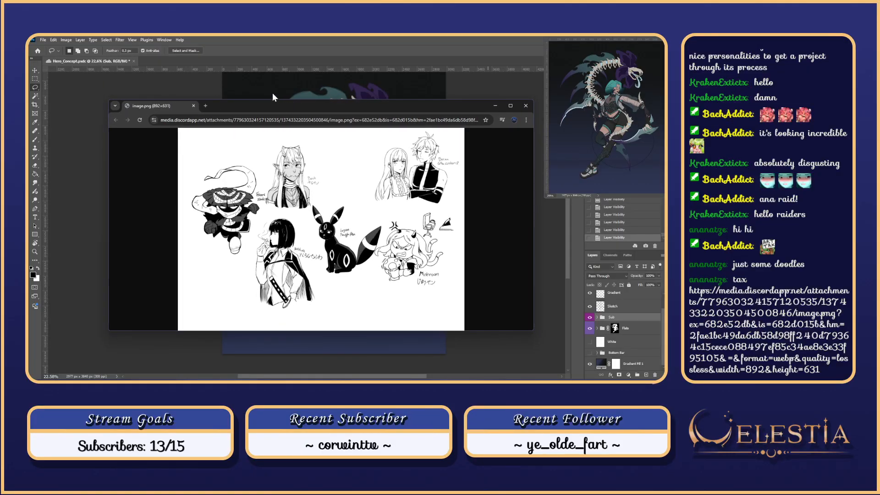
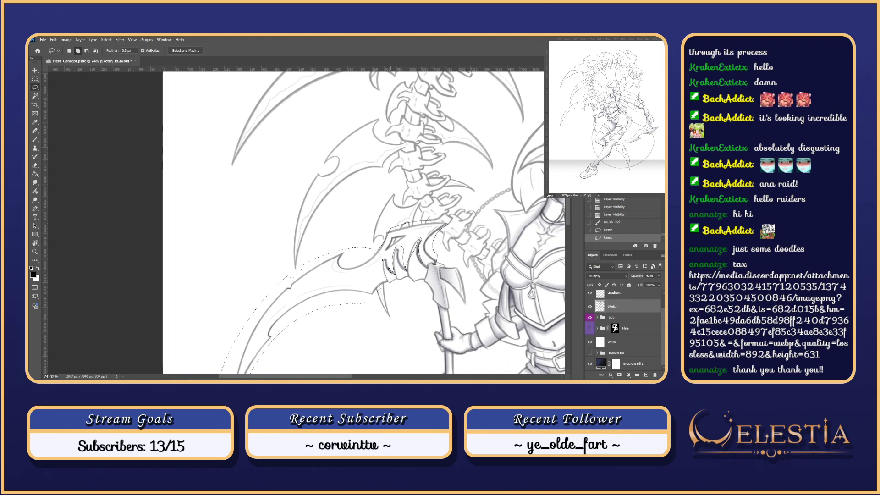
- Rotate the canvas and trim the lasso selection around the lowest plate and small spike at the blade's base
scroll(418, 263, "down", 1)
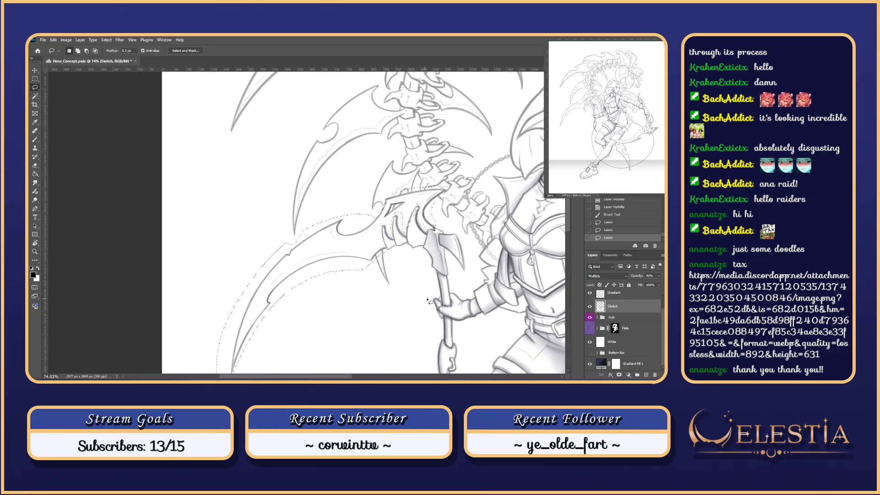
key("r")
key("space")
left_click_drag(376, 197, 395, 255)
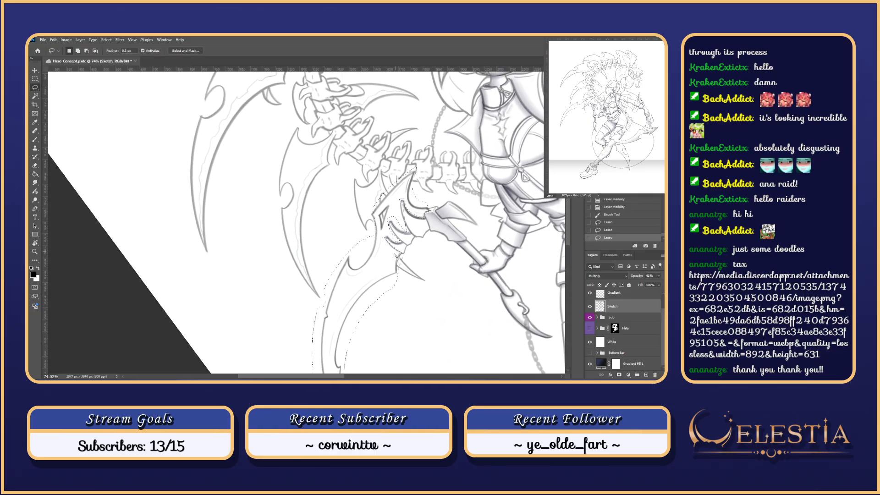
scroll(395, 255, "up", 3)
key("alt")
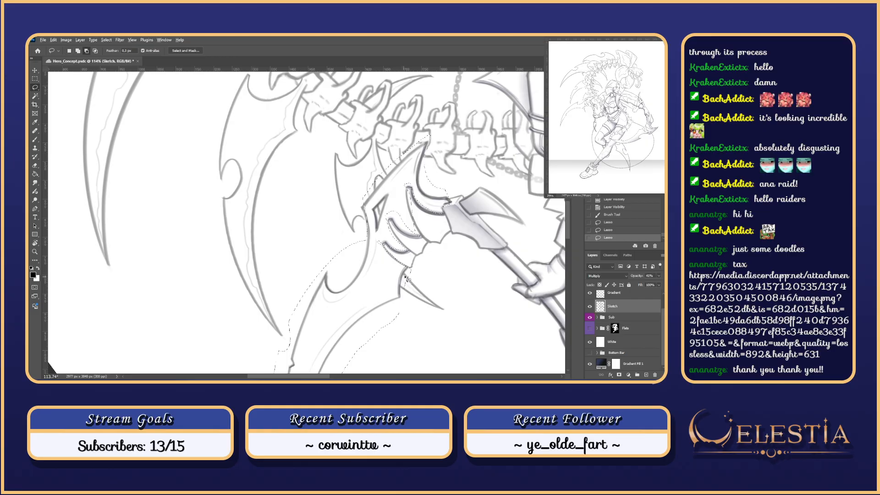
mouse_move(411, 271)
left_mouse_down()
mouse_move(401, 291)
mouse_move(418, 267)
mouse_move(397, 288)
mouse_move(409, 270)
mouse_move(407, 300)
mouse_move(406, 273)
left_mouse_up()
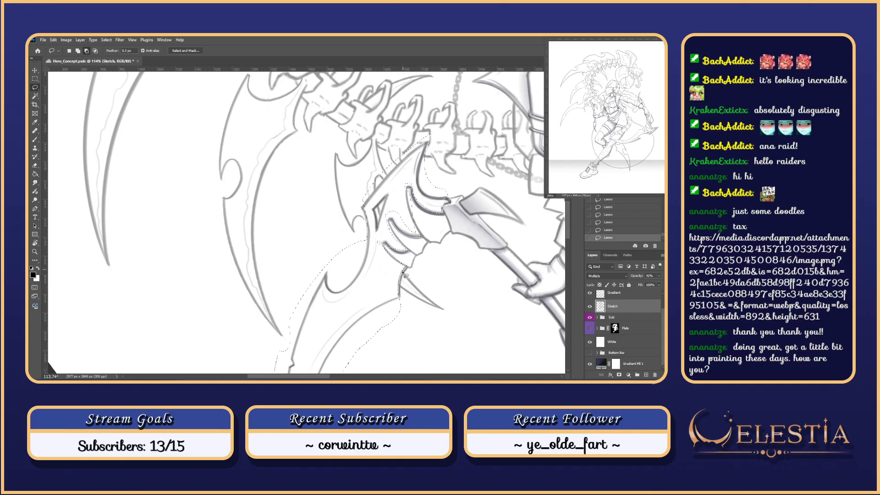
mouse_move(404, 274)
left_mouse_down()
mouse_move(403, 303)
mouse_move(398, 289)
left_mouse_up()
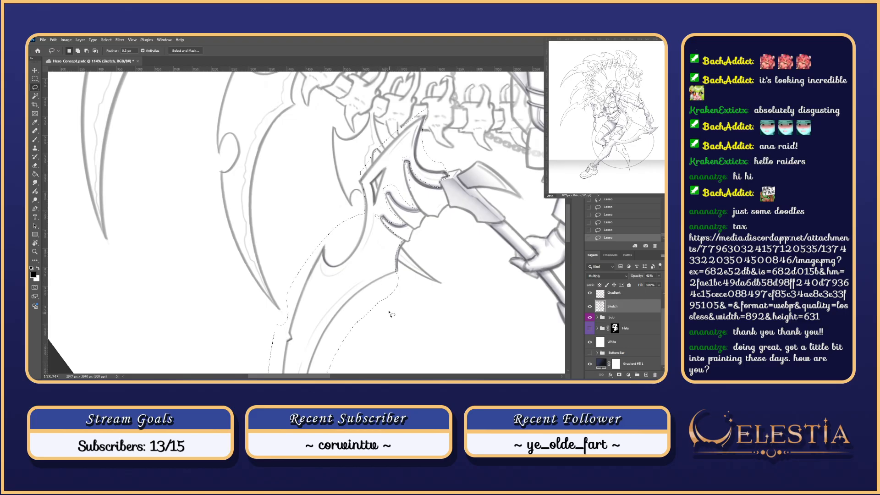
- Trim the lasso selection to the upper part of the blade's inner edge, undoing one pass and correcting the curve
left_click_drag(388, 312, 400, 260)
mouse_move(430, 290)
left_mouse_down()
mouse_move(414, 248)
mouse_move(372, 217)
left_mouse_up()
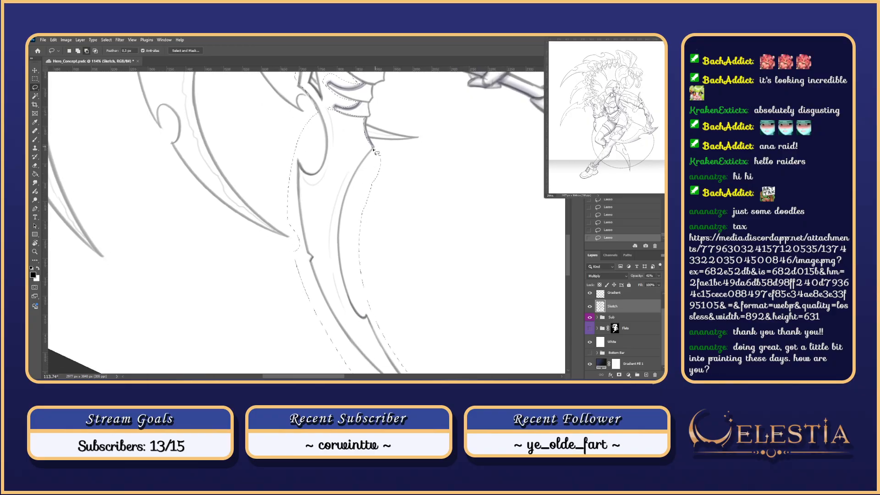
mouse_move(374, 149)
left_mouse_down()
mouse_move(349, 191)
mouse_move(341, 247)
mouse_move(357, 298)
mouse_move(395, 180)
mouse_move(355, 255)
mouse_move(369, 156)
left_mouse_up()
key("ctrl+z")
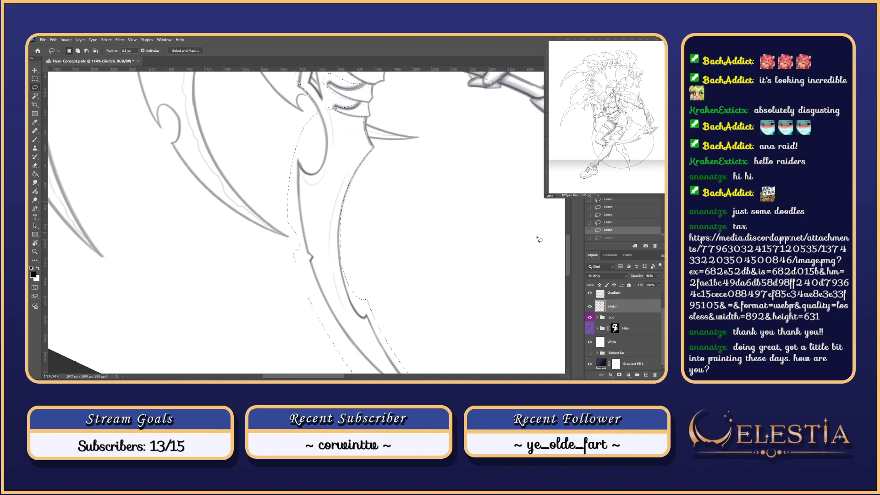
left_click_drag(347, 243, 345, 242)
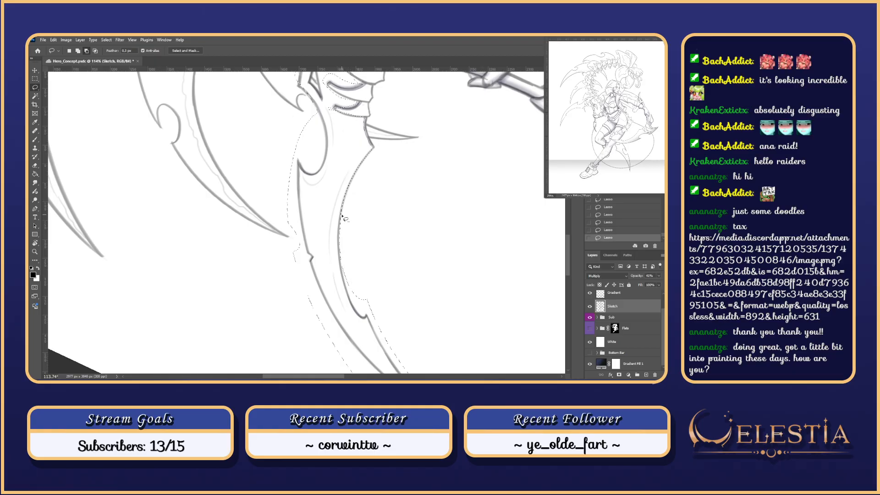
scroll(360, 256, "down", 2)
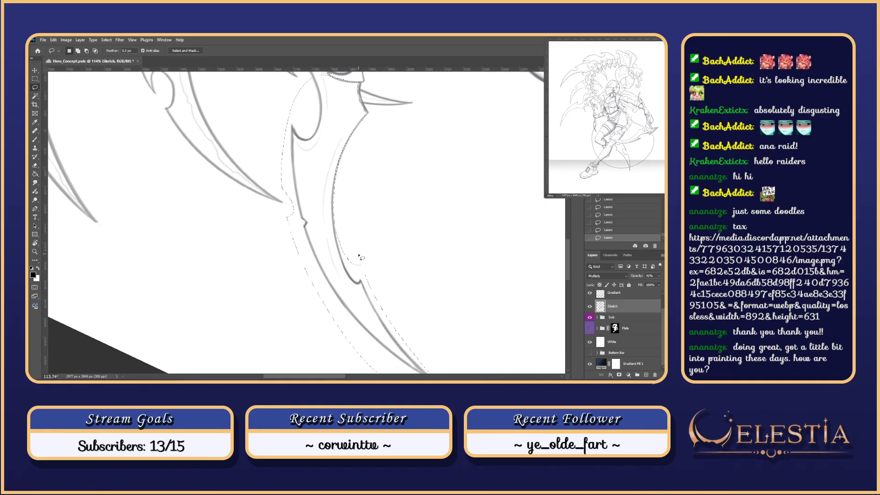
- Fit the lasso selection to the blade's inner edge, from the middle of the curve past the notch to the tip
key("r")
mouse_move(424, 289)
left_mouse_down()
mouse_move(417, 308)
mouse_move(426, 275)
left_mouse_up()
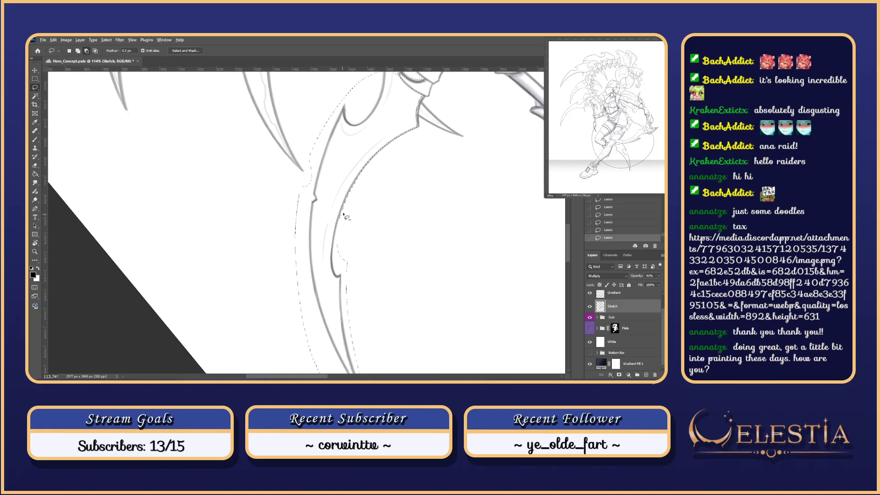
mouse_move(347, 204)
left_mouse_down()
mouse_move(336, 270)
mouse_move(353, 306)
mouse_move(330, 208)
mouse_move(340, 179)
mouse_move(330, 197)
left_mouse_up()
scroll(353, 306, "down", 3)
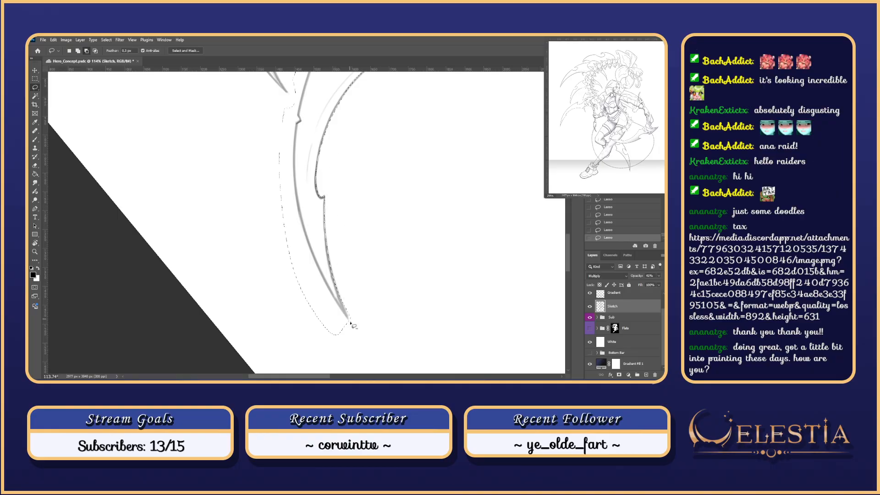
key("shift")
mouse_move(337, 285)
left_mouse_down()
mouse_move(347, 314)
mouse_move(339, 290)
left_mouse_up()
- Fit the lasso selection to the blade's outer edge, from the tip past the small notch up to the hook's point
key("r")
left_click_drag(449, 226, 385, 288)
scroll(386, 284, "down", 2)
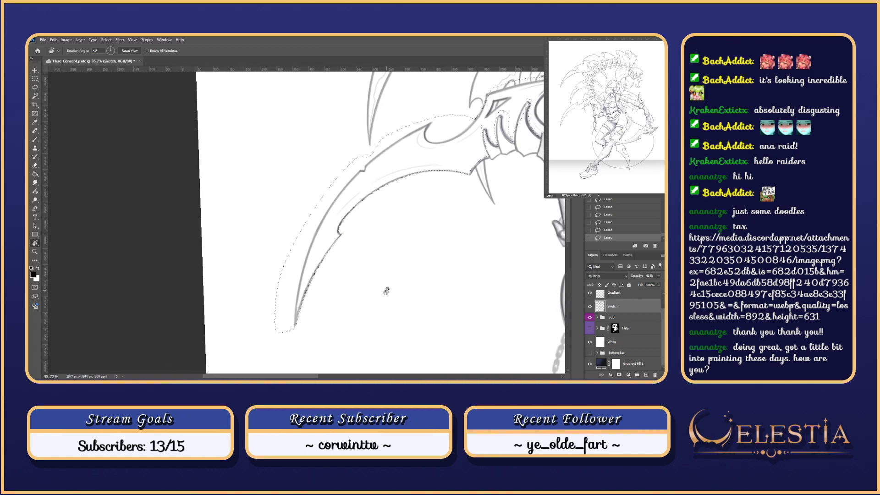
left_click_drag(435, 318, 428, 310)
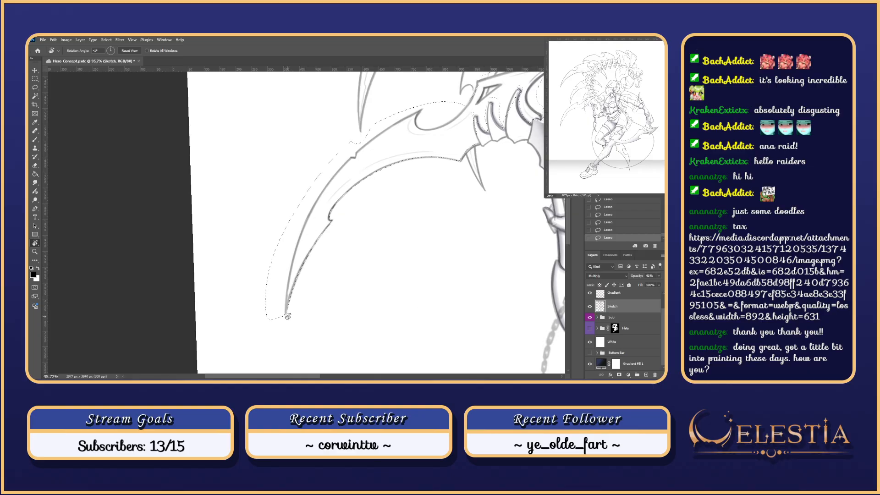
key("l")
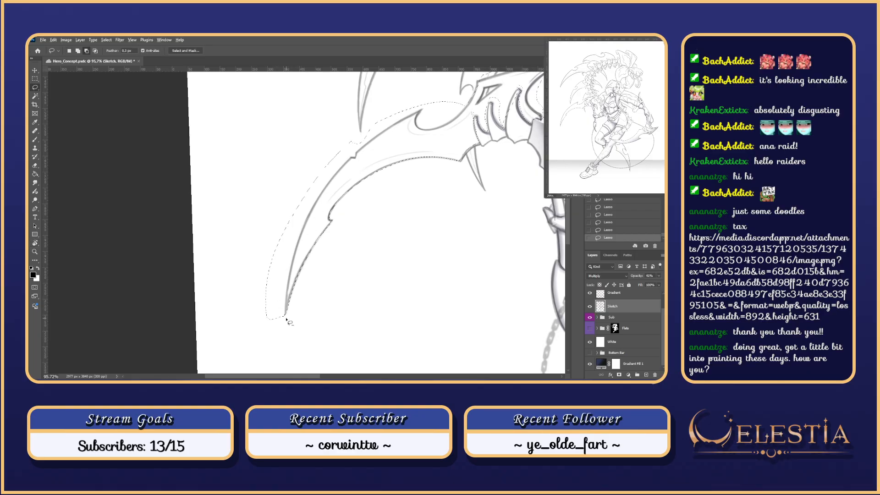
mouse_move(279, 307)
left_mouse_down()
mouse_move(287, 321)
mouse_move(265, 366)
mouse_move(295, 257)
mouse_move(257, 328)
mouse_move(317, 203)
mouse_move(269, 279)
left_mouse_up()
key("shift")
left_click_drag(324, 189, 308, 258)
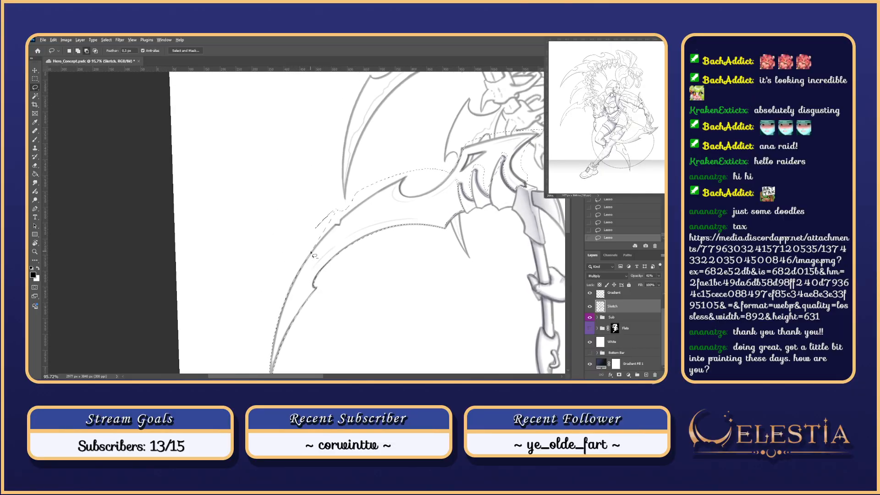
mouse_move(328, 221)
left_mouse_down()
mouse_move(341, 209)
mouse_move(327, 236)
left_mouse_up()
left_click_drag(353, 211, 381, 180)
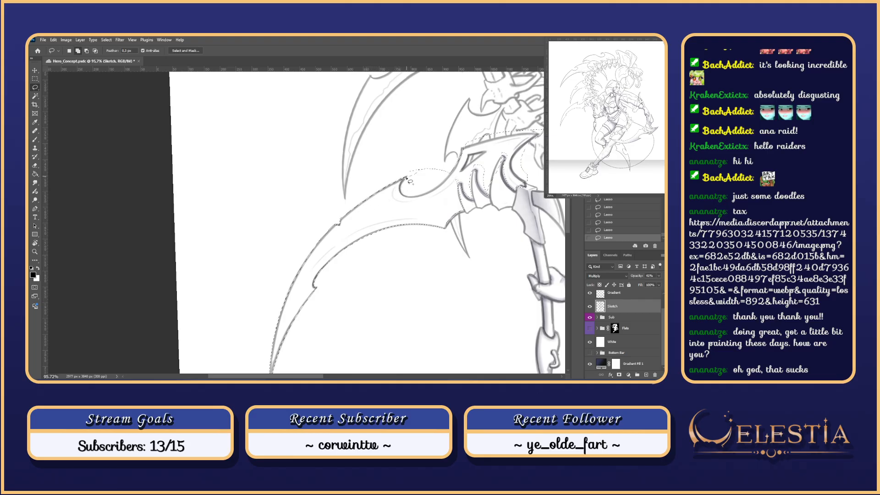
left_click_drag(423, 198, 371, 255)
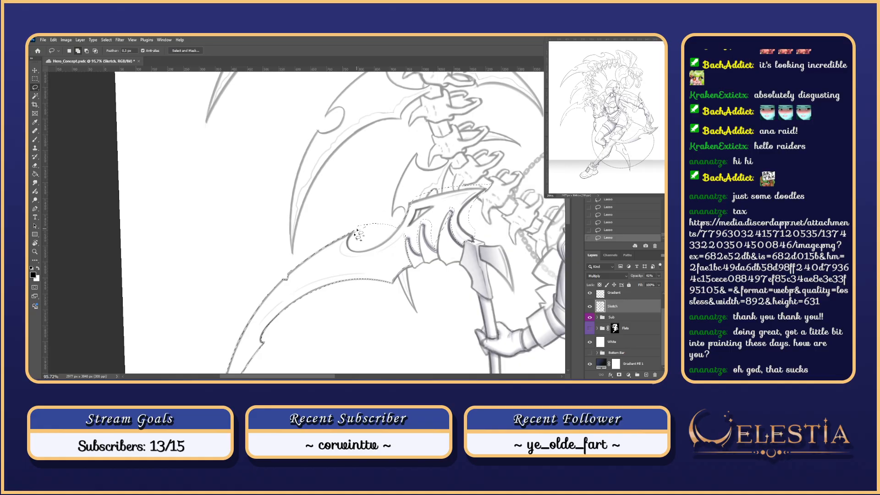
- Subtract the empty crescent inside the blade's hook from the selection, restoring the selection after clearing it
key("alt")
mouse_move(359, 251)
left_mouse_down()
mouse_move(391, 236)
mouse_move(365, 234)
mouse_move(367, 223)
mouse_move(365, 237)
mouse_move(386, 236)
mouse_move(395, 215)
mouse_move(367, 231)
mouse_move(378, 224)
mouse_move(372, 218)
mouse_move(380, 221)
mouse_move(359, 233)
mouse_move(363, 214)
mouse_move(391, 232)
left_mouse_up()
key("alt")
key("ctrl+d")
left_click(599, 231)
key("Escape")
left_click_drag(431, 325, 438, 296)
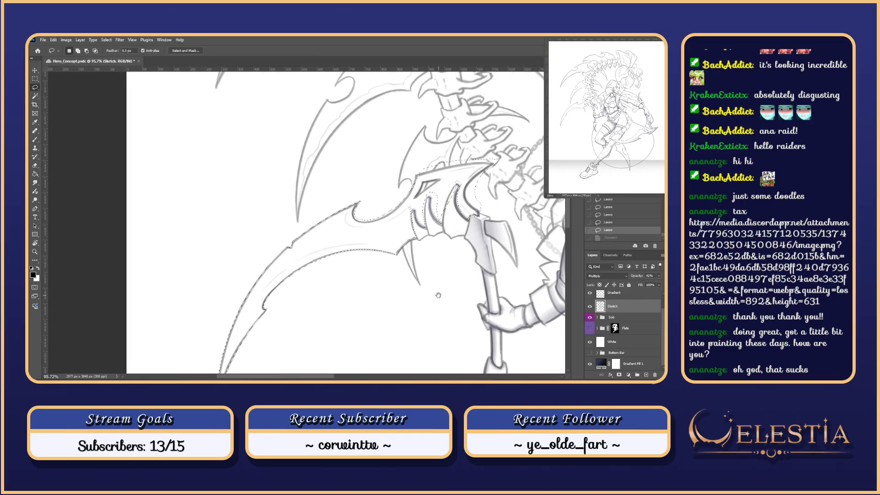
- Refine the lasso selection at the hook's corner and along its curve towards the plates
left_click_drag(365, 273, 365, 302)
key("alt")
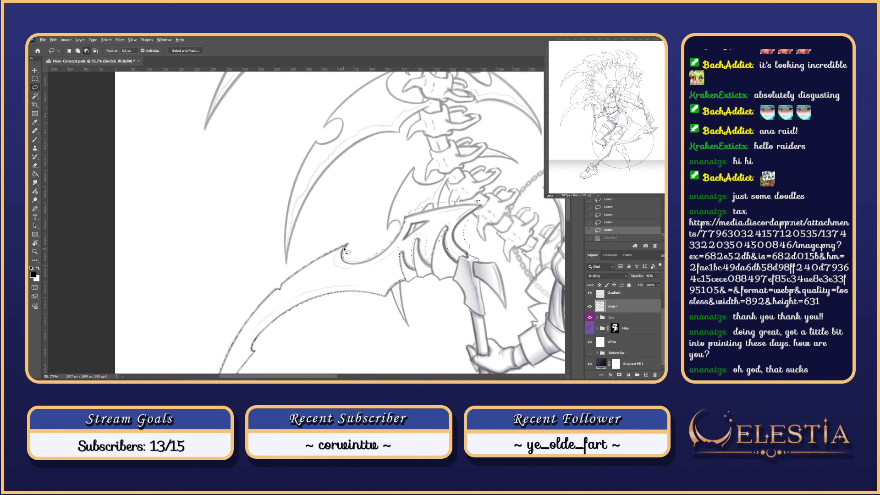
mouse_move(351, 248)
left_mouse_down()
mouse_move(344, 264)
mouse_move(371, 237)
left_mouse_up()
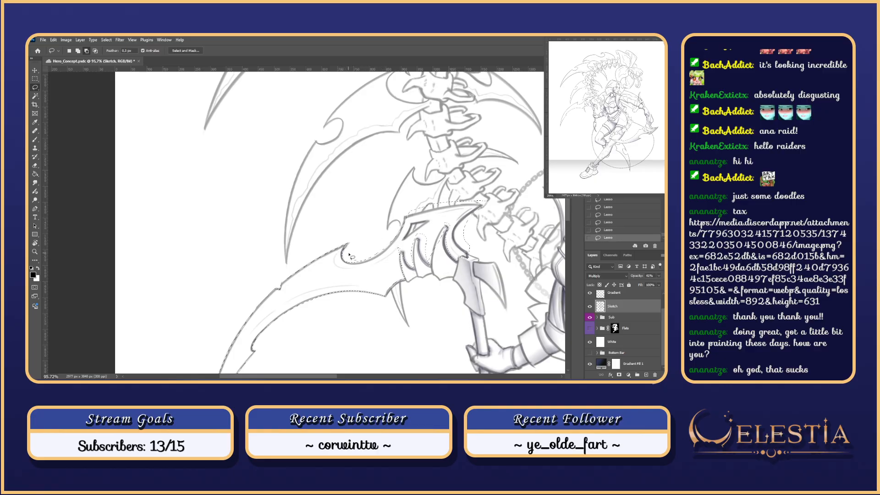
key("shift")
left_click_drag(372, 260, 400, 232)
key("shift")
- Rotate the canvas and trim the selection along the spiked upper edge of the top plate
key("r")
left_click_drag(443, 228, 345, 237)
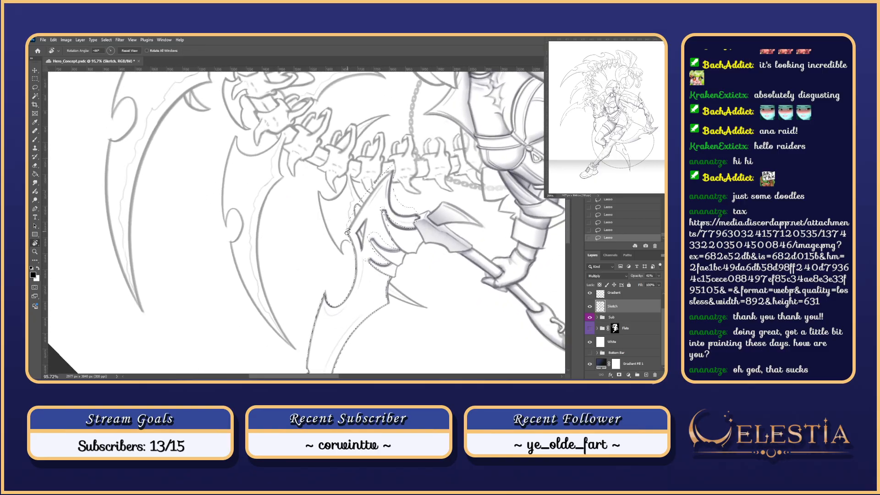
key("l")
key("ctrl+d")
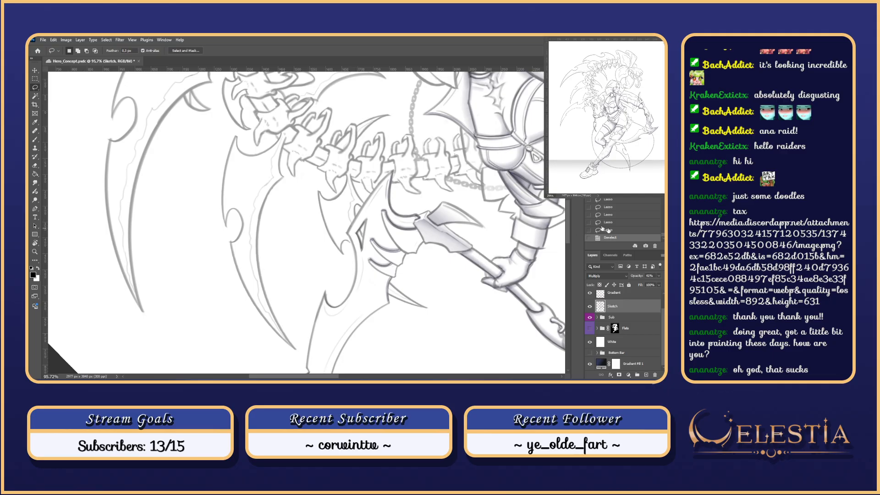
key("ctrl+z")
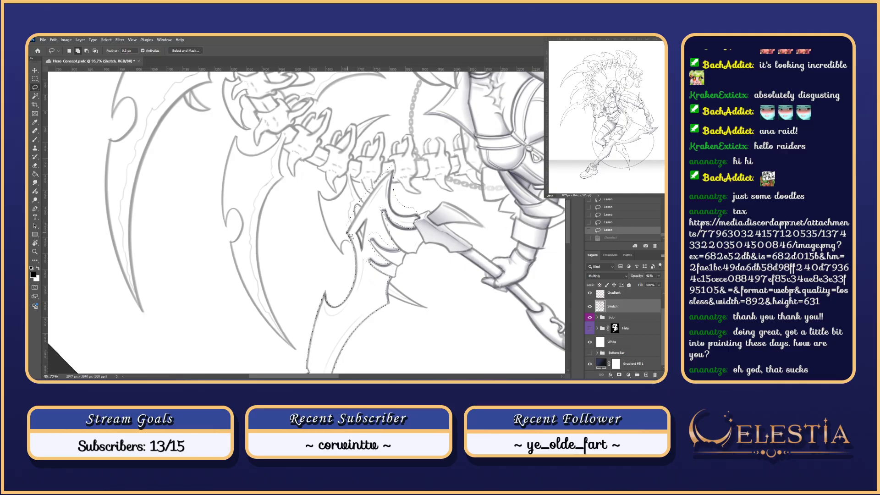
left_click_drag(349, 236, 348, 237)
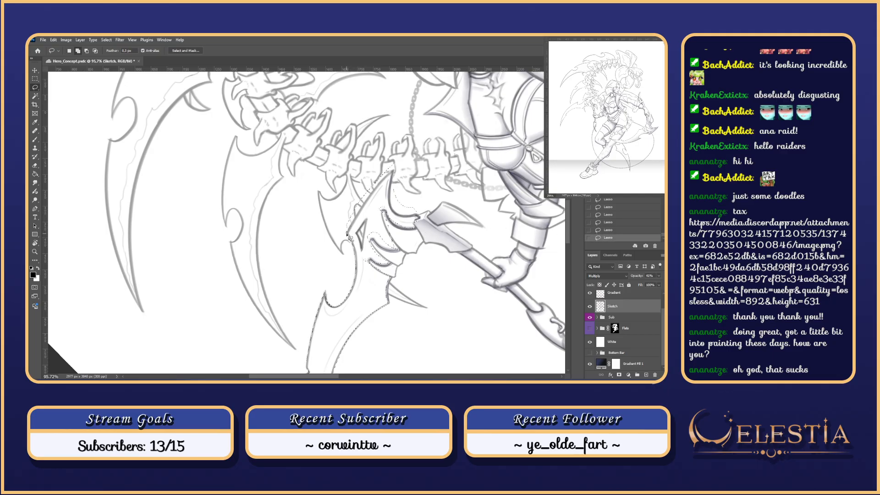
mouse_move(347, 232)
left_mouse_down()
mouse_move(357, 217)
mouse_move(333, 232)
mouse_move(359, 225)
mouse_move(351, 224)
mouse_move(399, 167)
mouse_move(398, 184)
mouse_move(399, 169)
mouse_move(395, 179)
mouse_move(391, 173)
mouse_move(393, 204)
mouse_move(413, 195)
mouse_move(396, 197)
mouse_move(395, 210)
mouse_move(417, 209)
mouse_move(399, 212)
mouse_move(449, 293)
mouse_move(414, 283)
mouse_move(413, 265)
left_mouse_up()
key("alt")
- Add and subtract lasso areas to fit the selection around the curved ribs between the plates
key("r")
key("l")
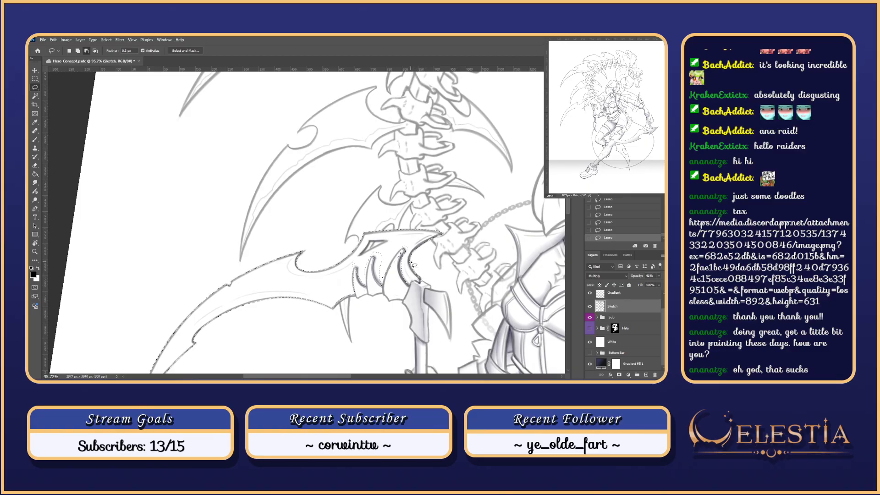
key("shift")
mouse_move(382, 287)
left_mouse_down()
mouse_move(400, 253)
mouse_move(388, 286)
left_mouse_up()
left_click_drag(382, 287, 393, 254)
key("alt")
key("shift")
key("alt")
key("shift")
key("alt")
key("alt")
key("shift")
left_click_drag(375, 262, 379, 255)
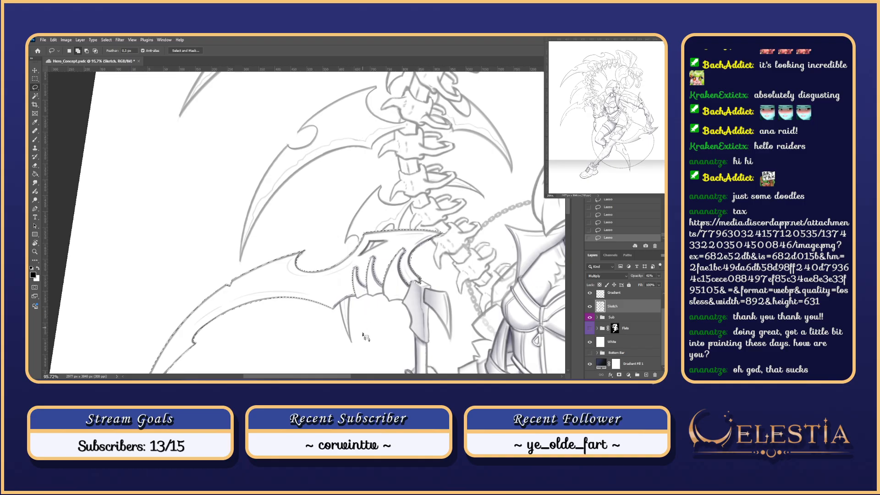
mouse_move(384, 329)
left_mouse_down()
mouse_move(399, 285)
mouse_move(393, 255)
left_mouse_up()
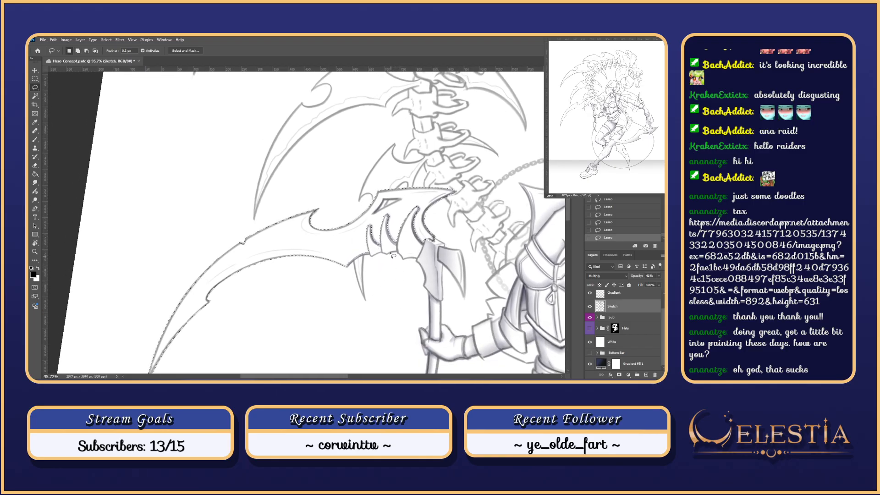
- Rotate the canvas and trim the selection between the top plate's point, the largest rib and the axe head
key("r")
left_click_drag(415, 297, 435, 203)
left_click_drag(360, 202, 391, 253)
left_click_drag(432, 179, 391, 223)
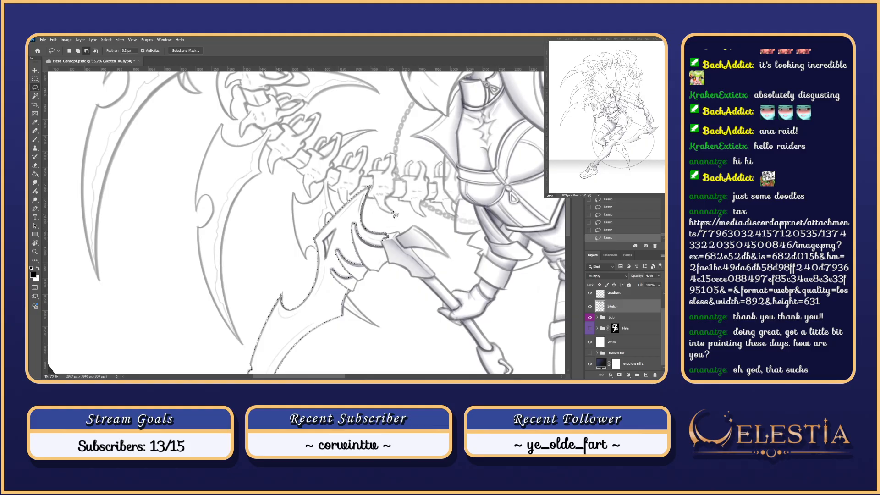
key("r")
mouse_move(476, 237)
left_mouse_down()
mouse_move(346, 329)
mouse_move(350, 284)
left_mouse_up()
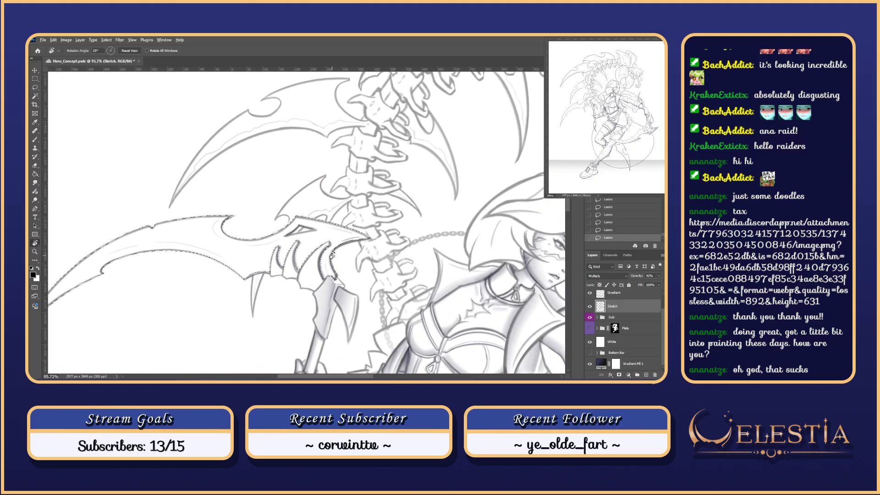
key("l")
key("ctrl+d")
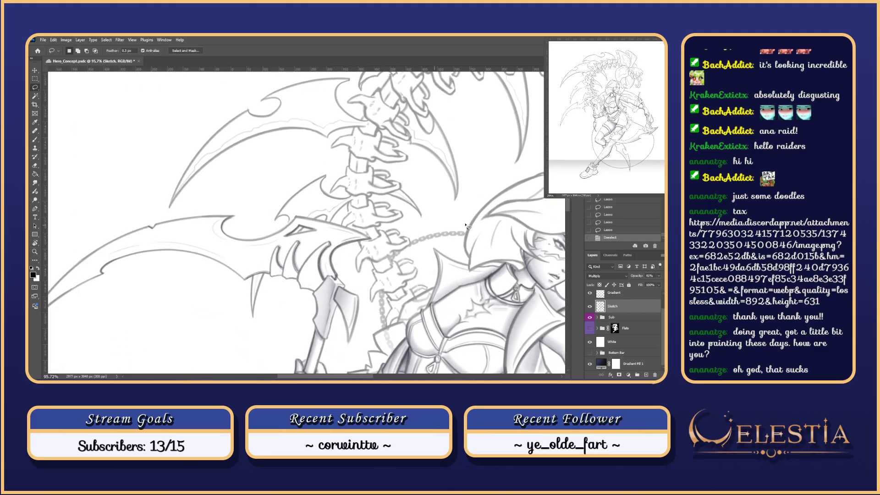
left_click(598, 231)
key("alt")
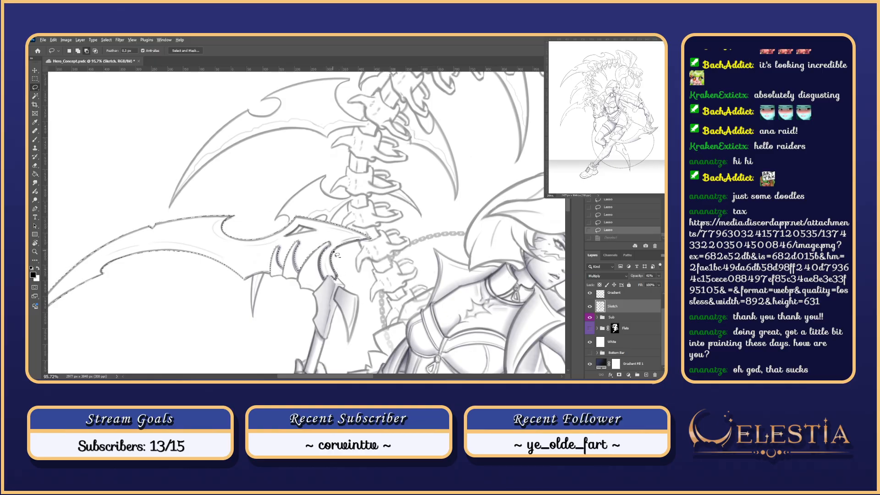
left_click_drag(336, 276, 335, 273)
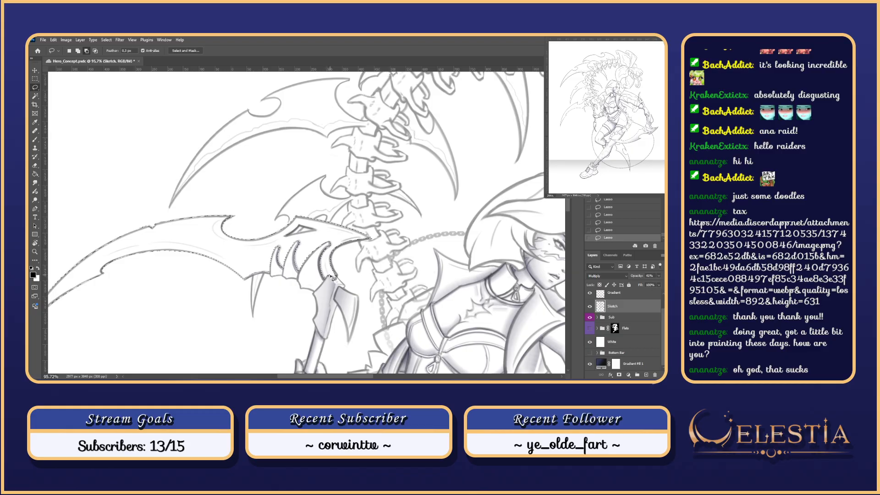
- Refine the selection around the lower end of the largest rib beside the axe head, reverting the last lasso pass
key("shift")
key("alt")
key("shift")
left_click_drag(322, 272, 324, 262)
left_click(605, 231)
- Subtract the remaining gap between the smaller ribs from the blade selection and review the whole weapon
left_click_drag(370, 319, 469, 257)
key("r")
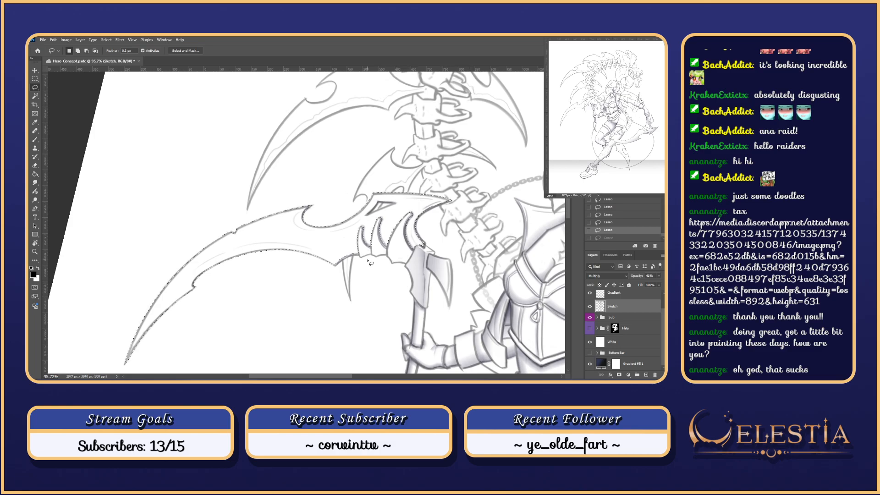
key("alt")
mouse_move(375, 235)
left_mouse_down()
mouse_move(377, 252)
mouse_move(373, 238)
left_mouse_up()
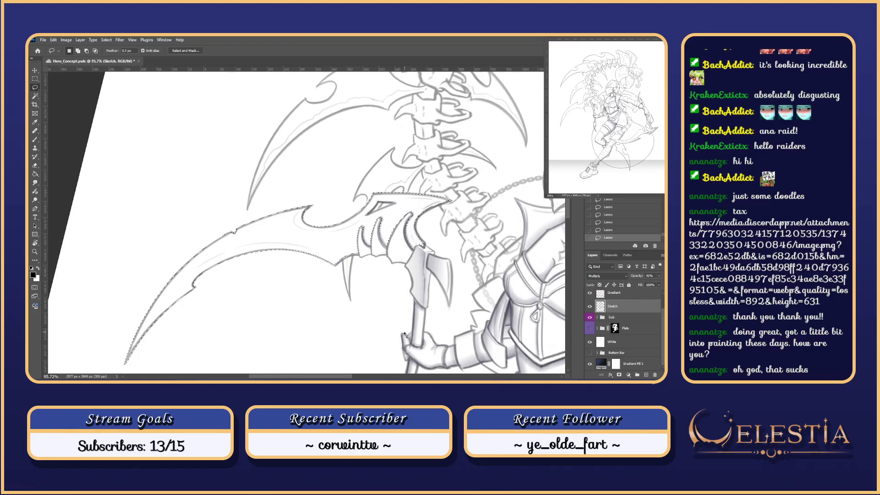
key("ctrl+d")
scroll(404, 274, "down", 5)
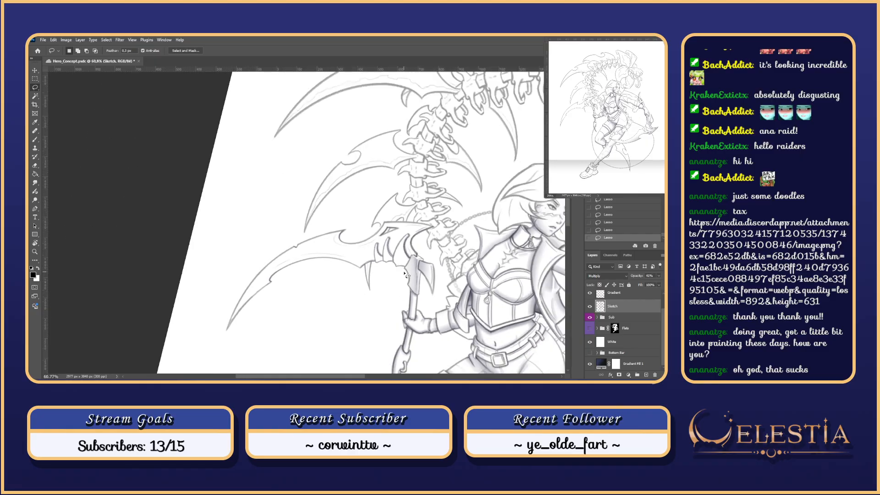
- Switch to the Brush with a preset and try shading strokes on the lower-hanging blade beside the axe on the Sketch layer, undoing them
key("Escape")
left_click_drag(410, 280, 383, 276)
key("b")
right_click(320, 260)
left_click(385, 350)
left_click(322, 245)
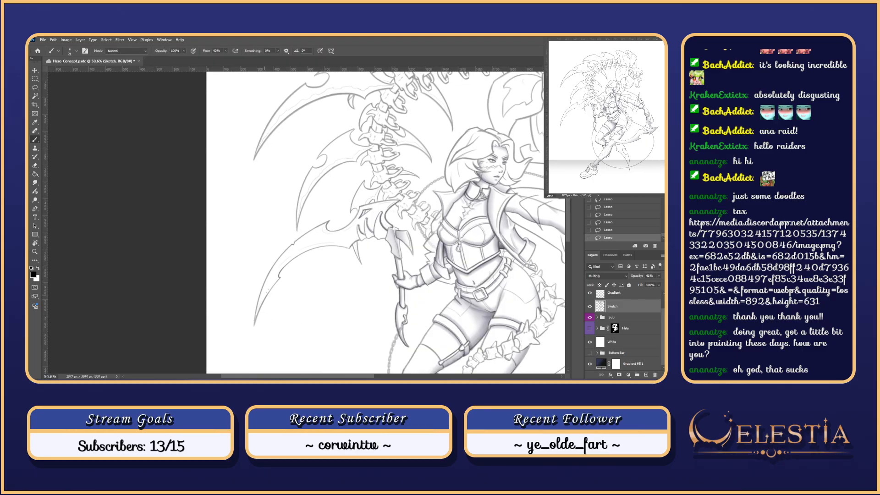
key("ctrl+z")
mouse_move(259, 328)
left_mouse_down()
mouse_move(302, 253)
mouse_move(321, 261)
left_mouse_up()
key("ctrl+z")
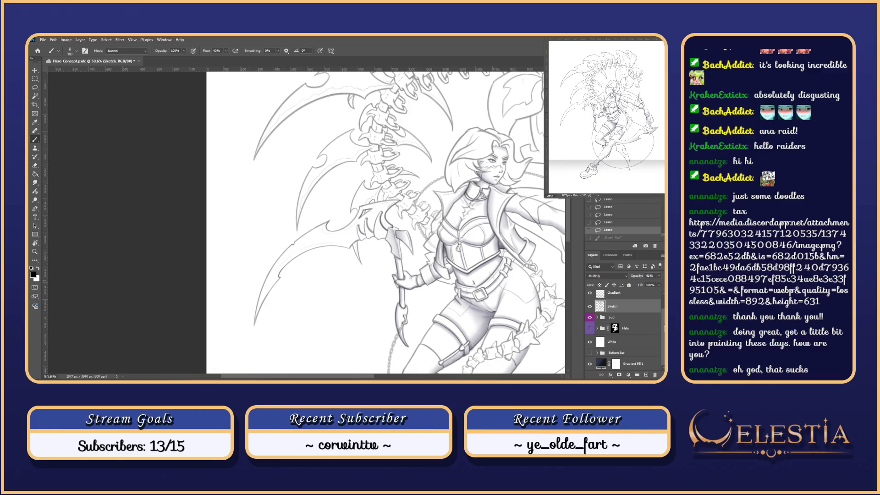
- Expand the Sub group, select the Ao layer, and try a resized brush stroke along the same blade, undoing it
left_click(597, 318)
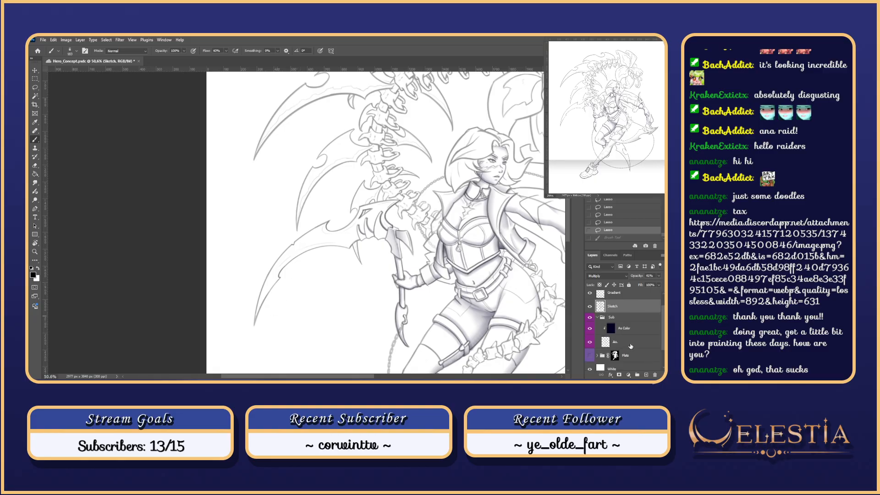
left_click(630, 345)
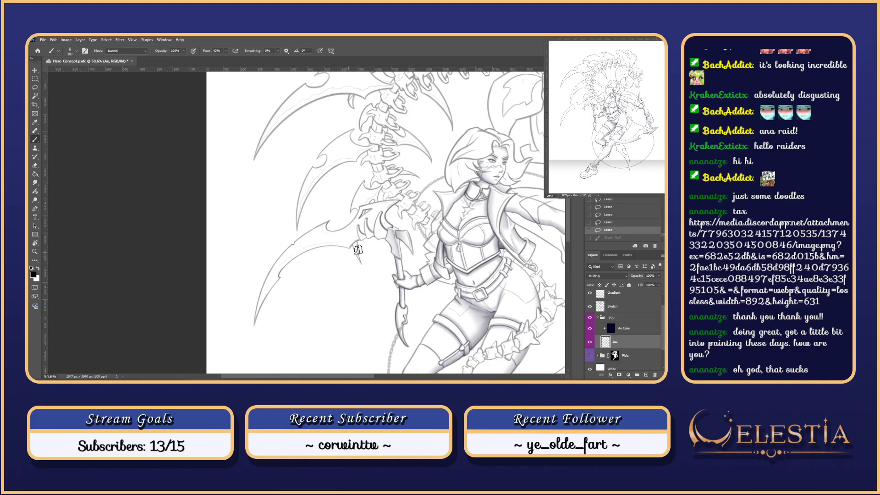
right_click(384, 241, "alt")
mouse_move(254, 326)
left_mouse_down()
mouse_move(338, 230)
mouse_move(387, 210)
left_mouse_up()
key("ctrl+z")
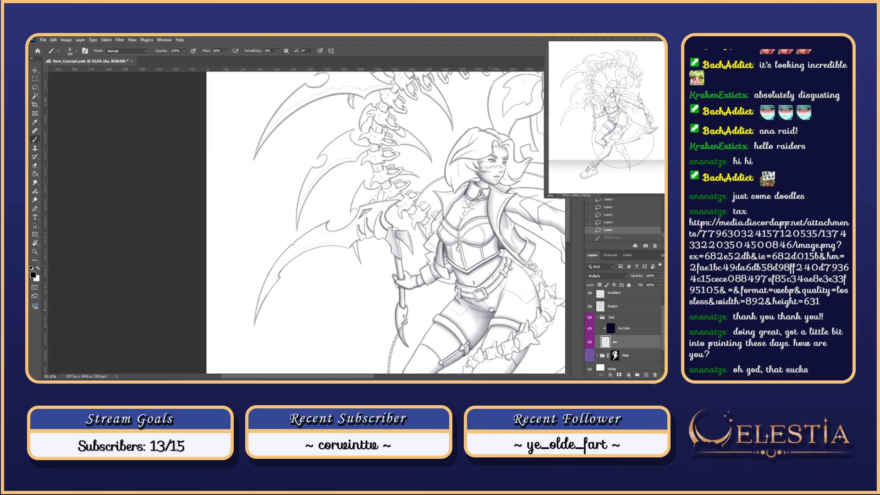
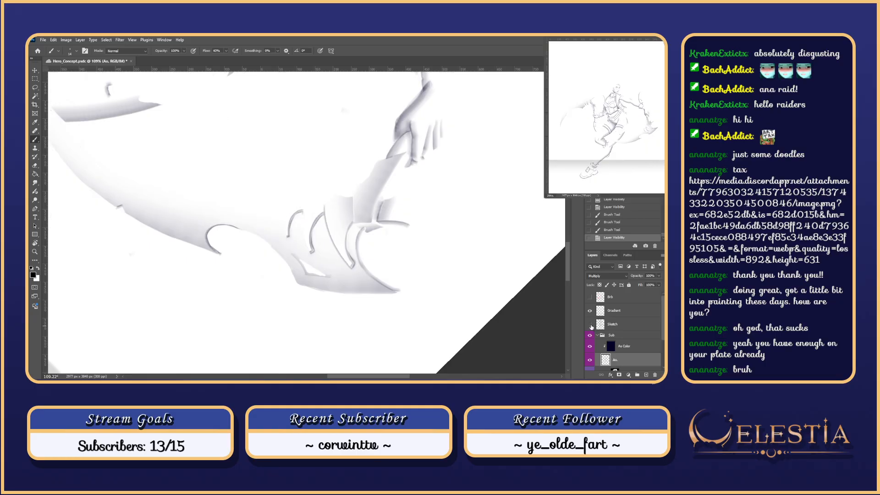
- Show the Sketch layer and erase stray shading at the upper end of the largest rib with an eraser preset
left_click(590, 324)
key("e")
right_click(340, 192)
left_click(456, 306)
left_click(325, 208)
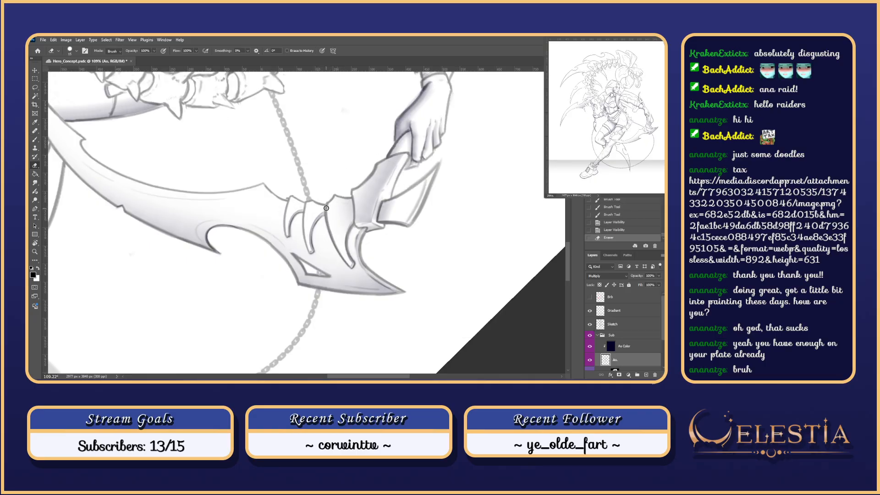
- Repaint the Ao shading at the upper end of the largest rib and compare it with the Sketch layer hidden and shown
key("b")
left_click_drag(327, 205, 328, 220)
key("ctrl+z")
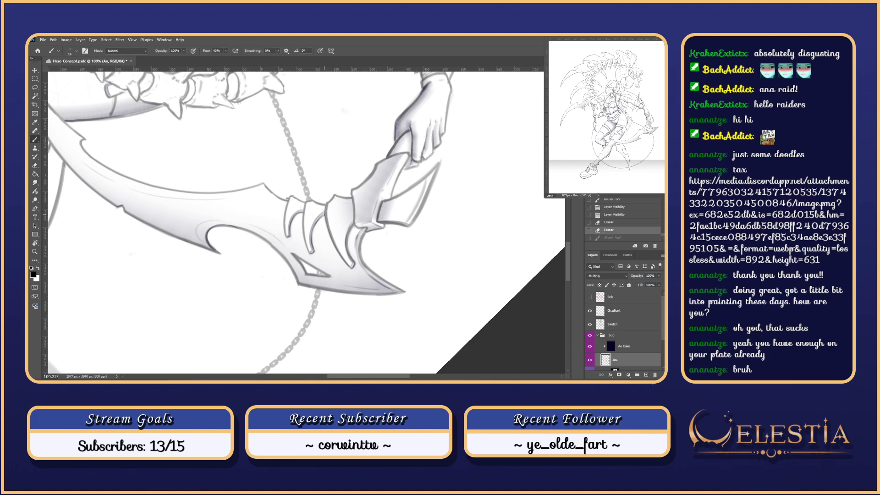
key("ctrl+shift+z")
key("ctrl+z")
key("ctrl+shift+z")
left_click_drag(325, 205, 326, 191)
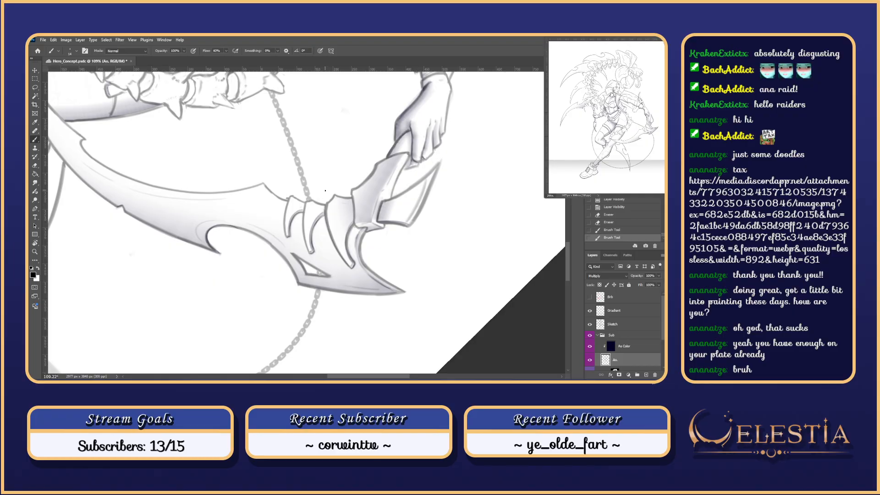
left_click(590, 323)
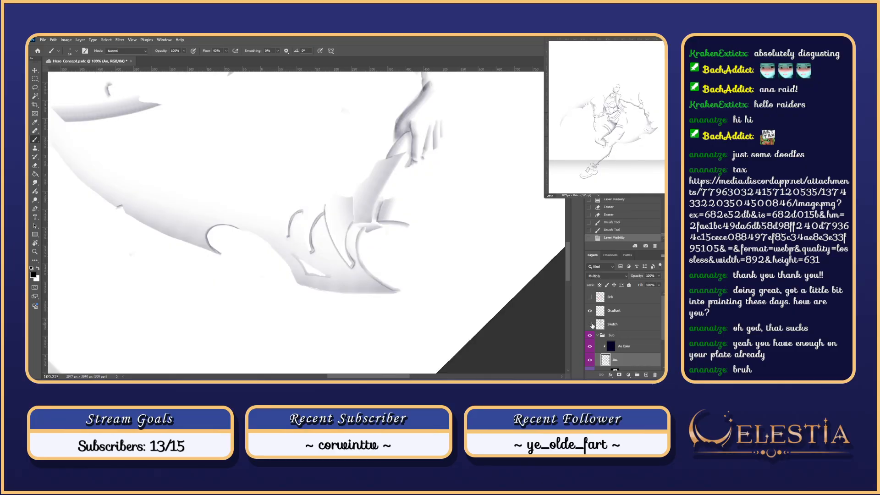
left_click(590, 324)
left_click_drag(360, 278, 420, 277)
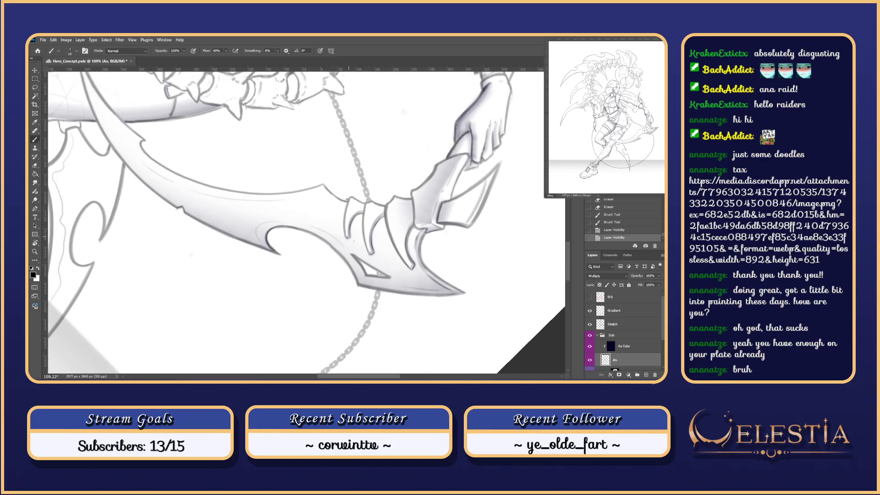
key("ctrl+z")
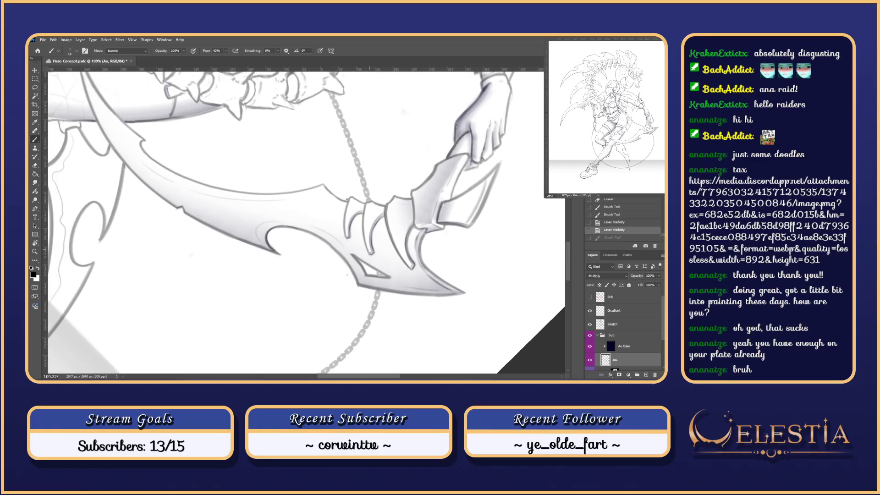
left_click_drag(367, 251, 370, 252)
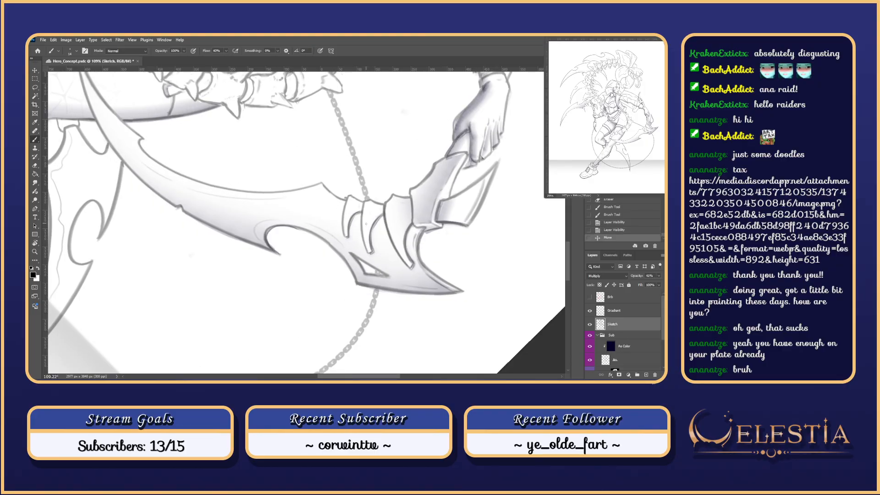
key("ctrl+z")
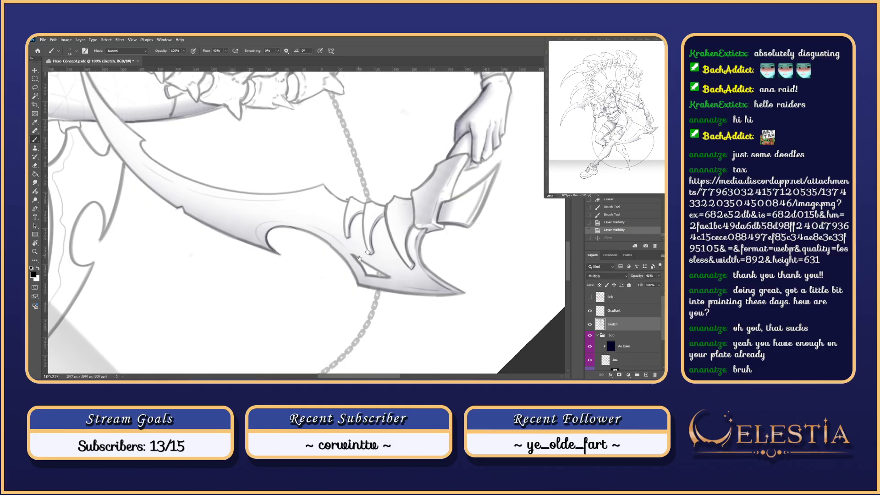
left_click_drag(379, 274, 434, 269)
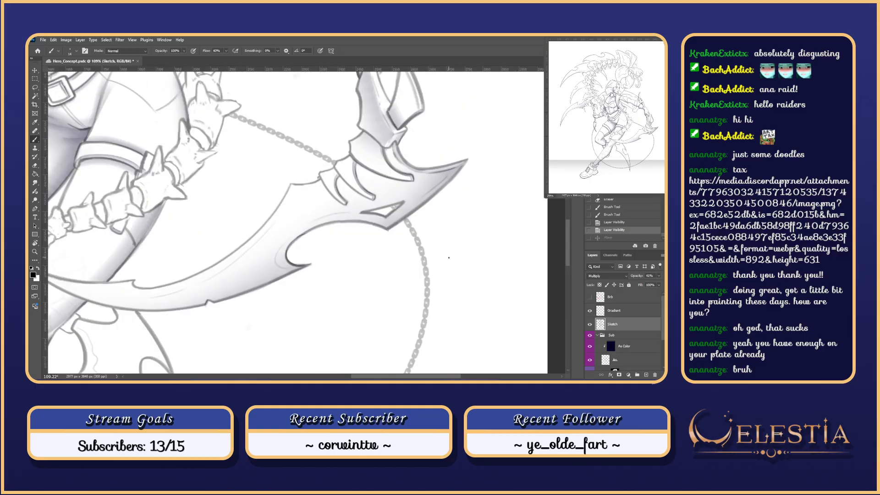
left_click_drag(465, 209, 364, 322)
left_click(361, 263)
key("ctrl+z")
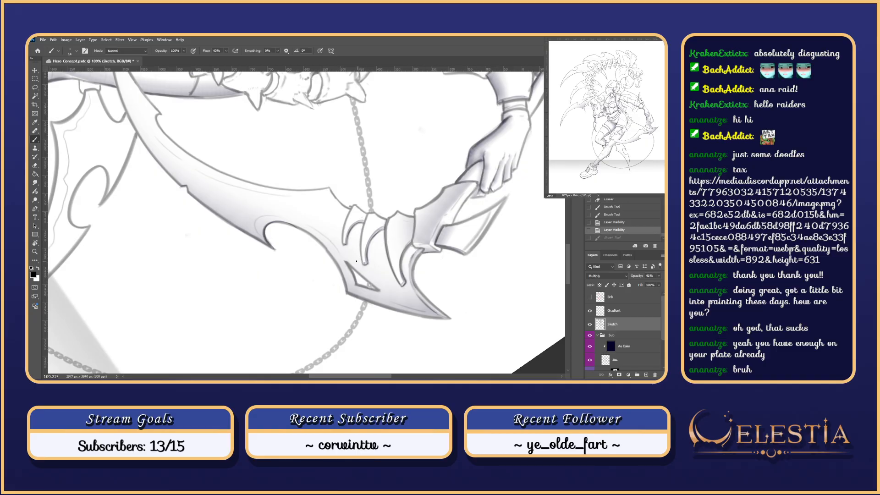
- Paint a clean shading line on the Ao layer along the middle rib of the blade, redoing strokes and checking without the sketch
left_click(628, 360)
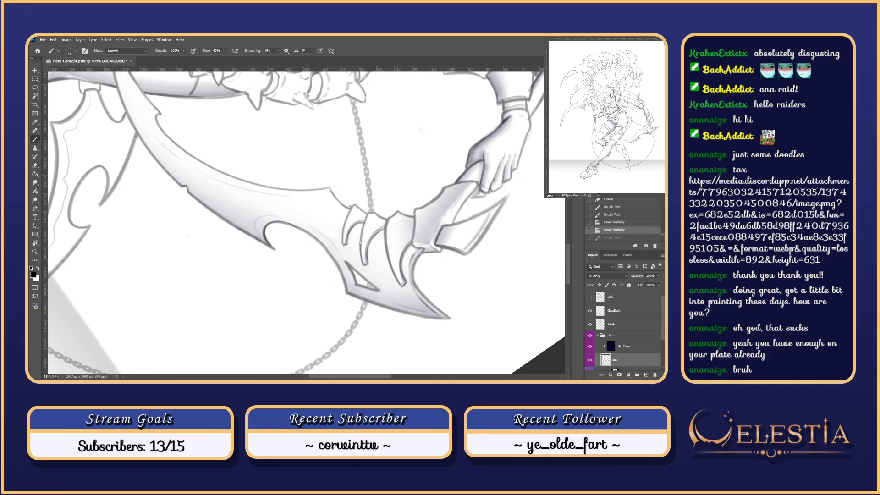
left_click_drag(363, 244, 364, 225)
key("ctrl+z")
left_click_drag(362, 263, 363, 223)
key("ctrl+z")
left_click_drag(362, 257, 364, 221)
key("ctrl+z")
left_click_drag(362, 265, 364, 220)
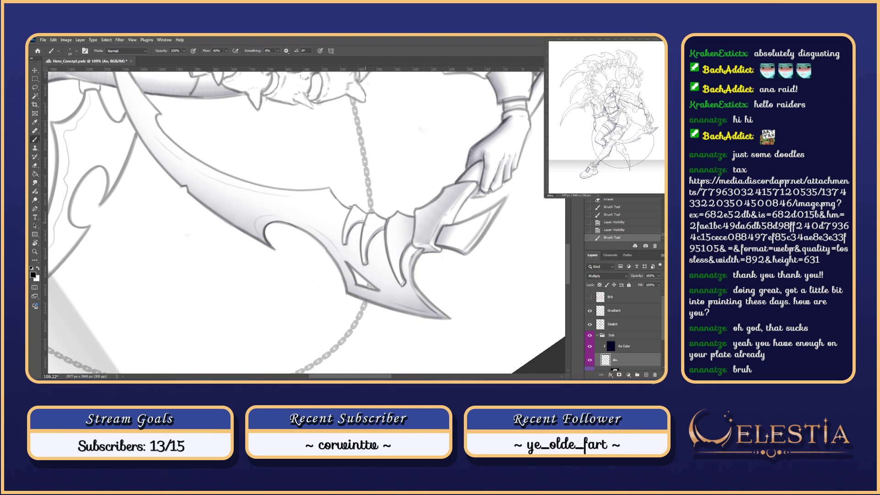
left_click_drag(362, 264, 364, 220)
key("ctrl+z")
key("ctrl+z")
key("ctrl+shift+z")
left_click(589, 324)
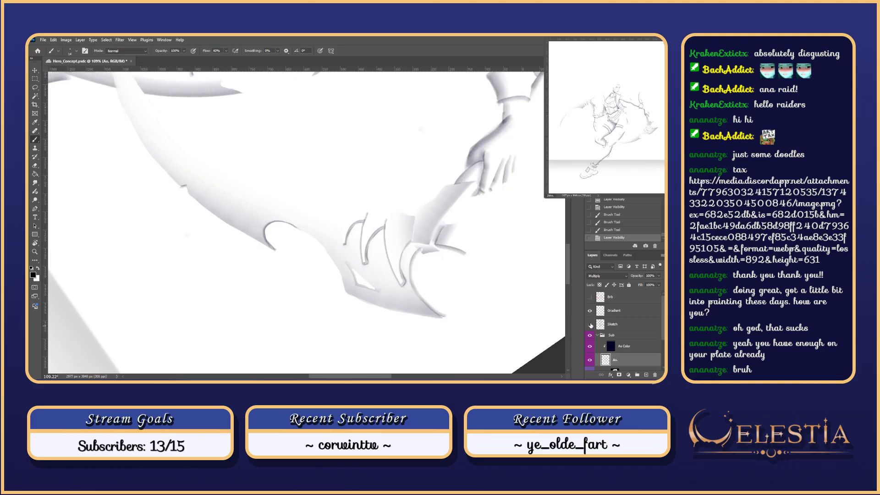
left_click(589, 324)
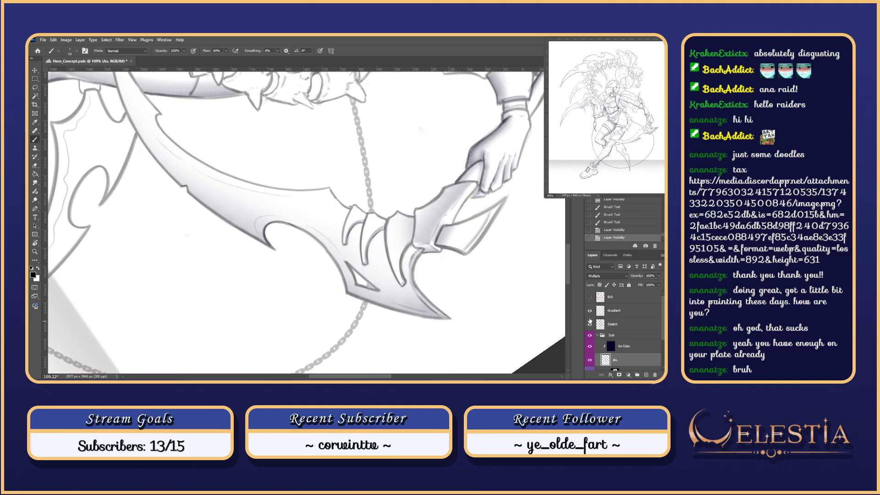
- Rotate the canvas and paint a shading line on the Ao layer along the smallest rib, redoing the stroke
key("ctrl+shift+h")
key("r")
mouse_move(341, 186)
left_mouse_down()
mouse_move(304, 196)
mouse_move(341, 234)
left_mouse_up()
key("ctrl+z")
key("ctrl+z")
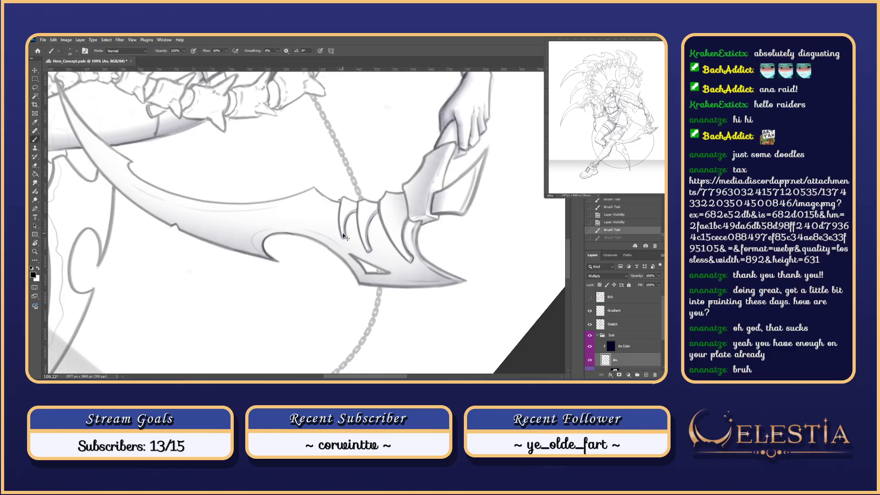
left_click_drag(340, 200, 341, 236)
key("ctrl+z")
key("ctrl+shift+z")
- Hide the Sketch layer and try a resized brush stroke along the smallest rib, undoing it and switching to the Eraser
left_click(589, 325)
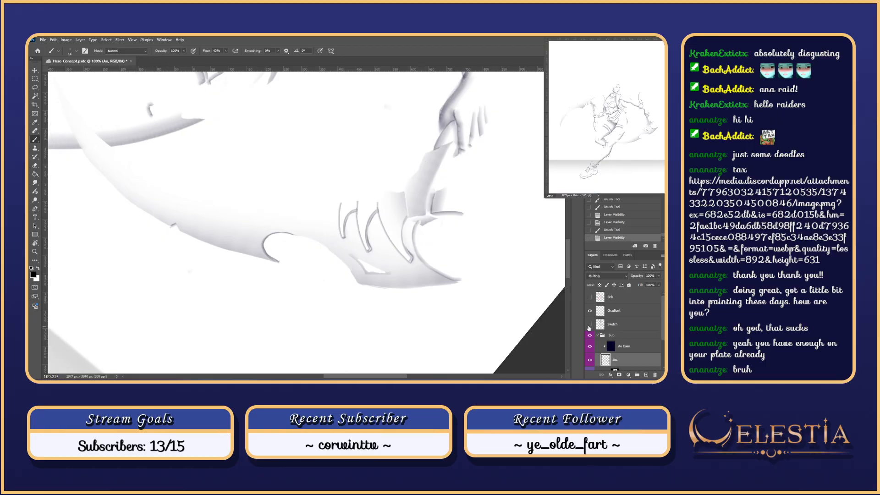
key("Escape")
scroll(435, 265, "down", 5)
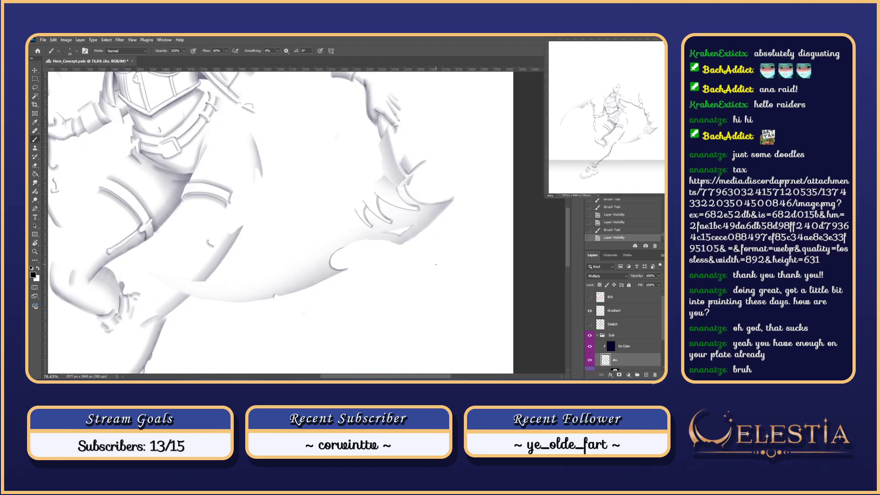
scroll(436, 264, "up", 2)
scroll(435, 265, "up", 3)
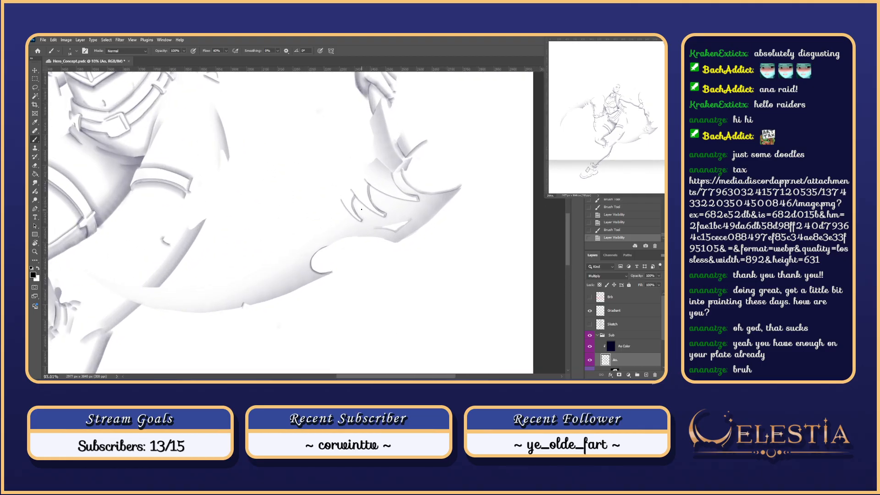
right_click(360, 209)
right_click(341, 204, "alt")
left_click_drag(334, 196, 357, 224)
key("ctrl+z")
key("e")
key("ctrl+z")
- Adjust the Eraser preset and clean up the shading beside the smallest rib, undoing unwanted passes
left_click_drag(341, 195, 361, 223)
right_click(340, 201)
left_click(386, 220)
key("ctrl+z")
key("ctrl+z")
left_click_drag(337, 193, 361, 224)
key("ctrl+z")
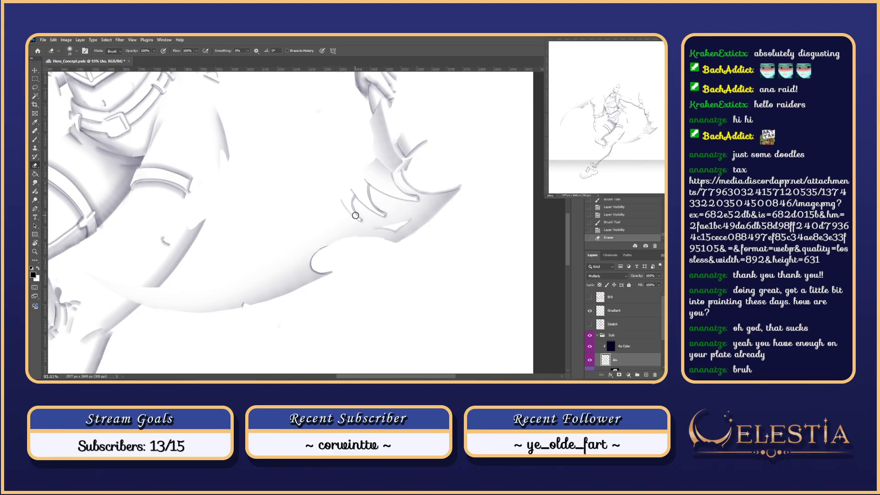
- Erase excess shading along the outer edges of the middle and largest ribs
left_click_drag(351, 190, 384, 217)
key("ctrl+z")
left_click_drag(363, 176, 418, 201)
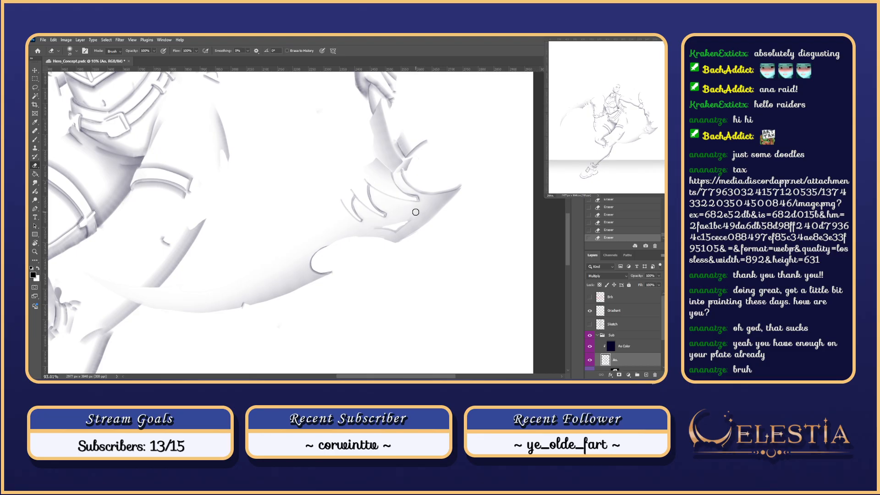
- Review the whole figure, show the Sketch layer, and switch to the Gradient_Brush_Basic brush
scroll(415, 212, "down", 8)
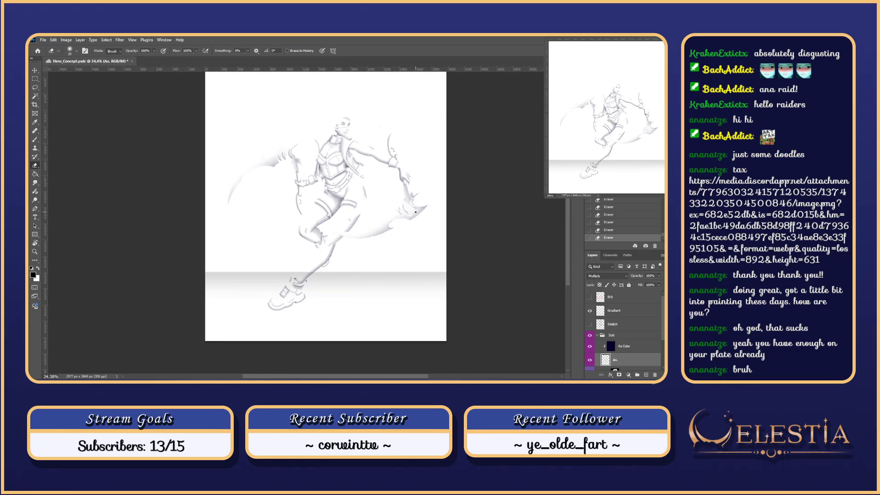
scroll(415, 212, "up", 4)
left_click(589, 324)
scroll(384, 200, "up", 6)
mouse_move(384, 200)
left_mouse_down()
mouse_move(372, 169)
mouse_move(382, 176)
mouse_move(378, 194)
left_mouse_up()
key("b")
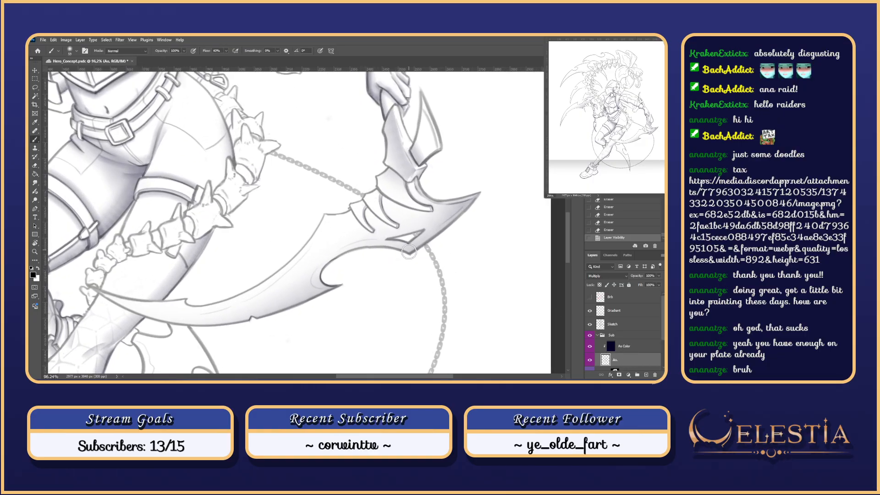
right_click(409, 259)
left_click(467, 355)
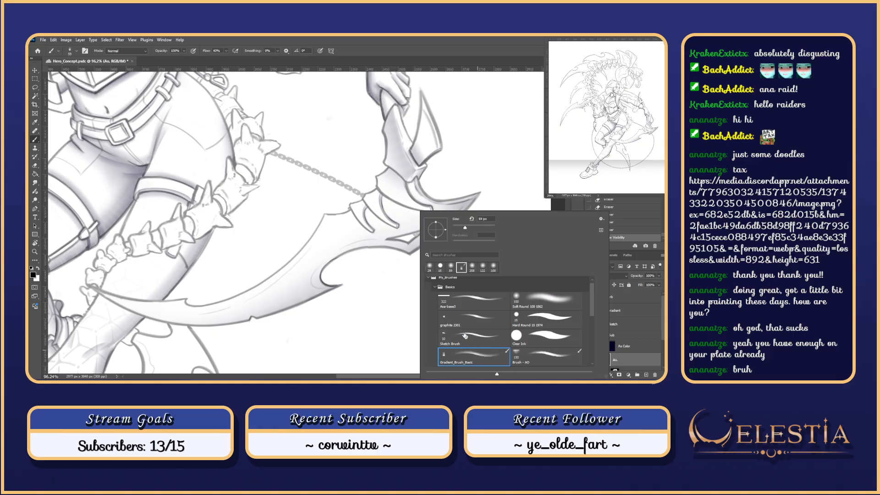
left_click(375, 308)
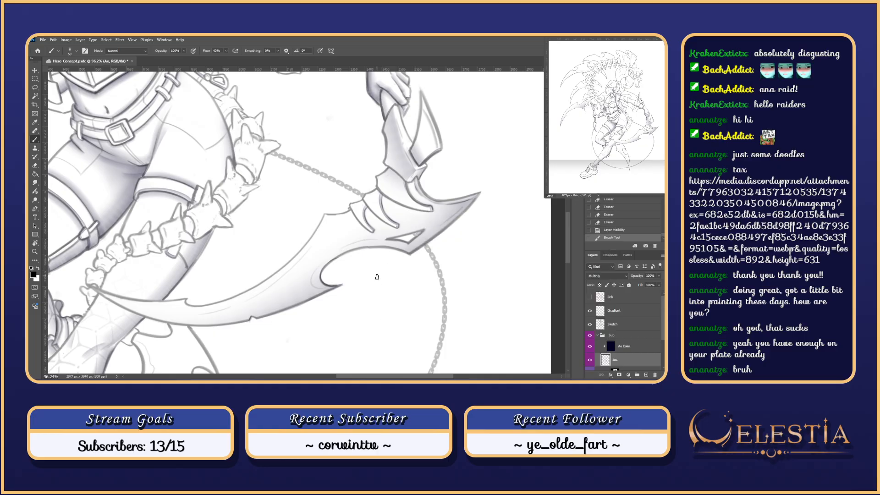
- Compare the axe blade's shading with the Sketch layer hidden and shown, in upright and rotated views
left_click(590, 325)
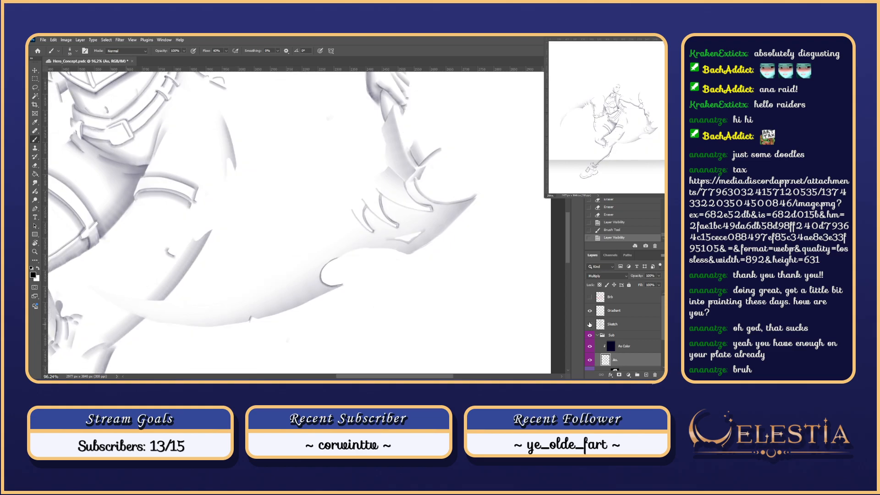
left_click(590, 324)
left_click(590, 324)
left_click(590, 324)
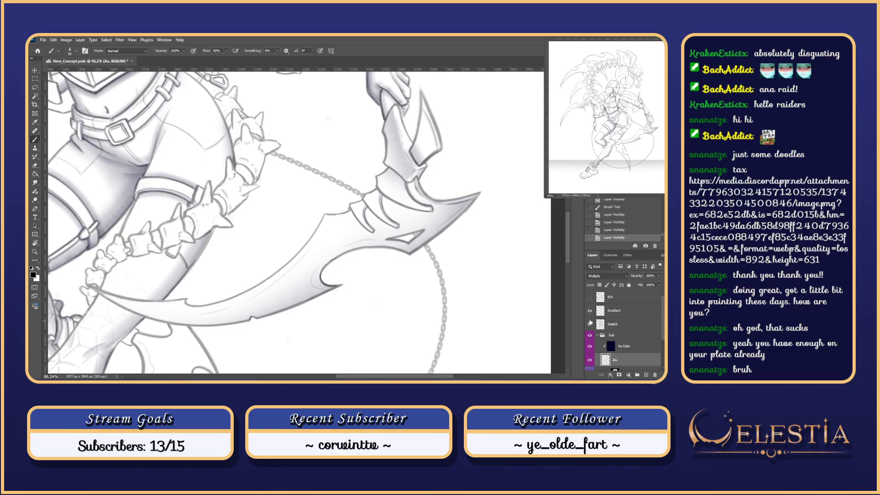
left_click_drag(476, 225, 497, 287)
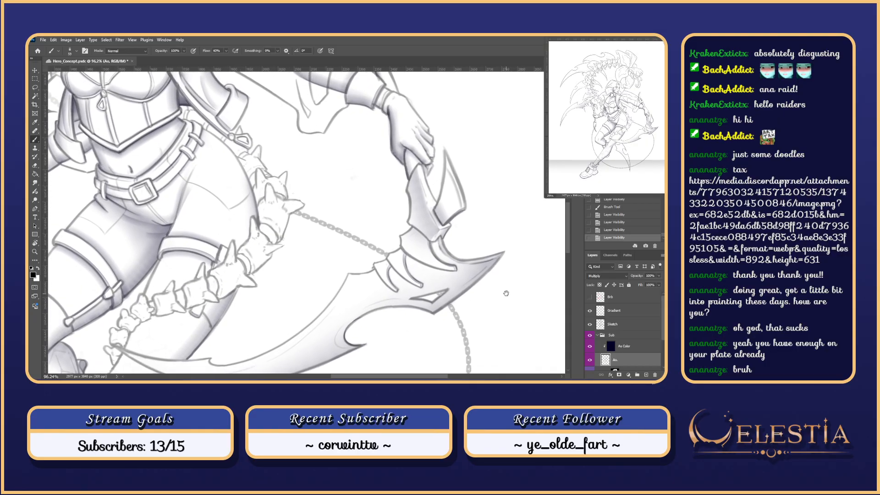
left_click_drag(478, 318, 523, 256)
left_click(590, 325)
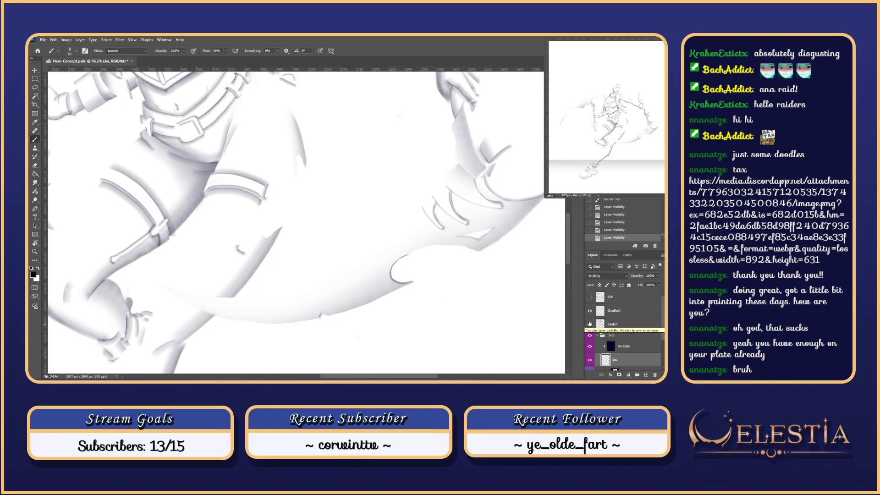
left_click_drag(506, 288, 460, 328)
key("r")
left_click_drag(507, 271, 441, 333)
left_click(589, 324)
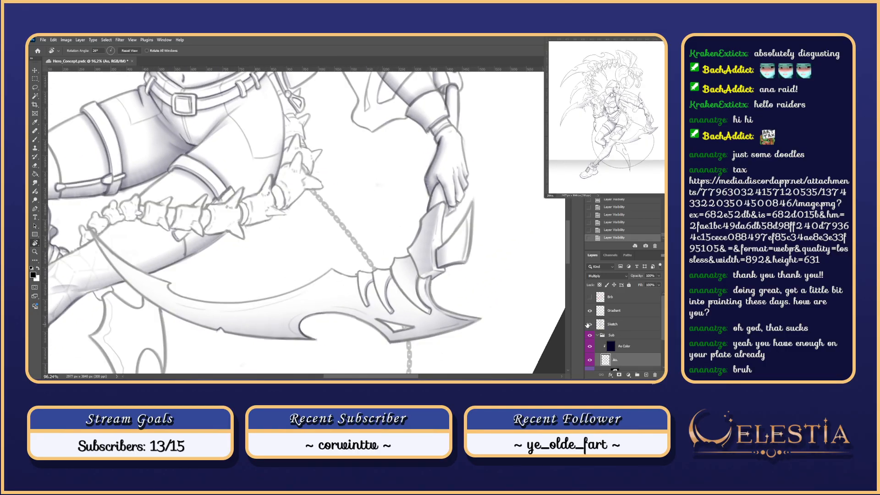
- Lasso-select the section around the axe blade's middle rib, redoing unwanted outlines, and hide the selection outline
key("l")
scroll(391, 266, "up", 3, "alt")
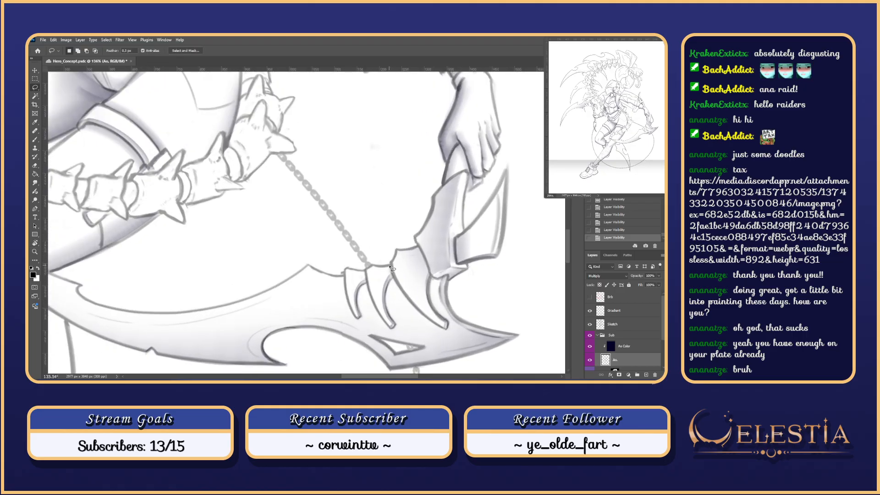
left_click_drag(389, 291, 396, 328)
key("ctrl+z")
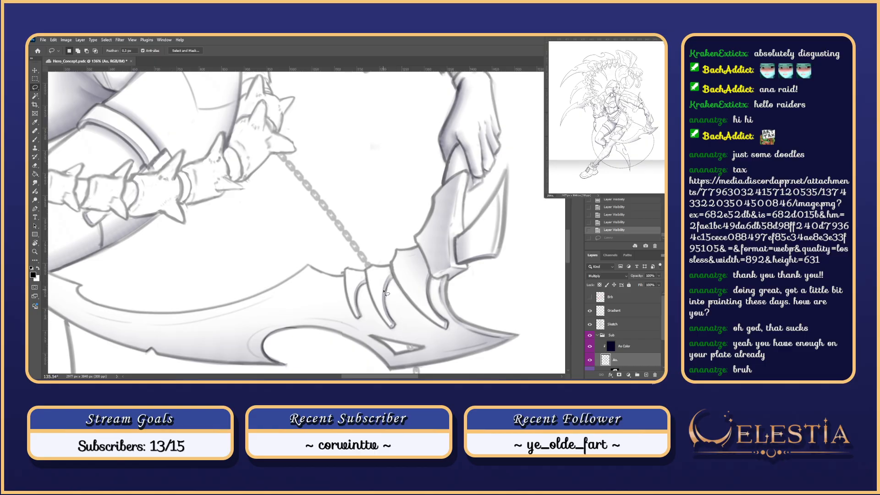
left_click_drag(386, 292, 392, 322)
left_click_drag(392, 268, 394, 282)
key("ctrl+h")
- Test shading strokes inside the selected middle-rib section with different brush presets, undoing the unwanted passes
key("b")
key("ctrl+z")
mouse_move(388, 243)
left_mouse_down()
mouse_move(386, 275)
mouse_move(396, 290)
left_mouse_up()
key("ctrl+z")
right_click(390, 253)
left_click(497, 300)
key("ctrl+z")
right_click(392, 253)
left_click(465, 353)
- Brush soft shading along the middle rib inside the selection, undoing and repainting unwanted strokes
left_click_drag(391, 281, 380, 249)
key("ctrl+z")
left_click_drag(389, 285, 383, 255)
key("ctrl+z")
left_click_drag(389, 295, 381, 253)
key("ctrl+z")
key("ctrl+z")
left_click_drag(391, 297, 387, 257)
key("ctrl+z")
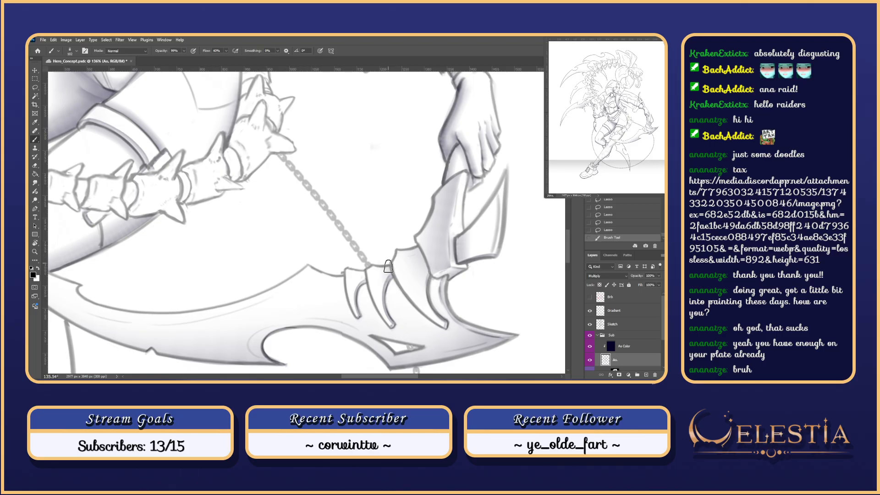
- Check the shading with the Sketch layer hidden, then lasso-select the section beside the smallest rib and brush soft shading into it
left_click(589, 324)
left_click(589, 325)
mouse_move(418, 273)
left_mouse_down()
mouse_move(424, 254)
mouse_move(390, 267)
mouse_move(386, 281)
mouse_move(392, 266)
mouse_move(375, 249)
mouse_move(387, 296)
left_mouse_up()
key("l")
left_click(390, 269)
left_click(352, 170)
key("b")
left_click_drag(390, 241, 396, 275)
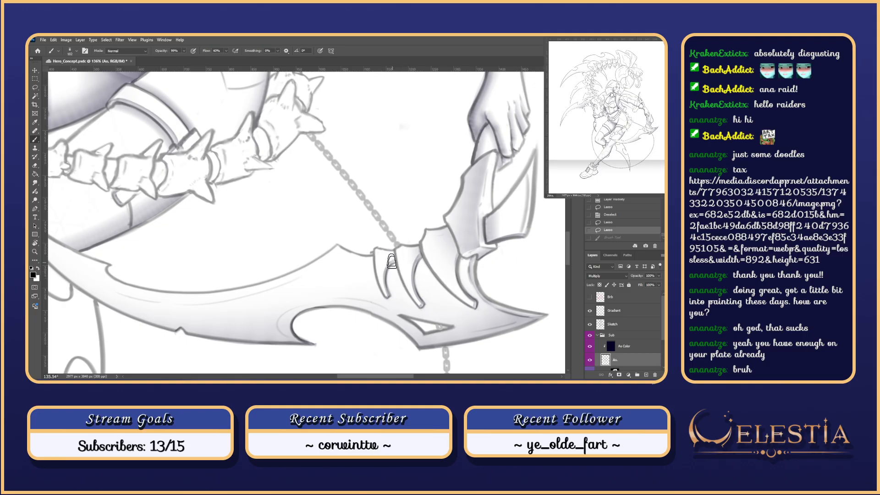
- Compare the new rib shading with the Sketch layer hidden and shown, and review the blade alongside the figure
left_click(590, 325)
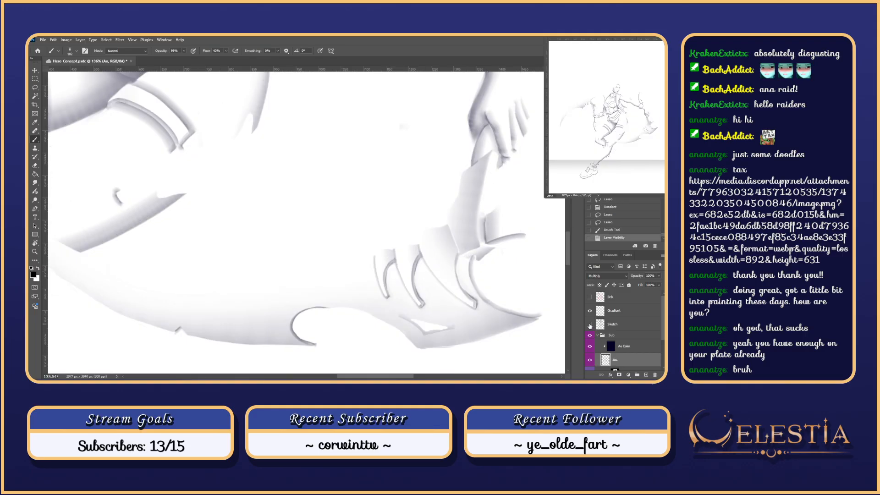
left_click(590, 324)
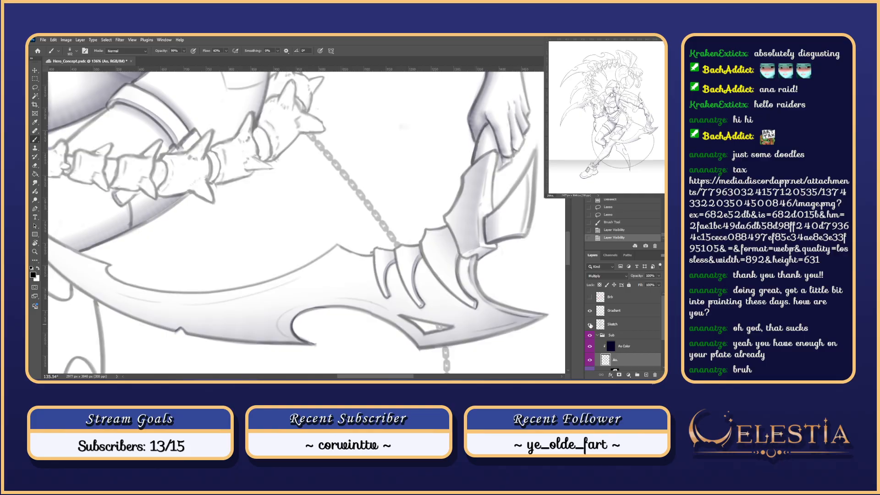
scroll(531, 263, "down", 5)
scroll(356, 229, "down", 1)
key("Escape")
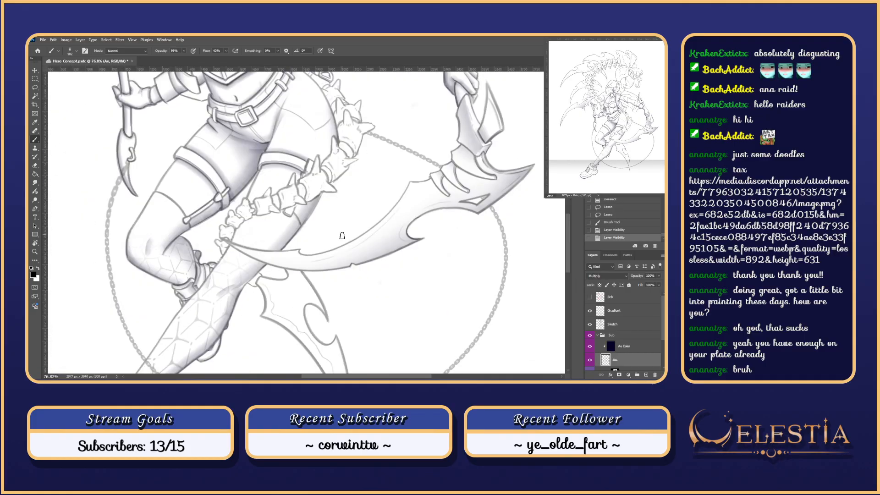
- Lasso-select the largest rib's section on the raised axe's blade, undoing stray outlines and refining the selection edge
left_click_drag(294, 210, 513, 349)
left_click_drag(375, 261, 365, 327)
key("l")
scroll(335, 248, "up", 4)
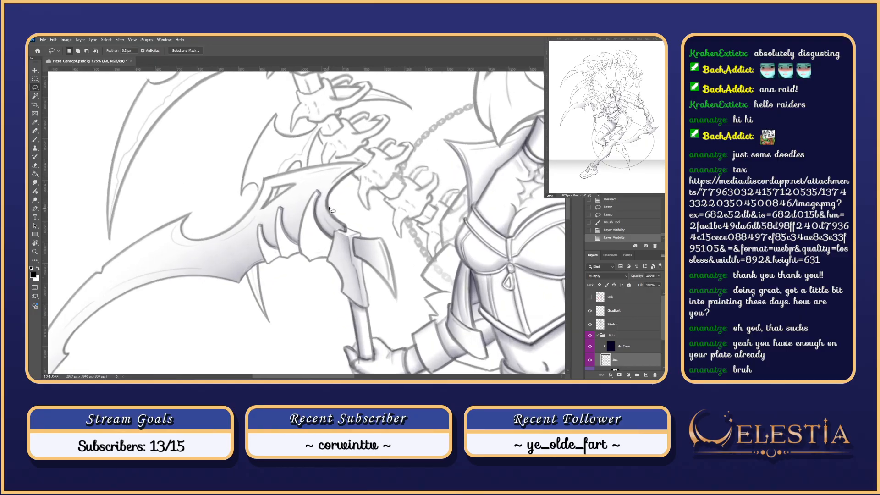
left_click_drag(352, 218, 380, 246)
left_click_drag(326, 278, 341, 214)
key("ctrl+z")
scroll(339, 239, "down", 1)
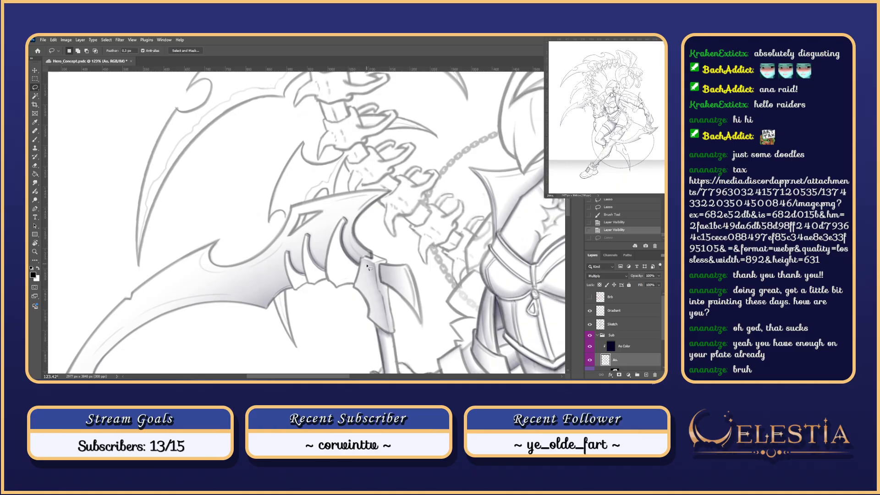
left_click(360, 268)
key("ctrl+z")
mouse_move(347, 255)
left_mouse_down()
mouse_move(344, 224)
mouse_move(328, 277)
mouse_move(340, 290)
mouse_move(358, 287)
mouse_move(358, 274)
left_mouse_up()
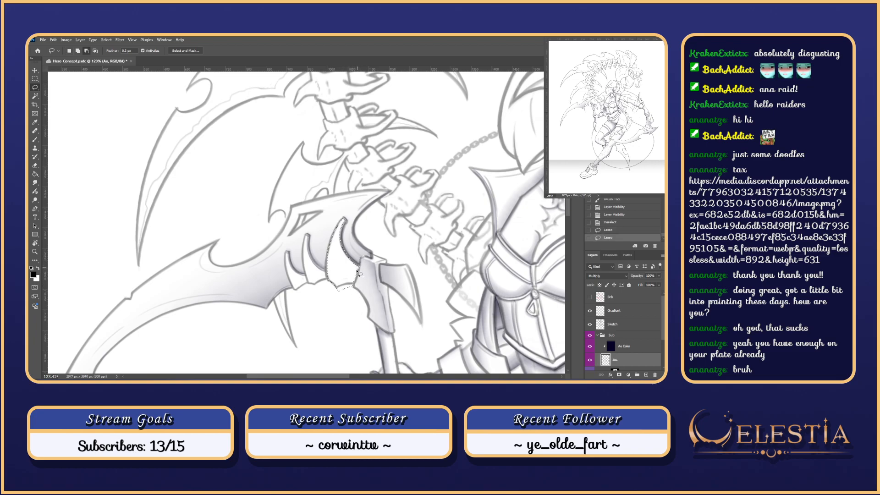
- Lasso the bony plate under the curved groove nearest the scythe's handle and refine the selection's edges
mouse_move(355, 284)
left_mouse_down()
mouse_move(334, 293)
mouse_move(354, 290)
mouse_move(330, 291)
mouse_move(328, 278)
mouse_move(343, 220)
mouse_move(328, 247)
mouse_move(328, 282)
mouse_move(342, 221)
mouse_move(326, 262)
mouse_move(329, 284)
mouse_move(334, 240)
left_mouse_up()
key("alt")
key("shift")
mouse_move(339, 292)
left_mouse_down()
mouse_move(345, 279)
mouse_move(341, 291)
mouse_move(353, 287)
left_mouse_up()
key("ctrl+d")
key("b")
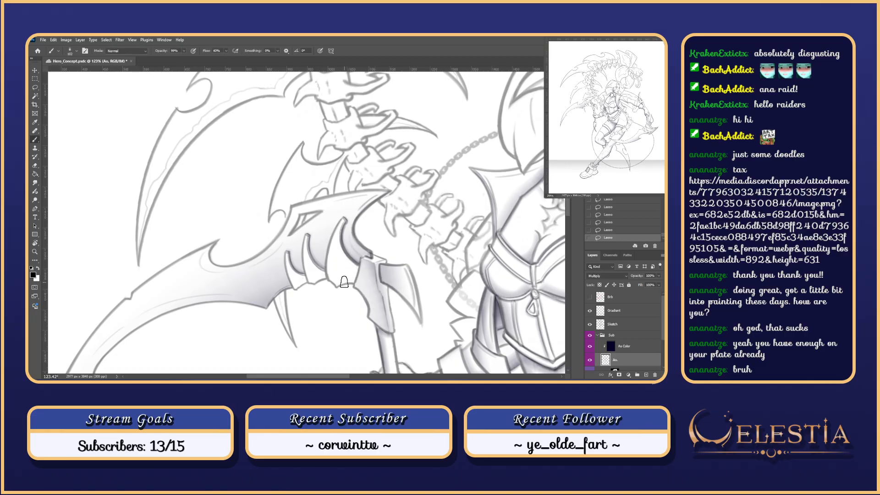
- Brush a soft shadow upward inside the selected plate on the Ao layer, retrying the stroke until the gradient fits
scroll(349, 277, "up", 1)
left_click_drag(350, 277, 347, 231)
key("ctrl+z")
left_click_drag(352, 297, 347, 232)
key("ctrl+z")
left_click_drag(347, 304, 348, 252)
key("ctrl+z")
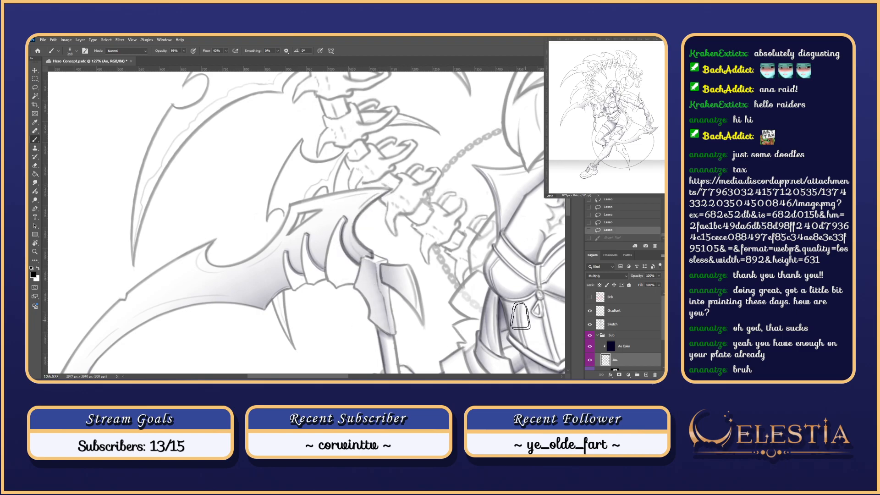
left_click_drag(354, 296, 347, 229)
key("ctrl+z")
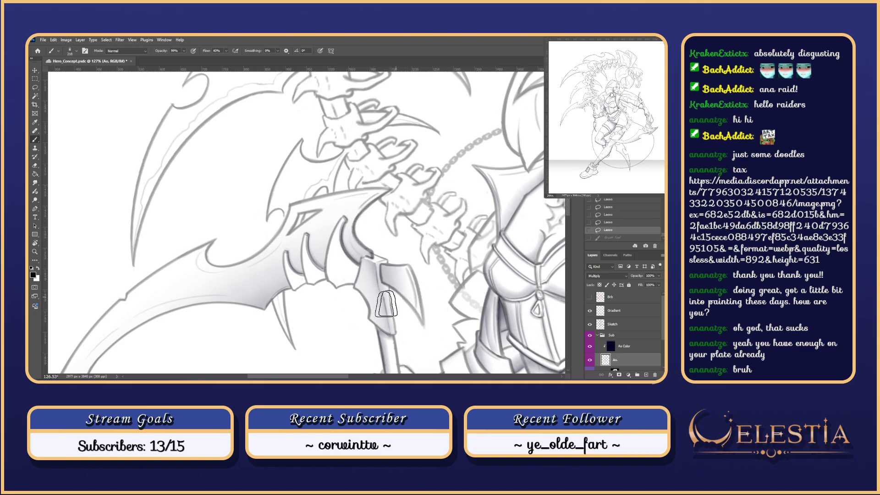
left_click_drag(353, 300, 347, 231)
key("ctrl+z")
left_click_drag(356, 306, 350, 232)
- Hide the Sketch layer and give the Eraser an enlarged Soft Round brush
left_click(589, 325)
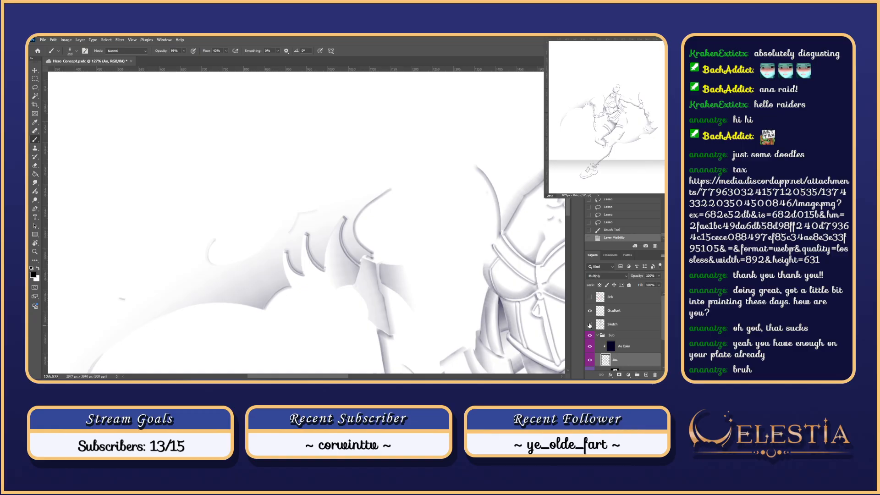
key("e")
right_click(347, 223)
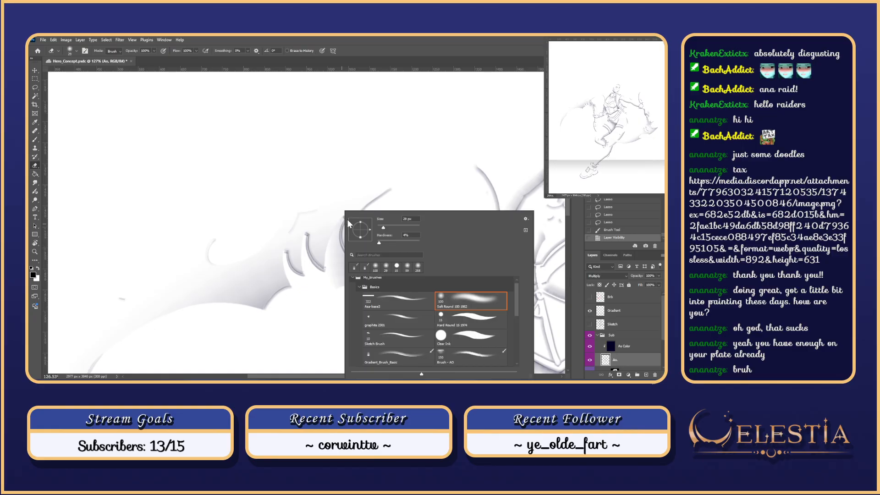
left_click(469, 300)
left_click_drag(320, 208, 366, 208)
- Soften the shading around the groove nearest the handle with soft eraser strokes, and clear the selection
left_click_drag(320, 238, 327, 307)
key("ctrl+z")
left_click_drag(343, 201, 340, 270)
key("ctrl+z")
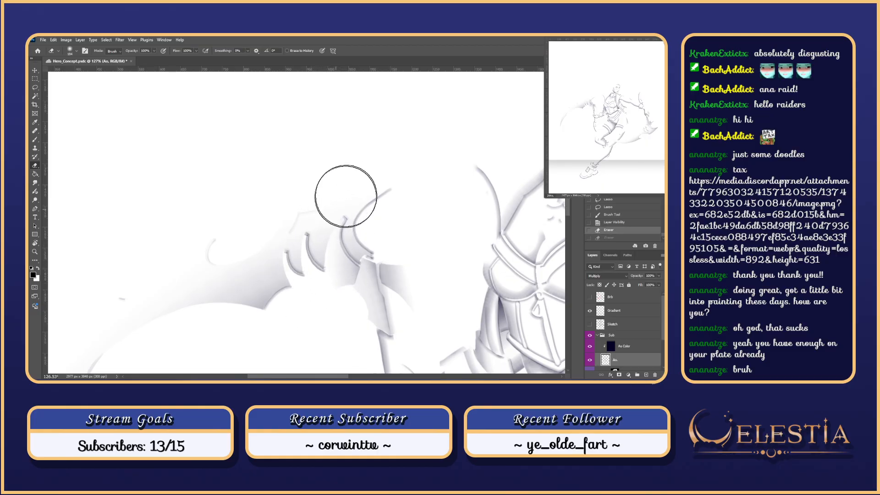
left_click_drag(347, 200, 376, 283)
key("ctrl+z")
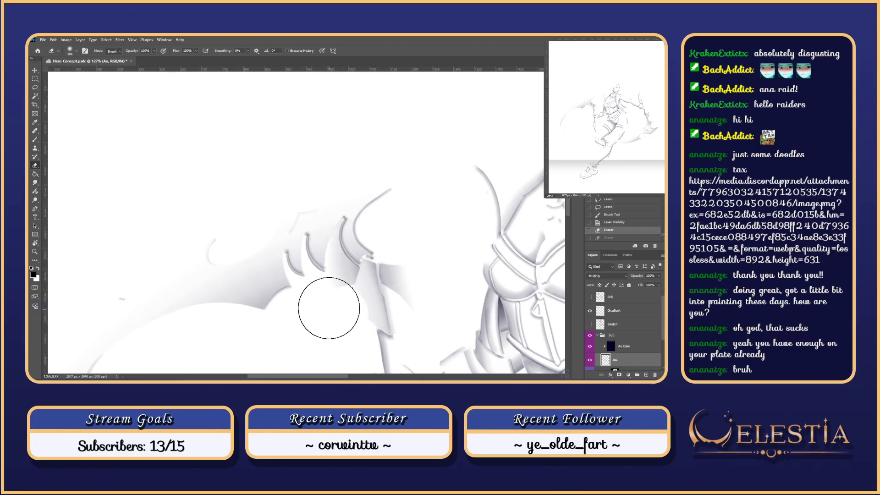
left_click_drag(344, 203, 345, 205)
key("ctrl+z")
mouse_move(354, 273)
left_mouse_down()
mouse_move(333, 275)
mouse_move(334, 295)
left_mouse_up()
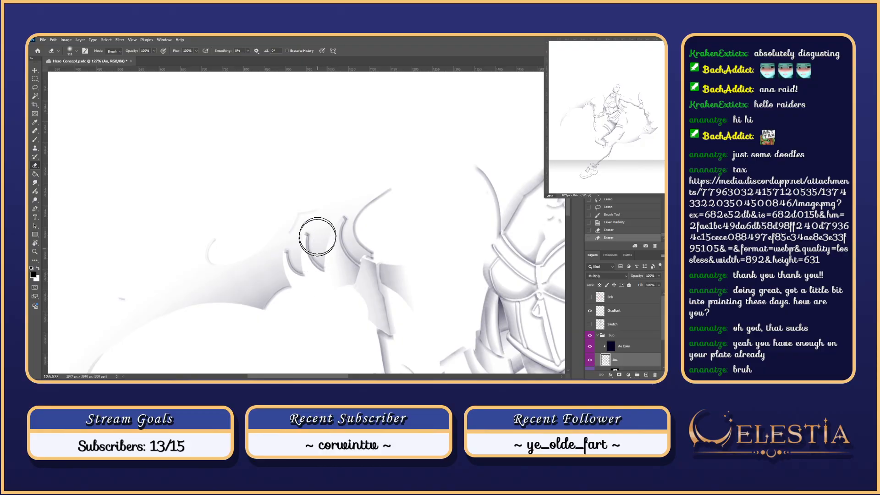
left_click_drag(339, 205, 354, 193)
key("ctrl+z")
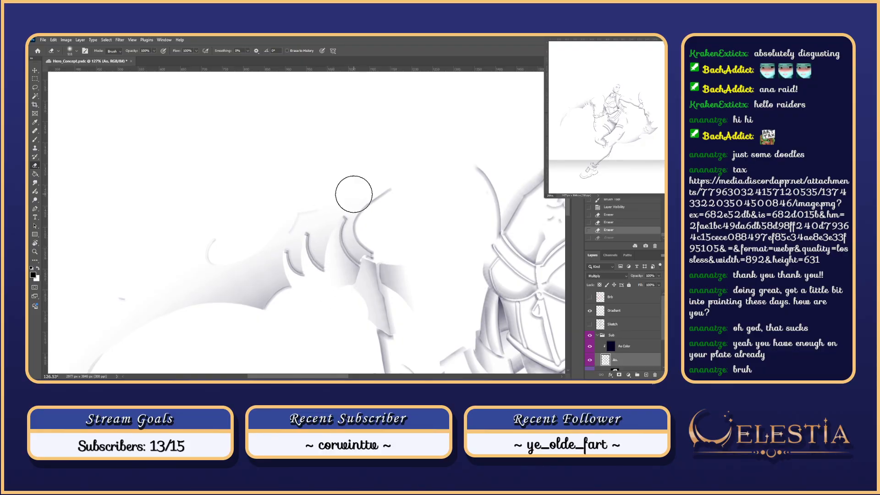
key("ctrl+d")
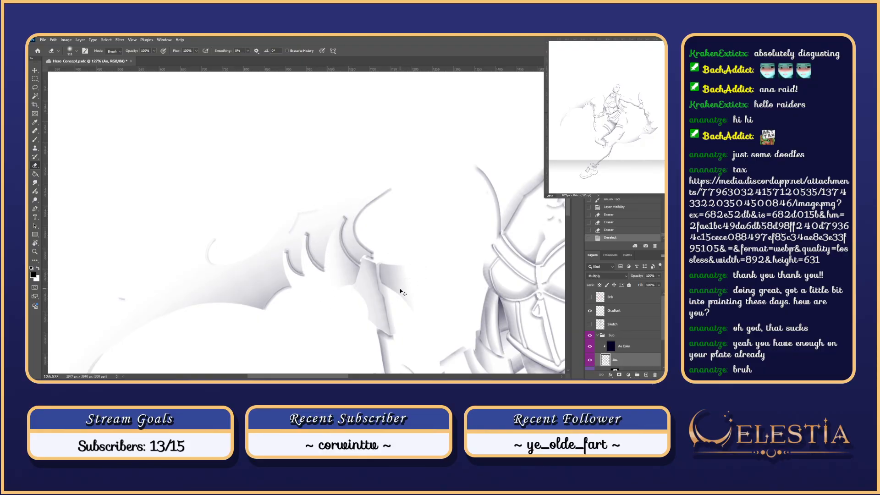
- Show the Sketch layer and lasso the plate under the blade's middle groove, following its inner curve and lower edge
left_click_drag(407, 270, 443, 266)
left_click(590, 324)
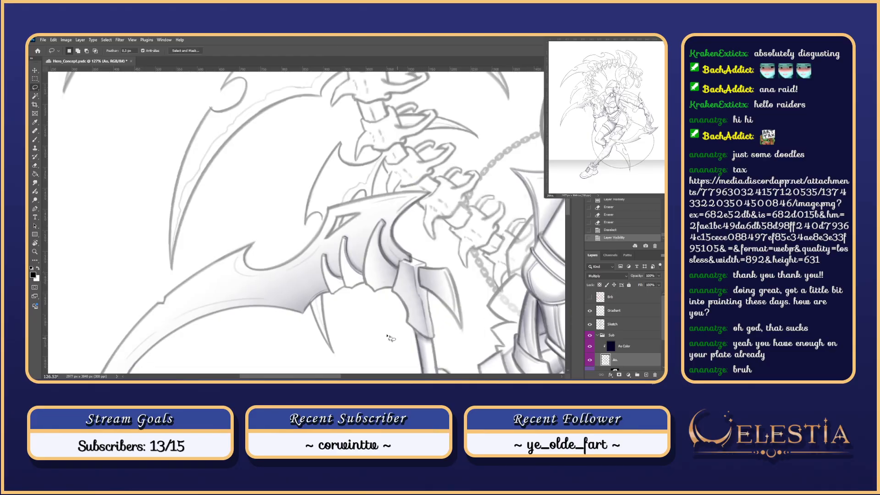
key("l")
scroll(359, 284, "up", 3)
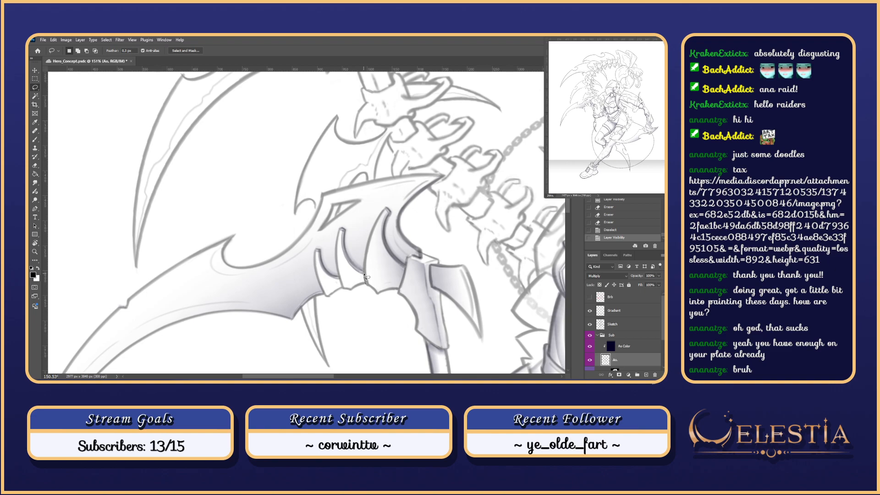
left_click_drag(365, 275, 368, 291)
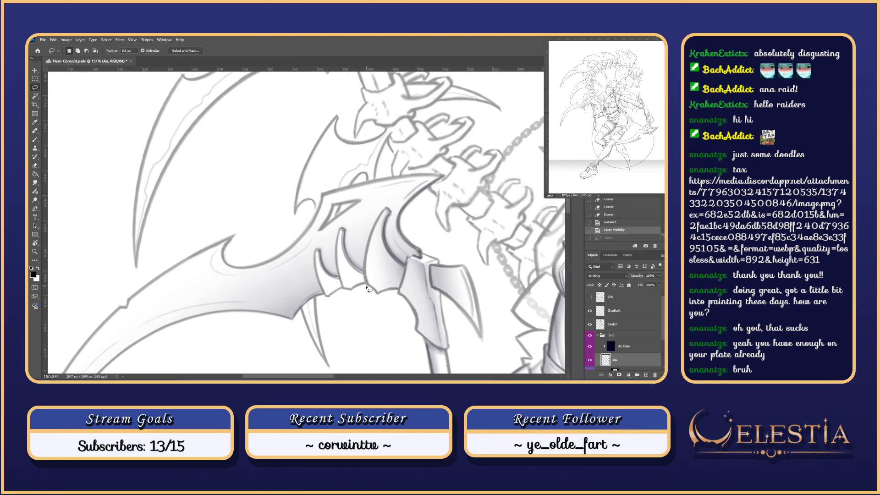
mouse_move(347, 260)
left_mouse_down()
mouse_move(348, 295)
mouse_move(344, 236)
left_mouse_up()
mouse_move(343, 290)
left_mouse_down()
mouse_move(361, 304)
mouse_move(345, 292)
mouse_move(369, 290)
mouse_move(347, 293)
left_mouse_up()
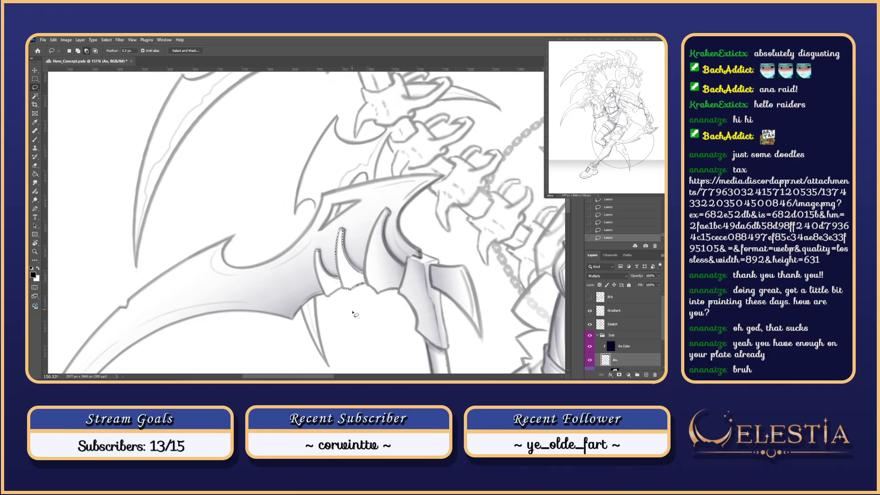
- Brush a soft shadow upward from the lower edge of the selected middle plate, redoing unsatisfactory strokes
key("b")
left_click_drag(371, 297, 355, 237)
key("ctrl+z")
key("ctrl+shift+z")
left_click_drag(374, 300, 352, 251)
scroll(357, 266, "down", 1)
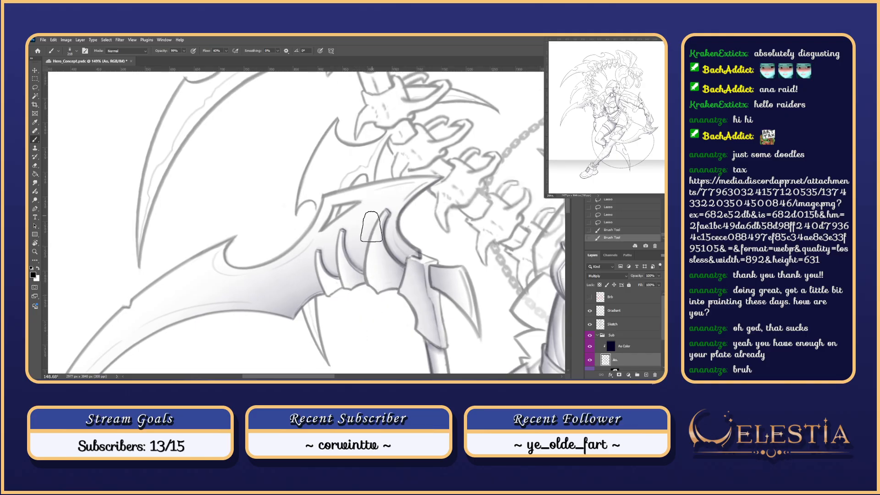
key("ctrl+z")
left_click_drag(366, 294, 353, 267)
key("ctrl+z")
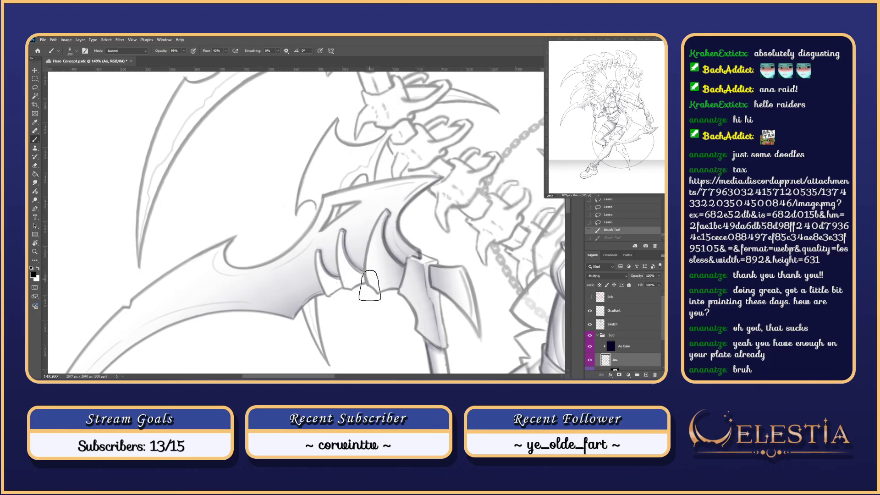
left_click_drag(372, 296, 352, 263)
key("ctrl+z")
mouse_move(373, 293)
left_mouse_down()
mouse_move(350, 256)
mouse_move(355, 263)
left_mouse_up()
key("ctrl+z")
key("ctrl+z")
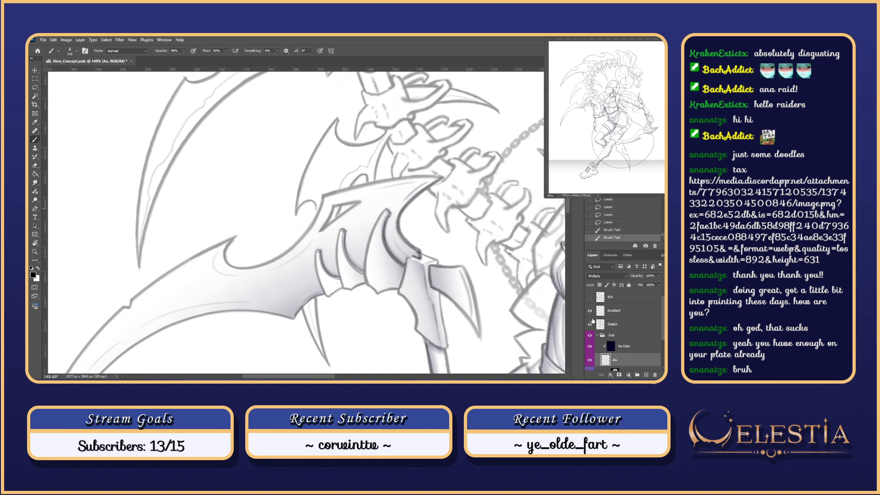
- Toggle the Sketch layer's visibility to examine the groove shading with and without the line art
left_click(590, 324)
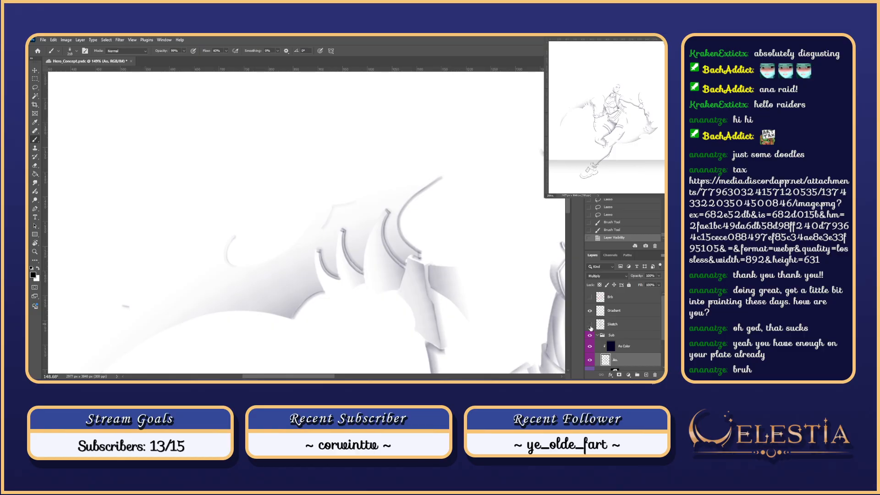
left_click(590, 325)
left_click(590, 325)
left_click_drag(466, 303, 497, 281)
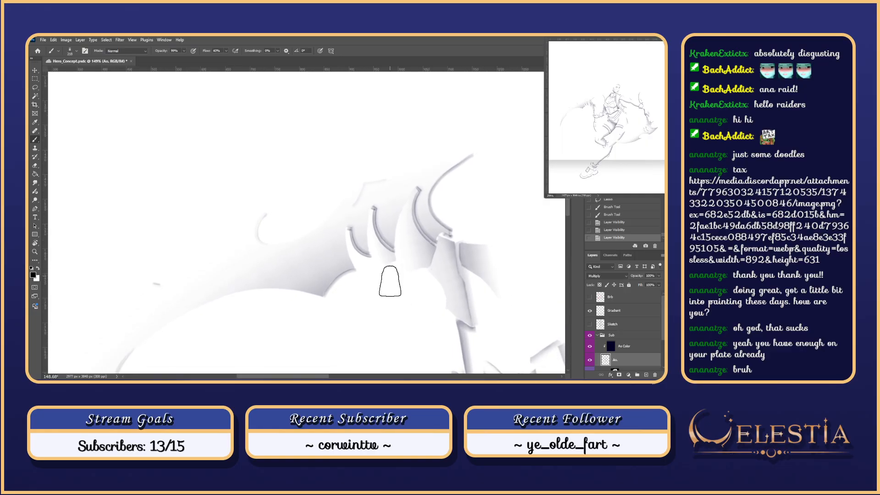
left_click(590, 324)
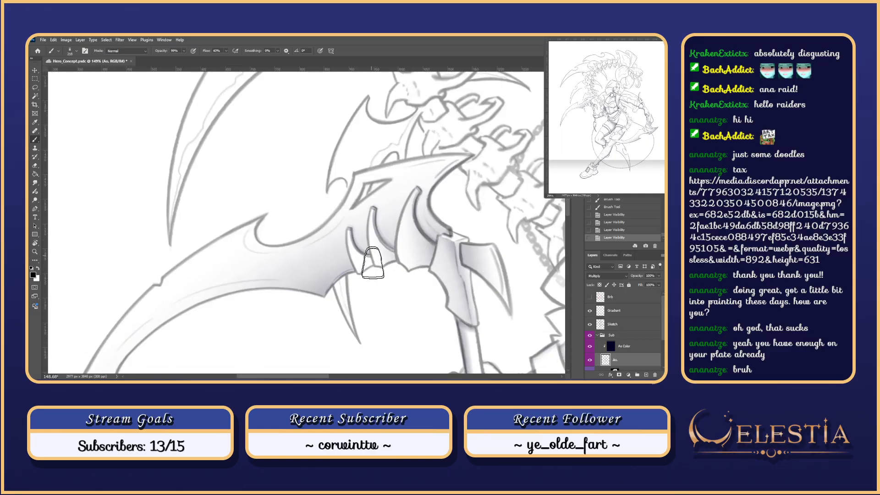
- Lasso the narrow plate under the groove farthest from the handle, refine its edges, and ready the Brush
key("l")
scroll(361, 267, "up", 2)
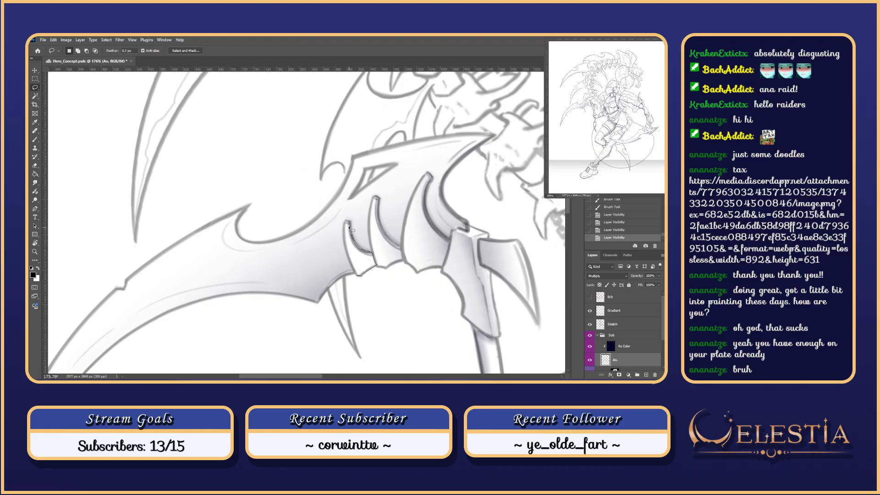
mouse_move(346, 225)
left_mouse_down()
mouse_move(355, 273)
mouse_move(374, 272)
mouse_move(372, 250)
mouse_move(380, 267)
left_mouse_up()
key("r")
left_click_drag(410, 225, 365, 250)
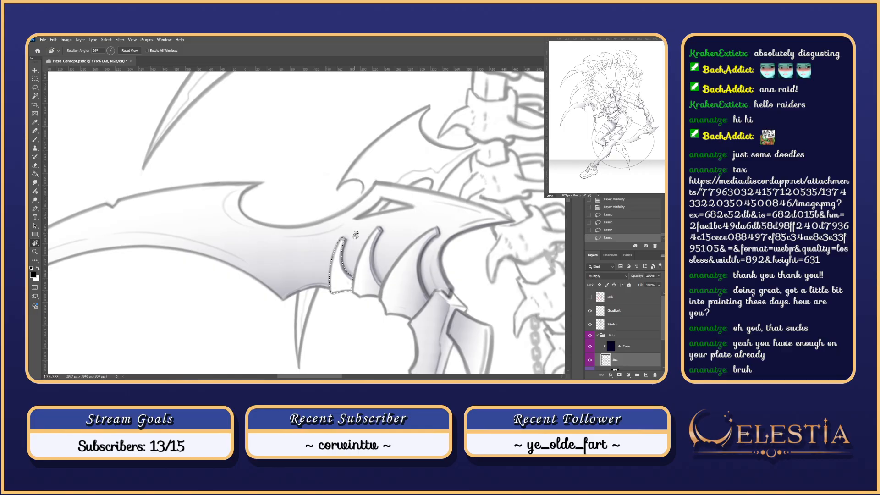
key("l")
left_click_drag(345, 243, 356, 281)
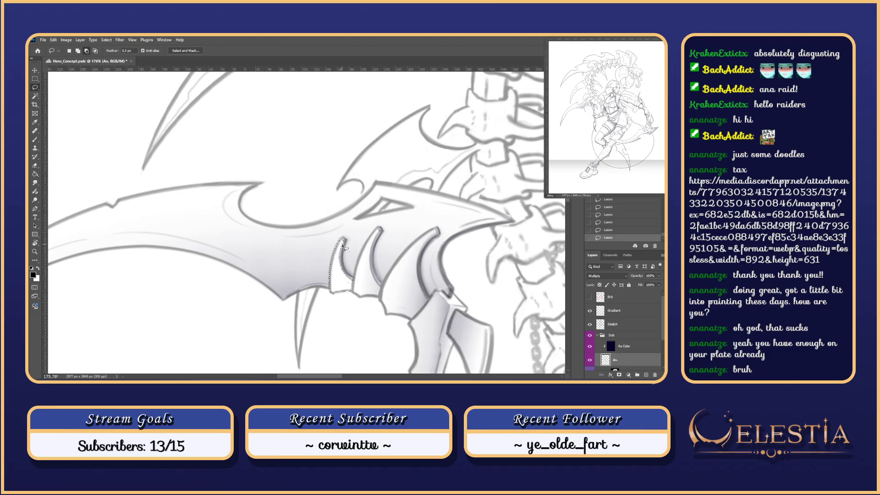
key("b")
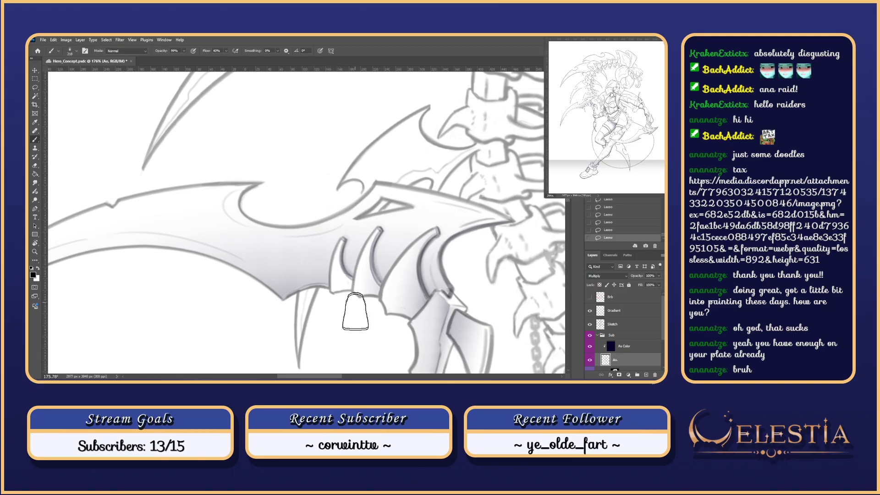
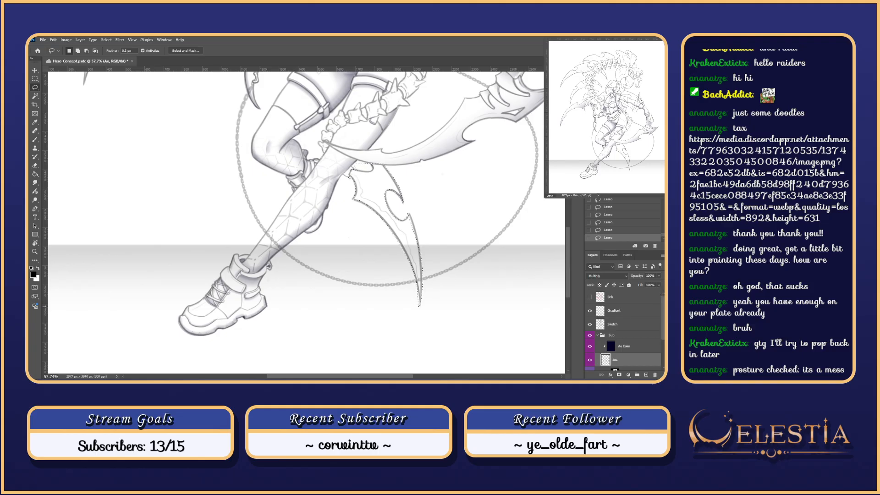
- Show the Flats group and hide the White layer, bringing the whole coloured character into view
left_click_drag(662, 313, 662, 341)
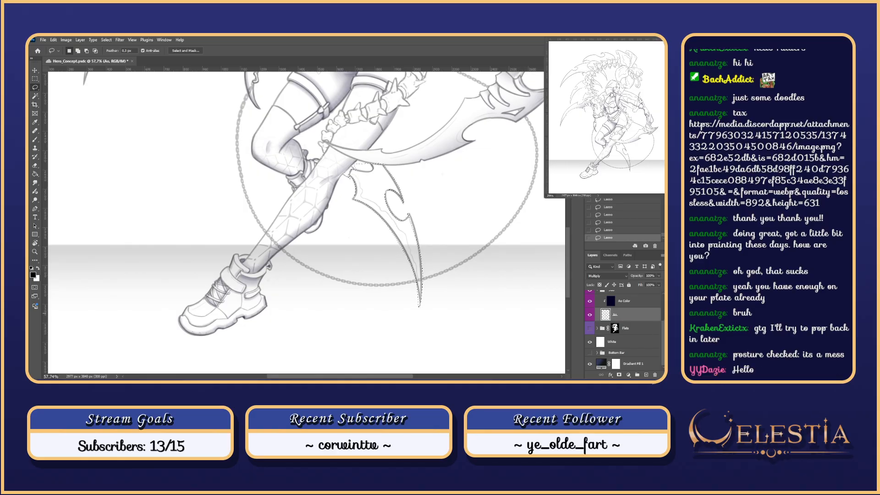
left_click(590, 328)
left_click(589, 342)
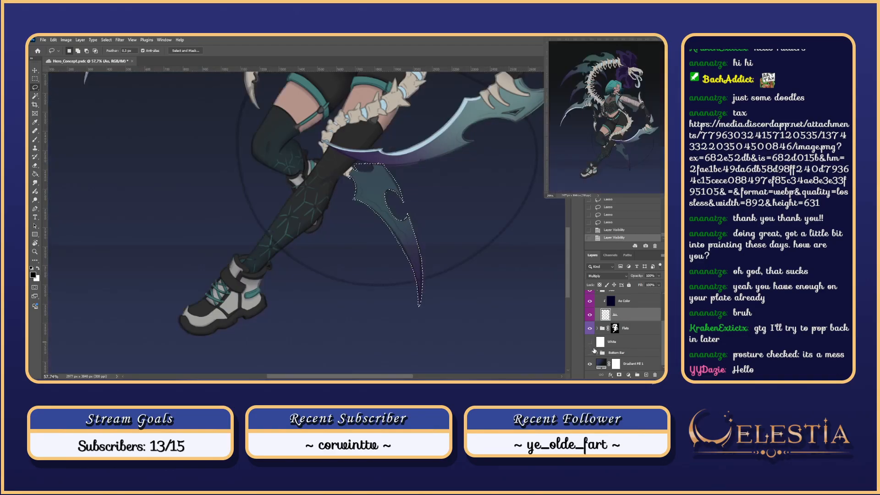
scroll(559, 244, "down", 3)
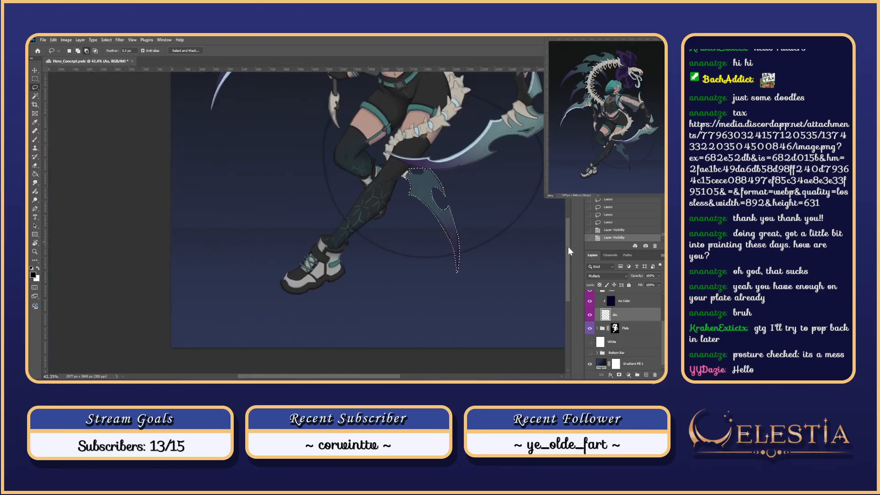
left_click_drag(568, 247, 568, 216)
scroll(568, 219, "down", 4)
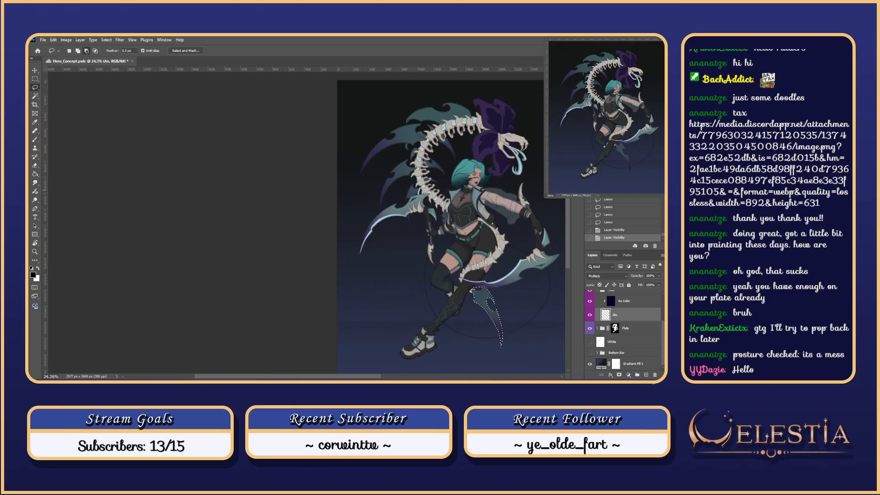
left_click_drag(385, 377, 405, 377)
left_click_drag(567, 254, 567, 262)
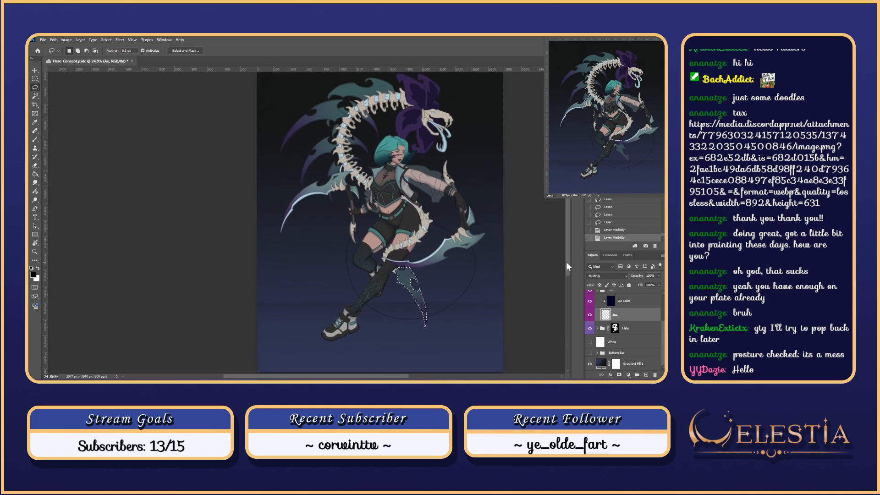
scroll(562, 260, "down", 1)
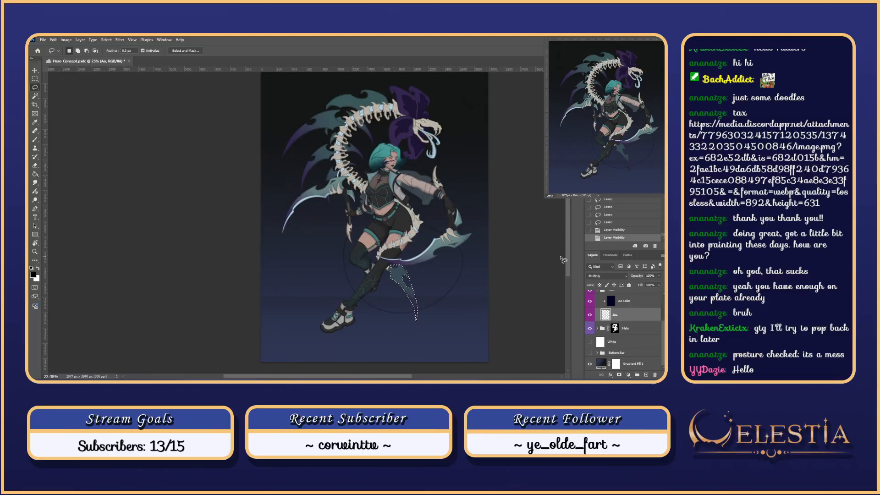
- Show the Brb layer over the artwork and rotate the canvas view upside down
scroll(595, 316, "up", 2)
left_click(589, 296)
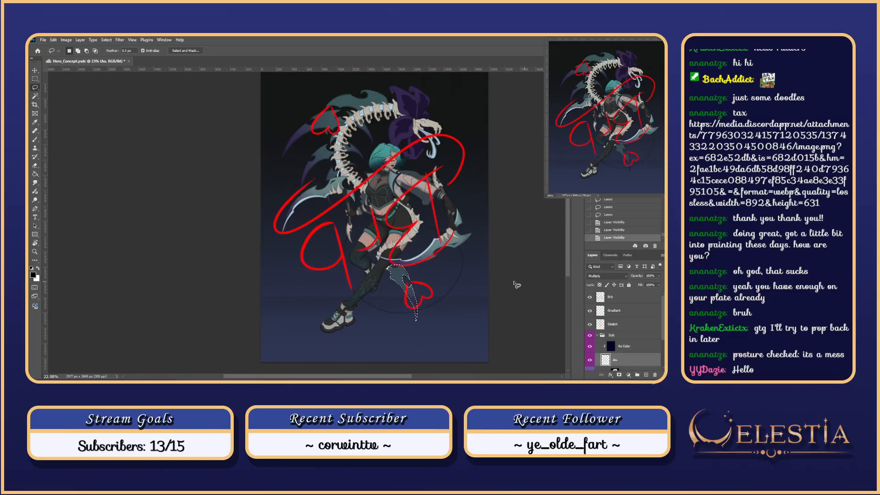
key("r")
mouse_move(440, 167)
left_mouse_down()
mouse_move(449, 240)
mouse_move(178, 285)
mouse_move(186, 293)
left_mouse_up()
left_click_drag(388, 305, 445, 288)
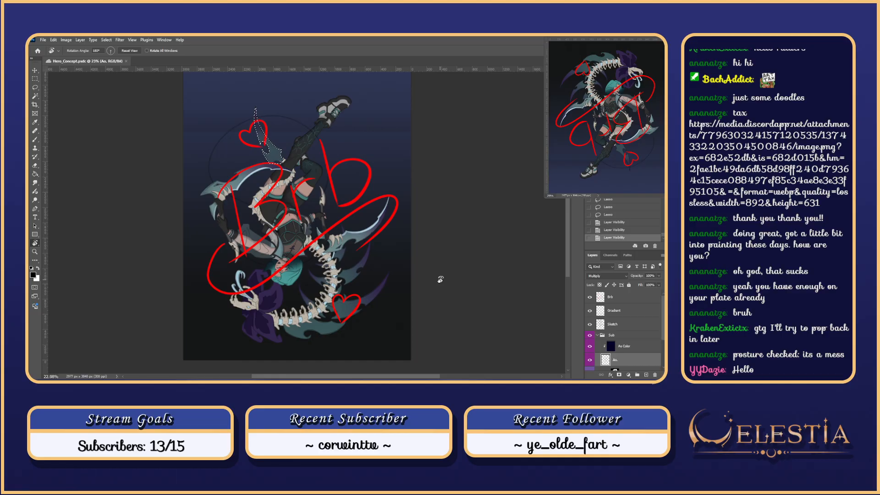
- Hide the Brb layer and reset the canvas view to its upright orientation
left_click(590, 297)
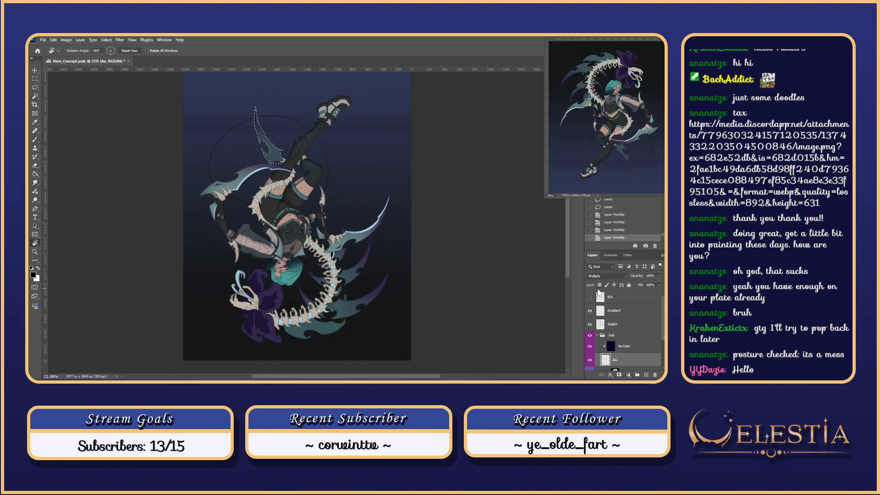
key("Escape")
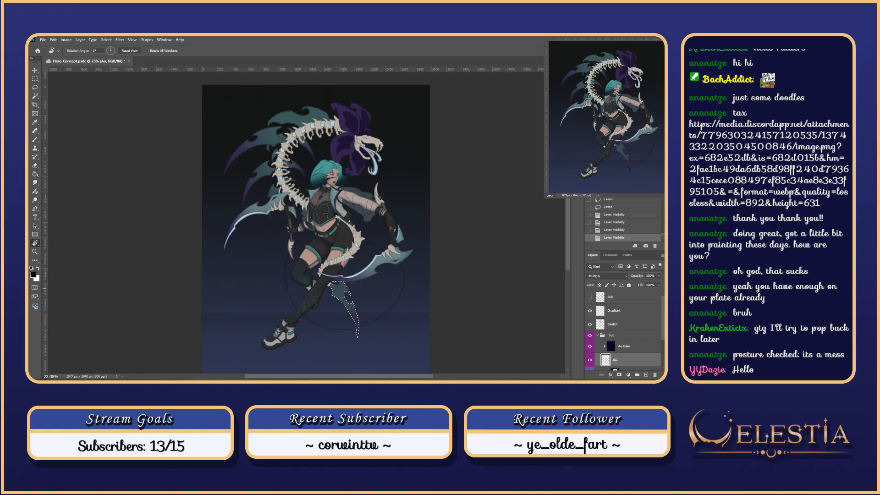
- Hide the Flats group and show the White layer so the shading reads against white
scroll(595, 321, "down", 2)
left_click(589, 344)
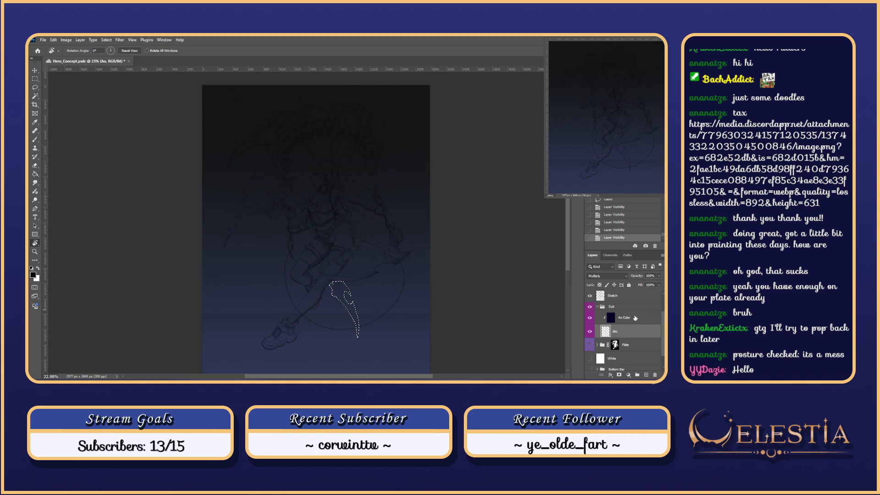
left_click(590, 358)
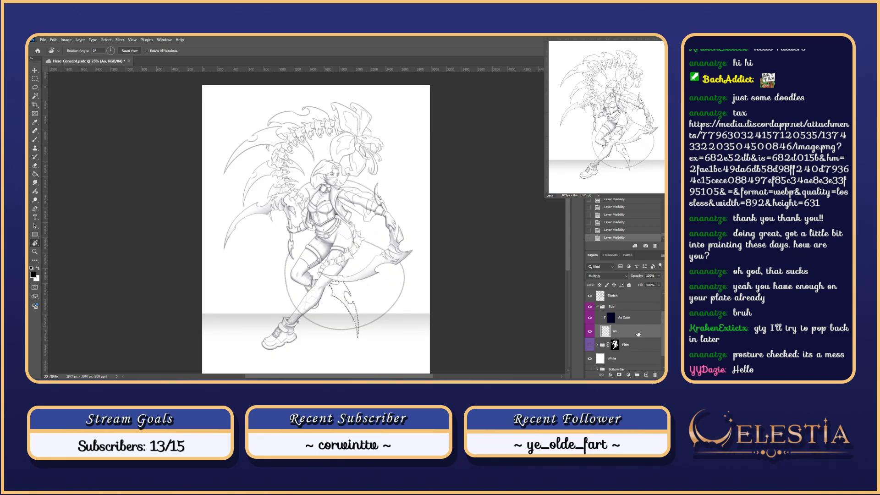
- Refine the lasso selection of the downward-pointing blade where its base emerges from behind the leg
scroll(374, 313, "up", 8)
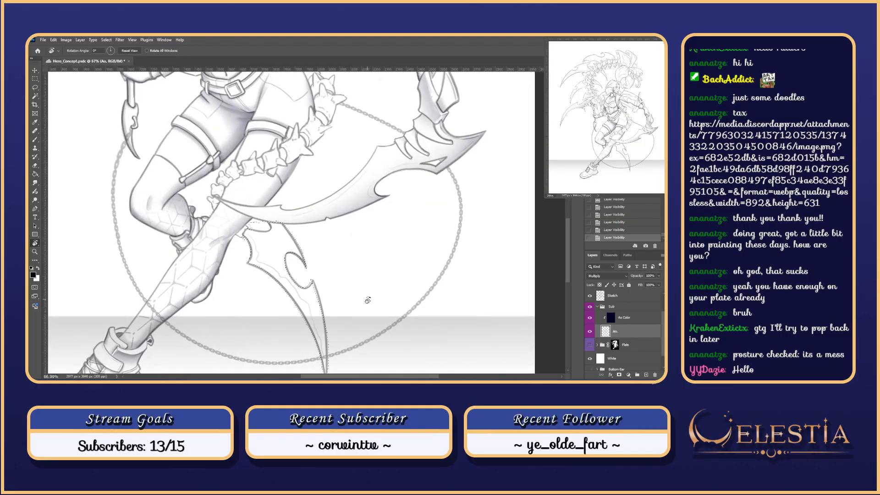
left_click_drag(356, 301, 442, 297)
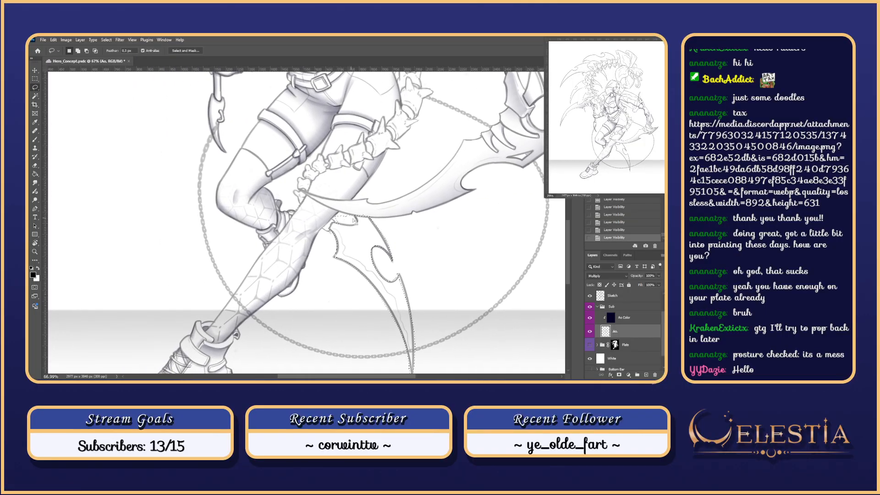
mouse_move(387, 202)
left_mouse_down()
mouse_move(407, 284)
mouse_move(425, 283)
left_mouse_up()
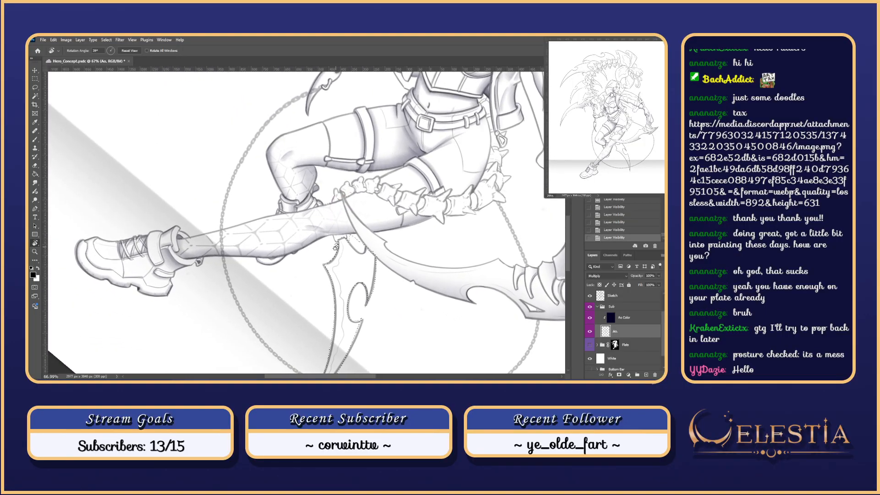
key("l")
left_click(338, 248)
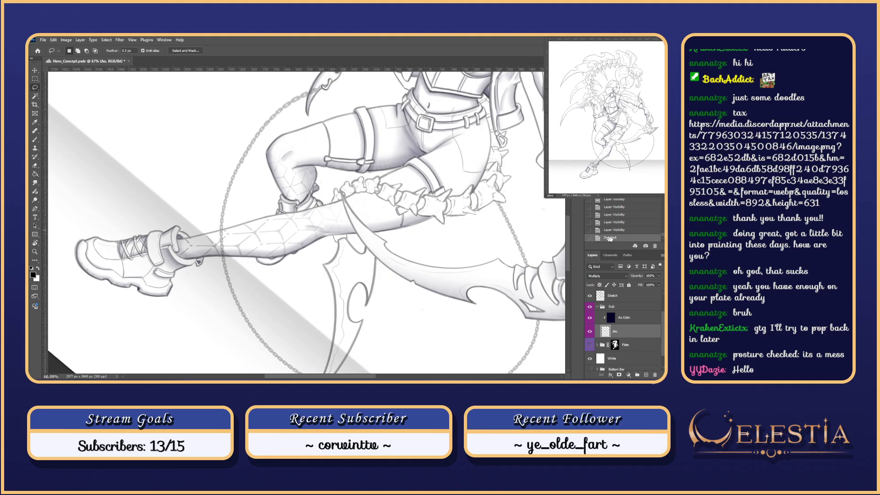
key("ctrl+z")
mouse_move(338, 246)
left_mouse_down()
mouse_move(349, 239)
mouse_move(369, 257)
mouse_move(348, 243)
left_mouse_up()
key("ctrl+z")
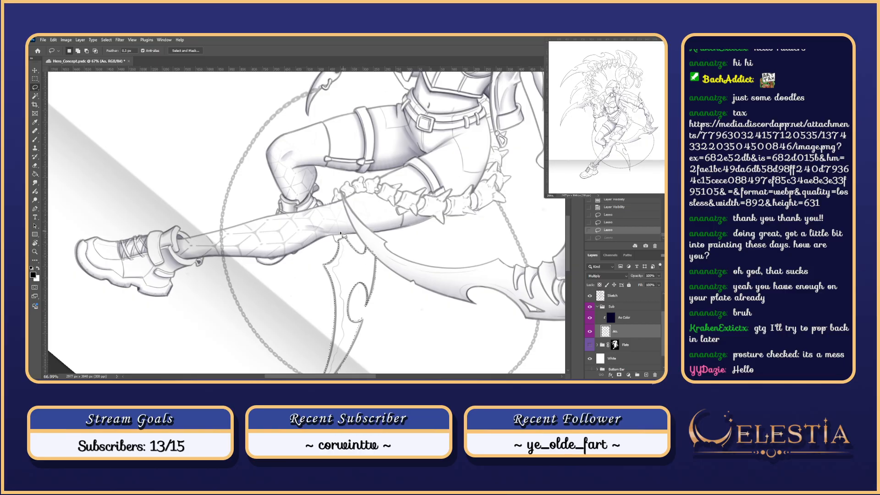
scroll(341, 234, "up", 3)
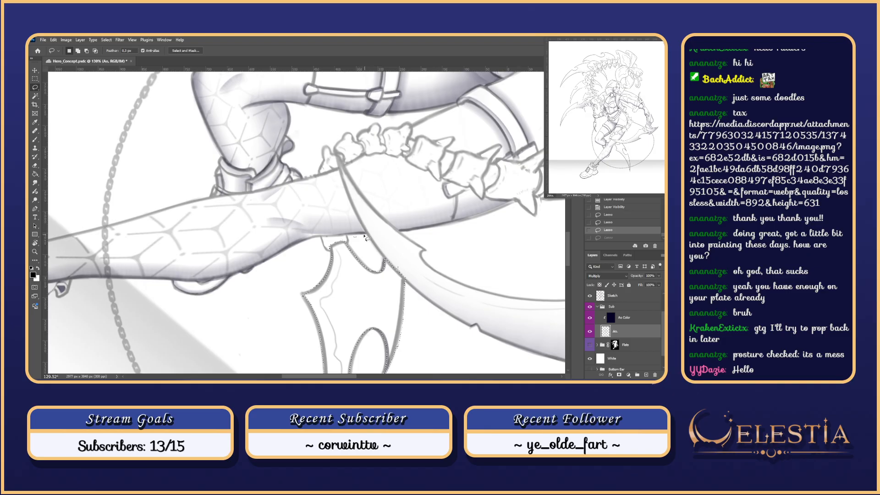
mouse_move(351, 232)
left_mouse_down()
mouse_move(356, 243)
mouse_move(345, 245)
mouse_move(369, 280)
mouse_move(362, 258)
left_mouse_up()
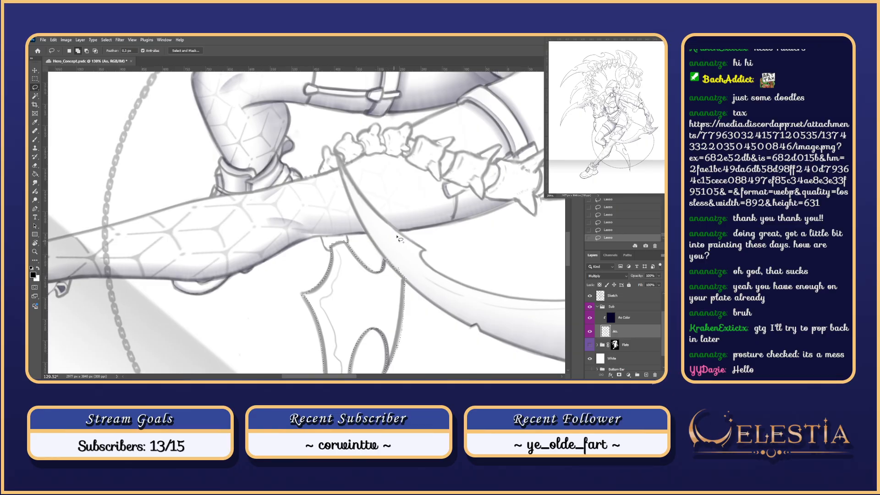
key("r")
mouse_move(384, 268)
left_mouse_down()
mouse_move(363, 310)
mouse_move(392, 269)
left_mouse_up()
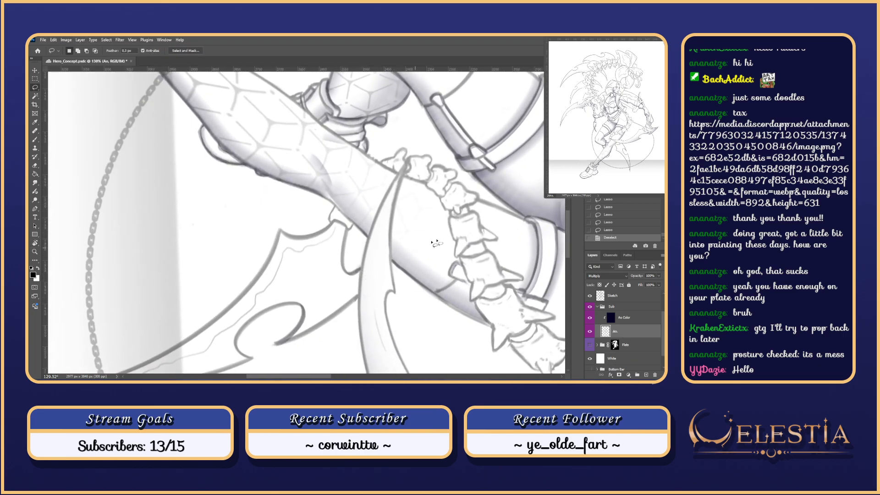
key("ctrl+z")
left_click_drag(363, 270, 360, 300)
key("r")
key("Escape")
left_click(609, 231)
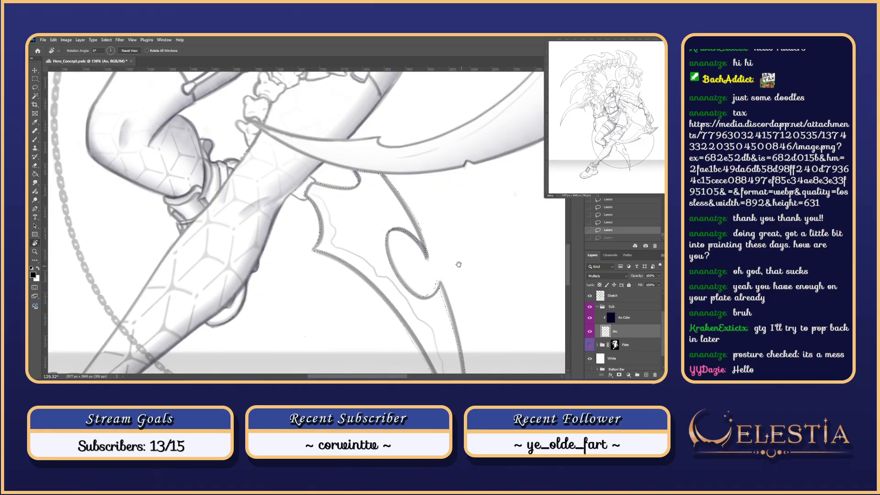
- Refine the downward blade's selection along its outer edge, from the overlapping curved blade to the hooked notch, adding and subtracting lasso areas
left_click_drag(484, 312, 352, 269)
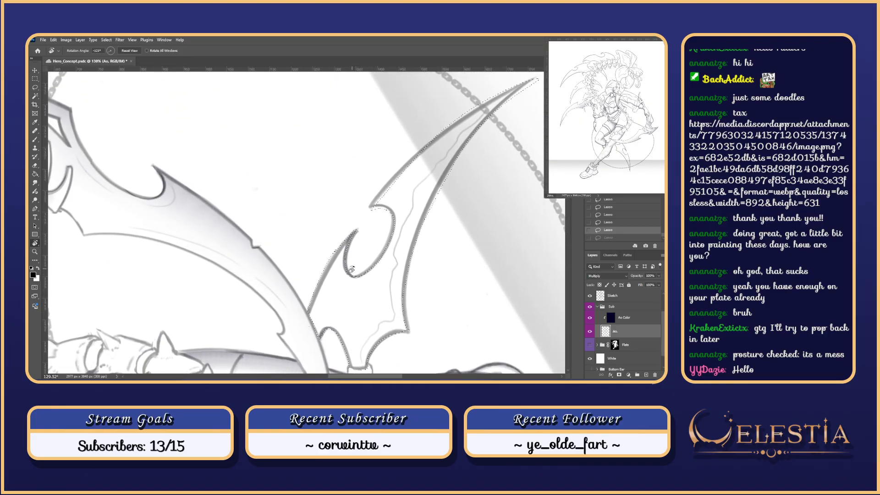
key("l")
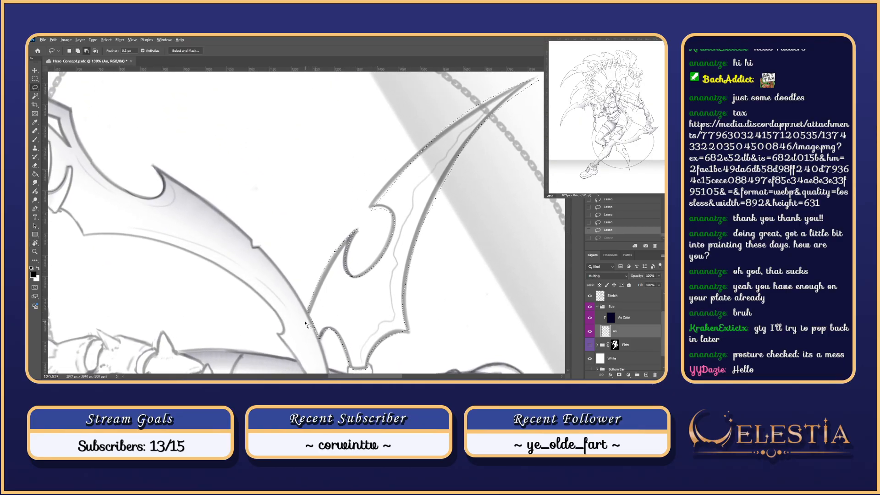
left_click_drag(306, 323, 314, 334)
key("shift")
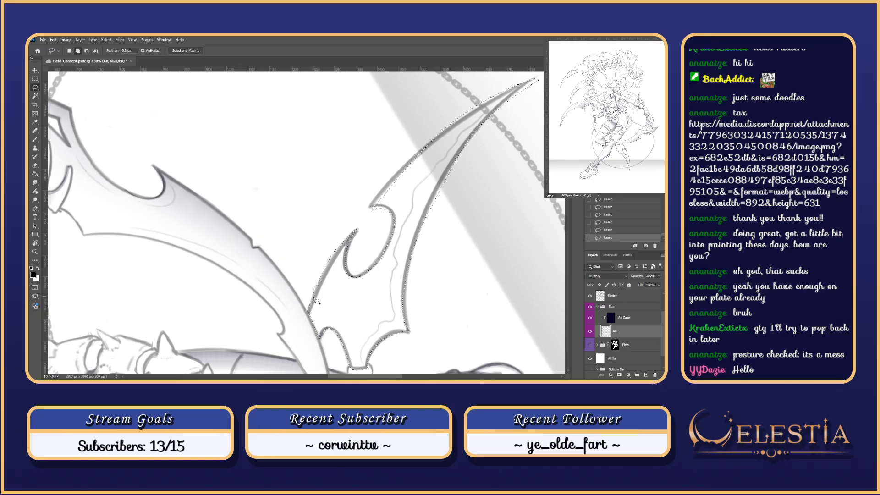
key("alt")
mouse_move(308, 313)
left_mouse_down()
mouse_move(340, 239)
mouse_move(309, 304)
left_mouse_up()
key("shift")
mouse_move(309, 315)
left_mouse_down()
mouse_move(355, 232)
mouse_move(335, 267)
left_mouse_up()
left_click_drag(311, 308, 330, 257)
key("alt")
left_click_drag(310, 309, 308, 282)
mouse_move(339, 250)
left_mouse_down()
mouse_move(356, 230)
mouse_move(347, 270)
mouse_move(352, 285)
mouse_move(343, 262)
mouse_move(348, 276)
mouse_move(346, 247)
mouse_move(356, 237)
mouse_move(351, 266)
left_mouse_up()
left_click(611, 231)
- Undo the last two lasso edits around the downward blade's hooked notch
key("r")
left_click_drag(472, 271, 257, 284)
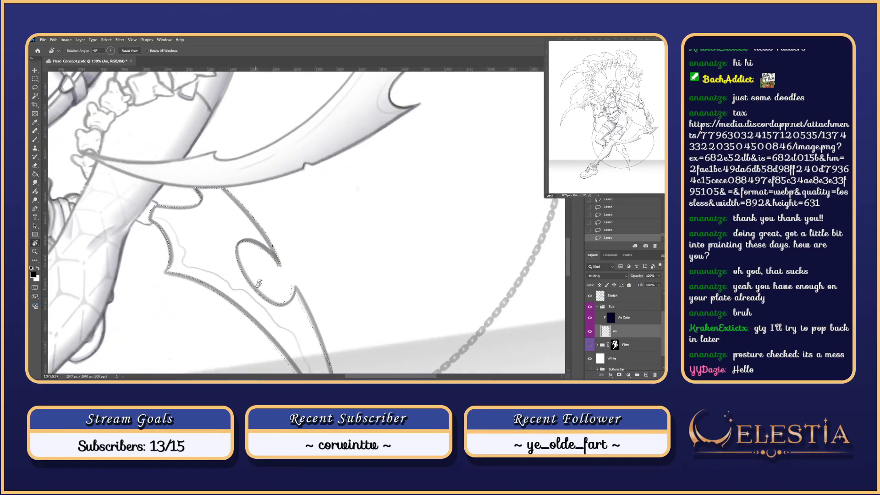
left_click_drag(276, 252, 289, 232)
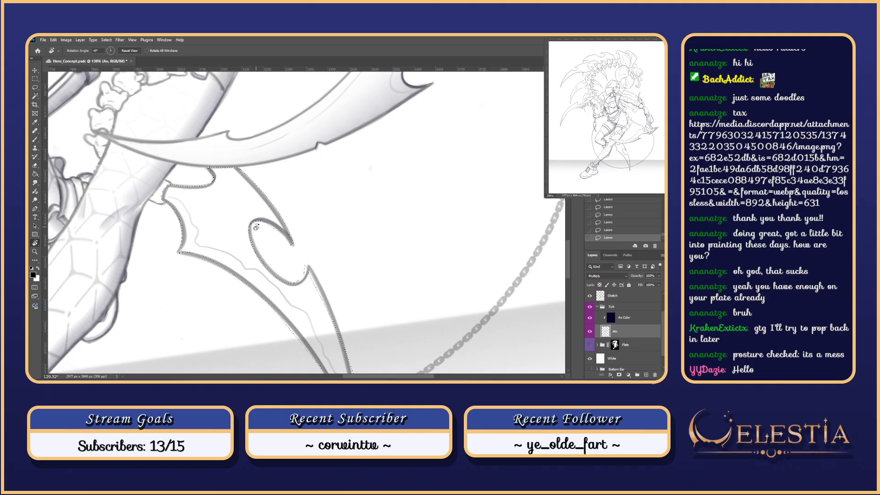
key("l")
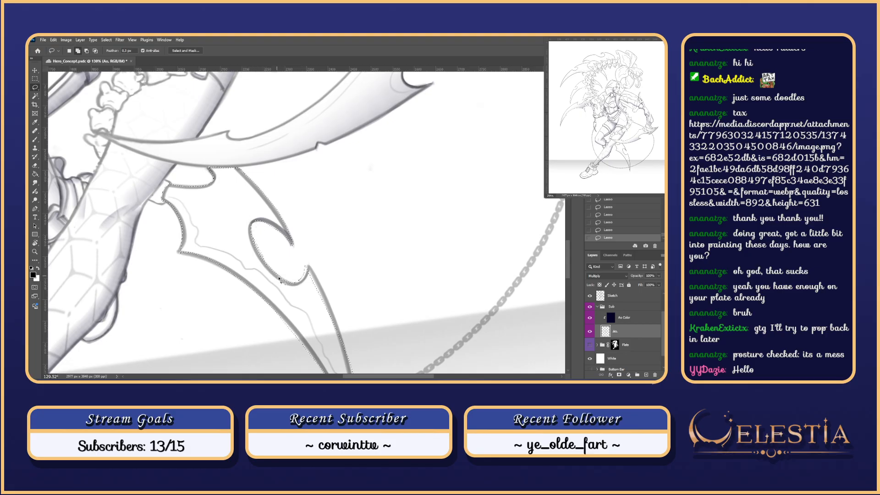
key("ctrl+z")
key("ctrl+z")
- Refine the downward blade's selection along the inside of the hooked notch and at the spike below it
key("r")
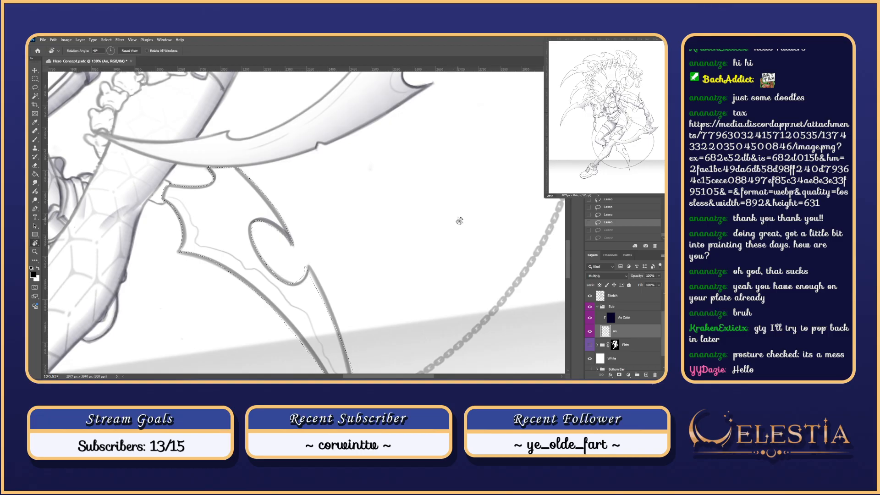
mouse_move(457, 234)
left_mouse_down()
mouse_move(364, 313)
mouse_move(369, 291)
left_mouse_up()
left_click_drag(338, 262, 363, 281)
key("l")
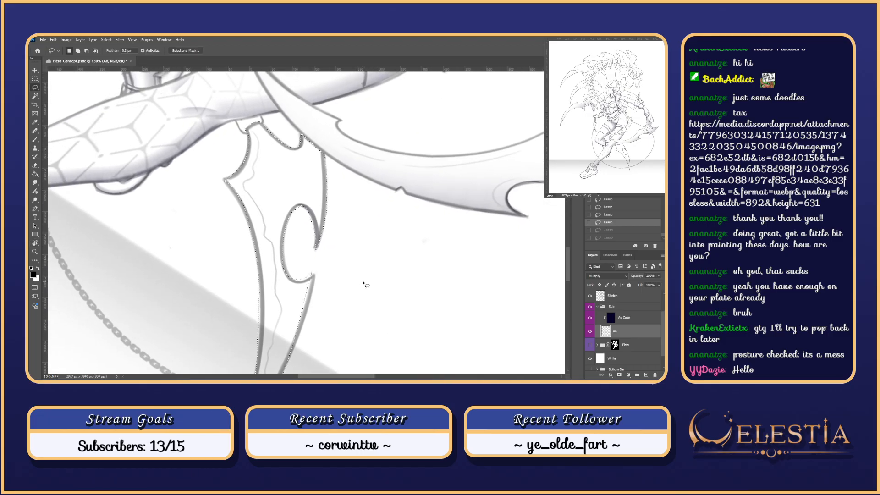
mouse_move(285, 259)
left_mouse_down()
mouse_move(288, 247)
mouse_move(290, 272)
mouse_move(290, 253)
left_mouse_up()
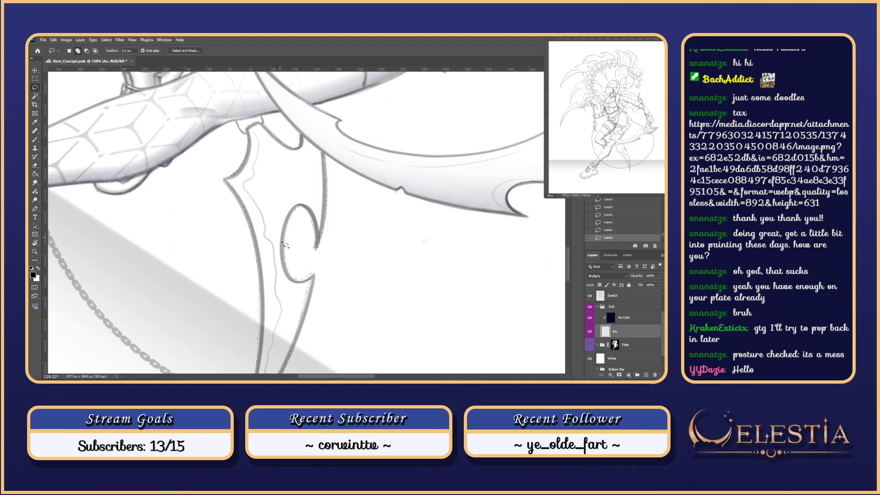
key("alt")
left_click_drag(314, 269, 315, 291)
key("r")
mouse_move(357, 268)
left_mouse_down()
mouse_move(377, 229)
mouse_move(321, 213)
left_mouse_up()
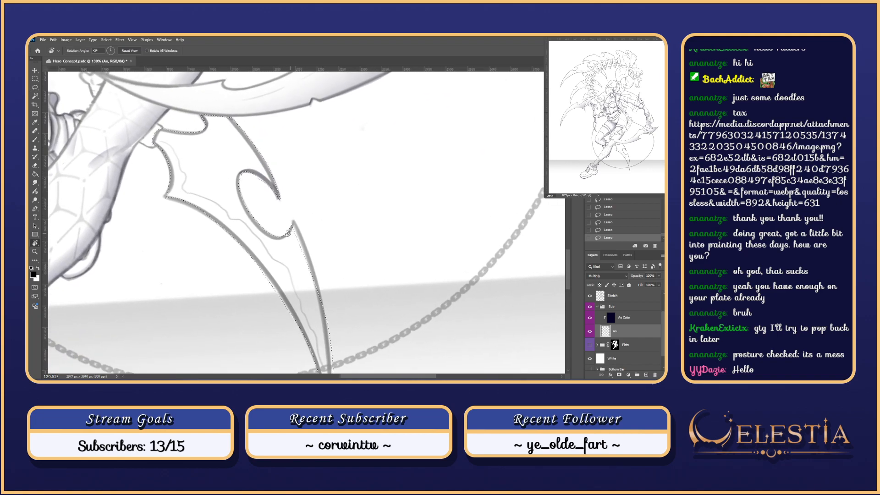
key("l")
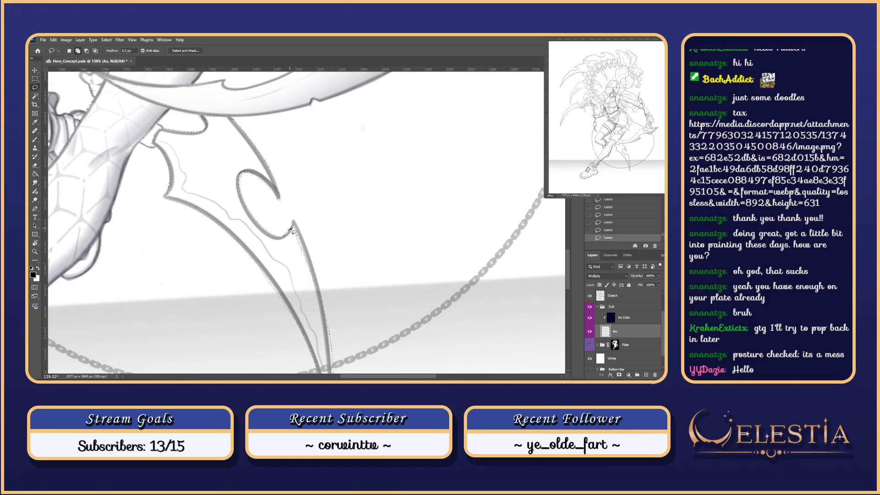
left_click_drag(370, 318, 351, 240)
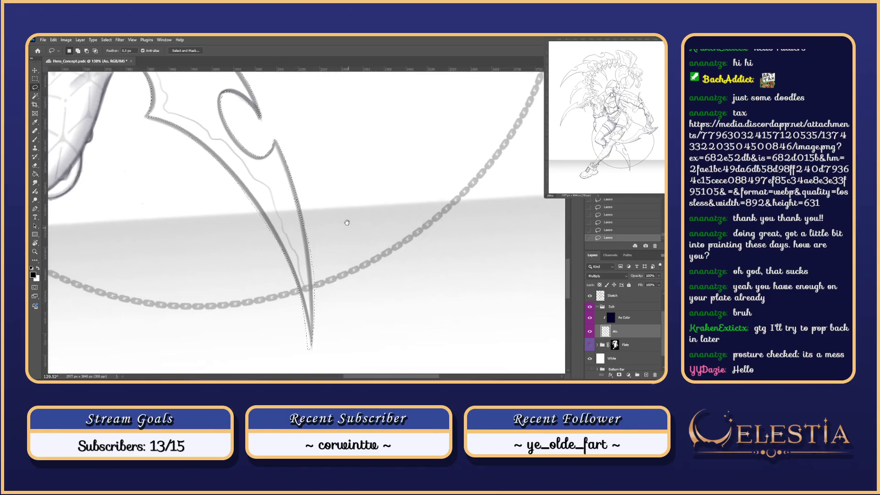
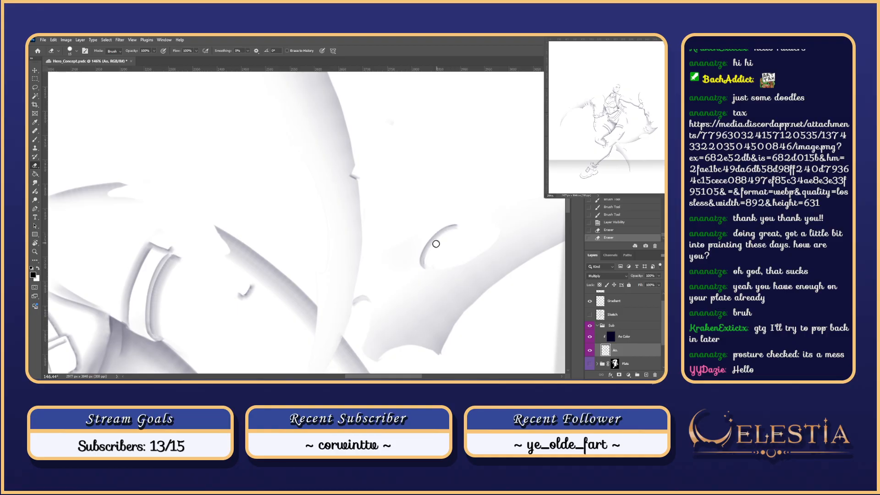
- Erase stray shading at the curved blade's hooked notch and at the small nick along its lower edge
left_click_drag(462, 225, 466, 216)
scroll(467, 218, "left", 6)
scroll(467, 219, "up", 5)
scroll(467, 219, "down", 5)
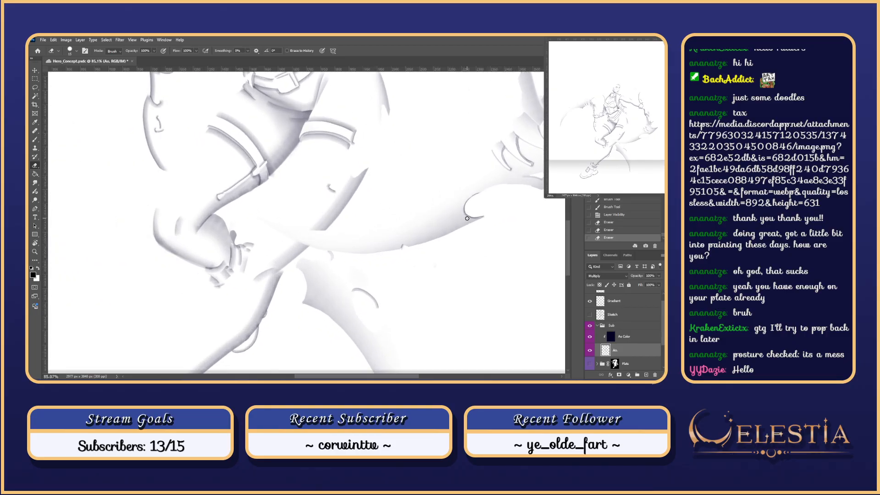
left_click_drag(401, 250, 406, 248)
scroll(408, 247, "down", 8)
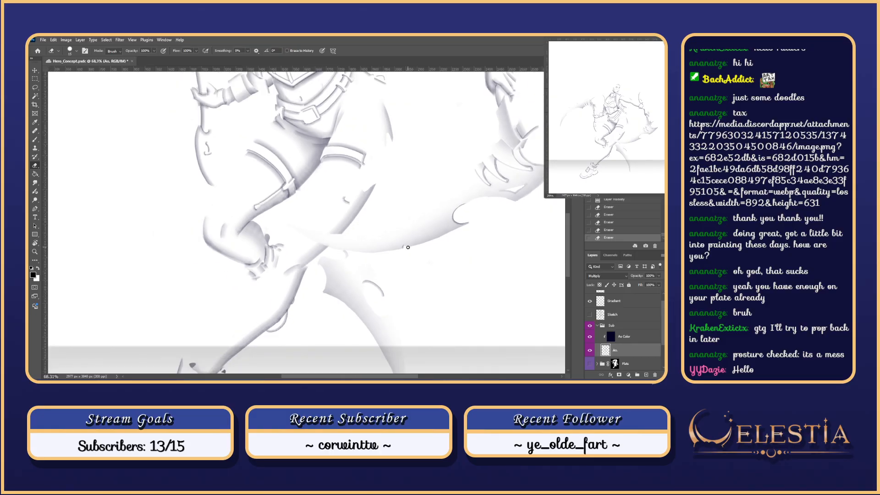
scroll(407, 247, "up", 5)
scroll(440, 261, "down", 2)
scroll(439, 261, "left", 2)
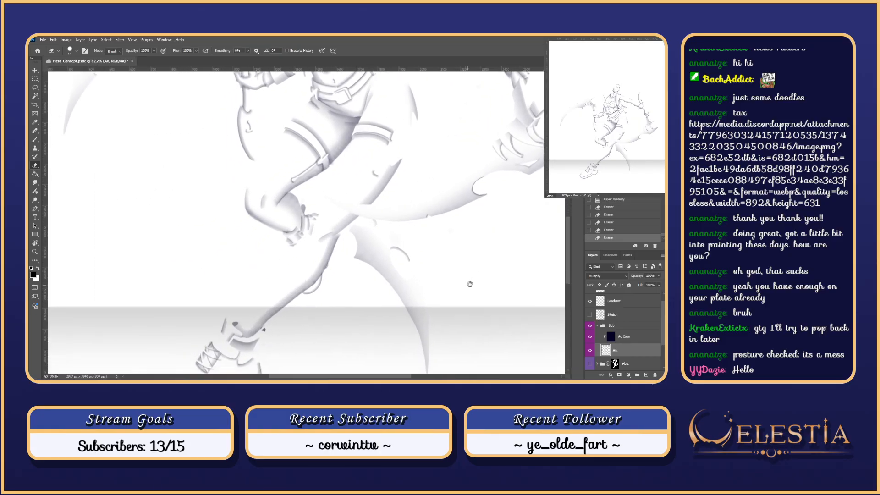
- Show the Sketch layer over the shading and switch to the Brush
left_click(590, 314)
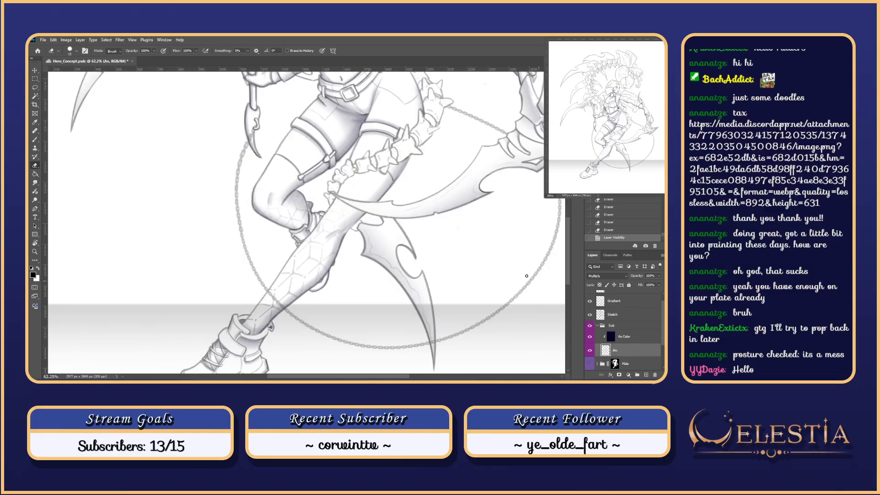
scroll(463, 294, "up", 2)
scroll(462, 293, "left", 2)
key("b")
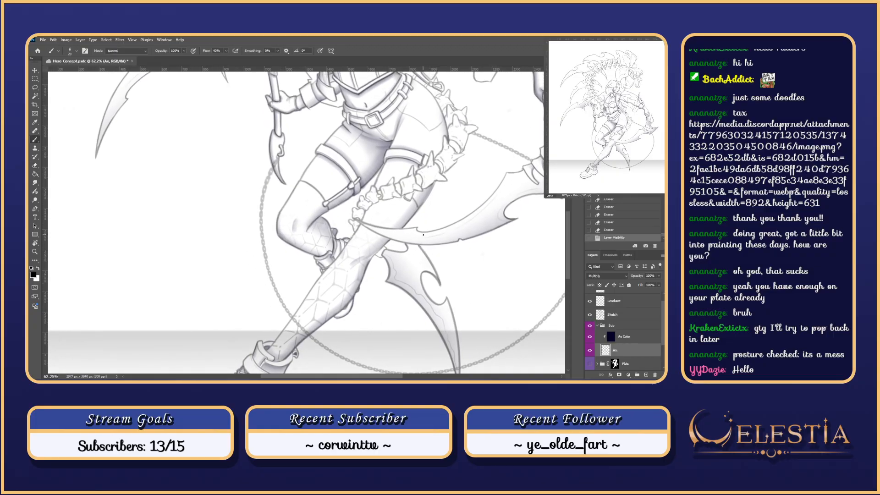
- Brush a small shadow on the connector at the downward blade's base beside the leg, comparing the result with and without it
scroll(422, 251, "up", 6)
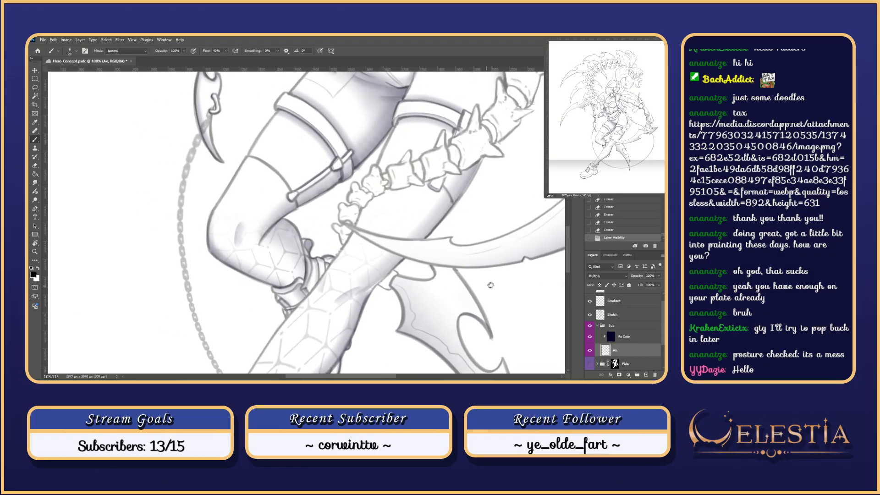
left_click(389, 300)
key("ctrl+z")
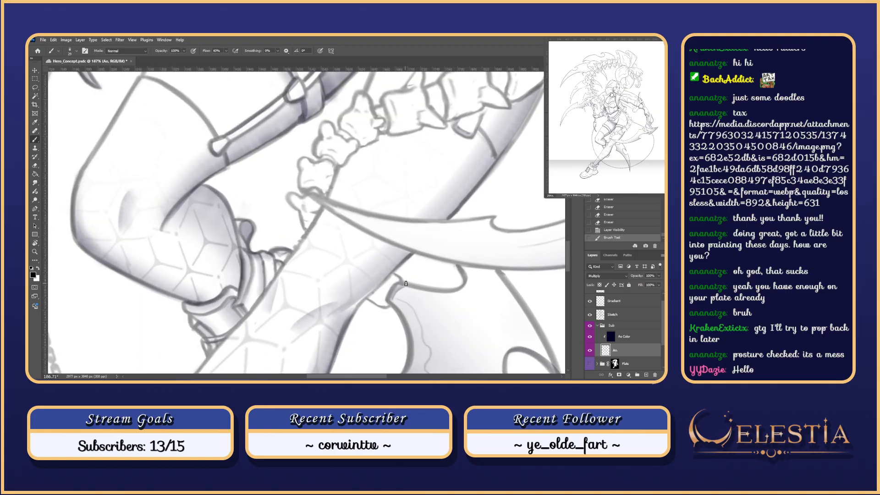
key("ctrl+shift+z")
key("ctrl+z")
key("ctrl+shift+z")
key("ctrl+z")
key("ctrl+shift+z")
key("ctrl+z")
key("ctrl+shift+z")
key("ctrl+z")
key("ctrl+shift+z")
- Add a second shadow stroke on the blade's base connector and check the shading with the Sketch layer temporarily hidden
left_click(384, 306)
key("ctrl+z")
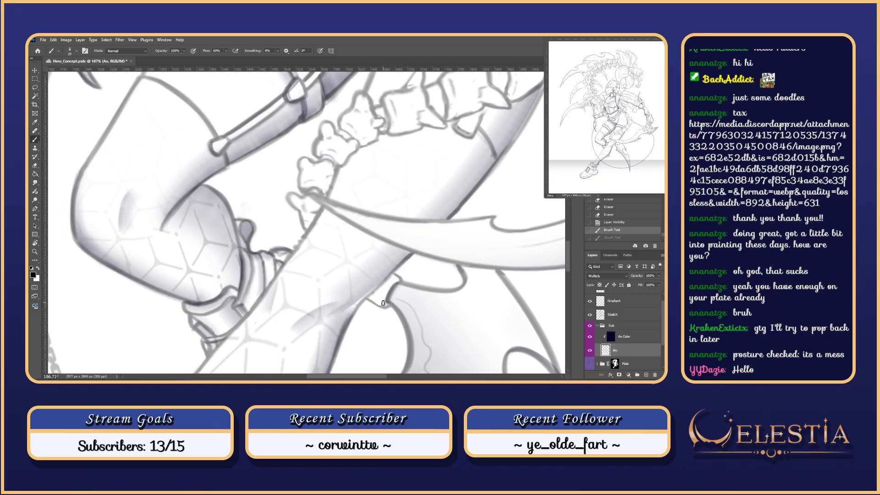
key("ctrl+shift+z")
key("ctrl+z")
key("ctrl+shift+z")
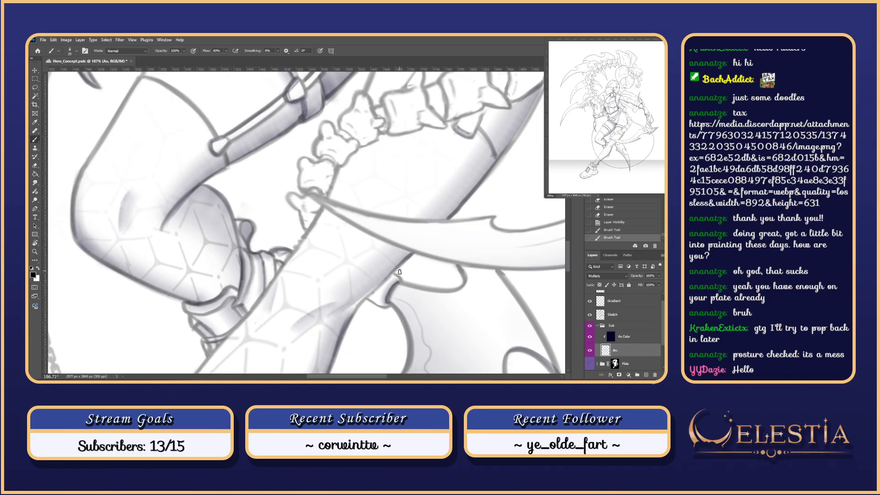
left_click(590, 314)
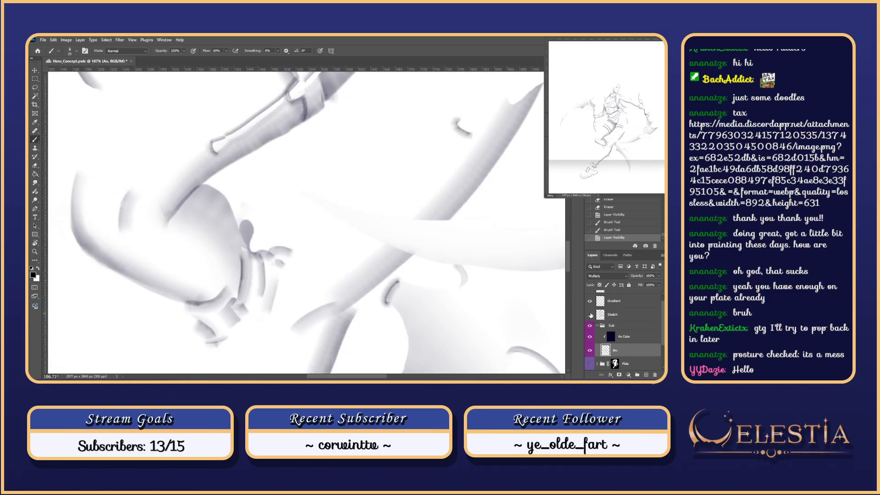
left_click(589, 314)
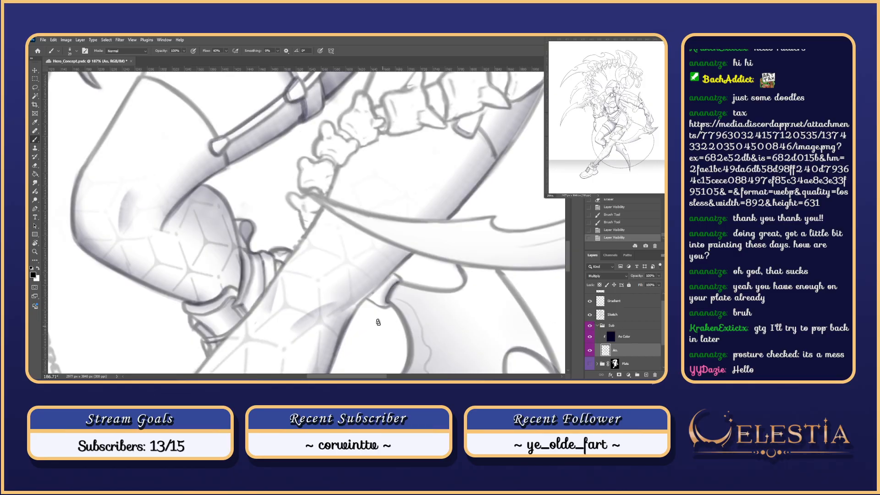
- Brush another shadow on the blade's base connector, comparing it with and without the stroke and with the Sketch layer briefly hidden
left_click_drag(394, 291, 372, 300)
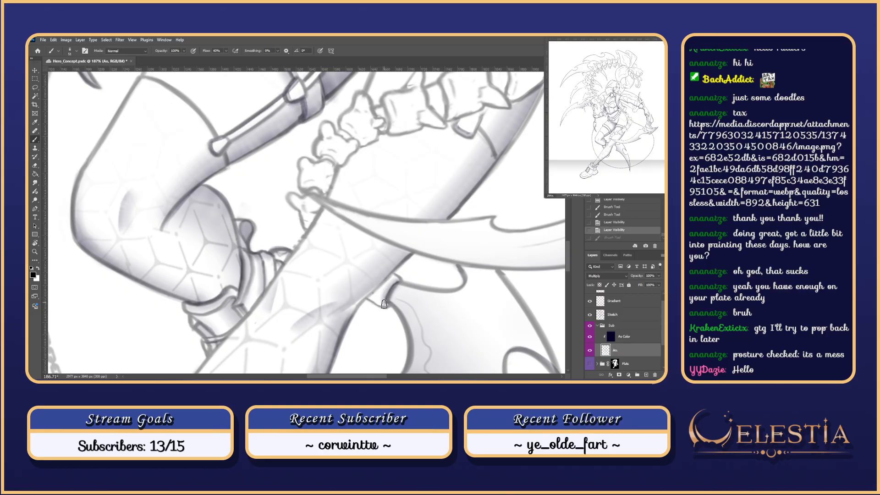
key("ctrl+z")
key("ctrl+shift+z")
key("ctrl+z")
key("ctrl+shift+z")
key("ctrl+z")
key("ctrl+shift+z")
key("ctrl+z")
key("ctrl+shift+z")
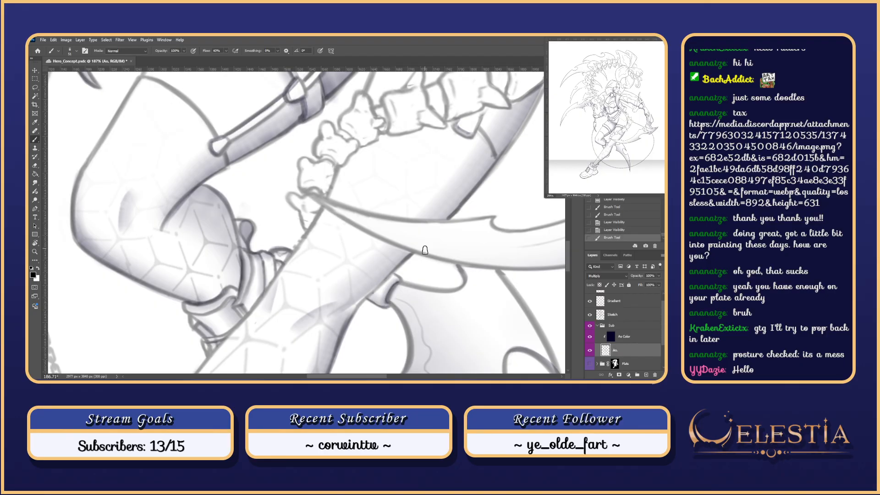
left_click(590, 315)
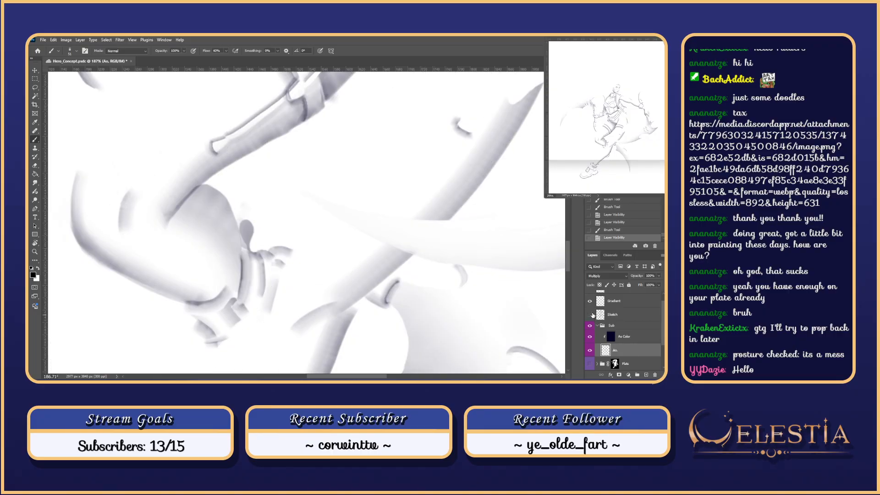
left_click(590, 314)
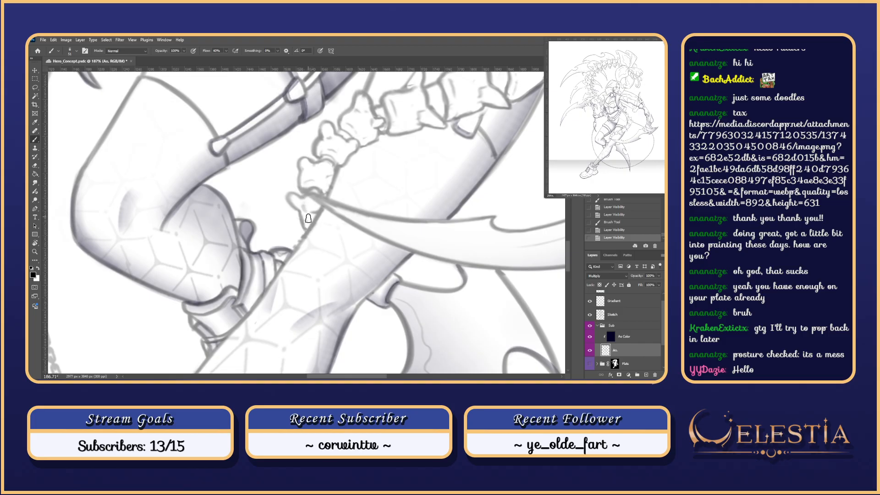
key("ctrl+z")
mouse_move(308, 229)
left_mouse_down()
mouse_move(472, 342)
mouse_move(370, 279)
mouse_move(367, 286)
mouse_move(385, 259)
mouse_move(352, 240)
mouse_move(366, 284)
left_mouse_up()
key("ctrl+shift+z")
key("ctrl+z")
- Lasso the lowest vertebra of the spine chain beside the leg and brush soft shading inside the selection, undoing unwanted strokes
key("l")
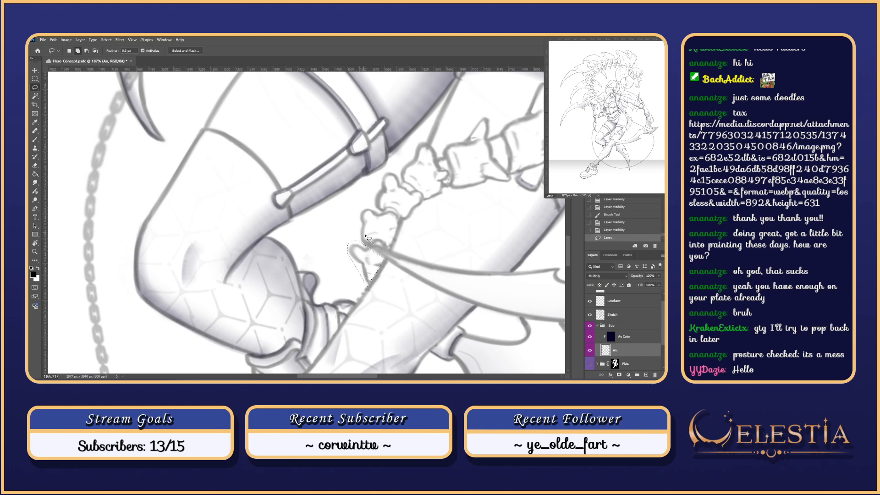
mouse_move(365, 247)
left_mouse_down()
mouse_move(393, 260)
mouse_move(360, 278)
mouse_move(370, 290)
mouse_move(379, 265)
mouse_move(370, 290)
left_mouse_up()
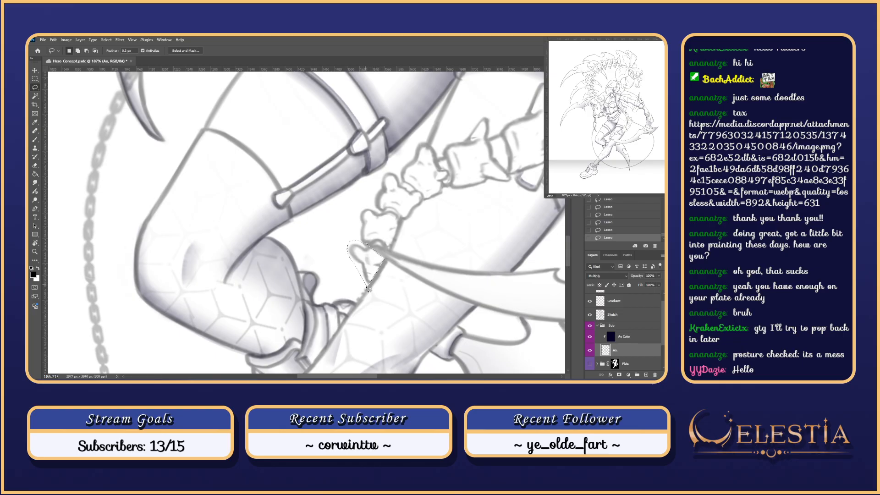
key("b")
mouse_move(379, 261)
left_mouse_down()
mouse_move(359, 298)
mouse_move(369, 276)
mouse_move(408, 257)
mouse_move(400, 285)
mouse_move(362, 274)
mouse_move(384, 265)
mouse_move(370, 285)
mouse_move(381, 280)
mouse_move(370, 251)
mouse_move(361, 272)
mouse_move(391, 278)
mouse_move(370, 282)
mouse_move(364, 273)
mouse_move(389, 271)
mouse_move(375, 275)
mouse_move(365, 250)
mouse_move(374, 274)
mouse_move(366, 274)
mouse_move(378, 270)
mouse_move(364, 287)
mouse_move(362, 268)
mouse_move(385, 267)
mouse_move(359, 264)
mouse_move(364, 273)
mouse_move(379, 265)
mouse_move(364, 270)
mouse_move(383, 267)
mouse_move(374, 274)
mouse_move(379, 289)
mouse_move(366, 267)
mouse_move(381, 280)
mouse_move(368, 271)
mouse_move(382, 272)
mouse_move(362, 267)
mouse_move(385, 267)
mouse_move(365, 274)
mouse_move(382, 278)
mouse_move(362, 279)
left_mouse_up()
key("ctrl+z")
key("ctrl+z")
key("ctrl+z")
key("ctrl+z")
key("ctrl+z")
key("ctrl+z")
key("ctrl+z")
key("ctrl+z")
key("ctrl+z")
key("ctrl+z")
key("ctrl+z")
key("ctrl+z")
key("ctrl+z")
key("ctrl+z")
key("ctrl+z")
- Erase stray shading around the lowest vertebra and check it with the Sketch layer briefly hidden
key("e")
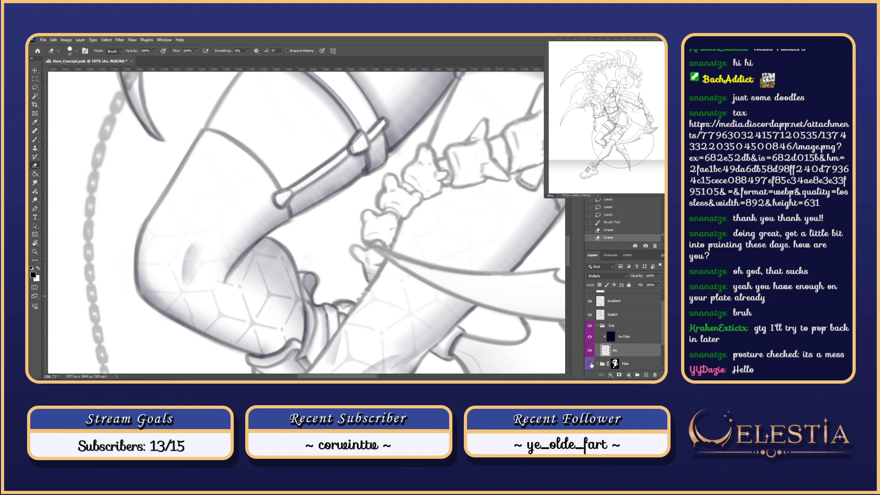
left_click(589, 315)
left_click(589, 314)
- Brush small shadows where the lowest vertebra's knob joins its body, redoing unsatisfying strokes, and hide the Sketch layer
key("b")
left_click_drag(355, 253, 362, 255)
key("ctrl+z")
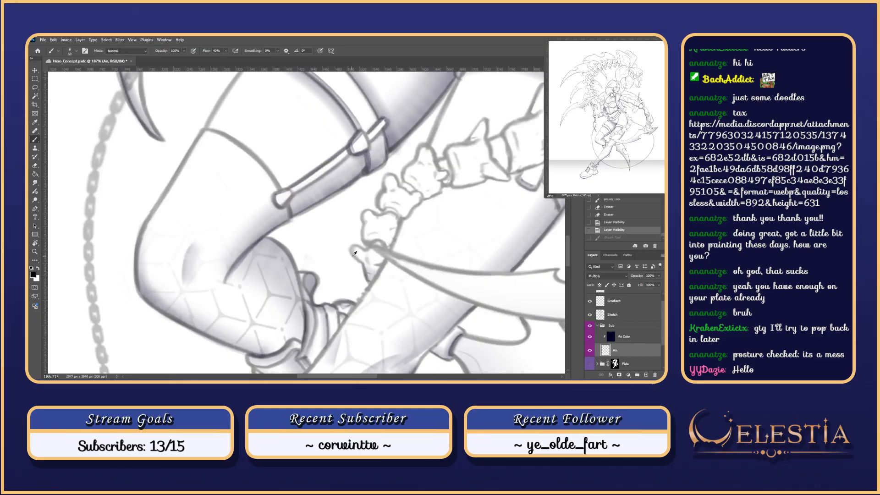
mouse_move(363, 260)
left_mouse_down()
mouse_move(352, 247)
mouse_move(363, 261)
left_mouse_up()
key("ctrl+z")
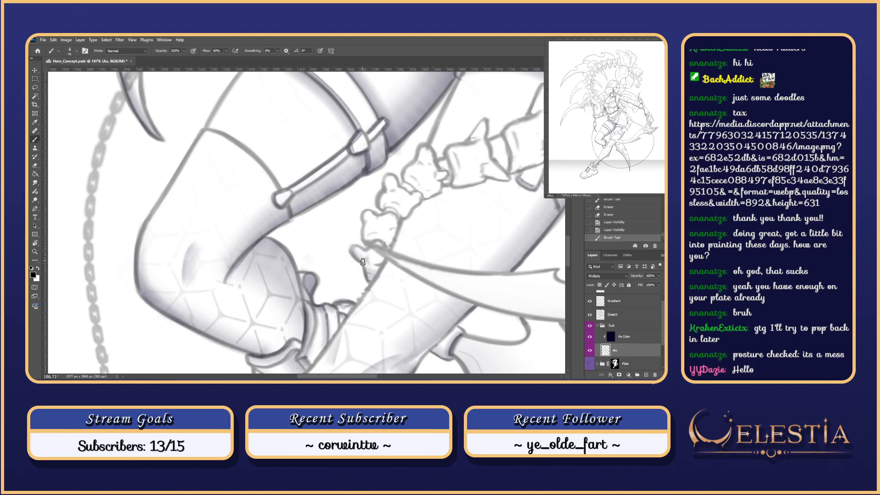
key("ctrl+z")
right_click(362, 261, "alt")
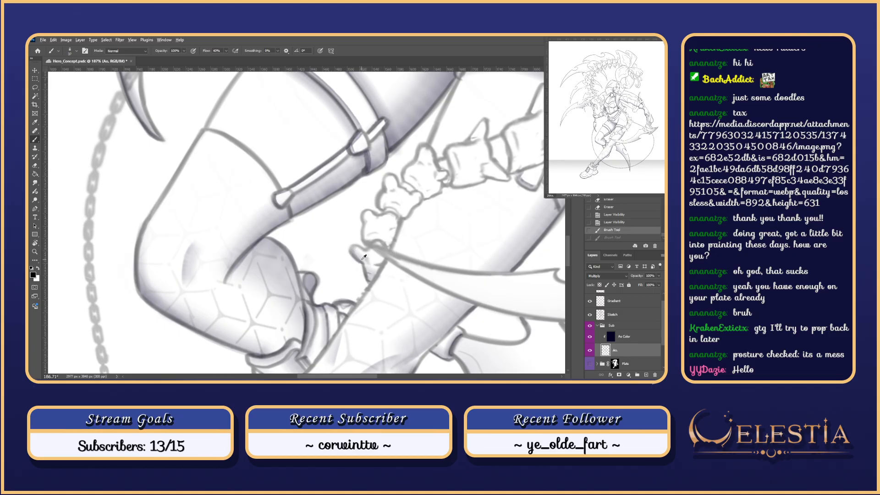
key("ctrl+z")
mouse_move(361, 260)
left_mouse_down()
mouse_move(366, 250)
mouse_move(368, 259)
left_mouse_up()
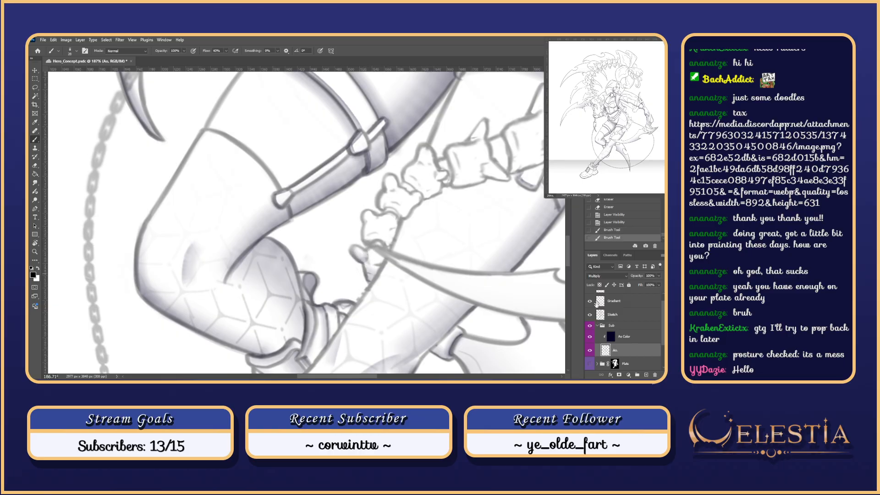
left_click(590, 315)
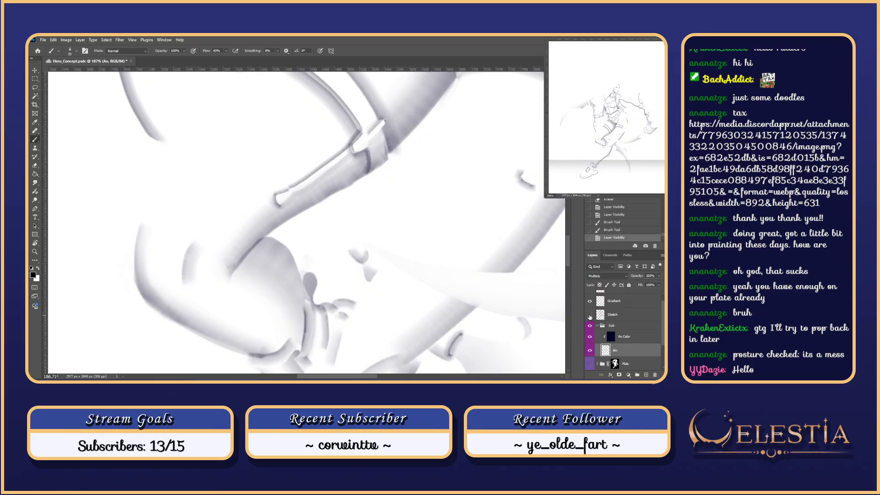
- Rework the shadow stroke beneath the lowest vertebra's knob while the Sketch layer is hidden
key("ctrl+z")
mouse_move(365, 265)
left_mouse_down()
mouse_move(369, 250)
mouse_move(366, 265)
left_mouse_up()
key("ctrl+z")
key("ctrl+z")
key("ctrl+z")
key("ctrl+z")
key("ctrl+z")
key("ctrl+z")
key("ctrl+z")
scroll(402, 325, "down", 6)
scroll(405, 317, "up", 5)
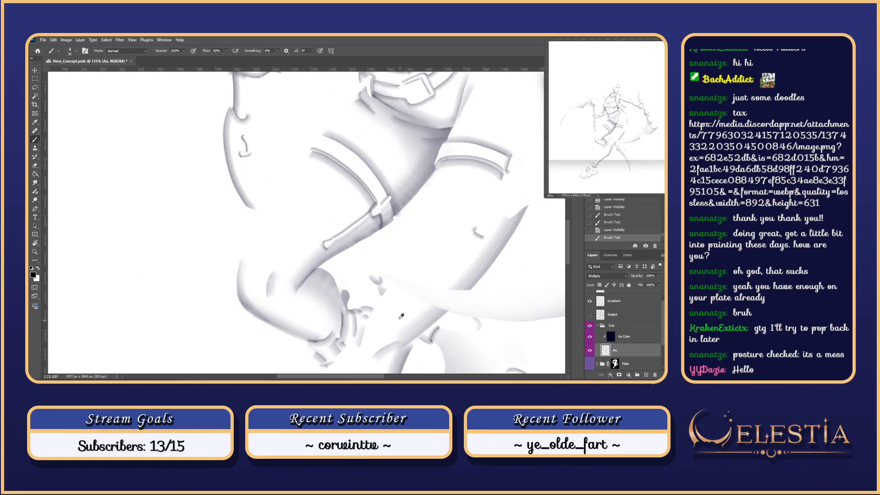
- Erase excess shading around the lowest vertebra's knob and show the Sketch layer again
key("e")
left_click_drag(368, 264, 366, 257)
key("ctrl+z")
right_click(368, 252)
left_click(487, 301)
left_click_drag(382, 219, 383, 220)
right_click(398, 221)
left_click_drag(364, 258, 368, 242)
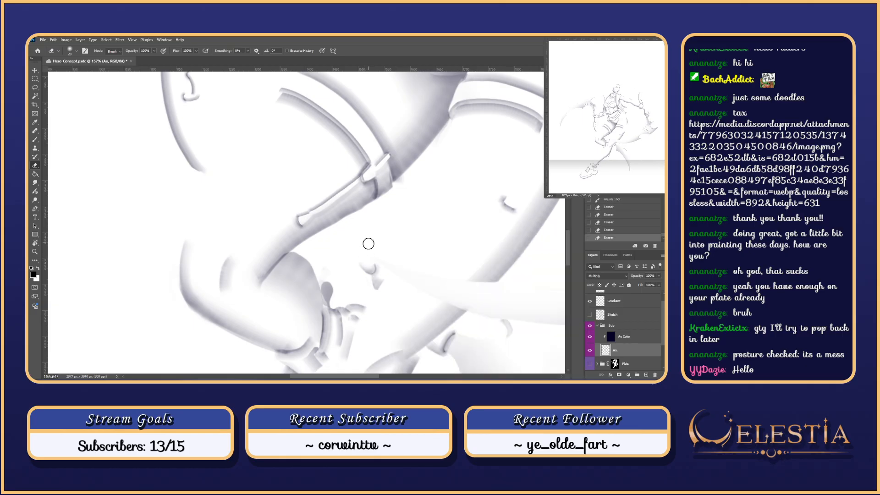
scroll(372, 260, "down", 1)
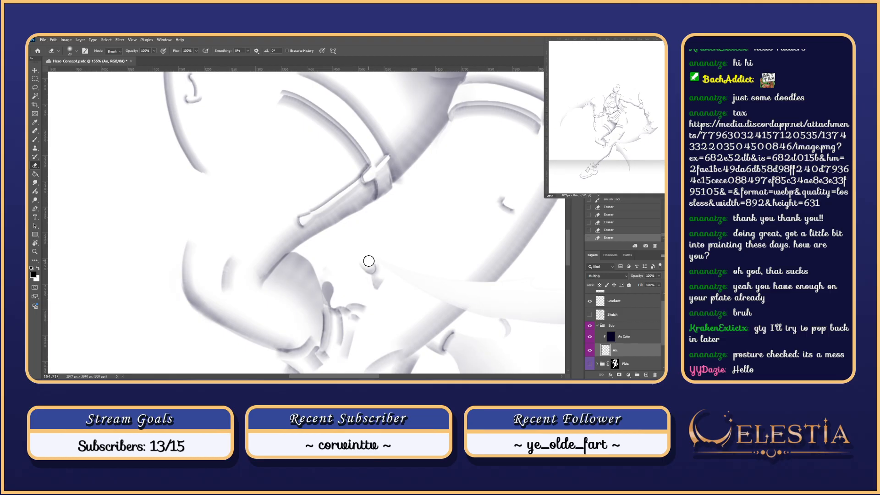
left_click(589, 315)
left_click(589, 315)
left_click(589, 315)
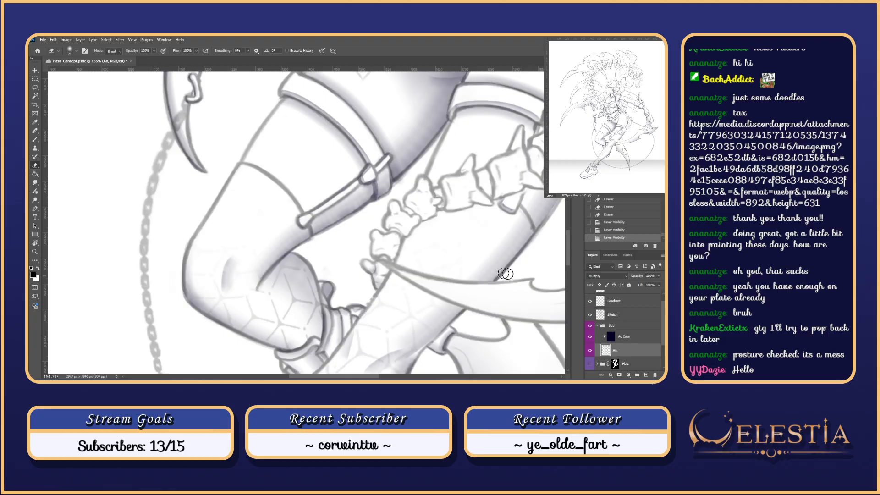
- Brush a small shadow on the lowest vertebra by the blade tip and check it with the Sketch layer briefly hidden
left_click_drag(383, 267, 405, 278)
key("b")
left_click(410, 283)
key("ctrl+z")
left_click(402, 276)
key("ctrl+z")
scroll(413, 279, "down", 1)
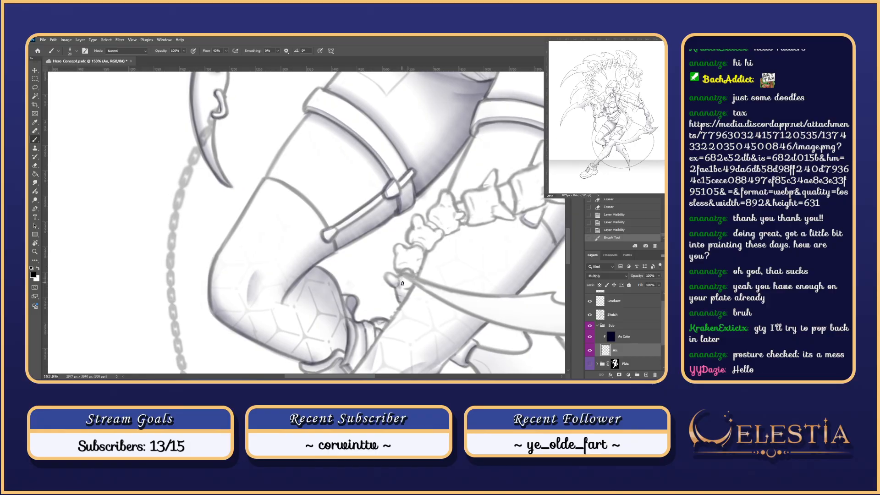
scroll(400, 277, "down", 1)
left_click(400, 277)
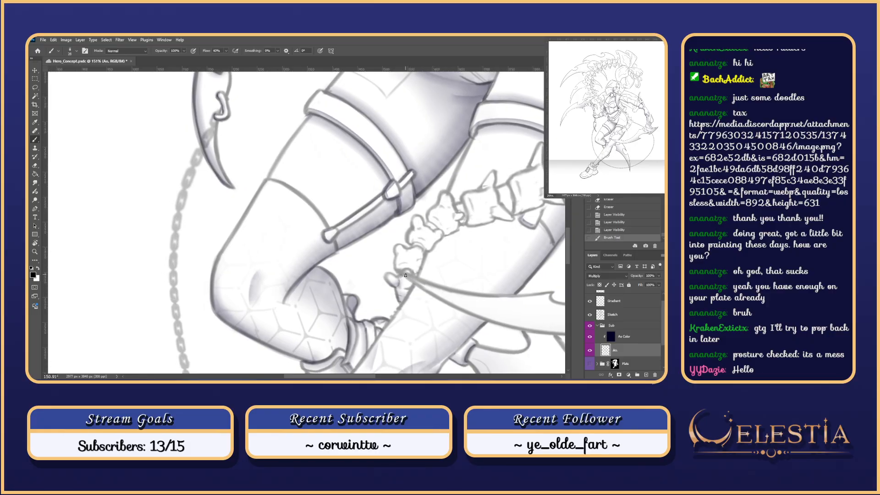
scroll(400, 280, "down", 1)
left_click(589, 315)
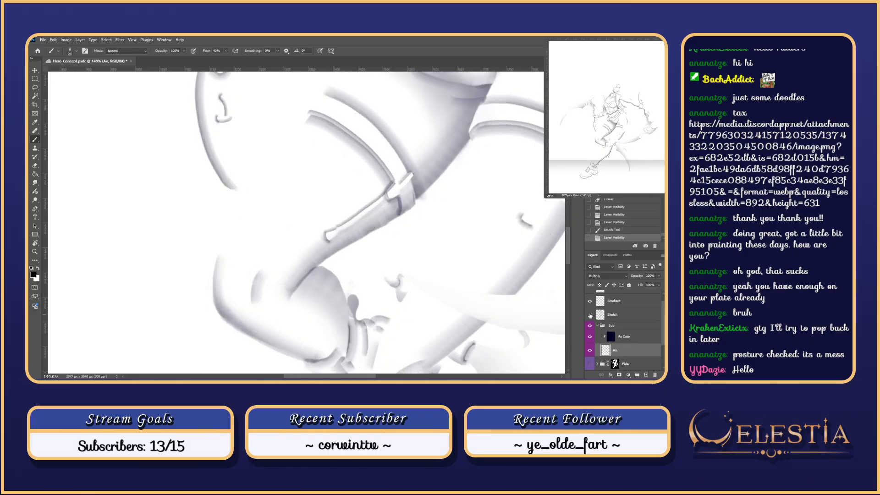
left_click(589, 315)
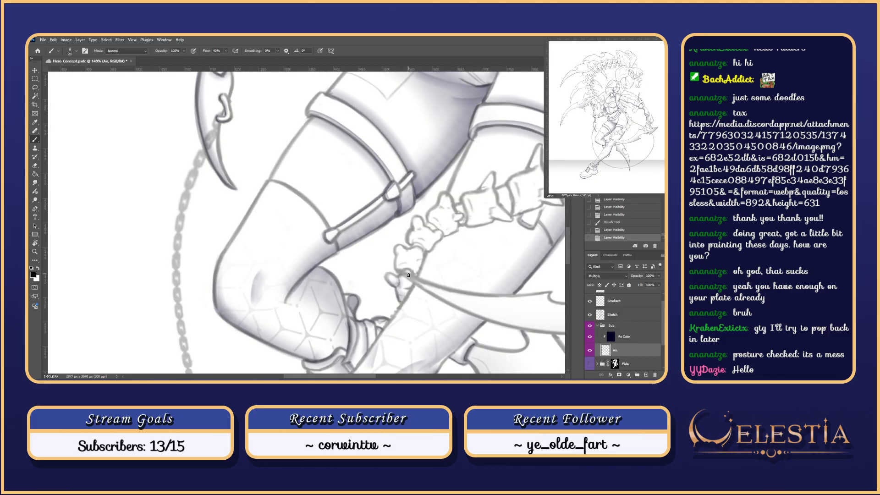
key("ctrl+z")
mouse_move(415, 275)
left_mouse_down()
mouse_move(407, 271)
mouse_move(411, 276)
left_mouse_up()
key("ctrl+d")
key("ctrl+z")
- Lasso the second-lowest vertebra above the blade tip, refining the selection along its curved lower edge
key("l")
mouse_move(396, 270)
left_mouse_down()
mouse_move(390, 249)
mouse_move(416, 247)
mouse_move(427, 262)
mouse_move(419, 278)
mouse_move(430, 256)
mouse_move(424, 268)
mouse_move(394, 267)
left_mouse_up()
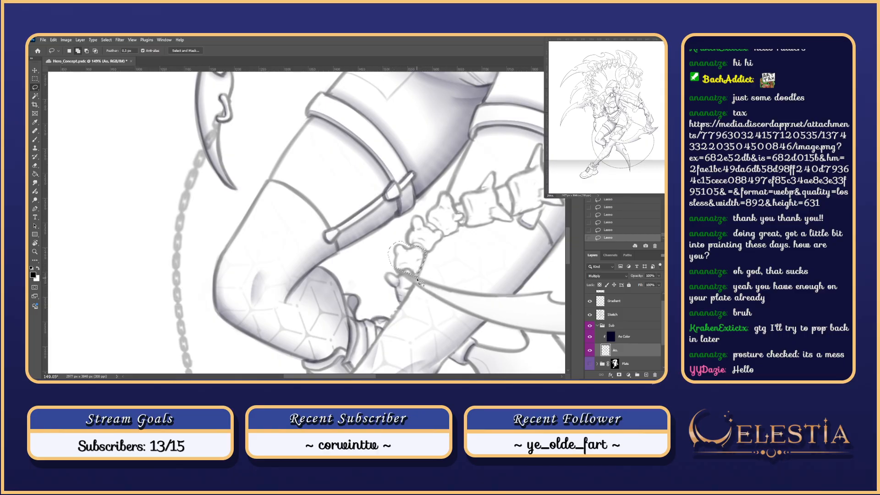
key("alt")
- Brush an arched shadow along the selected vertebra's lower edge and check it with the Sketch layer briefly hidden
key("b")
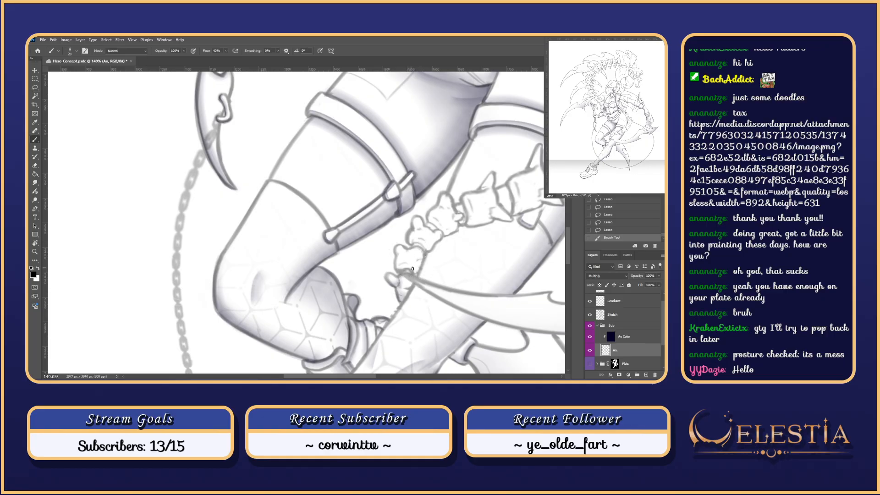
scroll(426, 267, "up", 5)
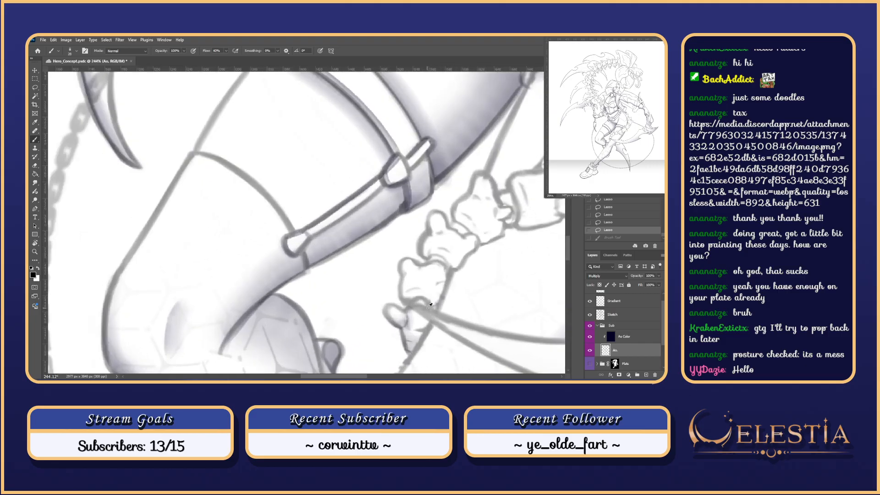
key("ctrl+z")
left_click_drag(430, 306, 412, 304)
key("ctrl+z")
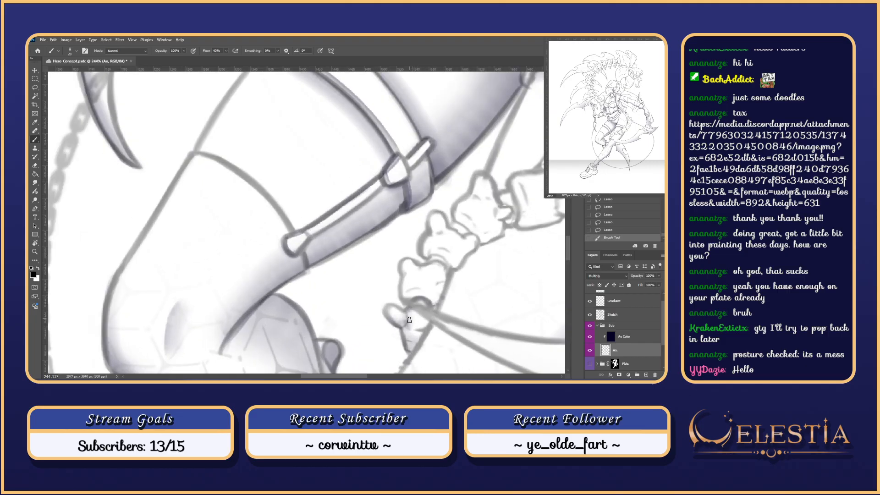
left_click(590, 315)
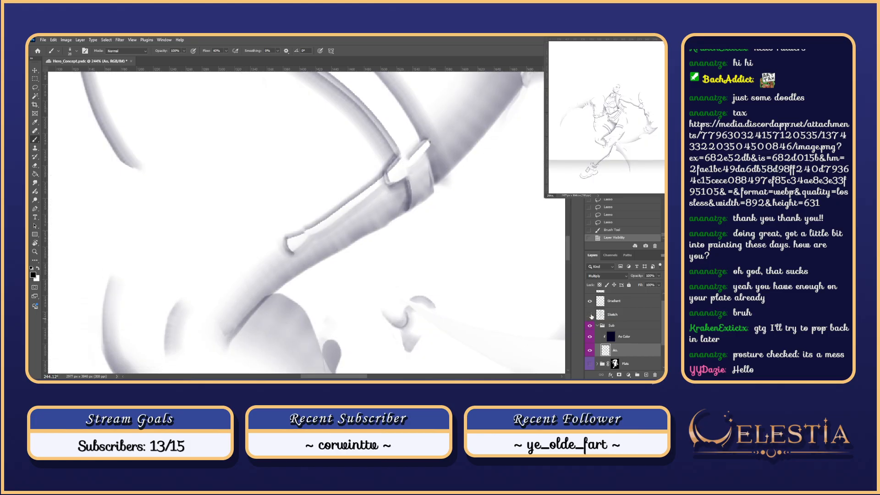
left_click(590, 315)
scroll(412, 266, "up", 2)
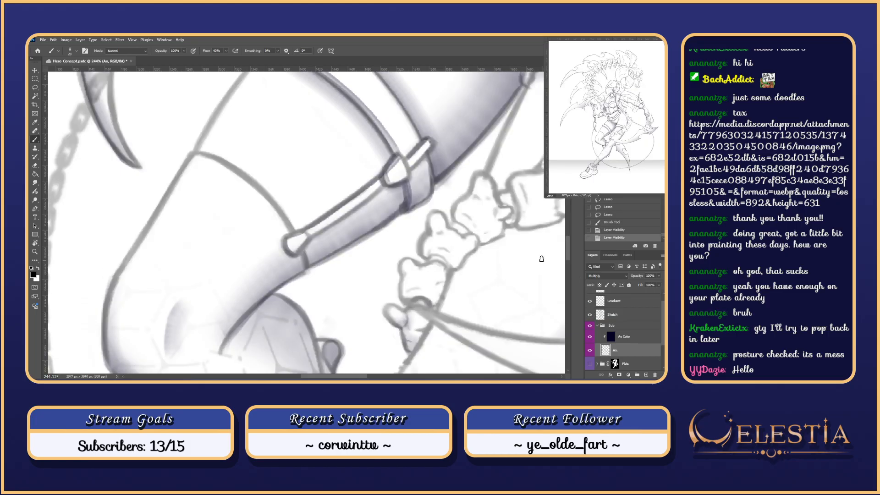
- Soften and widen the shading above the second-lowest vertebra's lower edge, undoing unwanted strokes, and check it without the Sketch layer
key("ctrl+d")
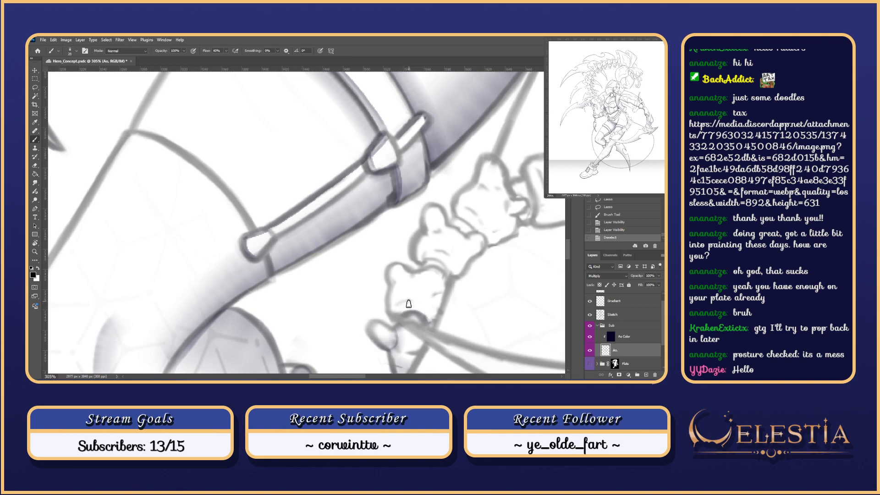
key("ctrl+z")
left_click_drag(408, 304, 427, 319)
scroll(414, 327, "down", 1)
key("ctrl+z")
key("ctrl+z")
scroll(411, 329, "down", 1)
key("ctrl+z")
key("ctrl+z")
key("ctrl+z")
key("ctrl+z")
key("ctrl+z")
key("ctrl+z")
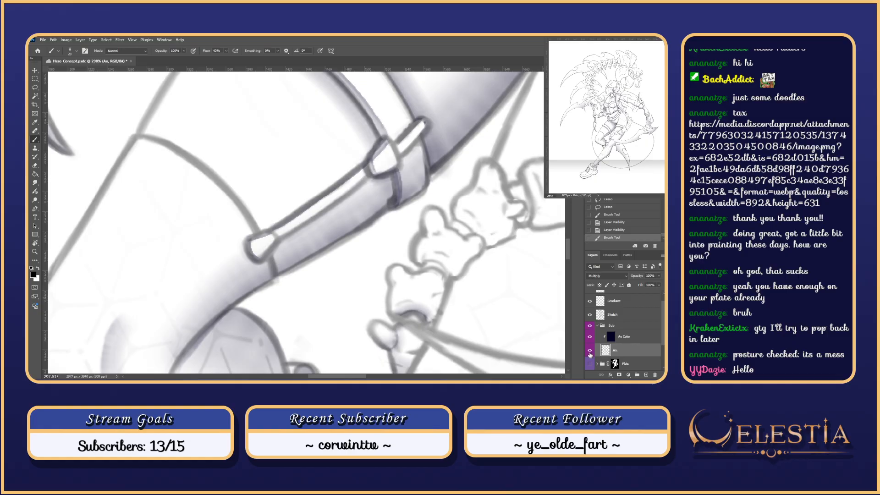
left_click(590, 314)
left_click(590, 314)
- Brush further shading across the lower part of the second-lowest vertebra and check it with the Sketch layer briefly hidden
key("ctrl+z")
mouse_move(389, 304)
left_mouse_down()
mouse_move(431, 300)
mouse_move(392, 303)
mouse_move(439, 308)
mouse_move(391, 306)
mouse_move(425, 305)
mouse_move(418, 313)
mouse_move(392, 308)
mouse_move(425, 298)
mouse_move(415, 315)
mouse_move(392, 308)
mouse_move(411, 298)
mouse_move(431, 312)
mouse_move(422, 317)
mouse_move(389, 310)
mouse_move(425, 297)
mouse_move(390, 313)
mouse_move(415, 299)
mouse_move(422, 312)
mouse_move(391, 311)
mouse_move(434, 315)
mouse_move(389, 312)
mouse_move(423, 302)
mouse_move(423, 328)
mouse_move(387, 312)
mouse_move(434, 302)
left_mouse_up()
key("ctrl+z")
key("ctrl+z")
key("ctrl+z")
key("ctrl+z")
key("ctrl+z")
key("ctrl+z")
key("ctrl+z")
key("ctrl+z")
left_click(589, 314)
left_click(589, 315)
- Brush a small shadow at the second-lowest vertebra's upper-left knob, redoing unsatisfying strokes
key("ctrl+z")
key("ctrl+z")
key("ctrl+shift+z")
key("ctrl+shift+z")
left_click_drag(392, 291, 405, 278)
key("ctrl+z")
key("ctrl+z")
key("ctrl+z")
mouse_move(413, 280)
left_mouse_down()
mouse_move(403, 288)
mouse_move(412, 276)
mouse_move(372, 276)
mouse_move(399, 272)
left_mouse_up()
key("ctrl+z")
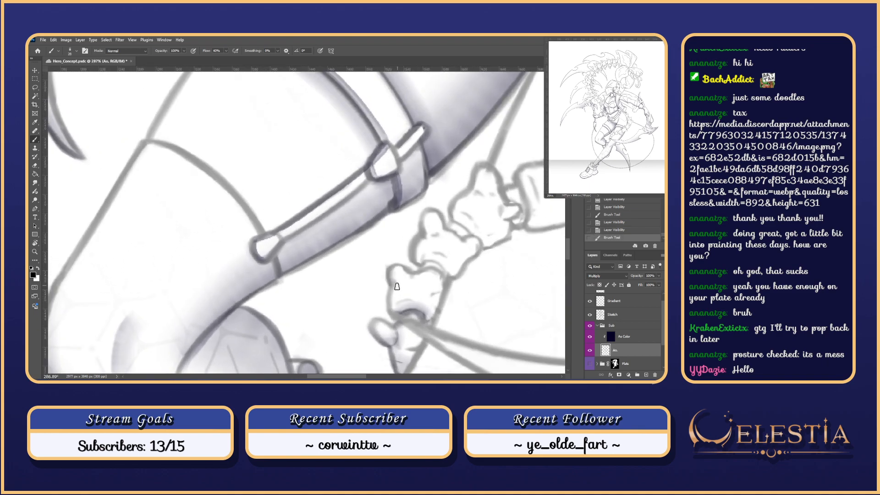
- Extend the shading down the second-lowest vertebra's left edge and check it with the Sketch layer briefly hidden
left_click_drag(390, 273, 395, 318)
key("ctrl+z")
key("ctrl+z")
key("ctrl+z")
left_click(588, 314)
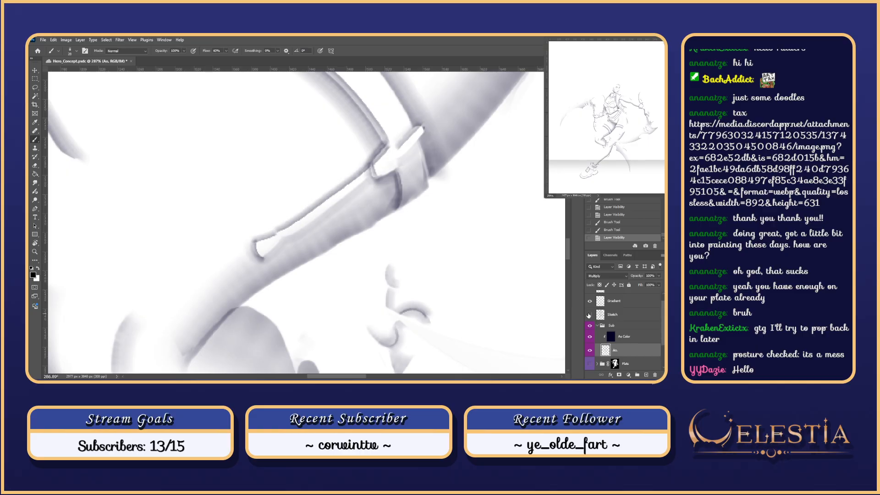
left_click(588, 315)
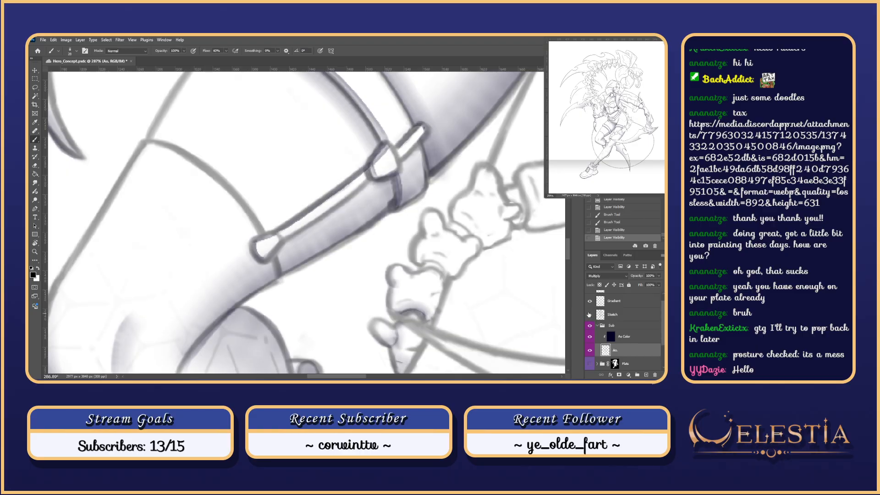
- Shade the second-lowest vertebra's right edge, undoing unwanted strokes, and check it with the Sketch layer briefly hidden
mouse_move(442, 286)
left_mouse_down()
mouse_move(429, 314)
mouse_move(437, 295)
left_mouse_up()
key("ctrl+z")
key("ctrl+z")
key("ctrl+z")
key("ctrl+z")
key("ctrl+z")
key("ctrl+z")
key("ctrl+z")
left_click(589, 315)
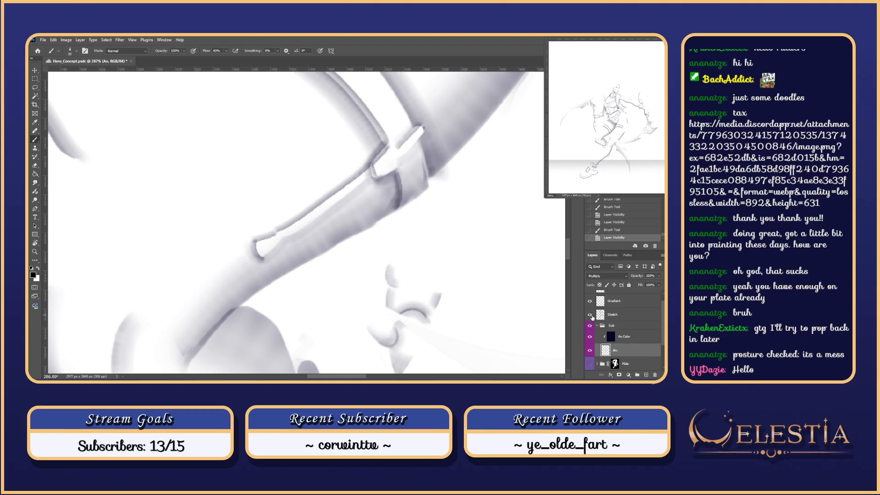
left_click(590, 314)
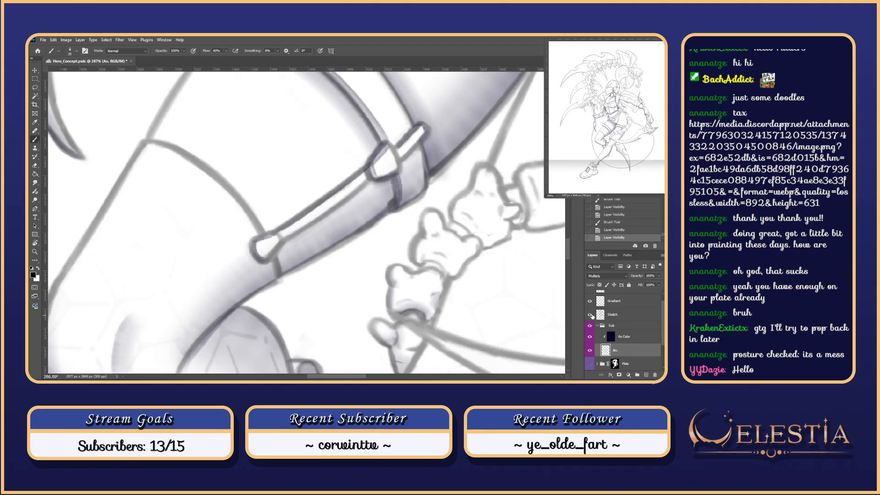
- Add a shadow beside the second-lowest vertebra's upper-left knob and compare the result with and without it
left_click(404, 287)
key("ctrl+z")
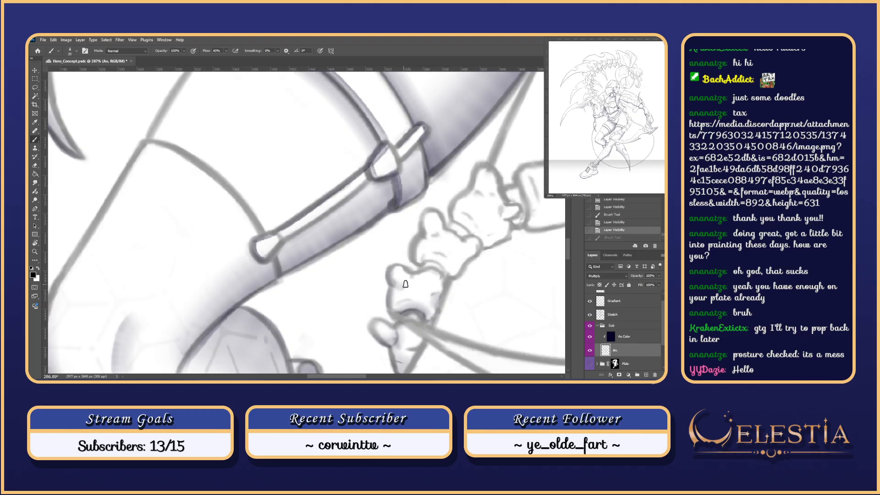
left_click(402, 280)
key("ctrl+shift+z")
key("ctrl+z")
key("ctrl+shift+z")
key("ctrl+z")
key("ctrl+shift+z")
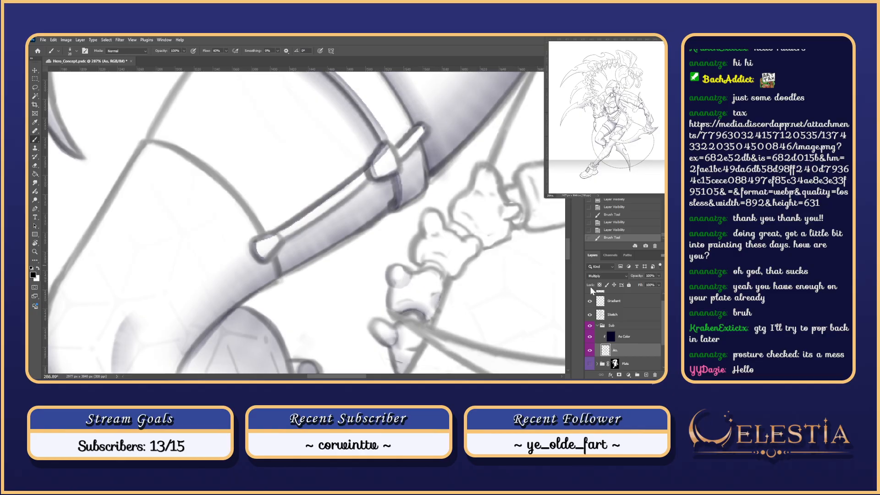
- Replace the last shadow stroke beside the second-lowest vertebra's upper-left knob and check it with the Sketch layer briefly hidden
left_click(590, 315)
key("ctrl+z")
key("ctrl+z")
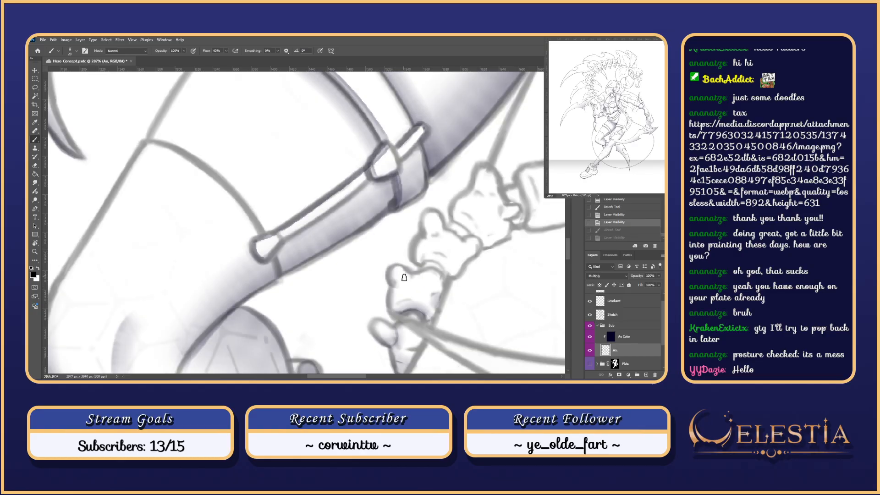
left_click_drag(403, 282, 405, 286)
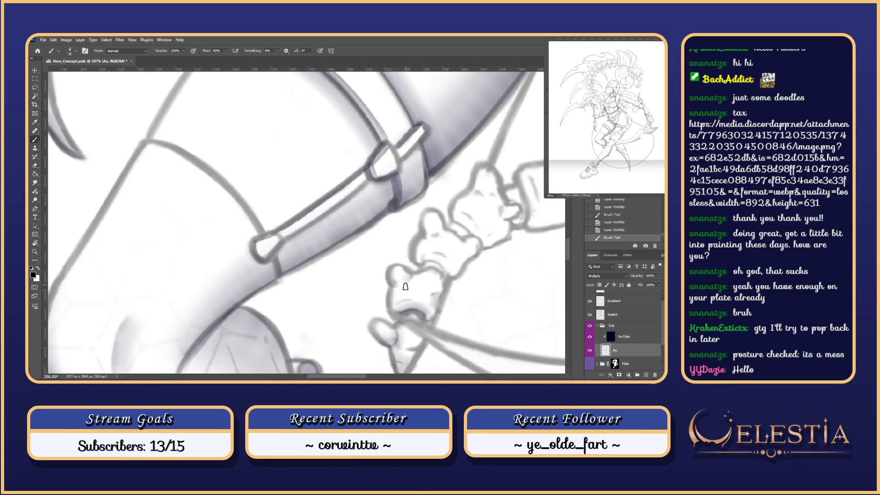
left_click(590, 315)
left_click(590, 315)
- Brush a small shadow between the second-lowest vertebra's upper knobs and compare the result with and without it
left_click_drag(417, 279, 408, 289)
key("ctrl+z")
key("ctrl+shift+z")
key("ctrl+z")
key("ctrl+shift+z")
key("ctrl+z")
key("ctrl+shift+z")
- Erase stray shading around the second-lowest vertebra's upper-left knob with a smaller eraser while the Sketch layer is temporarily hidden
left_click(590, 315)
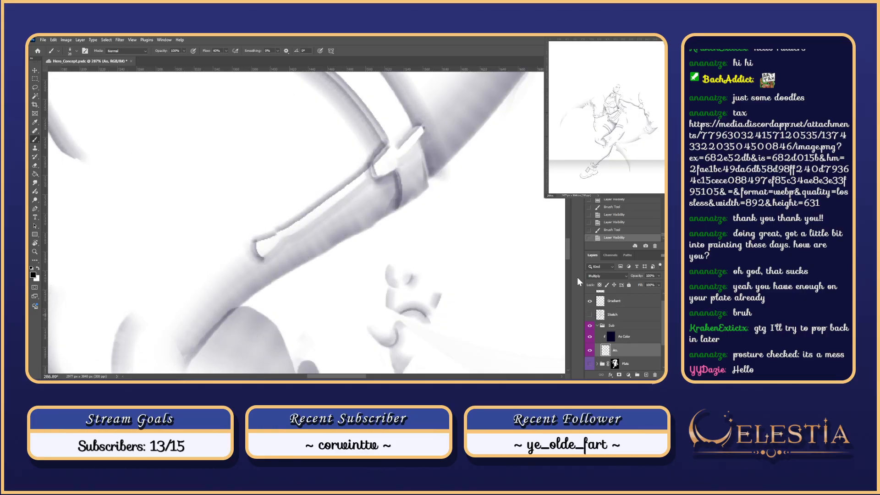
key("e")
left_click(398, 268)
key("bracketleft")
key("bracketleft")
key("bracketleft")
key("bracketleft")
key("bracketleft")
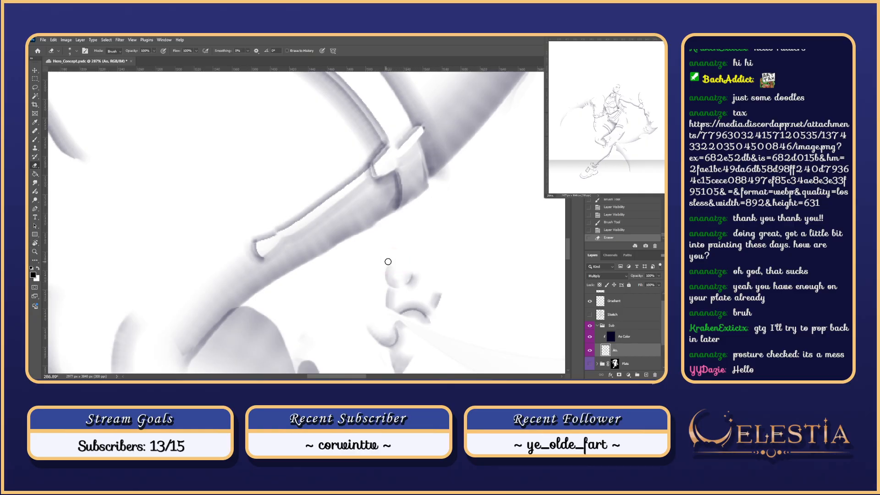
mouse_move(397, 262)
left_mouse_down()
mouse_move(397, 278)
mouse_move(391, 266)
left_mouse_up()
left_click(590, 314)
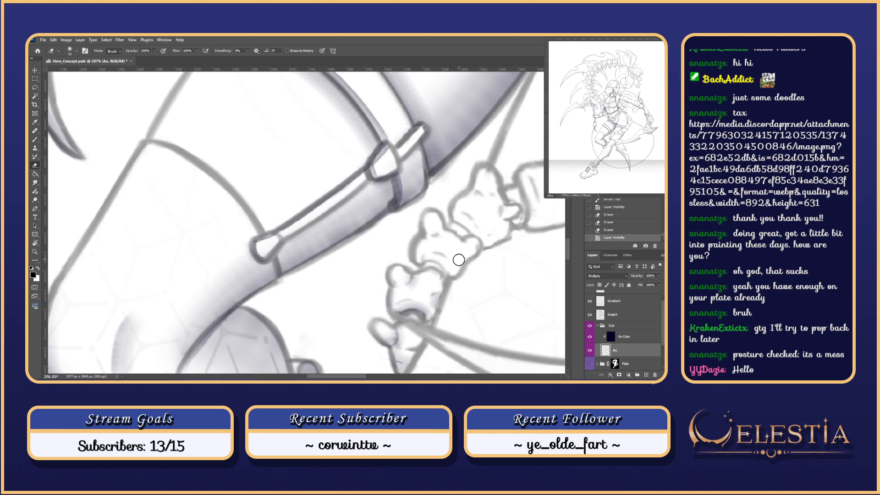
- Try to brush a shadow where the third-lowest vertebra meets the one below it
mouse_move(480, 271)
left_mouse_down()
mouse_move(463, 290)
mouse_move(409, 285)
left_mouse_up()
key("b")
key("ctrl+z")
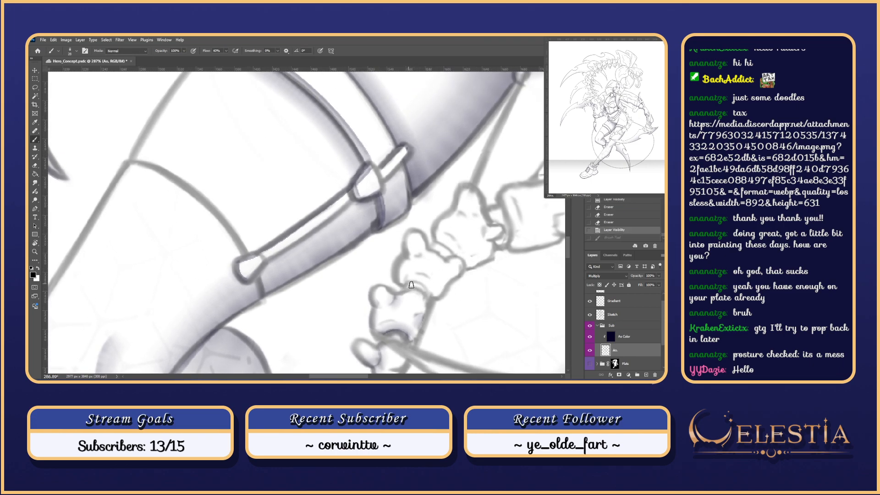
key("ctrl+d")
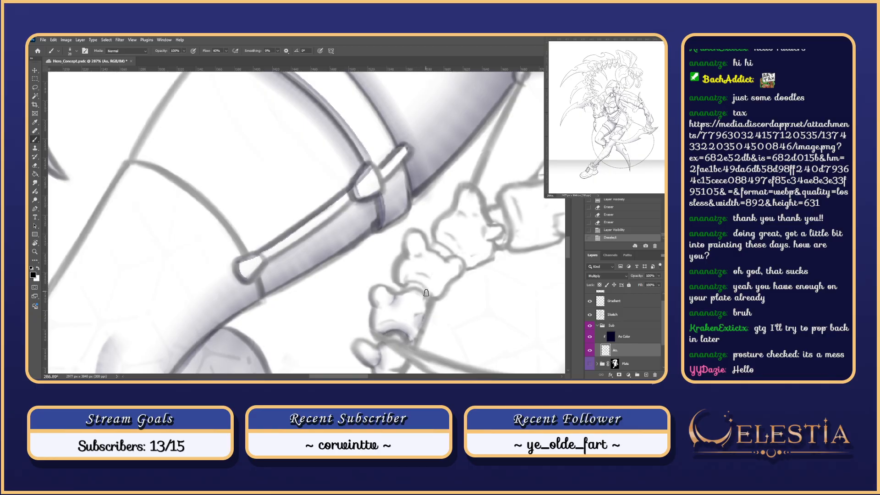
key("ctrl+z")
left_click_drag(423, 292, 403, 286)
key("ctrl+z")
key("ctrl+z")
- Brush a curved shadow along the third-lowest vertebra's lower rim on a rotated canvas, checking it with the Sketch layer briefly hidden
key("r")
left_click_drag(464, 334, 496, 250)
key("space")
mouse_move(445, 236)
left_mouse_down()
mouse_move(452, 285)
mouse_move(442, 291)
mouse_move(458, 287)
mouse_move(434, 290)
mouse_move(461, 288)
mouse_move(439, 282)
mouse_move(442, 295)
mouse_move(460, 286)
mouse_move(452, 280)
mouse_move(439, 290)
mouse_move(459, 285)
mouse_move(432, 287)
left_mouse_up()
key("ctrl+z")
key("ctrl+z")
key("ctrl+z")
key("ctrl+z")
key("ctrl+z")
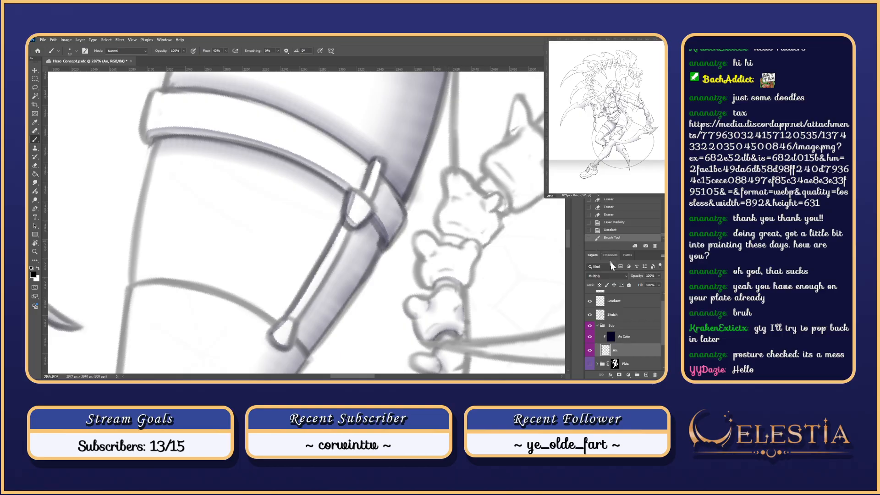
left_click(590, 315)
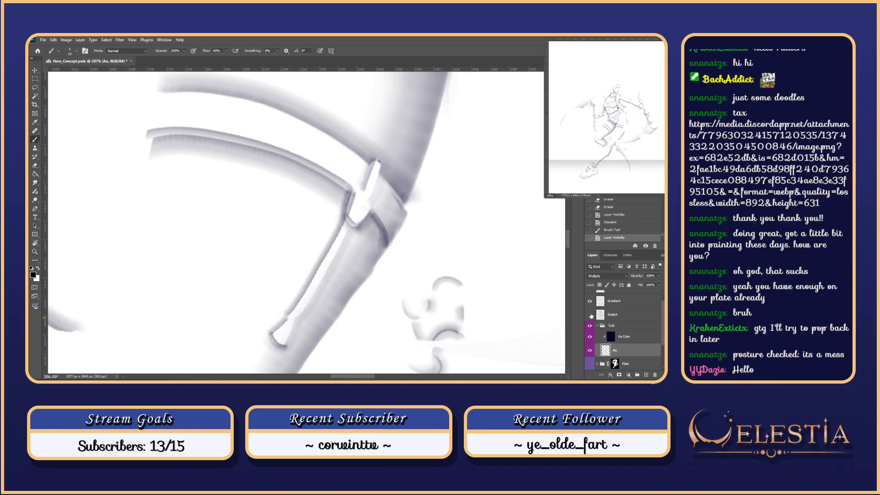
left_click(590, 315)
- Deepen the curved shadow on the third-lowest vertebra's lower rim, undoing unwanted strokes, and check it with the Sketch layer briefly hidden
key("r")
left_click_drag(468, 132, 487, 201)
left_click_drag(457, 316, 470, 290)
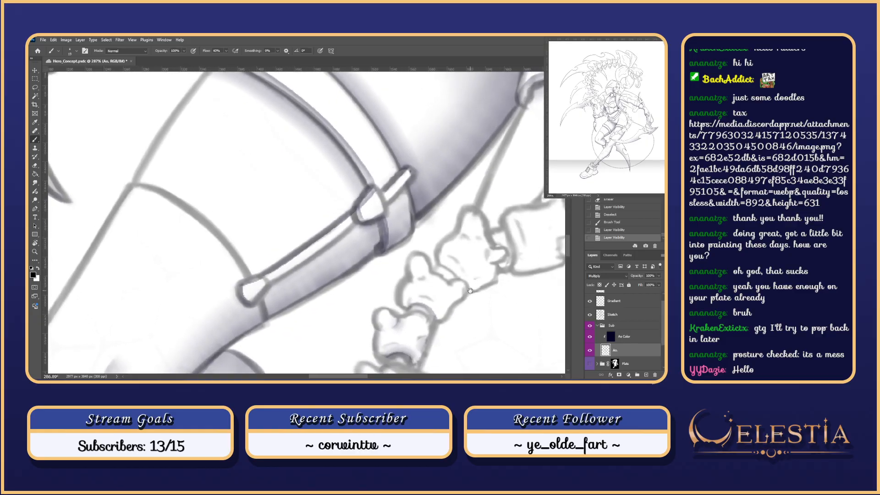
left_click(408, 305)
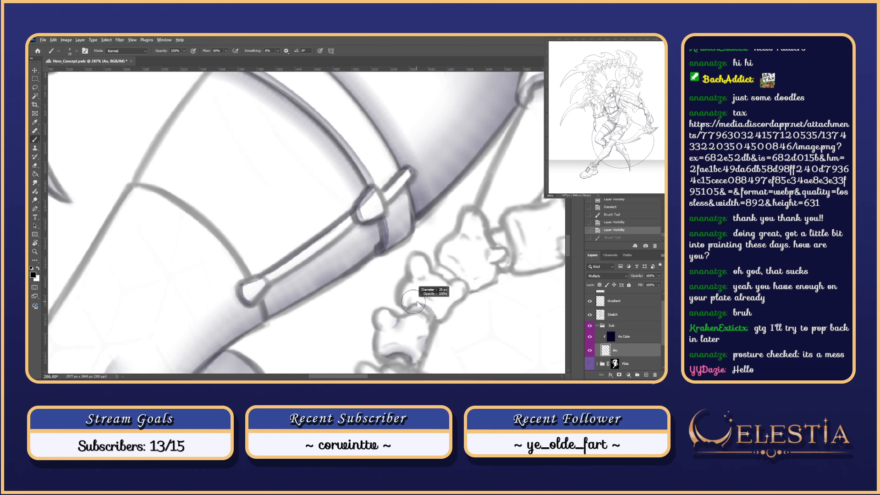
key("ctrl+z")
mouse_move(406, 306)
left_mouse_down()
mouse_move(438, 317)
mouse_move(411, 316)
mouse_move(407, 307)
mouse_move(423, 297)
mouse_move(427, 320)
mouse_move(405, 307)
mouse_move(431, 304)
mouse_move(429, 325)
mouse_move(404, 306)
mouse_move(436, 318)
mouse_move(430, 331)
mouse_move(412, 319)
mouse_move(479, 309)
mouse_move(402, 308)
mouse_move(433, 301)
mouse_move(432, 317)
mouse_move(406, 307)
mouse_move(420, 301)
mouse_move(430, 320)
mouse_move(405, 307)
mouse_move(427, 301)
mouse_move(429, 326)
mouse_move(403, 307)
mouse_move(438, 319)
mouse_move(427, 328)
mouse_move(406, 305)
mouse_move(439, 324)
mouse_move(404, 308)
mouse_move(413, 300)
mouse_move(435, 308)
mouse_move(440, 322)
mouse_move(403, 308)
mouse_move(428, 300)
mouse_move(440, 321)
mouse_move(401, 308)
mouse_move(418, 298)
mouse_move(438, 321)
mouse_move(403, 307)
mouse_move(435, 312)
mouse_move(438, 321)
mouse_move(412, 298)
mouse_move(439, 317)
left_mouse_up()
key("ctrl+z")
key("ctrl+z")
key("ctrl+z")
key("ctrl+z")
key("ctrl+z")
key("ctrl+z")
key("ctrl+z")
left_click(590, 314)
left_click(589, 314)
- Refine the right end of the third-lowest vertebra's lower-rim shadow by undoing and redoing strokes, then inspect it without the Sketch layer
key("ctrl+z")
key("ctrl+z")
key("ctrl+z")
key("ctrl+z")
key("ctrl+z")
key("ctrl+z")
key("ctrl+z")
key("ctrl+z")
key("ctrl+z")
key("ctrl+z")
left_click(589, 315)
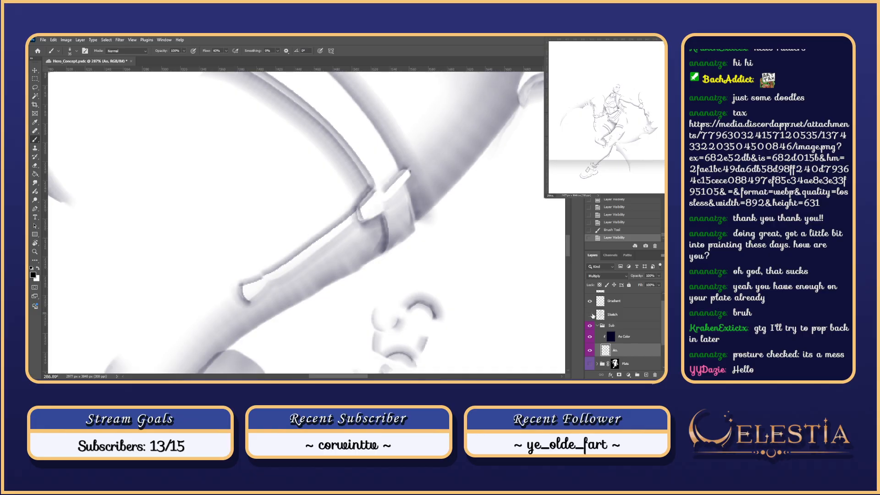
left_click(590, 314)
- Resize the brush and shade the third-lowest vertebra's left edge, undoing unwanted strokes and checking it with the Sketch layer briefly hidden
mouse_move(411, 275)
left_mouse_down()
mouse_move(431, 256)
mouse_move(430, 274)
mouse_move(405, 277)
mouse_move(403, 309)
left_mouse_up()
key("ctrl+z")
right_click(425, 282, "alt")
key("ctrl+z")
key("ctrl+z")
key("ctrl+z")
key("ctrl+z")
key("ctrl+z")
key("ctrl+z")
scroll(406, 275, "down", 2)
mouse_move(416, 266)
left_mouse_down()
mouse_move(437, 284)
mouse_move(421, 293)
mouse_move(430, 304)
left_mouse_up()
key("ctrl+z")
left_click(590, 315)
left_click(590, 315)
- Shade the left side of the third-lowest vertebra's upper-left knob and review it by toggling layer visibility
key("ctrl+z")
key("ctrl+z")
left_click(590, 315)
left_click(590, 315)
mouse_move(430, 261)
left_mouse_down()
mouse_move(432, 283)
mouse_move(430, 260)
mouse_move(438, 261)
mouse_move(433, 276)
mouse_move(429, 268)
mouse_move(435, 276)
left_mouse_up()
key("ctrl+z")
key("ctrl+z")
key("ctrl+z")
key("ctrl+z")
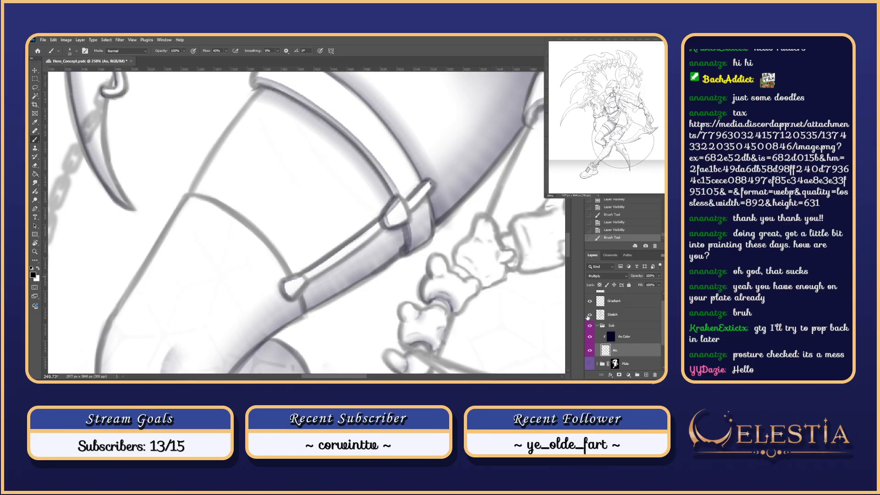
left_click(588, 315)
left_click(589, 316)
key("ctrl+comma")
key("ctrl+comma")
- Brush a shadow around the base of the third-lowest vertebra's upper-left knob, redoing strokes, and check it without the Sketch layer
left_click(443, 271)
key("ctrl+z")
key("ctrl+z")
key("ctrl+z")
key("ctrl+z")
key("ctrl+z")
key("ctrl+z")
key("ctrl+z")
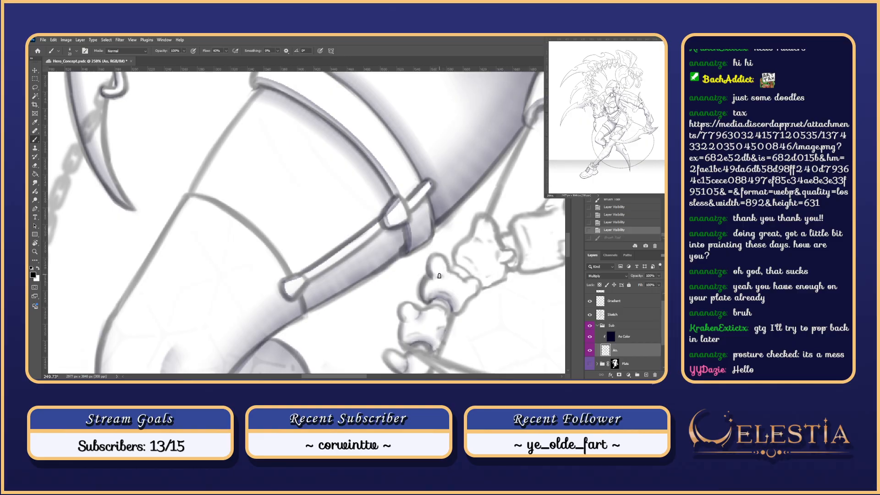
key("ctrl+z")
key("ctrl+z")
key("ctrl+z")
left_click(590, 315)
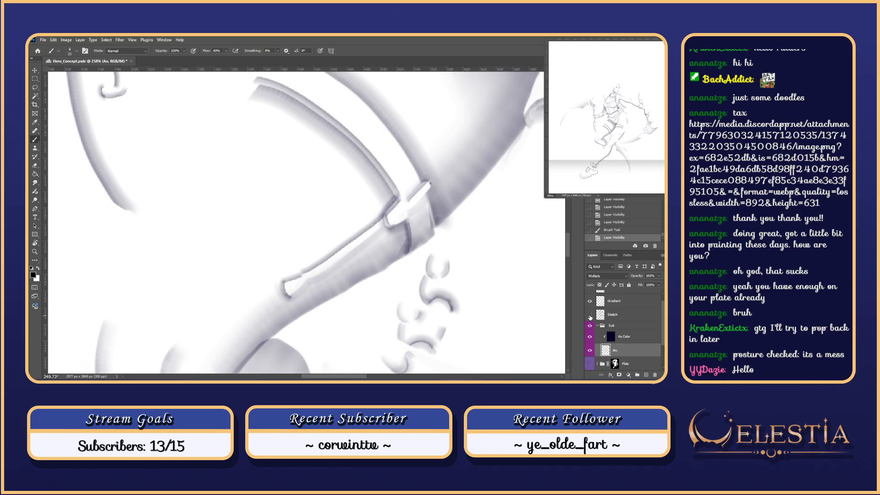
left_click(590, 315)
- Brush a shadow up the third-lowest vertebra's right edge, comparing and undoing unwanted strokes
mouse_move(457, 312)
left_mouse_down()
mouse_move(466, 300)
mouse_move(463, 307)
mouse_move(461, 290)
left_mouse_up()
key("ctrl+z")
key("ctrl+z")
key("ctrl+z")
key("ctrl+z")
key("ctrl+z")
key("ctrl+shift+z")
key("ctrl+z")
- Rework the shading around the third-lowest vertebra's right knob and check it with the Sketch layer briefly hidden
key("ctrl+z")
key("ctrl+z")
key("ctrl+z")
key("ctrl+z")
key("ctrl+z")
key("ctrl+z")
key("ctrl+z")
key("ctrl+z")
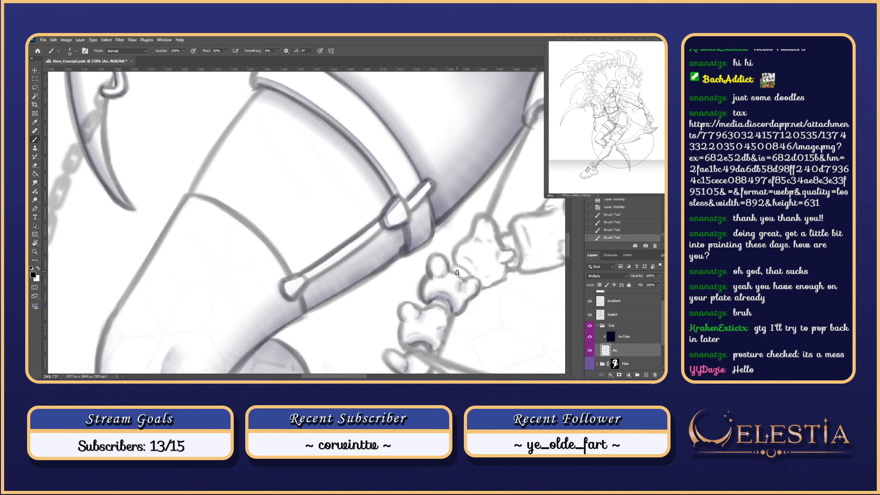
left_click(590, 314)
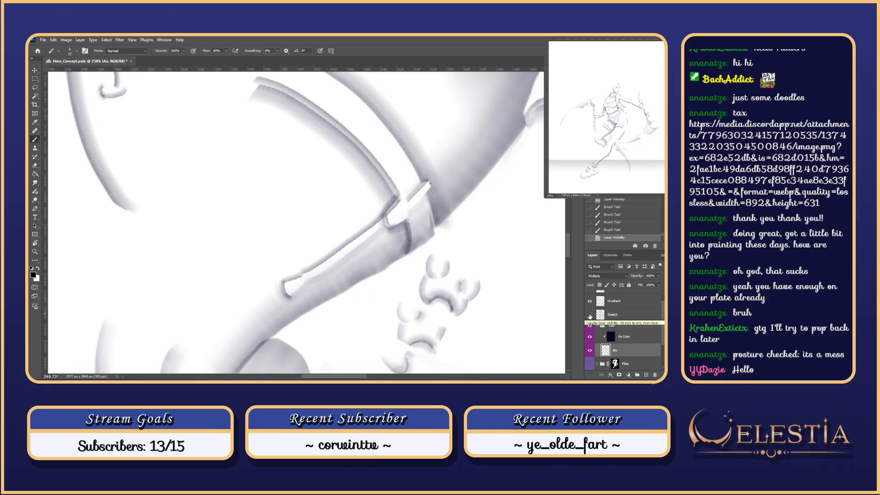
left_click(589, 315)
- Erase excess shading on the third-lowest vertebra's upper-left knob and review it by toggling the Ao and Sketch layers
key("e")
mouse_move(433, 277)
left_mouse_down()
mouse_move(452, 288)
mouse_move(439, 278)
left_mouse_up()
key("ctrl+z")
key("ctrl+z")
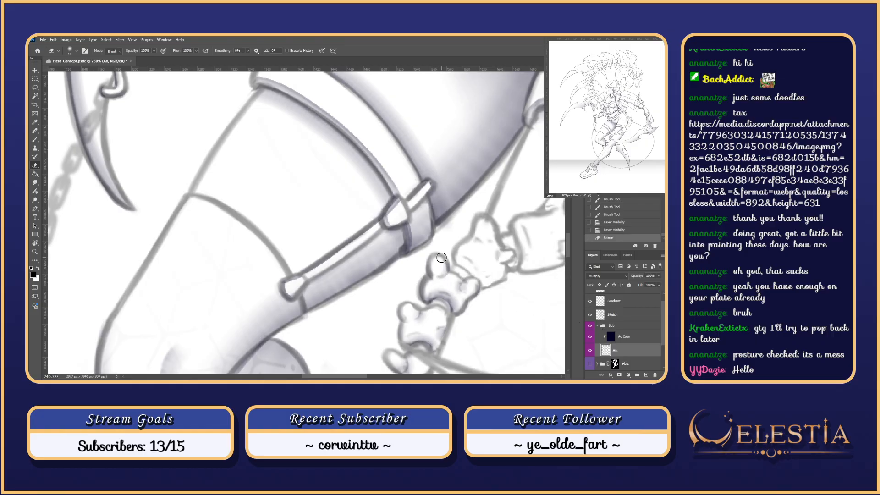
left_click(590, 351)
left_click(589, 314)
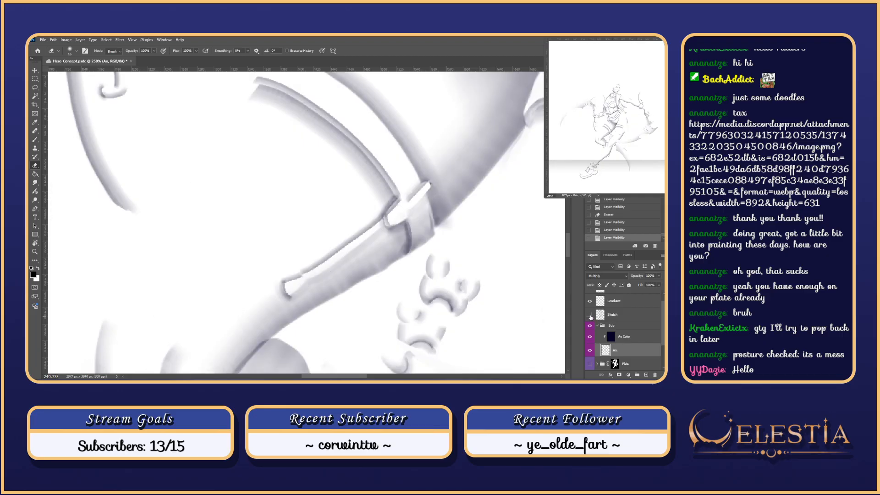
left_click(590, 315)
- Brush a first shadow at the fourth-lowest vertebra's lower end on a rotated canvas, undoing unwanted strokes
mouse_move(488, 276)
left_mouse_down()
mouse_move(458, 309)
mouse_move(437, 294)
left_mouse_up()
key("b")
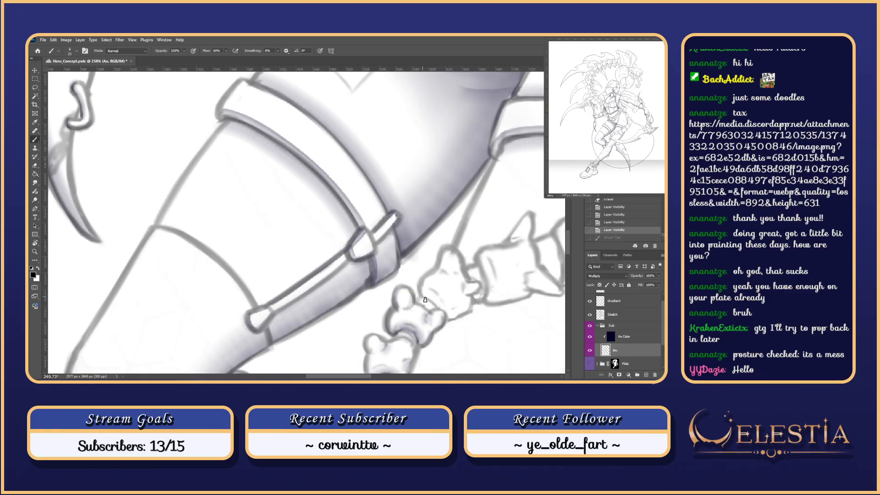
key("ctrl+z")
key("r")
mouse_move(492, 343)
left_mouse_down()
mouse_move(477, 362)
mouse_move(446, 347)
mouse_move(490, 257)
left_mouse_up()
key("b")
mouse_move(473, 225)
left_mouse_down()
mouse_move(454, 267)
mouse_move(423, 285)
mouse_move(439, 274)
mouse_move(425, 285)
mouse_move(439, 273)
mouse_move(429, 293)
mouse_move(440, 277)
mouse_move(425, 287)
mouse_move(421, 281)
mouse_move(439, 274)
left_mouse_up()
key("ctrl+z")
key("ctrl+z")
key("ctrl+z")
key("ctrl+z")
key("ctrl+z")
key("ctrl+z")
key("ctrl+z")
key("ctrl+z")
key("ctrl+z")
key("ctrl+z")
key("ctrl+z")
- Brush soft shading around the fourth-lowest vertebra's lower edge, undoing unwanted strokes
scroll(433, 278, "left", 10)
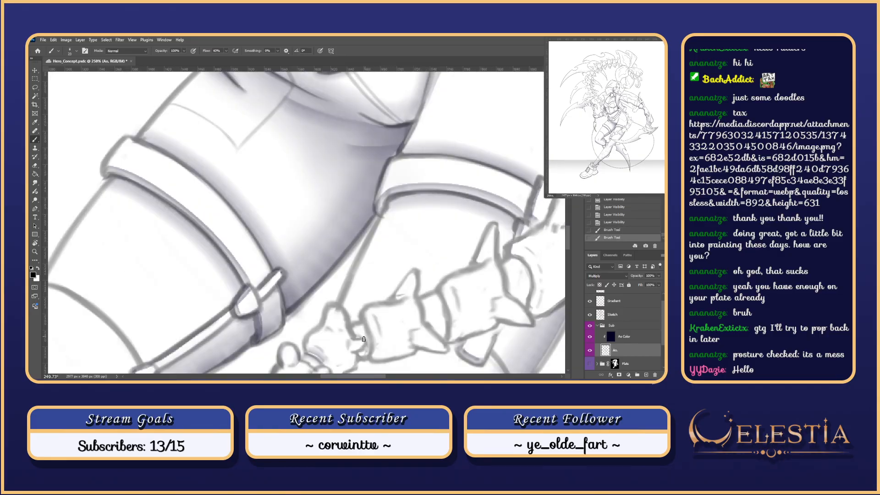
key("ctrl+z")
left_click_drag(369, 338, 420, 283)
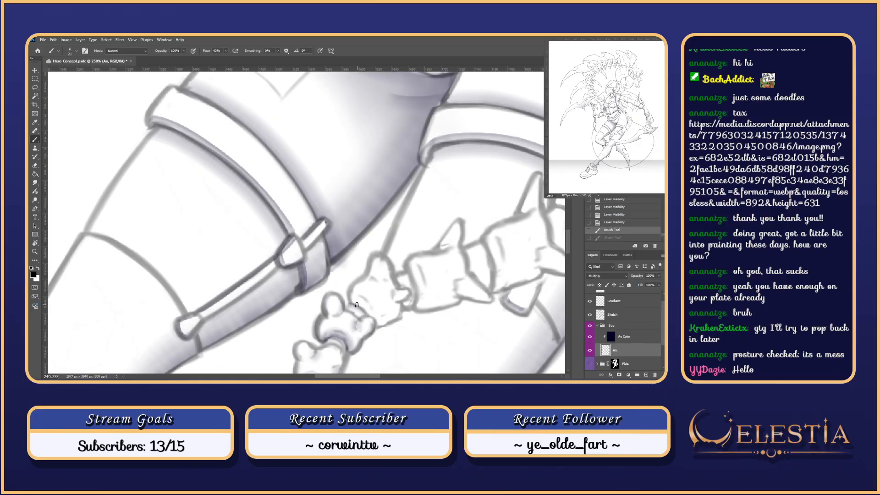
scroll(420, 324, "right", 10)
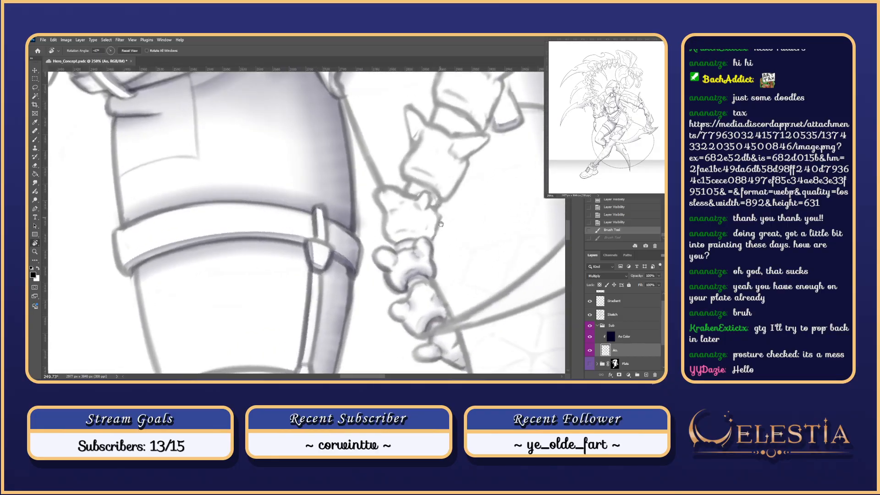
right_click(424, 273)
left_click(420, 277)
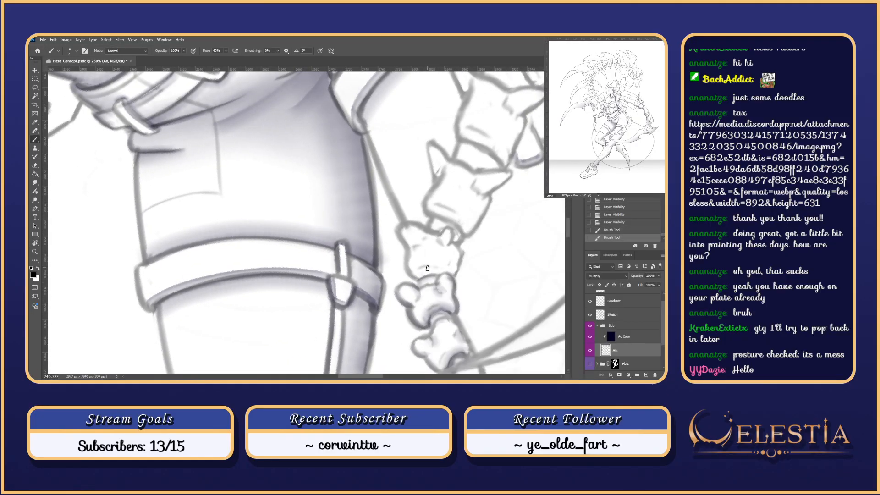
- Rework the shadow where the fourth-lowest vertebra meets the third, undoing unwanted strokes, and check it with the Sketch layer briefly hidden
key("ctrl+z")
left_click_drag(418, 278, 440, 274)
left_click(418, 279)
key("ctrl+z")
key("ctrl+z")
key("ctrl+z")
key("ctrl+z")
key("ctrl+z")
key("ctrl+z")
key("ctrl+z")
key("ctrl+z")
key("ctrl+z")
key("ctrl+z")
key("ctrl+z")
key("ctrl+z")
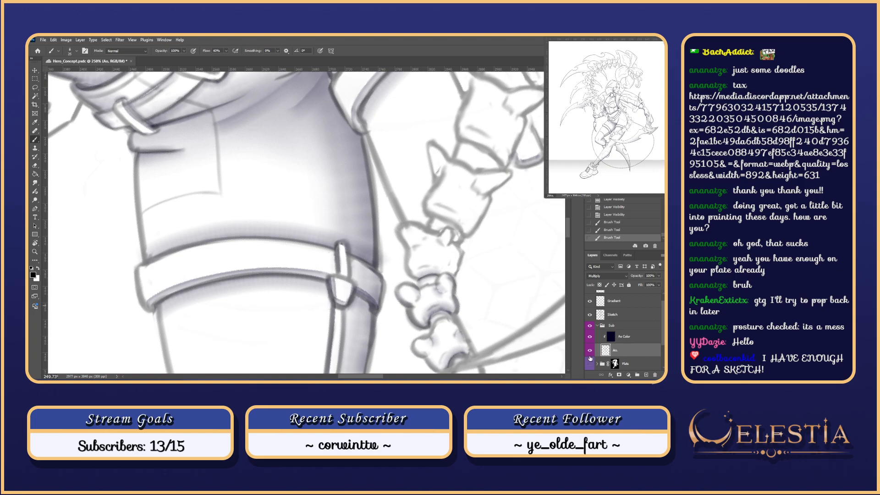
left_click(590, 314)
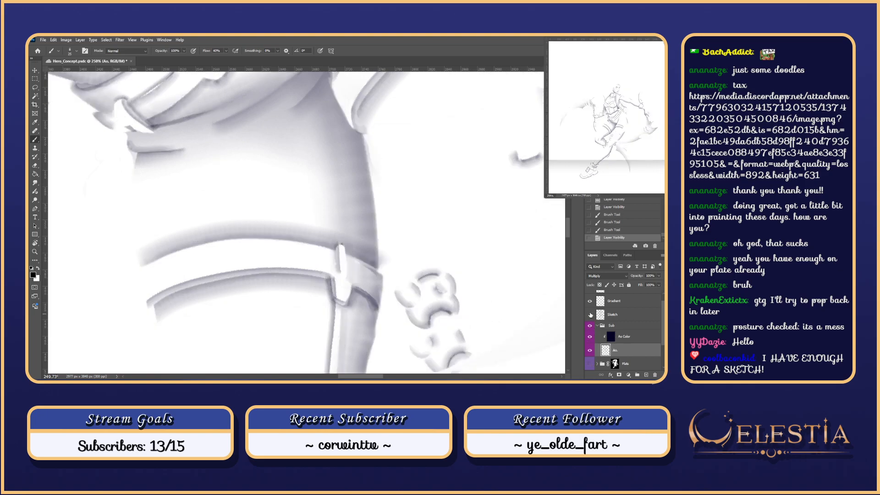
left_click(590, 314)
key("Escape")
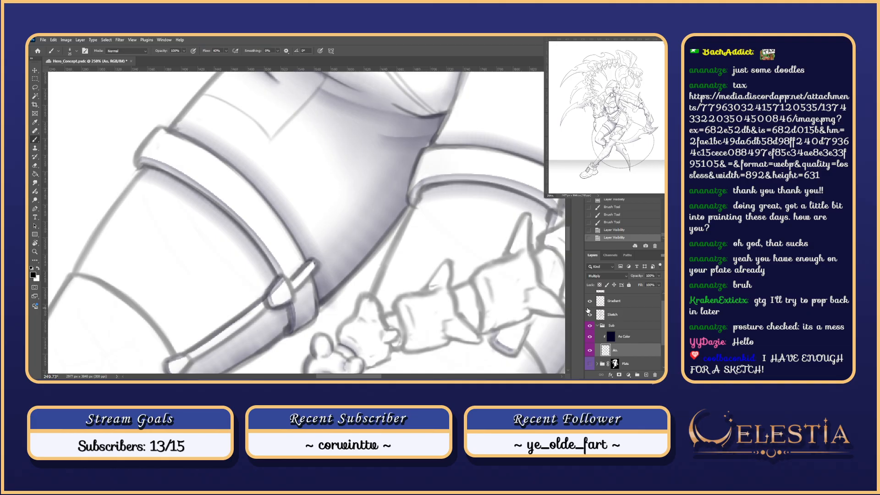
- Try a short shadow stroke on the fourth-lowest vertebra's lower part, compare the drawing with and without it, and undo it
scroll(587, 311, "down", 3)
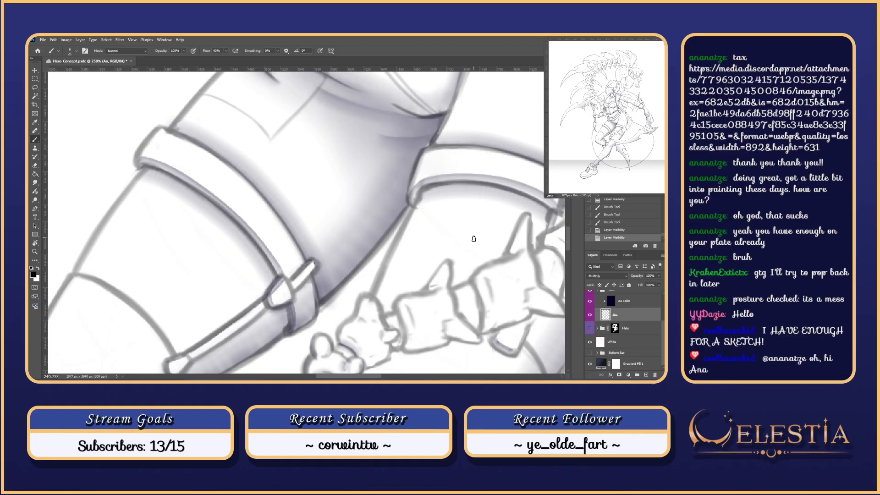
scroll(474, 239, "down", 5)
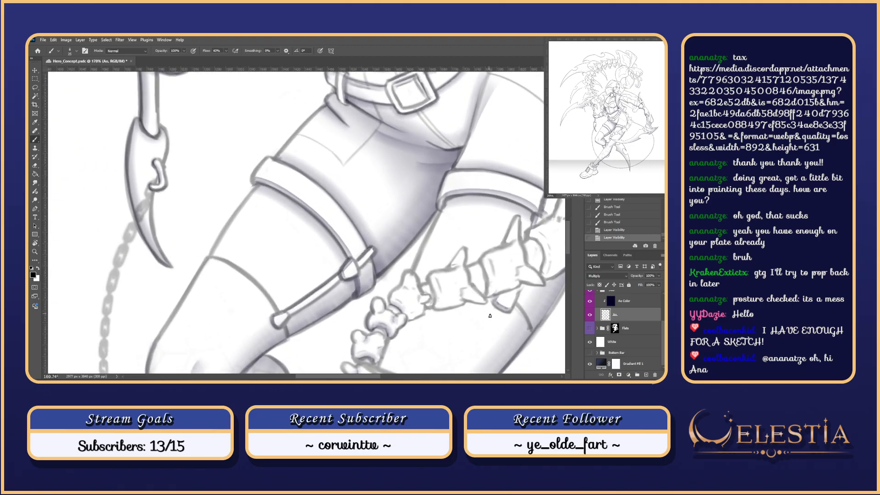
mouse_move(489, 314)
left_mouse_down()
mouse_move(471, 280)
mouse_move(422, 251)
mouse_move(417, 238)
left_mouse_up()
key("r")
key("b")
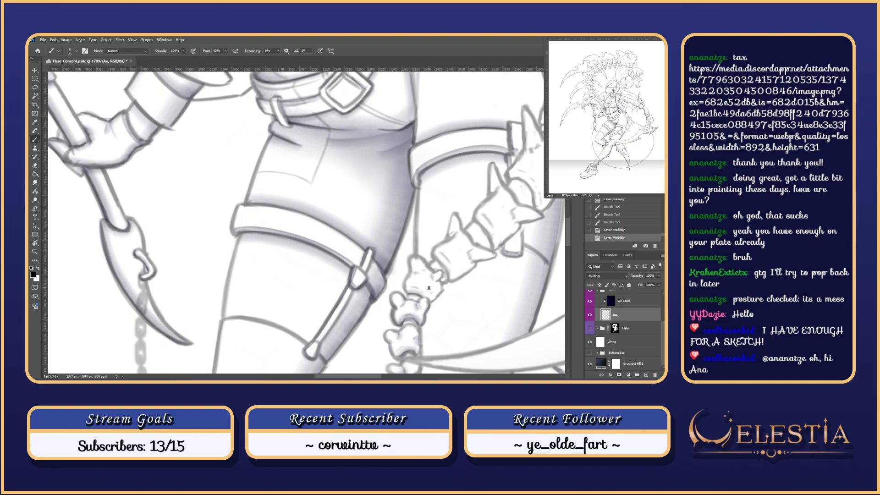
scroll(428, 288, "up", 3)
left_click_drag(435, 269, 444, 276)
key("ctrl+z")
key("ctrl+shift+z")
key("ctrl+z")
key("ctrl+shift+z")
key("ctrl+z")
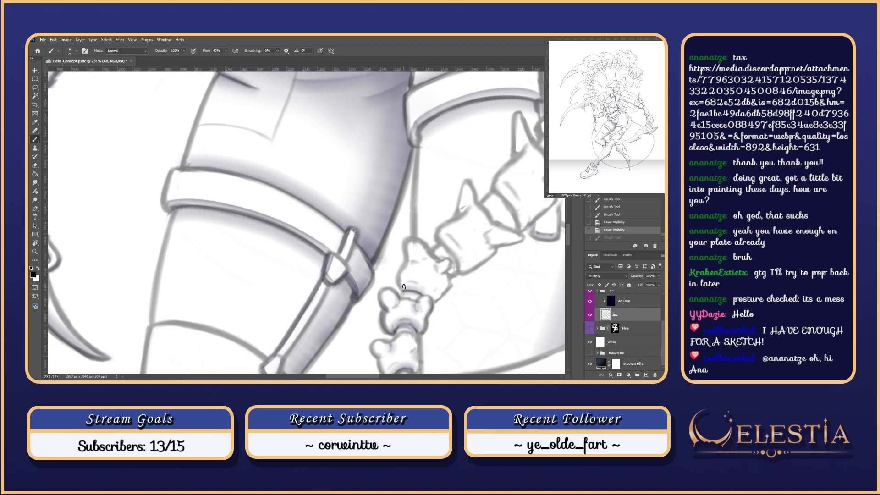
- Brush a curved shadow across the fourth-lowest vertebra's lower end, undoing the strokes that do not fit
key("r")
mouse_move(470, 304)
left_mouse_down()
mouse_move(415, 161)
mouse_move(439, 255)
mouse_move(460, 252)
mouse_move(442, 267)
left_mouse_up()
key("ctrl+z")
key("ctrl+z")
key("ctrl+z")
key("ctrl+z")
key("ctrl+z")
key("ctrl+z")
key("ctrl+z")
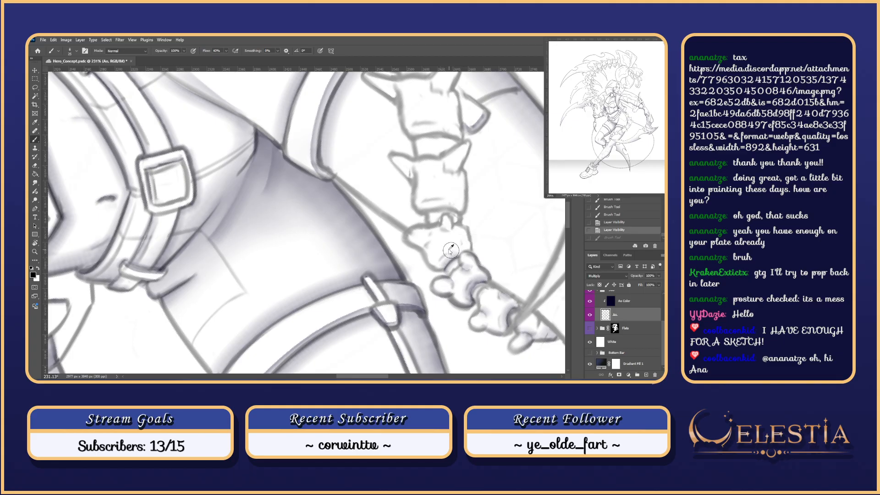
key("ctrl+z")
left_click_drag(457, 253, 442, 269)
key("ctrl+z")
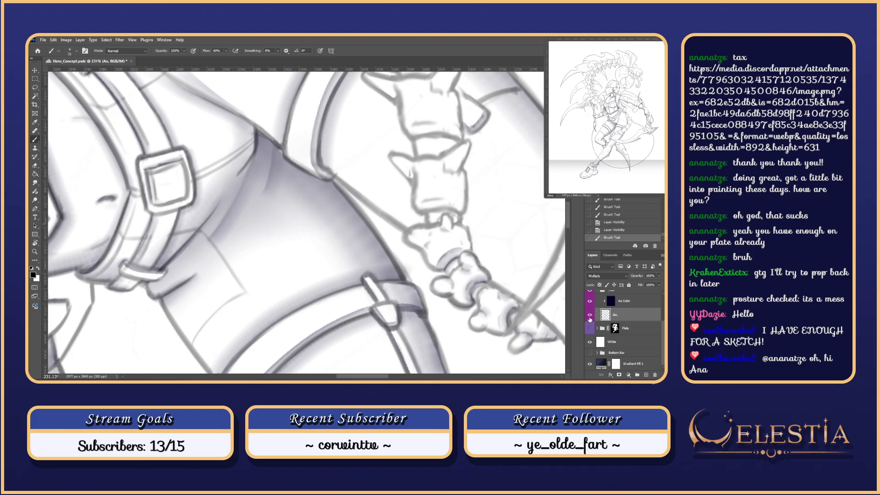
- Review the fourth-lowest vertebra's lower shadow by toggling the Ao layer and the Sketch layer off and on
left_click(589, 315)
left_click(589, 315)
scroll(662, 338, "up", 1)
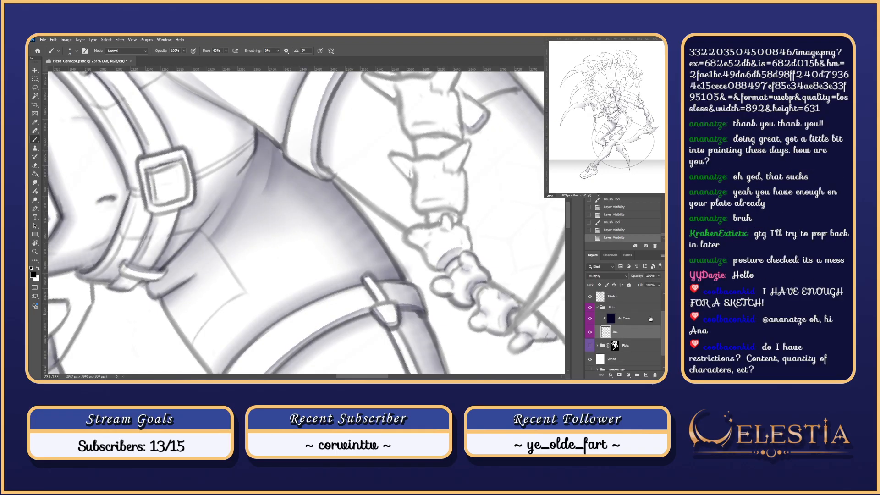
left_click(591, 297)
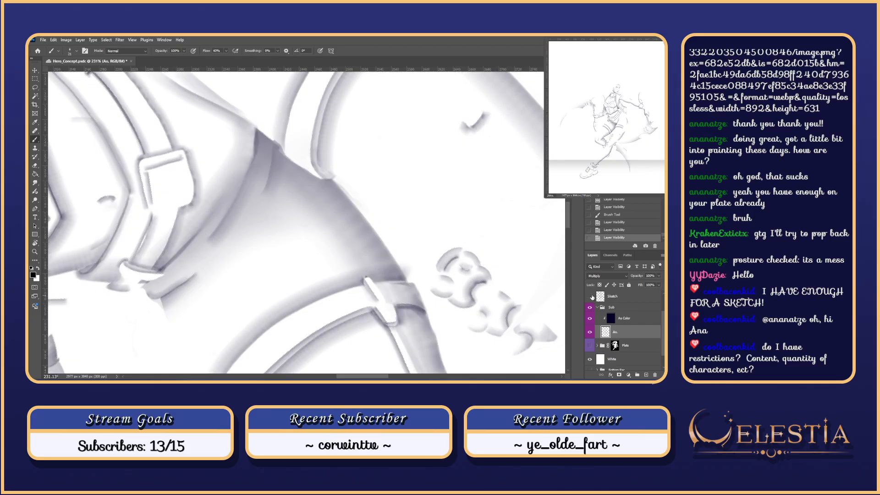
left_click(590, 296)
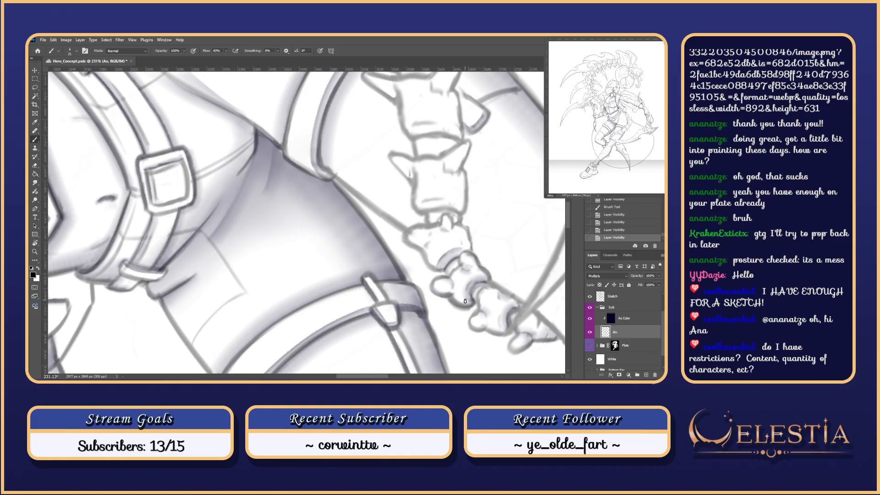
scroll(465, 301, "left", 5)
scroll(463, 305, "down", 6)
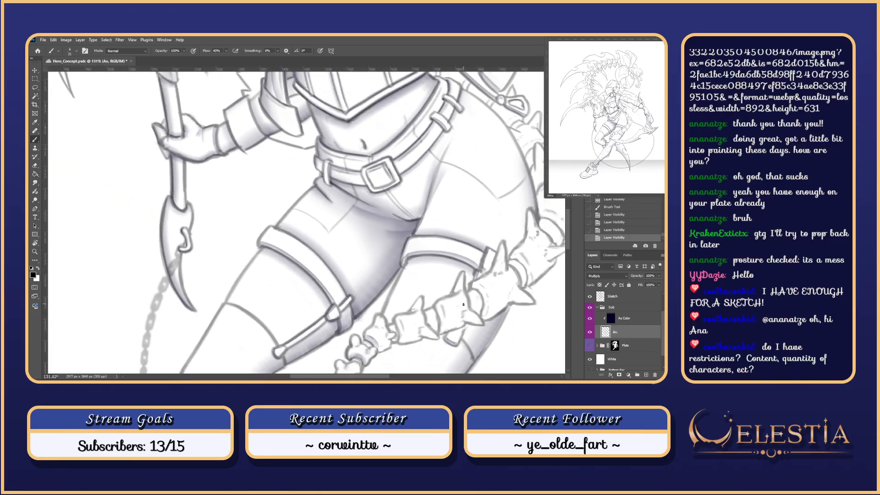
- Brush further shading onto the fourth-lowest vertebra and undo the last stroke
left_click_drag(466, 301, 426, 264)
scroll(425, 265, "down", 2)
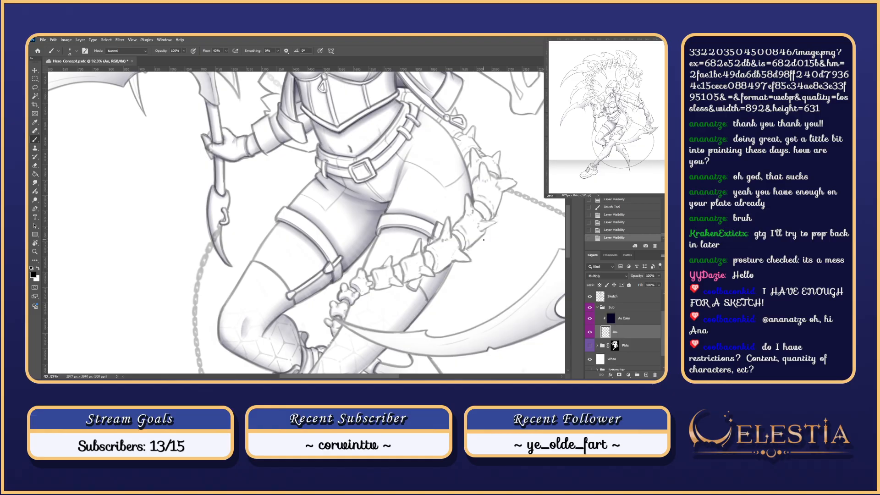
left_click_drag(461, 250, 456, 308)
mouse_move(351, 315)
left_mouse_down()
mouse_move(378, 309)
mouse_move(386, 326)
mouse_move(376, 287)
left_mouse_up()
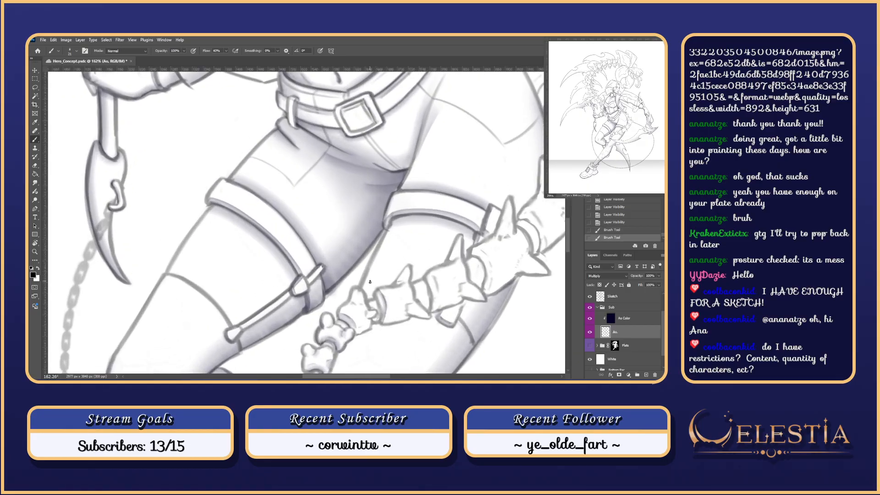
key("ctrl+z")
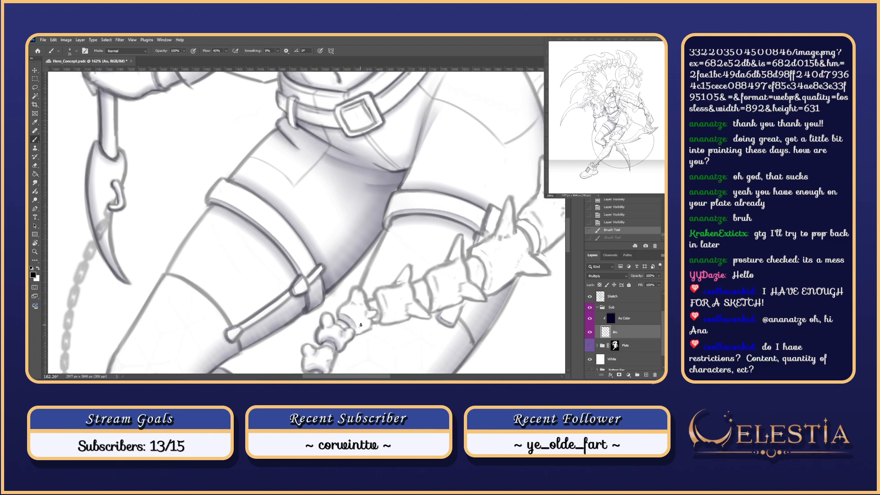
scroll(378, 320, "up", 2)
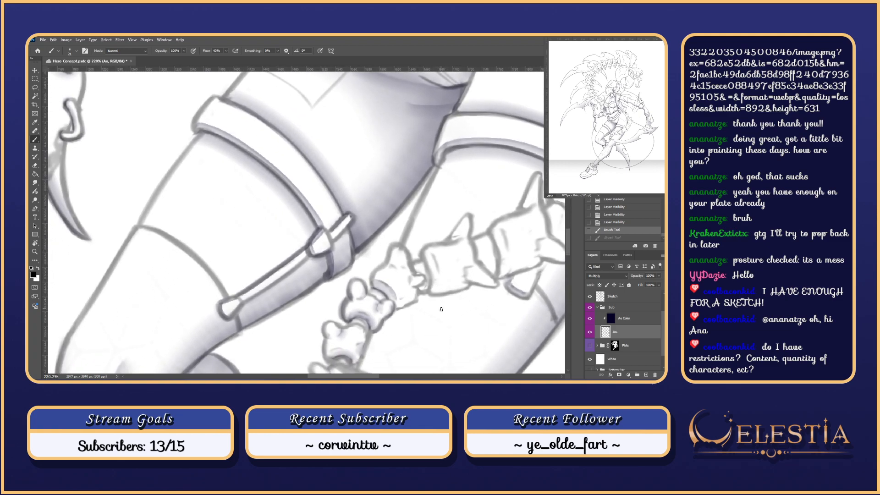
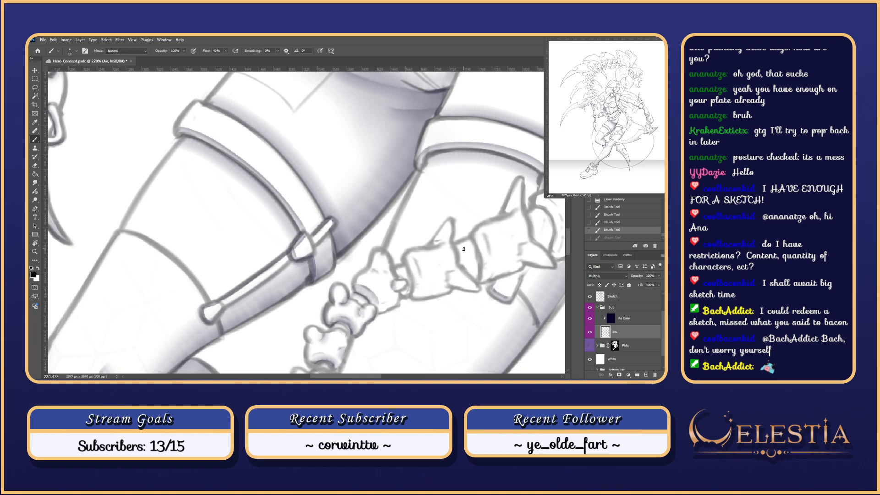
- Refine the shading near the fourth-lowest vertebra's upper knob, comparing the latest strokes by repeatedly undoing and redoing them
key("ctrl+shift+z")
scroll(361, 200, "down", 3)
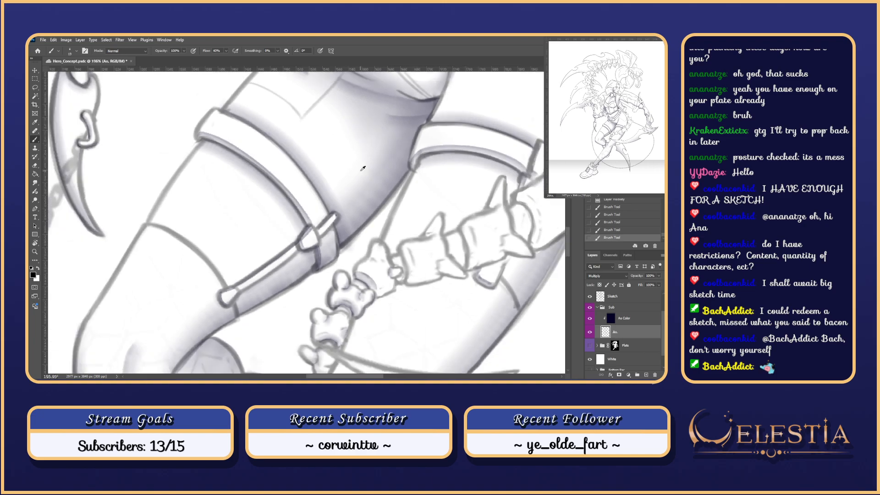
scroll(380, 242, "up", 2)
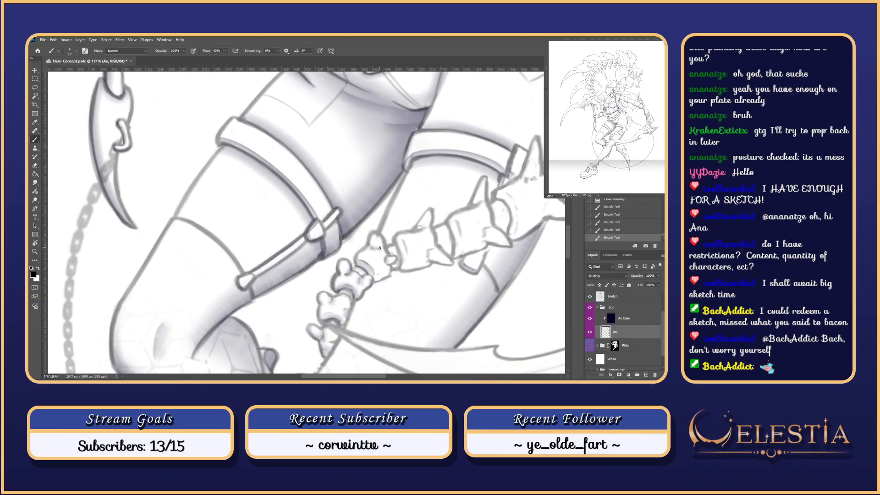
key("ctrl+z")
key("ctrl+shift+z")
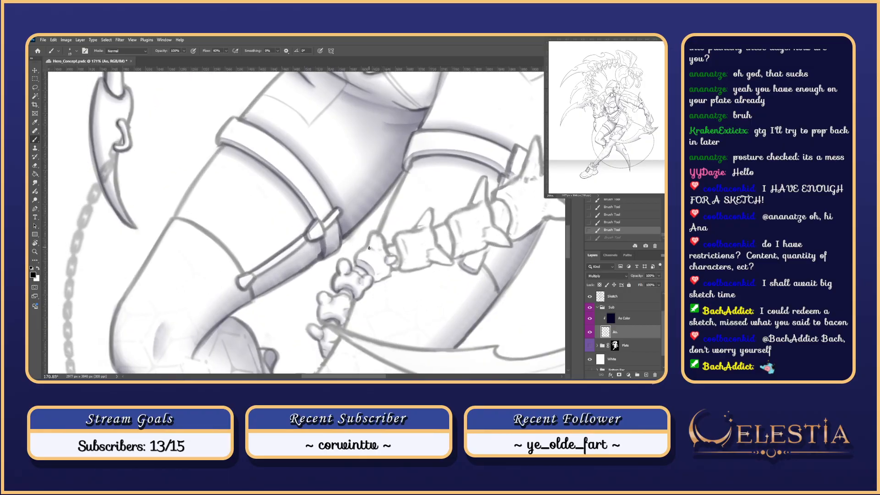
key("ctrl+z")
key("ctrl+shift+z")
key("ctrl+z")
key("ctrl+shift+z")
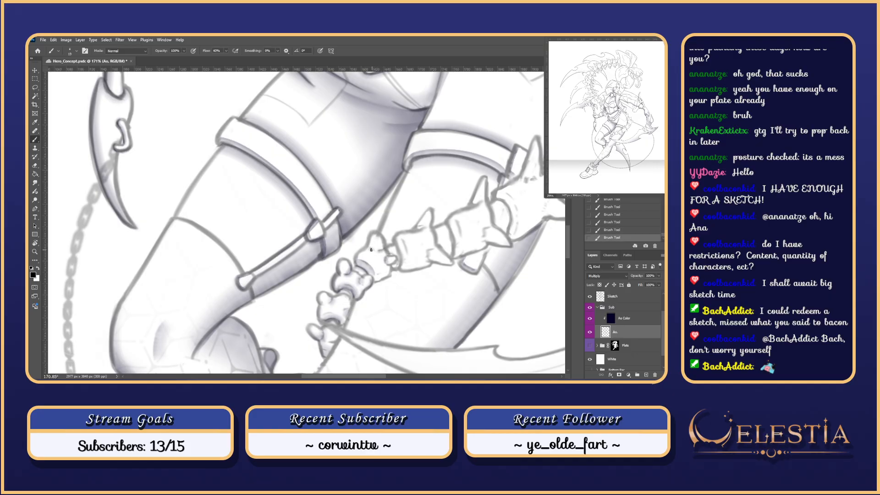
key("ctrl+z")
key("ctrl+z")
key("ctrl+shift+z")
key("ctrl+shift+z")
scroll(386, 252, "up", 2)
key("ctrl+z")
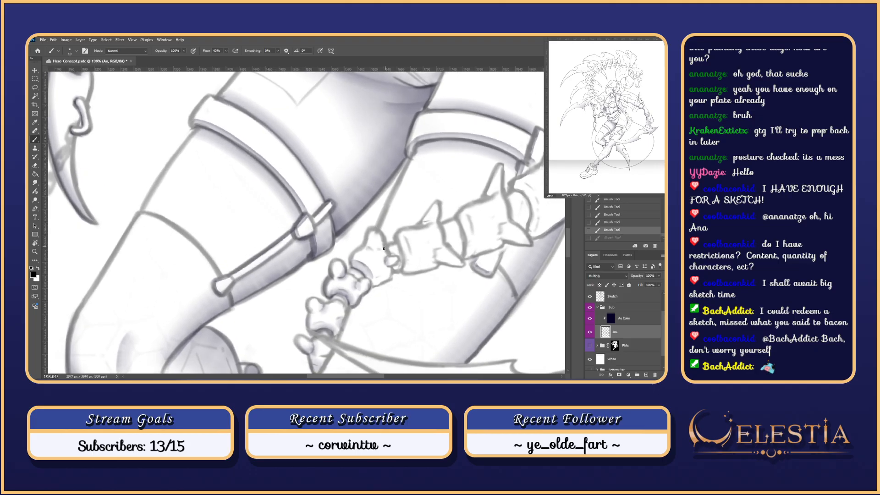
key("ctrl+shift+z")
key("ctrl+z")
key("ctrl+shift+z")
key("ctrl+z")
key("ctrl+shift+z")
key("ctrl+z")
key("ctrl+shift+z")
key("ctrl+z")
key("ctrl+shift+z")
key("ctrl+z")
key("ctrl+shift+z")
scroll(364, 261, "down", 2)
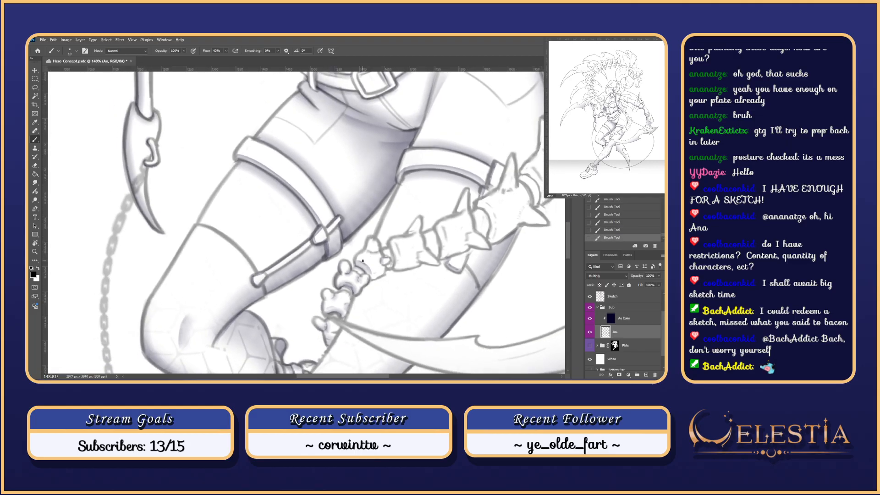
- Undo the latest stroke on the fourth-lowest vertebra after comparing it, and check the shading with the Sketch layer briefly hidden
key("ctrl+z")
key("ctrl+shift+z")
key("ctrl+z")
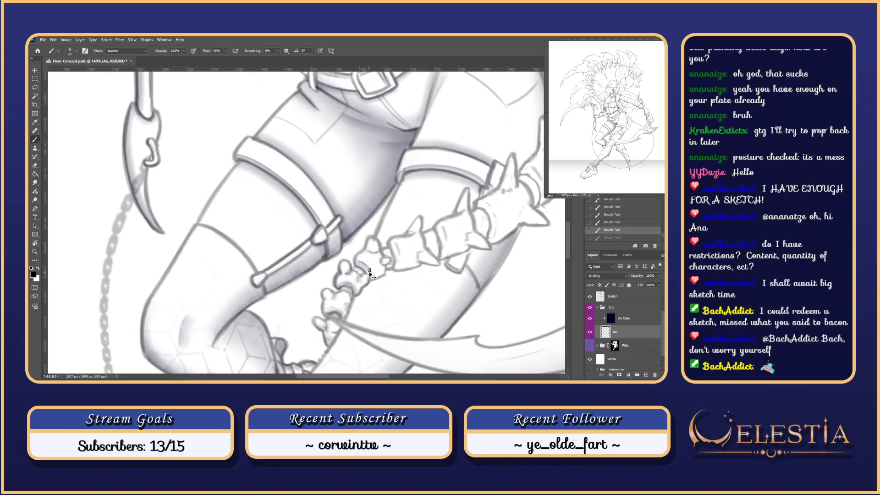
key("ctrl+shift+z")
key("ctrl+z")
left_click(590, 296)
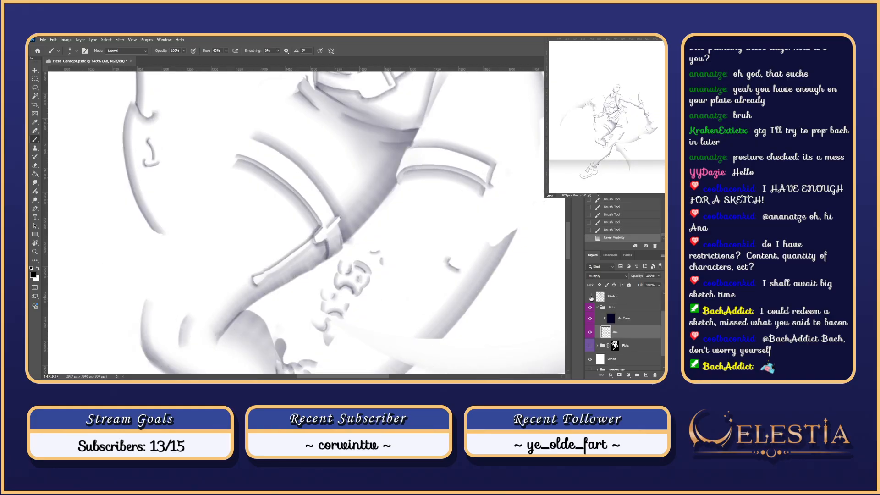
left_click(590, 296)
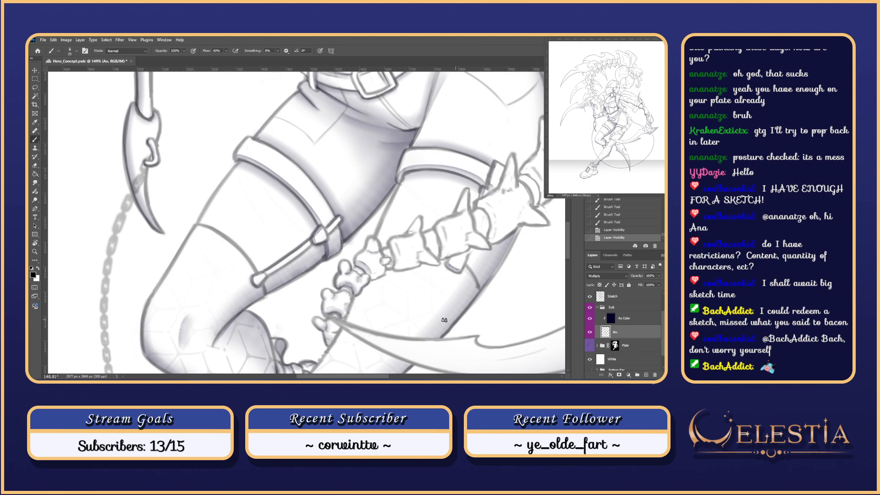
- Brush a small shadow beside the fourth-lowest vertebra's right knob, undoing unwanted strokes
key("ctrl+z")
key("ctrl+z")
mouse_move(384, 258)
left_mouse_down()
mouse_move(379, 267)
mouse_move(370, 250)
mouse_move(382, 247)
left_mouse_up()
scroll(379, 266, "up", 1)
key("ctrl+z")
scroll(360, 240, "up", 1)
key("ctrl+z")
key("ctrl+z")
key("ctrl+z")
key("ctrl+z")
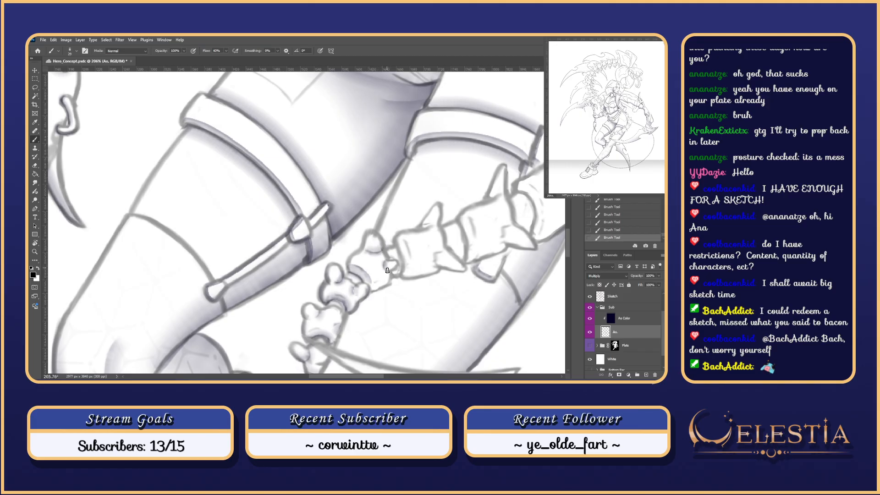
- Shade beneath the fourth-lowest vertebra's right knob, undoing unwanted strokes, and review it by toggling layers, including the Sketch layer
key("ctrl+z")
key("ctrl+z")
mouse_move(389, 270)
left_mouse_down()
mouse_move(398, 261)
mouse_move(380, 285)
mouse_move(390, 277)
left_mouse_up()
key("ctrl+z")
key("ctrl+z")
key("ctrl+z")
key("ctrl+z")
key("ctrl+z")
key("ctrl+z")
key("ctrl+z")
key("ctrl+z")
key("ctrl+z")
left_click(590, 346)
left_click(590, 347)
left_click(590, 297)
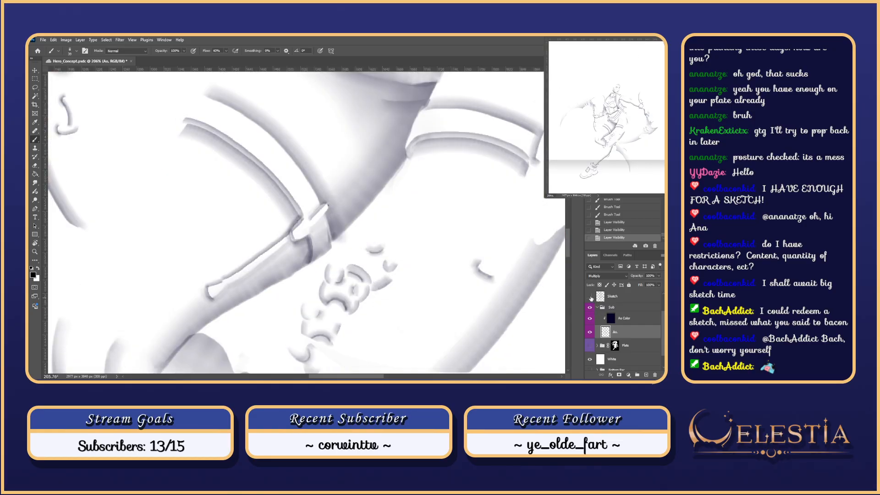
left_click(590, 296)
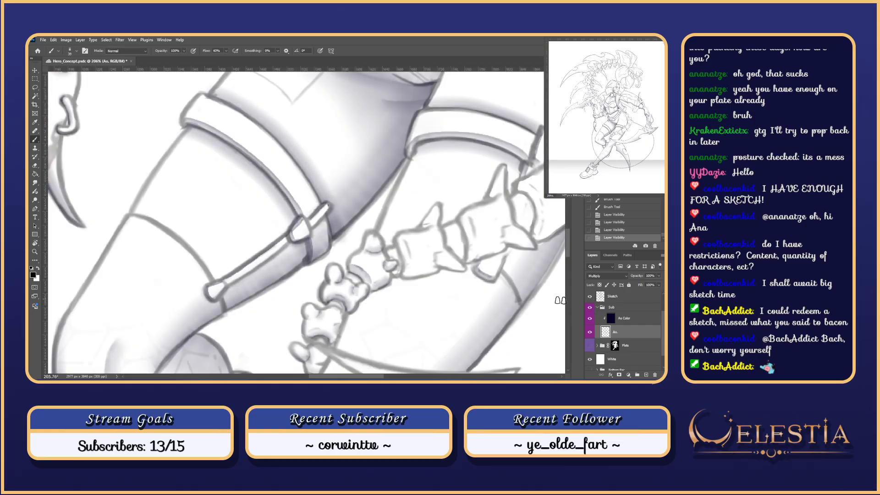
- Try a small shadow on the fourth-lowest vertebra's left side, check it with the Sketch layer hidden, and undo it
key("ctrl+z")
mouse_move(351, 264)
left_mouse_down()
mouse_move(362, 255)
mouse_move(355, 268)
left_mouse_up()
key("ctrl+z")
left_click(590, 297)
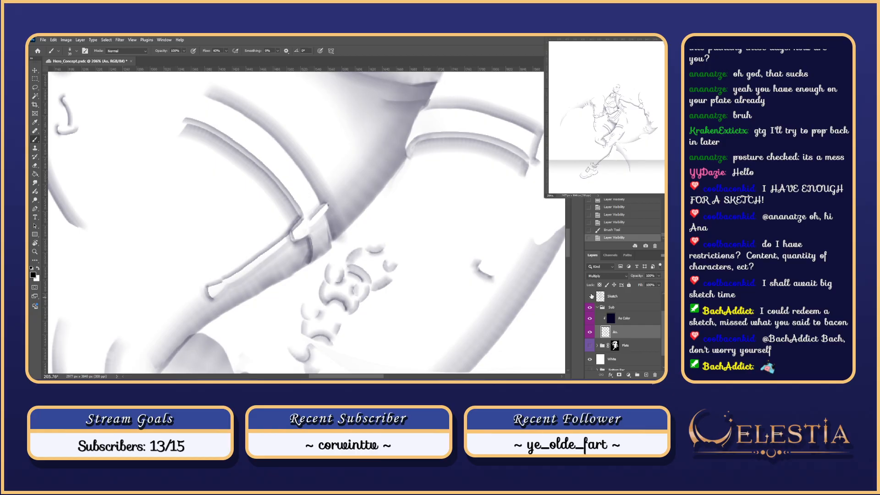
left_click(590, 297)
key("ctrl+z")
key("ctrl+z")
key("ctrl+z")
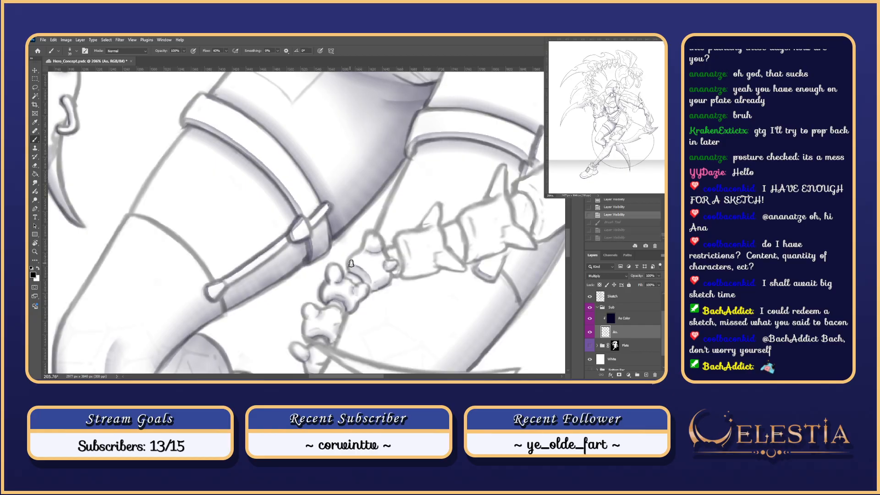
- Brush a small shadow on the fourth-lowest vertebra's left side, undoing unwanted strokes, and check it with the Sketch layer briefly hidden
left_click_drag(361, 255, 353, 267)
key("ctrl+z")
key("[")
key("ctrl+z")
key("ctrl+z")
key("ctrl+z")
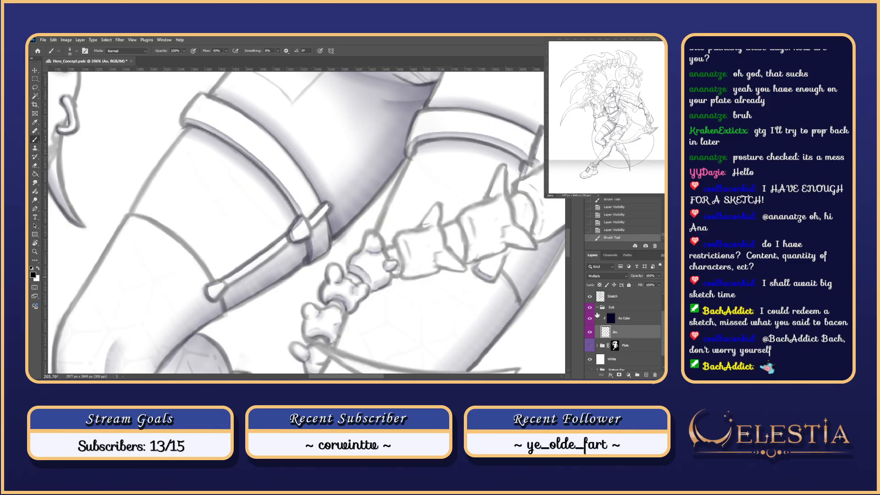
left_click(591, 297)
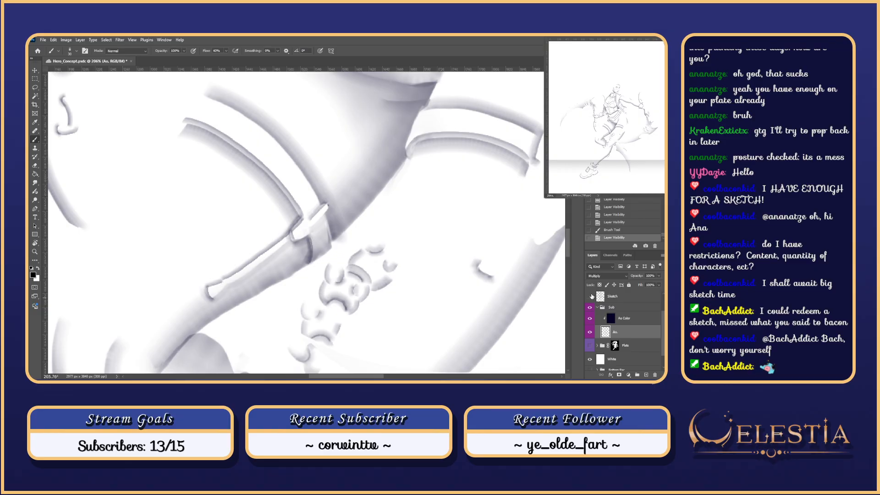
left_click(590, 297)
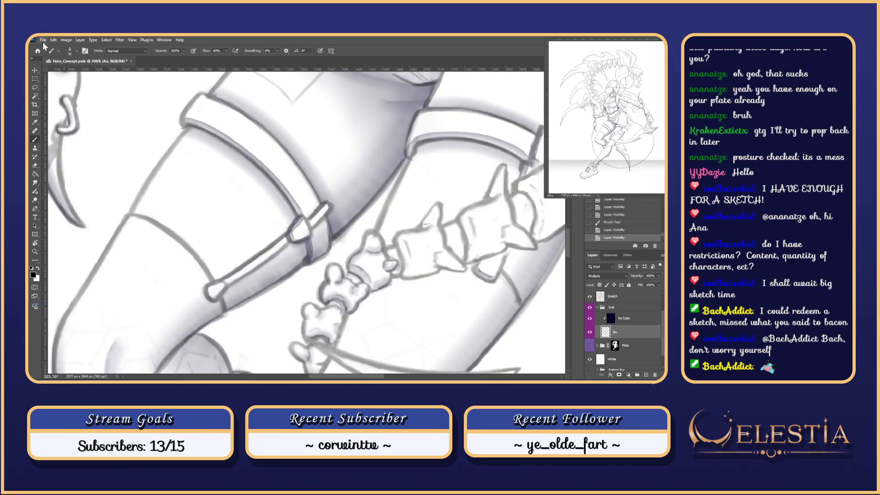
- Open Untitled-1 from the Sketches cloud folder, look over its character sketches, and close the file
left_click(43, 40)
left_click(51, 54)
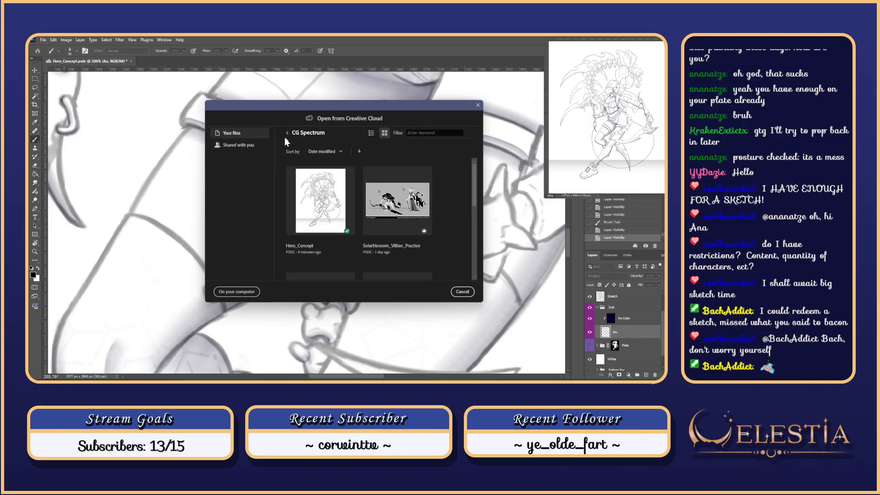
left_click(282, 133)
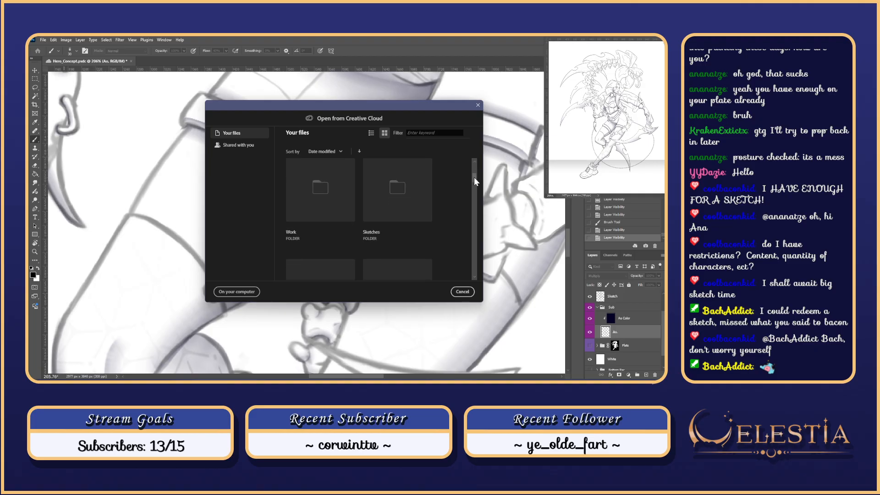
scroll(474, 178, "down", 2)
left_click_drag(475, 182, 474, 179)
left_click(419, 191)
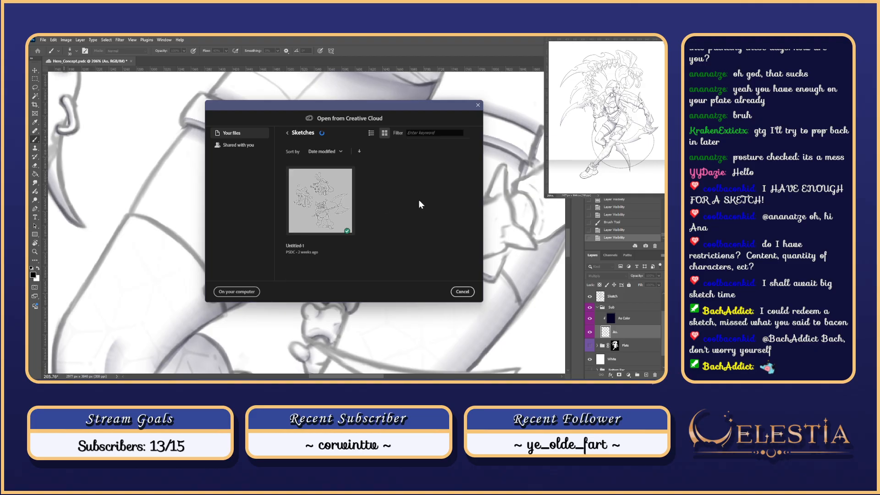
left_click(331, 199)
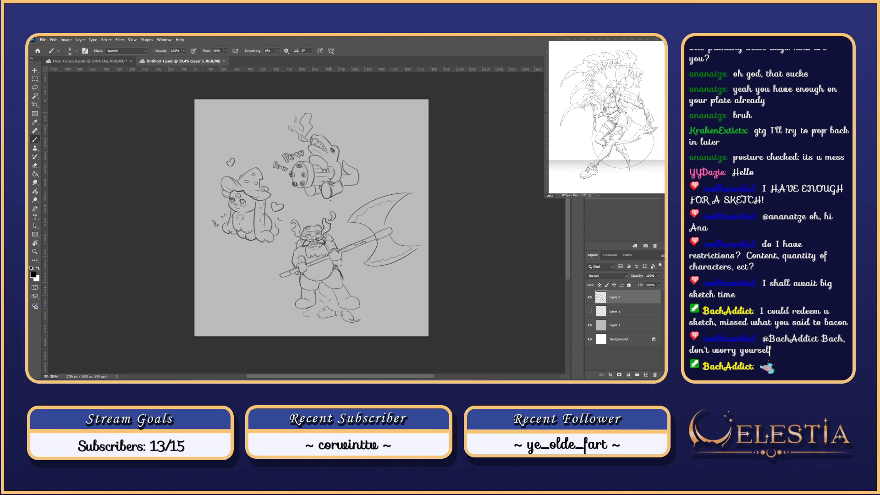
scroll(329, 200, "up", 2)
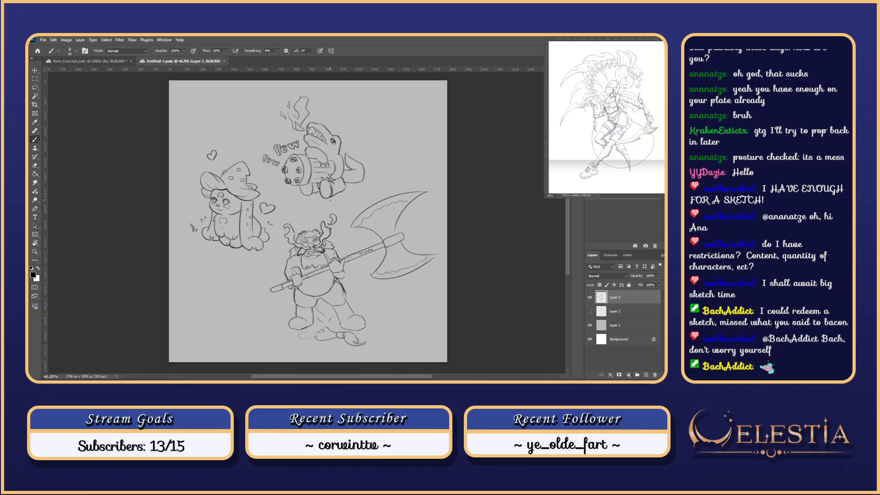
left_click(224, 61)
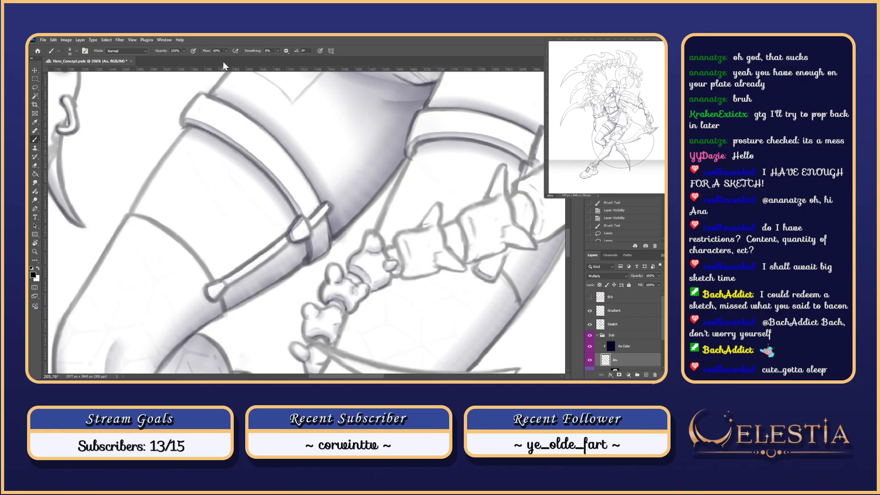
- Review the shading of the legs, spine chain and blades at a lower magnification
scroll(222, 62, "down", 3)
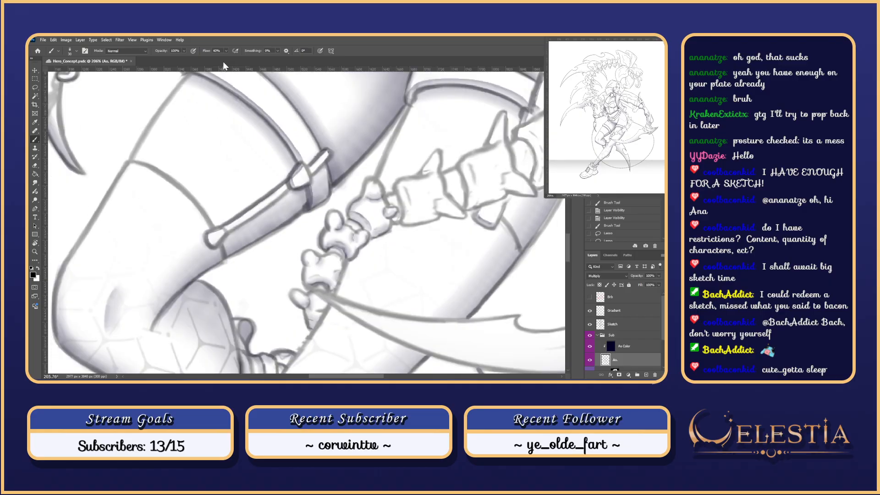
scroll(397, 132, "down", 5)
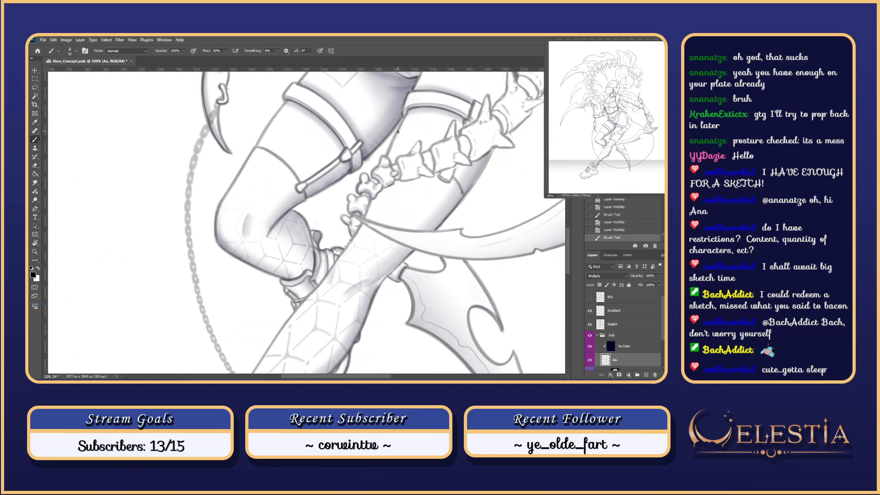
scroll(397, 131, "down", 5)
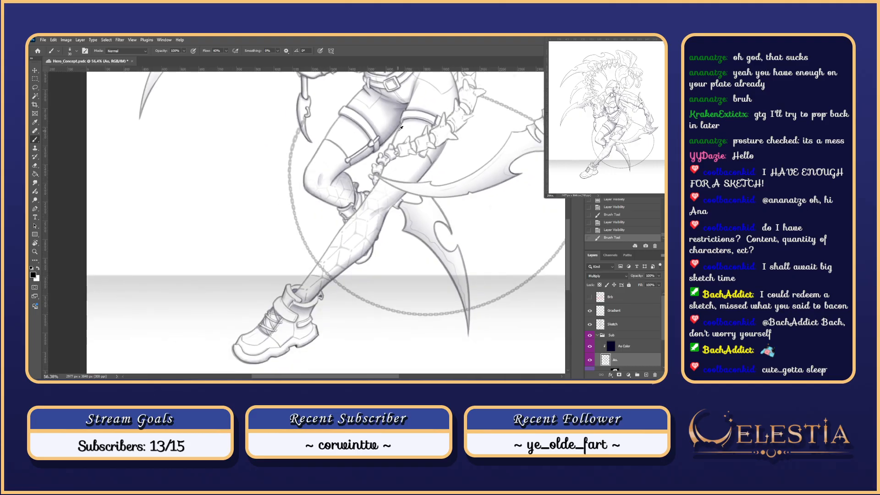
scroll(398, 131, "up", 1)
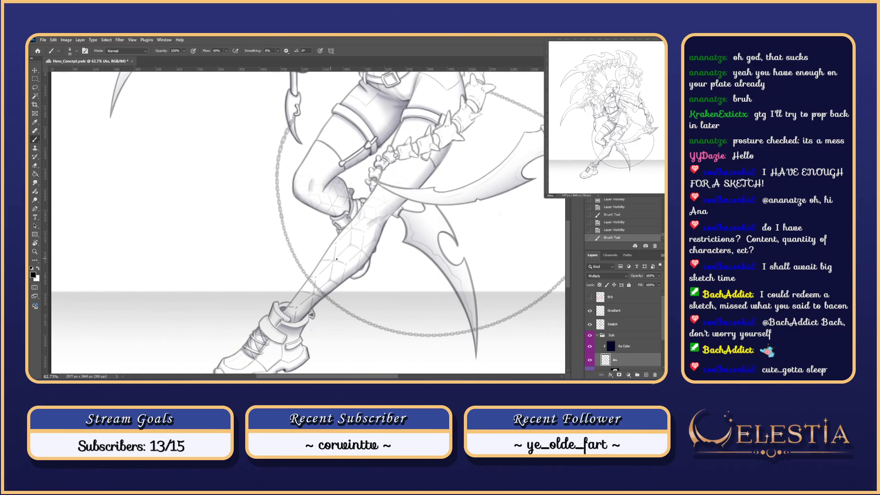
scroll(337, 260, "up", 2)
left_click_drag(440, 266, 451, 300)
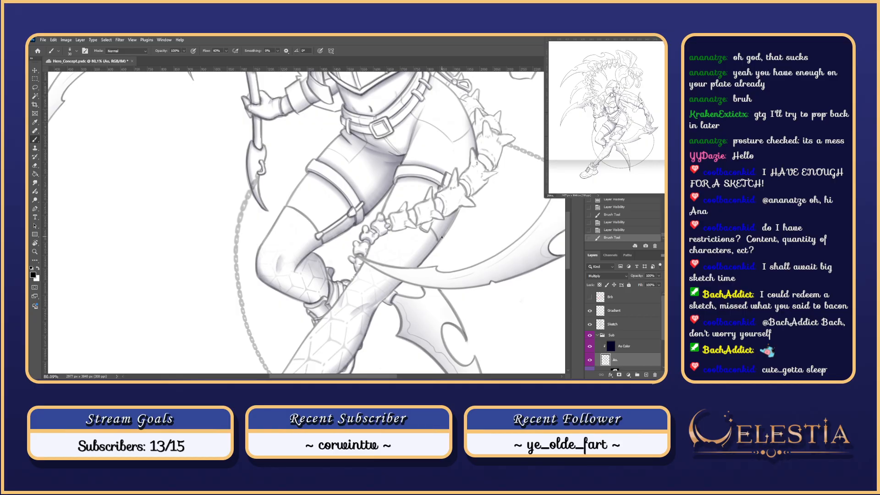
scroll(440, 226, "up", 5)
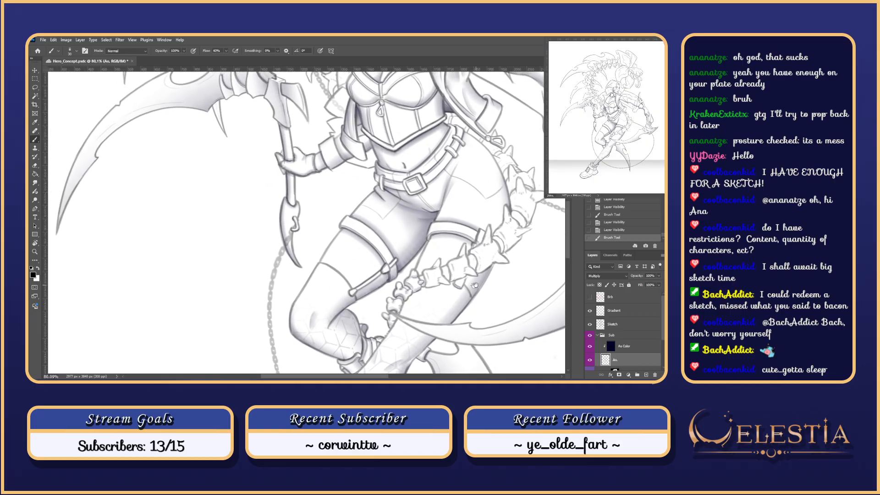
- Set the brush opacity to 99% and shade the fifth-lowest vertebra's left end beside the neighbouring knob
key("9")
key("9")
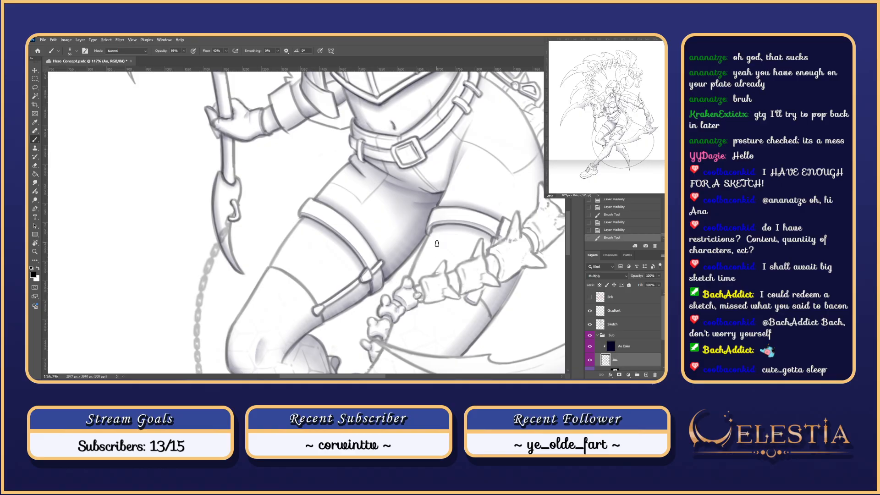
scroll(429, 248, "down", 2)
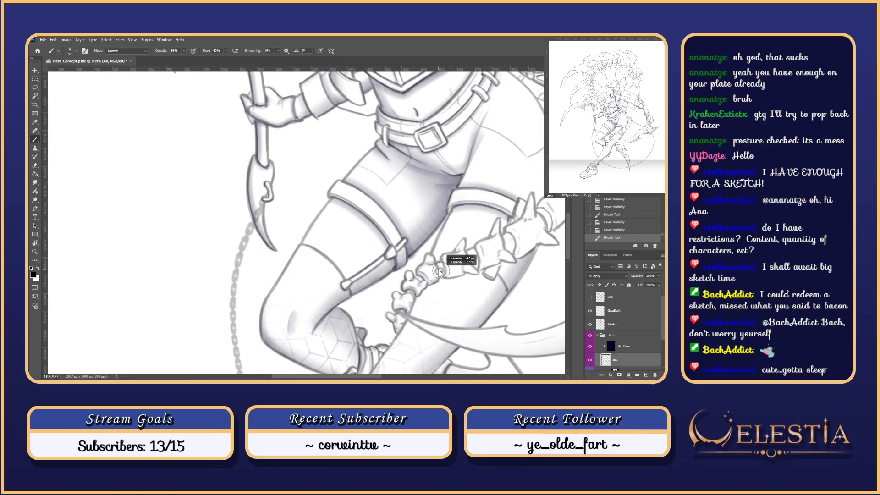
scroll(438, 265, "up", 2)
scroll(437, 264, "up", 5)
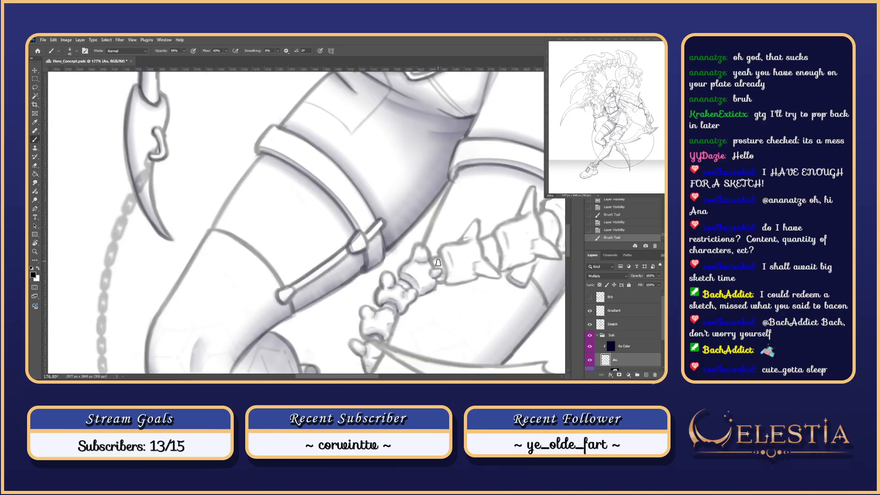
left_click(589, 324)
left_click(590, 324)
left_click_drag(443, 265, 442, 279)
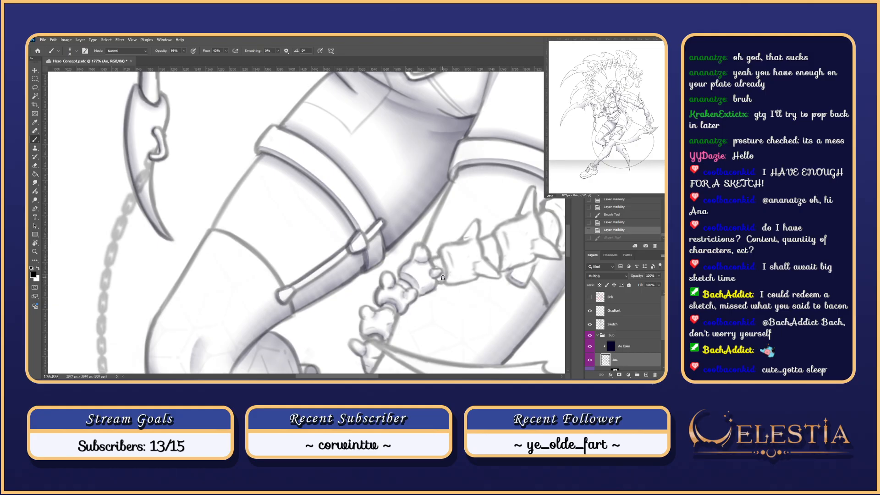
left_click_drag(443, 251, 447, 278)
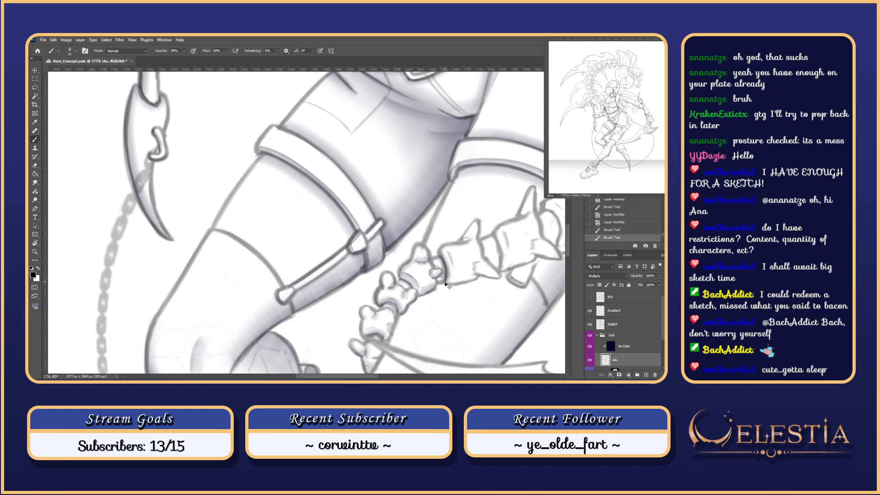
- Compare the latest stroke on the fifth-lowest vertebra by undoing and redoing it, and check it with the Sketch layer briefly hidden
key("ctrl+z")
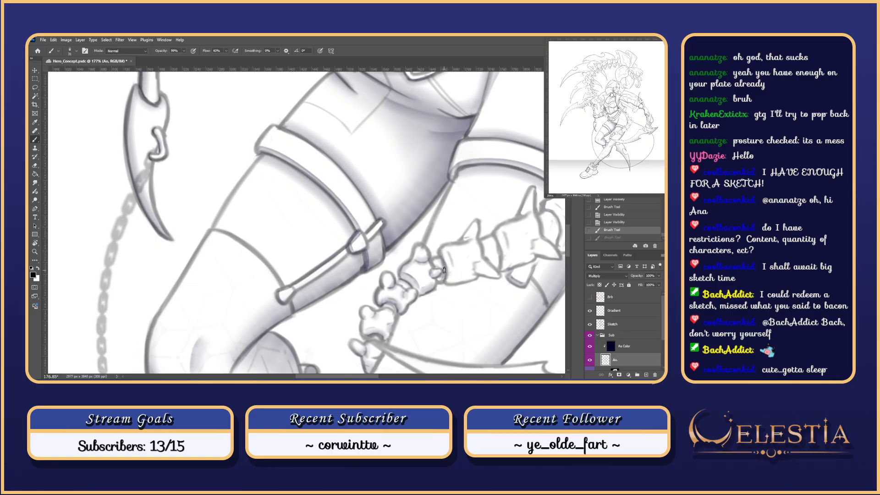
key("ctrl+shift+z")
key("ctrl+z")
key("ctrl+shift+z")
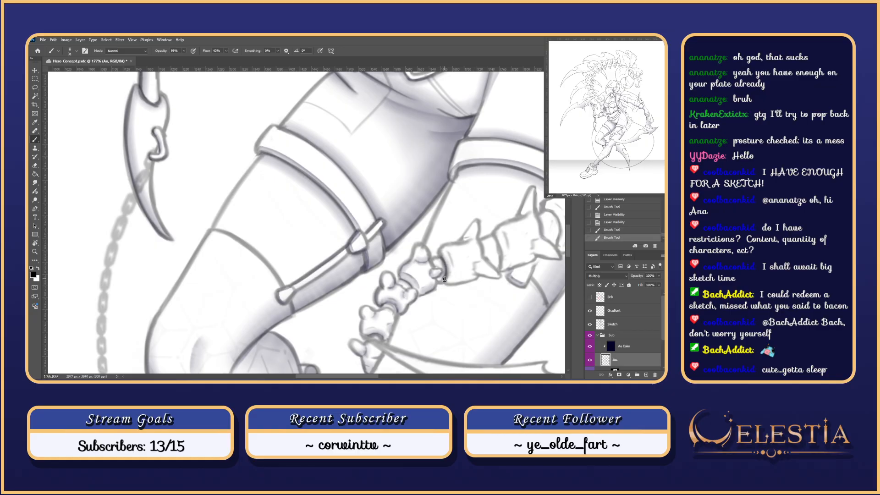
key("ctrl+z")
key("ctrl+shift+z")
key("ctrl+z")
key("ctrl+shift+z")
left_click(589, 323)
left_click(590, 323)
- Try another shadow stroke along the fifth-lowest vertebra's curved left end, comparing it by repeatedly undoing and redoing it
left_click_drag(444, 258, 446, 273)
key("ctrl+z")
key("ctrl+shift+z")
key("ctrl+z")
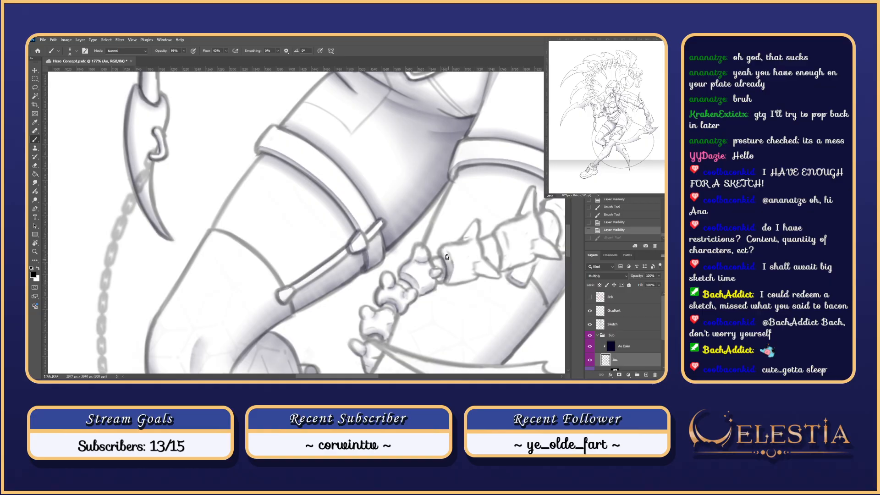
key("ctrl+shift+z")
key("ctrl+z")
key("ctrl+shift+z")
key("ctrl+z")
key("ctrl+shift+z")
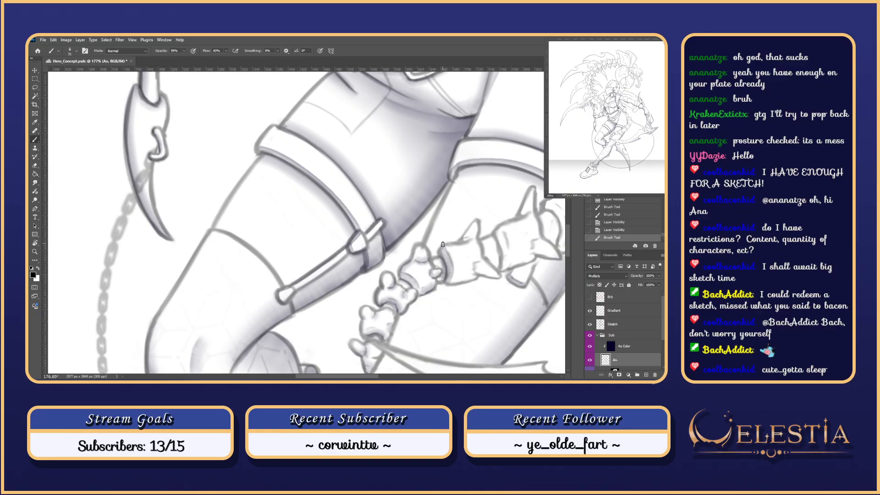
key("ctrl+z")
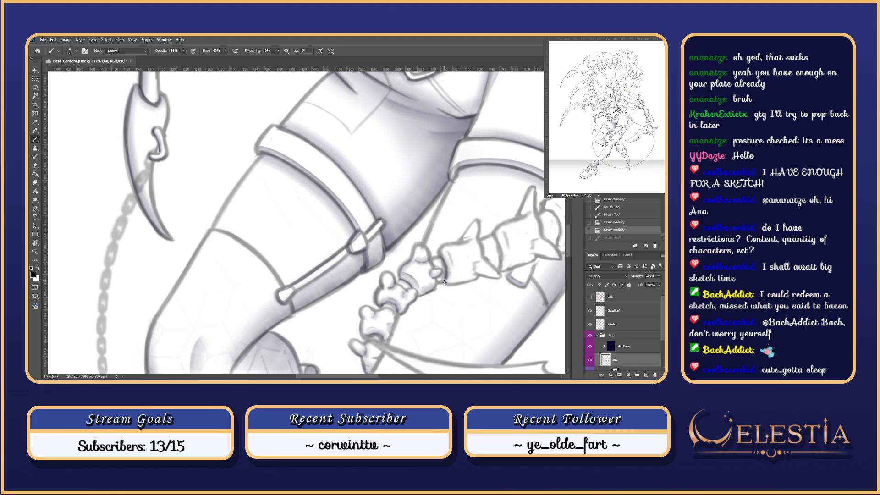
key("ctrl+shift+z")
key("ctrl+z")
key("ctrl+shift+z")
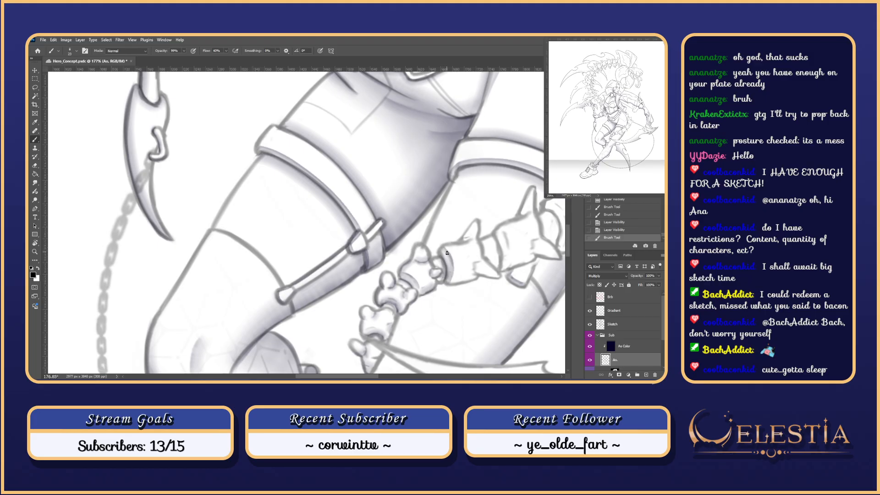
- Check the shading with the Gradient and Sketch layers briefly hidden, and undo the latest stroke on the fifth-lowest vertebra
left_click(590, 311)
left_click(590, 311)
left_click(590, 324)
left_click(590, 324)
key("ctrl+z")
key("ctrl+z")
key("ctrl+z")
key("ctrl+z")
key("ctrl+z")
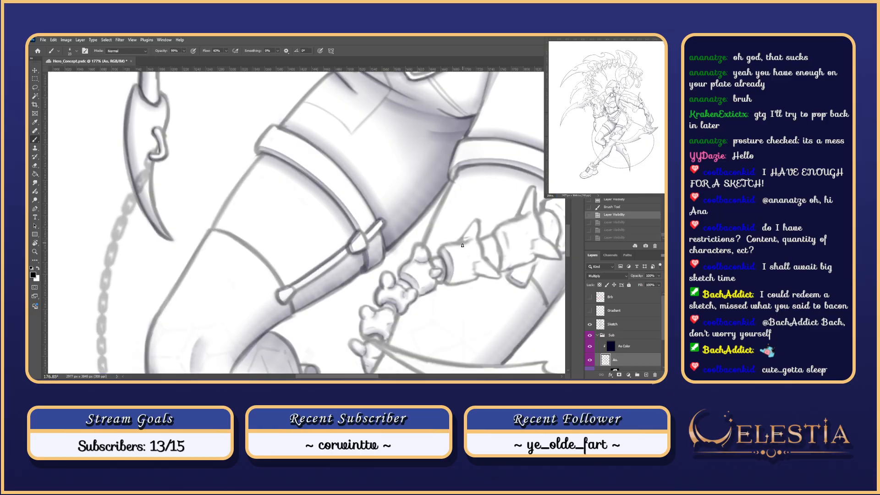
- Brush a curved shadow along the fifth-lowest vertebra's left end, undoing unwanted strokes, and check it with the Sketch layer briefly hidden
left_click_drag(495, 318, 457, 259)
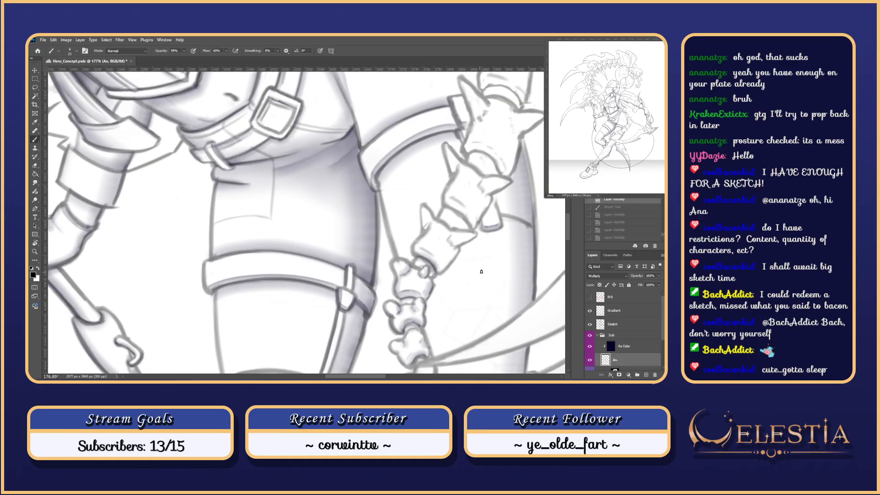
left_click_drag(478, 292, 449, 259)
left_click(433, 295)
key("ctrl+z")
mouse_move(433, 295)
left_mouse_down("ctrl")
mouse_move(424, 277)
mouse_move(436, 298)
mouse_move(429, 275)
mouse_move(435, 280)
mouse_move(421, 270)
left_mouse_up("ctrl")
key("ctrl+z")
key("ctrl+z")
key("ctrl+z")
mouse_move(431, 303)
left_mouse_down()
mouse_move(435, 280)
mouse_move(422, 276)
left_mouse_up()
key("ctrl+z")
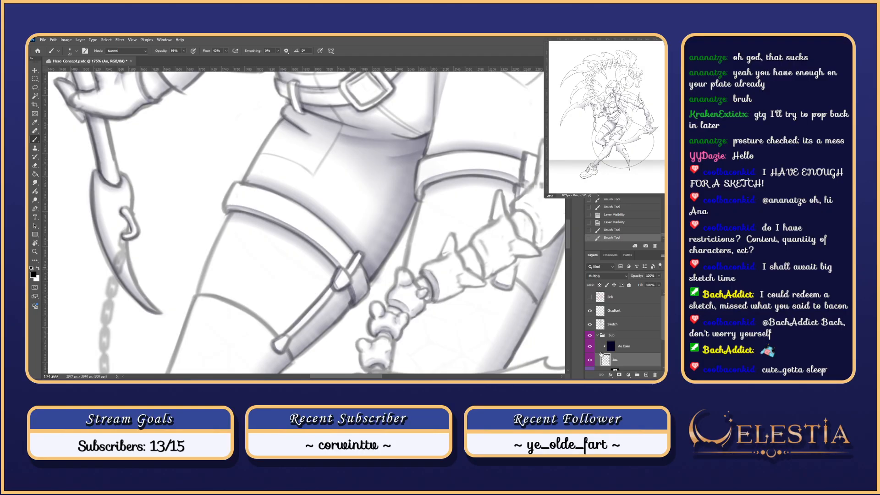
left_click(590, 324)
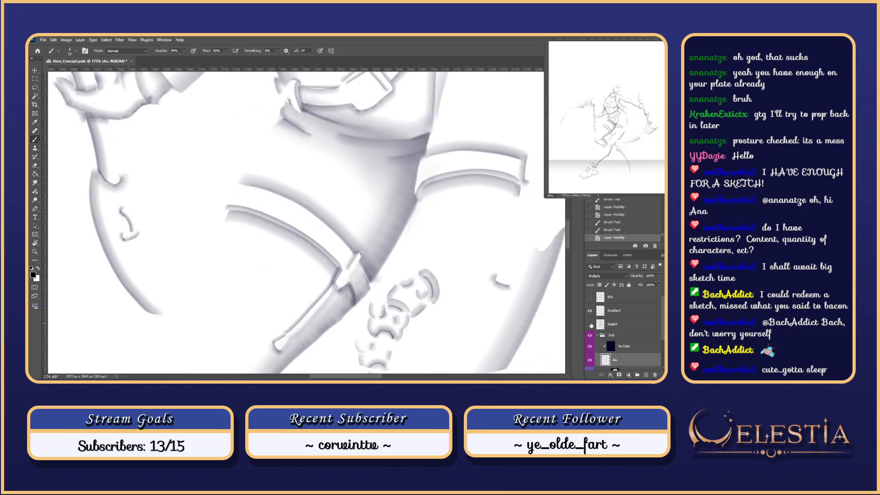
left_click(590, 324)
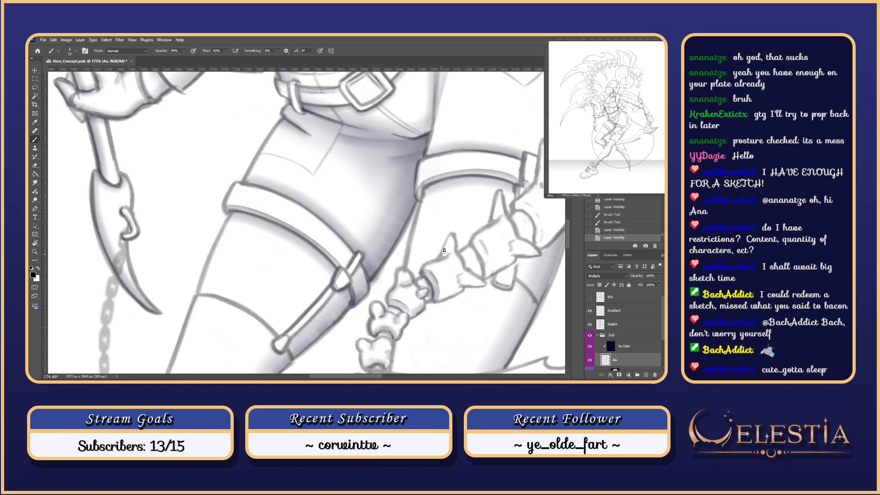
- Shade the fifth-lowest vertebra's lower edge, undoing unwanted strokes, and check it with the Sketch layer briefly hidden
mouse_move(436, 298)
left_mouse_down()
mouse_move(471, 285)
mouse_move(449, 295)
mouse_move(456, 292)
left_mouse_up()
key("ctrl+z")
key("ctrl+z")
key("ctrl+z")
left_click_drag(437, 299, 462, 288)
key("ctrl+z")
left_click(591, 324)
left_click(590, 324)
- Shade the fifth-lowest vertebra's upper edge and erase the excess near the base of its spike
scroll(443, 226, "up", 2)
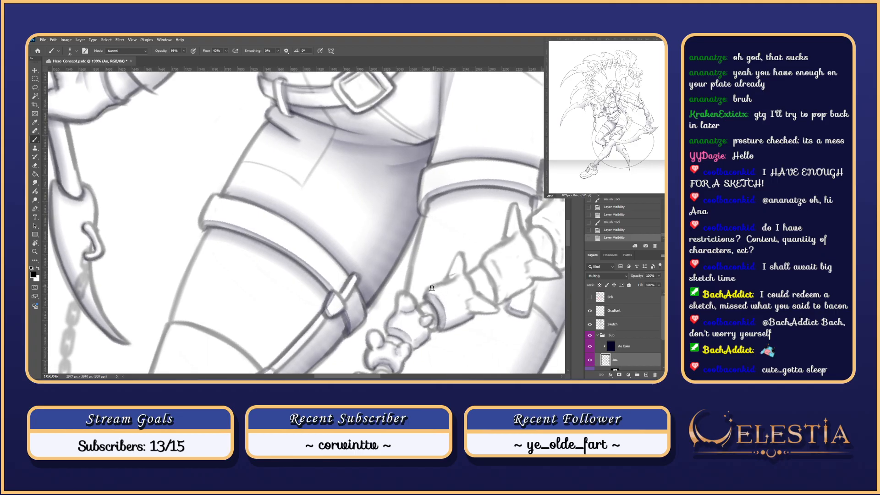
key("ctrl+z")
left_click_drag(443, 283, 426, 297)
key("ctrl+z")
key("e")
mouse_move(458, 271)
left_mouse_down()
mouse_move(449, 278)
mouse_move(466, 275)
mouse_move(452, 270)
mouse_move(463, 275)
left_mouse_up()
key("b")
- Undo the unwanted brush strokes on the fifth-lowest vertebra and hide the Sketch layer to check its shading
key("ctrl+z")
key("ctrl+z")
key("ctrl+z")
key("ctrl+z")
key("ctrl+z")
key("ctrl+z")
key("ctrl+z")
key("ctrl+z")
left_click(590, 325)
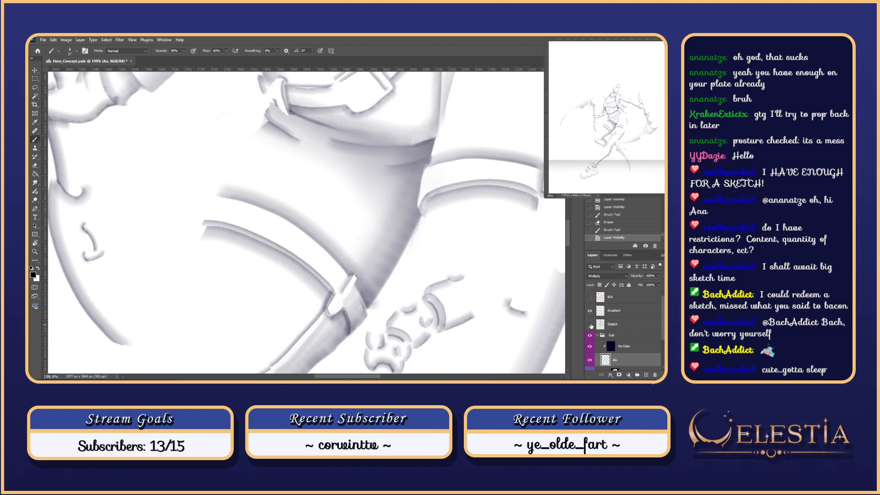
- Show the Sketch layer again and erase the excess shading along the fifth-lowest vertebra's upper edge
left_click(589, 324)
left_click_drag(506, 317, 494, 312)
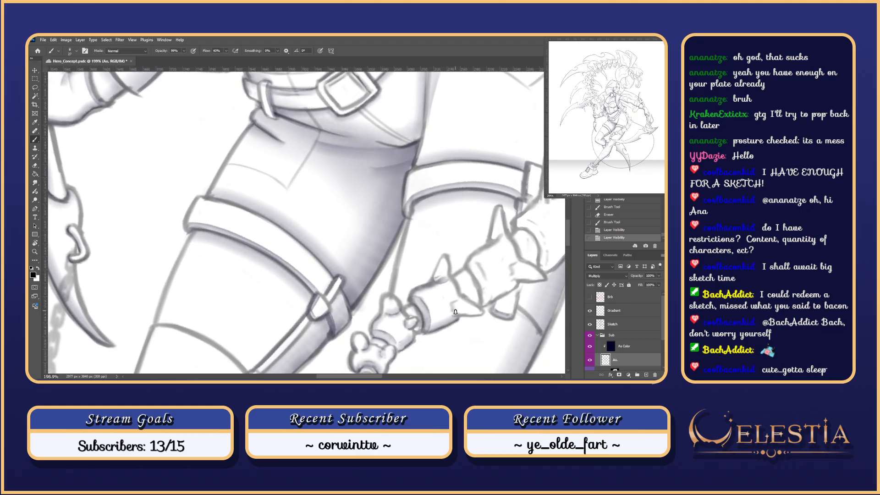
key("e")
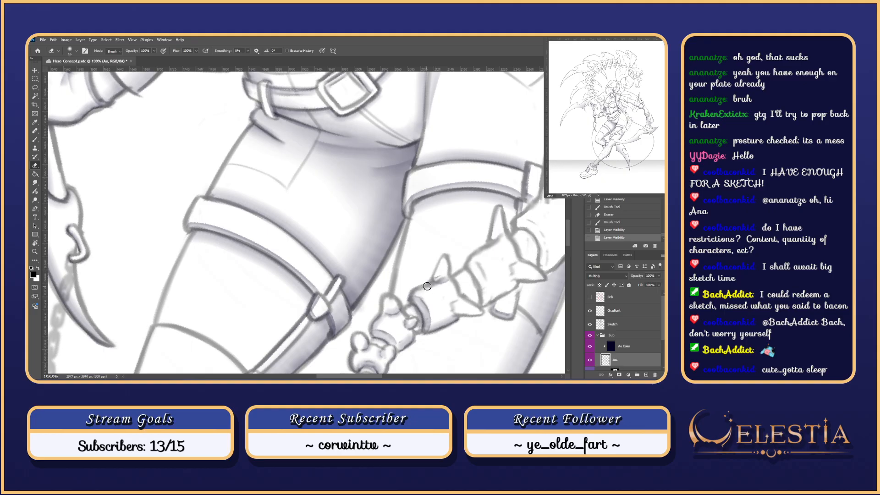
key("l")
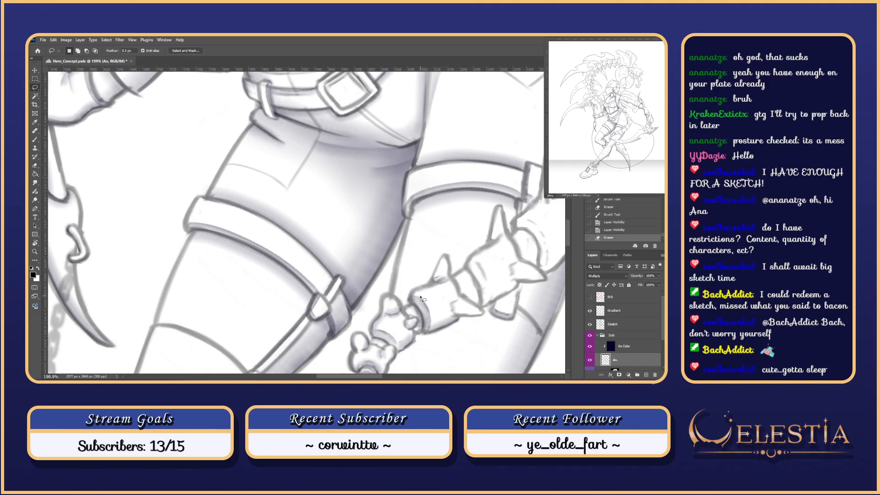
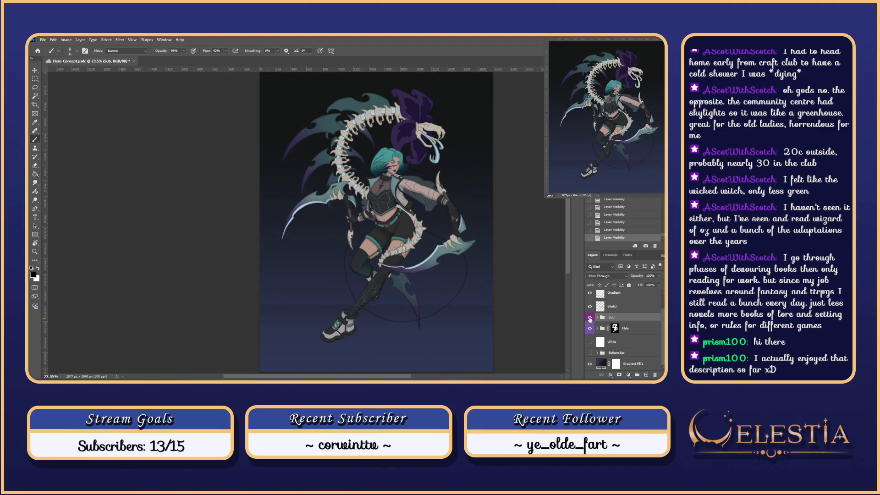
- Compare the whole coloured character with and without its shading by toggling the Sub group's visibility
left_click(589, 318)
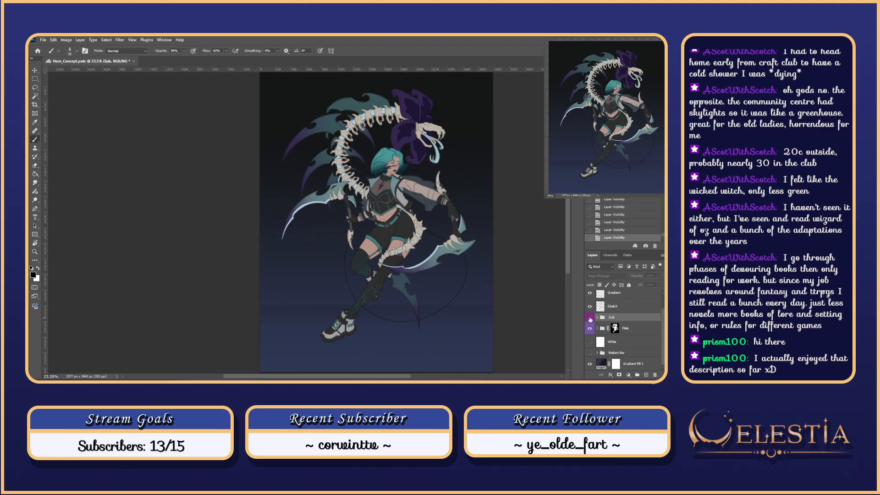
left_click(589, 318)
left_click(589, 318)
left_click(590, 318)
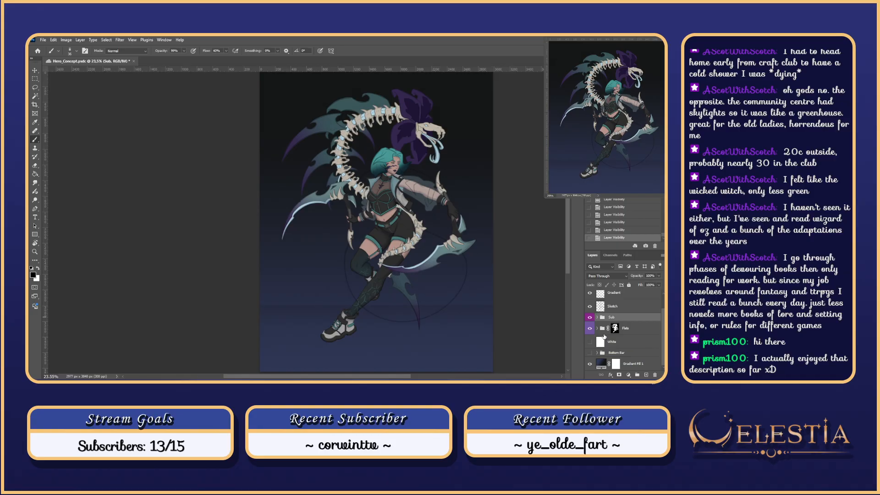
scroll(530, 217, "down", 3)
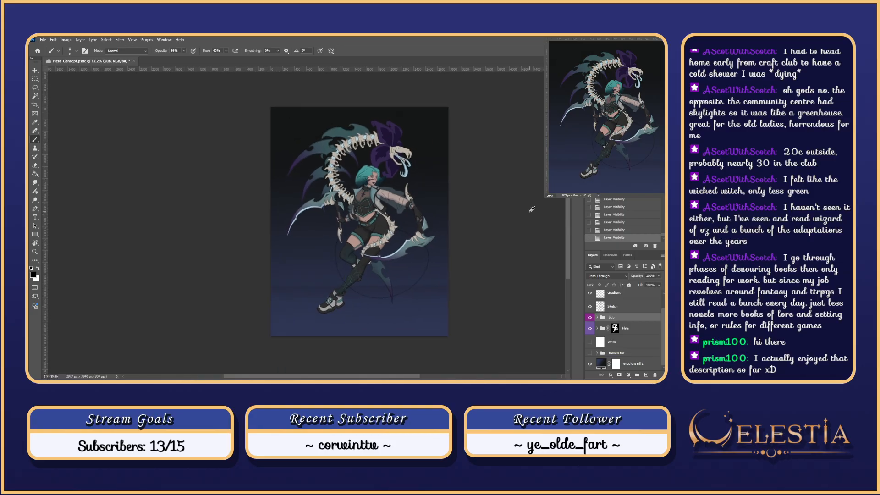
scroll(531, 210, "up", 2)
scroll(563, 238, "up", 1)
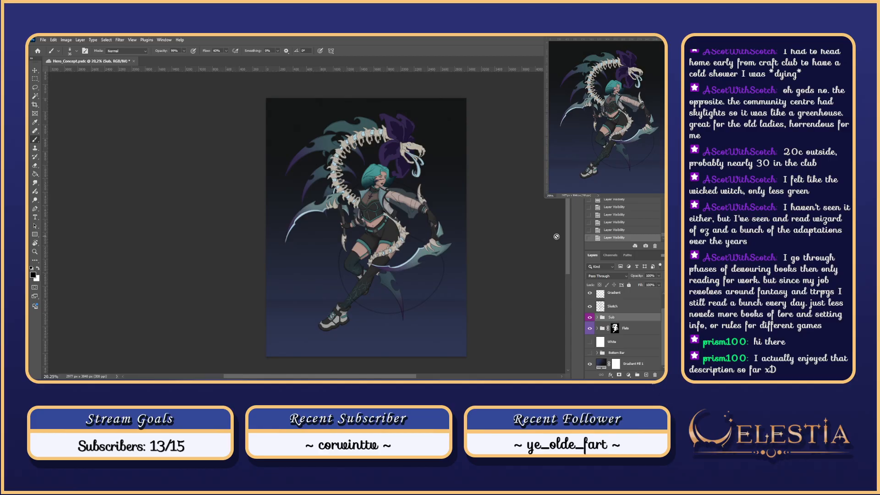
scroll(614, 312, "up", 1)
- Display the Brb layer over the canvas rotated upside down, and restore the upright view with that layer hidden
left_click(589, 296)
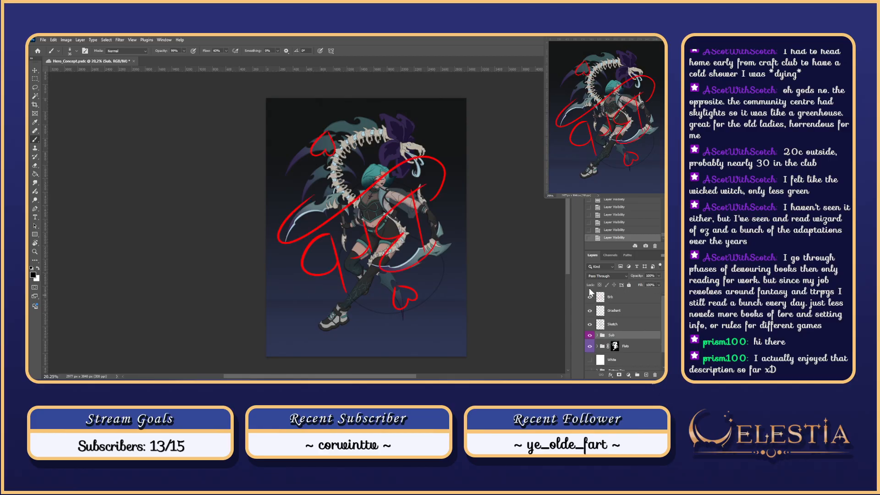
key("r")
mouse_move(501, 208)
left_mouse_down()
mouse_move(431, 82)
mouse_move(165, 106)
mouse_move(185, 232)
left_mouse_up()
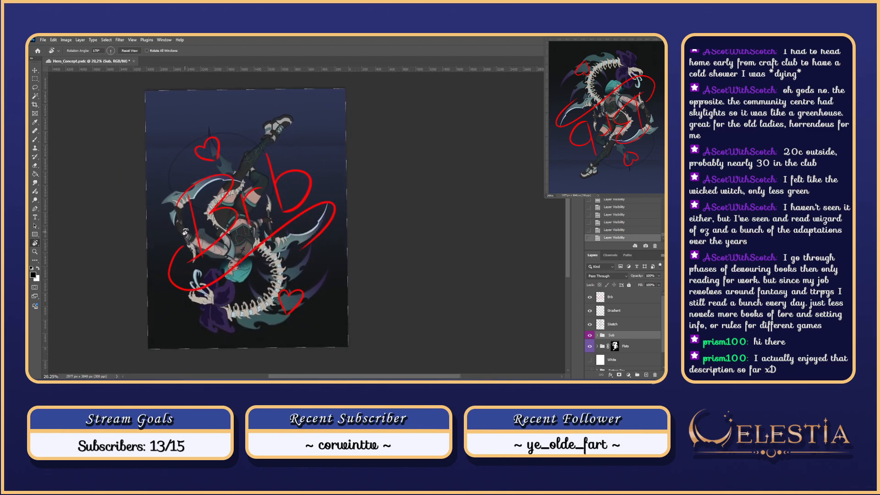
left_click_drag(371, 374, 347, 373)
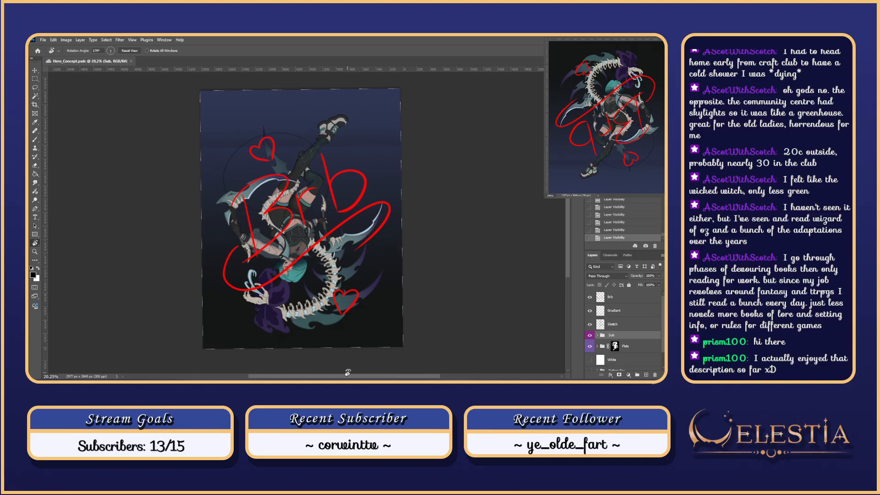
left_click(590, 296)
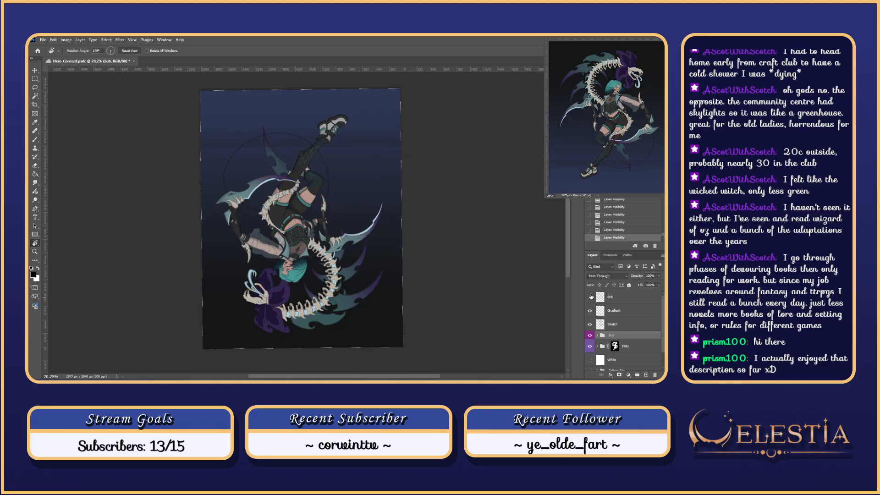
key("Escape")
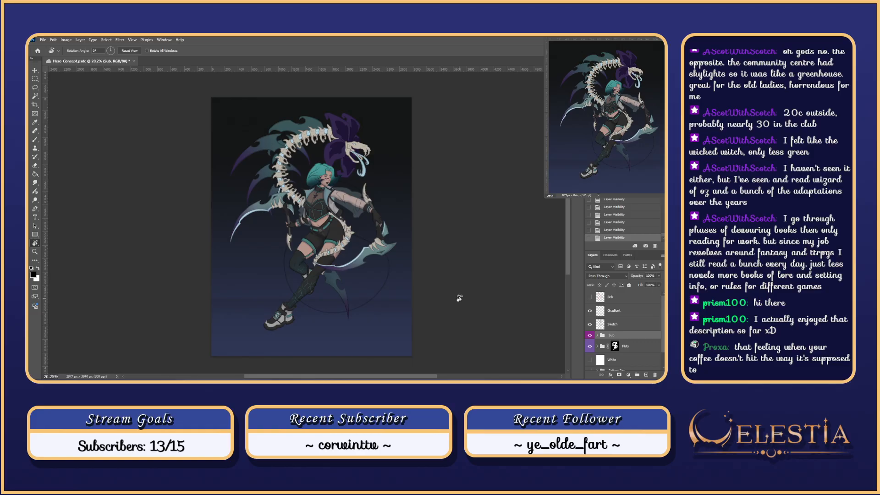
- Hide the Flats group and show the White layer behind the line art and shading
left_click(590, 348)
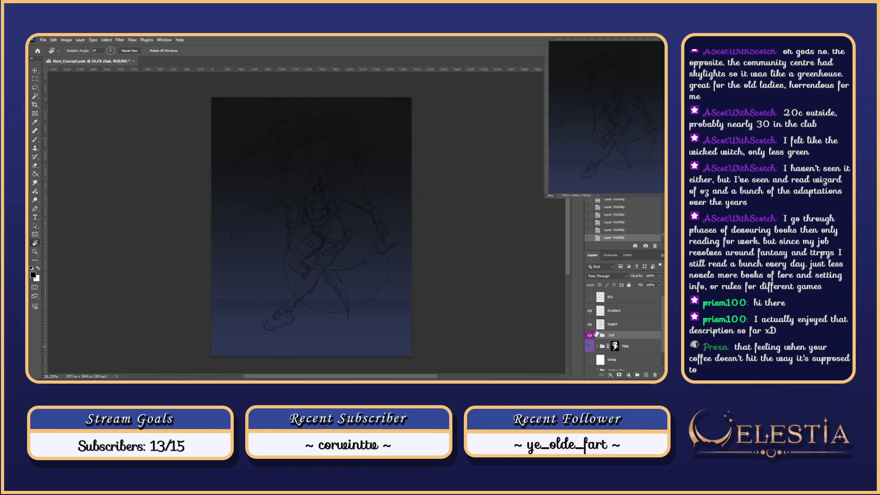
scroll(590, 347, "down", 1)
left_click(589, 354)
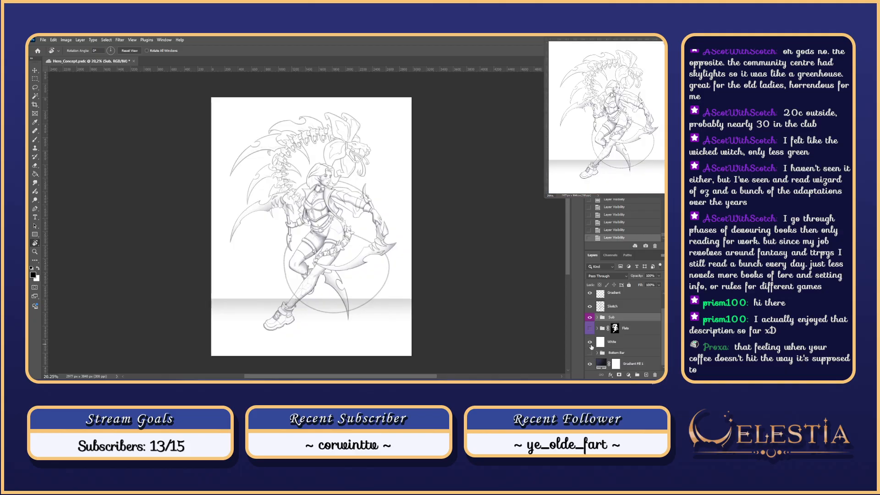
left_click(637, 309)
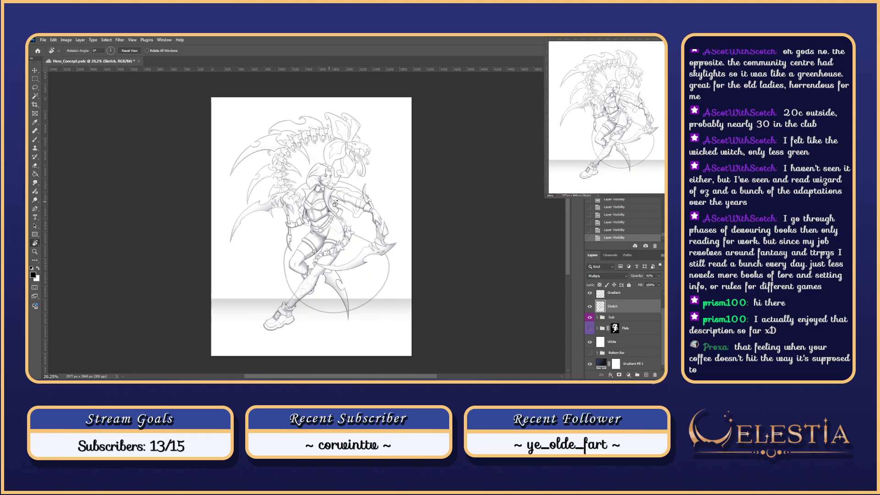
key("b")
right_click(376, 195)
left_click(422, 212)
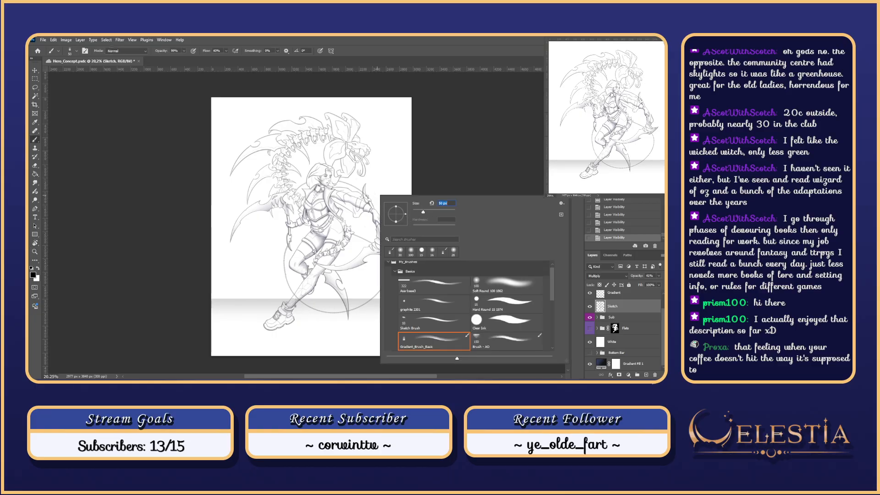
key("Return")
left_click(371, 206)
scroll(382, 218, "up", 5)
key("ctrl+z")
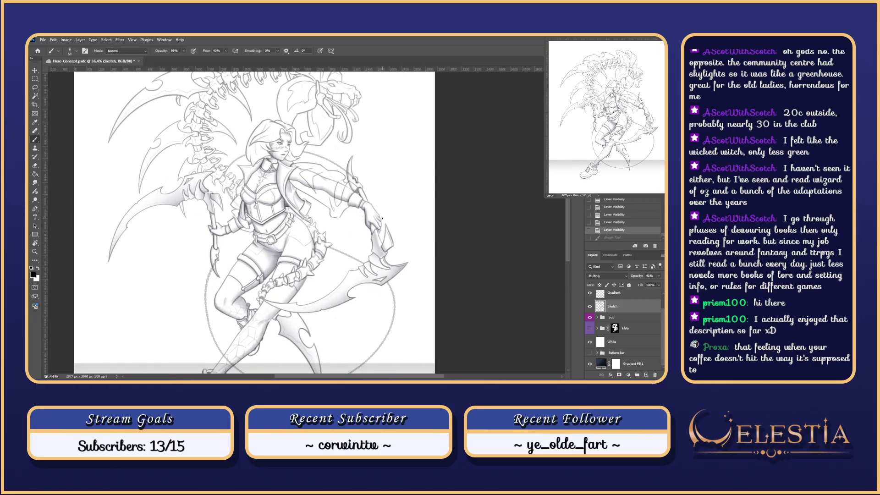
- Expand the Sub group and select the Ao layer for shading the upper body
left_click(597, 317)
left_click(619, 344)
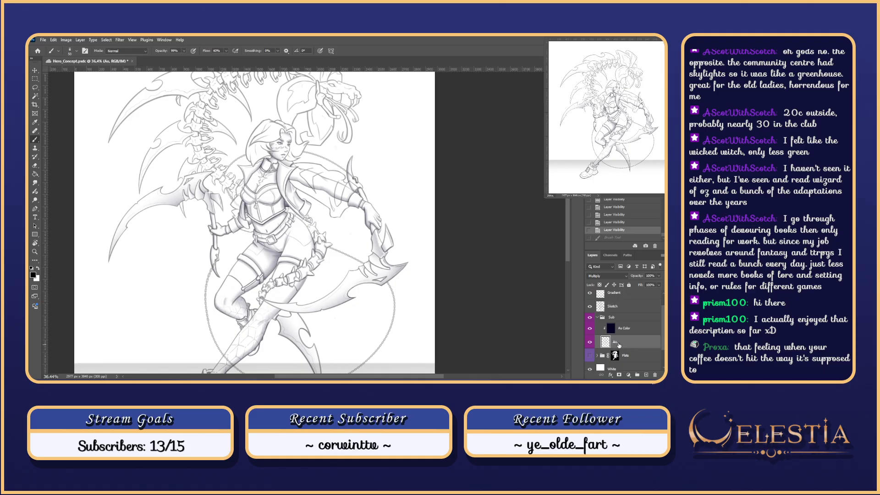
scroll(618, 345, "up", 1)
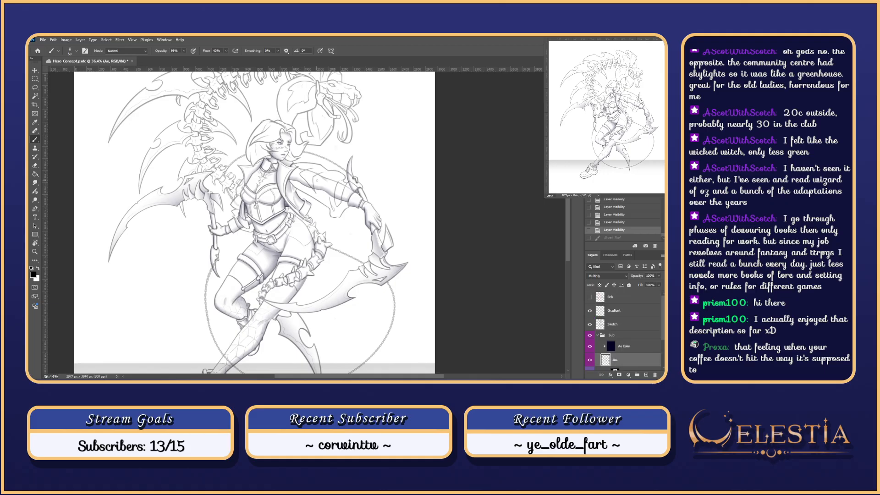
scroll(317, 180, "up", 3)
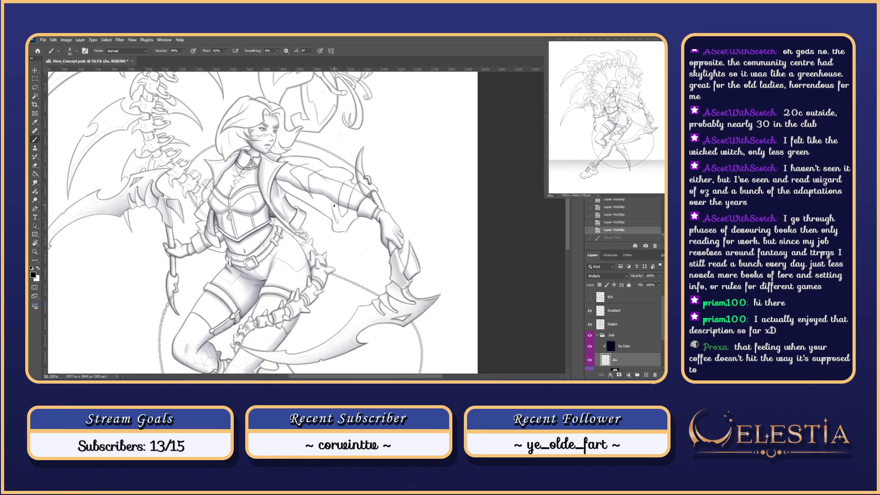
left_click_drag(334, 206, 366, 193)
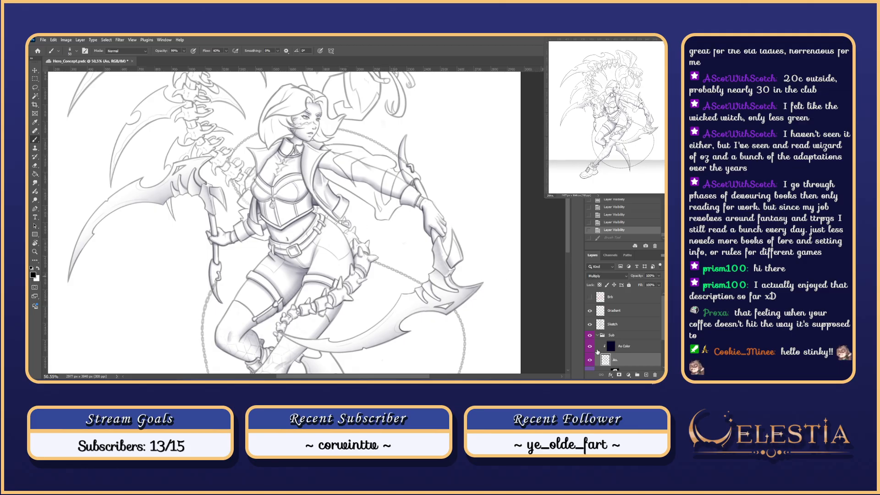
- Check the shading with the Sub group briefly hidden, and make the Flats group visible again
left_click(590, 335)
left_click(590, 335)
left_click_drag(662, 317, 661, 335)
left_click(590, 349)
scroll(329, 186, "up", 5)
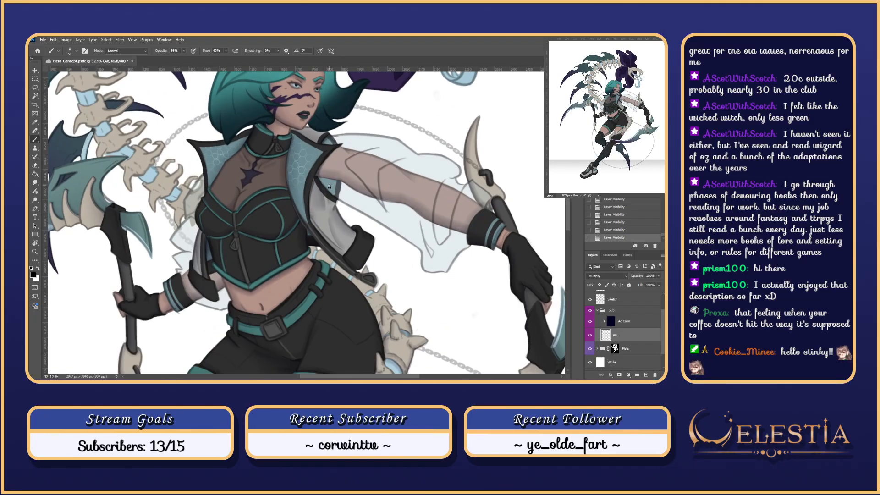
- Lasso the jacket's armhole area beneath the outstretched arm and the shoulder edge above it, and hide the selection outline
key("l")
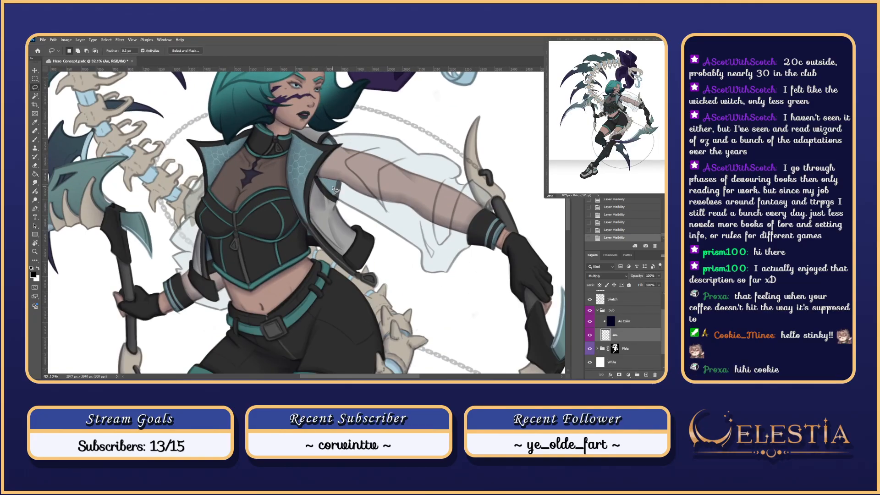
mouse_move(334, 189)
left_mouse_down()
mouse_move(348, 210)
mouse_move(326, 194)
mouse_move(350, 214)
mouse_move(352, 198)
mouse_move(324, 185)
left_mouse_up()
left_click(328, 195)
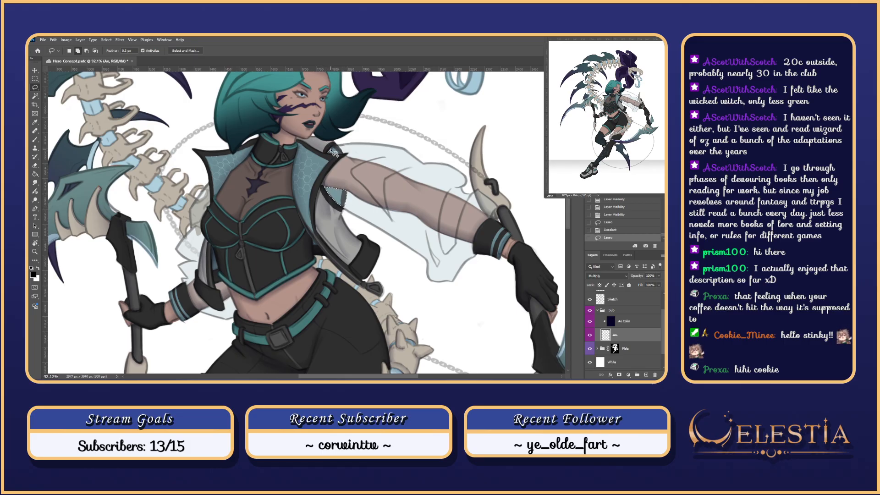
left_click_drag(347, 157, 329, 153)
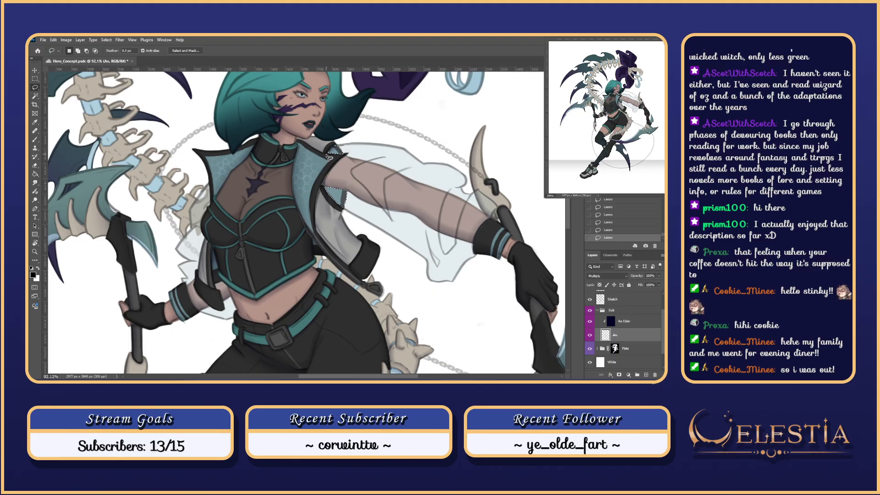
key("ctrl+d")
- Try brush strokes inside the selected shoulder and armhole areas of the jacket, undoing each one
key("b")
left_click_drag(335, 149, 347, 149)
mouse_move(345, 195)
left_mouse_down()
mouse_move(341, 205)
mouse_move(341, 192)
left_mouse_up()
key("ctrl+z")
key("ctrl+z")
key("ctrl+z")
key("ctrl+z")
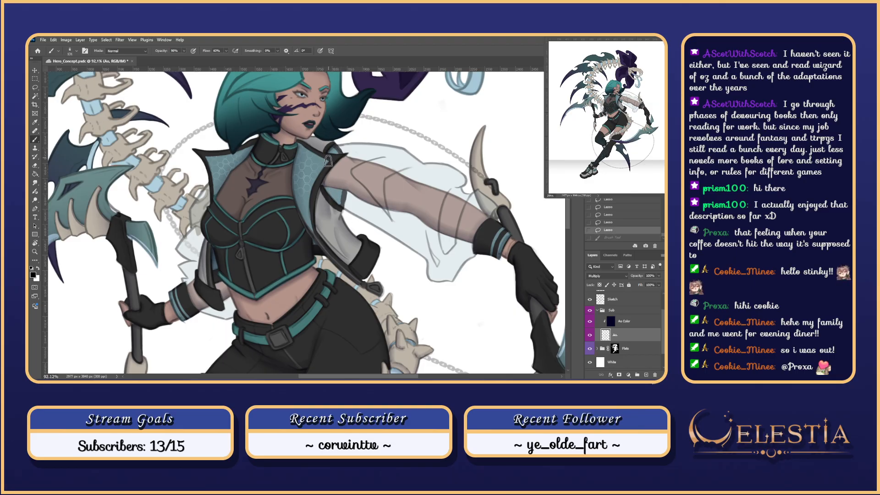
key("ctrl+z")
mouse_move(337, 206)
left_mouse_down()
mouse_move(341, 193)
mouse_move(343, 218)
left_mouse_up()
key("ctrl+z")
key("ctrl+z")
mouse_move(330, 187)
left_mouse_down()
mouse_move(330, 162)
mouse_move(348, 213)
left_mouse_up()
key("ctrl+z")
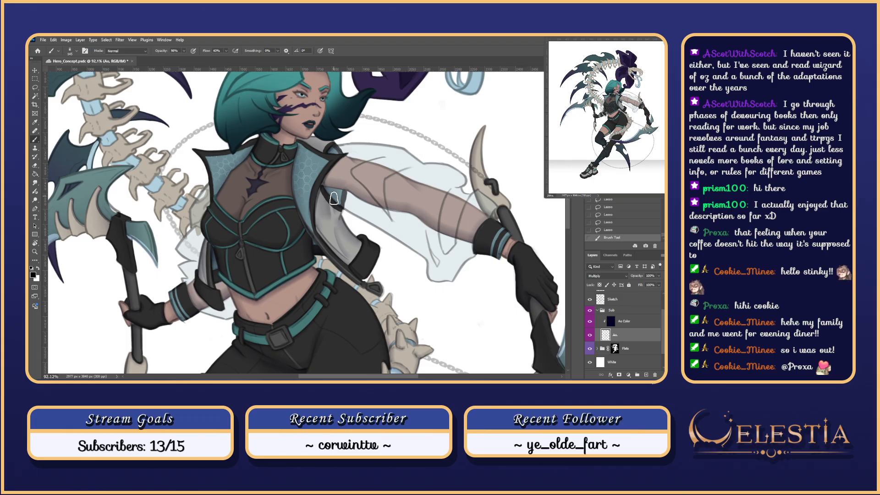
key("ctrl+z")
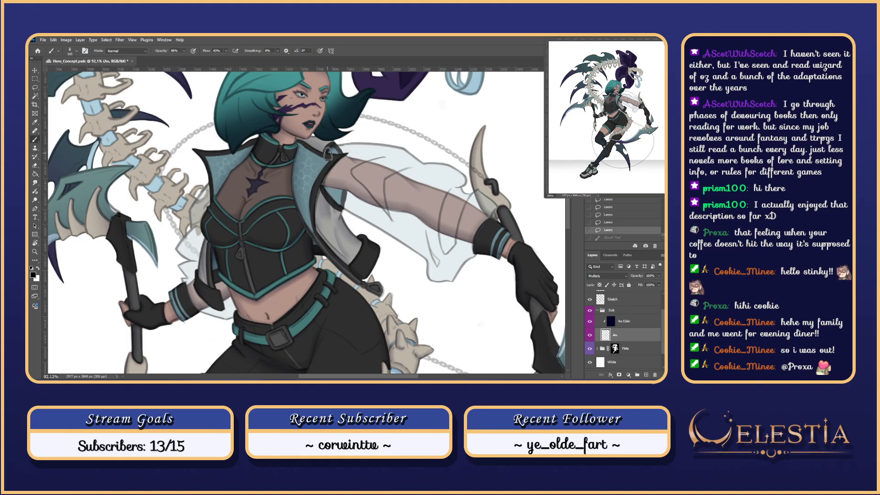
- Brush a soft shadow down the jacket's selected armhole and compare it by undoing and redoing the stroke
left_click_drag(329, 189, 345, 213)
key("ctrl+z")
key("ctrl+shift+z")
key("ctrl+z")
key("ctrl+shift+z")
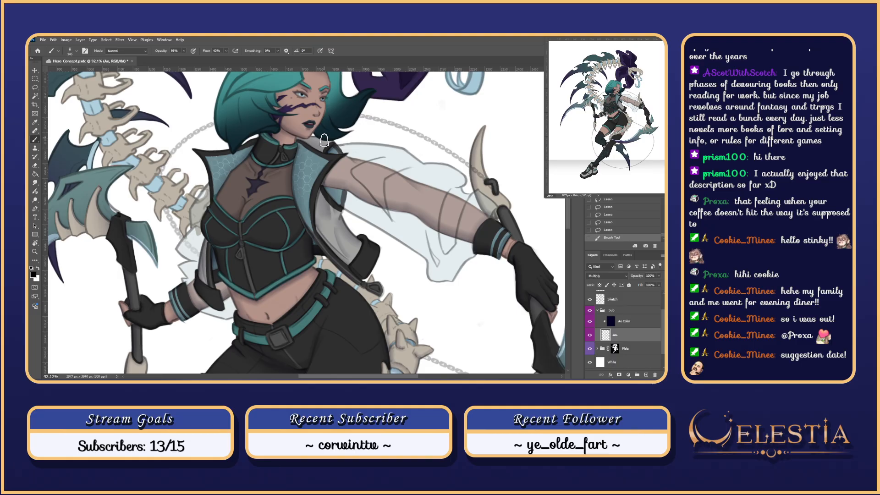
- Deepen the shadow inside the jacket's armhole with another soft stroke, undoing the unwanted attempts
left_click_drag(333, 184, 359, 224)
key("ctrl+z")
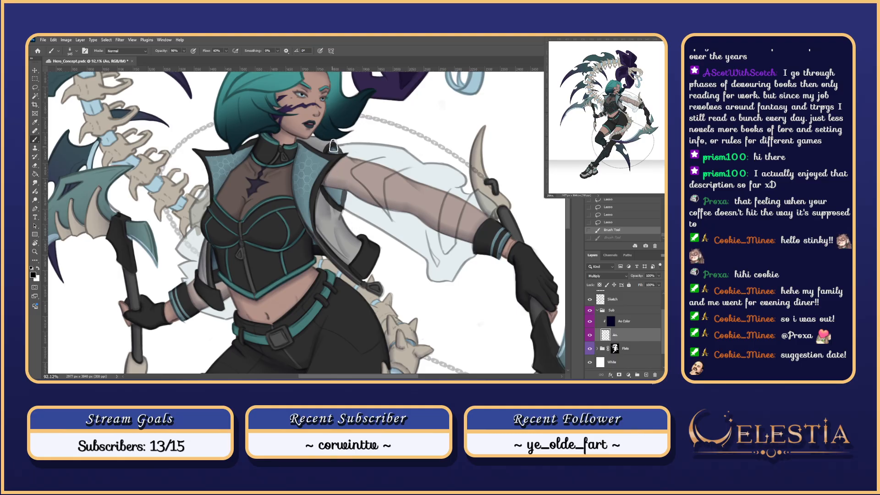
left_click_drag(333, 184, 358, 224)
key("ctrl+z")
left_click_drag(332, 192, 353, 220)
key("ctrl+z")
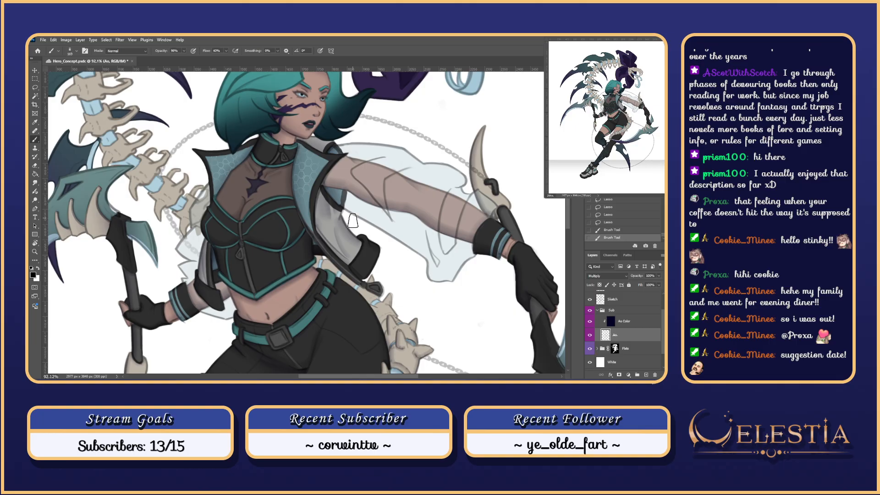
- Check the jacket's new shading by briefly hiding the Ao layer and the Sketch layer
left_click(590, 335)
left_click(589, 335)
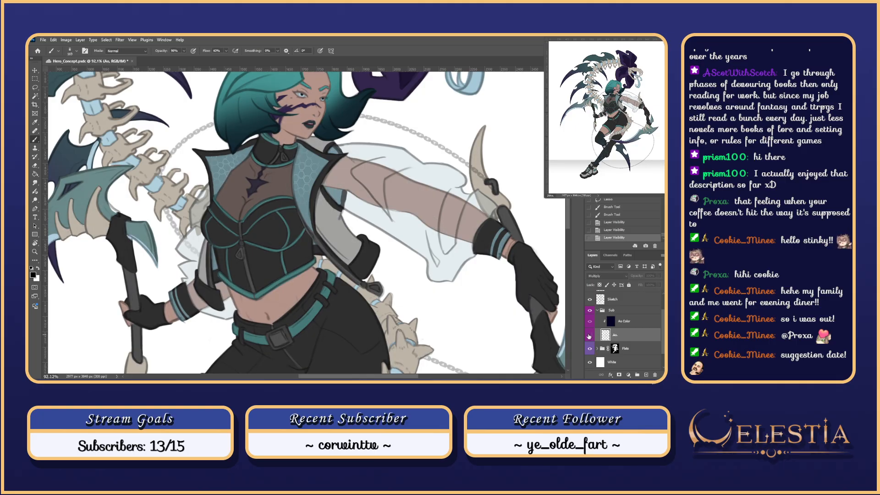
left_click(590, 336)
left_click(590, 337)
left_click(590, 300)
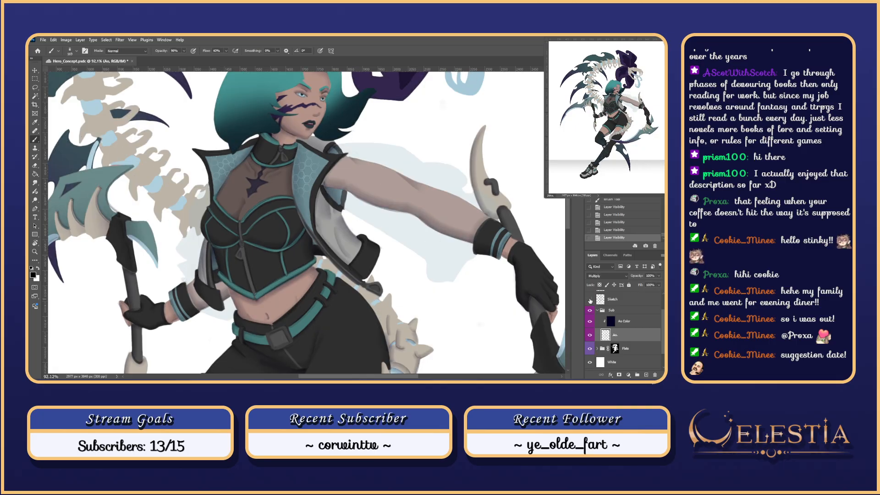
left_click(589, 300)
scroll(655, 318, "down", 2)
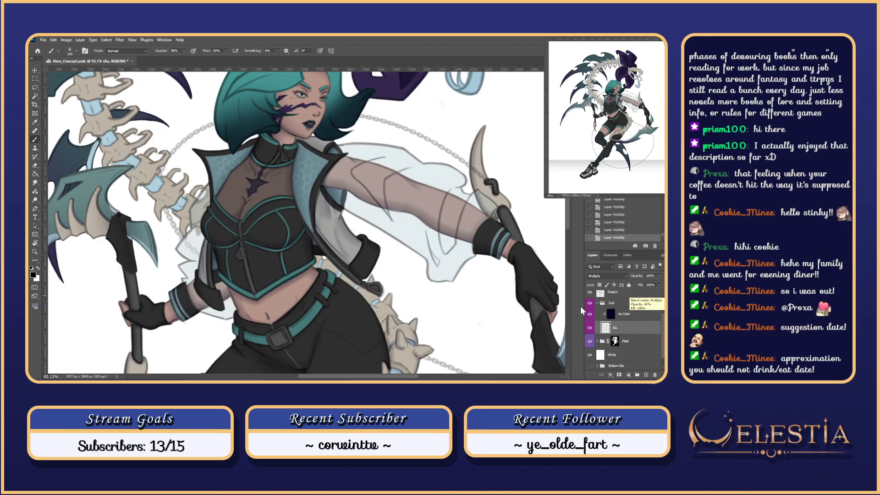
- Check the jacket shading with the Sketch layer hidden and shown, and hide the flat colours group
left_click(590, 292)
left_click(590, 292)
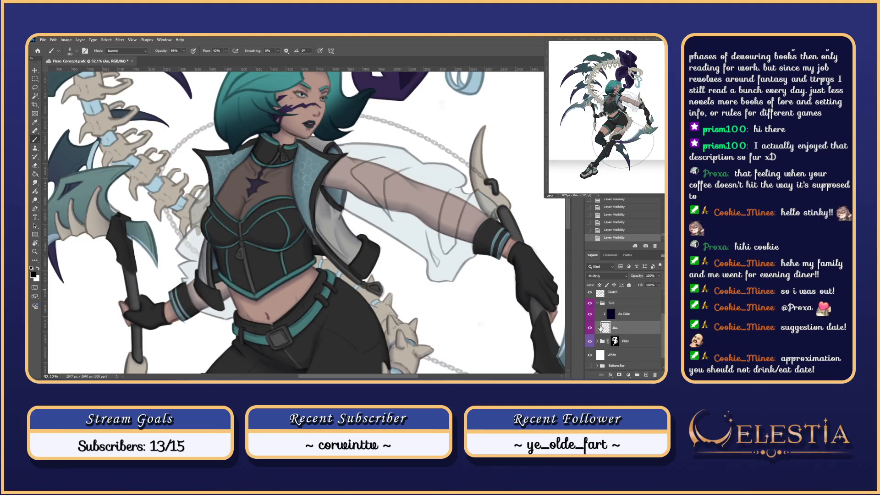
left_click(589, 292)
left_click(590, 293)
left_click(590, 342)
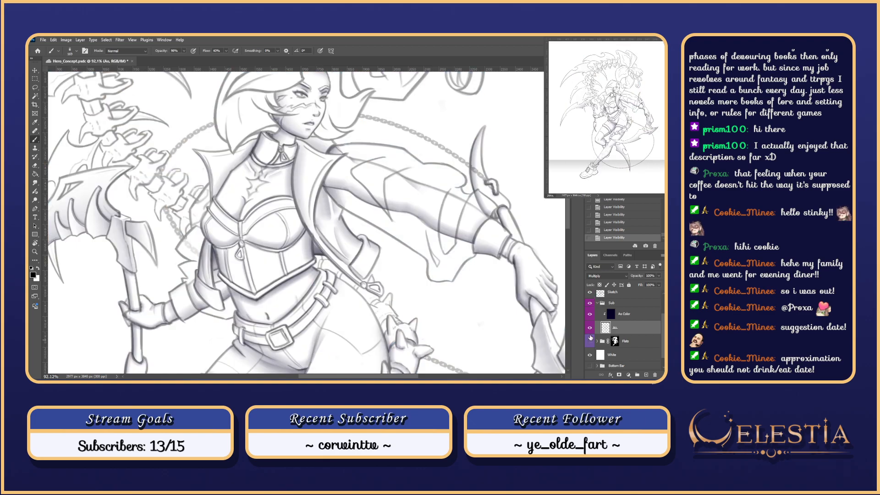
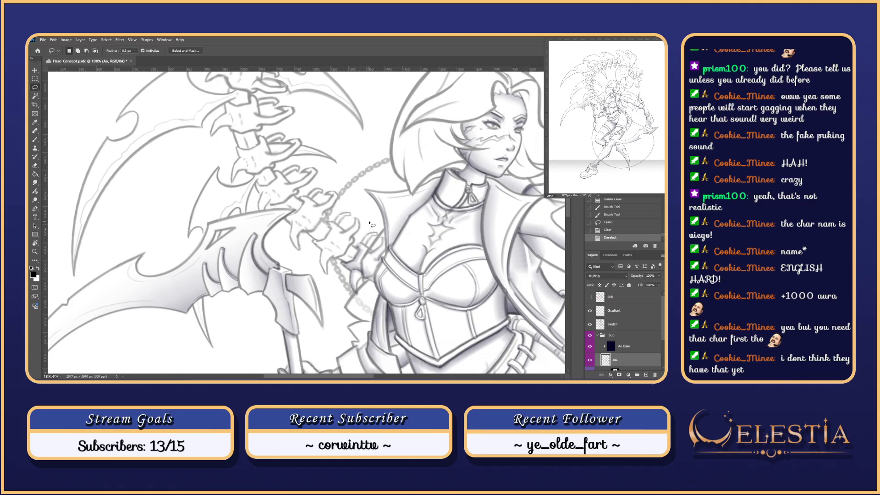
- Pick the Gradient_Brush_Basic brush and try soft shading on the last vertebra beside the jacket, undoing the unwanted strokes
scroll(369, 223, "up", 3)
scroll(385, 254, "up", 1)
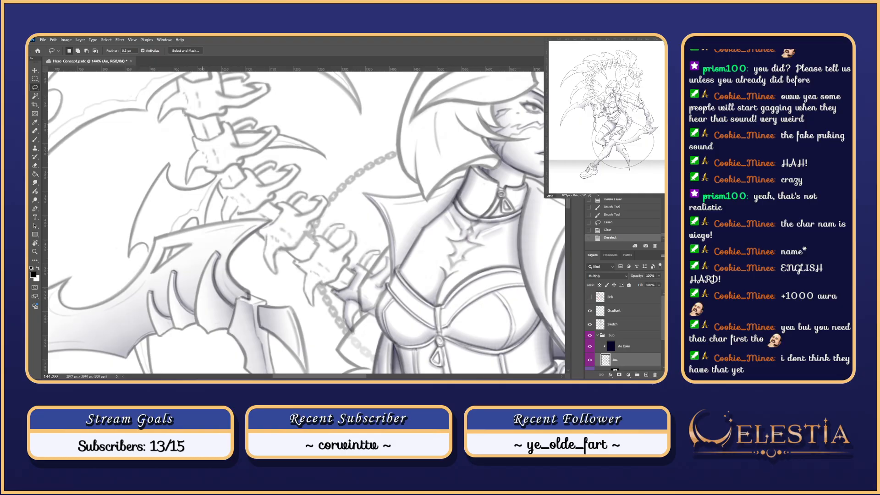
scroll(376, 262, "up", 1)
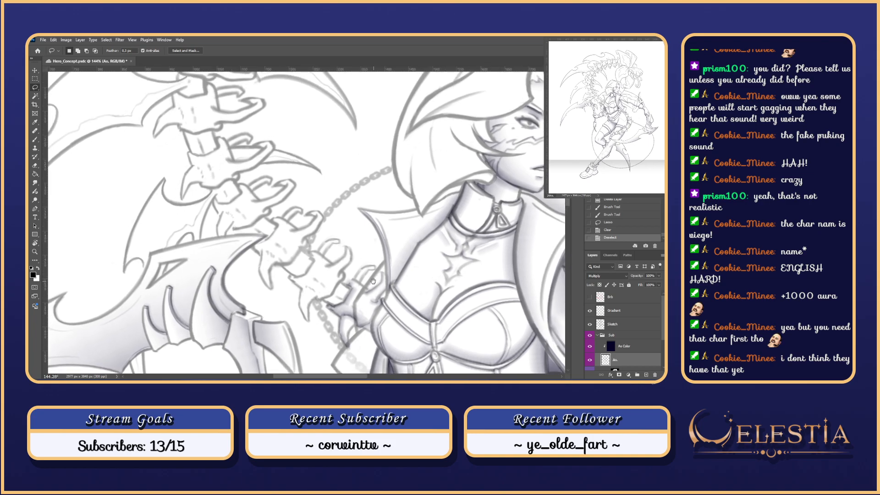
key("b")
scroll(355, 276, "up", 1)
right_click(372, 256)
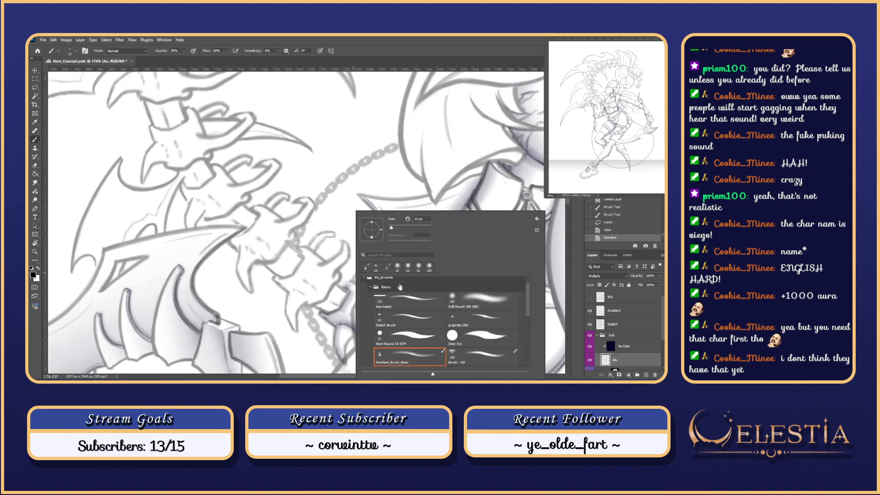
double_click(393, 341)
key("9")
key("9")
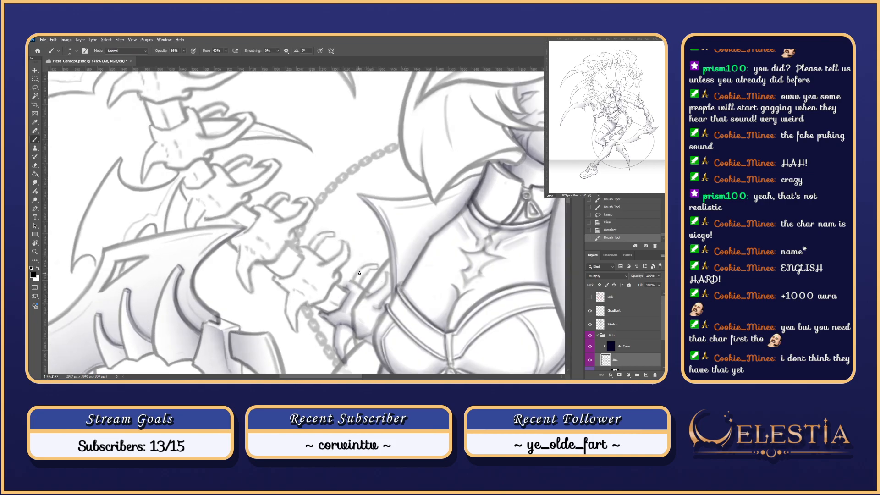
mouse_move(362, 265)
left_mouse_down()
mouse_move(352, 282)
mouse_move(376, 263)
left_mouse_up()
key("ctrl+z")
key("ctrl+z")
- Sketch a small layout of boxes in the empty area beside the curved blades and undo all its strokes
scroll(368, 255, "down", 5)
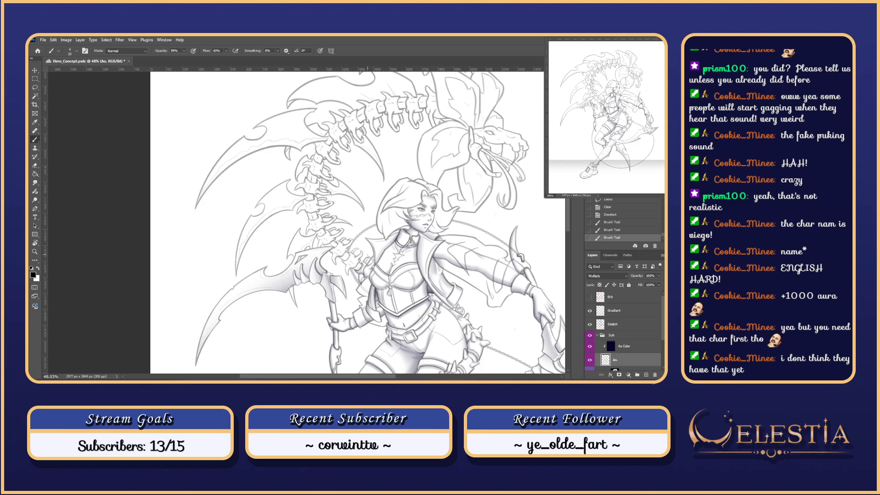
left_click_drag(218, 191, 214, 250)
key("ctrl+z")
left_click_drag(210, 198, 211, 240)
mouse_move(230, 196)
left_mouse_down()
mouse_move(242, 197)
mouse_move(242, 239)
mouse_move(229, 239)
mouse_move(239, 239)
left_mouse_up()
mouse_move(213, 202)
left_mouse_down()
mouse_move(214, 216)
mouse_move(234, 202)
mouse_move(238, 213)
mouse_move(237, 204)
mouse_move(234, 232)
left_mouse_up()
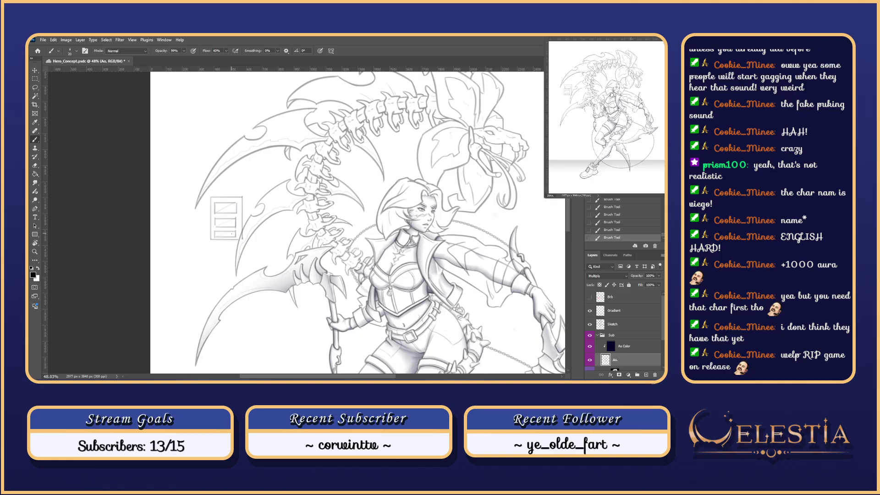
key("ctrl+z")
key("ctrl+z")
key("ctrl+z")
key("ctrl+z")
key("ctrl+z")
key("ctrl+z")
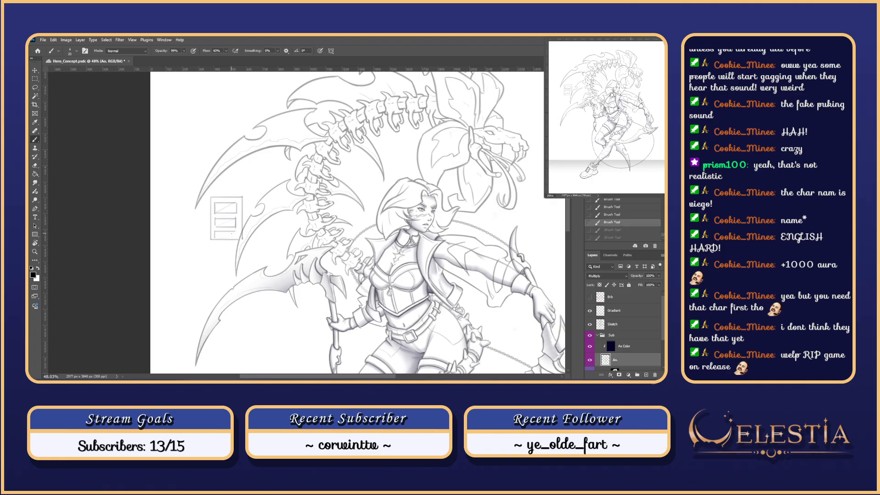
key("ctrl+z")
key("ctrl+z")
key("ctrl+z")
key("ctrl+z")
key("ctrl+z")
key("ctrl+z")
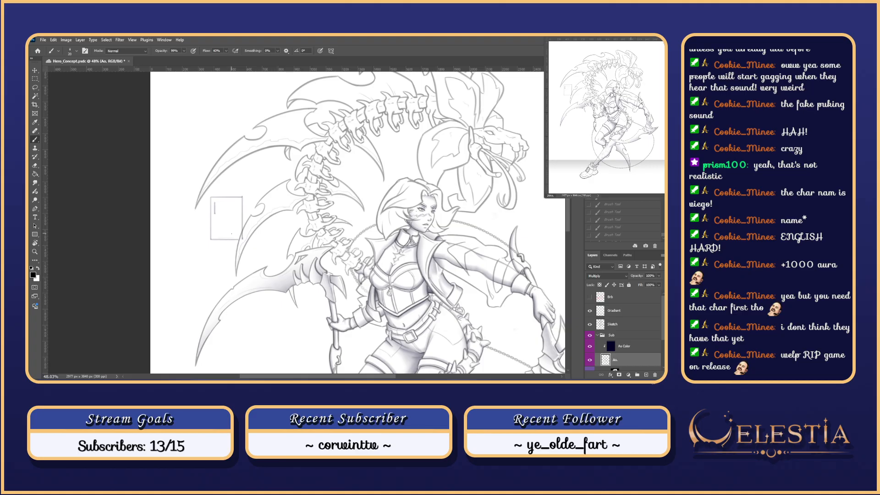
key("ctrl+z")
key("ctrl+z")
- Brush a soft shadow on the last vertebra beside the jacket with the 20 px gradient brush, undoing the unwanted stroke
left_click_drag(483, 334, 381, 195)
left_click_drag(350, 220, 388, 282, "ctrl")
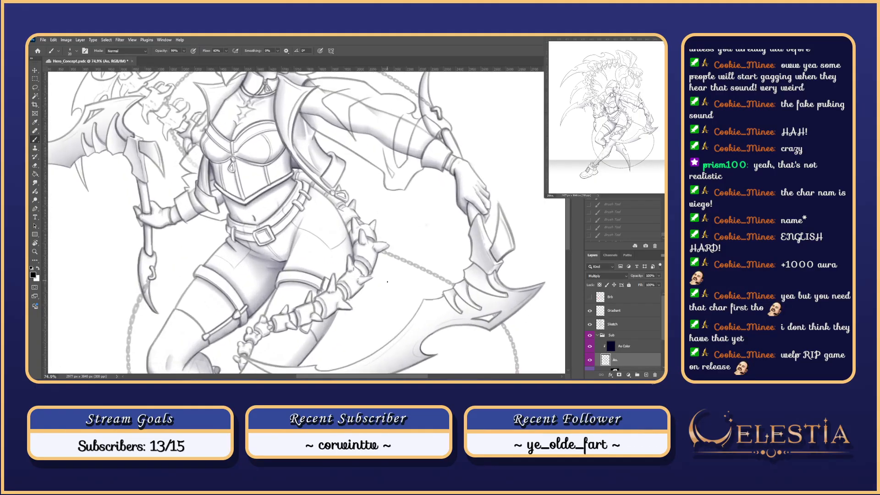
left_click_drag(305, 194, 435, 267)
left_click_drag(336, 194, 454, 295, "ctrl")
left_click_drag(404, 245, 442, 294, "ctrl")
right_click(393, 233)
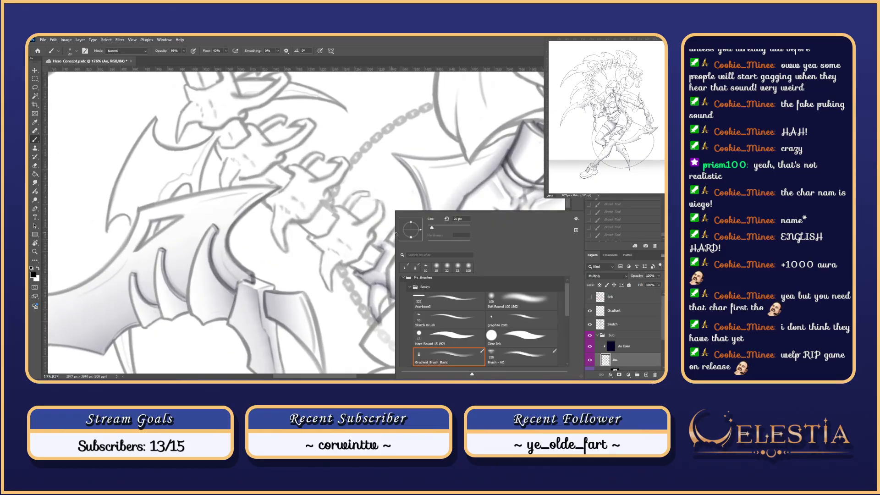
mouse_move(394, 229)
left_mouse_down()
mouse_move(391, 237)
mouse_move(420, 244)
left_mouse_up()
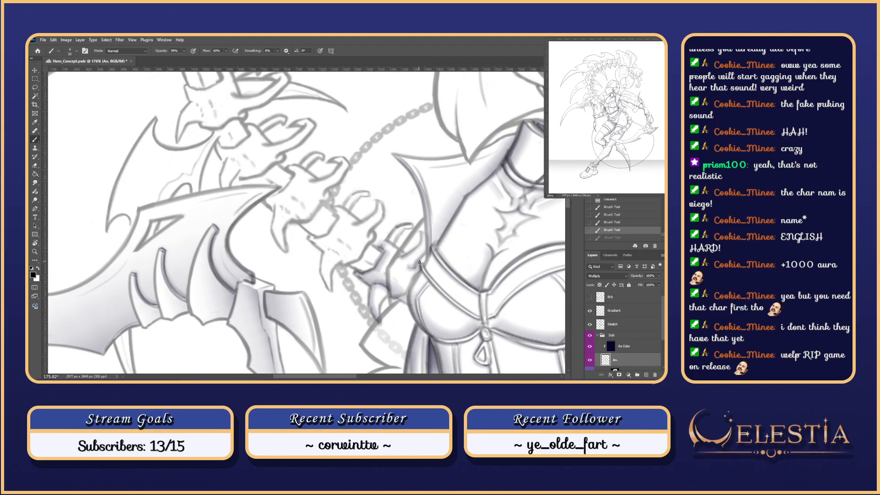
key("ctrl+z")
- Examine the vertebra's shading by briefly hiding the Gradient layer and repeatedly hiding the Sketch layer
left_click(590, 310)
left_click(589, 310)
left_click(591, 324)
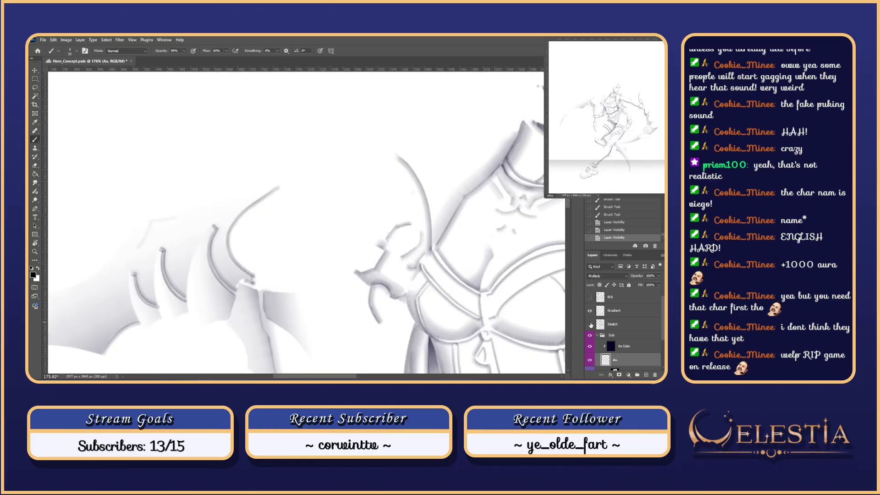
left_click(590, 324)
left_click(591, 324)
left_click(590, 324)
left_click(590, 324)
left_click(590, 324)
- Lasso the edge between the last two vertebrae beside the jacket and hide the selection outline
key("bracketright")
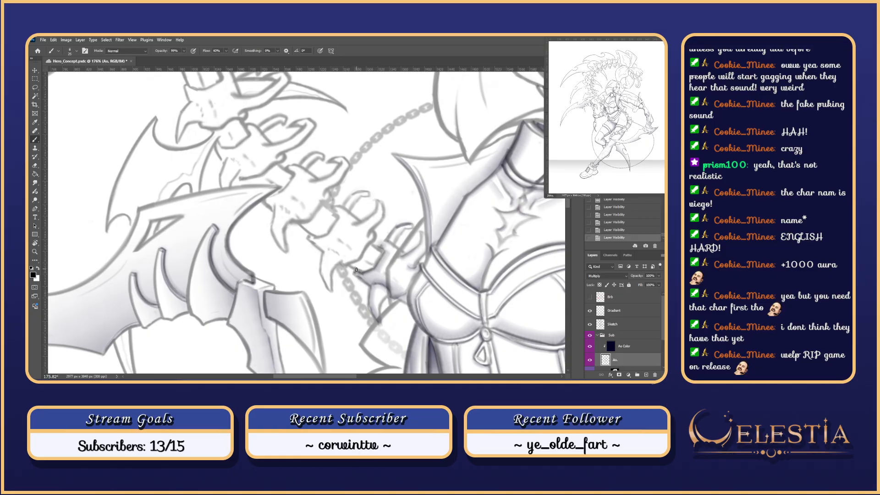
key("l")
mouse_move(362, 274)
left_mouse_down()
mouse_move(379, 269)
mouse_move(366, 260)
mouse_move(350, 266)
mouse_move(367, 259)
mouse_move(357, 256)
mouse_move(366, 230)
mouse_move(349, 231)
mouse_move(358, 236)
left_mouse_up()
key("ctrl+d")
key("ctrl+z")
key("ctrl+h")
key("b")
- Brush a soft shadow inside the selected vertebra area with an enlarged brush, comparing it by undoing and redoing the stroke
key("ctrl+z")
key("bracketright")
key("bracketright")
key("bracketright")
key("bracketright")
key("bracketright")
key("bracketright")
key("ctrl+z")
key("ctrl+z")
key("ctrl+shift+z")
key("ctrl+z")
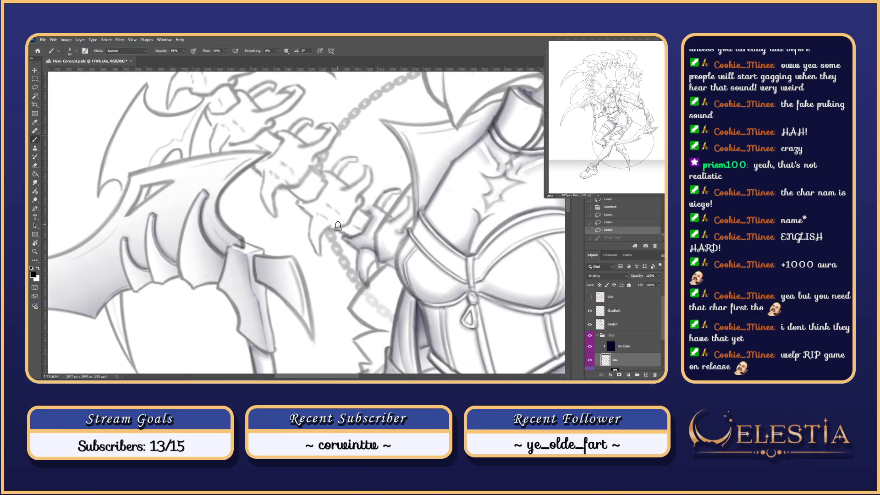
key("ctrl+shift+z")
key("ctrl+z")
key("ctrl+shift+z")
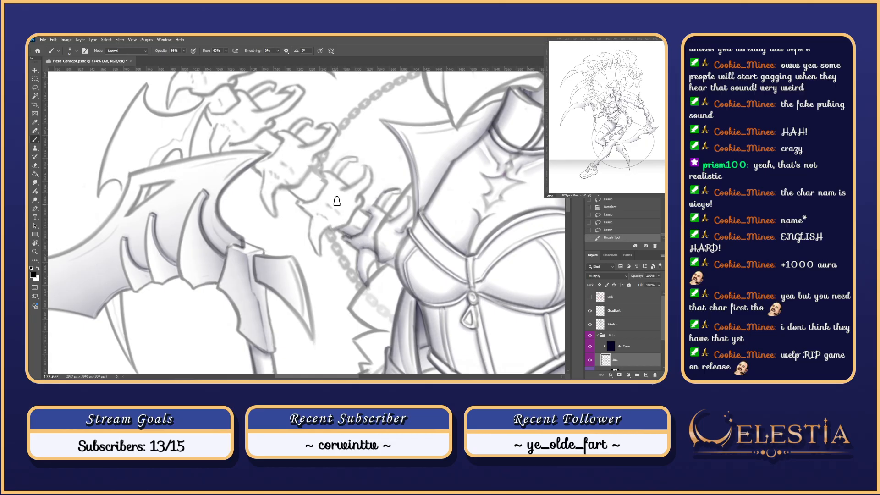
- Check the new vertebra shadow by briefly hiding the Sketch layer
left_click(589, 325)
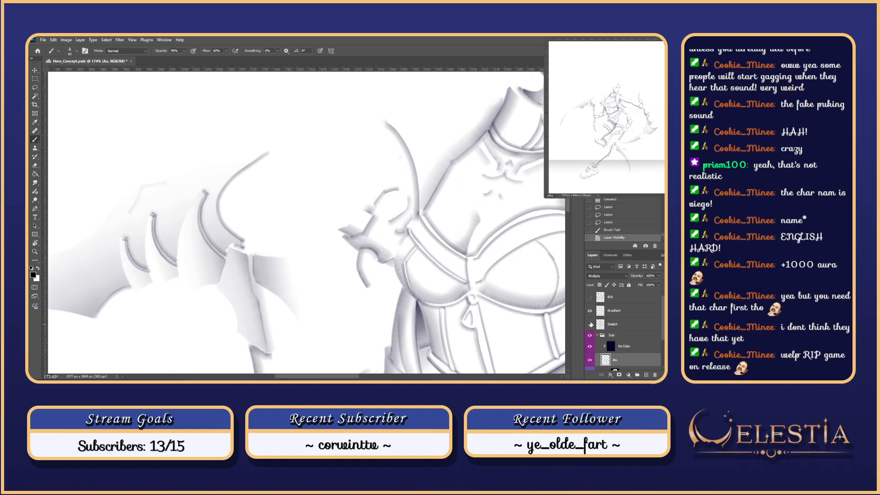
left_click(589, 324)
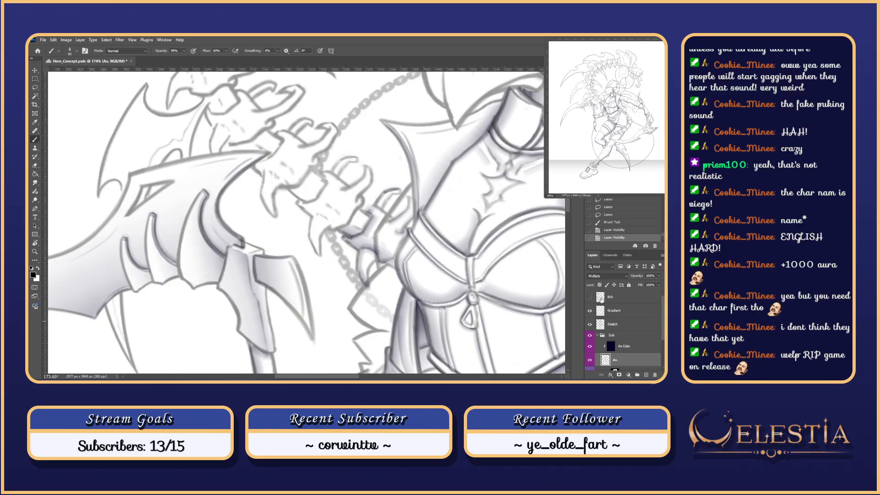
left_click(589, 324)
left_click(590, 324)
- Soften the selected vertebra's shadow with a smaller soft round eraser, undoing the first oversized erasure
key("e")
mouse_move(350, 226)
left_mouse_down()
mouse_move(368, 233)
mouse_move(405, 218)
left_mouse_up()
key("ctrl+z")
right_click(367, 233)
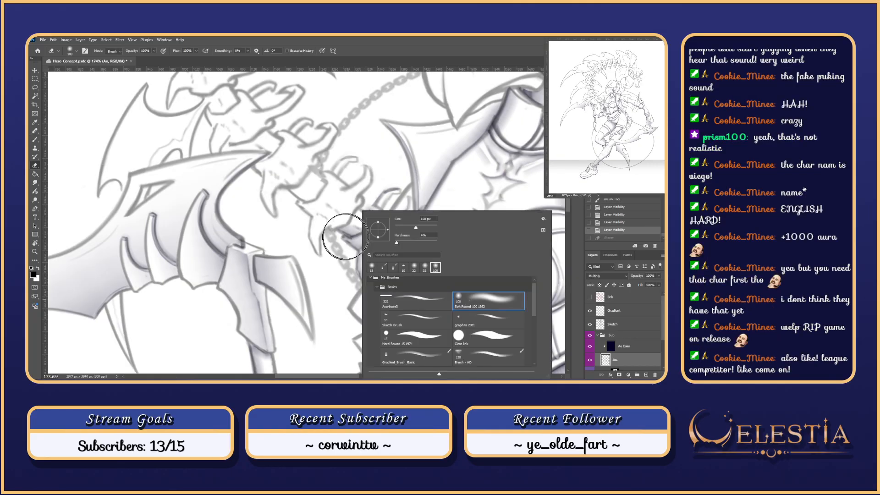
key("Return")
right_click(360, 207, "alt")
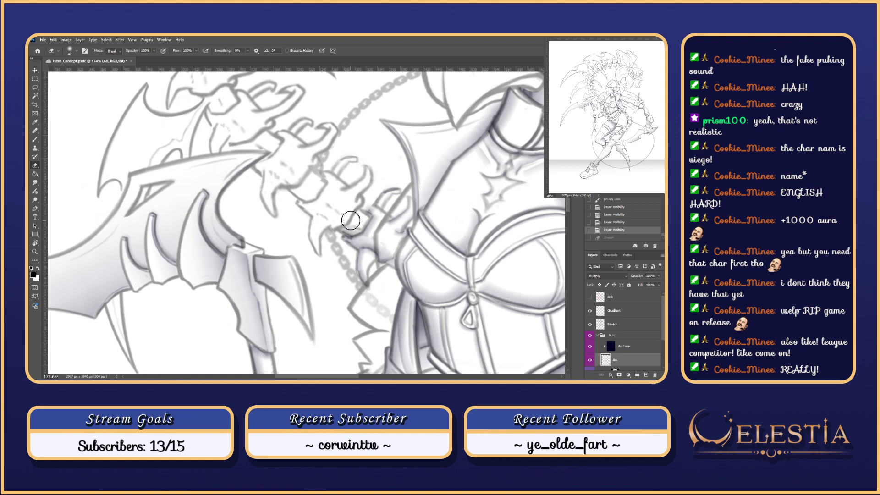
left_click(349, 219)
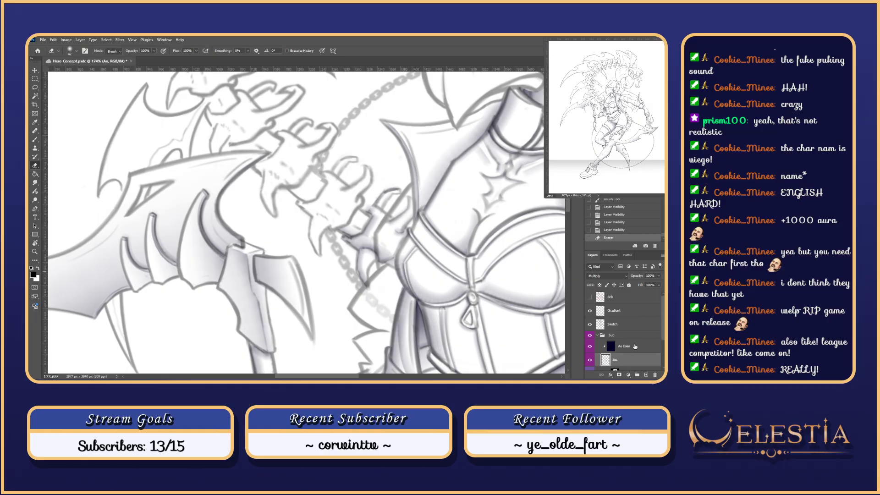
- Brush a soft shadow back onto the selected vertebra's edge, undoing the unwanted changes
key("b")
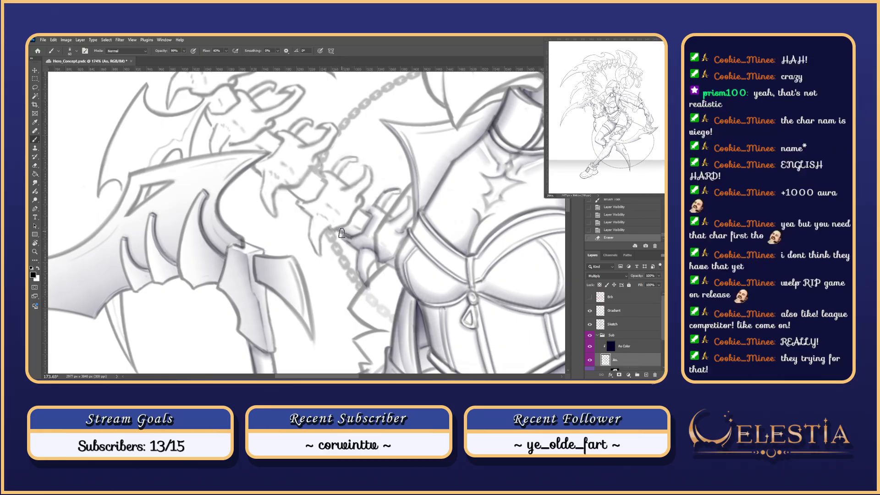
left_click_drag(344, 232, 354, 228)
key("ctrl+d")
key("ctrl+z")
scroll(341, 230, "down", 1)
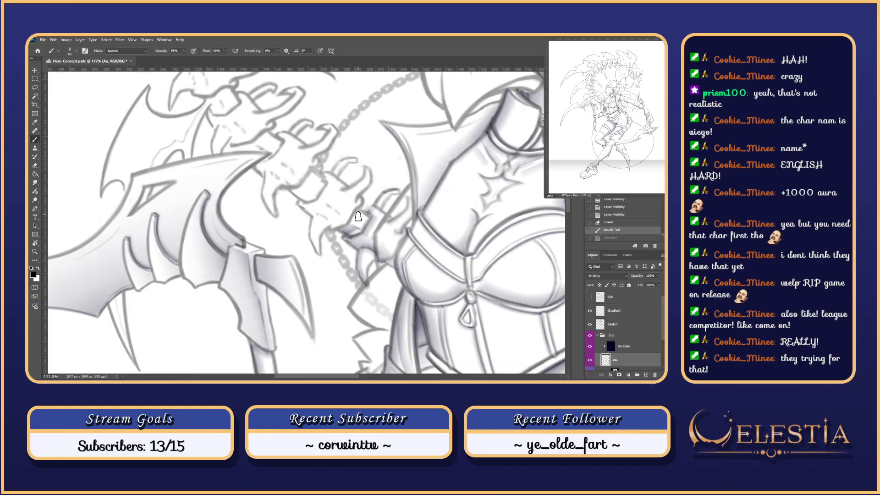
key("ctrl+z")
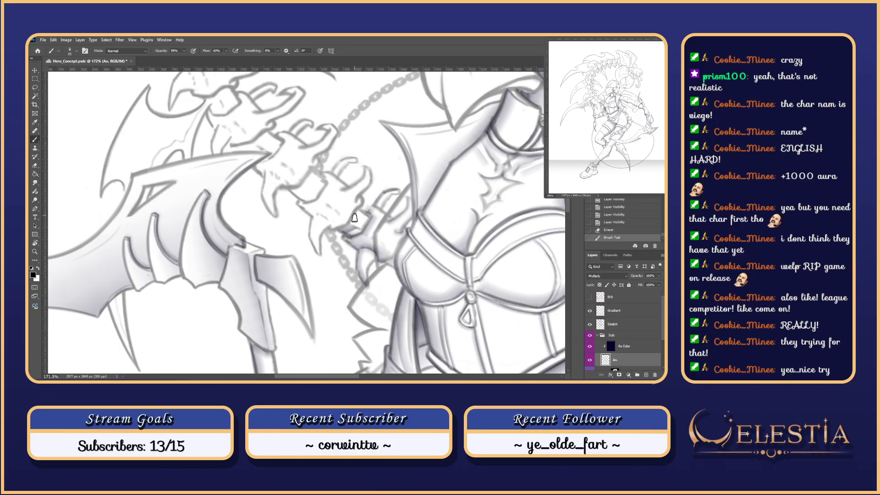
- Refine the shadow where the last two vertebrae meet using a smaller brush, undoing the failed strokes
left_click_drag(336, 236, 335, 237)
left_click_drag(351, 232, 366, 229)
key("ctrl+z")
key("ctrl+z")
key("ctrl+z")
key("bracketleft")
key("ctrl+z")
key("ctrl+z")
left_click(363, 223)
key("ctrl+z")
key("ctrl+z")
scroll(356, 239, "up", 3)
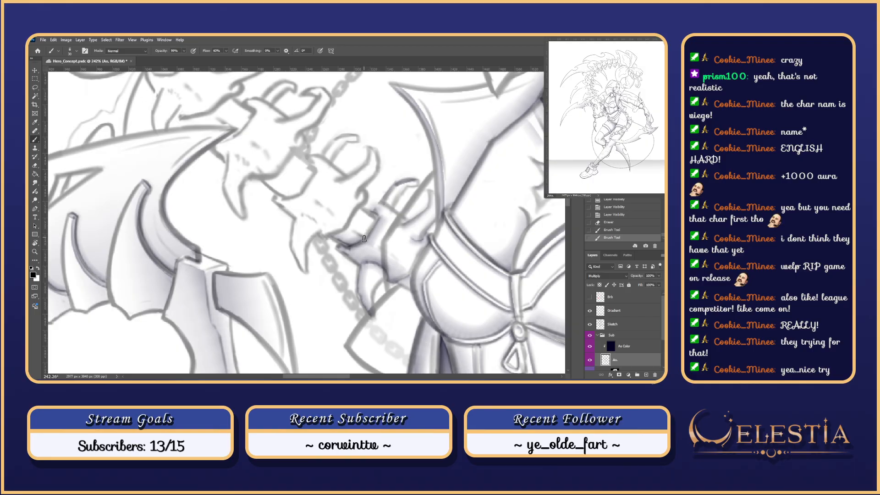
- Drop the selection and add a soft stroke along the vertebra's upper edge, comparing it by undoing and redoing
key("ctrl+d")
key("ctrl+z")
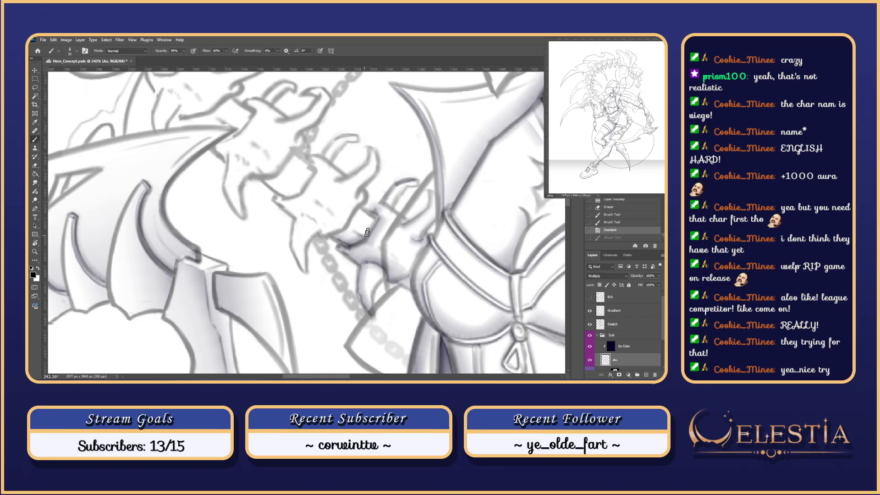
key("ctrl+shift+z")
key("ctrl+z")
key("ctrl+shift+z")
key("ctrl+z")
key("ctrl+shift+z")
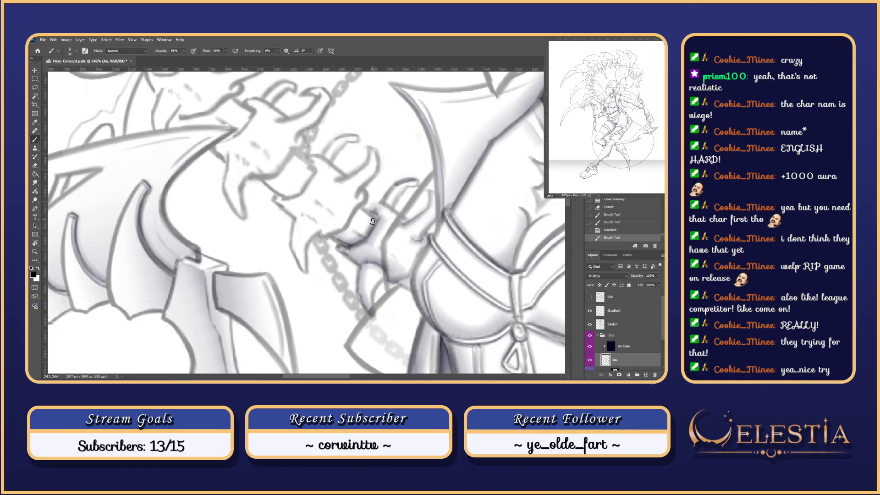
key("ctrl+z")
key("ctrl+shift+z")
- Compare the vertebra's refined shading with the Sketch layer hidden and shown
left_click(590, 324)
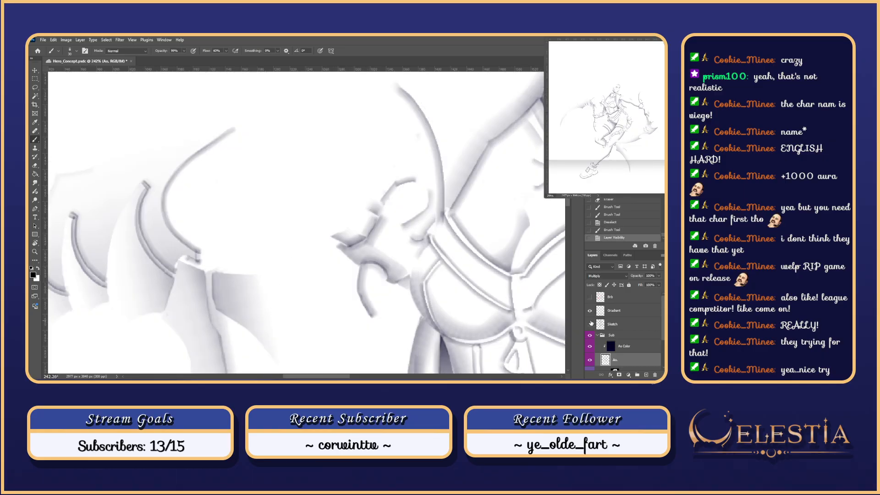
left_click(590, 324)
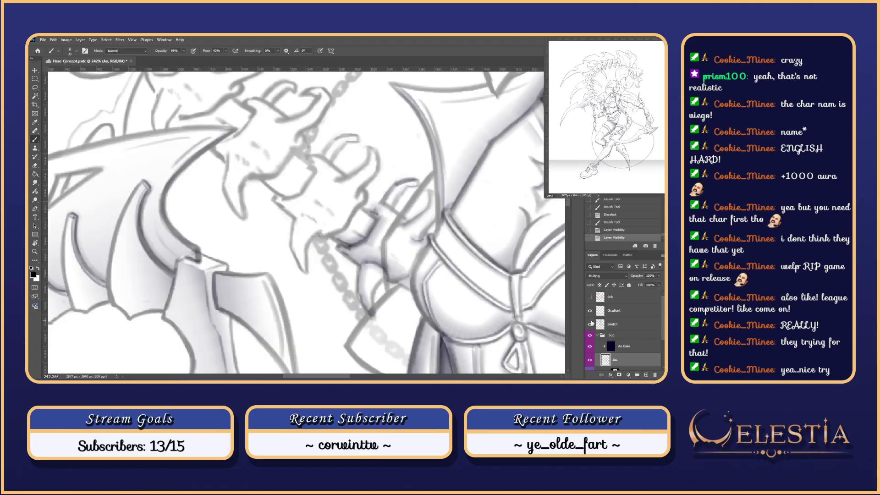
left_click(590, 324)
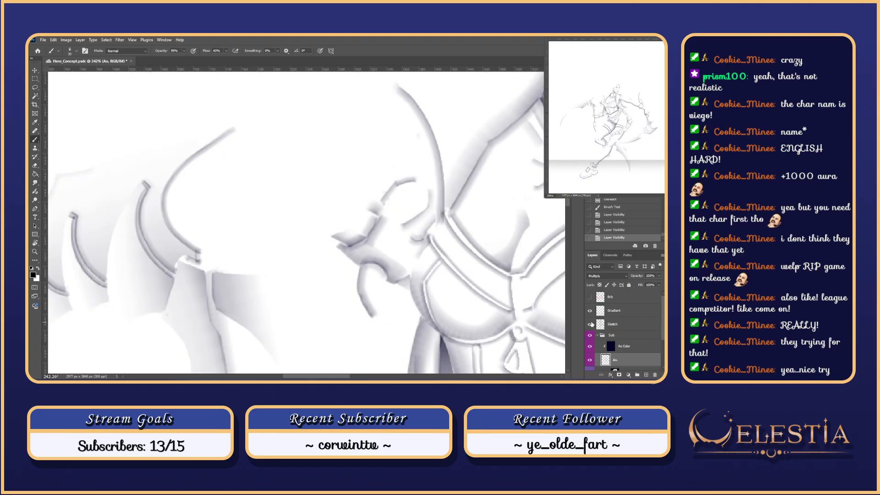
left_click(590, 324)
- Brush a thin soft shadow down the downward-pointing spike of the next vertebra, undoing the weaker attempts
left_click_drag(295, 221, 293, 260)
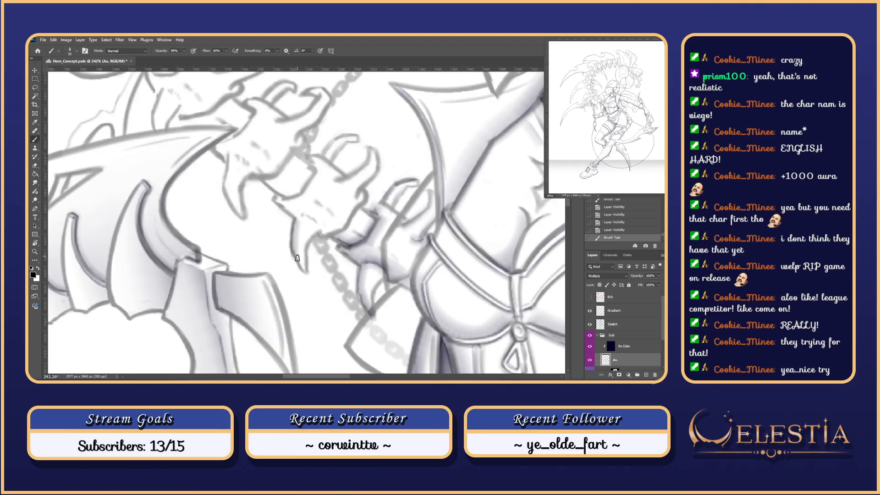
key("ctrl+z")
left_click_drag(298, 222, 304, 272)
key("ctrl+z")
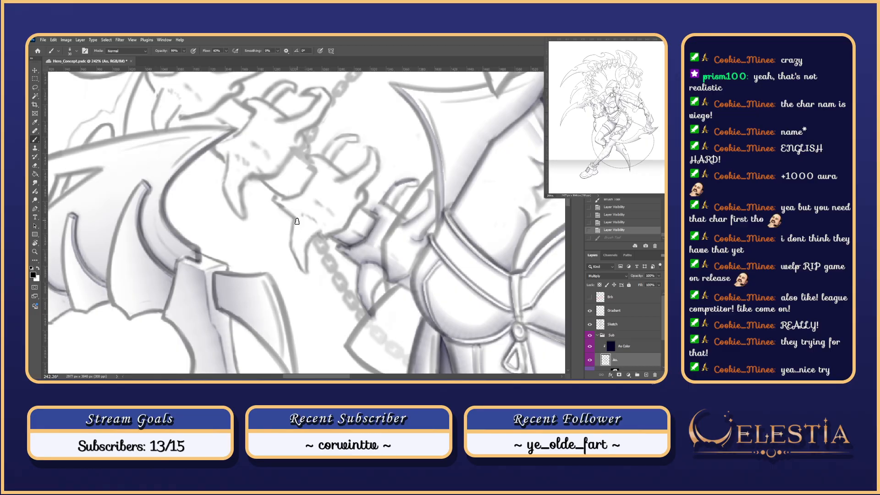
key("ctrl+shift+z")
key("ctrl+z")
key("ctrl+shift+z")
key("ctrl+z")
left_click_drag(297, 222, 303, 270)
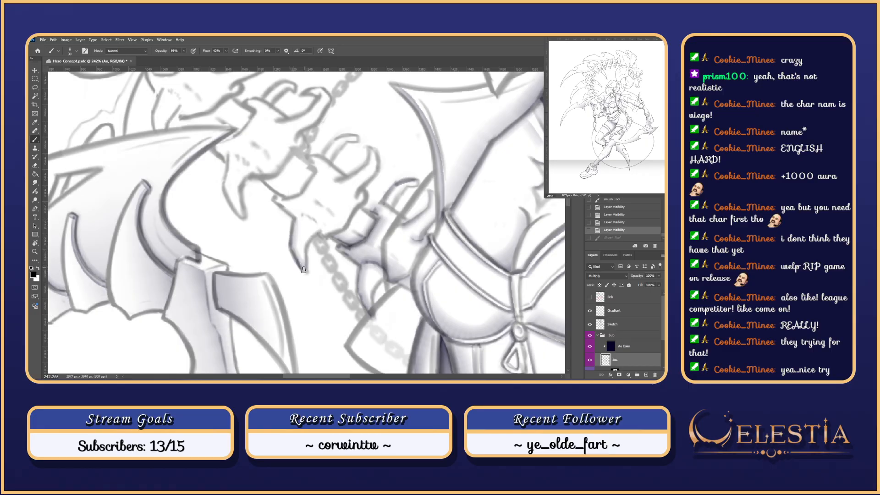
- Repaint the soft shadow down the vertebra's downward-pointing spike with a slightly larger brush, undoing the weaker strokes
key("ctrl+z")
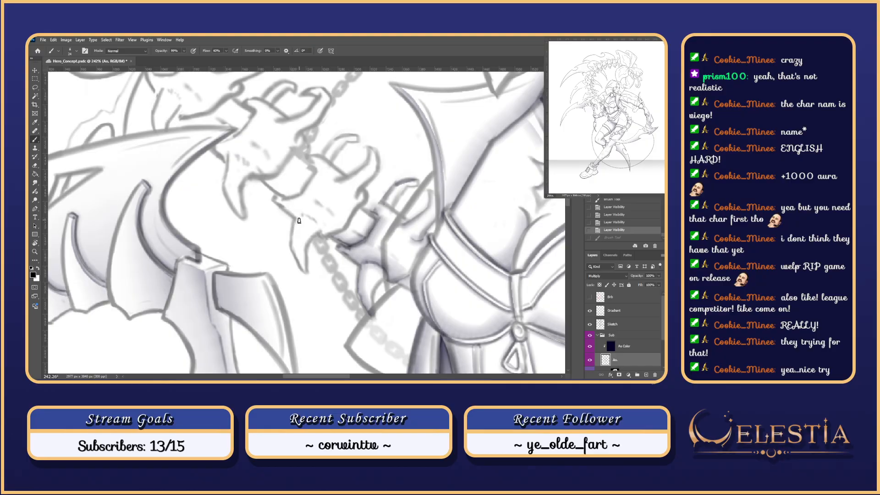
mouse_move(298, 220)
left_mouse_down()
mouse_move(292, 254)
mouse_move(290, 237)
mouse_move(306, 274)
left_mouse_up()
key("bracketright")
key("ctrl+z")
key("ctrl+z")
key("ctrl+z")
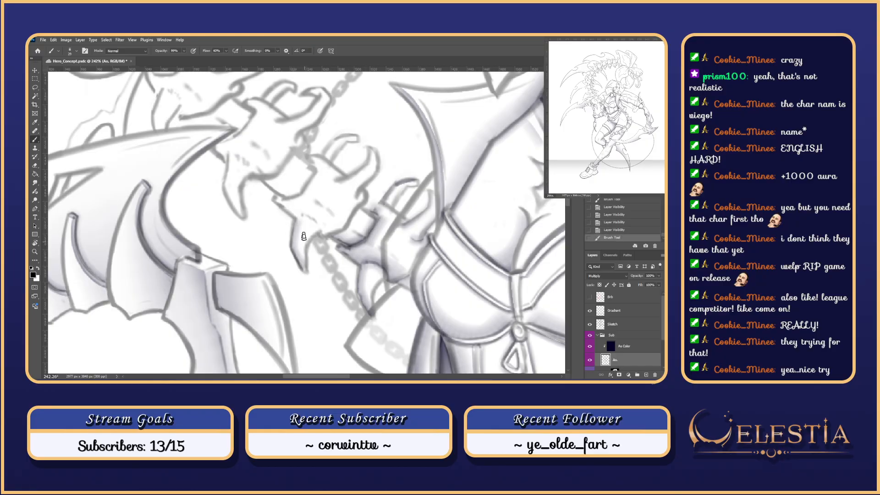
key("ctrl+z")
- Brush a soft shadow across the spike's base, undoing failed strokes, and compare it with the Sketch layer hidden and shown
mouse_move(302, 213)
left_mouse_down()
mouse_move(318, 236)
mouse_move(305, 219)
mouse_move(323, 228)
mouse_move(316, 217)
mouse_move(327, 238)
left_mouse_up()
key("ctrl+z")
key("ctrl+z")
key("ctrl+z")
key("ctrl+z")
key("ctrl+z")
left_click(590, 325)
left_click(590, 324)
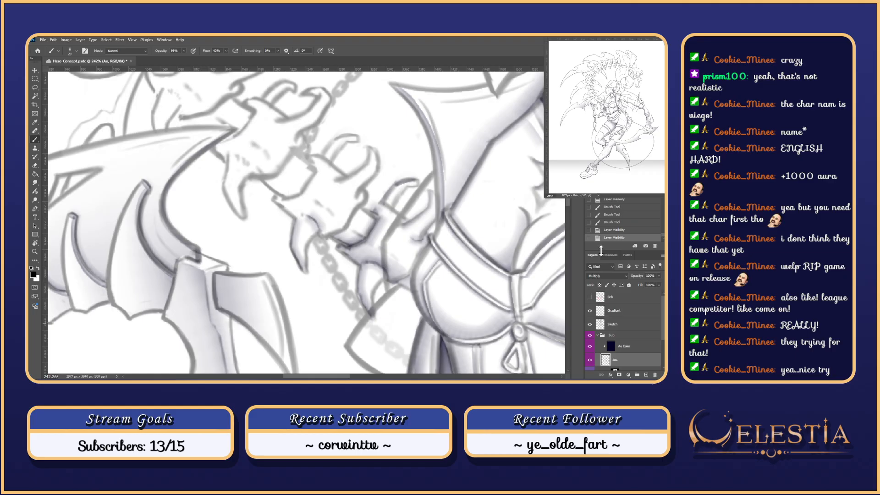
- Erase excess shading near the vertebra's lower edge and check the result with the Sketch layer hidden and shown
key("e")
mouse_move(321, 211)
left_mouse_down()
mouse_move(330, 218)
mouse_move(310, 228)
mouse_move(330, 207)
left_mouse_up()
key("v")
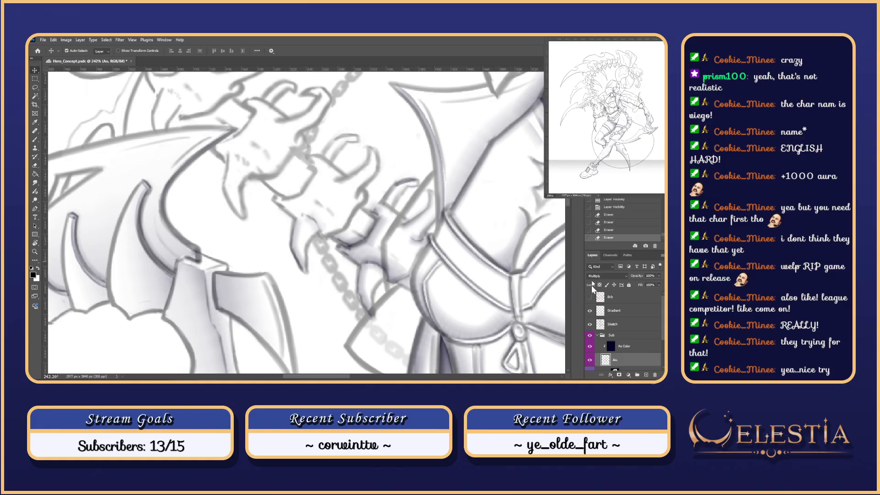
left_click(592, 325)
left_click(591, 325)
- Adjust the soft eraser's size, clean up the shading above the spike, and compare it with the Sketch layer hidden and shown
key("e")
right_click(421, 227)
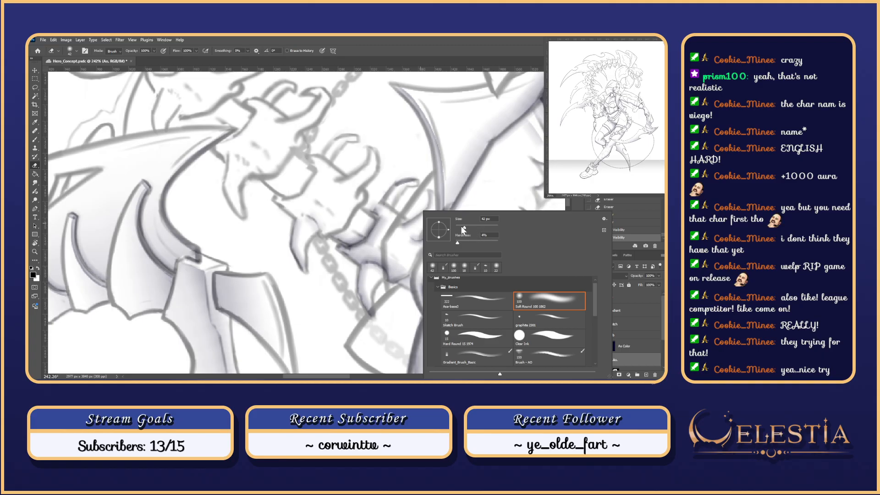
left_click(297, 223)
mouse_move(304, 227)
left_mouse_down()
mouse_move(302, 236)
mouse_move(315, 179)
left_mouse_up()
left_click(591, 325)
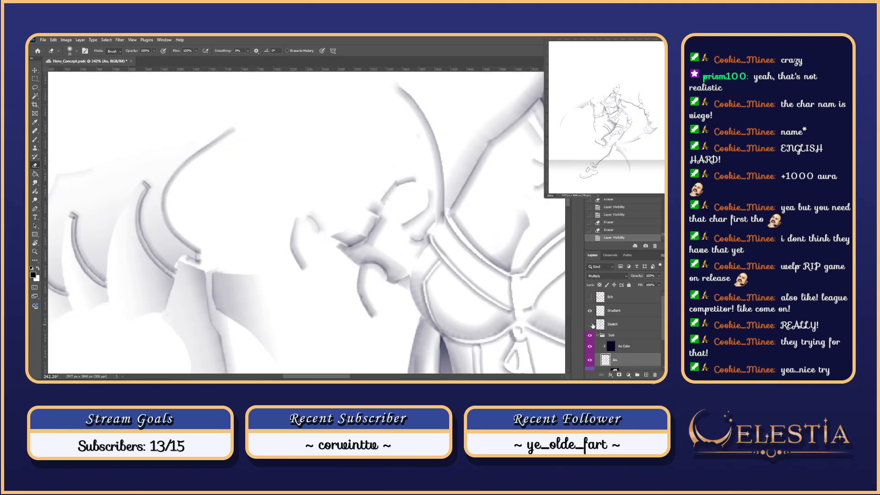
left_click(591, 324)
key("v")
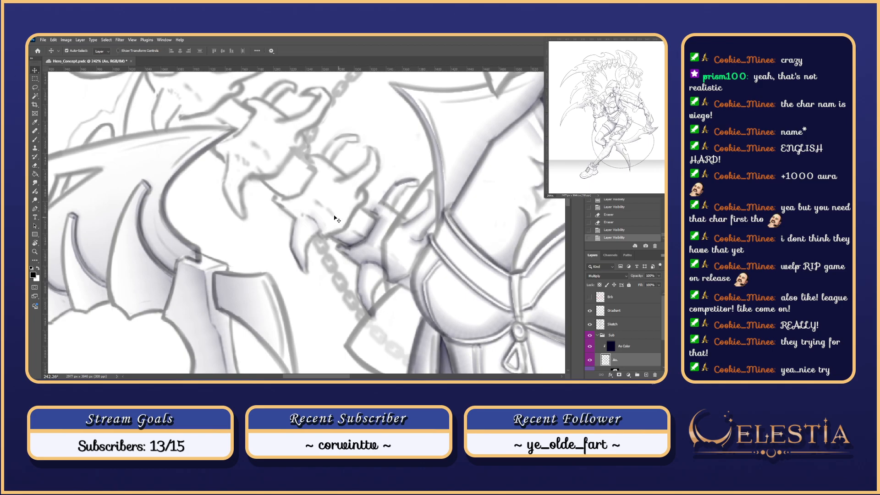
- Make the Sketch layer active, try a lasso selection around the spike's base, and drop the selection
left_click(308, 200)
key("b")
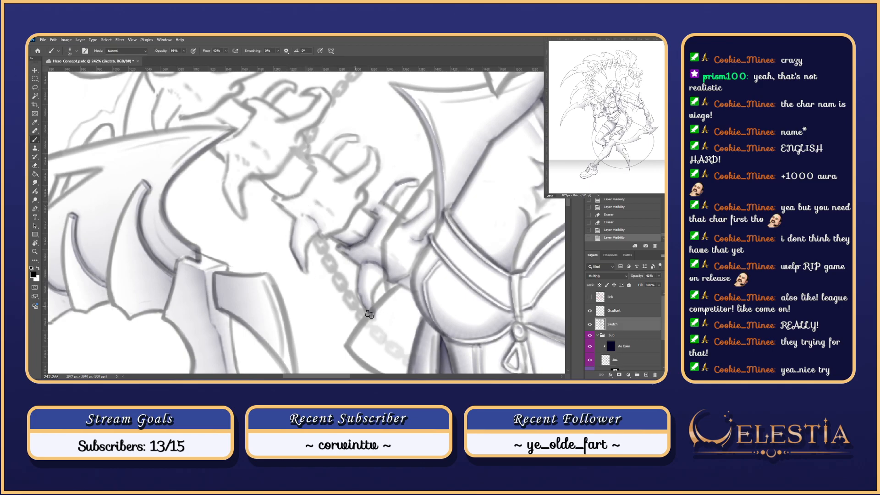
key("l")
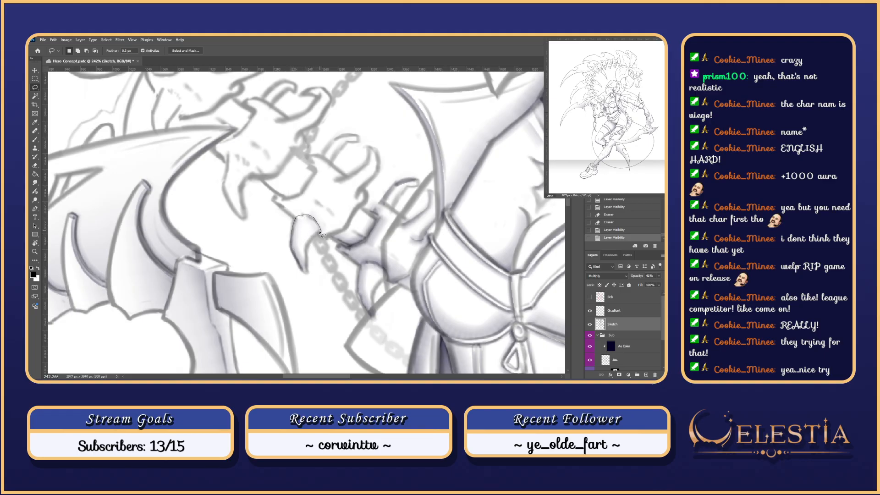
left_click_drag(323, 250, 322, 249)
key("ctrl+d")
- Lasso the vertebra's body, hide the selection edges and brush a soft shadow along its lower edge, undoing the failed strokes
mouse_move(295, 221)
left_mouse_down()
mouse_move(273, 198)
mouse_move(316, 175)
mouse_move(339, 187)
mouse_move(343, 233)
mouse_move(299, 217)
mouse_move(306, 208)
mouse_move(296, 199)
left_mouse_up()
key("ctrl+h")
key("b")
key("ctrl+z")
key("ctrl+z")
left_click_drag(328, 223, 295, 202)
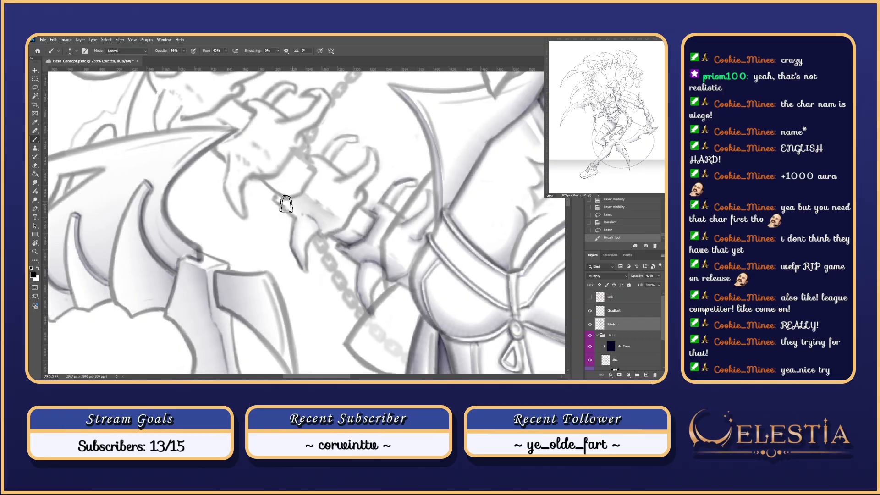
- Undo the last shading stroke on the Sketch layer, toggle that layer's visibility to check, and make the Ao layer active
key("ctrl+z")
key("ctrl+z")
left_click(589, 324)
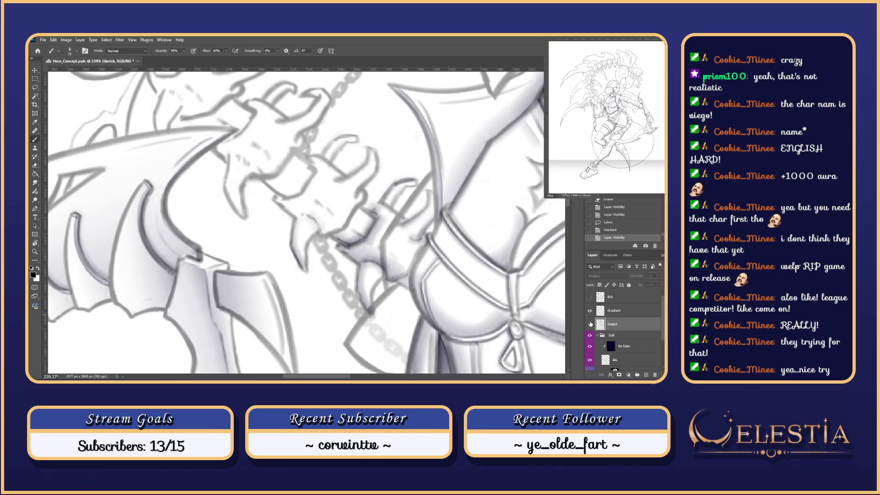
left_click(589, 323)
left_click(589, 324)
left_click(589, 324)
scroll(614, 330, "down", 2)
left_click(626, 332)
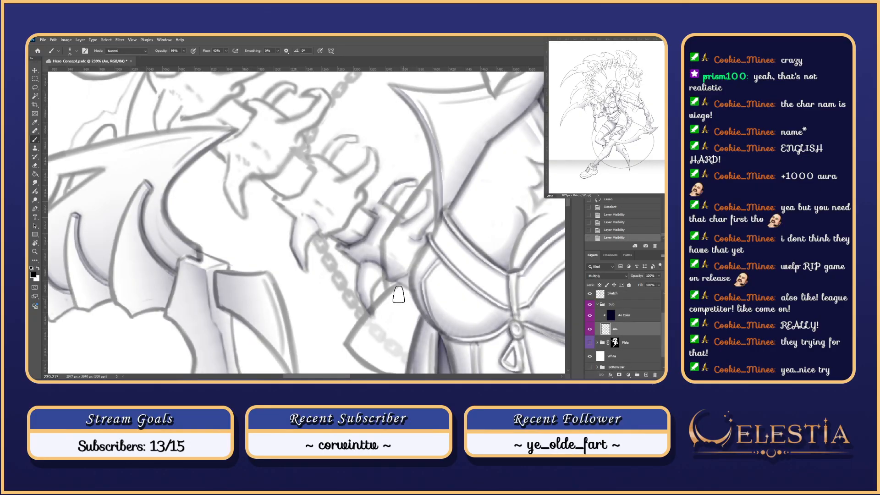
mouse_move(304, 212)
left_mouse_down()
mouse_move(329, 230)
mouse_move(300, 188)
left_mouse_up()
key("ctrl+z")
key("ctrl+z")
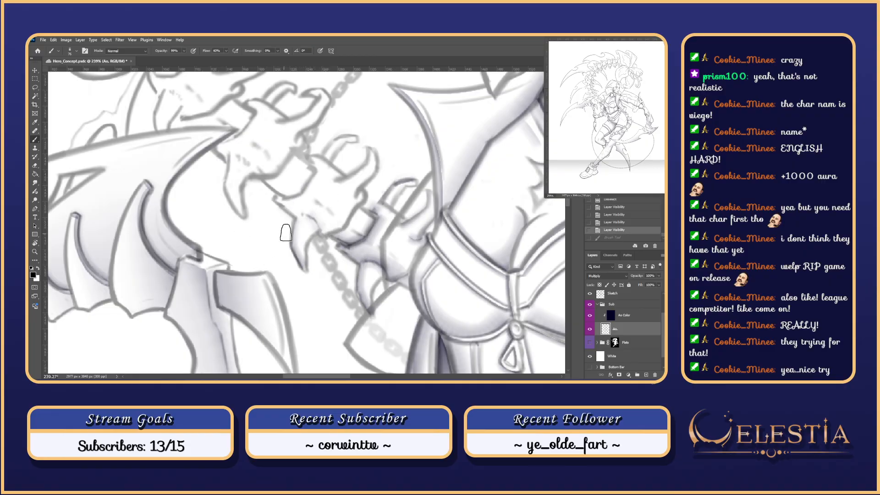
key("l")
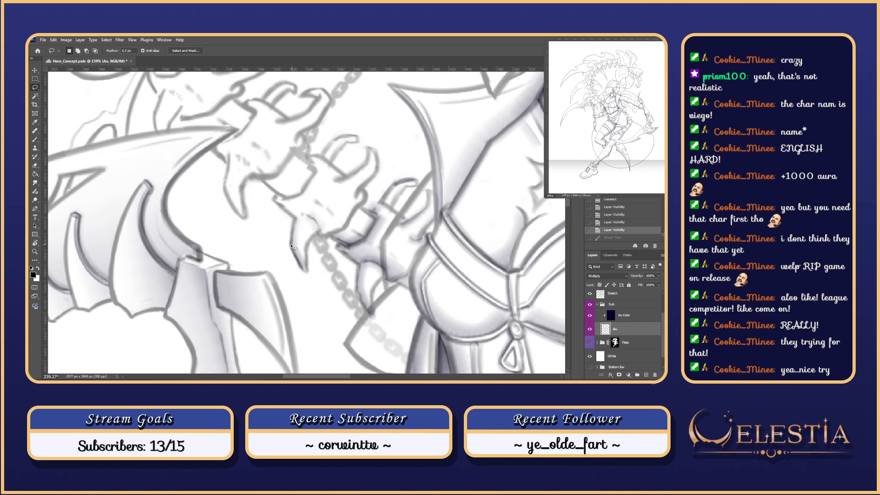
mouse_move(291, 228)
left_mouse_down()
mouse_move(290, 249)
mouse_move(294, 222)
left_mouse_up()
key("ctrl+d")
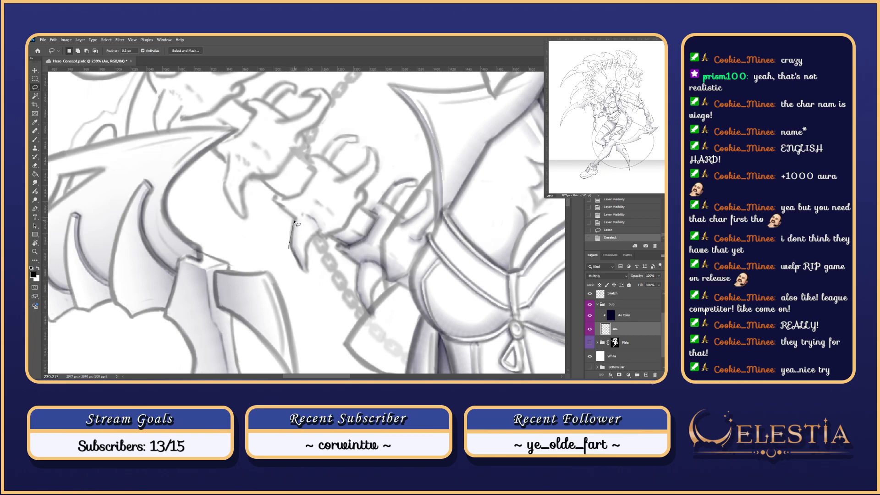
- Lasso-select the lower body of the middle bone vertebra, leaving out its hanging spike, and hide the selection outline
mouse_move(324, 246)
left_mouse_down()
mouse_move(342, 228)
mouse_move(305, 191)
mouse_move(286, 203)
mouse_move(273, 196)
mouse_move(299, 230)
mouse_move(291, 249)
mouse_move(290, 219)
mouse_move(274, 203)
mouse_move(295, 220)
mouse_move(284, 222)
mouse_move(284, 209)
mouse_move(297, 221)
mouse_move(274, 204)
mouse_move(277, 196)
mouse_move(303, 200)
left_mouse_up()
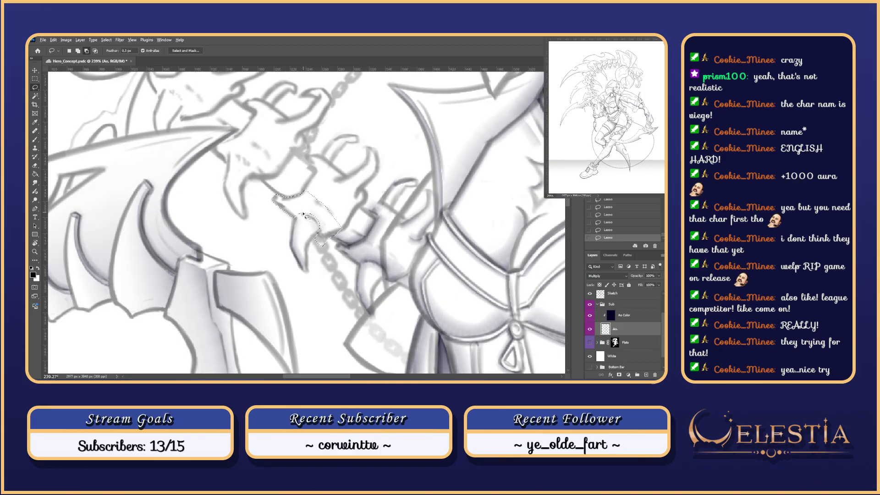
mouse_move(321, 232)
left_mouse_down()
mouse_move(314, 211)
mouse_move(345, 230)
mouse_move(318, 245)
mouse_move(343, 248)
left_mouse_up()
key("alt")
key("ctrl+h")
- Brush soft ambient-occlusion shading along the selected vertebra's lower edge, retrying strokes until satisfied, and deselect
key("b")
mouse_move(290, 201)
left_mouse_down()
mouse_move(320, 224)
mouse_move(285, 201)
mouse_move(331, 243)
mouse_move(279, 196)
mouse_move(339, 244)
mouse_move(282, 175)
mouse_move(307, 213)
mouse_move(285, 195)
mouse_move(339, 242)
mouse_move(281, 188)
mouse_move(337, 240)
left_mouse_up()
key("ctrl+z")
key("ctrl+z")
key("ctrl+z")
key("ctrl+z")
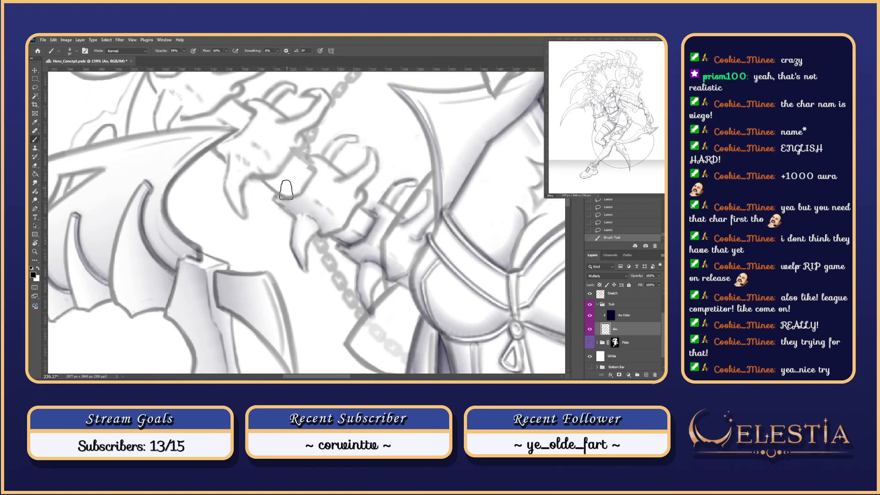
left_click_drag(286, 190, 332, 235)
key("ctrl+z")
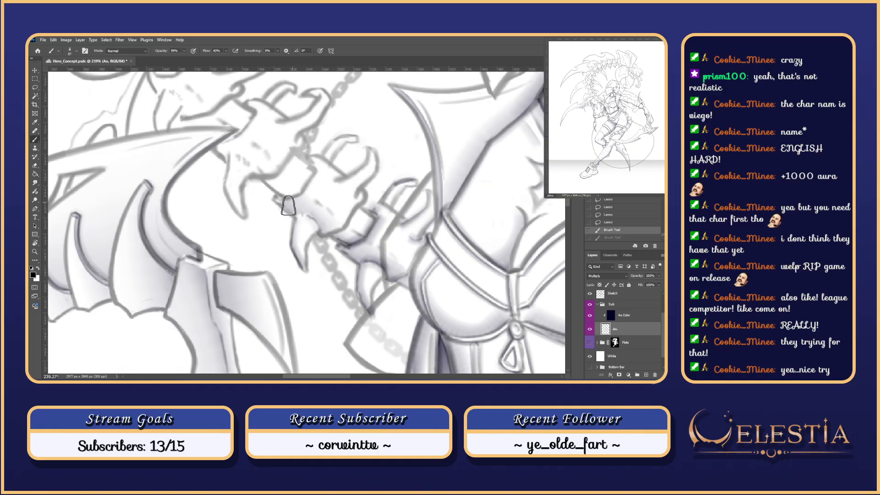
key("ctrl+shift+z")
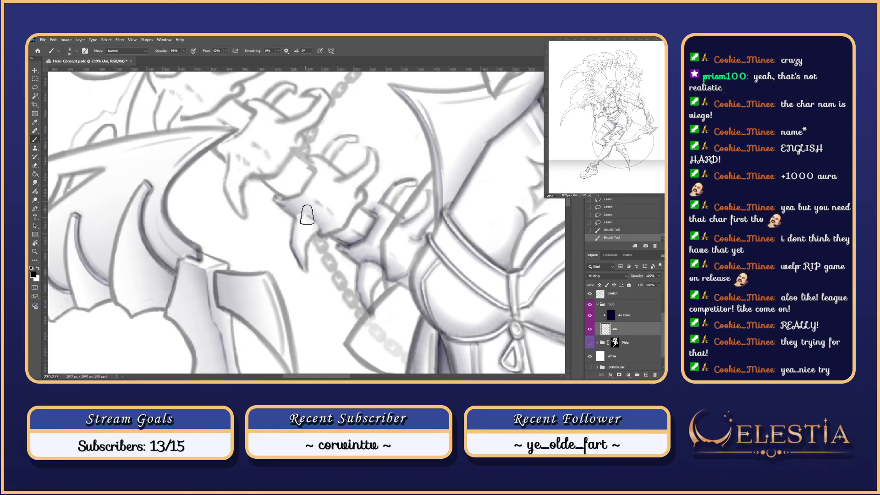
key("ctrl+d")
- Paint small shading strokes where the vertebra's hanging spike meets its body, undoing and repeating the unwanted ones
left_click(589, 293)
left_click(590, 294)
left_click_drag(318, 215, 303, 214)
mouse_move(296, 213)
left_mouse_down()
mouse_move(316, 222)
mouse_move(308, 219)
left_mouse_up()
key("ctrl+z")
key("ctrl+z")
mouse_move(296, 213)
left_mouse_down()
mouse_move(316, 223)
mouse_move(319, 237)
left_mouse_up()
key("ctrl+z")
key("ctrl+z")
key("ctrl+z")
key("ctrl+z")
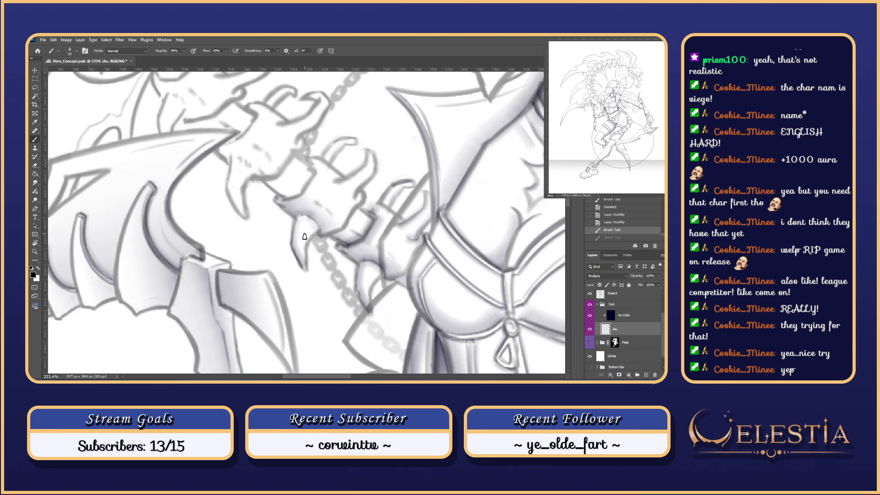
left_click_drag(312, 234, 309, 217)
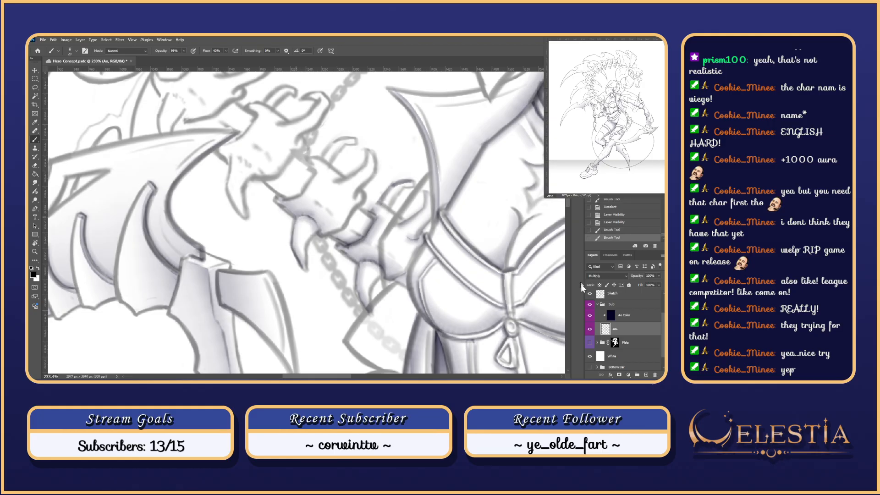
- Check the shading with the Sketch layer hidden, restore the layer, and add a shading stroke down the hanging spike
left_click(590, 294)
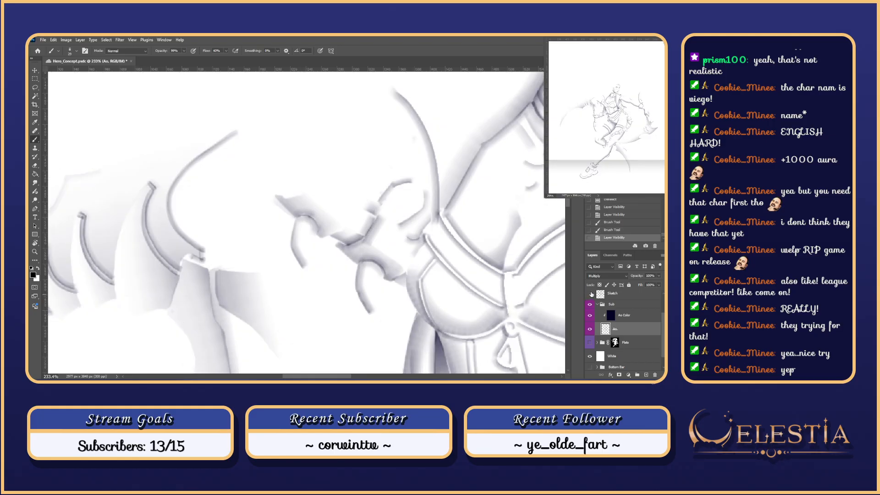
left_click(589, 293)
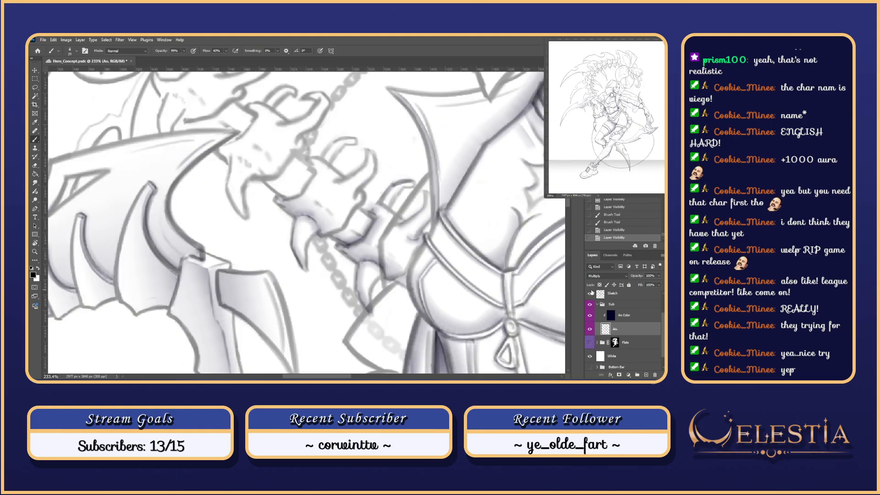
left_click_drag(300, 218, 299, 246)
key("ctrl+z")
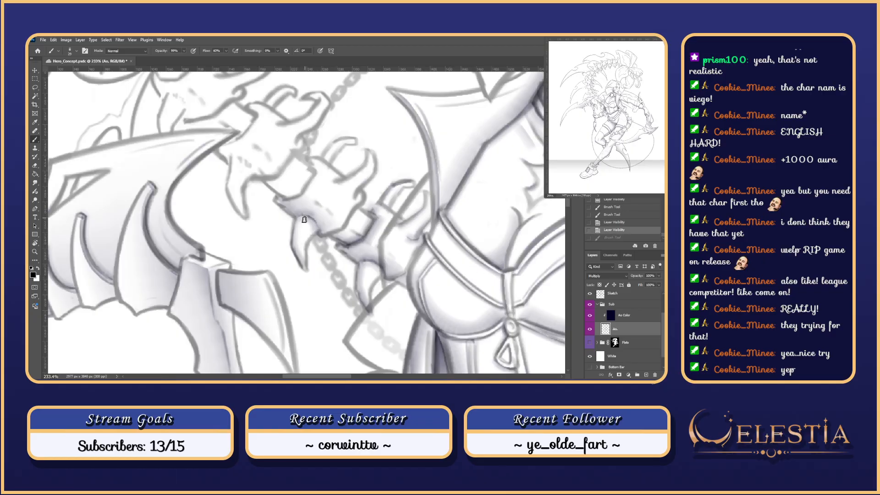
key("ctrl+shift+z")
key("ctrl+z")
key("ctrl+shift+z")
key("ctrl+z")
key("ctrl+shift+z")
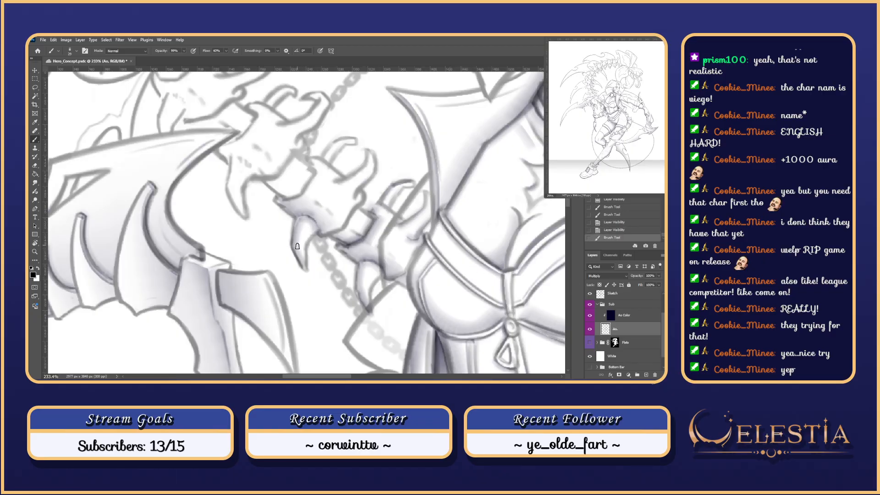
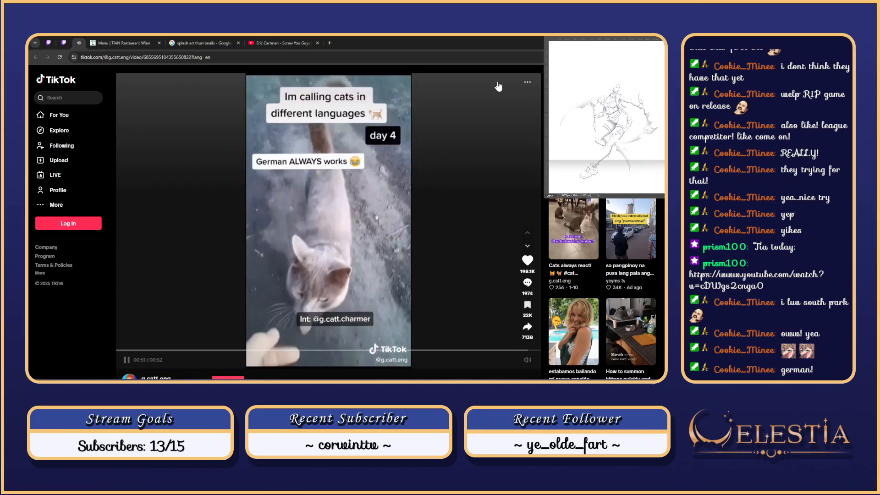
- Pause the TikTok cat video in the browser and switch back to the Hero_Concept drawing in Photoshop
left_click(125, 361)
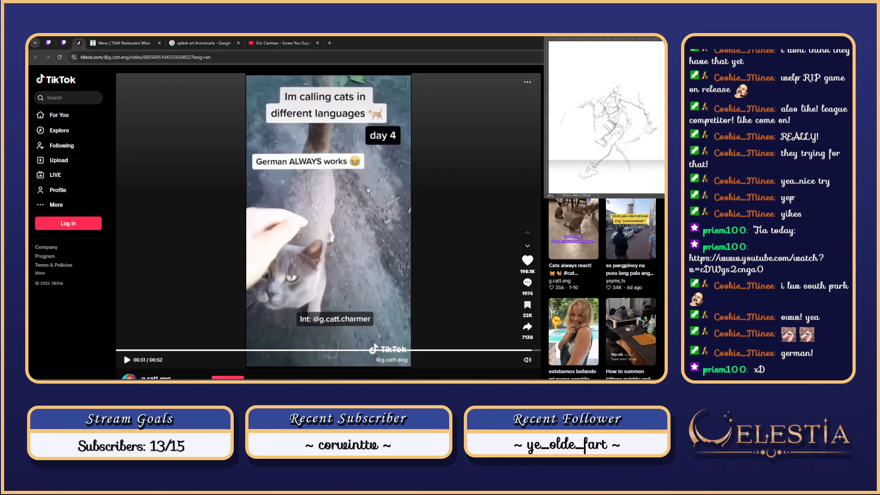
left_click_drag(368, 44, 29, 60)
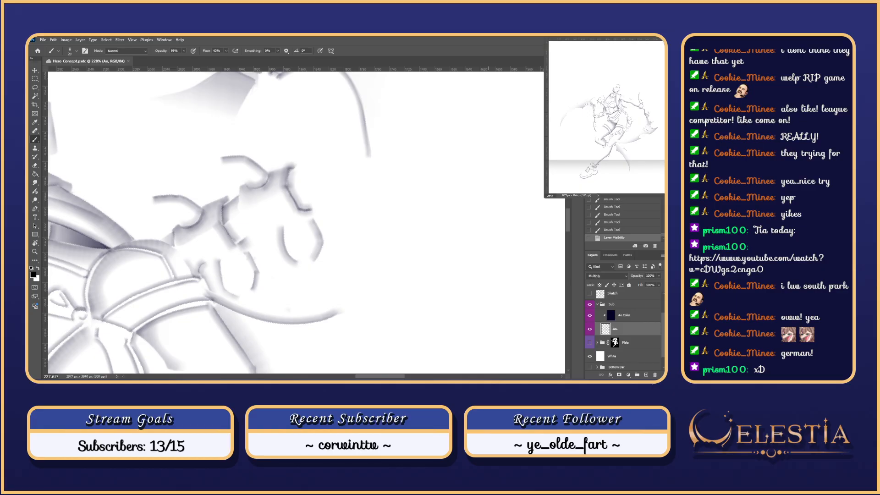
- Show the Sketch layer's line art over the shading again
scroll(447, 122, "down", 1)
scroll(537, 251, "down", 1)
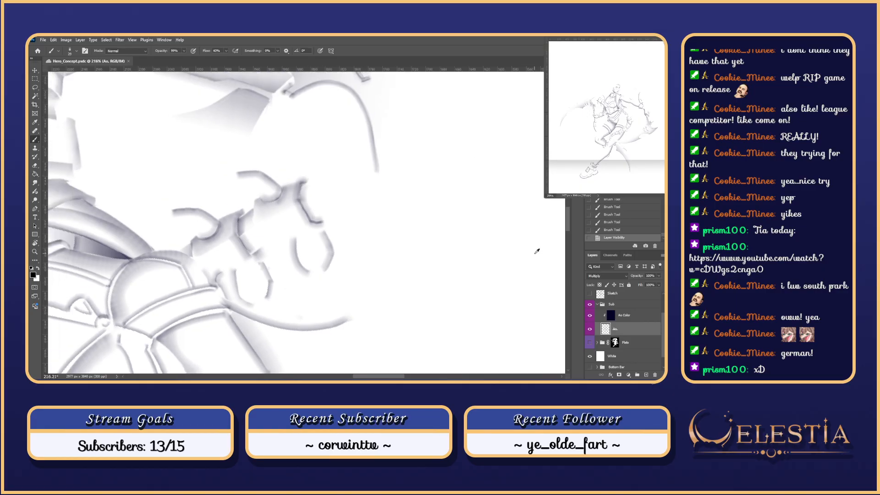
scroll(537, 251, "down", 7)
scroll(597, 304, "down", 1)
key("Escape")
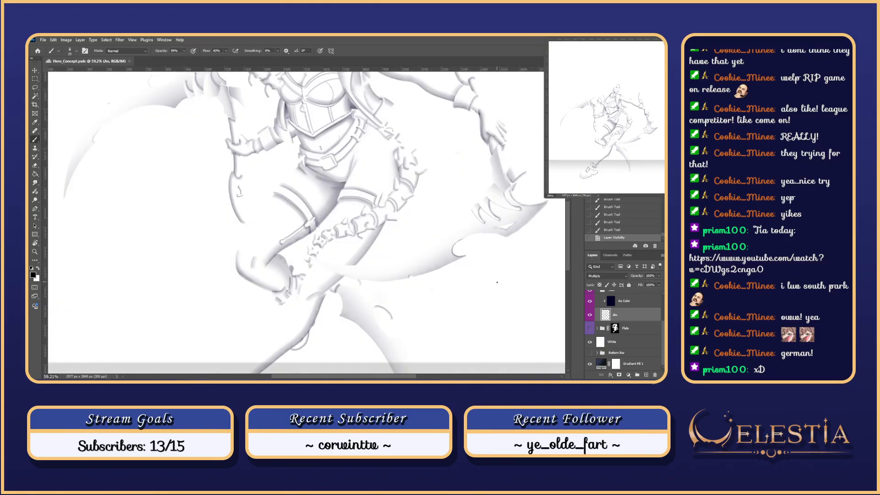
scroll(651, 295, "up", 3)
left_click(589, 321)
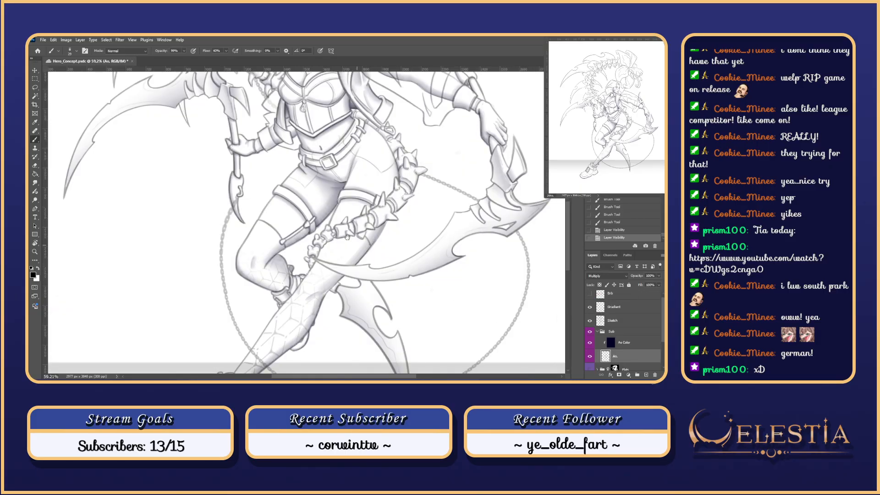
- Shade the upper edge and hooked prong of the middle vertebra, and check it by toggling the Sketch layer
left_click_drag(347, 237, 365, 332)
left_click_drag(320, 297, 323, 297)
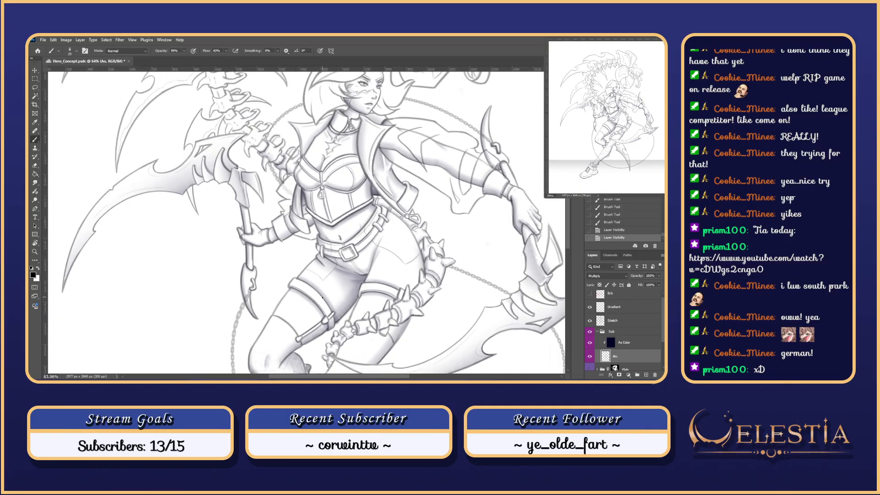
left_click_drag(402, 193, 378, 248)
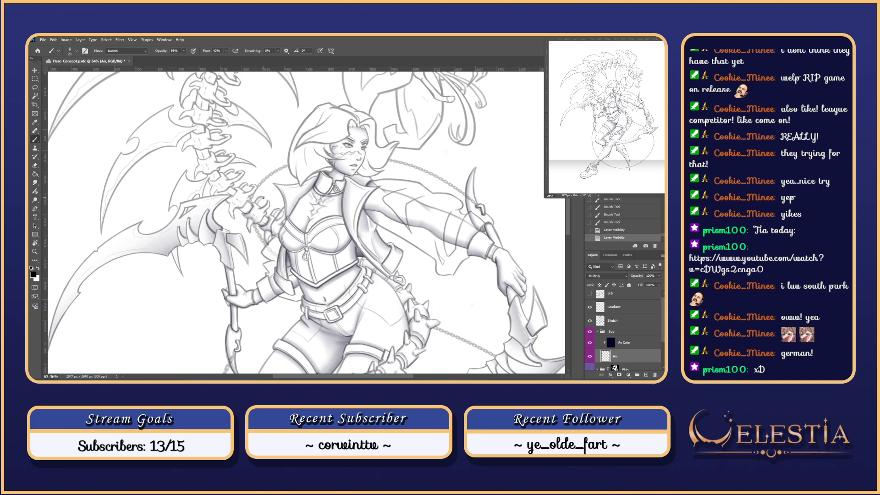
scroll(262, 198, "up", 5)
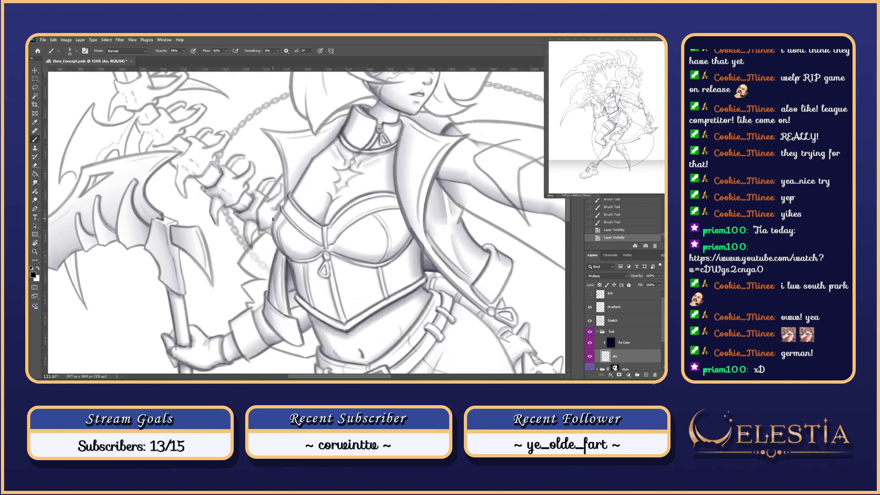
scroll(273, 220, "up", 1)
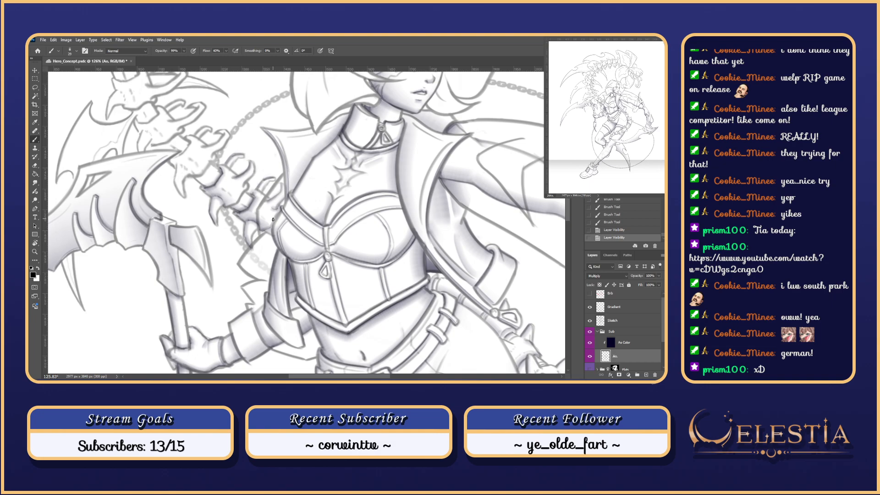
left_click_drag(239, 176, 326, 192)
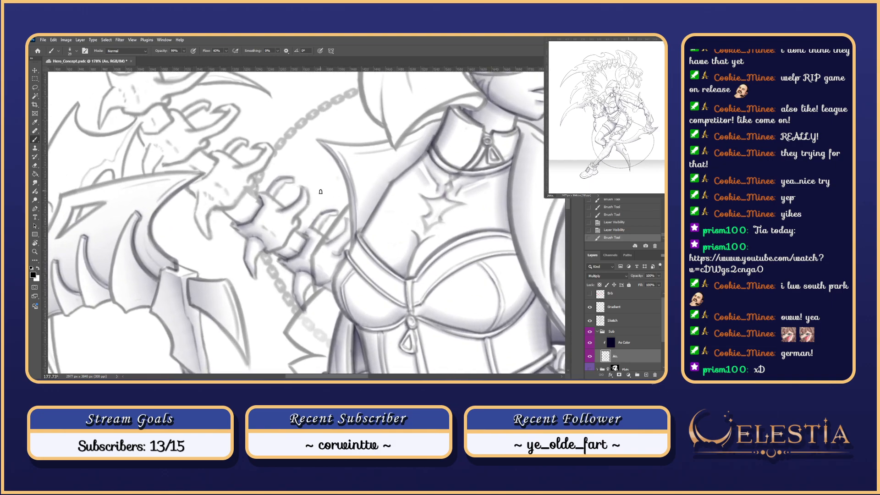
left_click(590, 321)
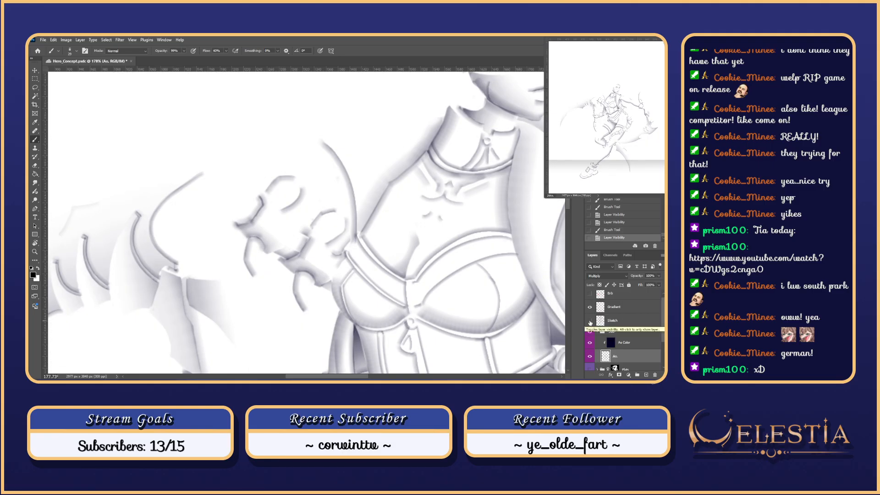
left_click(590, 321)
- Lasso-select the short connecting segment between the middle vertebra and the one above it for brushing
left_click_drag(267, 169, 323, 187)
scroll(305, 244, "up", 1)
key("l")
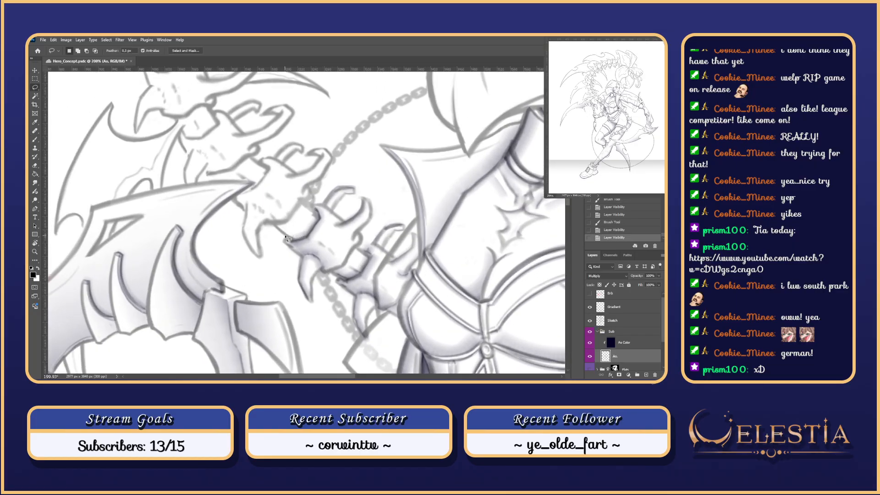
mouse_move(294, 242)
left_mouse_down()
mouse_move(307, 237)
mouse_move(302, 229)
mouse_move(281, 233)
mouse_move(296, 215)
mouse_move(291, 224)
left_mouse_up()
key("b")
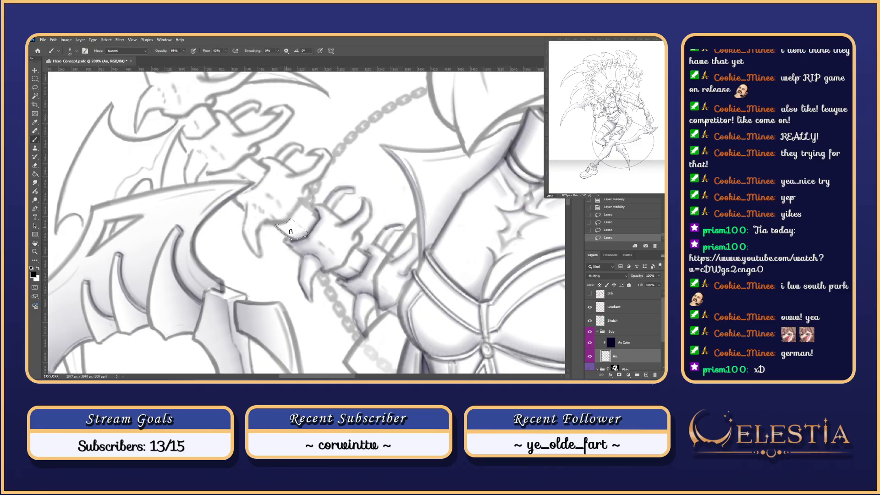
- Brush shading inside the selected connecting segment, undoing rejected strokes and raising the brush opacity to 100%
left_click_drag(274, 222, 323, 252)
key("ctrl+z")
key("ctrl+z")
key("ctrl+z")
key("ctrl+z")
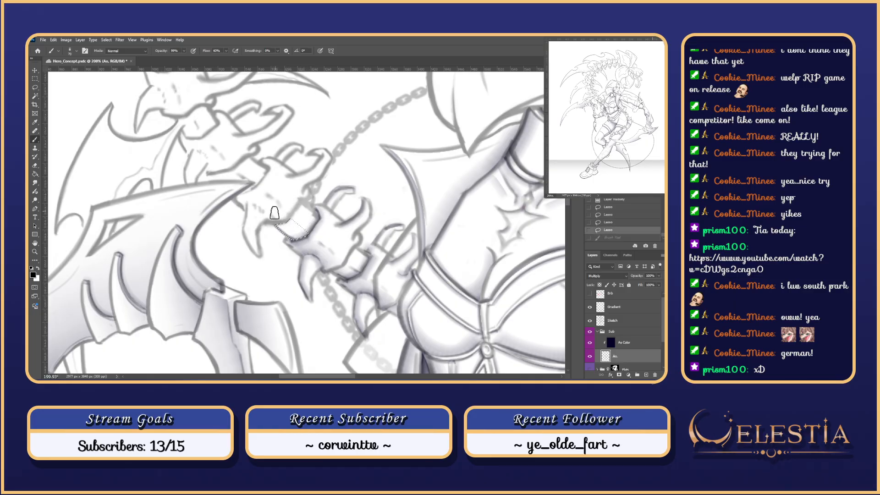
left_click_drag(275, 213, 324, 251)
key("ctrl+z")
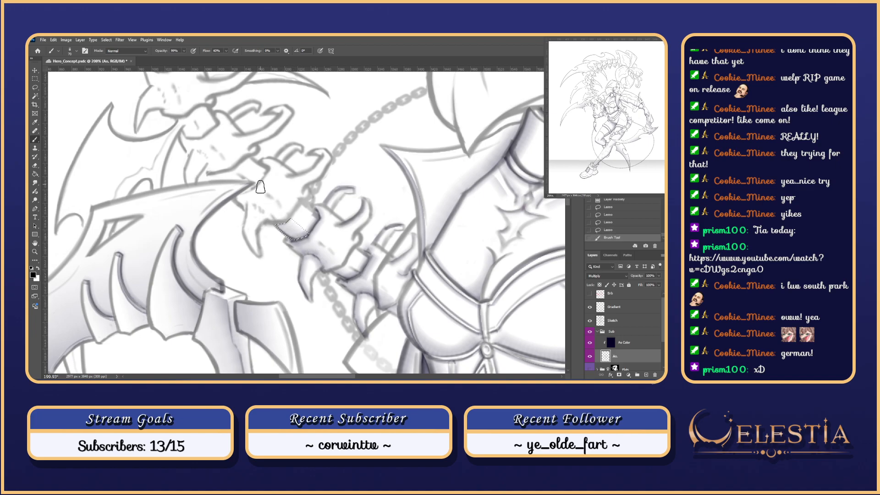
key("ctrl+z")
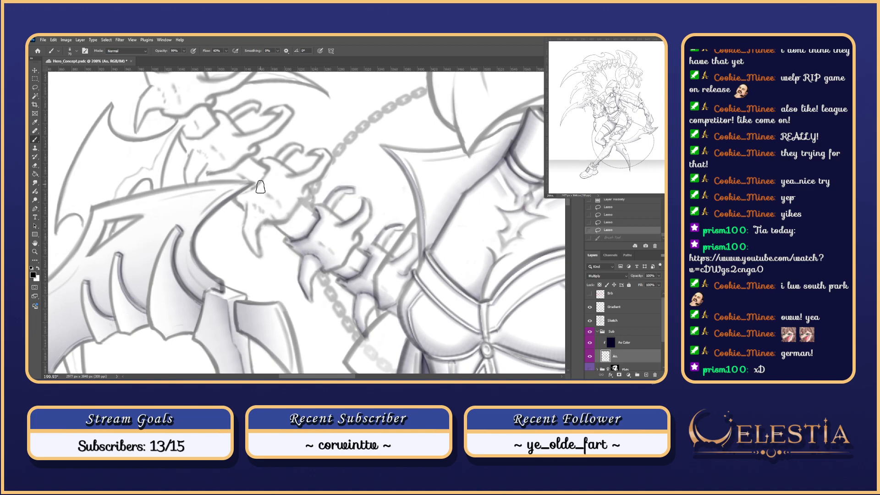
key("0")
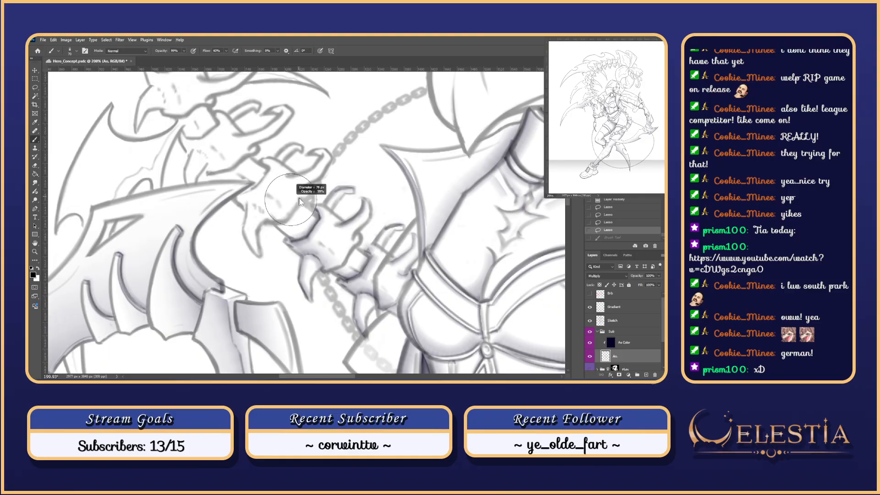
left_click(332, 250, "alt")
left_click_drag(279, 218, 301, 232)
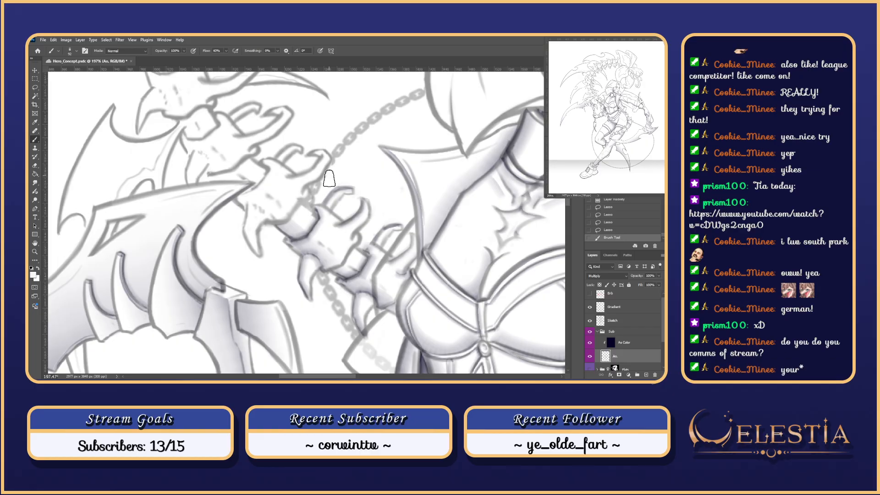
scroll(273, 207, "up", 1)
left_click_drag(366, 202, 364, 187)
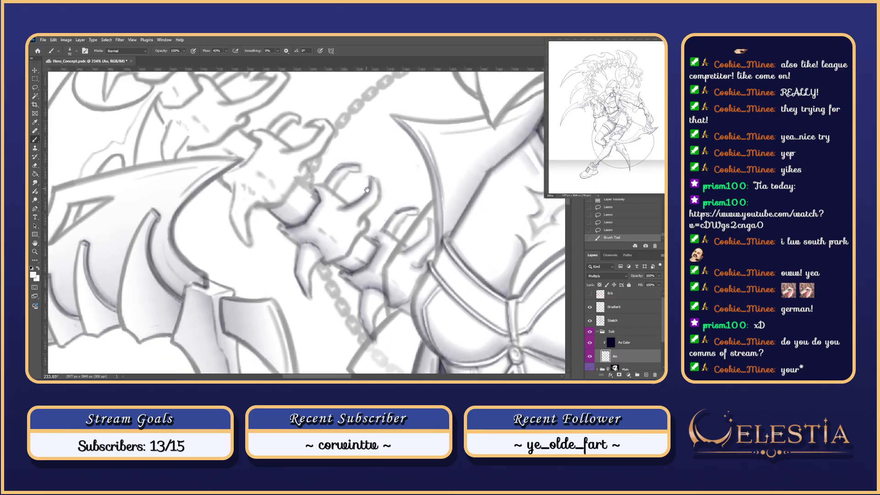
- Brush shading inside the selected connecting segment, undo the rejected strokes and clear the selection
scroll(278, 208, "up", 2)
left_click_drag(257, 218, 243, 218)
mouse_move(270, 213)
left_mouse_down()
mouse_move(285, 206)
mouse_move(270, 219)
mouse_move(290, 202)
mouse_move(271, 218)
mouse_move(348, 223)
mouse_move(390, 157)
left_mouse_up()
key("ctrl+z")
key("ctrl+z")
key("ctrl+z")
key("ctrl+z")
key("ctrl+d")
- Brush shading along the edge where the connecting segment meets the vertebra above it, undoing rejected strokes
key("r")
key("b")
mouse_move(333, 193)
left_mouse_down()
mouse_move(343, 210)
mouse_move(325, 234)
left_mouse_up()
key("ctrl+z")
key("ctrl+shift+z")
key("ctrl+z")
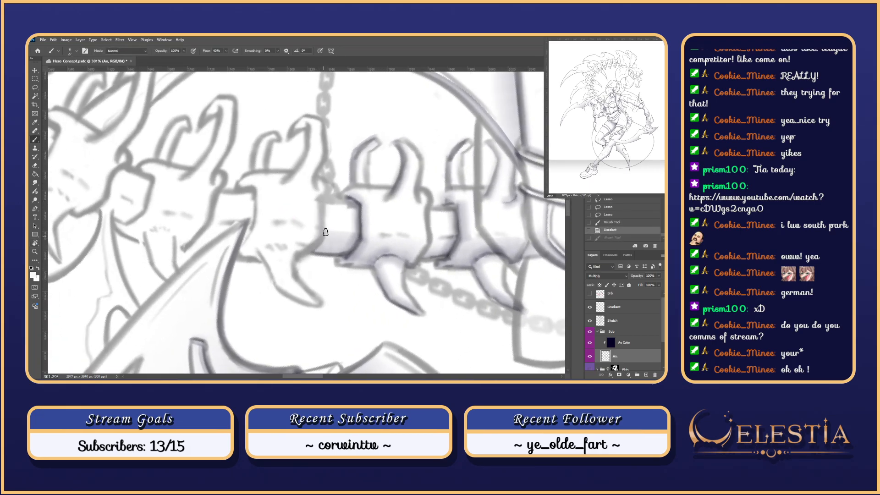
mouse_move(326, 200)
left_mouse_down()
mouse_move(327, 242)
mouse_move(320, 260)
left_mouse_up()
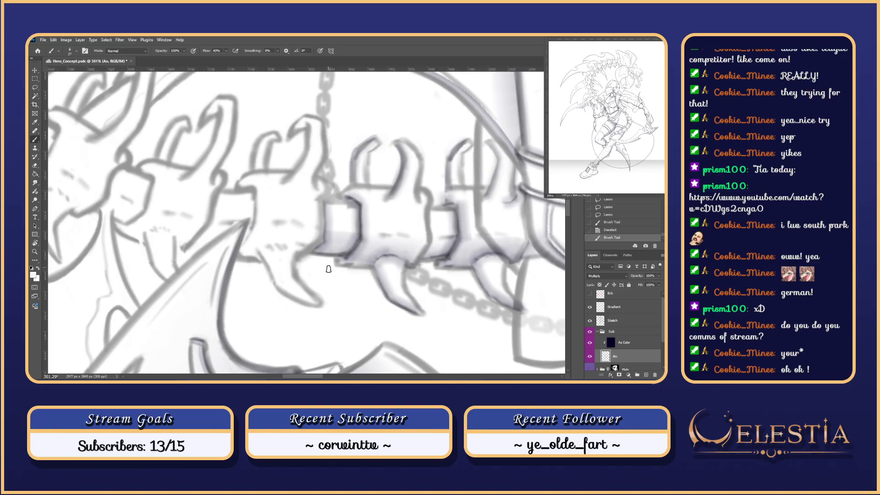
key("ctrl+z")
mouse_move(327, 201)
left_mouse_down()
mouse_move(329, 238)
mouse_move(318, 255)
mouse_move(326, 201)
mouse_move(328, 245)
mouse_move(318, 253)
mouse_move(326, 200)
mouse_move(317, 257)
left_mouse_up()
key("ctrl+z")
key("ctrl+z")
scroll(317, 190, "down", 2)
key("Escape")
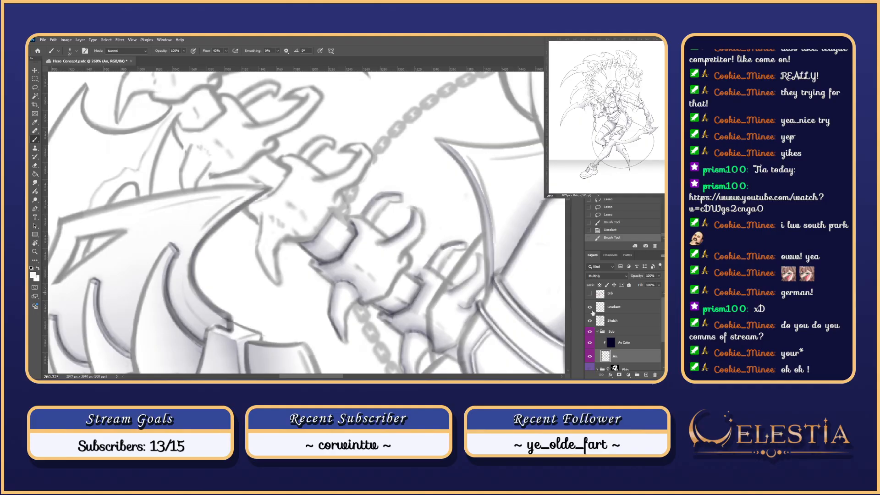
left_click(43, 40)
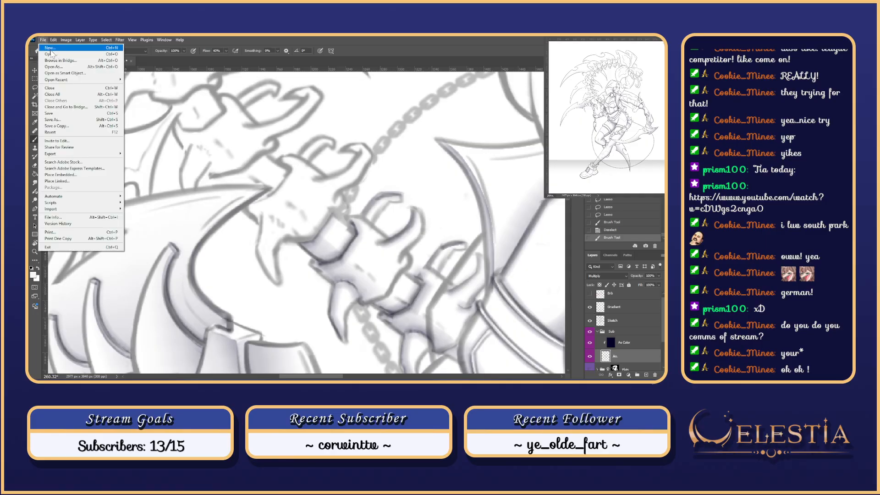
left_click(50, 48)
left_click(487, 104)
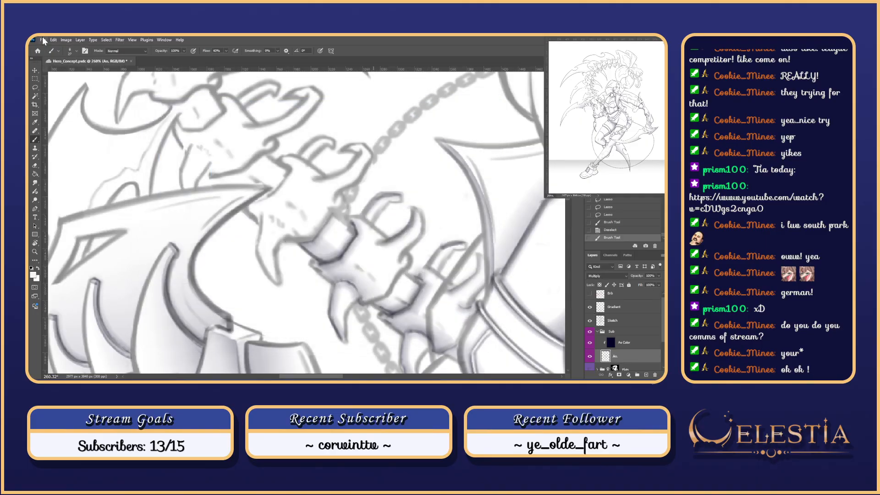
- Open the KelticYingYang_Commission document from the Creative Cloud Work folder to view its sketch
left_click(43, 40)
left_click(54, 55)
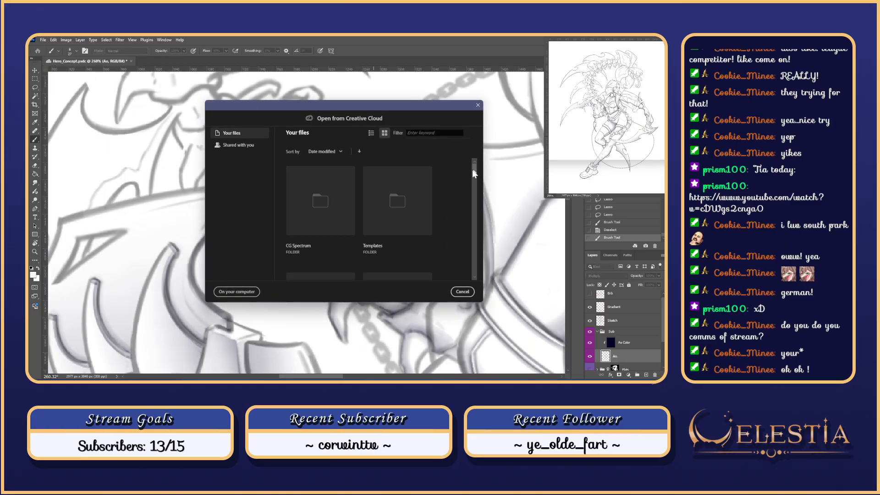
scroll(474, 174, "down", 1)
double_click(313, 189)
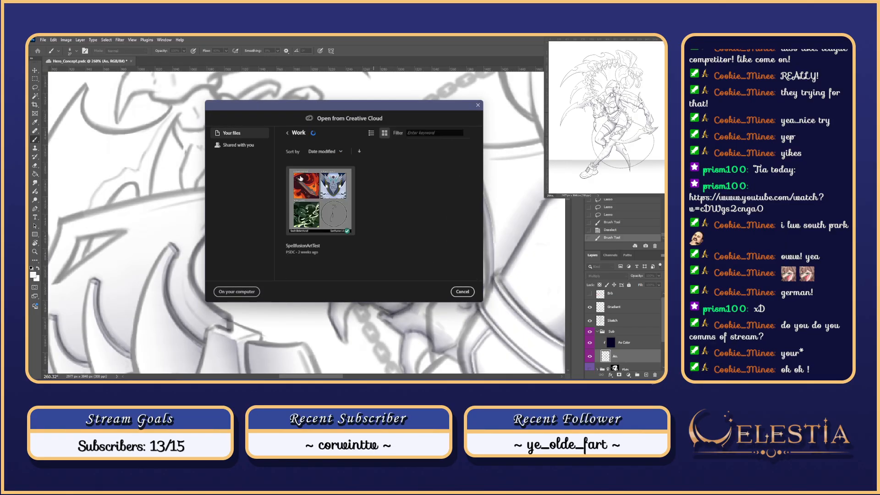
double_click(301, 180)
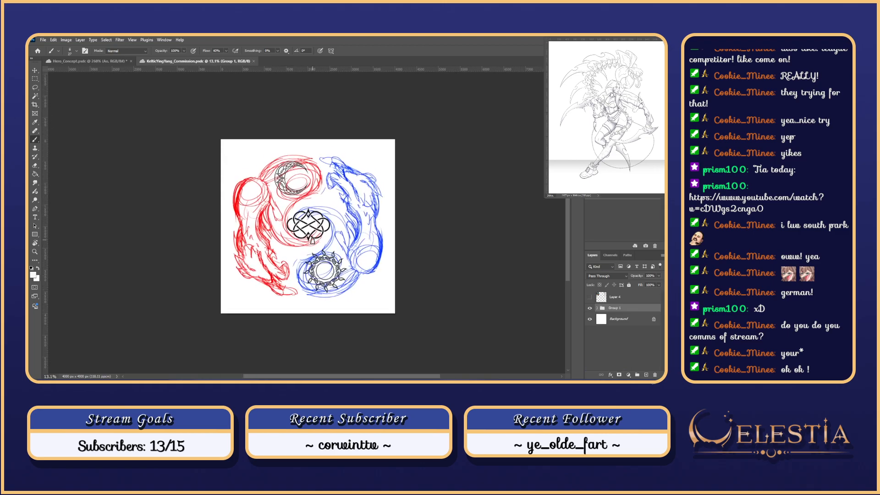
scroll(312, 241, "up", 1)
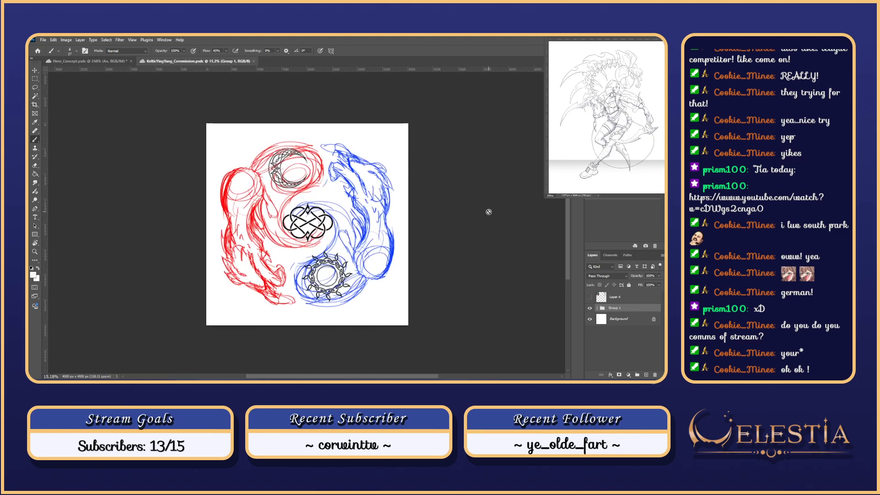
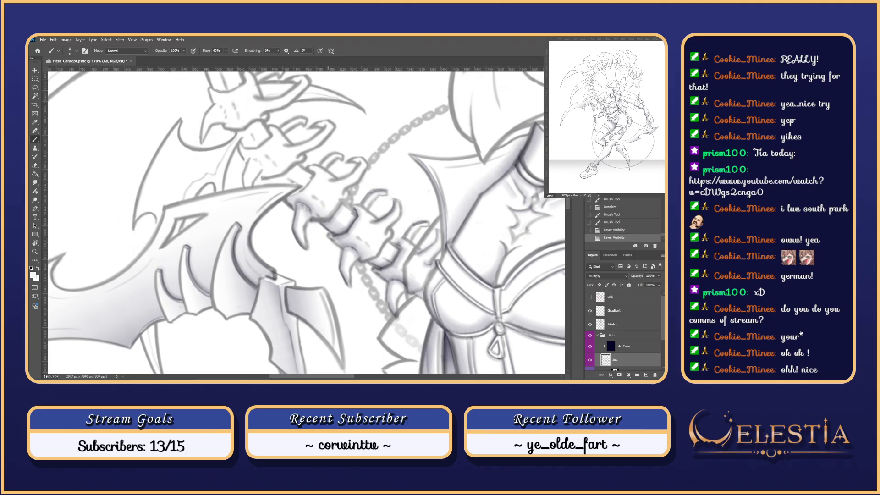
- Collapse the Sub group, show the masked flat-colour group and hide the White layer to view the whole coloured character
scroll(357, 138, "down", 6)
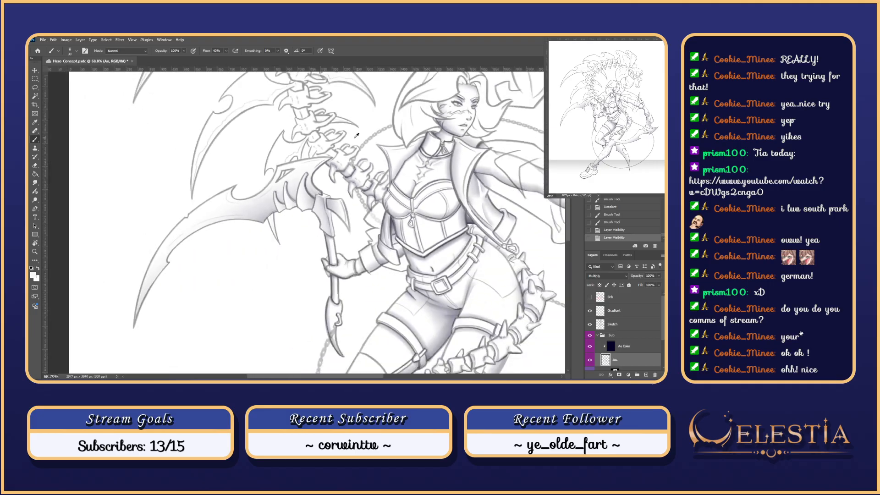
left_click_drag(510, 296, 418, 238)
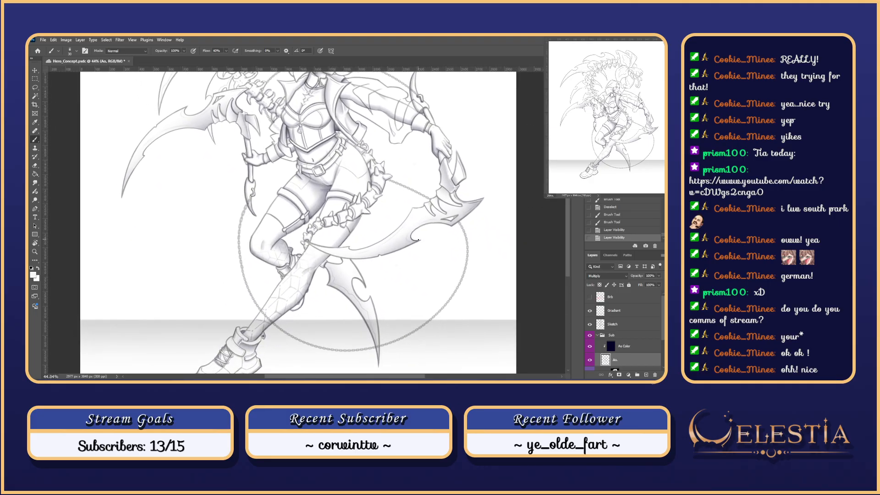
scroll(418, 239, "down", 3)
scroll(417, 239, "up", 1)
scroll(418, 239, "down", 2)
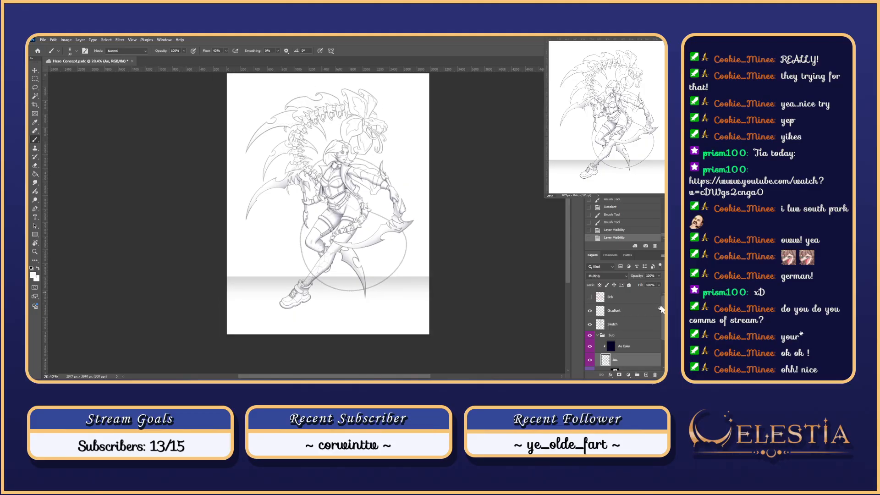
mouse_move(662, 301)
left_mouse_down()
mouse_move(662, 327)
mouse_move(660, 301)
left_mouse_up()
left_click(602, 335)
left_click(596, 335)
left_click(589, 346)
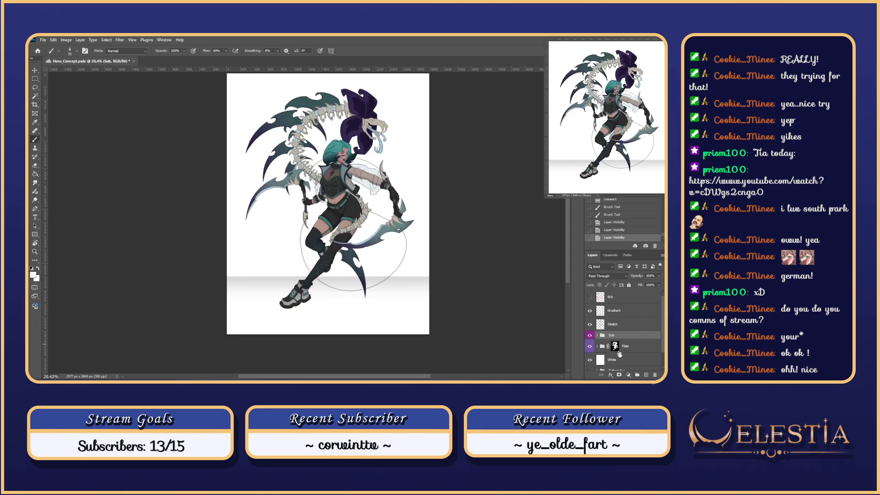
left_click(589, 360)
scroll(420, 306, "up", 2)
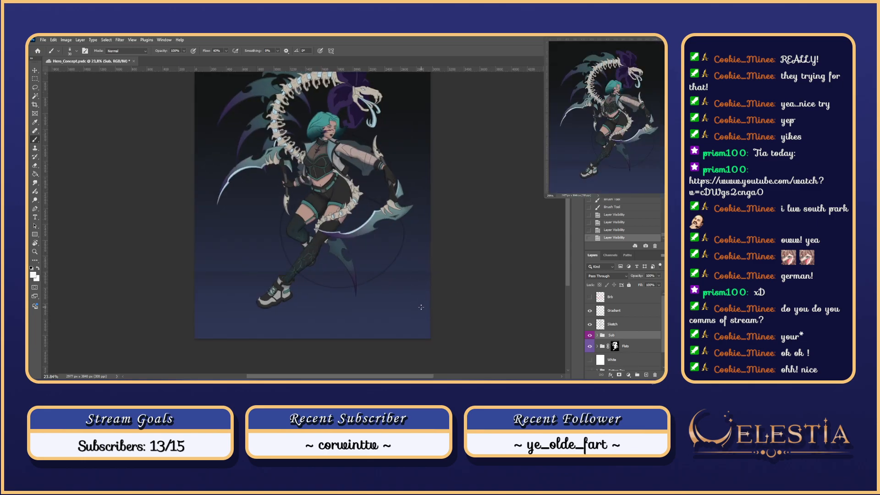
scroll(488, 254, "down", 2)
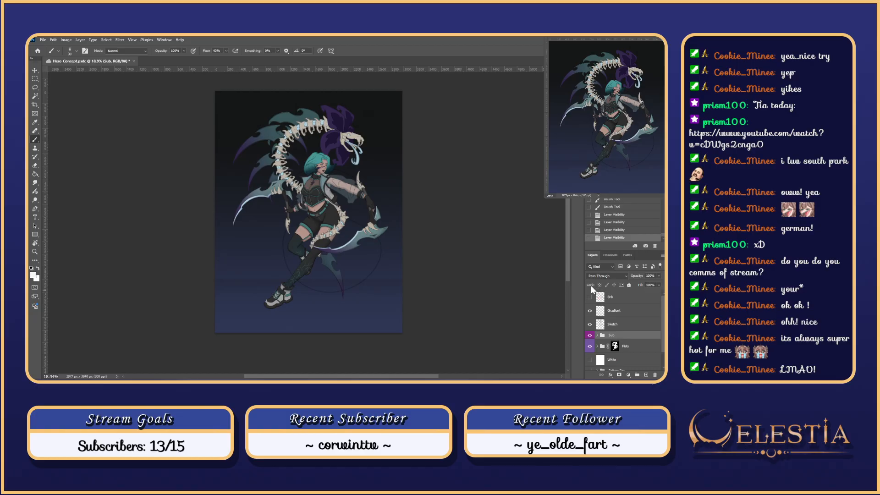
- Show the Brb layer with the canvas turned upside down, and hide it again with the view upright
left_click(590, 297)
key("r")
left_click_drag(454, 167, 181, 261)
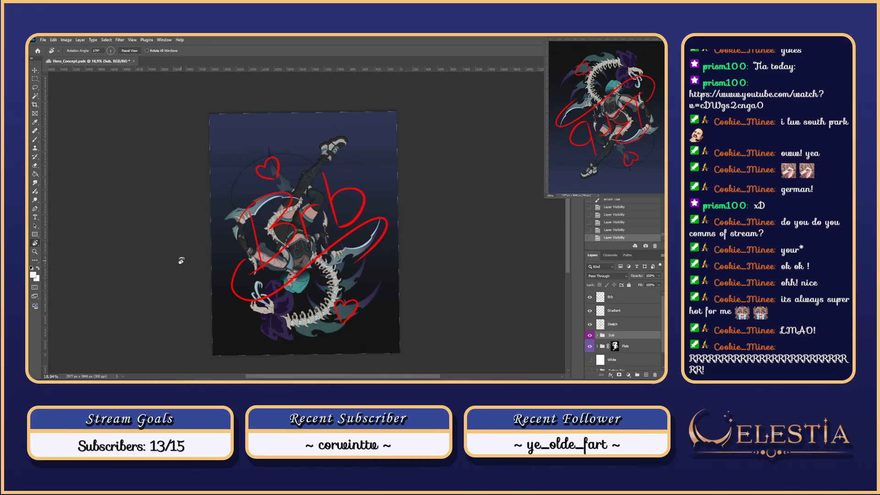
left_click(590, 296)
key("Escape")
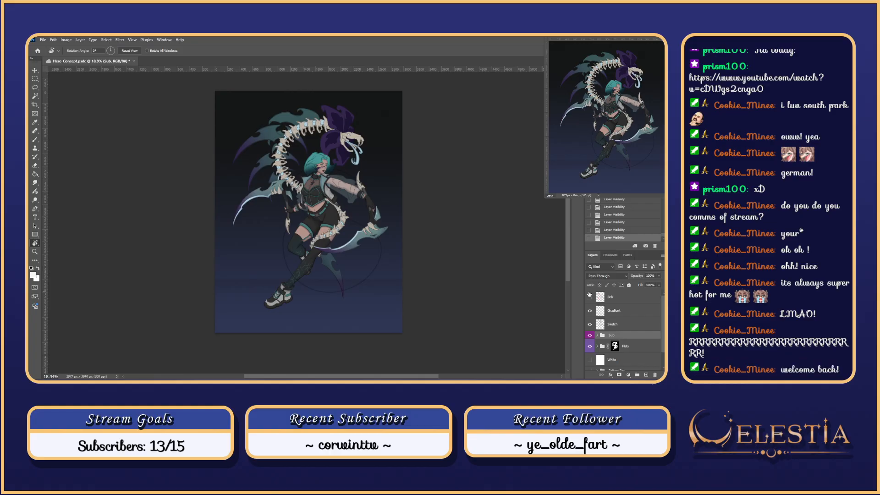
- Hide the flat-colour group and show the White layer behind the line art, briefly toggling the Bottom Bar group
scroll(633, 314, "down", 2)
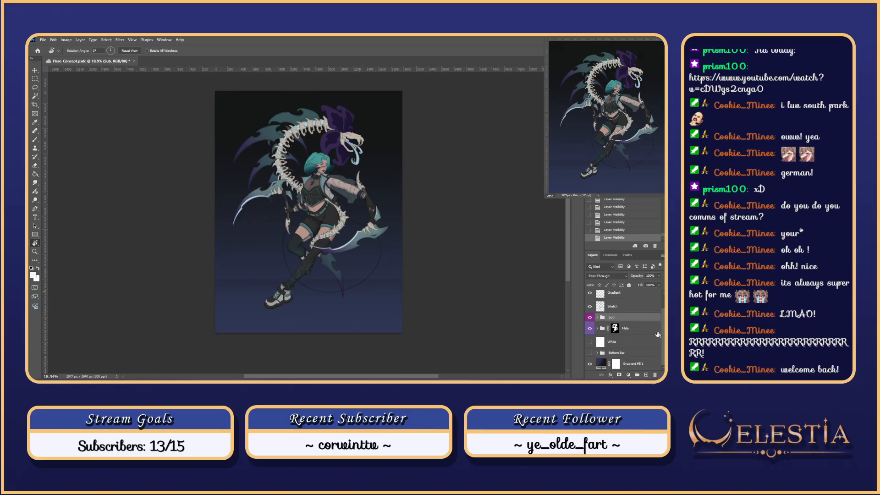
left_click(590, 328)
left_click(590, 353)
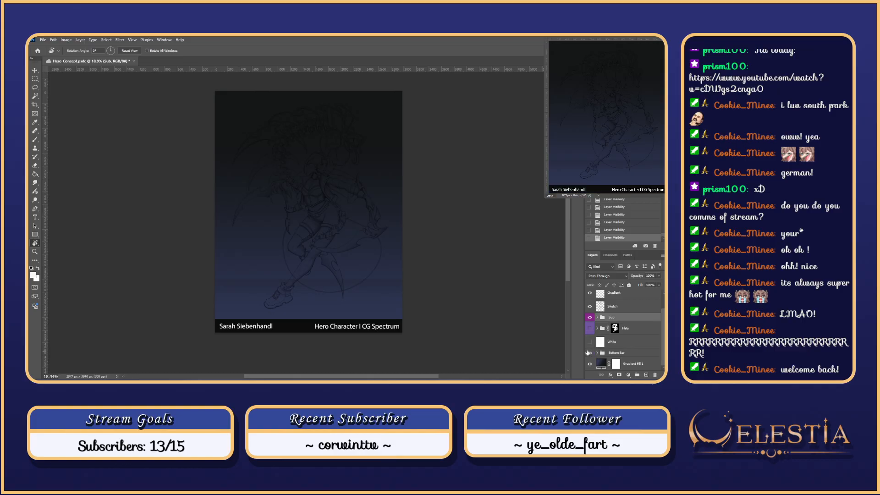
left_click(590, 353)
left_click(589, 342)
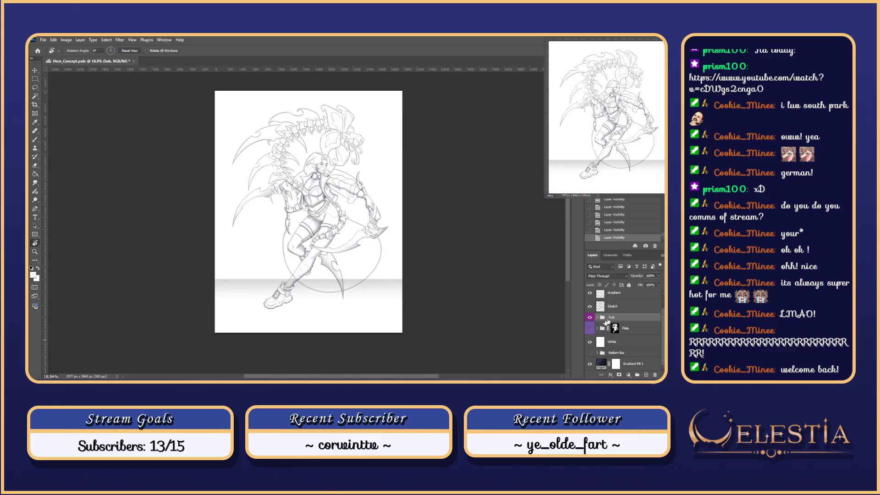
- Select the Sketch layer and try brushing over the line where the blade meets the handle, undoing the last stroke
scroll(662, 320, "up", 2)
scroll(663, 319, "down", 1)
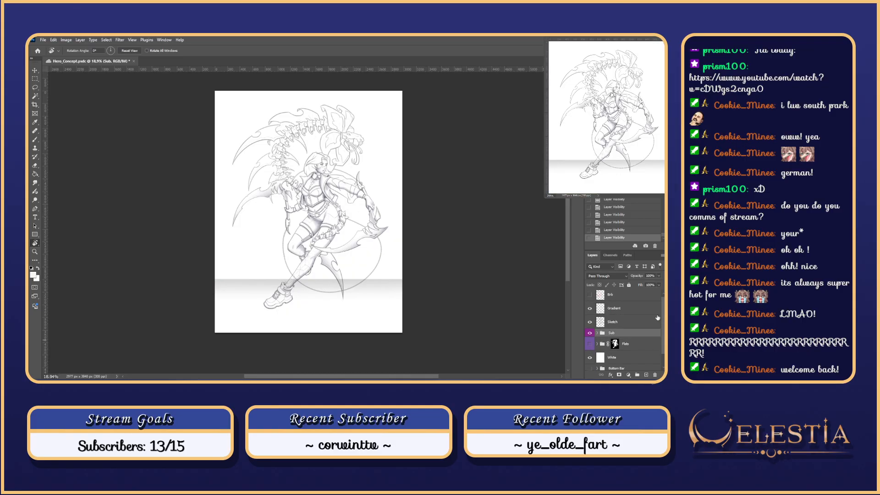
left_click(607, 322)
scroll(327, 170, "up", 5)
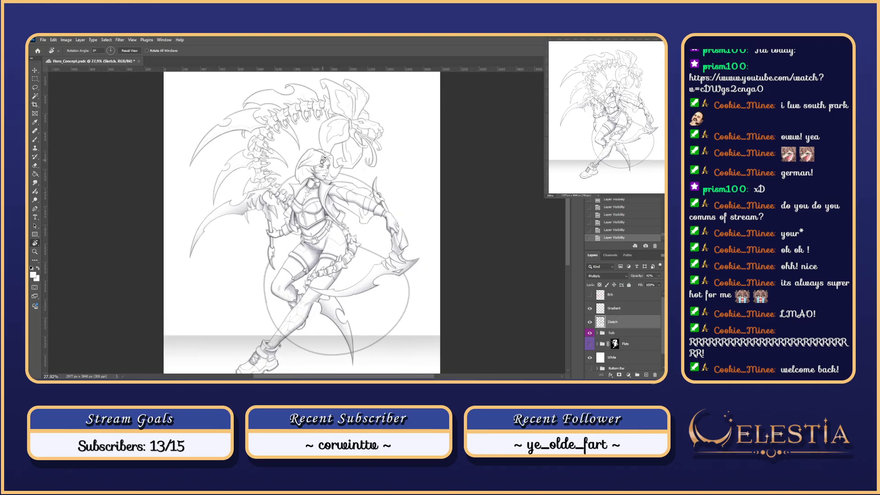
key("b")
right_click(346, 224)
scroll(294, 196, "up", 4)
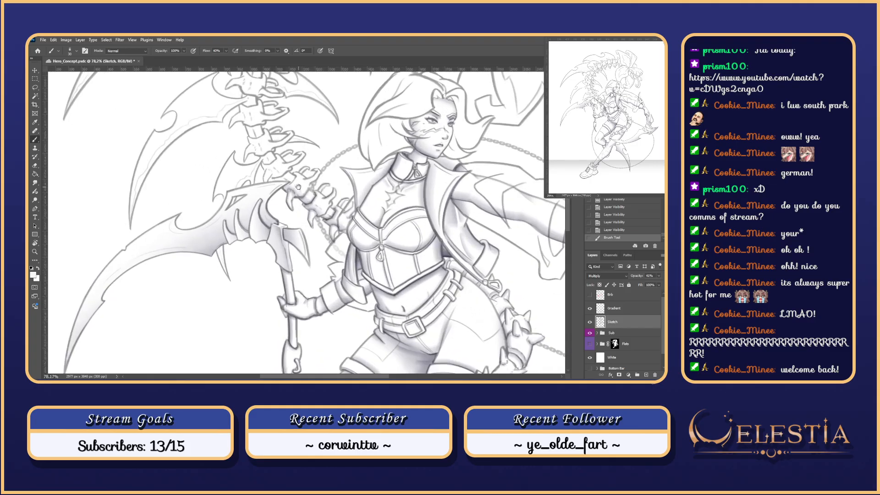
left_click(288, 239)
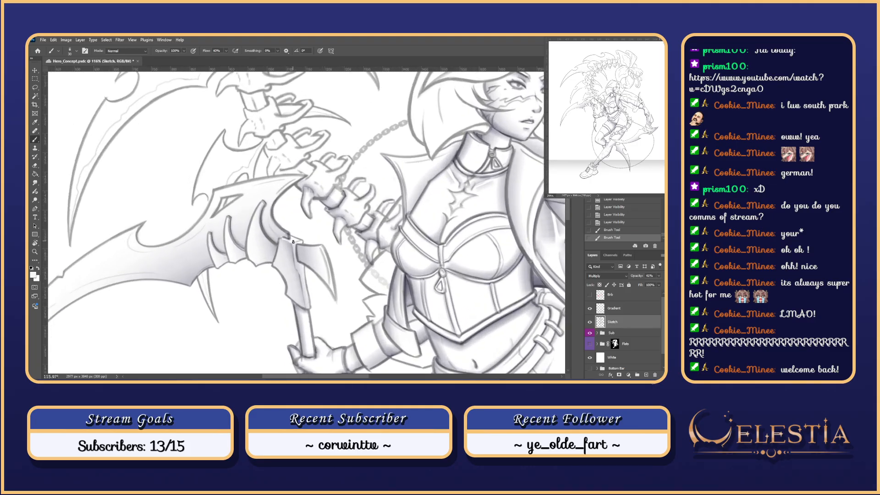
key("ctrl+z")
scroll(293, 238, "up", 3)
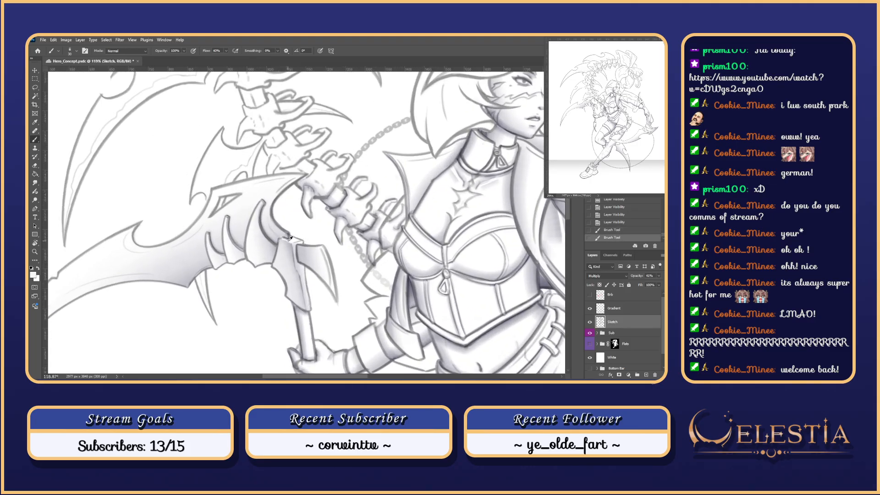
- Reset the brush colours to default and try redrawing the line at the blade-handle joint on the Sketch layer, undoing the strokes
key("d")
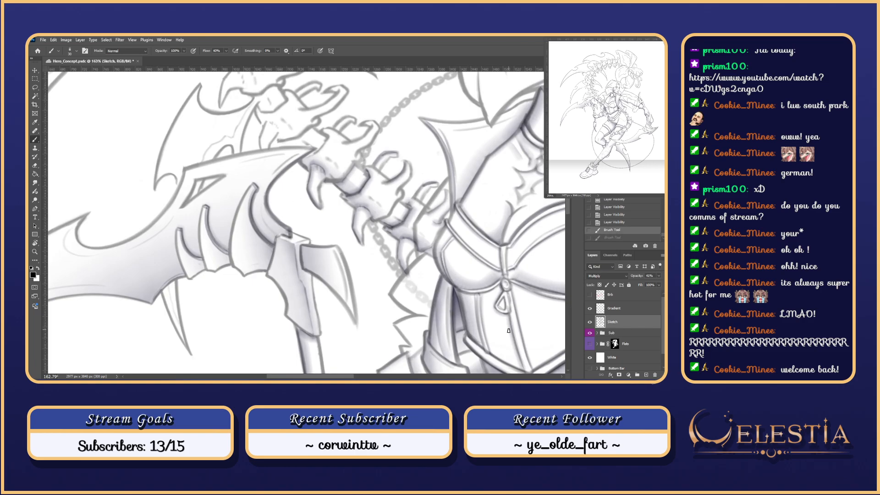
left_click_drag(287, 236, 293, 239)
key("ctrl+z")
scroll(289, 238, "down", 1)
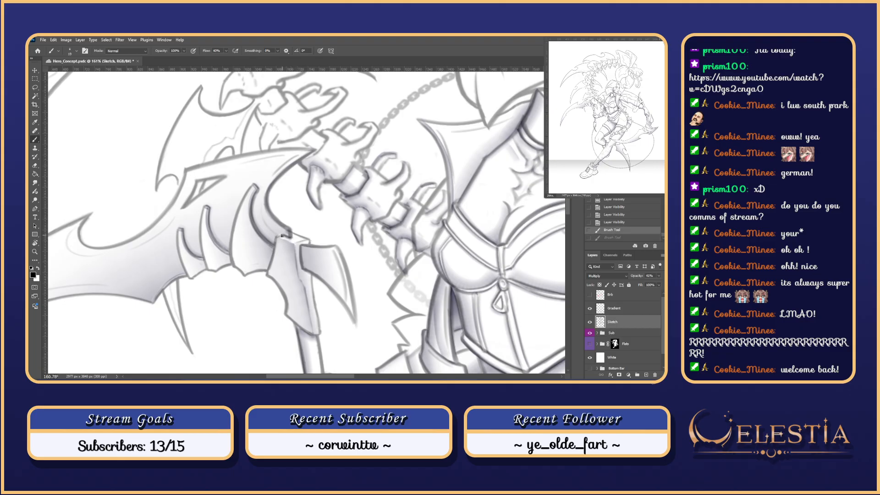
key("ctrl+z")
mouse_move(293, 238)
left_mouse_down()
mouse_move(305, 229)
mouse_move(286, 217)
mouse_move(341, 195)
left_mouse_up()
key("ctrl+z")
- Expand the Sub group, select the Ao layer and dab shading into the joint between the blade and handle
left_click(600, 334)
left_click(596, 333)
left_click(617, 357)
left_click(285, 238)
left_click(285, 237)
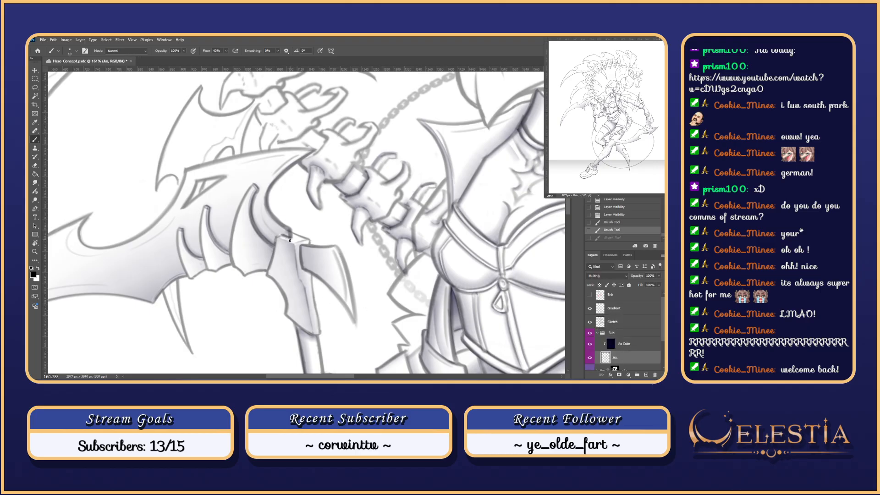
left_click(286, 238)
left_click(289, 238)
key("ctrl+z")
left_click(289, 238)
scroll(289, 239, "up", 2)
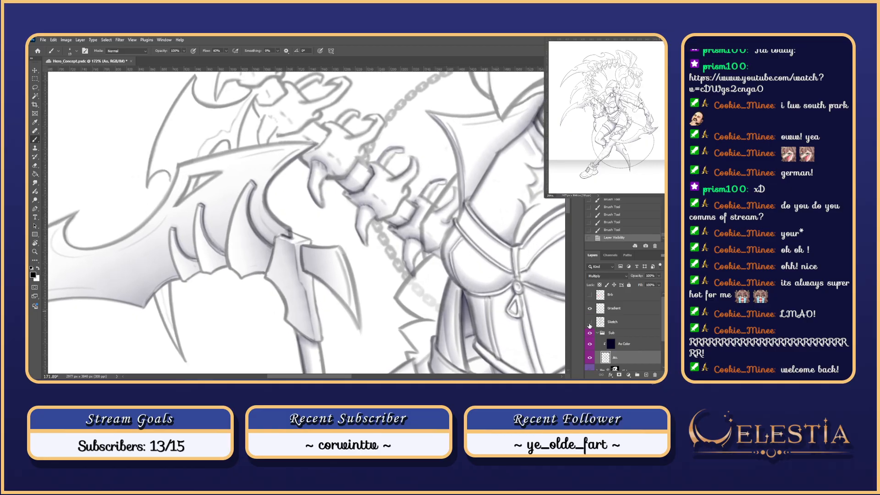
- Toggle the Sketch layer's visibility to check the shading on the blade joint and vertebrae, leaving the line art hidden
left_click(590, 322)
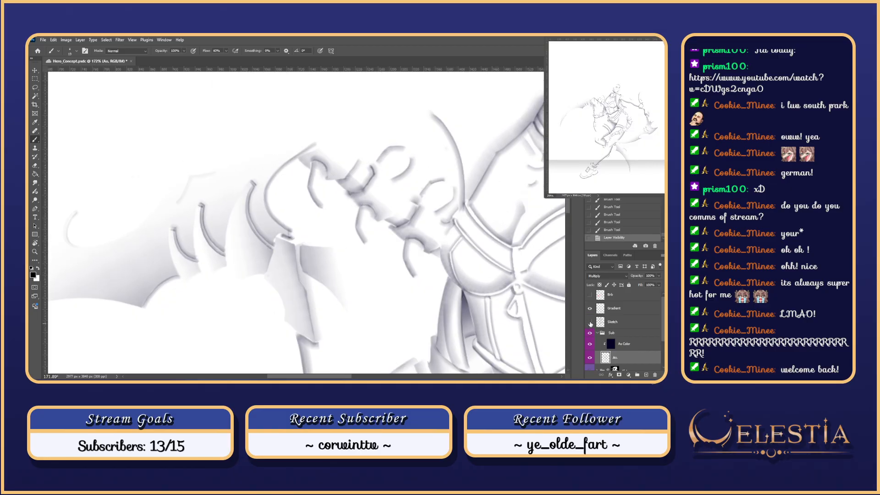
left_click(590, 323)
key("ctrl+minus")
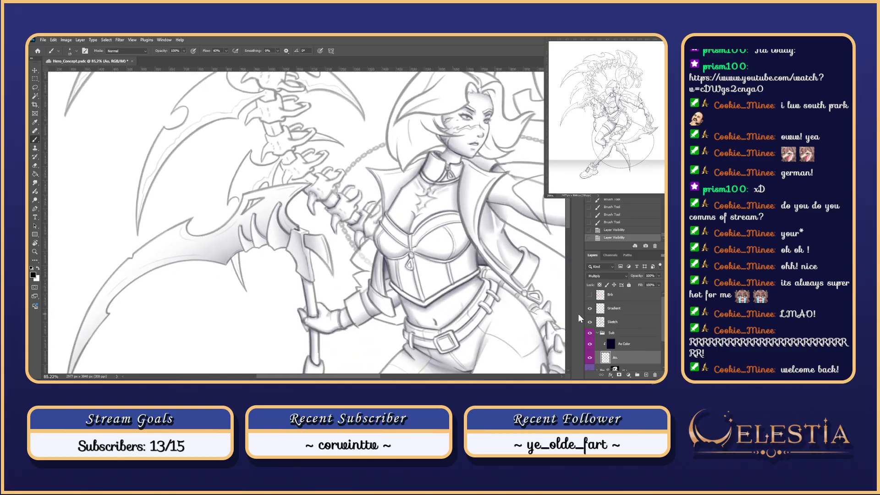
left_click_drag(334, 154, 352, 181)
scroll(365, 187, "up", 3)
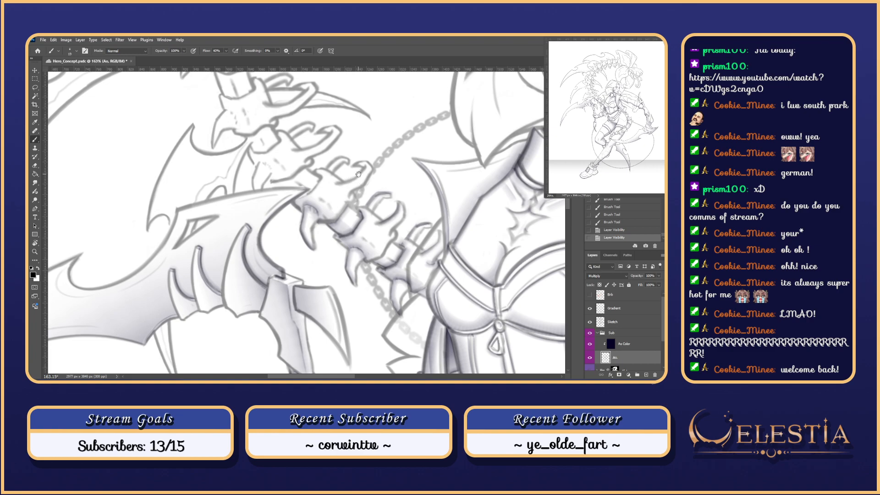
left_click_drag(357, 173, 344, 164)
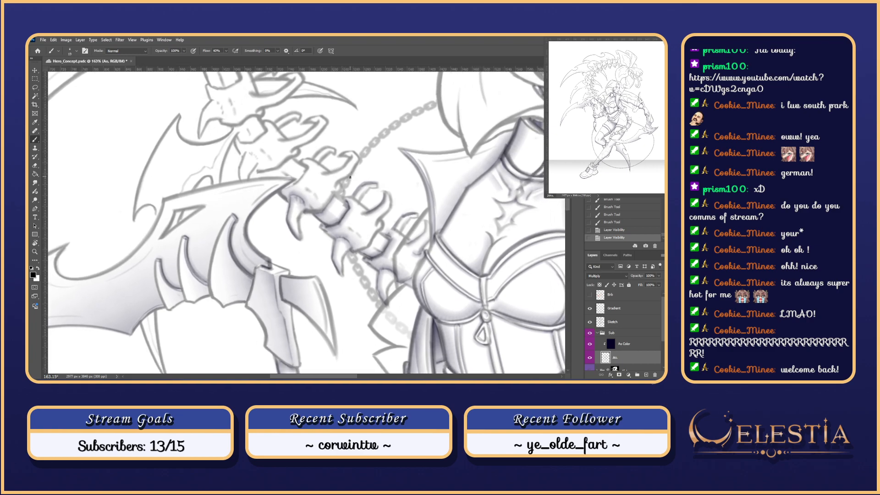
left_click(589, 322)
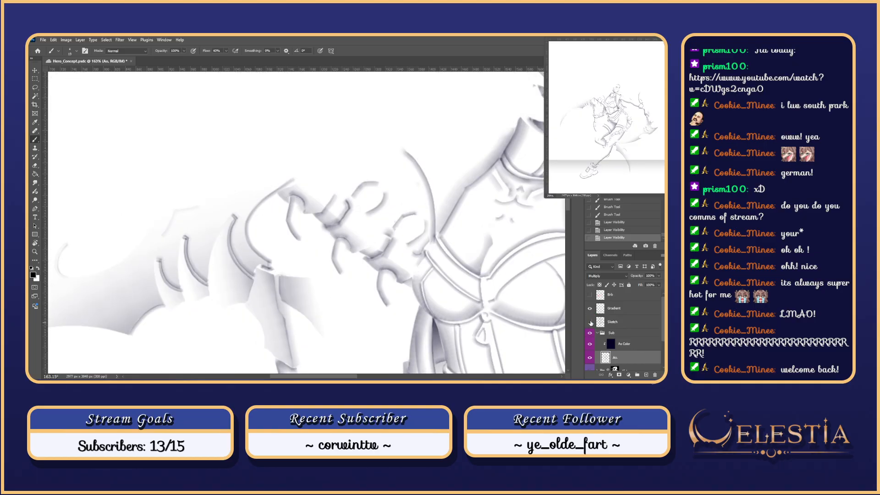
- Show the Sketch layer and brush shading along the left hooked prong of the vertebra above the blade on the Ao layer, then save the document
left_click(590, 322)
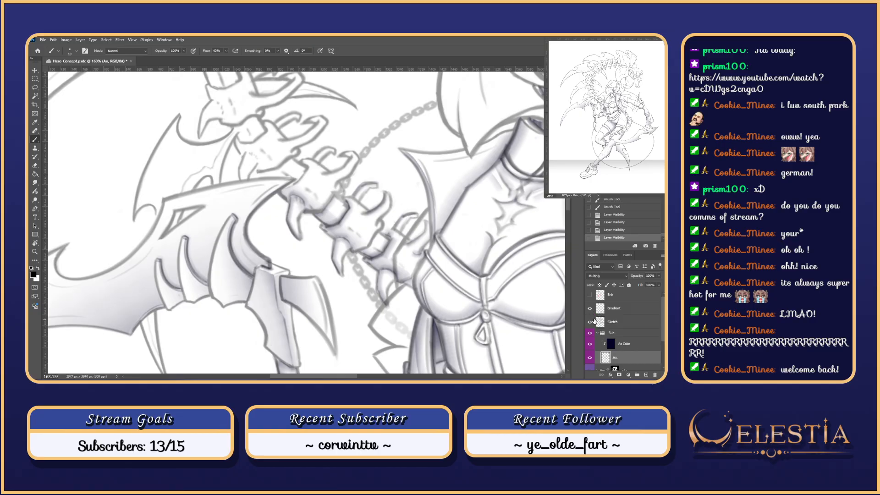
left_click(590, 322)
left_click(590, 322)
scroll(350, 185, "up", 3)
mouse_move(343, 218)
left_mouse_down()
mouse_move(355, 211)
mouse_move(335, 183)
mouse_move(332, 198)
mouse_move(359, 178)
left_mouse_up()
key("ctrl+z")
key("ctrl+z")
key("ctrl+z")
key("ctrl+z")
key("ctrl+z")
key("ctrl+z")
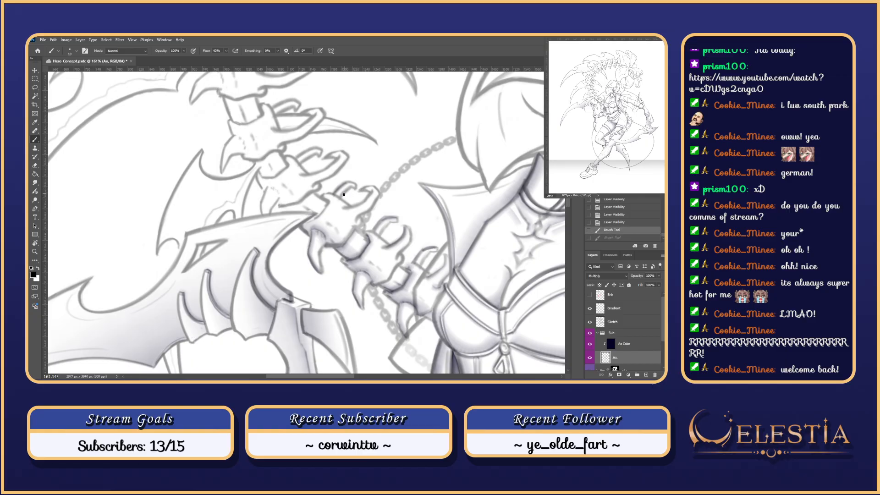
left_click_drag(341, 194, 347, 186)
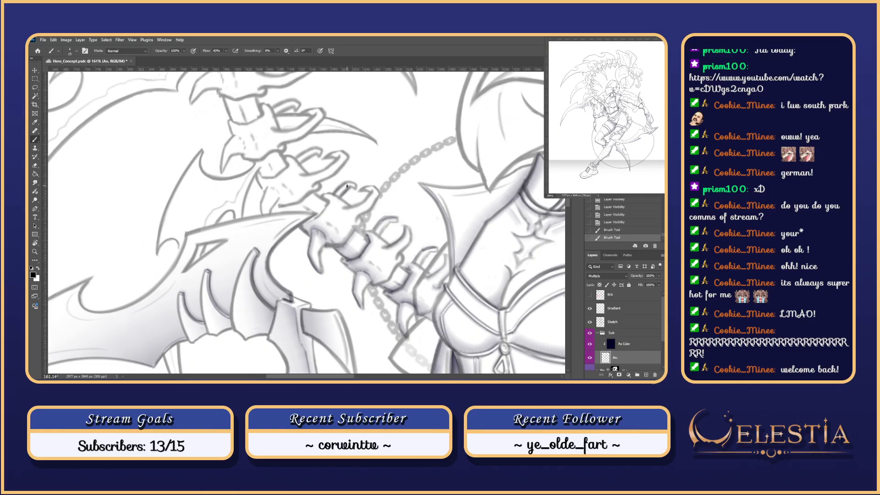
key("ctrl+s")
- Add another short shading stroke inside the same hooked prong and compare it with the Sketch layer hidden and shown
left_click(590, 321)
left_click(590, 321)
left_click_drag(342, 185, 357, 186)
key("ctrl+z")
scroll(343, 184, "down", 1)
key("ctrl+z")
key("ctrl+z")
key("ctrl+z")
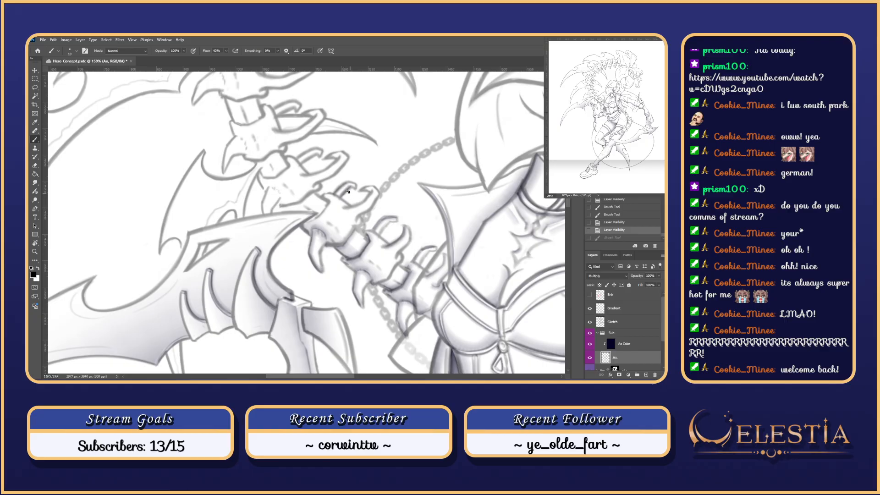
left_click_drag(346, 184, 359, 195)
key("ctrl+z")
key("ctrl+z")
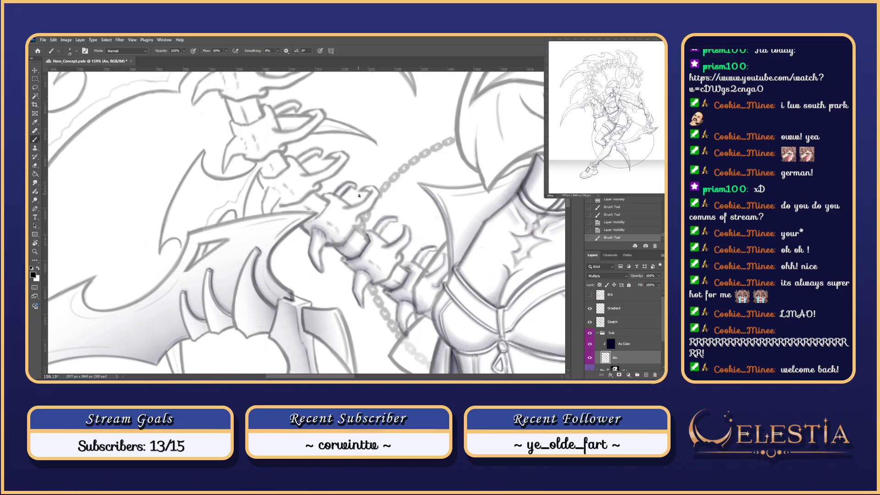
left_click(589, 322)
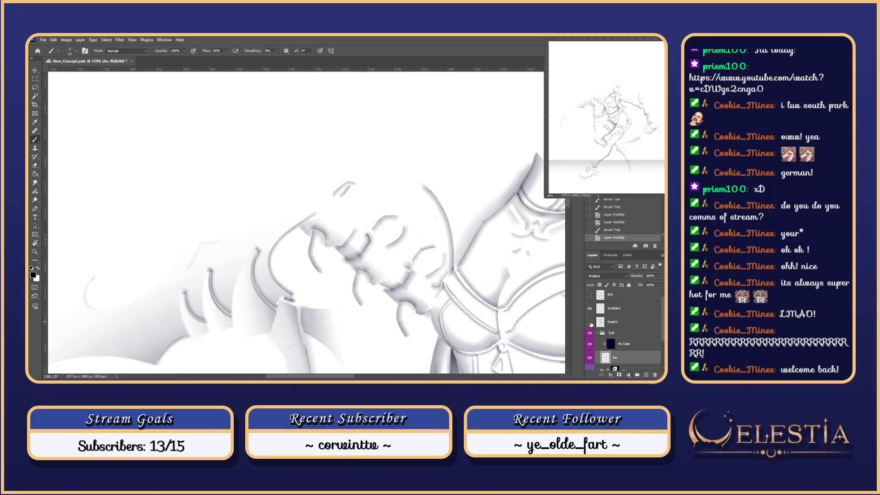
left_click(591, 323)
- Erase the shading strokes on the vertebra's left prong and check the cleaned area with the Sketch layer toggled
left_click_drag(364, 238, 402, 276)
key("e")
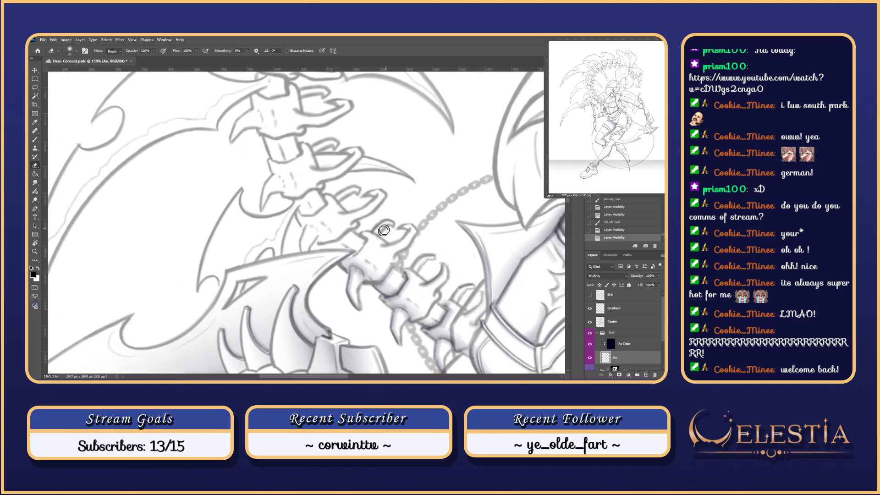
left_click(381, 233)
scroll(382, 232, "up", 1)
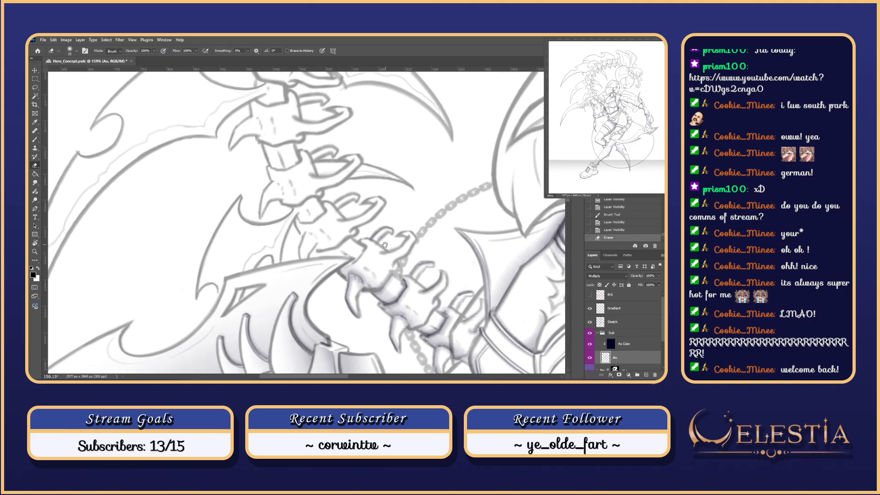
key("b")
left_click(590, 322)
left_click(590, 322)
key("e")
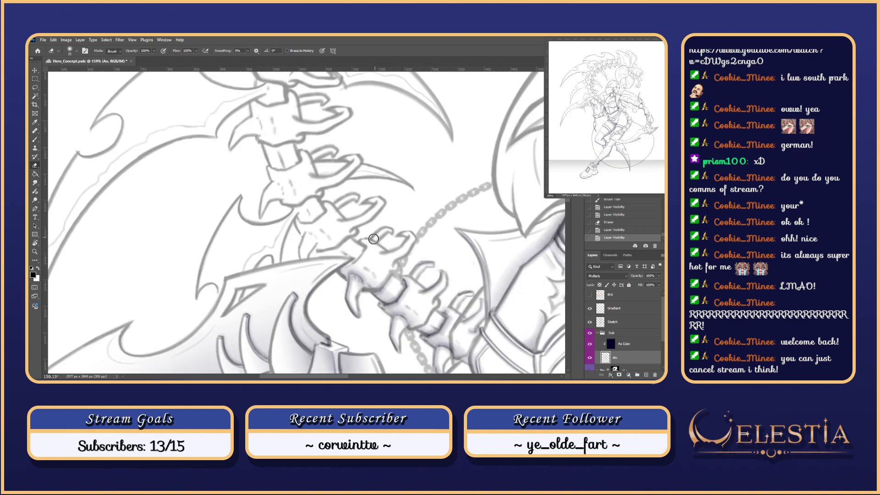
left_click_drag(375, 241, 374, 243)
left_click(590, 322)
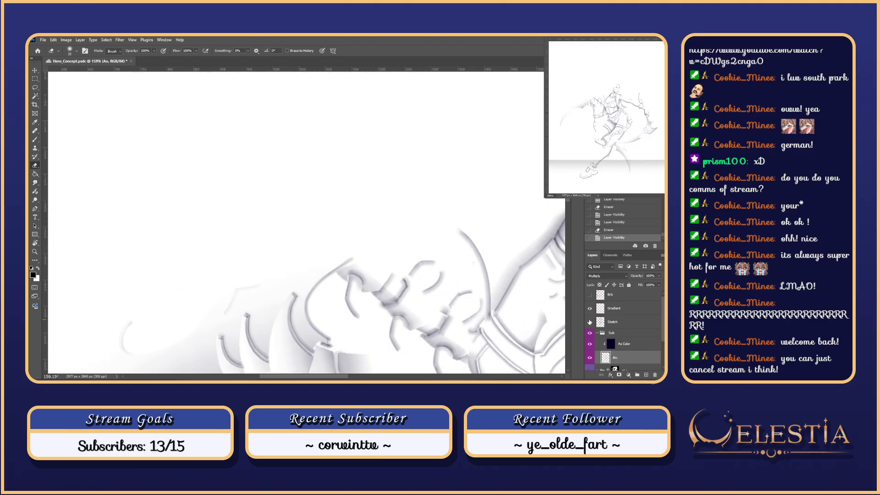
left_click(589, 322)
- Repaint the shading along the upper edge of the left prong, undoing rough strokes, and check it with the Sketch layer toggled
key("b")
left_click(377, 240)
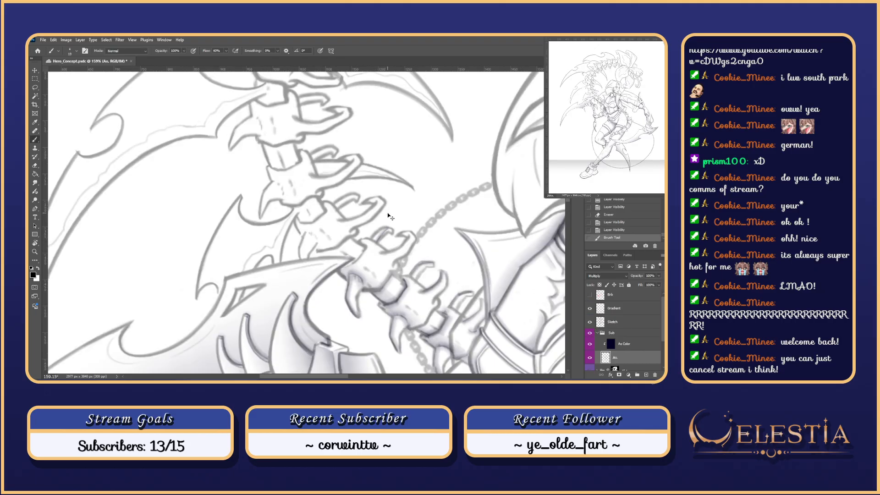
key("ctrl+z")
left_click_drag(377, 241, 393, 235)
key("ctrl+z")
key("ctrl+z")
key("ctrl+z")
left_click(590, 321)
left_click(590, 321)
left_click(590, 321)
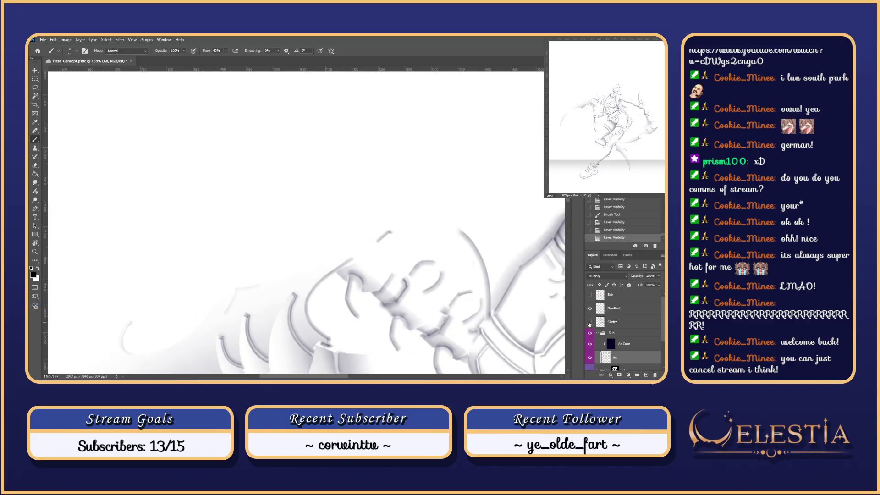
left_click(590, 321)
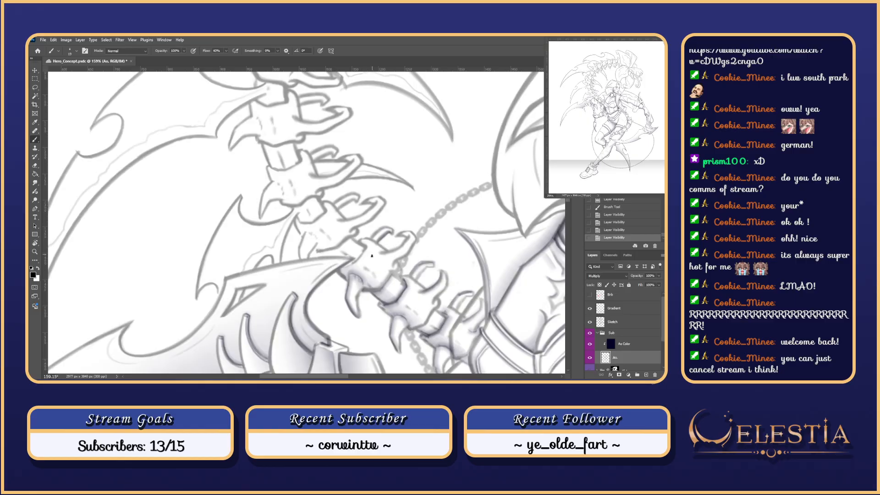
- Try brushing more shading down the outer side of the left prong and undo the strokes
key("ctrl+z")
left_click_drag(378, 231, 372, 238)
key("ctrl+z")
key("ctrl+z")
key("ctrl+z")
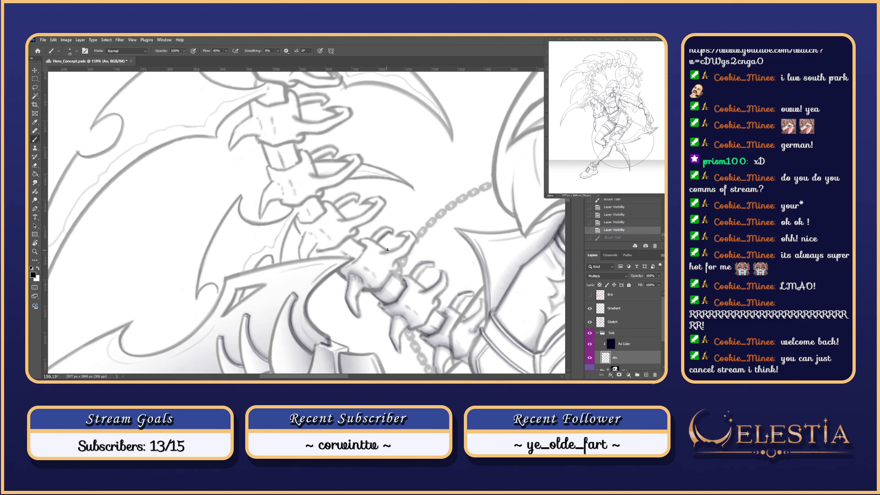
- Paint a short shading stroke at the base of the left prong, undoing failed attempts, and check it without the line art
left_click_drag(393, 256, 380, 267)
key("ctrl+z")
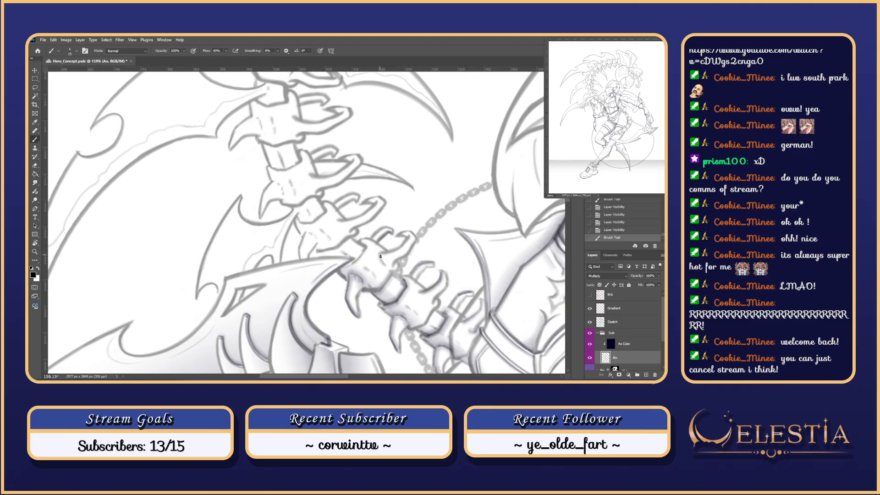
left_click_drag(383, 255, 382, 267)
key("ctrl+z")
key("ctrl+z")
key("ctrl+z")
key("ctrl+z")
key("ctrl+z")
key("ctrl+z")
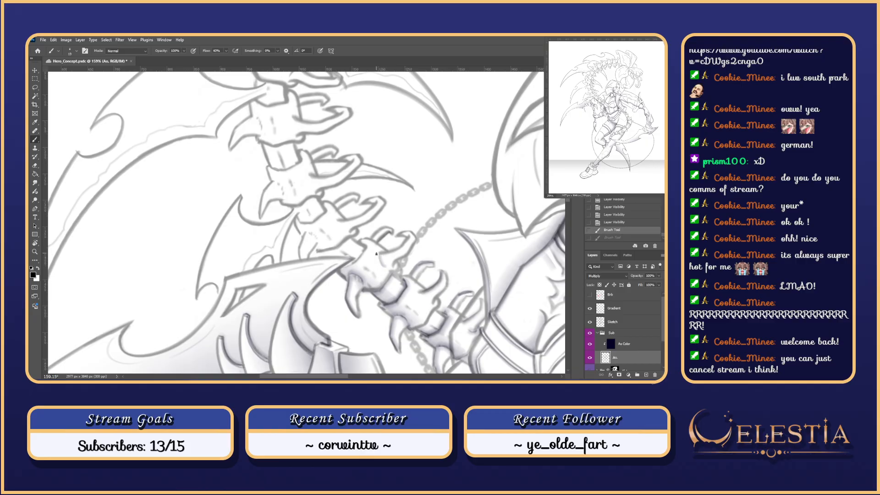
left_click(589, 323)
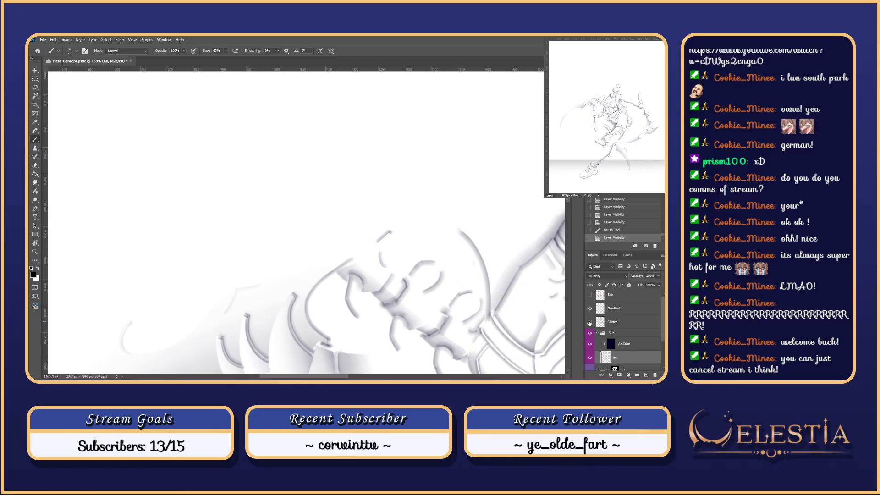
left_click(589, 323)
left_click(589, 323)
left_click(589, 323)
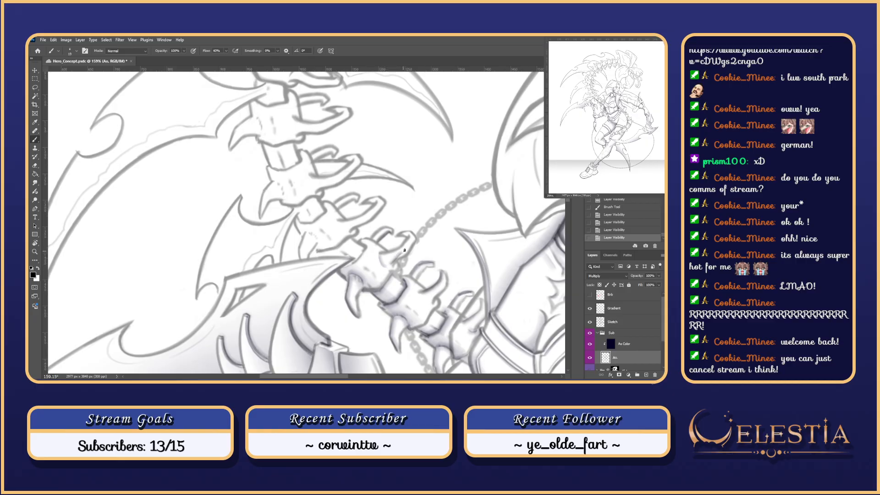
- Brush shading along the right prong of the same vertebra, undoing rough strokes, and check it with the Sketch layer toggled
left_click(390, 259)
key("ctrl+z")
key("ctrl+z")
mouse_move(397, 260)
left_mouse_down()
mouse_move(409, 255)
mouse_move(410, 232)
left_mouse_up()
key("ctrl+z")
key("ctrl+z")
key("ctrl+z")
left_click(590, 322)
left_click(590, 322)
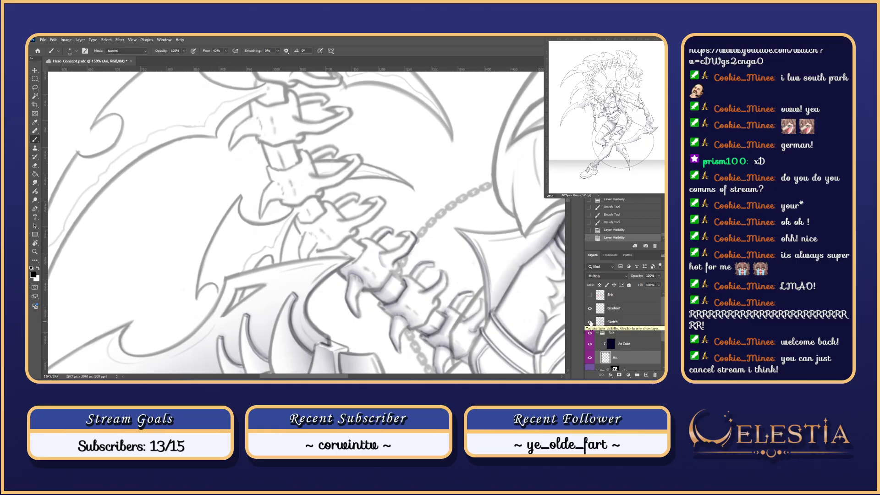
left_click(590, 323)
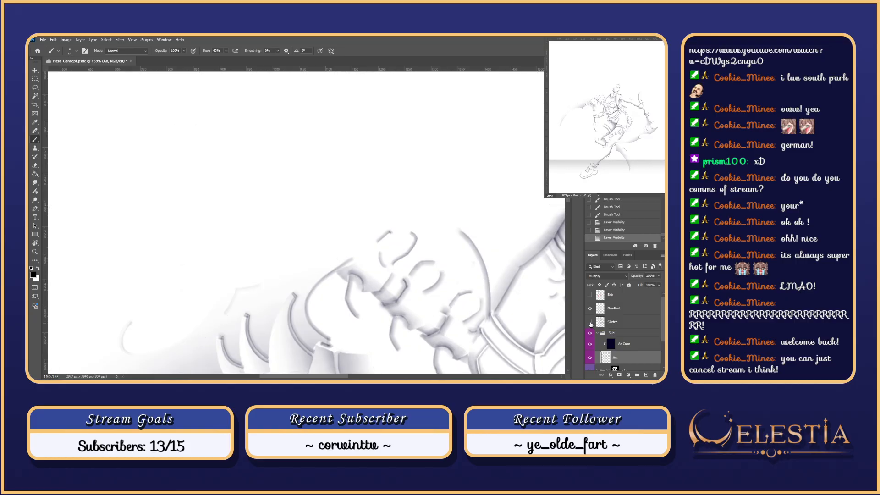
left_click(590, 322)
- Try another shading stroke near the right prong's tip, undo it, and reset the brush colours to default
left_click_drag(397, 238, 409, 237)
scroll(403, 238, "up", 2)
key("ctrl+z")
left_click(410, 237, "alt")
key("ctrl+z")
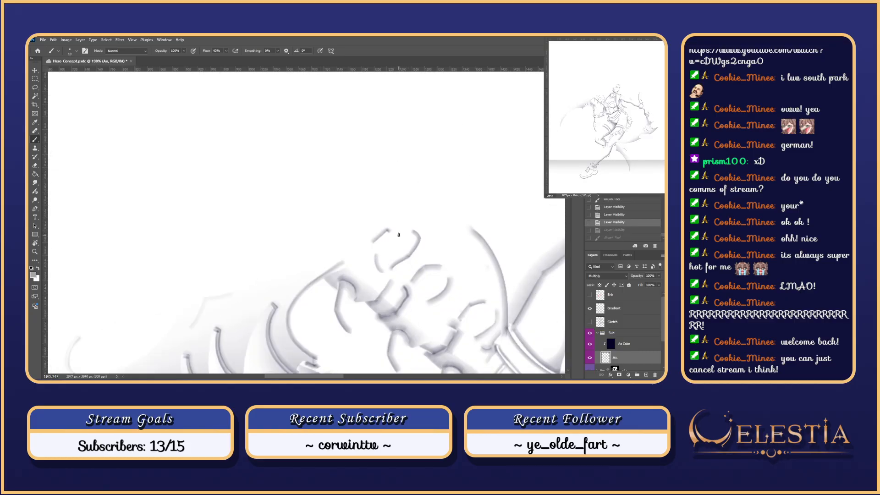
key("d")
left_click(589, 321)
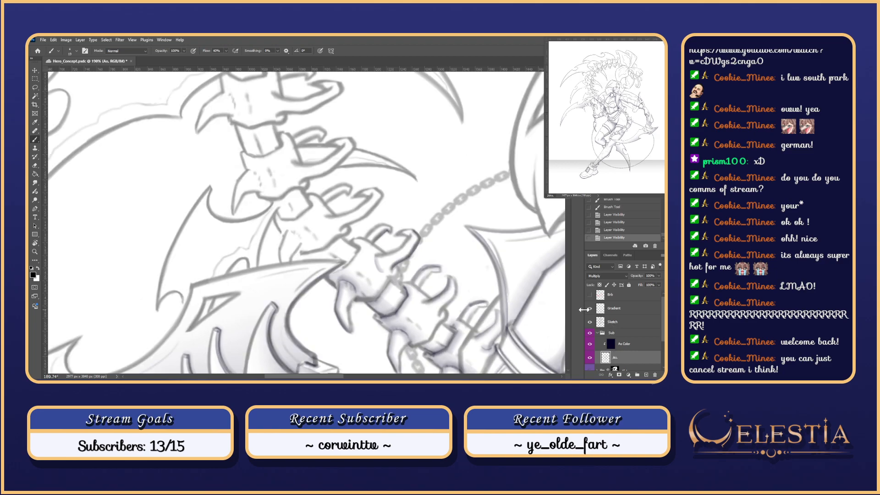
- Shade the inner edge of the right prong's hooked tip and check it with the Sketch layer toggled
left_click_drag(395, 237, 408, 233)
key("ctrl+z")
key("ctrl+z")
left_click(590, 322)
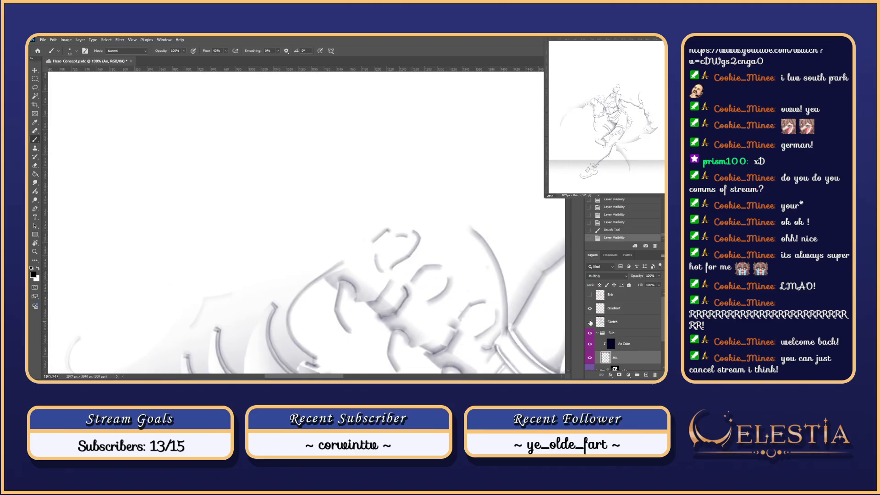
left_click(590, 322)
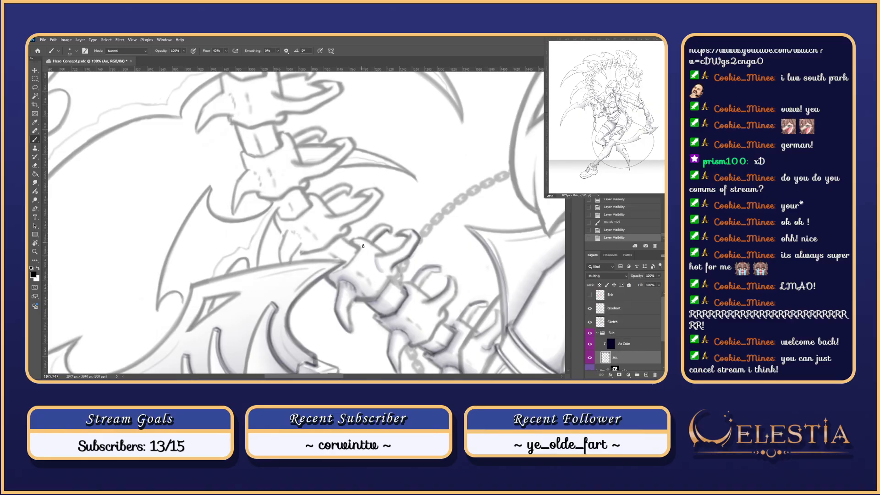
- Extend the shading along the curved base between the two prongs and check it with the line art hidden
left_click_drag(373, 255, 379, 271)
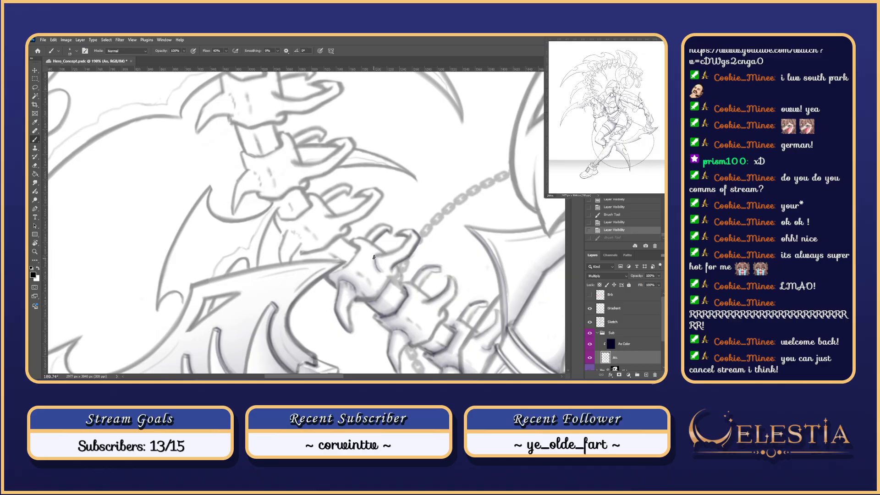
key("ctrl+shift+z")
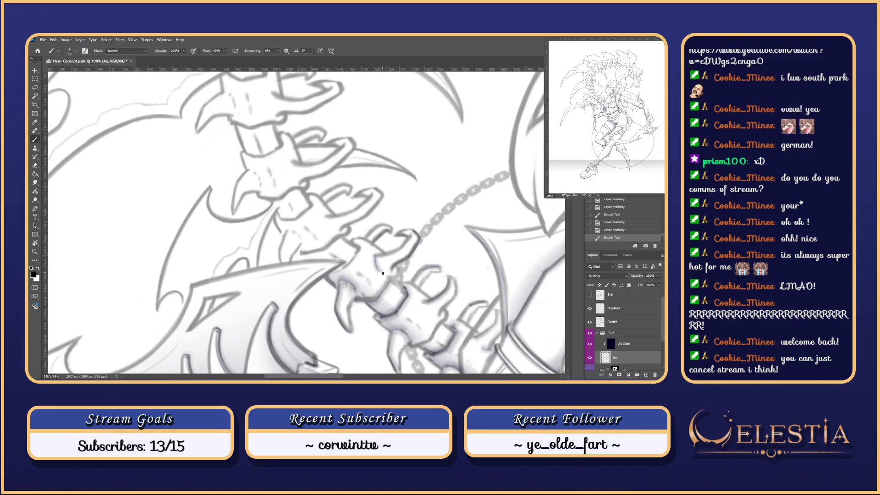
left_click(589, 322)
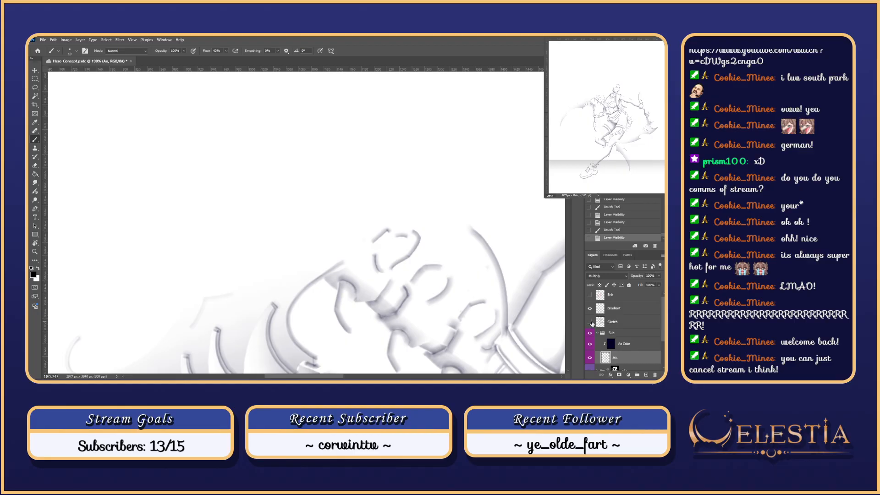
key("ctrl+z")
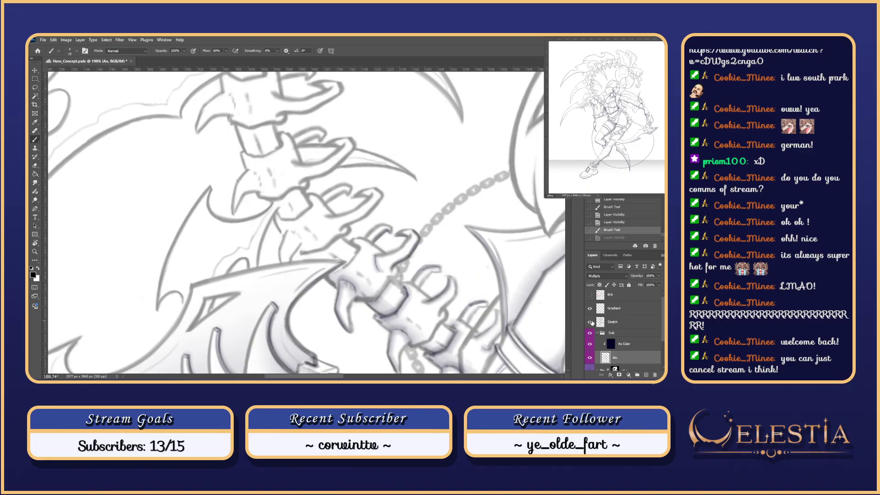
key("ctrl+shift+z")
- Erase excess shading at the base between the prongs and compare the area repeatedly before and after the last change
key("e")
left_click_drag(372, 257, 391, 270)
left_click(590, 322)
key("ctrl+z")
key("ctrl+shift+z")
key("ctrl+z")
key("ctrl+shift+z")
key("ctrl+z")
key("ctrl+shift+z")
key("ctrl+z")
key("ctrl+shift+z")
key("ctrl+z")
key("ctrl+shift+z")
- Brush a shading stroke joining the curved base to the right prong and check it with the Sketch layer toggled
left_click_drag(391, 265, 395, 271)
key("ctrl+z")
key("ctrl+shift+z")
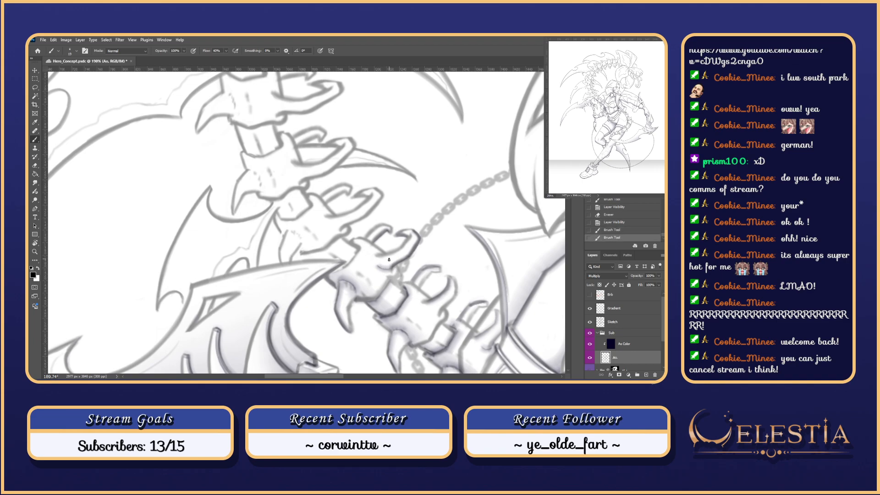
left_click(590, 322)
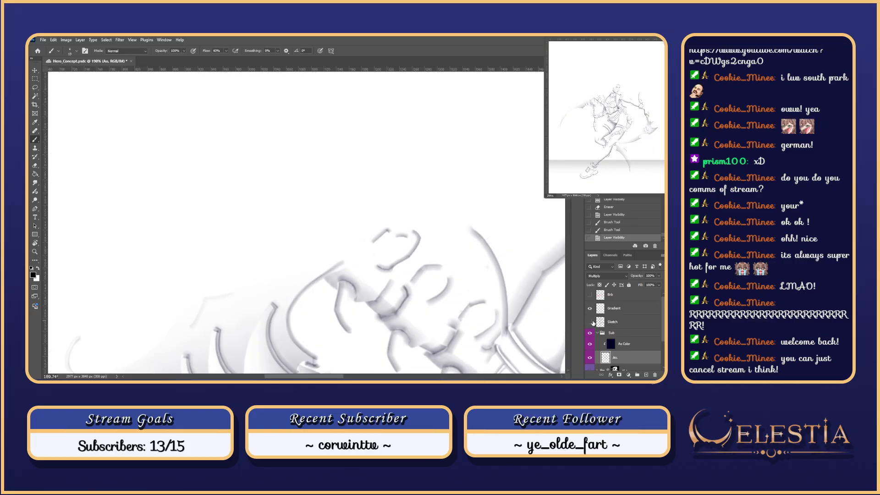
left_click(590, 322)
- Rotate the canvas view and erase stray shading around the vertebra's prongs, checking the area with the Sketch layer toggled
mouse_move(401, 279)
left_mouse_down()
mouse_move(399, 295)
mouse_move(412, 254)
left_mouse_up()
key("r")
key("ctrl+z")
key("e")
left_click(590, 323)
left_click(590, 323)
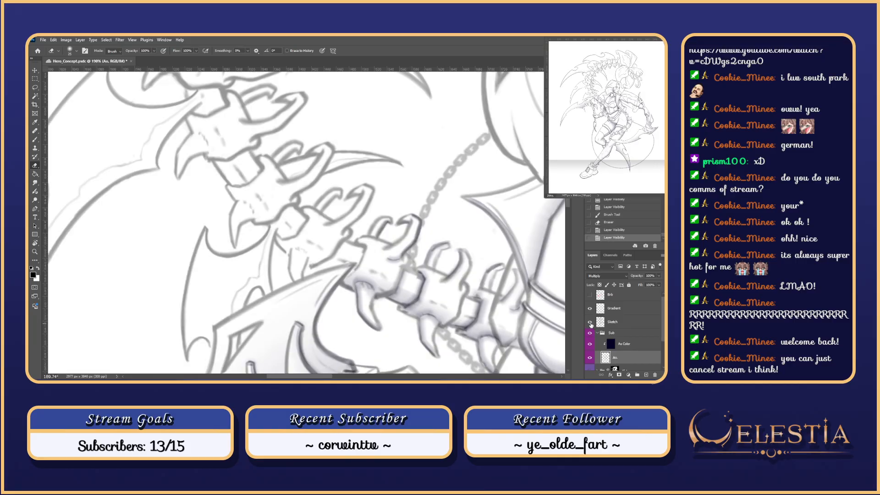
- Try brushing shading onto the body of the vertebra below the prongs and undo the stroke
key("b")
left_click_drag(380, 272, 389, 268)
key("ctrl+z")
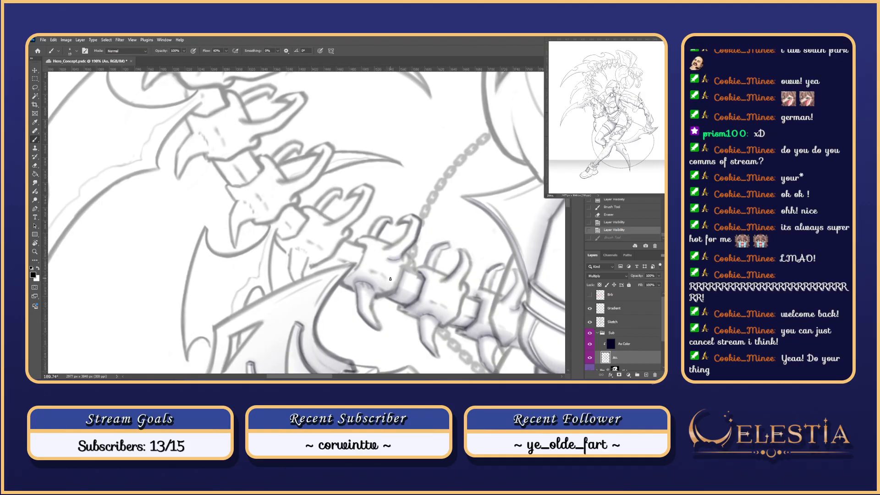
- Review the shading of the spine and blade from a wider view with the Sketch layer toggled, leaving the line art hidden
scroll(380, 272, "down", 4)
left_click(590, 322)
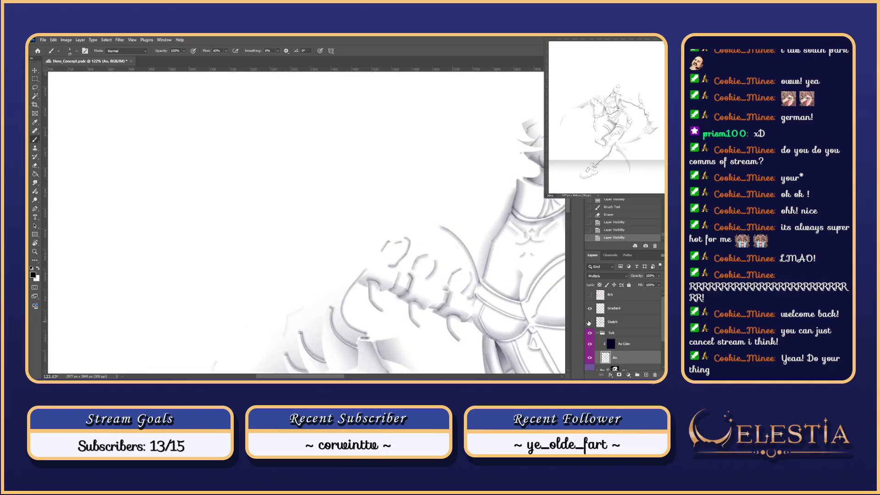
left_click(589, 322)
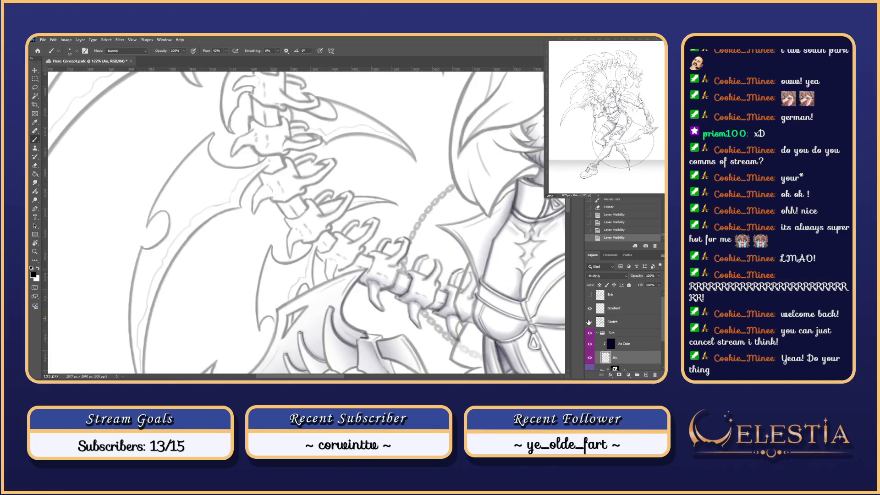
left_click(589, 323)
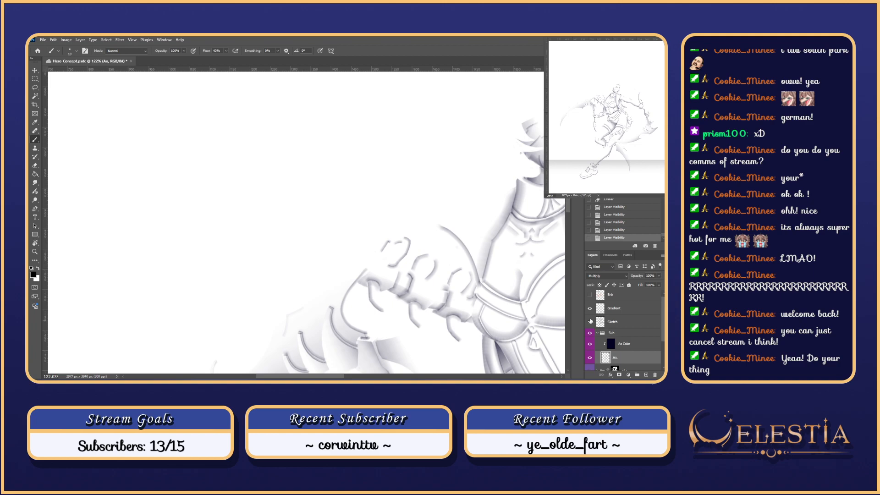
- Show the Sketch layer's line art and lasso a narrow area where the blade's tip meets the adjoining spine link
left_click(590, 322)
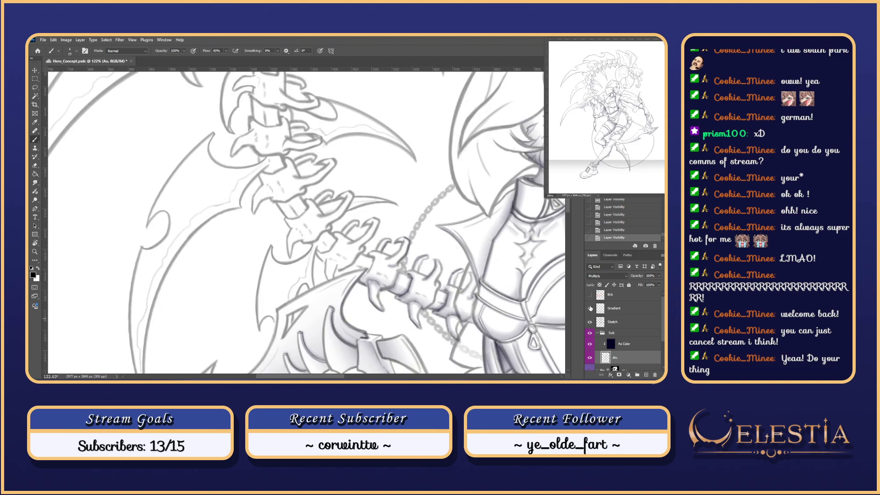
left_click_drag(369, 194, 393, 196)
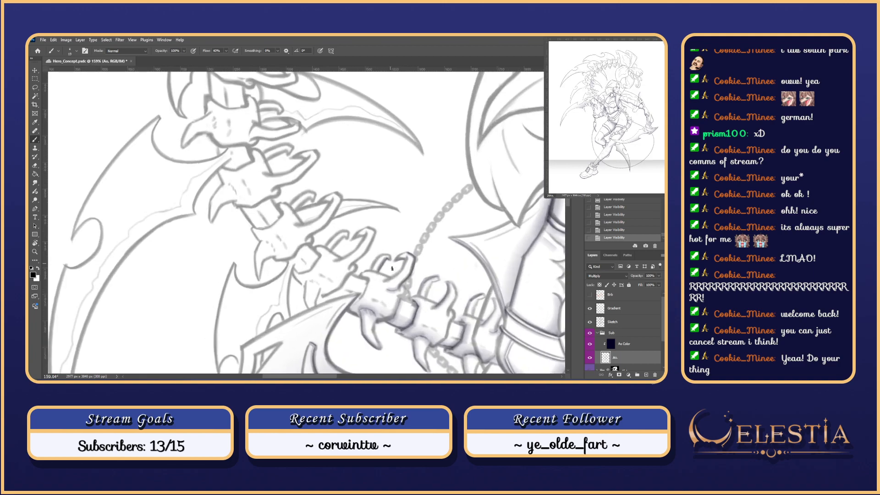
left_click_drag(353, 265, 344, 200)
key("l")
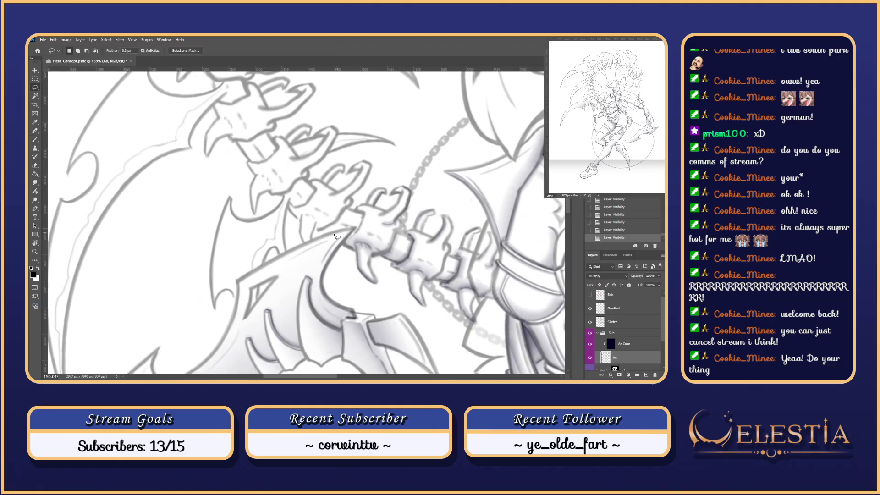
left_click_drag(326, 236, 328, 234)
key("ctrl+z")
key("r")
mouse_move(475, 194)
left_mouse_down()
mouse_move(392, 253)
mouse_move(385, 250)
mouse_move(397, 201)
mouse_move(384, 210)
mouse_move(332, 201)
mouse_move(343, 203)
mouse_move(351, 223)
mouse_move(328, 207)
left_mouse_up()
key("l")
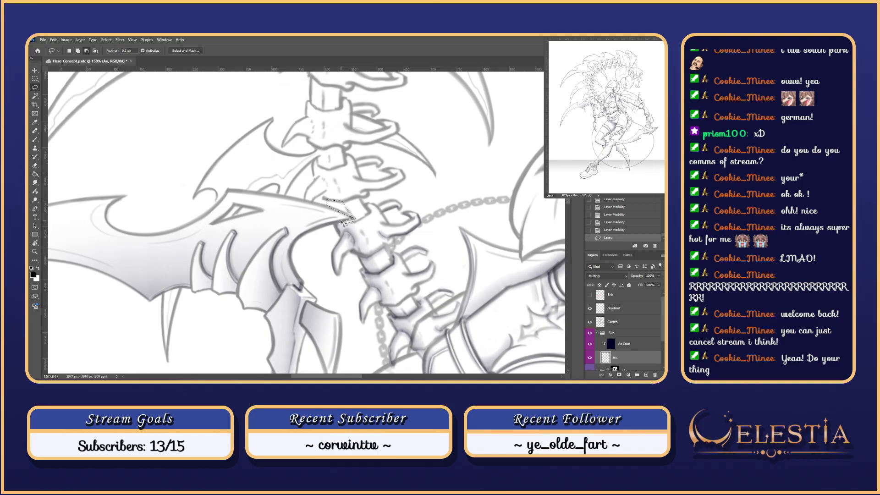
mouse_move(354, 218)
left_mouse_down()
mouse_move(315, 206)
mouse_move(338, 223)
mouse_move(347, 212)
mouse_move(349, 225)
left_mouse_up()
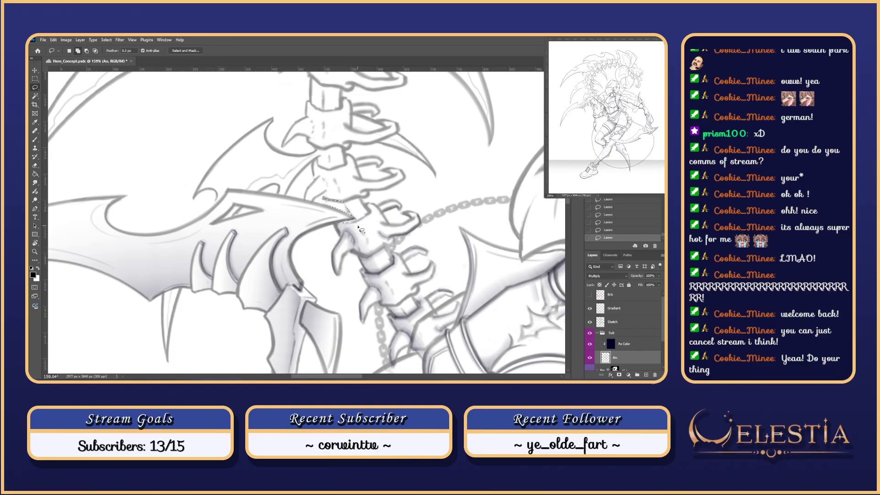
- Brush shading inside the selection, redoing strokes until a soft shadow lies along the blade's tip
key("b")
left_click(328, 203)
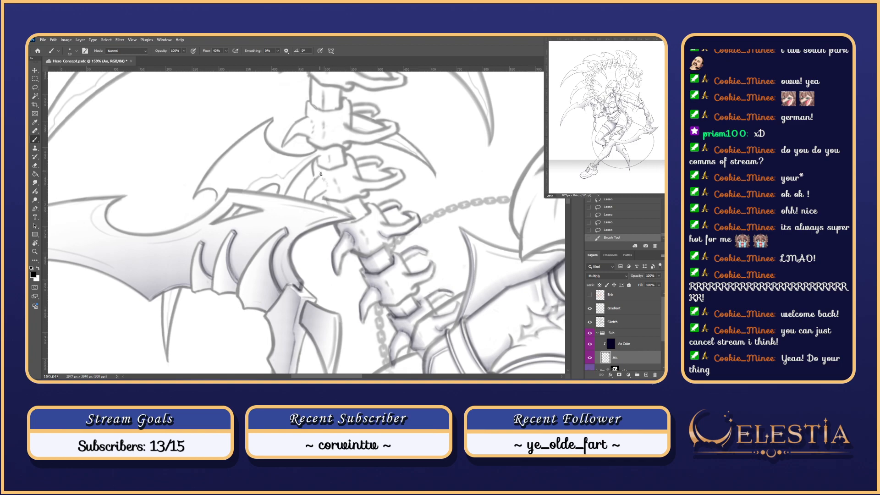
key("ctrl+z")
key("ctrl+z")
left_click_drag(329, 201, 352, 231)
key("ctrl+z")
key("ctrl+z")
key("ctrl+z")
left_click_drag(328, 197, 354, 231)
key("x")
left_click_drag(334, 203, 360, 234)
key("ctrl+z")
key("ctrl+shift+z")
key("r")
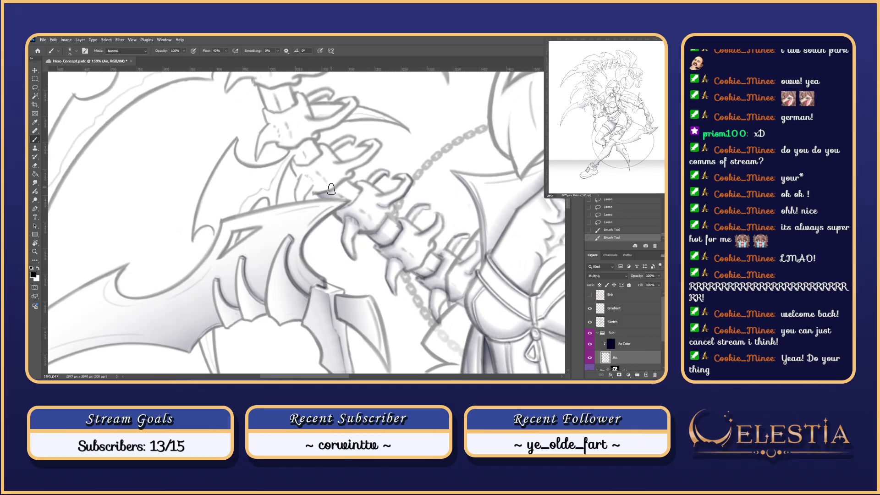
- Deselect, rotate the canvas view and brush shading onto the spine link beside the blade's tip, undoing unwanted strokes
mouse_move(326, 195)
left_mouse_down()
mouse_move(341, 186)
mouse_move(428, 250)
mouse_move(449, 247)
mouse_move(428, 231)
mouse_move(421, 236)
mouse_move(420, 222)
mouse_move(419, 238)
mouse_move(425, 219)
left_mouse_up()
key("ctrl+z")
key("ctrl+d")
key("r")
key("b")
key("ctrl+z")
right_click(425, 223)
left_click(423, 224)
key("ctrl+z")
key("ctrl+z")
key("ctrl+z")
key("ctrl+z")
key("ctrl+z")
key("ctrl+z")
key("ctrl+z")
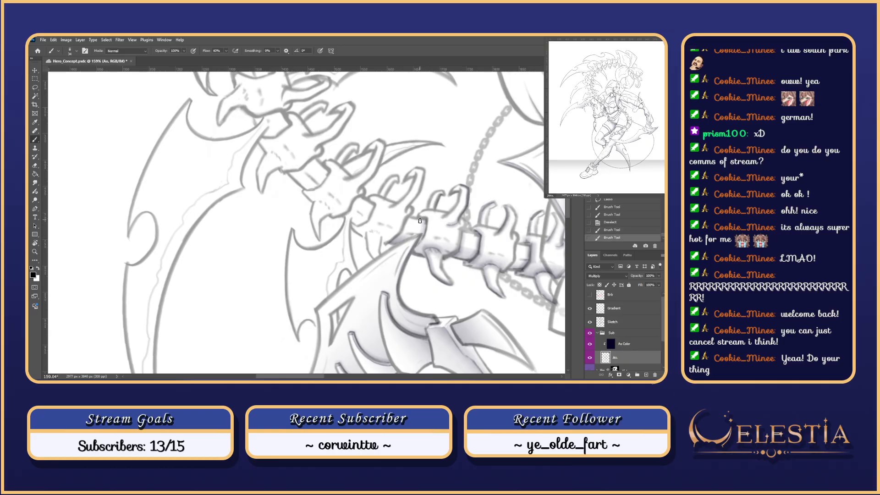
- Brush shading along the rim of the vertebra above the blade's tip, retrying strokes that miss the edge
left_click_drag(415, 251, 425, 236)
key("ctrl+z")
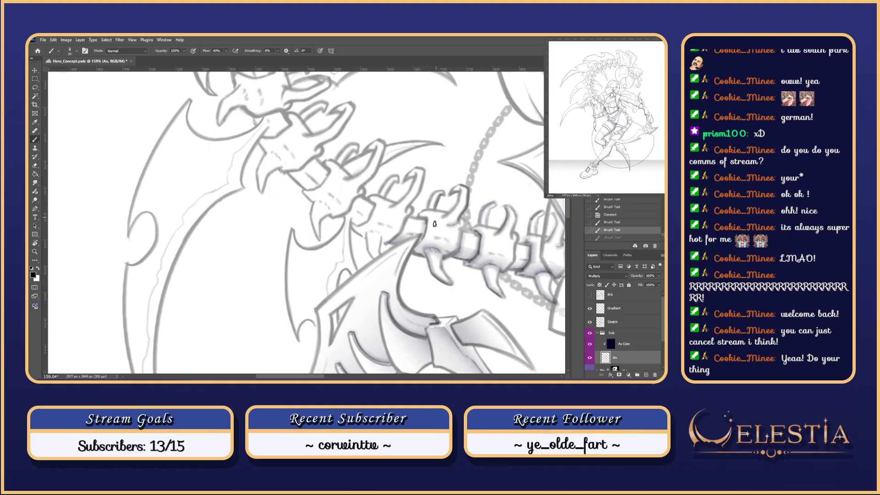
key("ctrl+z")
mouse_move(418, 248)
left_mouse_down()
mouse_move(429, 216)
mouse_move(422, 214)
left_mouse_up()
key("ctrl+z")
key("ctrl+z")
key("ctrl+z")
key("ctrl+z")
key("ctrl+z")
key("ctrl+z")
key("ctrl+z")
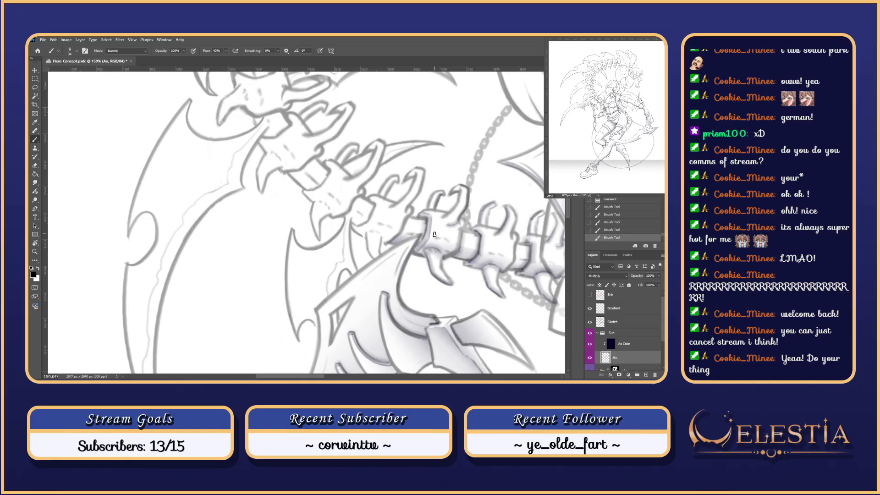
- Check the shading around the blade's tip and vertebra rim with the Sketch layer toggled off and on
key("Escape")
left_click_drag(445, 261, 411, 187)
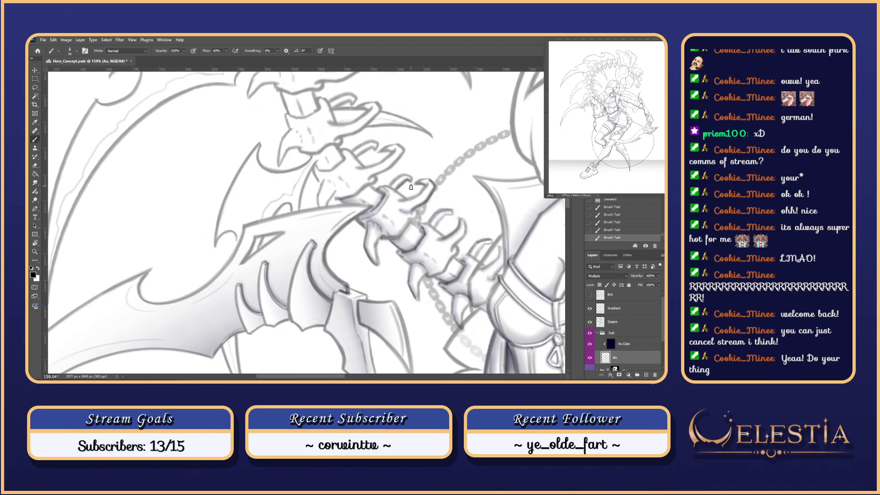
left_click_drag(389, 152, 389, 148)
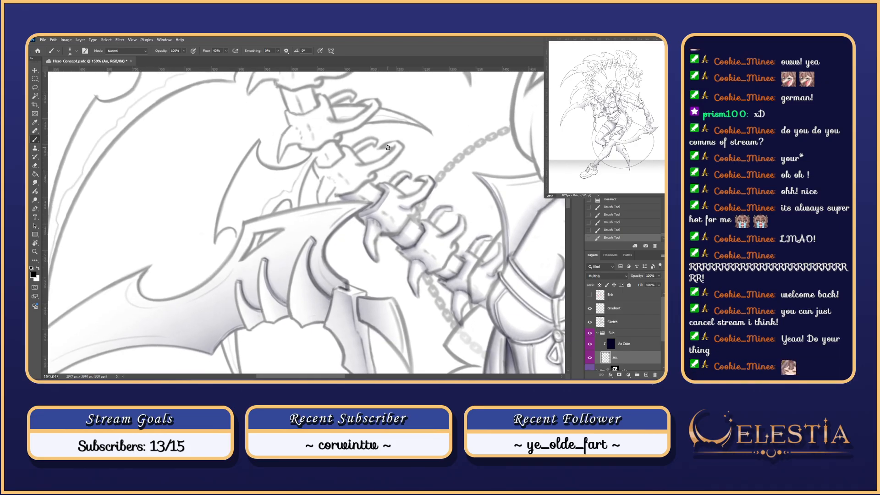
left_click(589, 322)
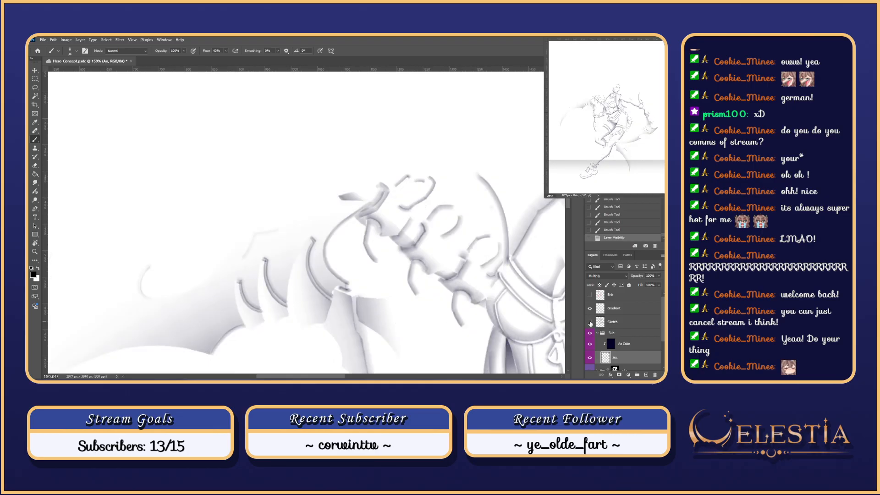
left_click(590, 322)
left_click(590, 322)
left_click(590, 323)
- Brush a curved shading stroke along the outer edge of the spike on the next vertebra behind the blade
left_click_drag(320, 189, 327, 238)
scroll(327, 222, "up", 3)
key("ctrl+z")
left_click_drag(332, 202, 324, 239)
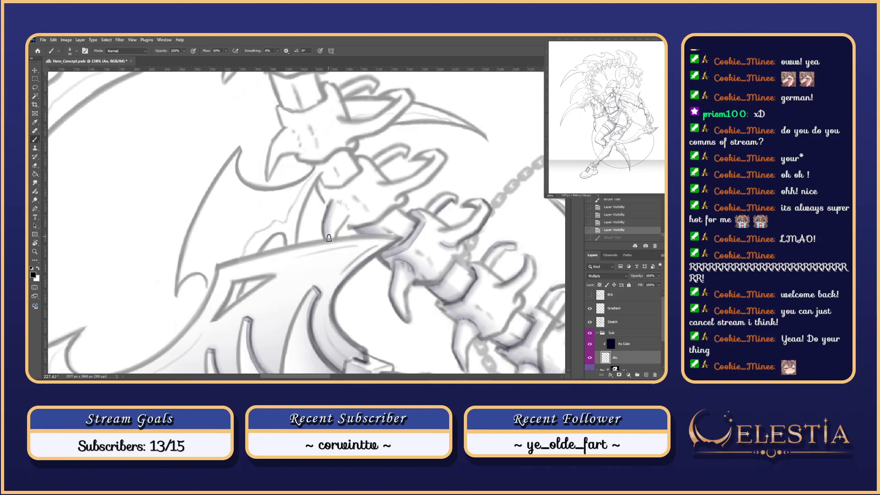
key("ctrl+z")
left_click_drag(335, 202, 326, 239)
key("ctrl+z")
key("ctrl+z")
key("ctrl+z")
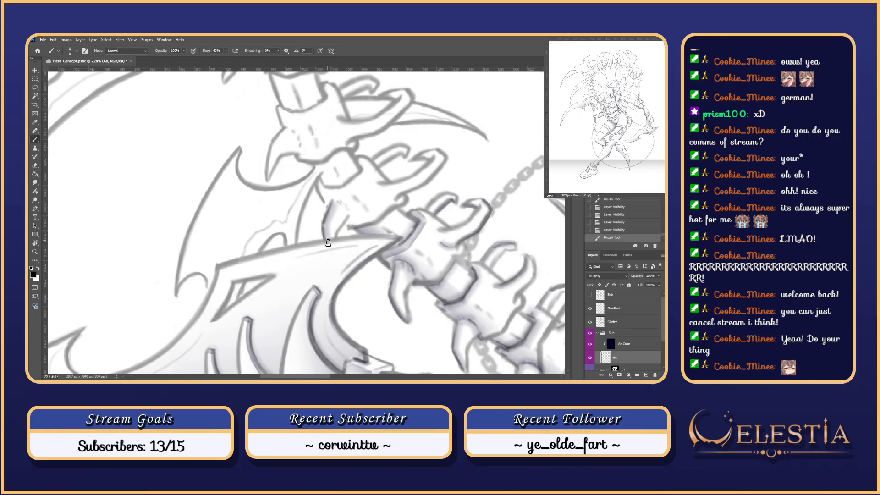
key("ctrl+z")
left_click_drag(335, 202, 327, 239)
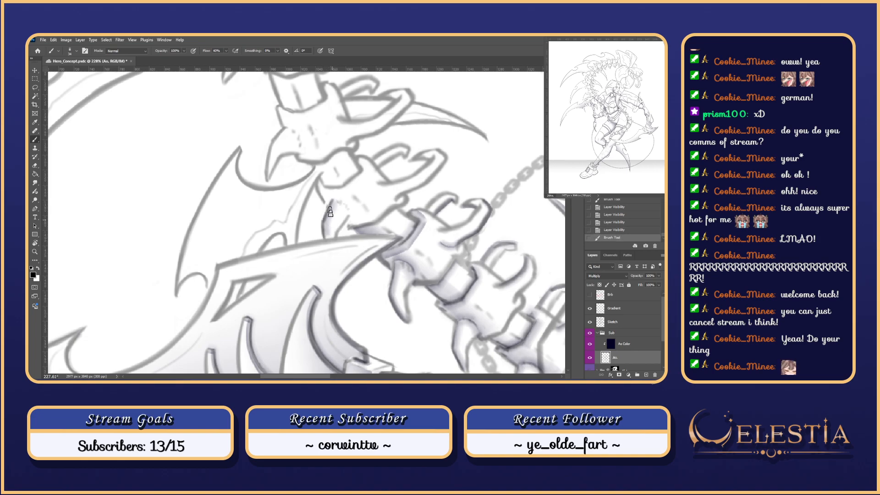
- Try shading the inner edge of the spike, compare it with the Sketch layer hidden, and undo that stroke
mouse_move(333, 237)
left_mouse_down()
mouse_move(352, 194)
mouse_move(403, 133)
mouse_move(326, 246)
mouse_move(334, 203)
mouse_move(327, 237)
mouse_move(347, 212)
left_mouse_up()
key("ctrl+z")
key("ctrl+z")
key("ctrl+z")
key("ctrl+z")
key("ctrl+z")
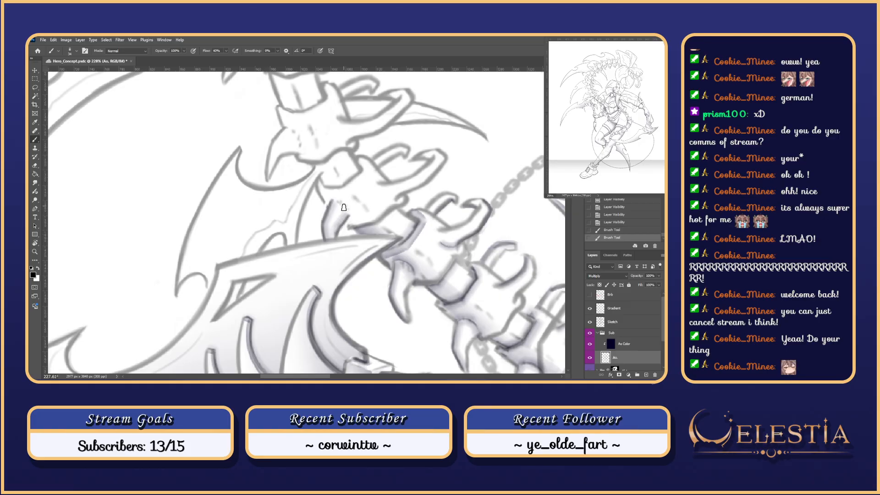
left_click(589, 322)
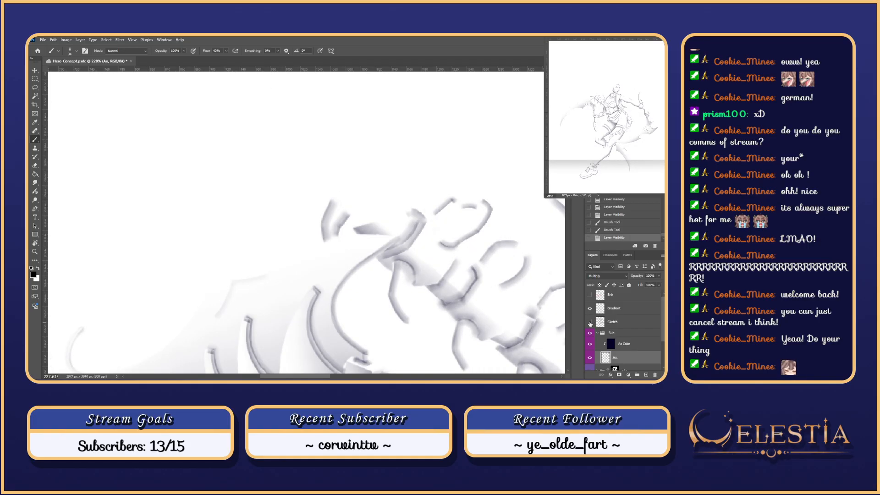
key("ctrl+z")
key("ctrl+z")
left_click(590, 323)
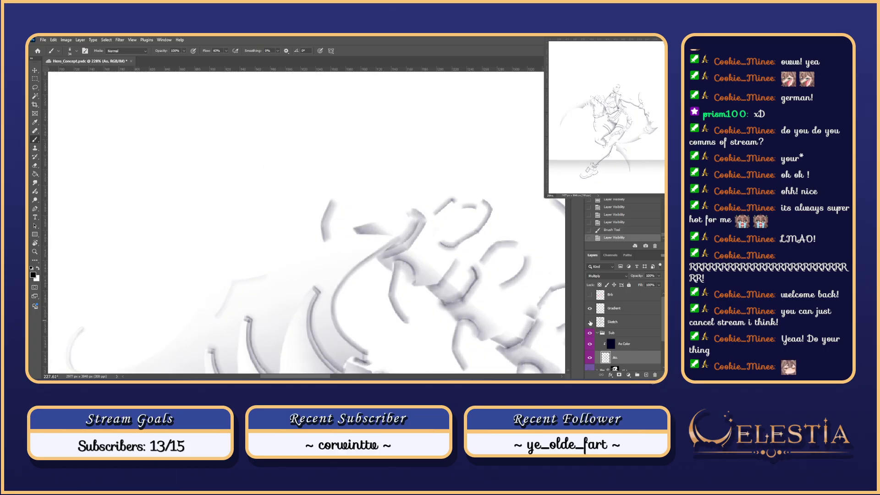
left_click(590, 322)
- Lasso the vertebra's body around the base of the spike for shading
mouse_move(370, 167)
left_mouse_down()
mouse_move(372, 209)
mouse_move(367, 200)
left_mouse_up()
key("l")
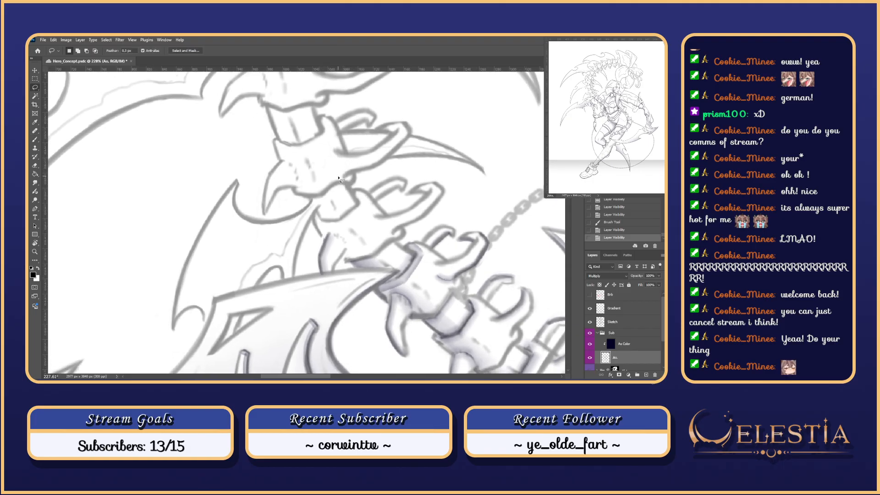
key("ctrl+z")
mouse_move(323, 242)
left_mouse_down()
mouse_move(314, 224)
mouse_move(315, 212)
mouse_move(342, 219)
mouse_move(373, 255)
mouse_move(347, 261)
mouse_move(345, 244)
mouse_move(312, 231)
left_mouse_up()
scroll(316, 227, "down", 1)
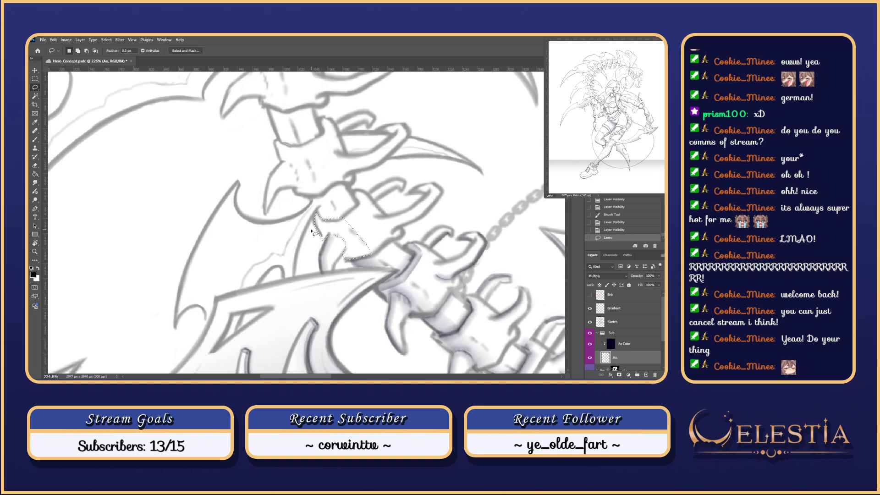
key("b")
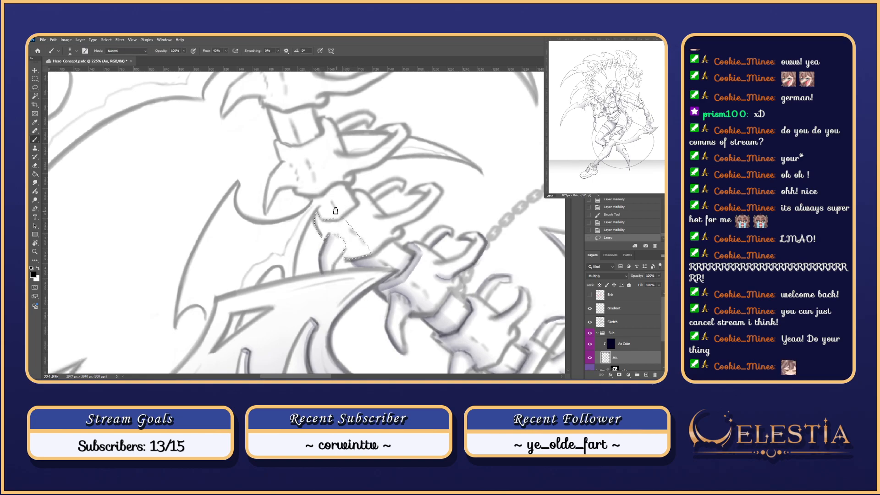
- Brush a soft gradient shadow inside the selection around the spike's base, compare it with and without the stroke, and deselect
left_click_drag(367, 254, 341, 233)
key("ctrl+z")
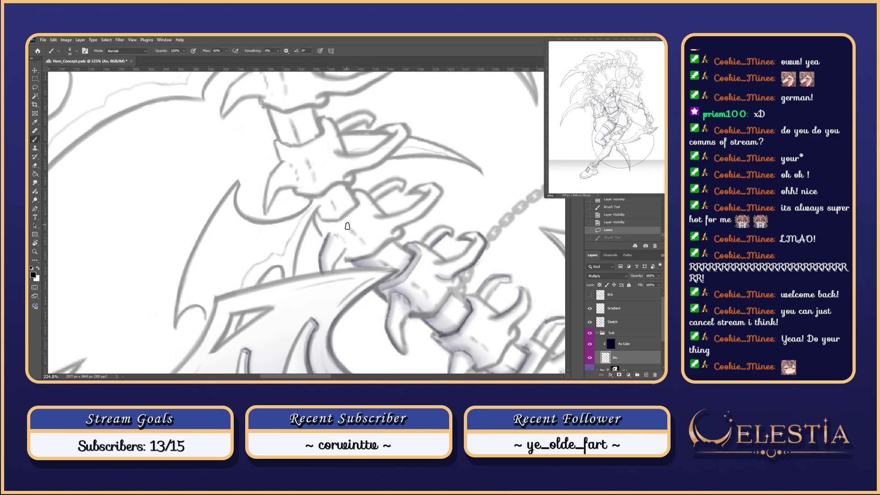
mouse_move(336, 229)
left_mouse_down()
mouse_move(375, 266)
mouse_move(334, 228)
mouse_move(355, 257)
mouse_move(328, 221)
left_mouse_up()
key("ctrl+z")
key("ctrl+shift+z")
key("ctrl+z")
key("ctrl+shift+z")
key("ctrl+z")
key("ctrl+shift+z")
key("ctrl+z")
key("ctrl+shift+z")
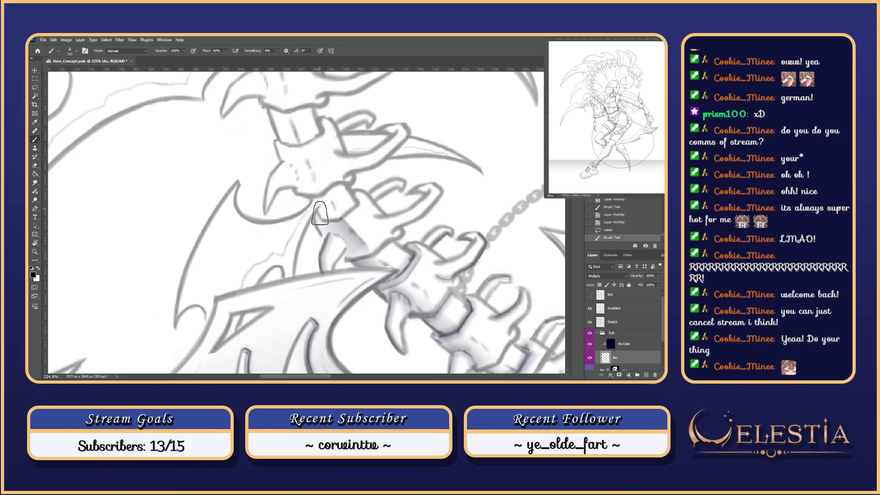
key("ctrl+z")
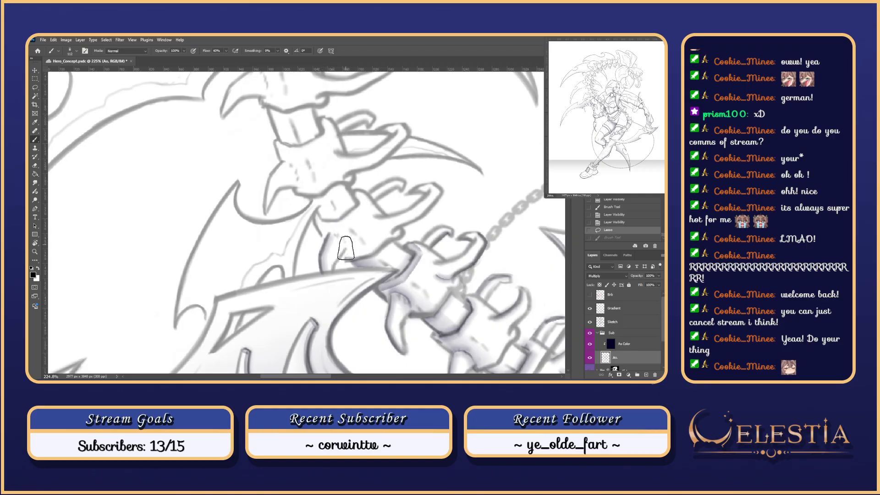
key("ctrl+shift+z")
key("ctrl+z")
key("ctrl+shift+z")
key("ctrl+z")
key("ctrl+shift+z")
key("ctrl+z")
key("ctrl+shift+z")
key("ctrl+z")
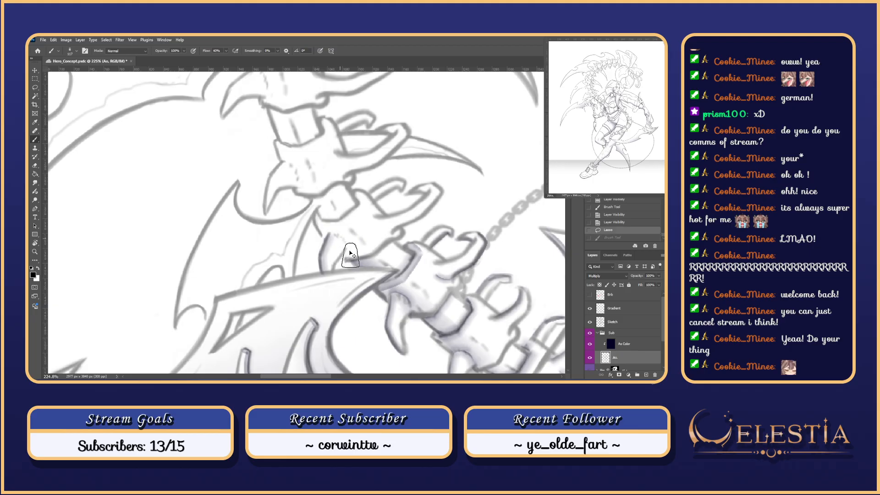
key("ctrl+shift+z")
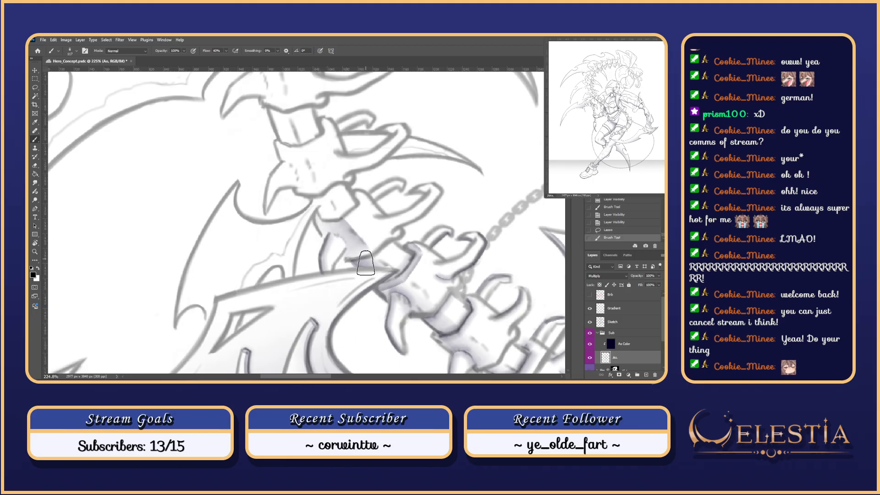
key("ctrl+d")
- Reduce the size of Gradient_Brush_Basic and refine the shading where the spike joins the vertebra's body
right_click(362, 223)
key("Escape")
right_click(407, 225)
left_click_drag(430, 228, 424, 227)
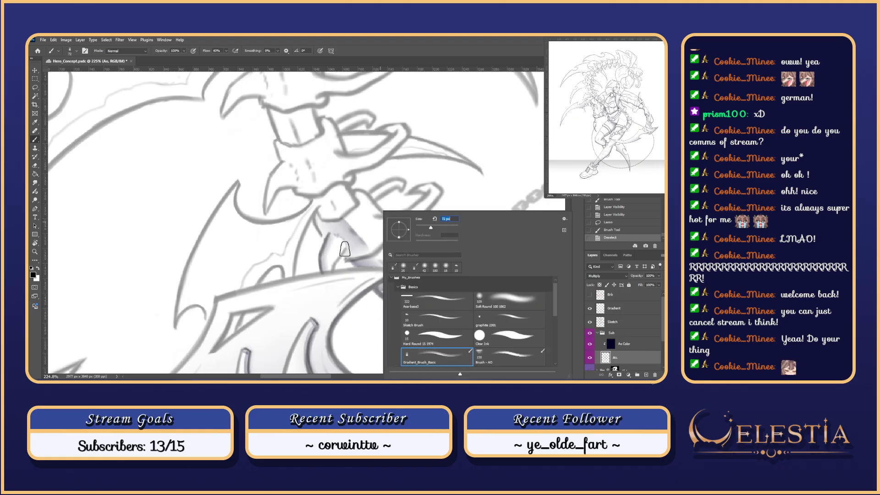
left_click(339, 242)
mouse_move(338, 236)
left_mouse_down()
mouse_move(342, 252)
mouse_move(326, 229)
mouse_move(347, 240)
mouse_move(350, 255)
left_mouse_up()
key("ctrl+z")
key("ctrl+z")
key("ctrl+z")
key("ctrl+z")
key("ctrl+z")
key("ctrl+z")
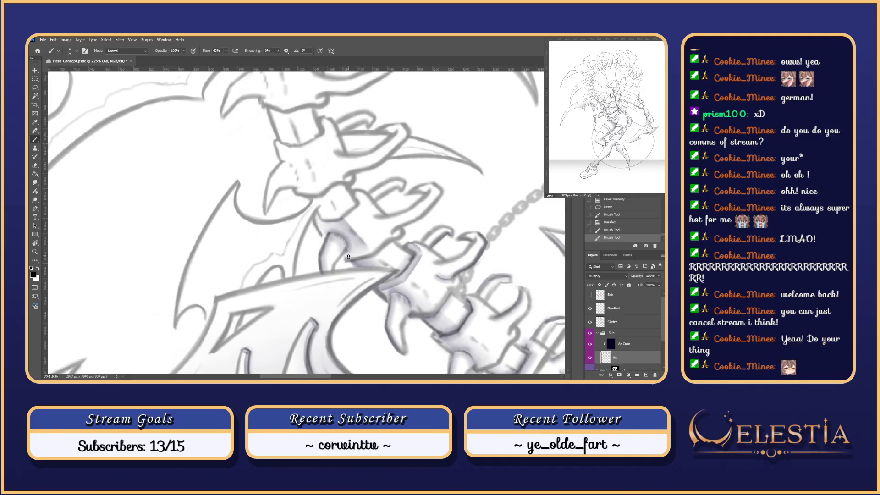
- Check the spike's shading with the Sketch layer toggled, rotate the canvas view and erase stray shading nearby
left_click(590, 323)
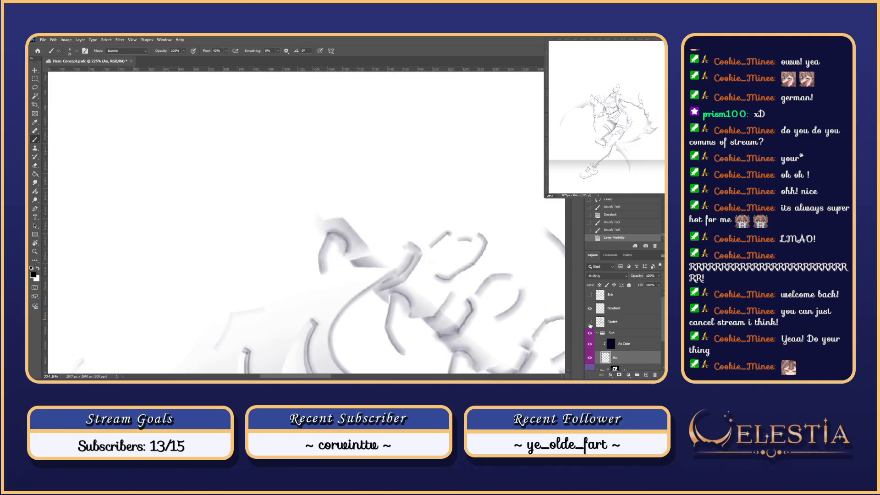
left_click(590, 322)
mouse_move(415, 259)
left_mouse_down()
mouse_move(356, 344)
mouse_move(348, 263)
mouse_move(355, 277)
mouse_move(344, 262)
mouse_move(381, 289)
mouse_move(342, 265)
mouse_move(304, 288)
mouse_move(321, 291)
left_mouse_up()
key("e")
key("b")
key("ctrl+z")
key("ctrl+z")
key("ctrl+z")
key("ctrl+z")
key("r")
key("b")
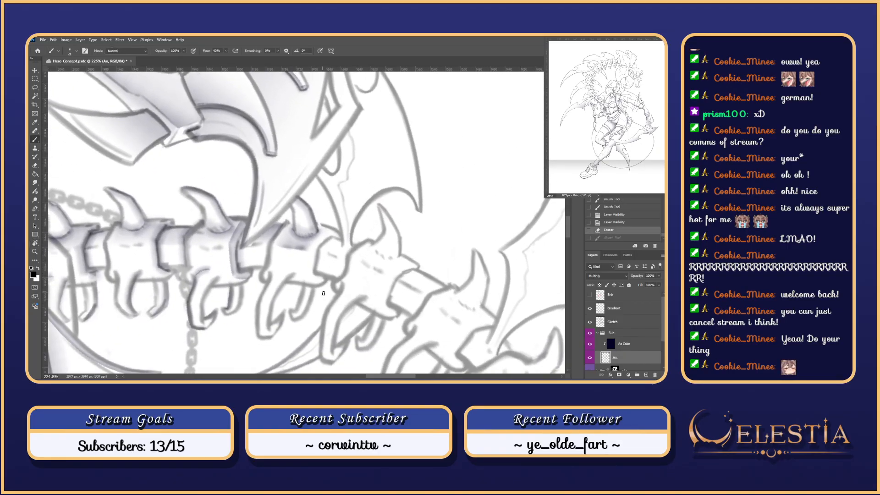
- Brush shading along the vertebra's far rim between the spike and the prongs, undoing strokes that miss the contour
left_click_drag(316, 279, 307, 271)
key("ctrl+z")
left_click_drag(328, 237, 310, 274)
key("ctrl+z")
key("ctrl+z")
mouse_move(315, 243)
left_mouse_down()
mouse_move(311, 272)
mouse_move(313, 249)
mouse_move(330, 232)
left_mouse_up()
key("ctrl+z")
key("ctrl+z")
mouse_move(311, 273)
left_mouse_down()
mouse_move(326, 285)
mouse_move(319, 279)
left_mouse_up()
key("ctrl+z")
key("ctrl+z")
key("ctrl+z")
key("ctrl+z")
key("ctrl+z")
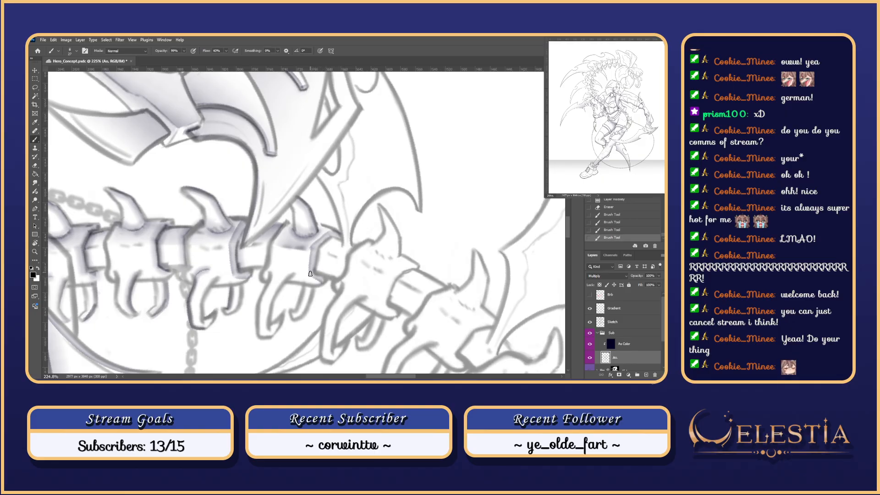
- Review the vertebra shading from a rotated view and from a wider view of the whole spine and character
key("Escape")
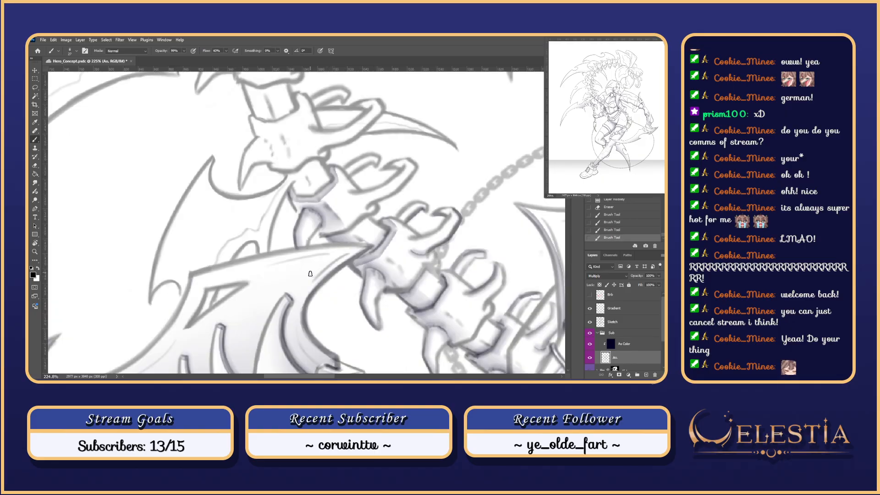
key("r")
mouse_move(360, 180)
left_mouse_down()
mouse_move(374, 228)
mouse_move(350, 275)
left_mouse_up()
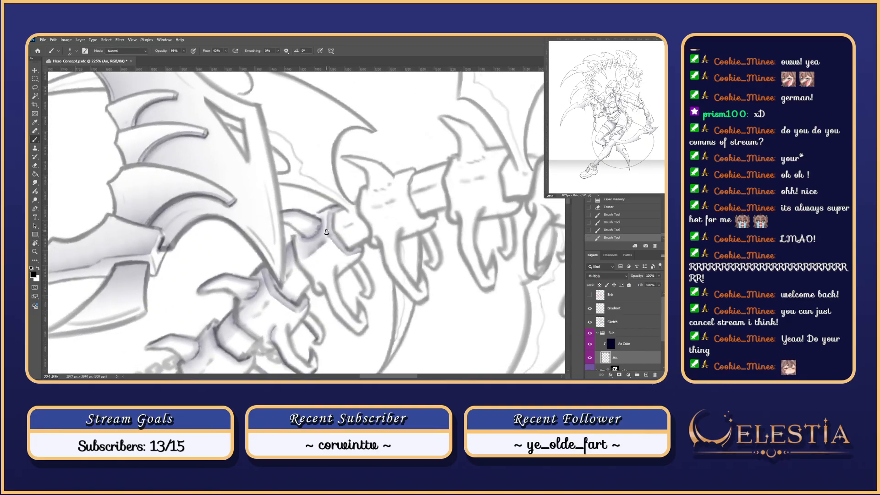
key("Escape")
scroll(339, 270, "down", 5)
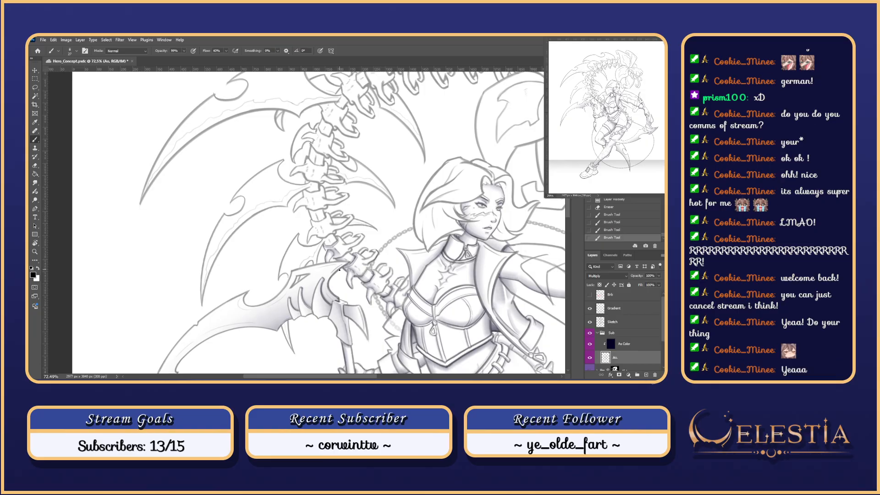
- Try shading the upper prong of the vertebra above the blade and check it with the Sketch layer toggled
scroll(339, 270, "up", 2)
scroll(339, 270, "up", 1)
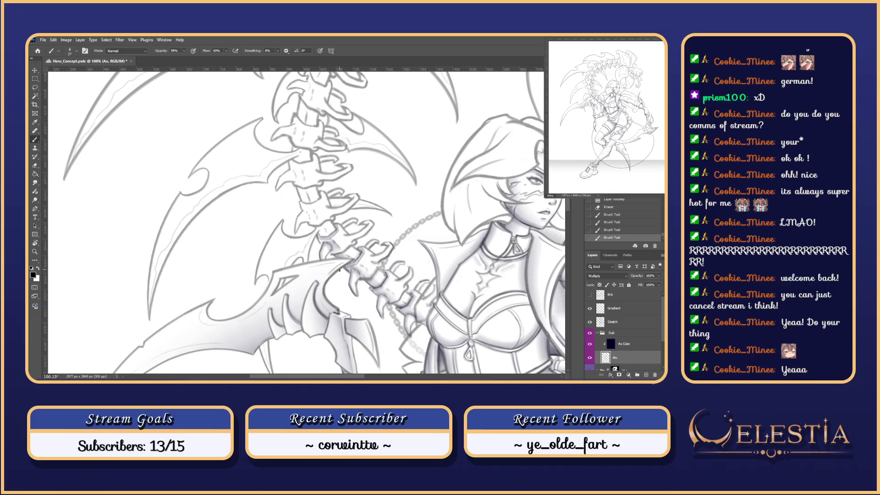
scroll(351, 220, "up", 2)
mouse_move(342, 226)
left_mouse_down()
mouse_move(359, 221)
mouse_move(346, 206)
mouse_move(355, 202)
mouse_move(343, 223)
mouse_move(360, 220)
mouse_move(334, 232)
mouse_move(370, 211)
mouse_move(333, 229)
left_mouse_up()
key("ctrl+z")
scroll(350, 221, "up", 2)
key("ctrl+z")
key("ctrl+z")
key("ctrl+z")
key("ctrl+z")
key("ctrl+z")
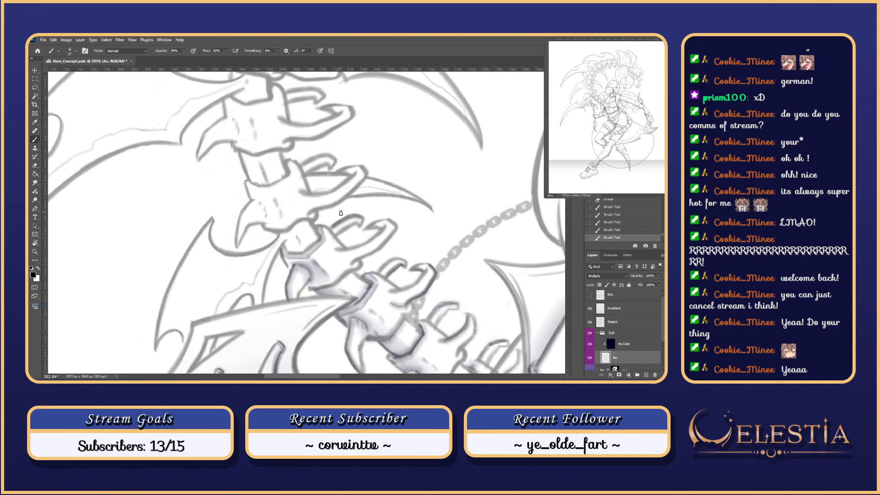
left_click(590, 322)
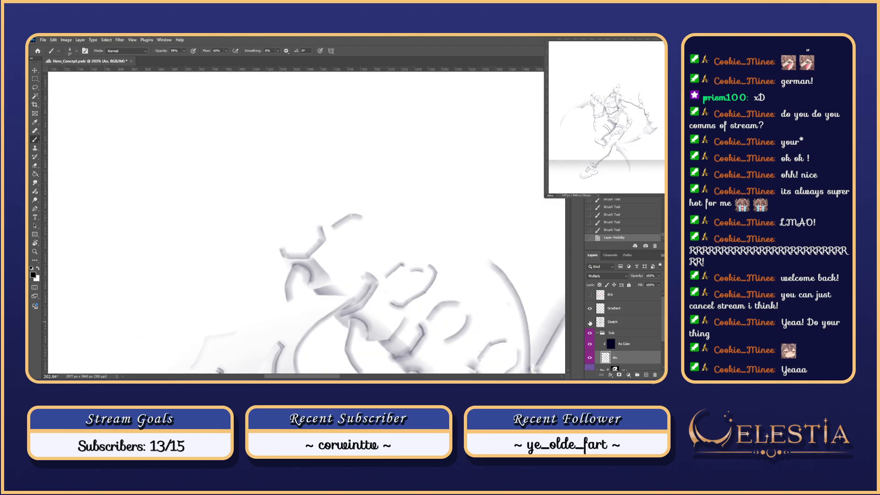
left_click(589, 322)
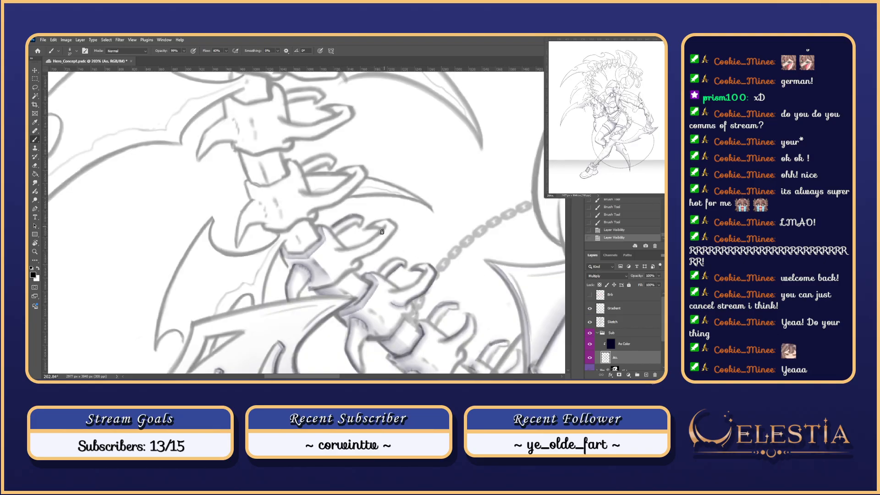
- Try adding shading to the vertebra's lower prong and its tip, comparing it with the Sketch layer hidden and shown
mouse_move(384, 228)
left_mouse_down()
mouse_move(354, 251)
mouse_move(357, 233)
mouse_move(382, 225)
left_mouse_up()
key("ctrl+z")
key("ctrl+z")
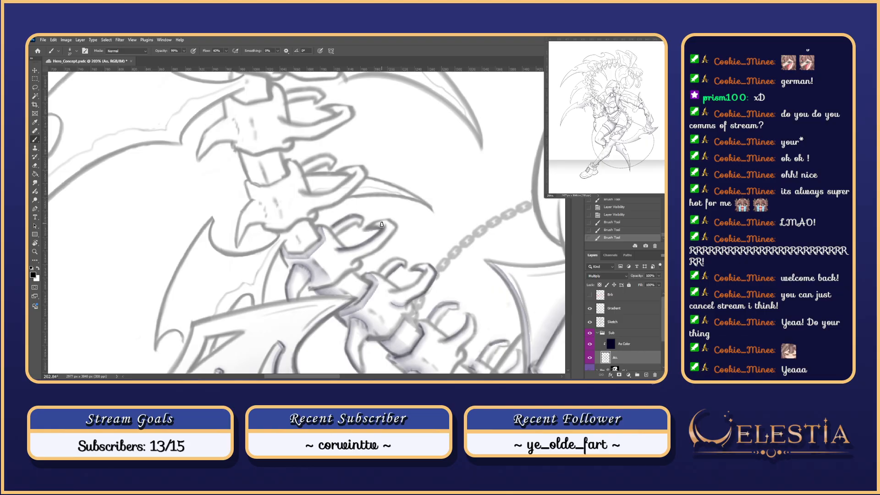
left_click(590, 322)
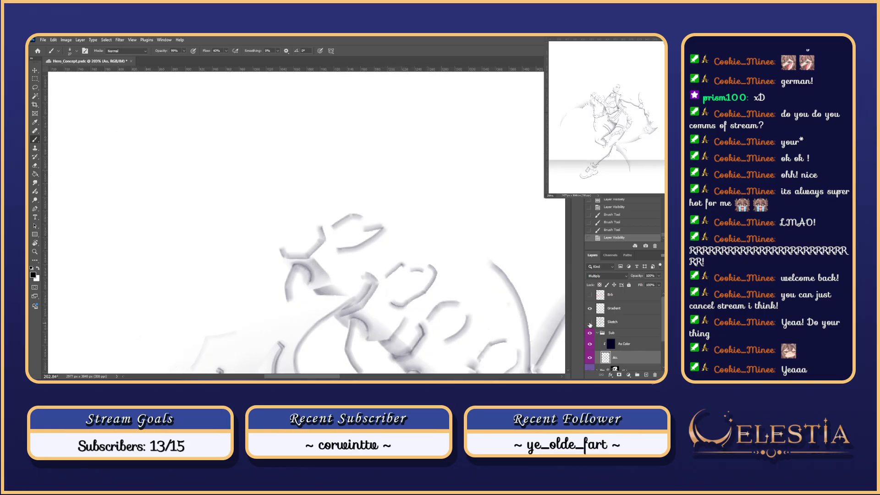
left_click(590, 322)
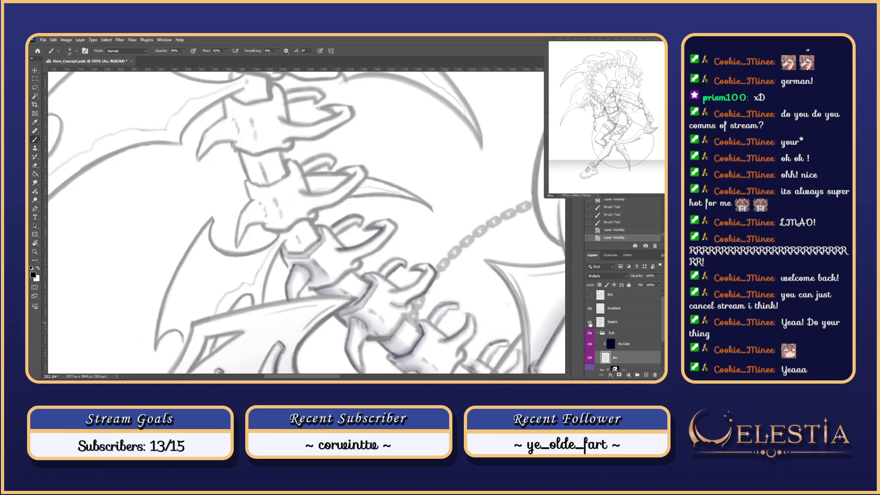
left_click(590, 323)
left_click(590, 322)
left_click(590, 322)
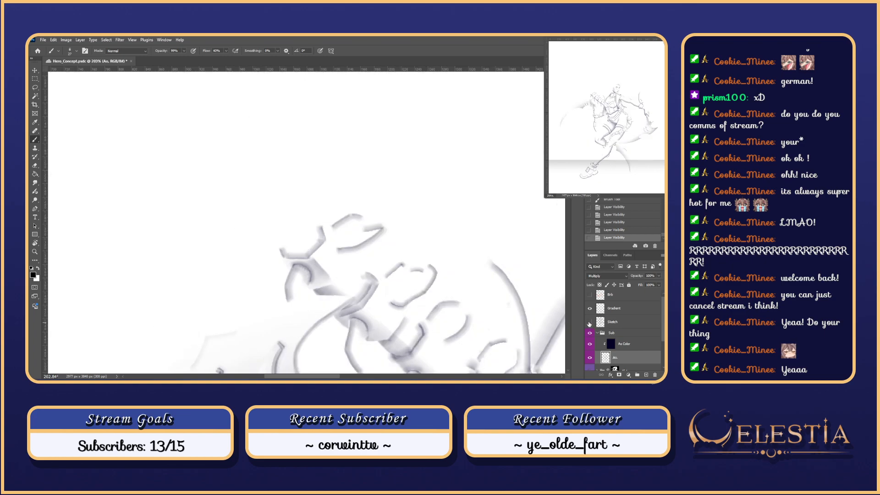
left_click(590, 322)
left_click(590, 322)
left_click(590, 323)
left_click(590, 323)
left_click(590, 322)
- Undo the shading strokes on the vertebra's prongs
key("ctrl+z")
key("ctrl+z")
key("ctrl+z")
key("ctrl+z")
key("ctrl+z")
key("ctrl+shift+z")
key("ctrl+shift+z")
key("ctrl+z")
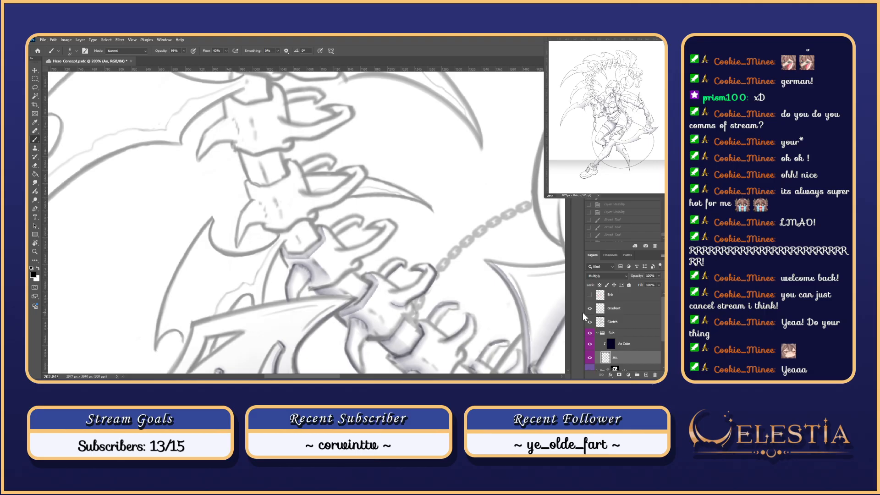
- Brush new shading along both prongs of the vertebra, undoing strokes that miss, and check them with the Sketch layer toggled
mouse_move(353, 262)
left_mouse_down()
mouse_move(395, 275)
mouse_move(442, 239)
mouse_move(407, 241)
mouse_move(433, 235)
mouse_move(415, 245)
left_mouse_up()
key("ctrl+z")
key("ctrl+z")
key("ctrl+z")
key("ctrl+z")
key("ctrl+z")
key("ctrl+z")
key("ctrl+z")
key("ctrl+z")
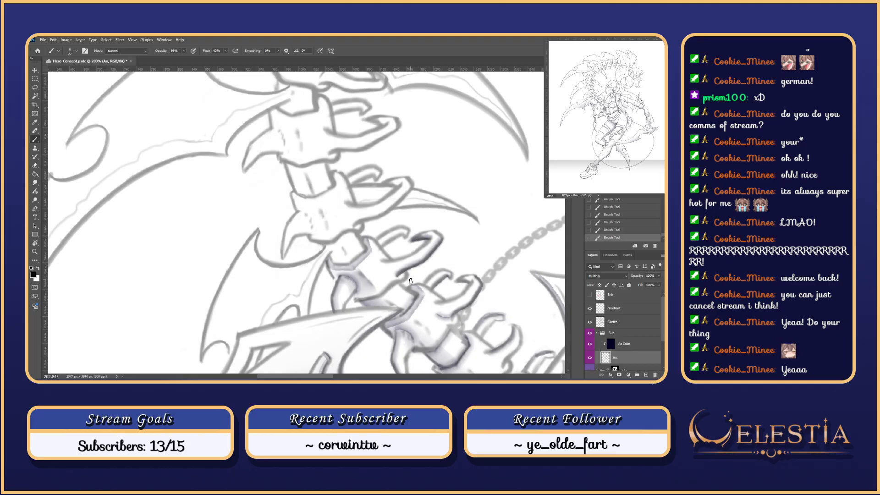
left_click_drag(381, 247, 408, 230)
key("ctrl+z")
key("ctrl+z")
key("ctrl+z")
left_click(590, 322)
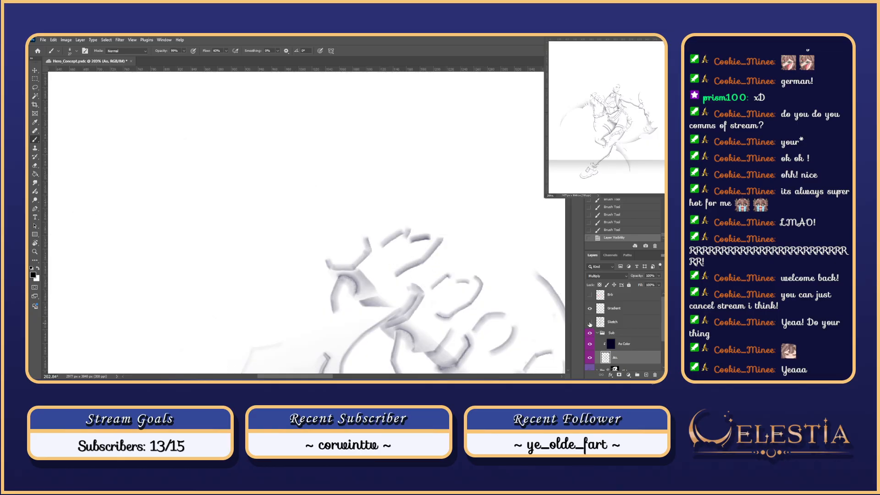
left_click(590, 323)
- Erase excess shading around the prongs, check the cleanup with the Sketch layer toggled, and return to the Brush tool
key("e")
mouse_move(427, 235)
left_mouse_down()
mouse_move(417, 237)
mouse_move(446, 216)
left_mouse_up()
right_click(418, 234)
left_click(528, 292)
left_click(414, 218)
key("ctrl+z")
left_click_drag(426, 220, 431, 223)
left_click(589, 321)
left_click(590, 322)
key("b")
left_click_drag(434, 226, 458, 201)
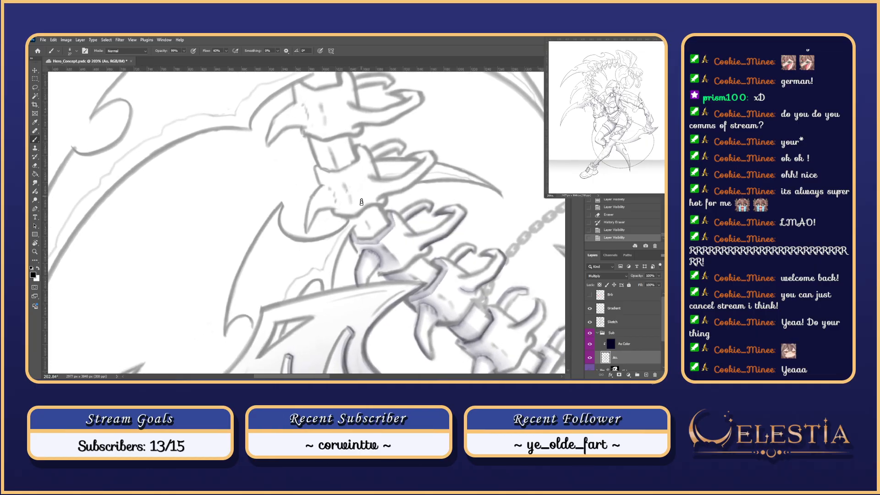
key("l")
mouse_move(356, 235)
left_mouse_down()
mouse_move(366, 241)
mouse_move(356, 233)
left_mouse_up()
key("Return")
key("ctrl+d")
key("ctrl+d")
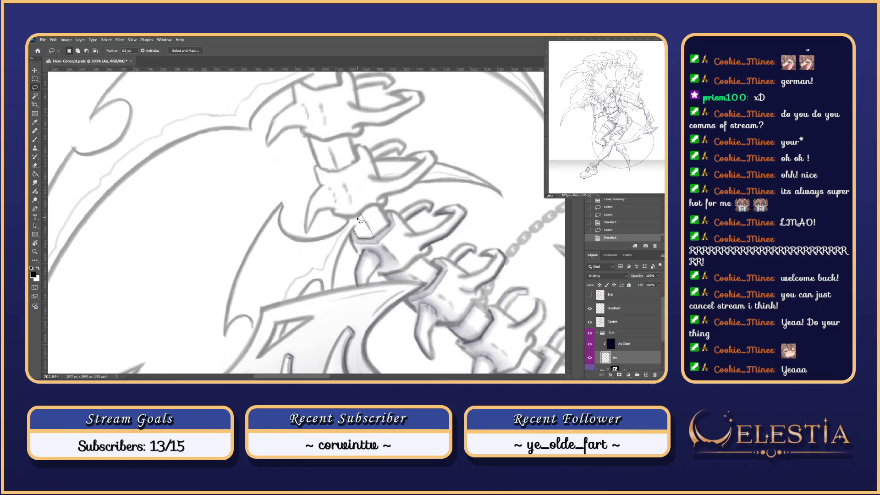
- Lasso-select the side face of the bone segment joining the two vertebrae, hide the selection edges and set brush opacity to 100%
left_click_drag(356, 234, 358, 233)
key("ctrl+h")
key("b")
key("ctrl+z")
key("0")
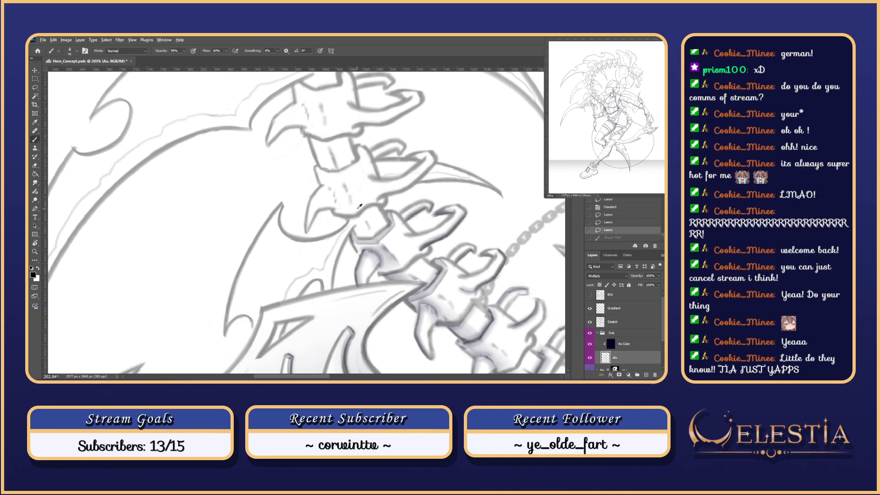
- Enlarge the brush, shade the selected side face of the connecting segment, and clear the selection
left_click_drag(359, 215, 368, 250)
key("ctrl+z")
right_click(364, 230, "alt")
key("ctrl+z")
left_click_drag(362, 216, 369, 252)
key("ctrl+z")
right_click(370, 229, "alt")
mouse_move(362, 213)
left_mouse_down()
mouse_move(344, 190)
mouse_move(368, 252)
left_mouse_up()
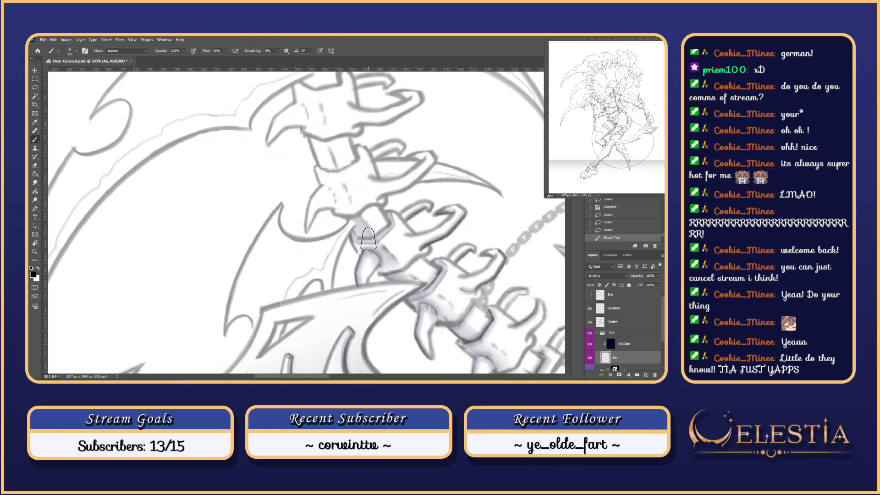
key("ctrl+d")
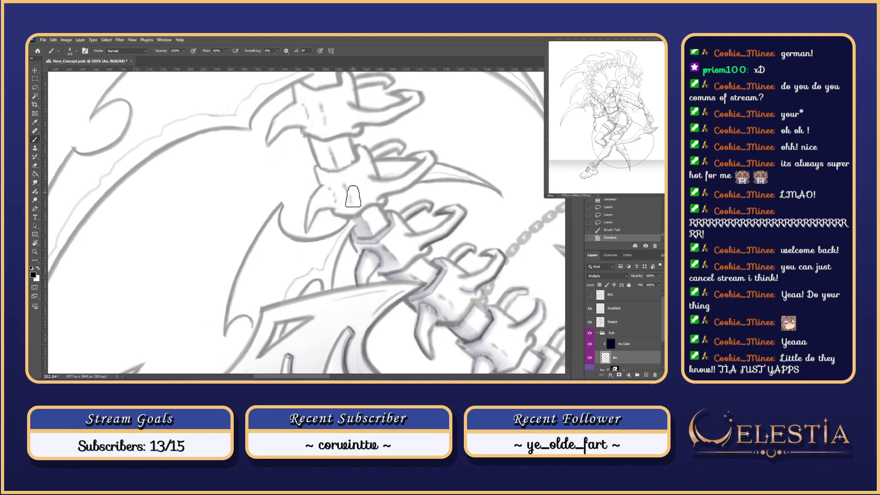
- Reduce the brush size, set its opacity to 98% and brush shading on the connecting segment, undoing unwanted strokes
scroll(377, 222, "up", 3)
mouse_move(377, 223)
left_mouse_down()
mouse_move(363, 243)
mouse_move(365, 231)
mouse_move(367, 246)
mouse_move(379, 246)
mouse_move(352, 246)
mouse_move(397, 223)
left_mouse_up()
key("ctrl+z")
key("bracketleft")
key("bracketleft")
key("bracketleft")
key("9")
key("8")
key("ctrl+z")
key("ctrl+z")
key("ctrl+z")
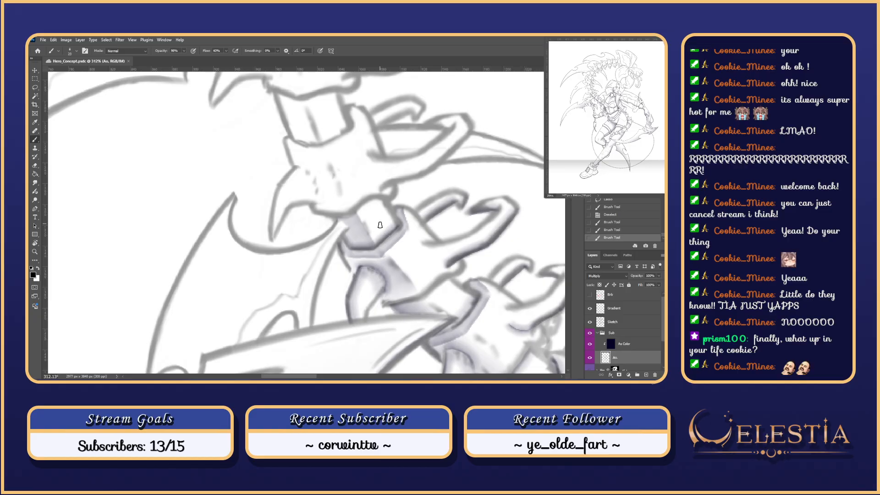
- Refine the connecting segment's shading beneath the upper vertebra, undoing misses, and check it with the Sketch layer toggled
left_click_drag(385, 201, 389, 229)
key("ctrl+z")
left_click_drag(370, 187, 370, 259)
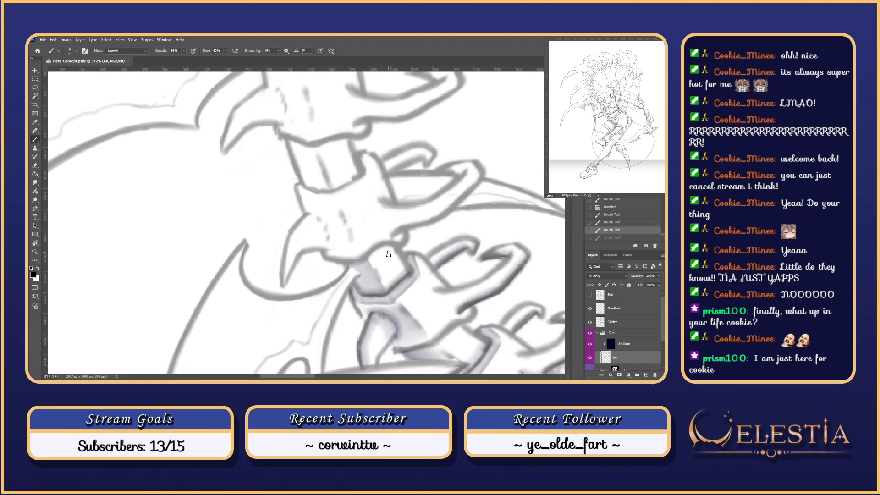
left_click_drag(331, 260, 362, 253)
key("ctrl+z")
left_click(589, 322)
left_click(590, 322)
scroll(411, 230, "down", 1)
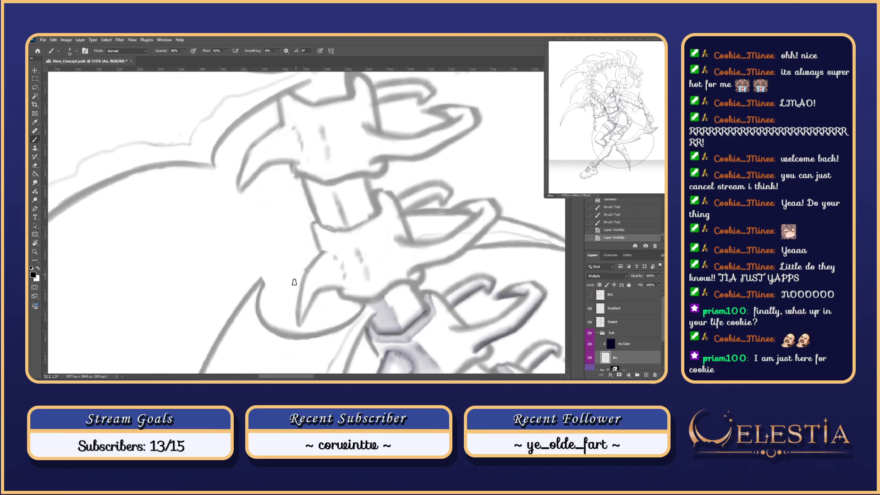
scroll(402, 220, "down", 1)
left_click_drag(418, 272, 435, 251)
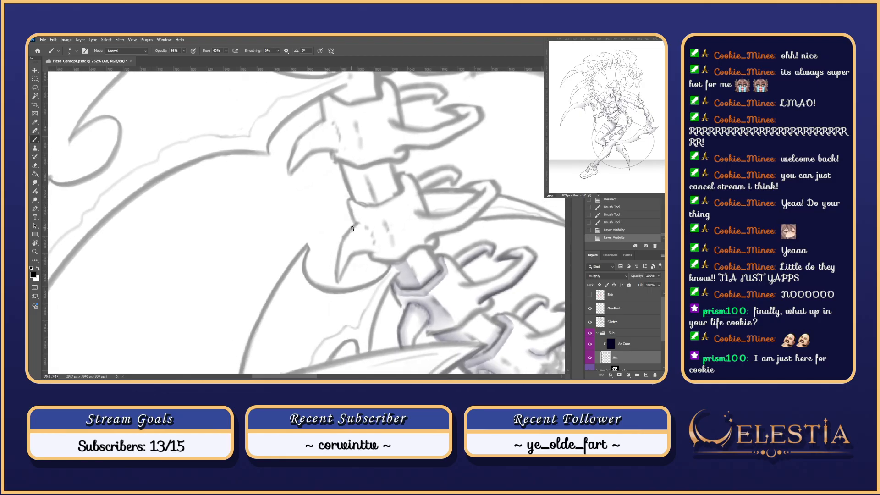
- Brush shading along the outer edge of the next vertebra's spike, undoing misplaced strokes, and check it with the Sketch layer toggled
left_click_drag(356, 223, 339, 245)
key("ctrl+z")
key("ctrl+z")
mouse_move(338, 280)
left_mouse_down()
mouse_move(359, 226)
mouse_move(338, 278)
left_mouse_up()
scroll(356, 224, "down", 1)
key("ctrl+z")
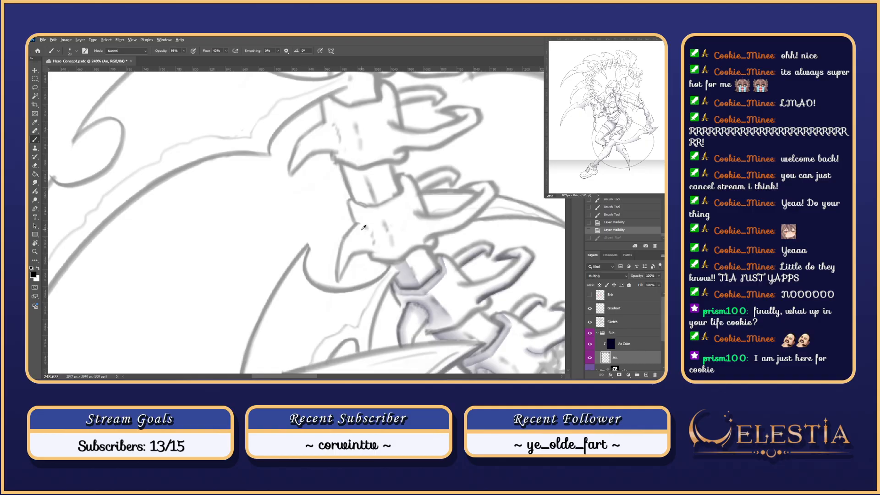
mouse_move(357, 224)
left_mouse_down()
mouse_move(344, 245)
mouse_move(364, 238)
mouse_move(343, 243)
mouse_move(334, 272)
left_mouse_up()
key("ctrl+z")
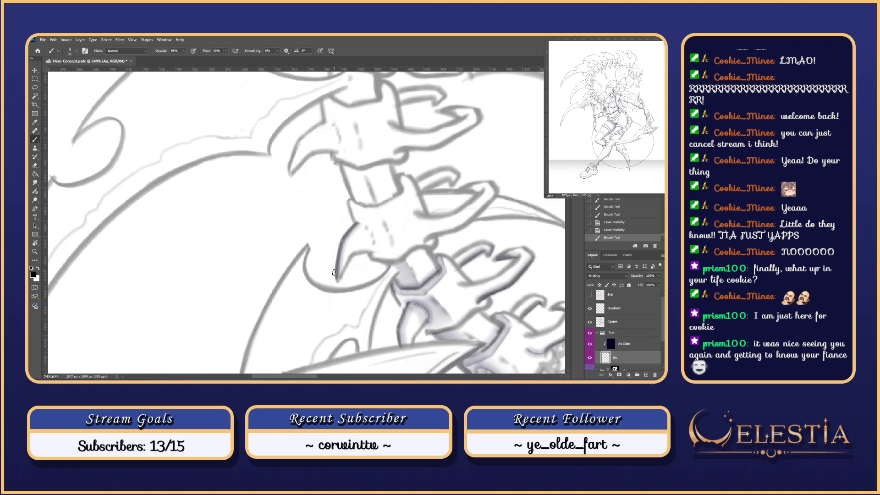
left_click(589, 322)
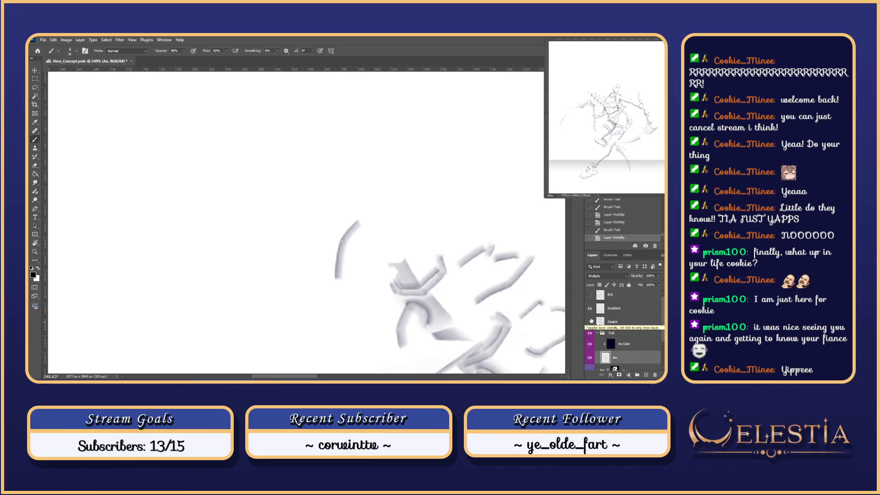
left_click(590, 321)
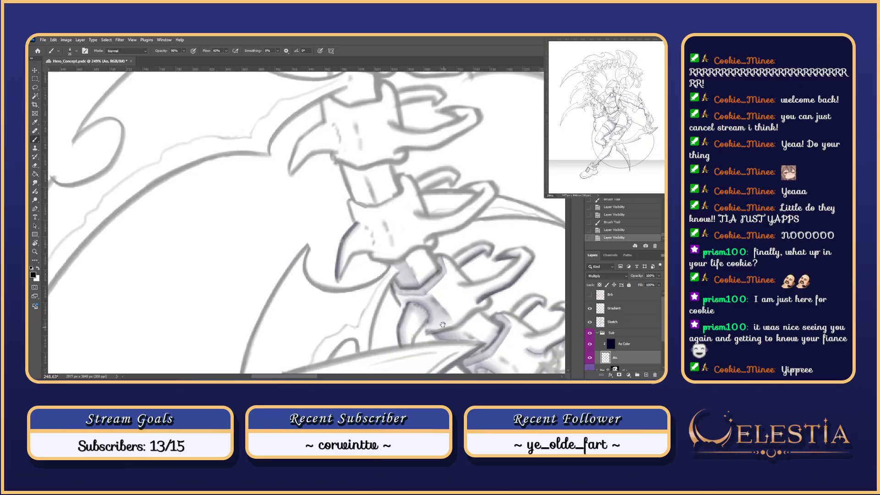
- Lasso-select the spike-side part of the next vertebra's body
left_click_drag(442, 327, 438, 230)
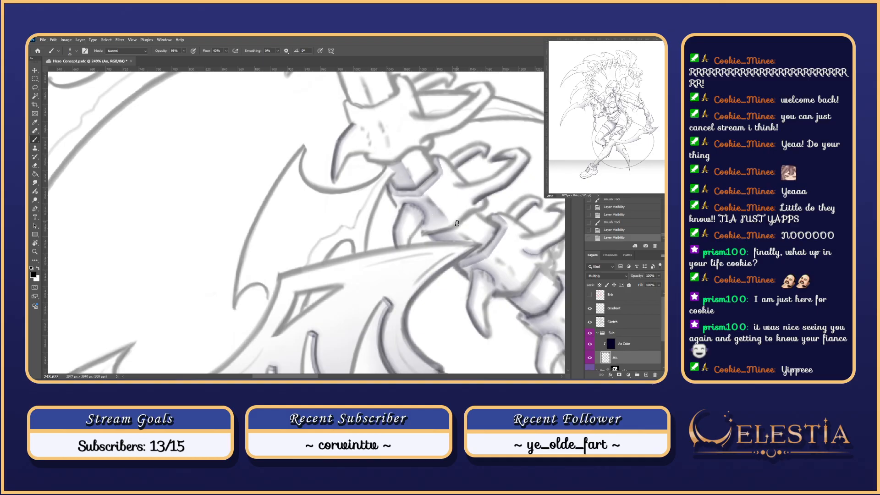
left_click_drag(491, 183, 477, 222)
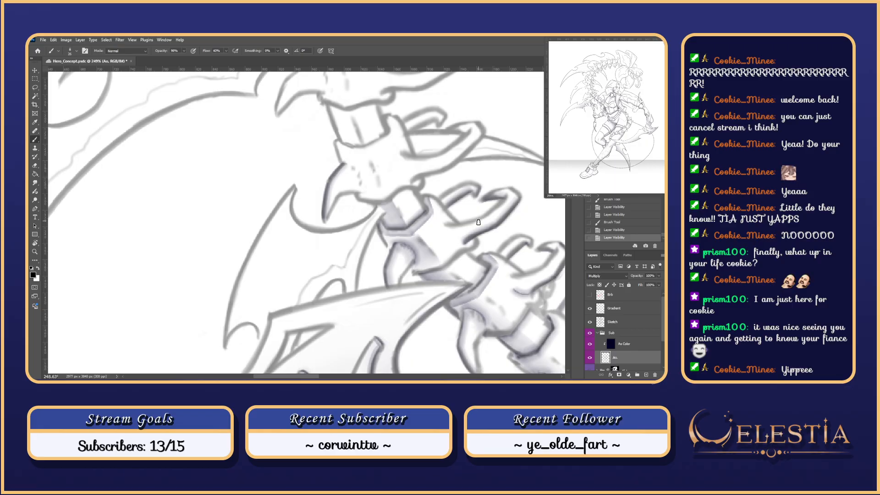
mouse_move(445, 211)
left_mouse_down()
mouse_move(452, 223)
mouse_move(460, 212)
left_mouse_up()
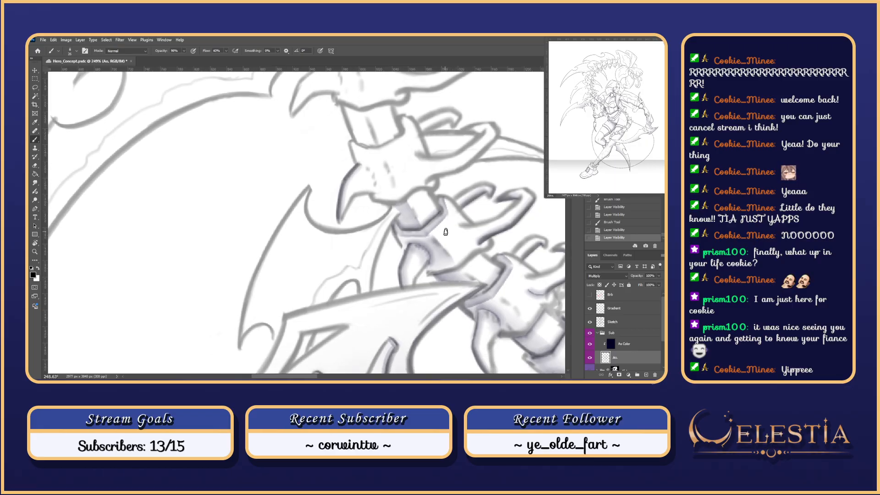
left_click_drag(529, 198, 494, 195)
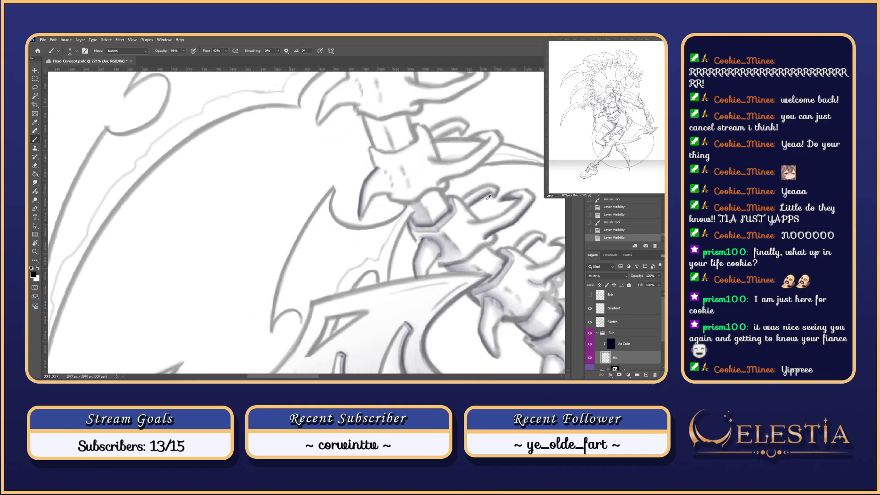
left_click_drag(504, 282, 463, 279)
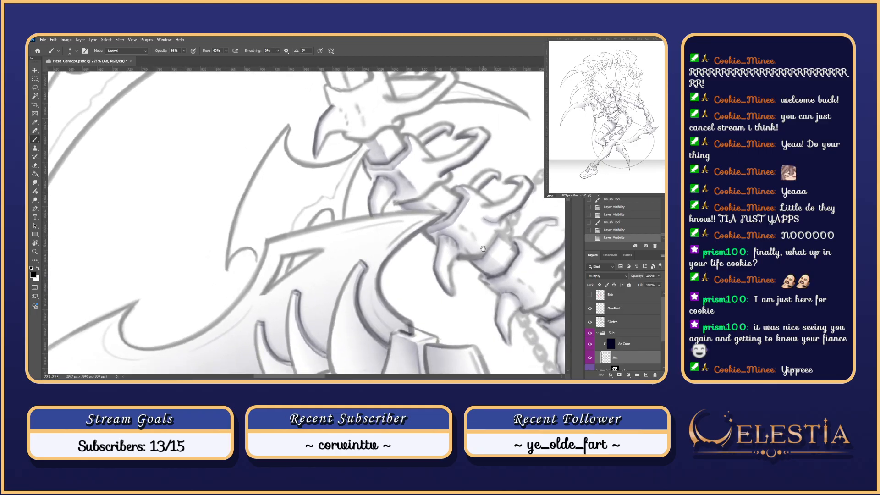
left_click_drag(484, 307, 488, 339)
left_click_drag(451, 241, 454, 273)
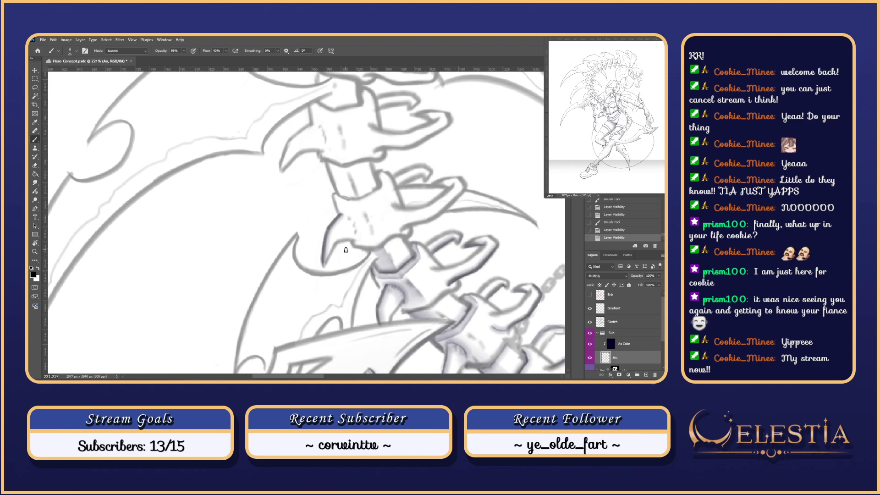
mouse_move(398, 233)
left_mouse_down()
mouse_move(406, 253)
mouse_move(359, 253)
mouse_move(390, 256)
mouse_move(368, 207)
mouse_move(341, 200)
mouse_move(346, 224)
mouse_move(365, 233)
mouse_move(360, 250)
mouse_move(386, 257)
left_mouse_up()
key("l")
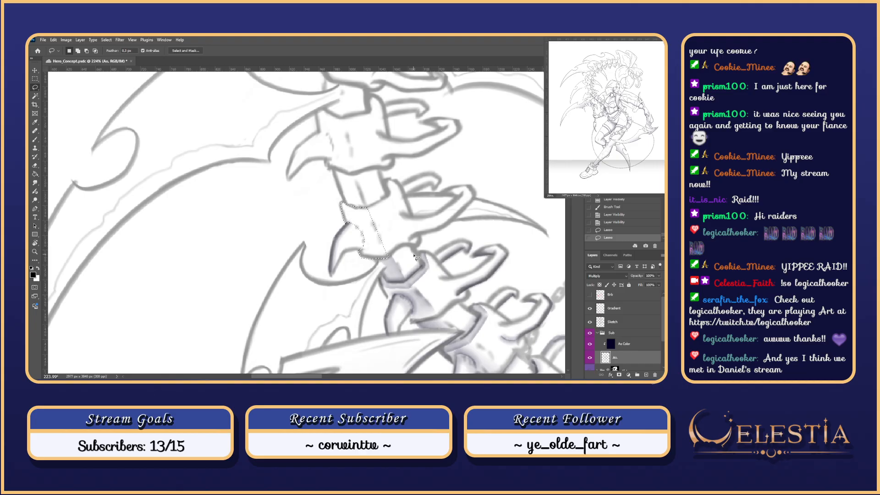
- Show the character's flat colours on the dark background to review the whole figure with the current shading
scroll(422, 233, "down", 10)
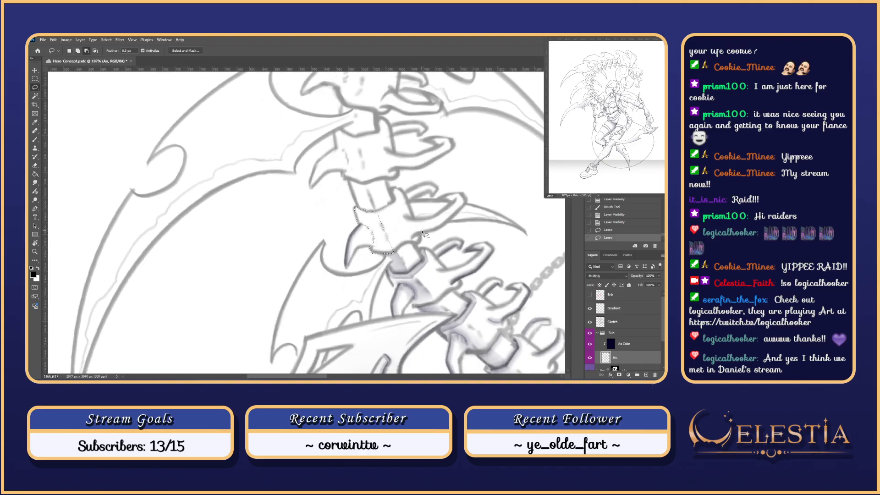
left_click_drag(568, 220, 568, 257)
left_click_drag(368, 376, 393, 376)
scroll(511, 223, "down", 3)
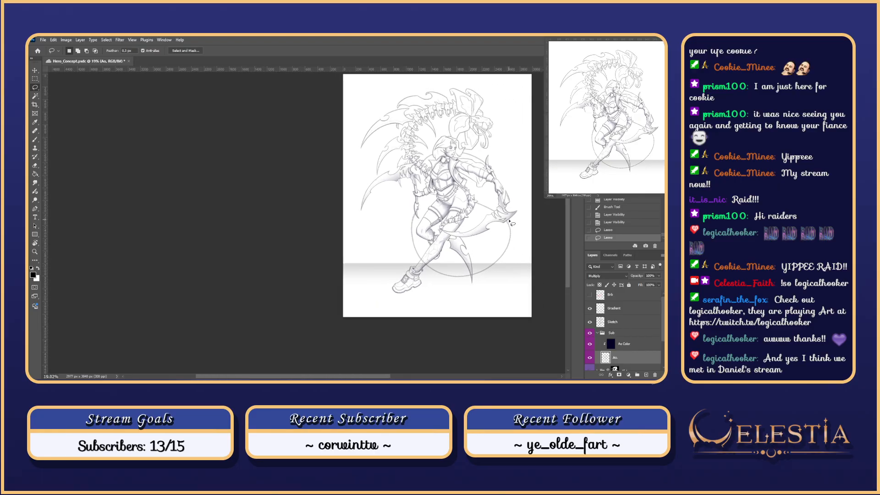
scroll(641, 331, "down", 2)
left_click(590, 339)
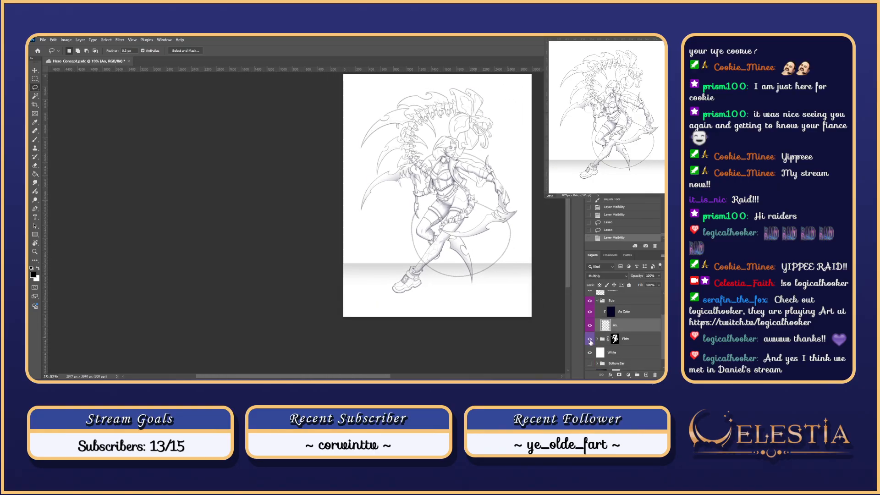
scroll(590, 360, "up", 2)
scroll(591, 360, "up", 1)
scroll(379, 370, "up", 1)
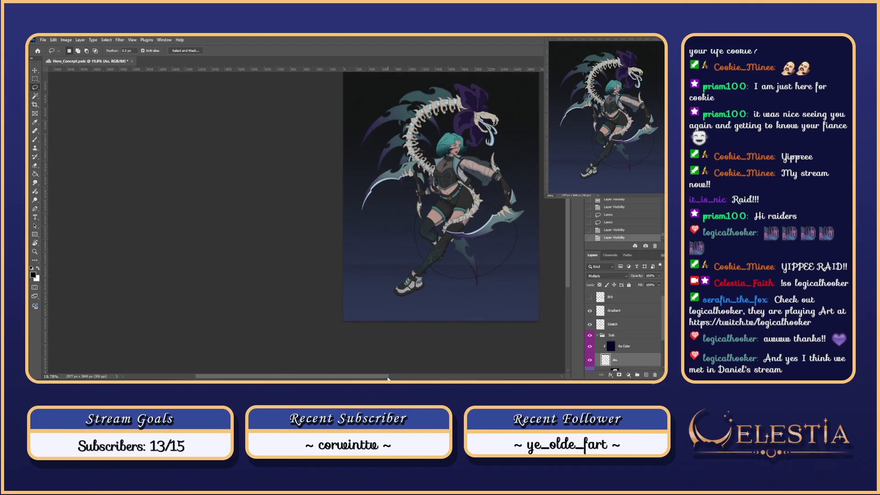
left_click_drag(387, 376, 399, 374)
left_click_drag(567, 258, 564, 247)
scroll(385, 373, "up", 3)
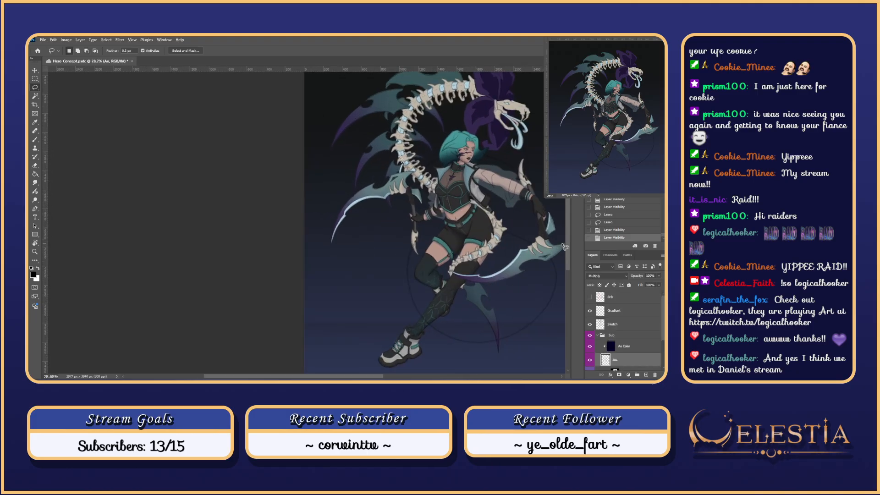
scroll(385, 374, "down", 2)
scroll(392, 376, "right", 2)
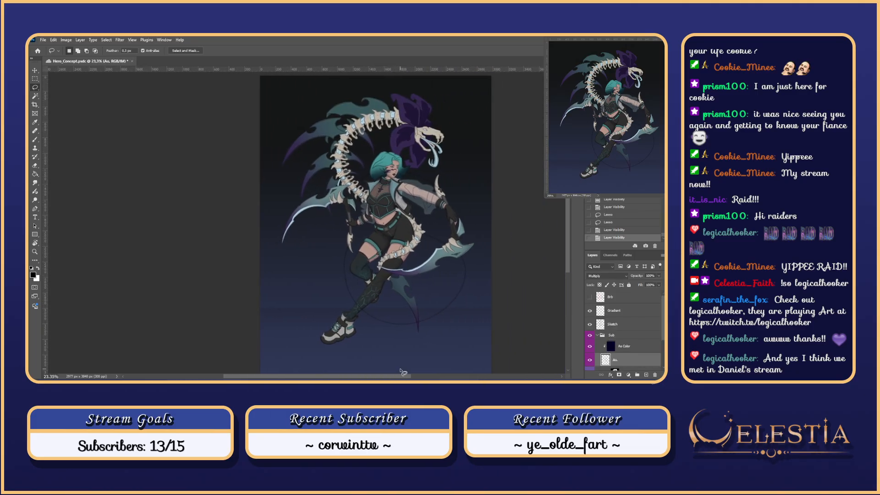
scroll(391, 373, "up", 1)
left_click_drag(568, 271, 567, 259)
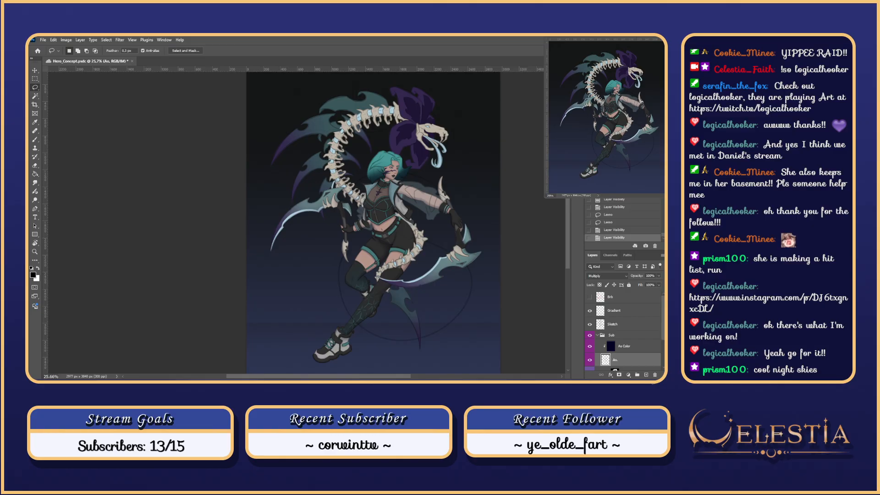
- Switch to the browser's Instagram post of the Pillars of Creation painting, follow its artist and like the post
left_click_drag(29, 229, 325, 116)
left_click(486, 113)
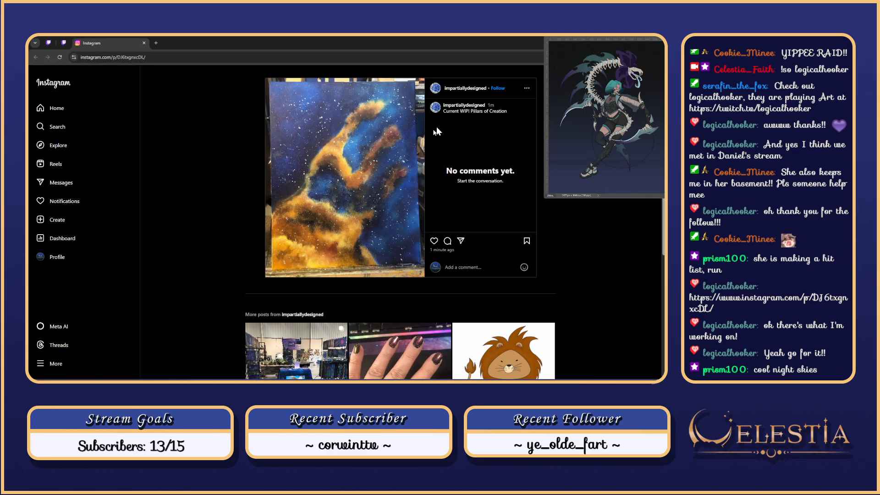
left_click(498, 89)
left_click(434, 241)
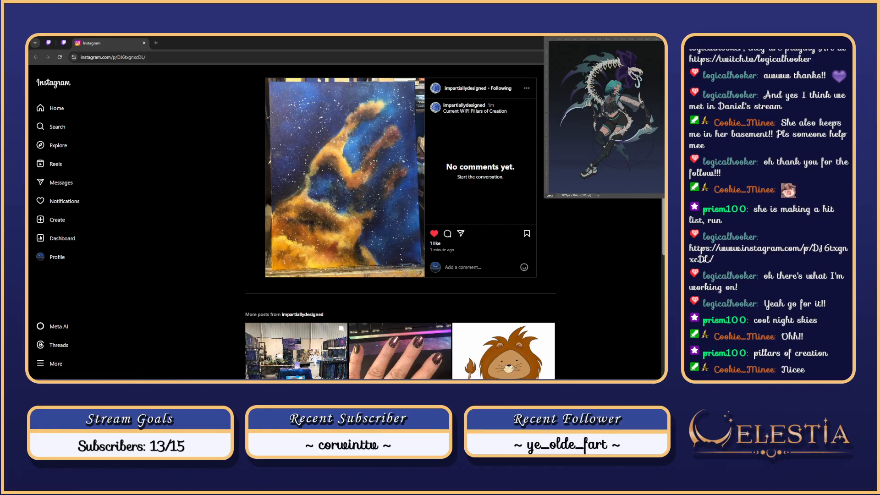
- Open the own Instagram profile and view the images of the Celestia, The Star City post, removing the accidental like
left_click(69, 257)
scroll(366, 265, "down", 10)
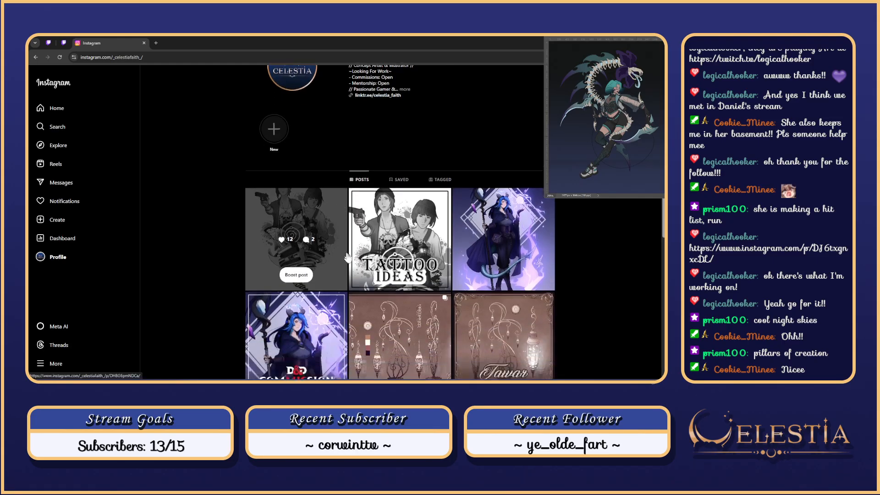
scroll(501, 264, "down", 1)
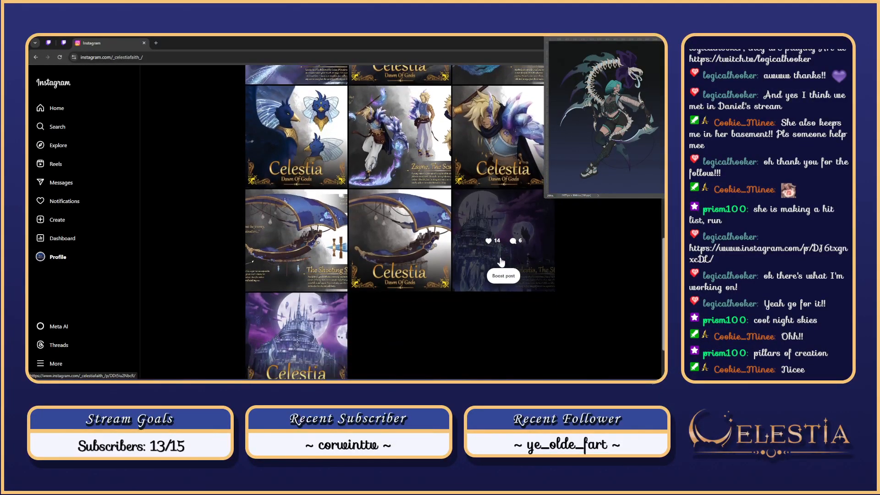
left_click(500, 265)
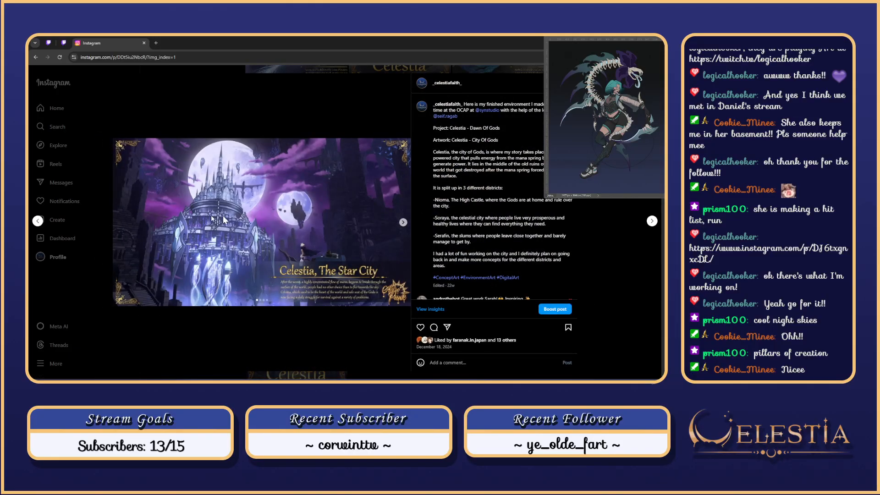
left_click(402, 222)
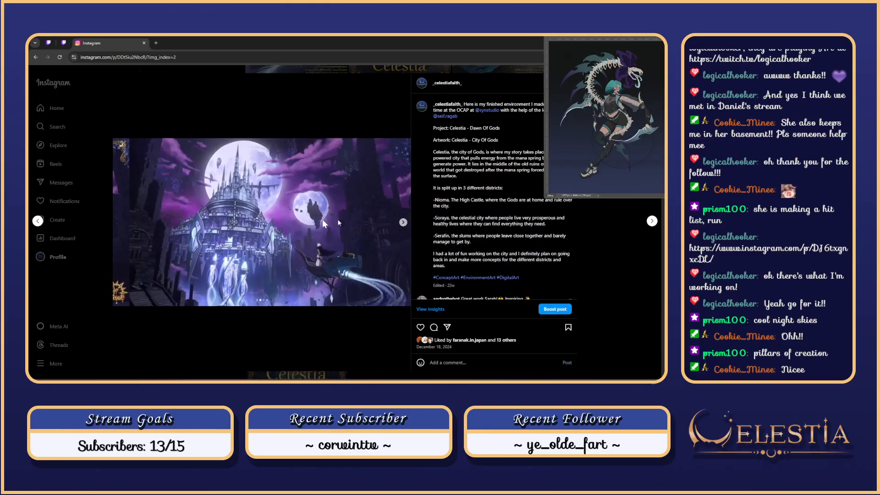
left_click(123, 221)
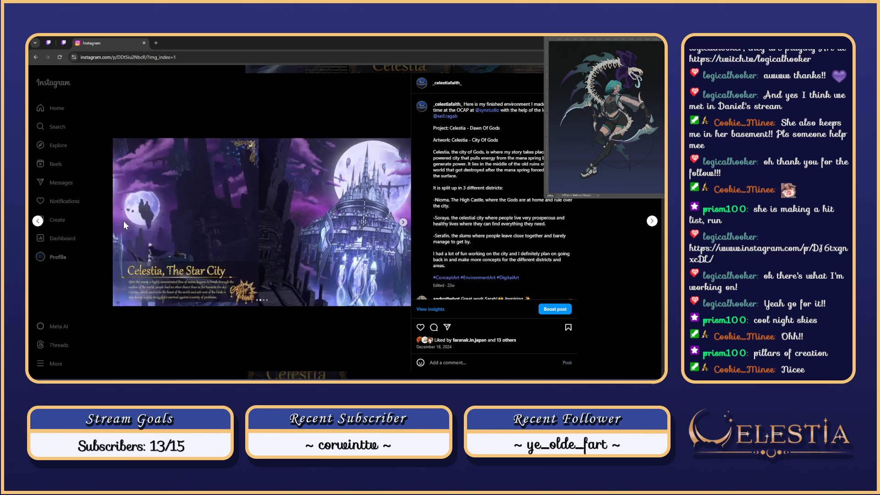
double_click(123, 220)
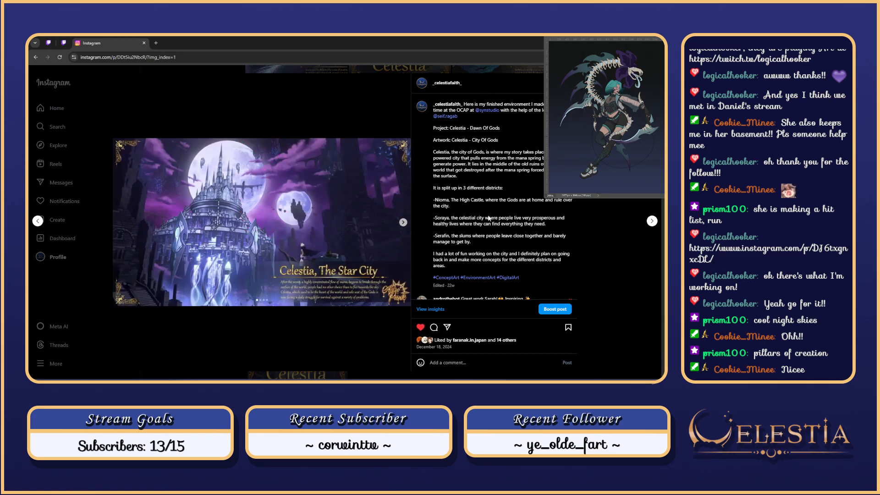
left_click(424, 325)
- Go to the Zayne, The Scavenger post, view its color variations image and close the post
left_click(38, 221)
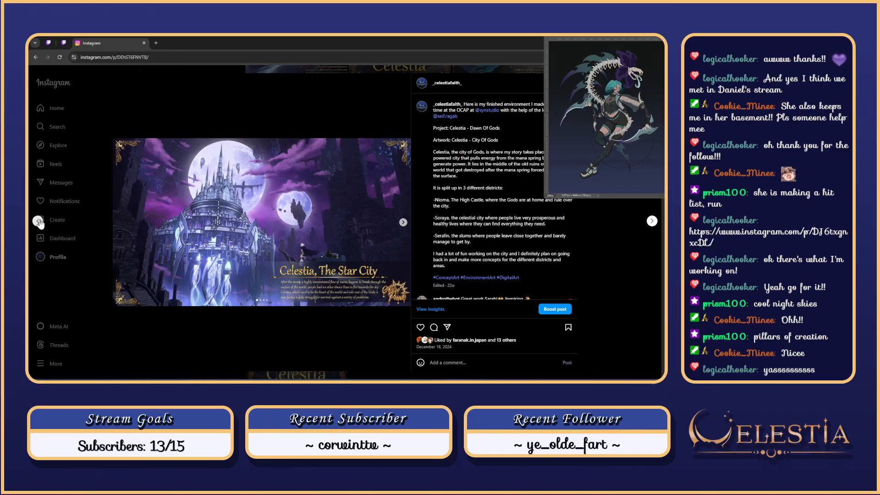
left_click(38, 222)
left_click(39, 221)
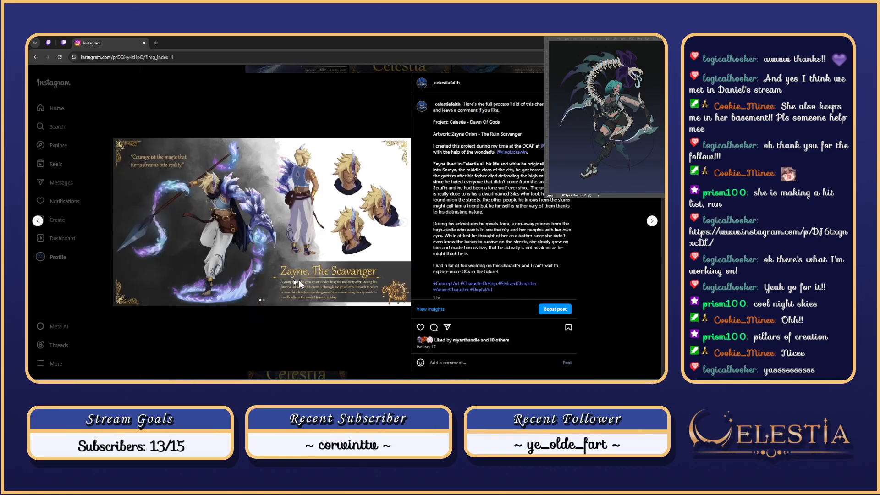
left_click(401, 224)
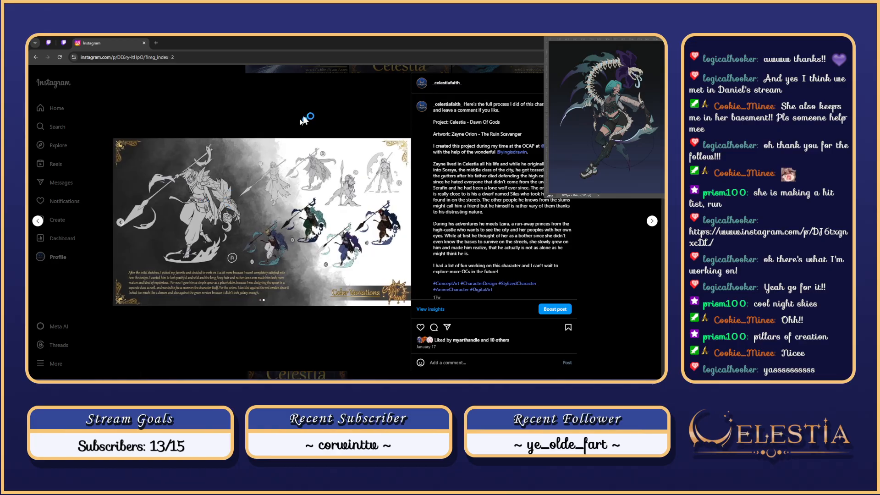
key("Escape")
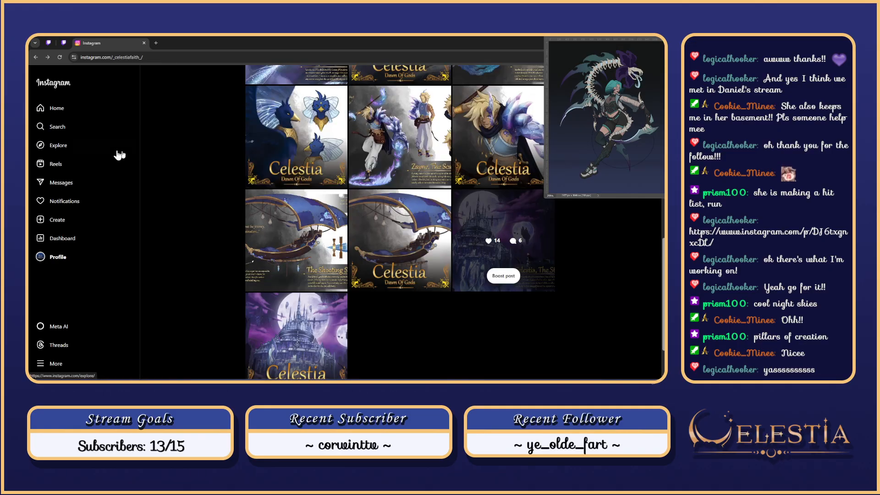
- Return to the Pillars of Creation painting post and switch back to Photoshop
left_click(35, 57)
scroll(298, 162, "up", 6)
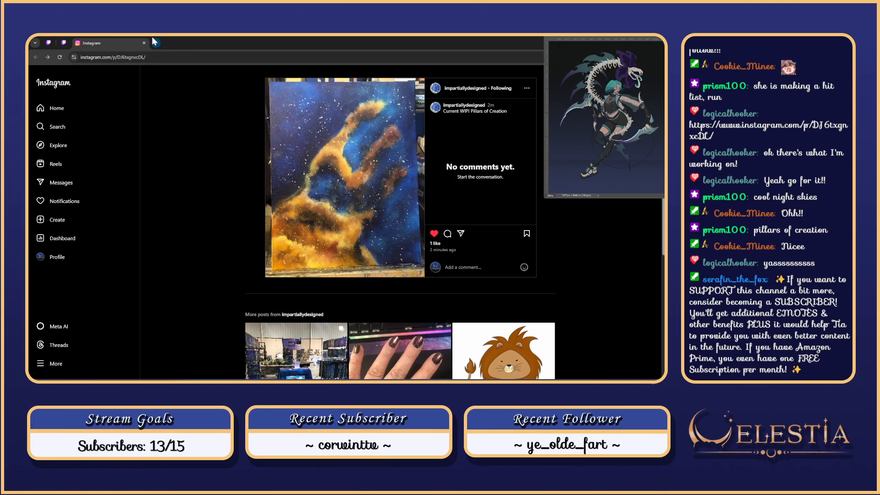
double_click(278, 46)
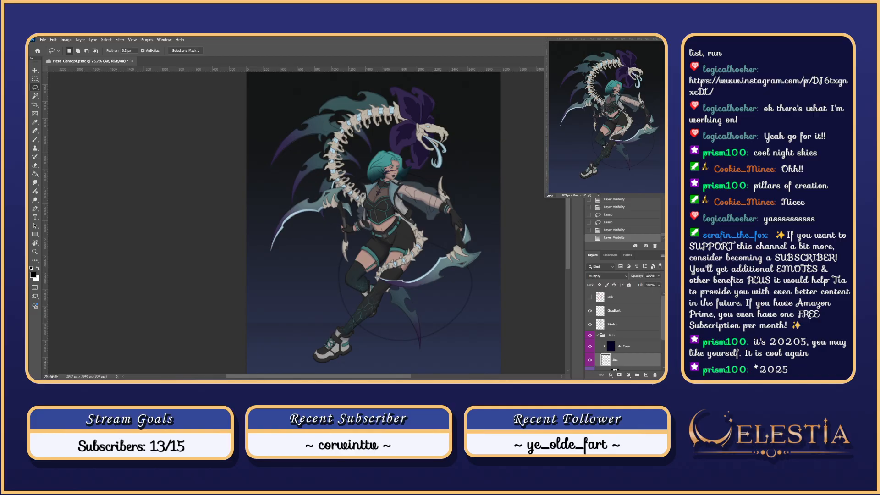
- Hide the Flats group, show the White layer behind the line art and make the Sketch layer active
scroll(601, 338, "down", 3)
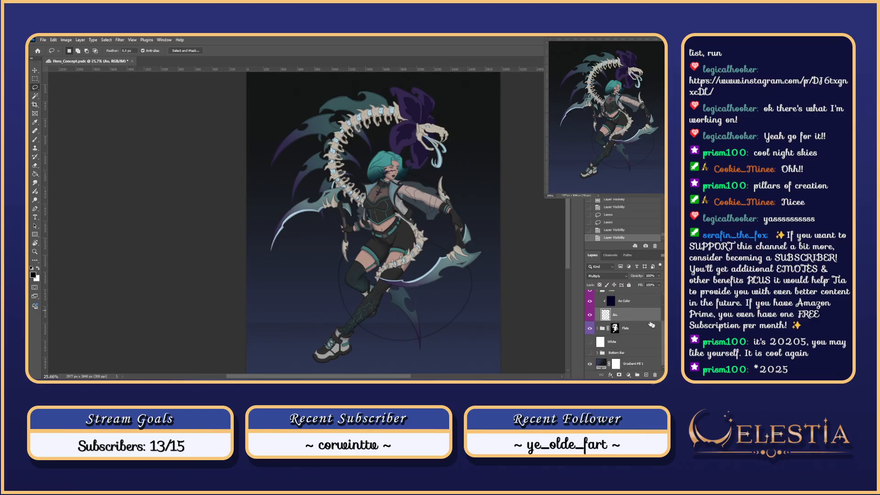
left_click(588, 329)
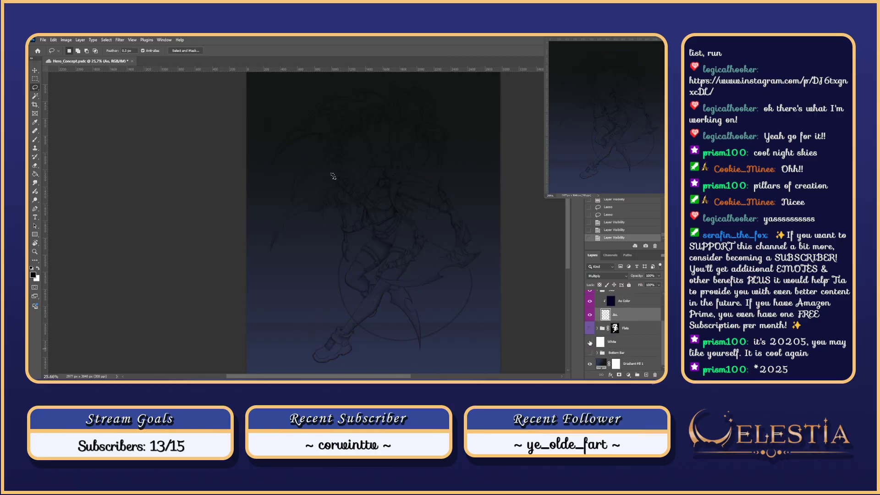
left_click(590, 341)
scroll(659, 318, "up", 3)
left_click(618, 315)
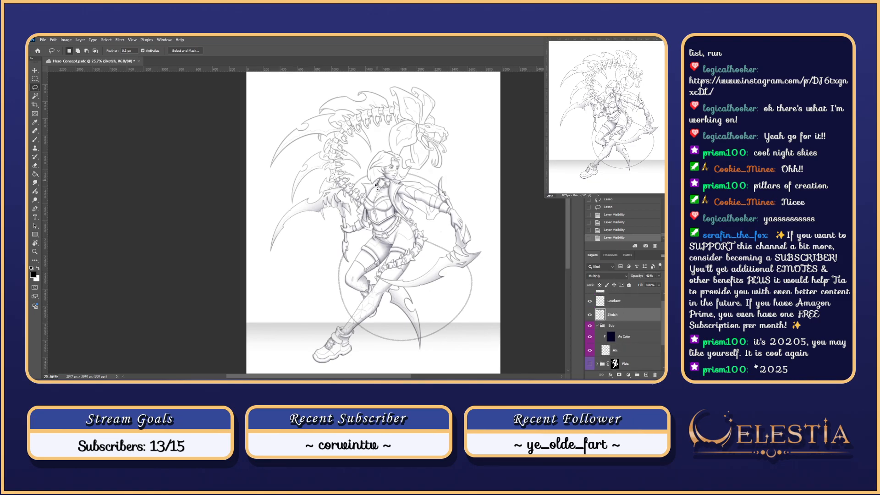
scroll(376, 216, "up", 5)
left_click_drag(493, 261, 470, 308)
key("b")
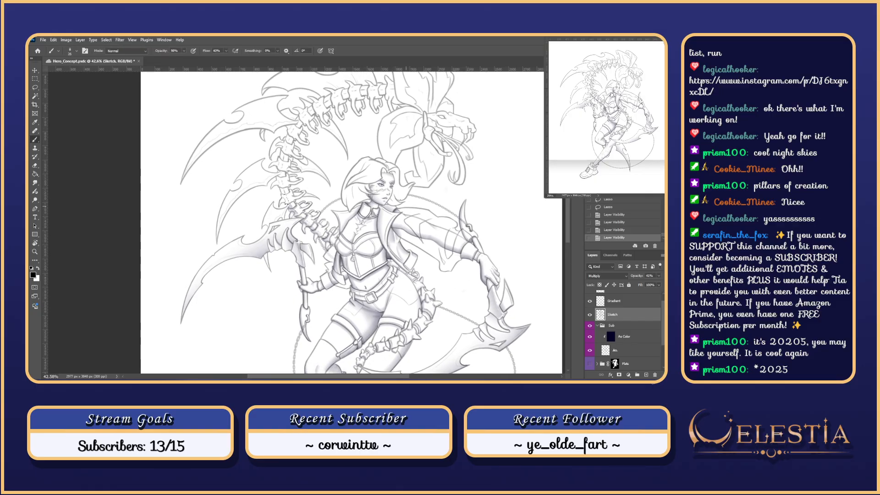
scroll(378, 207, "up", 1)
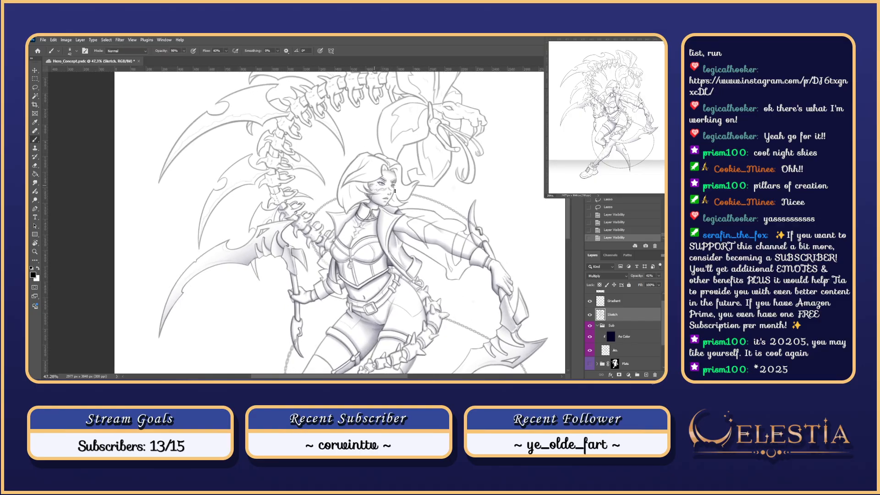
scroll(393, 191, "up", 2)
key("ctrl+z")
right_click(432, 346)
left_click(432, 346)
key("Return")
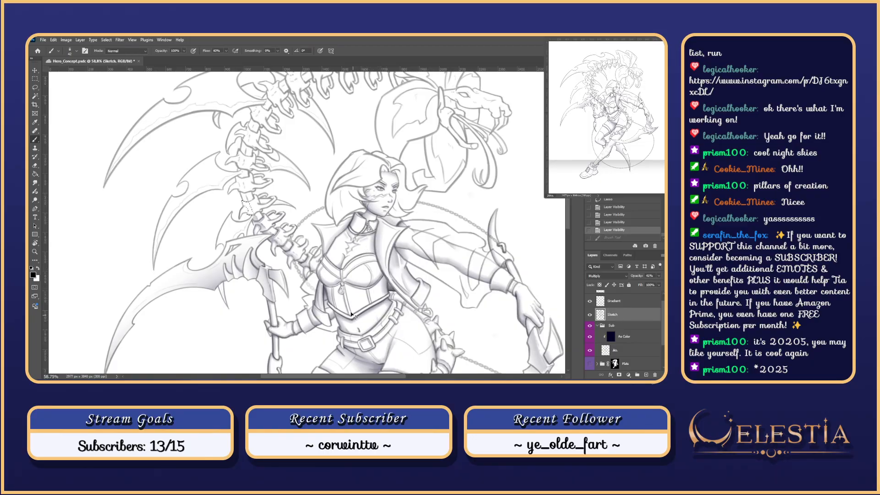
key("ctrl+d")
key("ctrl+z")
- Try a brush stroke inside the lassoed vertebra area on the Sketch layer, comparing it undone and redone
left_click_drag(243, 208, 306, 214)
scroll(321, 211, "up", 5)
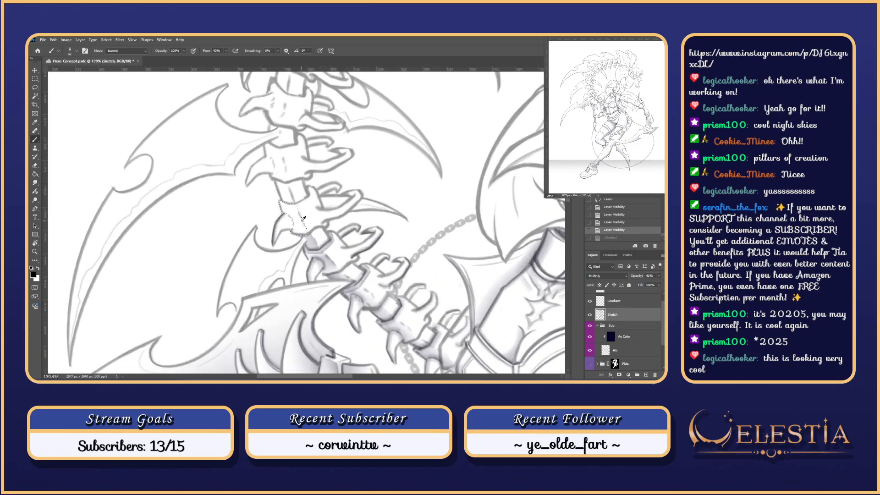
mouse_move(295, 214)
left_mouse_down()
mouse_move(289, 203)
mouse_move(297, 219)
left_mouse_up()
scroll(300, 223, "down", 1)
key("ctrl+shift+z")
key("ctrl+z")
key("ctrl+shift+z")
key("ctrl+z")
- Brush shading inside the lassoed vertebra area on the Ao layer, check it with the Sketch layer toggled, and deselect
left_click(636, 352)
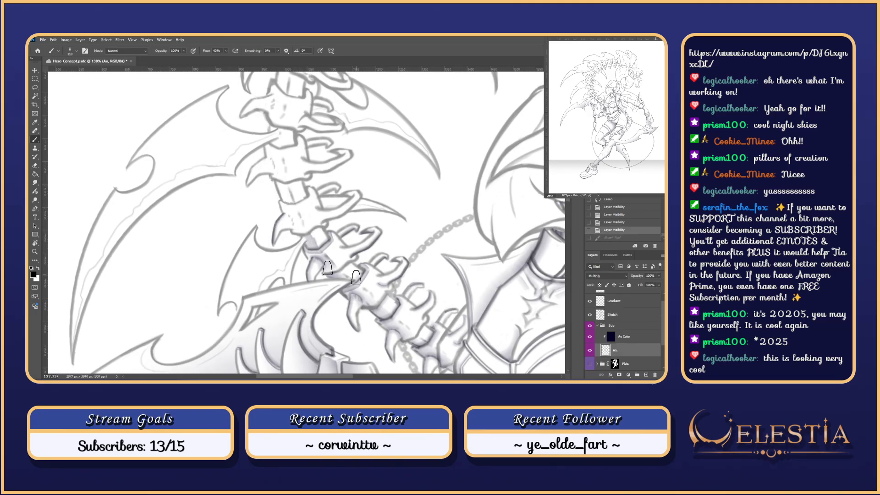
left_click_drag(296, 231, 284, 202)
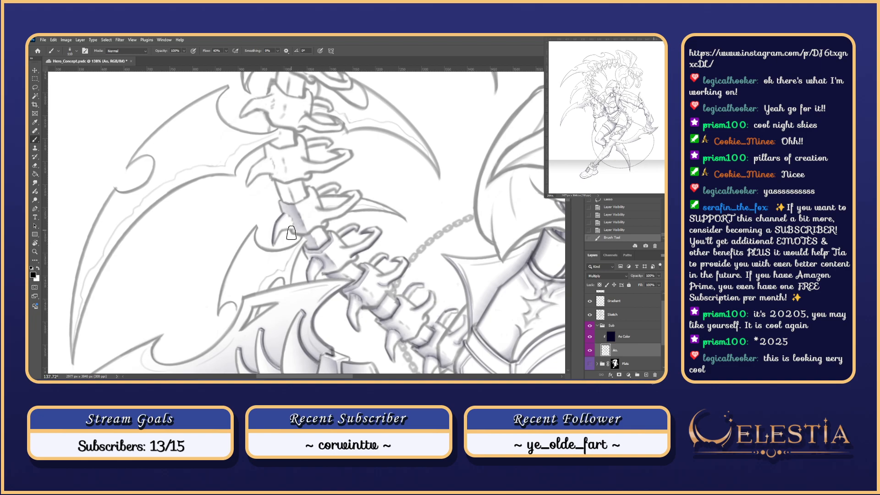
left_click(589, 315)
left_click(589, 315)
key("ctrl+d")
- Brush shading on the prong side of the vertebra's body and try a finer stroke along its prong, undoing the miss
mouse_move(331, 225)
left_mouse_down()
mouse_move(378, 259)
mouse_move(383, 247)
mouse_move(350, 249)
left_mouse_up()
right_click(370, 253)
scroll(385, 251, "up", 3)
mouse_move(366, 259)
left_mouse_down()
mouse_move(395, 248)
mouse_move(383, 255)
mouse_move(401, 226)
left_mouse_up()
key("ctrl+z")
key("ctrl+z")
key("ctrl+z")
- Brush a thin shading stroke along the underside of the vertebra's lower prong, undoing and repeating it until it fits
left_click(366, 261)
key("ctrl+z")
key("ctrl+z")
key("ctrl+z")
key("ctrl+z")
key("ctrl+z")
left_click_drag(367, 261, 413, 221)
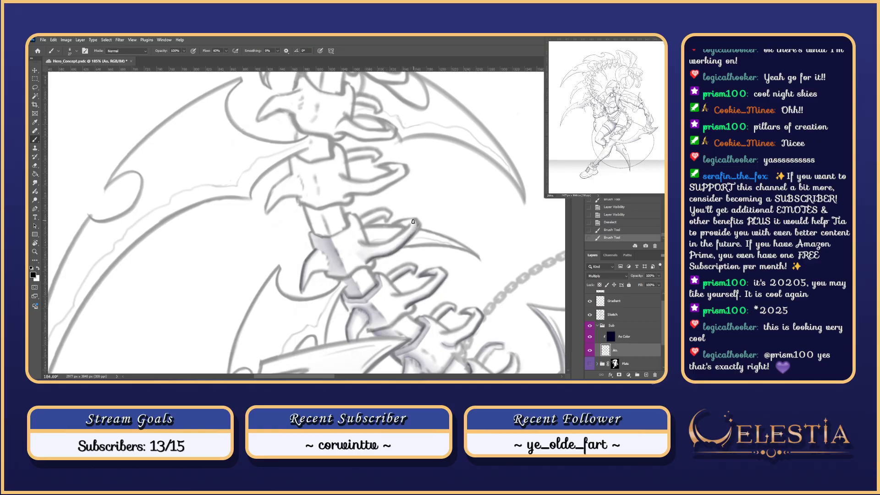
key("ctrl+z")
mouse_move(366, 262)
left_mouse_down()
mouse_move(394, 250)
mouse_move(415, 222)
left_mouse_up()
- Erase stray shading beside the vertebra's prongs and brush more shading along the prong tips and lower edge
key("e")
mouse_move(359, 246)
left_mouse_down()
mouse_move(373, 221)
mouse_move(361, 249)
mouse_move(360, 231)
left_mouse_up()
right_click(395, 209)
left_click(451, 229)
key("b")
left_click_drag(428, 224, 434, 232)
left_click_drag(374, 276, 405, 274)
left_click_drag(443, 212, 439, 226)
- Rework the shading where the prongs meet the vertebra's body, undoing misplaced strokes, and save the file
mouse_move(367, 246)
left_mouse_down()
mouse_move(328, 260)
mouse_move(313, 252)
mouse_move(339, 262)
mouse_move(331, 260)
mouse_move(356, 245)
left_mouse_up()
key("ctrl+z")
key("ctrl+z")
key("ctrl+z")
key("ctrl+z")
key("ctrl+z")
key("ctrl+z")
mouse_move(349, 233)
left_mouse_down()
mouse_move(354, 244)
mouse_move(349, 225)
mouse_move(354, 239)
left_mouse_up()
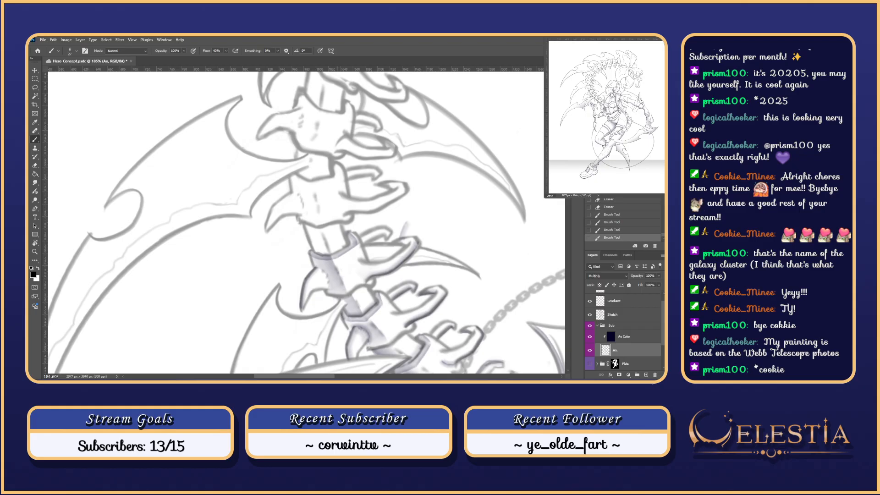
key("ctrl+s")
- Switch to the browser's "pillars of creation webb" image results, examine NASA's full Webb picture, and close its page
key("alt+Tab")
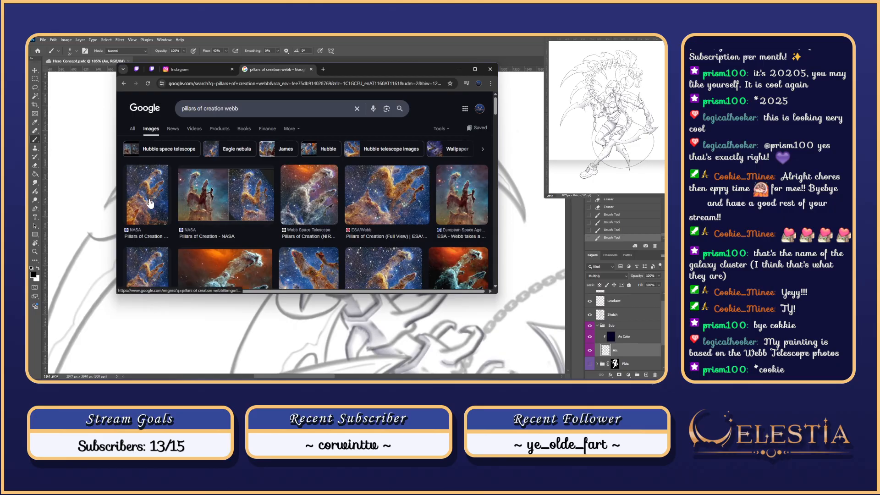
left_click(163, 208)
left_click(410, 201)
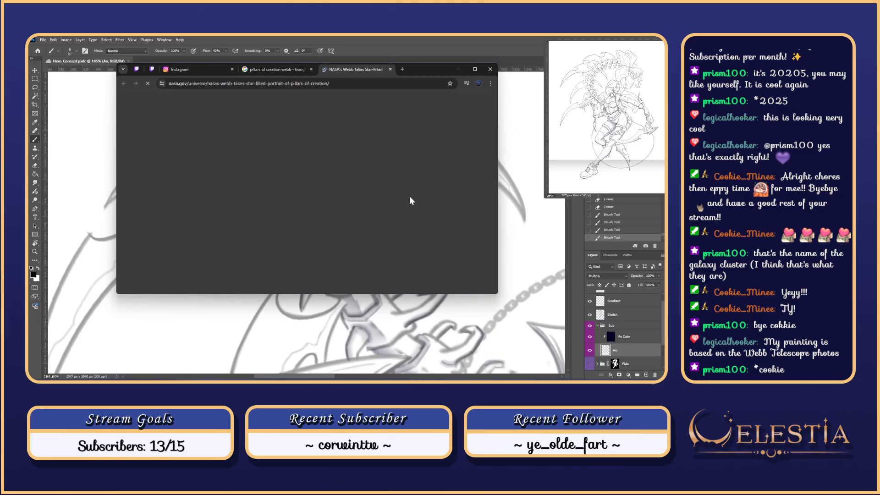
scroll(397, 186, "down", 5)
scroll(397, 191, "down", 3)
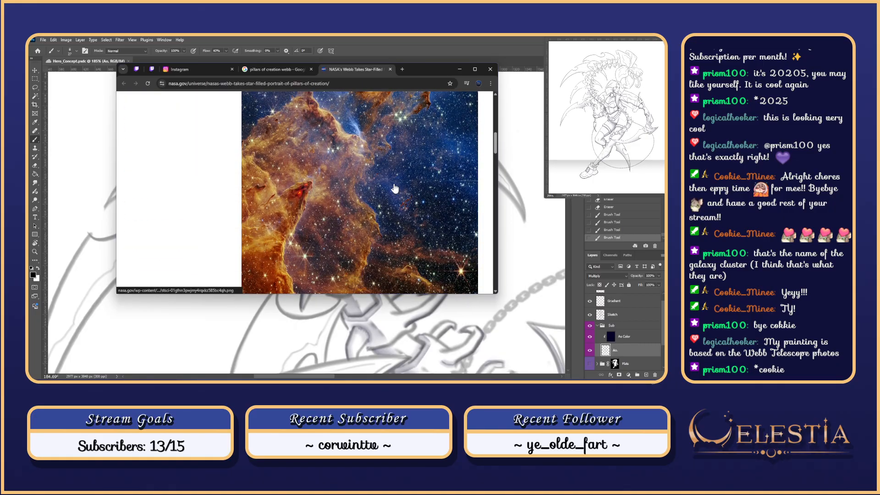
scroll(392, 184, "up", 2)
scroll(390, 179, "up", 2)
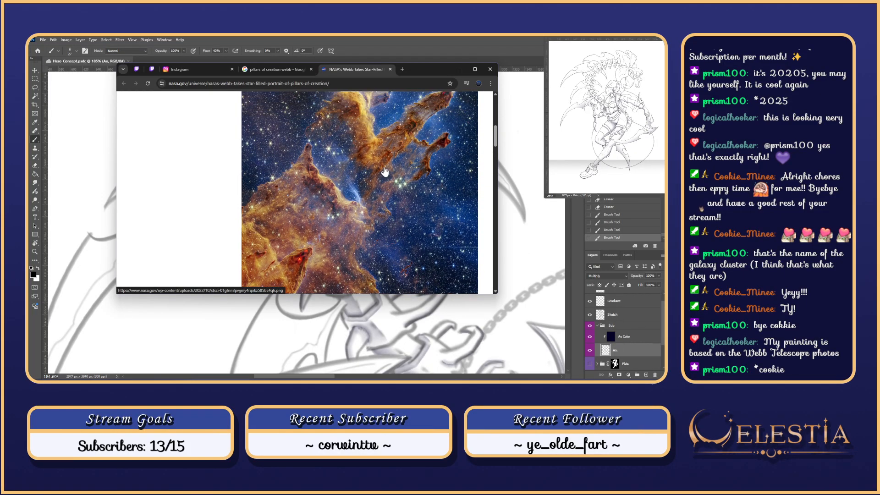
scroll(387, 172, "up", 1)
scroll(386, 168, "down", 1)
scroll(386, 167, "down", 3)
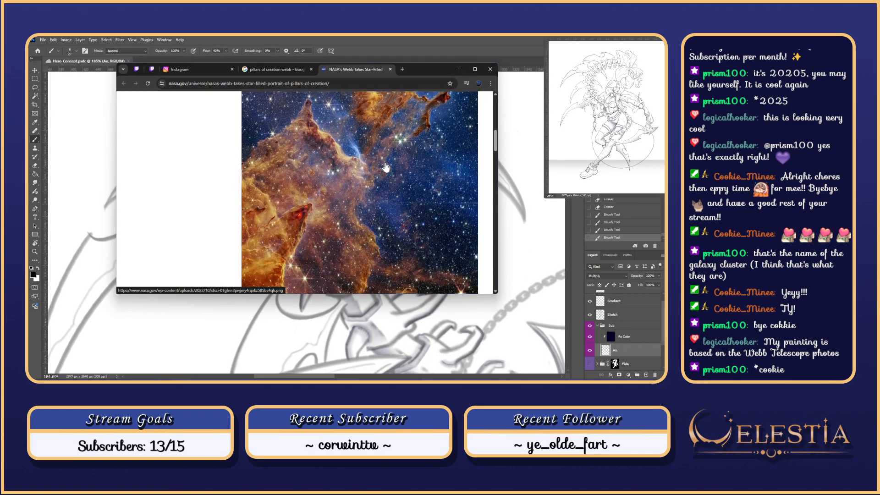
scroll(384, 151, "up", 4)
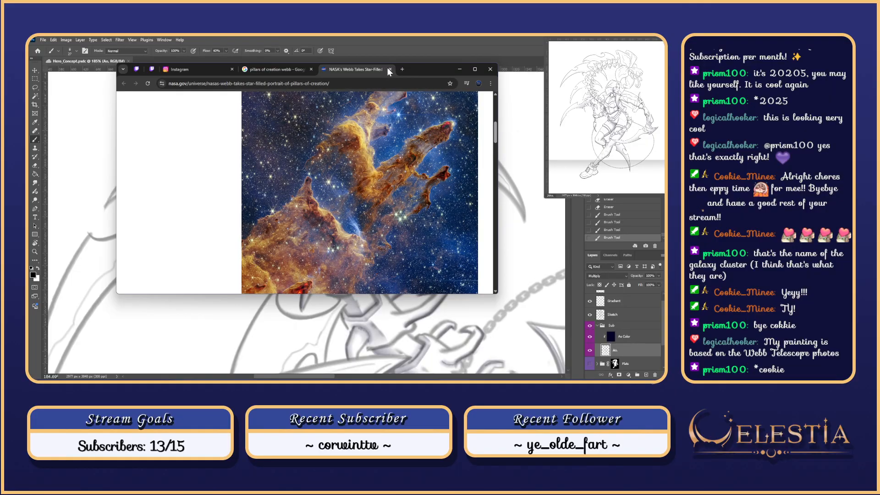
left_click(389, 69)
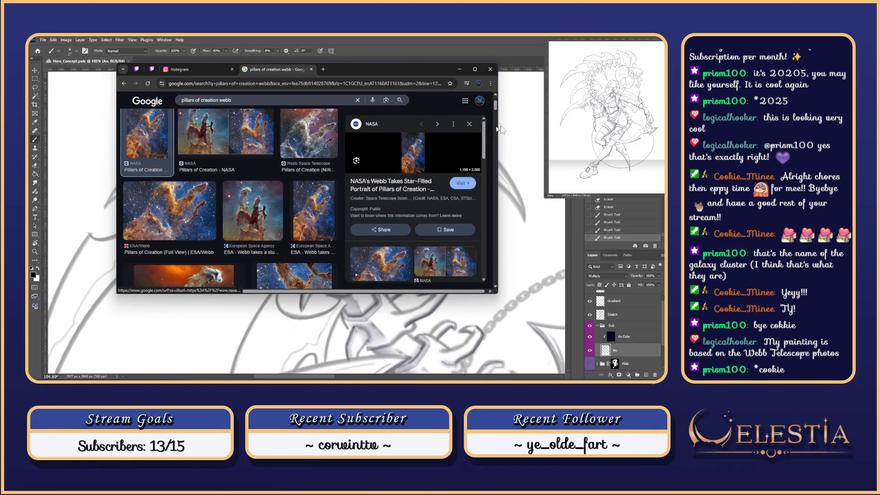
- Examine the enlarged "pillars of creation webb" image results, and switch back to the Hero_Concept drawing in Photoshop
left_click(468, 124)
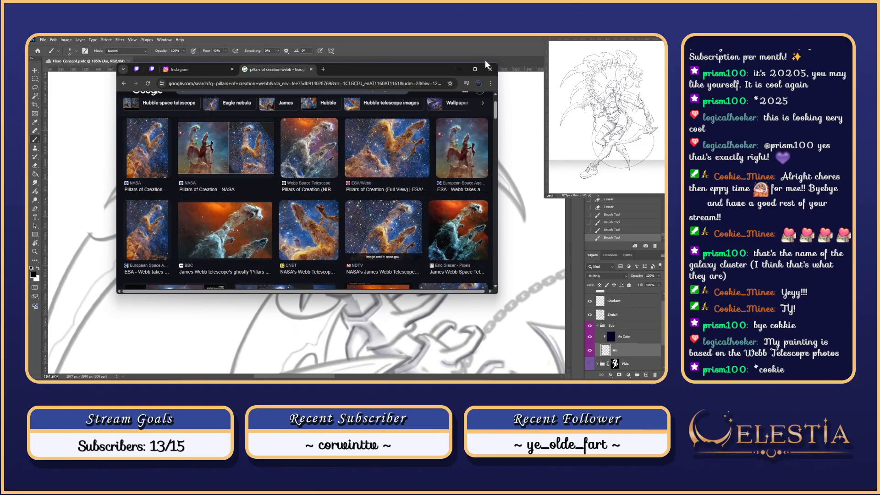
left_click(474, 69)
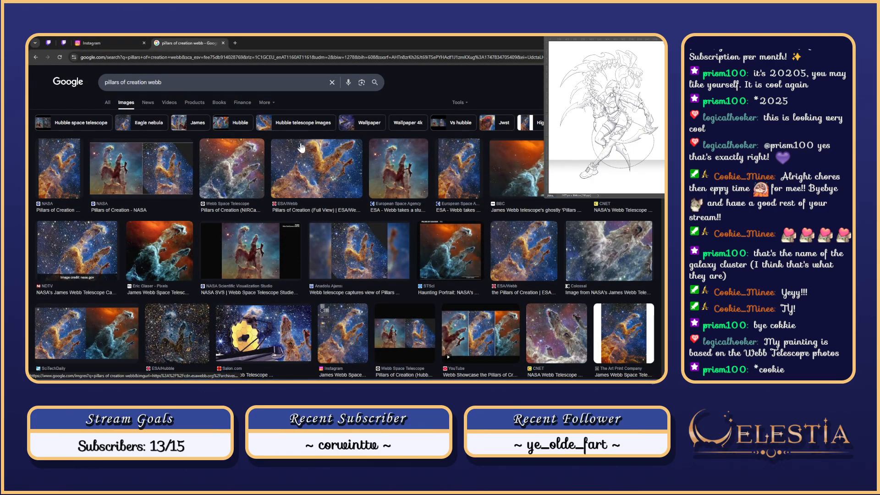
scroll(301, 147, "down", 1)
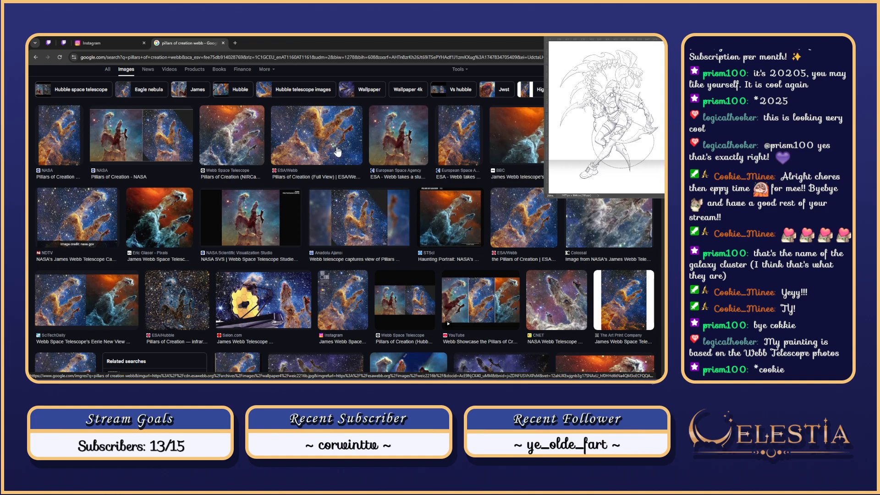
scroll(337, 151, "down", 1)
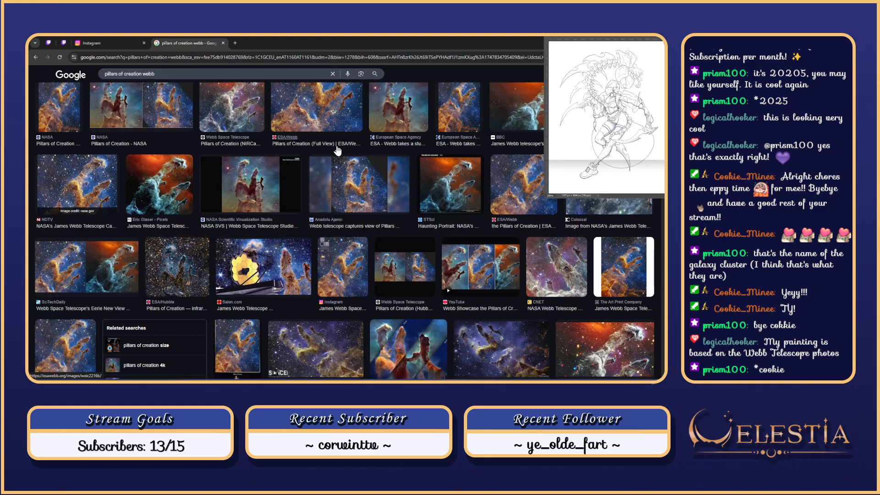
scroll(337, 150, "up", 2)
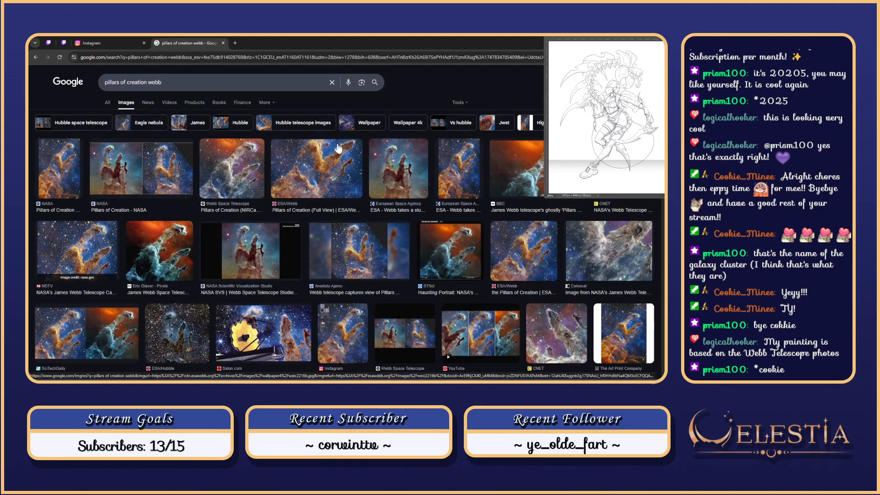
scroll(337, 146, "down", 1)
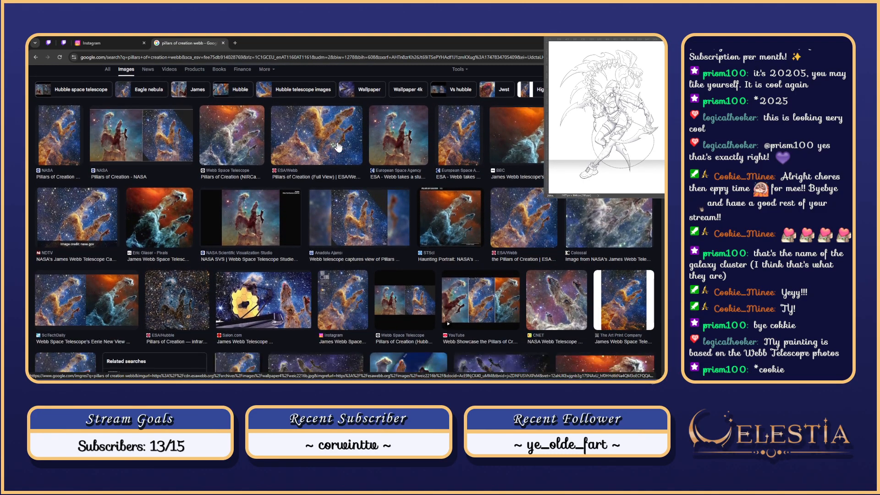
left_click_drag(504, 46, 294, 37)
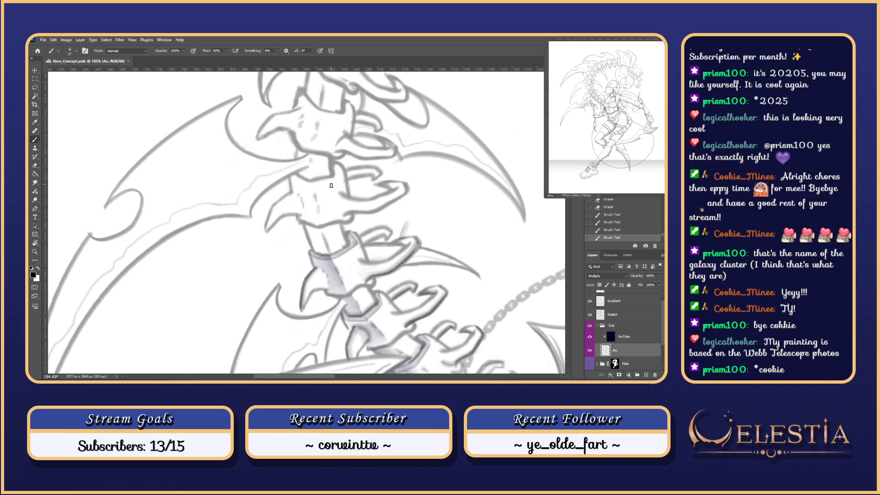
- Brush shading on the vertebra's single curved spike, undoing misplaced strokes, and check it with the Sketch layer temporarily hidden
left_click_drag(299, 195, 309, 211)
mouse_move(372, 233)
left_mouse_down()
mouse_move(370, 207)
mouse_move(385, 195)
left_mouse_up()
mouse_move(333, 250)
left_mouse_down()
mouse_move(334, 232)
mouse_move(342, 255)
left_mouse_up()
key("ctrl+z")
key("ctrl+z")
key("ctrl+z")
key("ctrl+z")
key("ctrl+z")
key("ctrl+z")
key("ctrl+z")
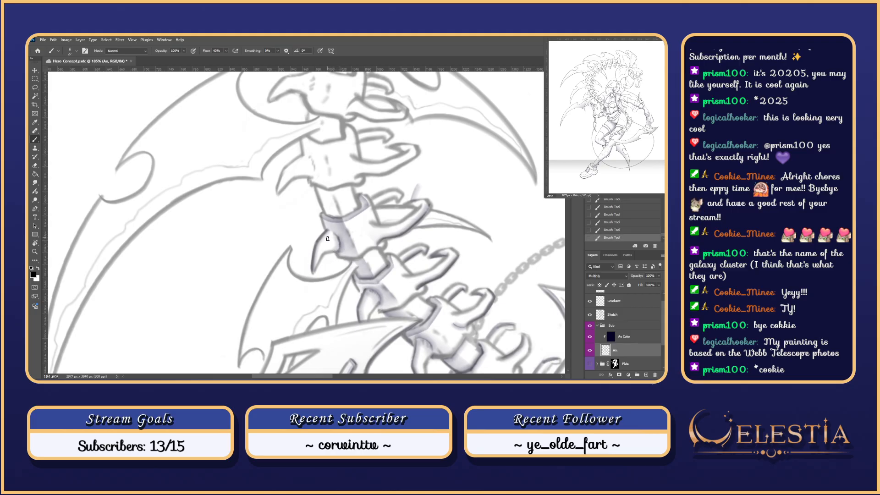
left_click(590, 314)
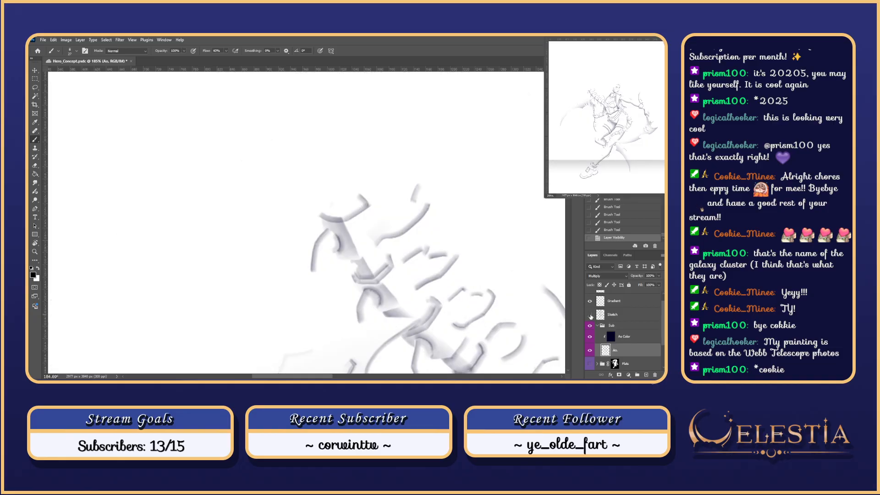
left_click(589, 315)
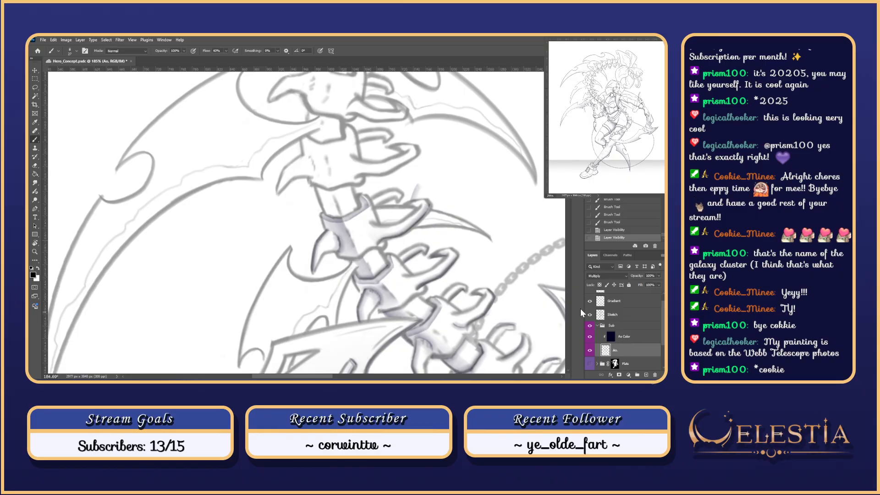
mouse_move(342, 183)
left_mouse_down()
mouse_move(370, 259)
mouse_move(349, 281)
mouse_move(367, 285)
mouse_move(357, 257)
mouse_move(337, 252)
mouse_move(349, 282)
mouse_move(362, 281)
left_mouse_up()
key("l")
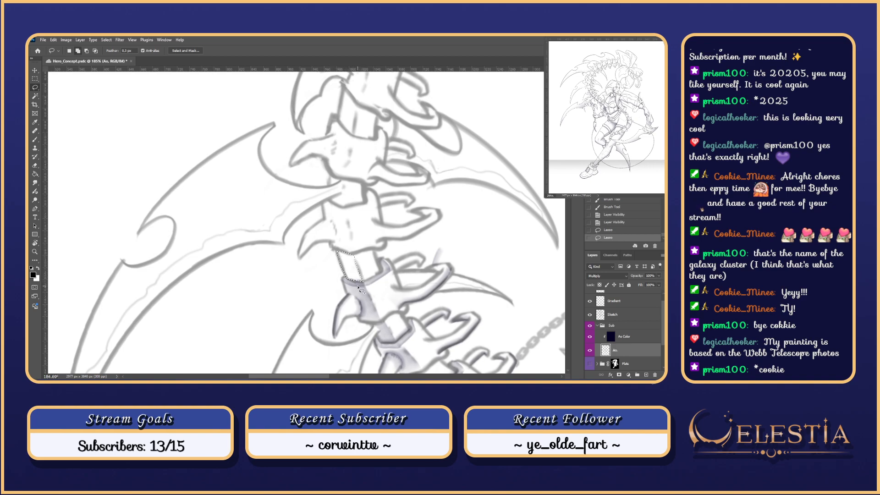
key("ctrl+d")
key("b")
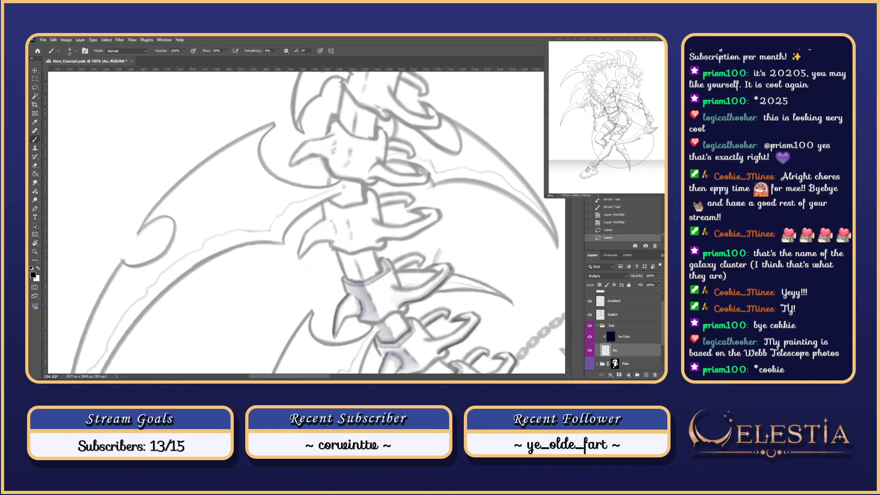
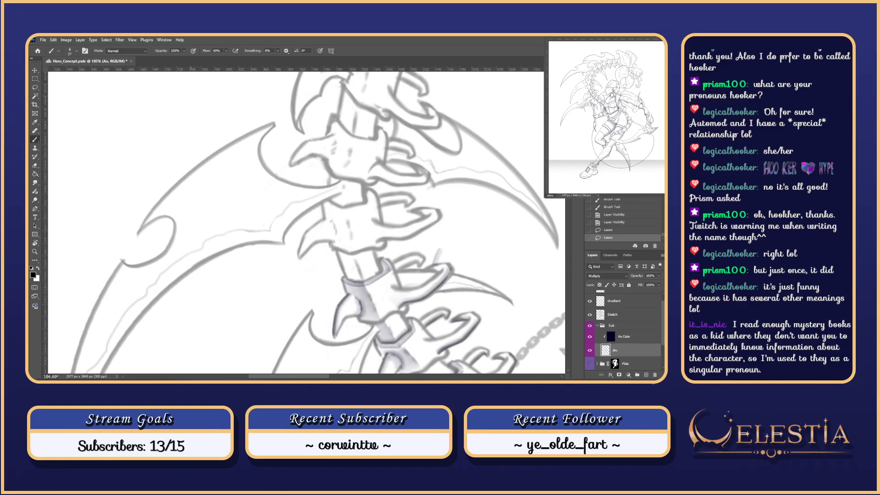
left_click_drag(410, 257, 378, 192)
key("l")
mouse_move(306, 187)
left_mouse_down()
mouse_move(320, 215)
mouse_move(330, 215)
mouse_move(327, 195)
mouse_move(302, 182)
left_mouse_up()
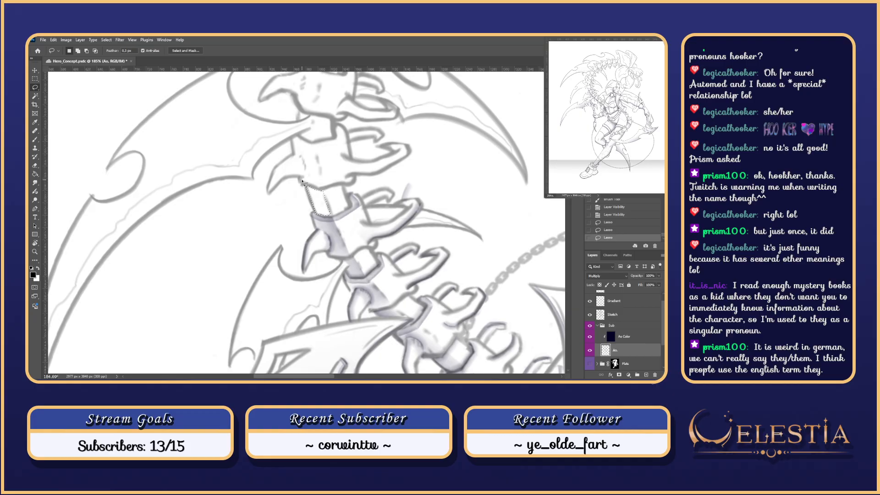
key("ctrl+d")
key("b")
left_click_drag(395, 189, 359, 215)
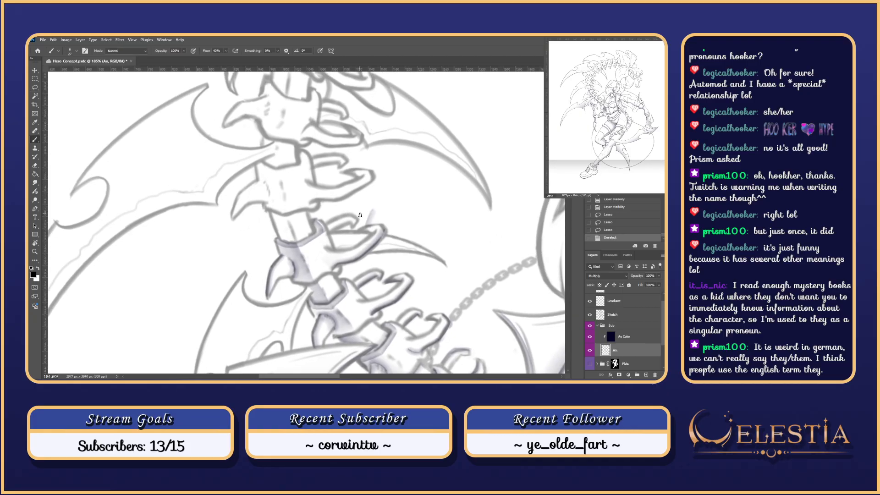
left_click_drag(417, 229, 406, 121)
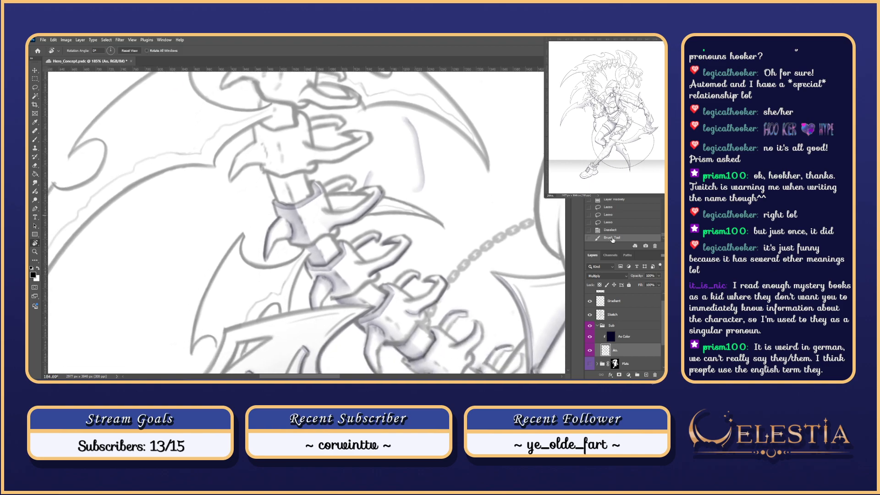
left_click(618, 230)
key("r")
left_click_drag(481, 261, 471, 128)
left_click_drag(471, 128, 509, 182)
left_click(608, 222)
left_click(607, 214)
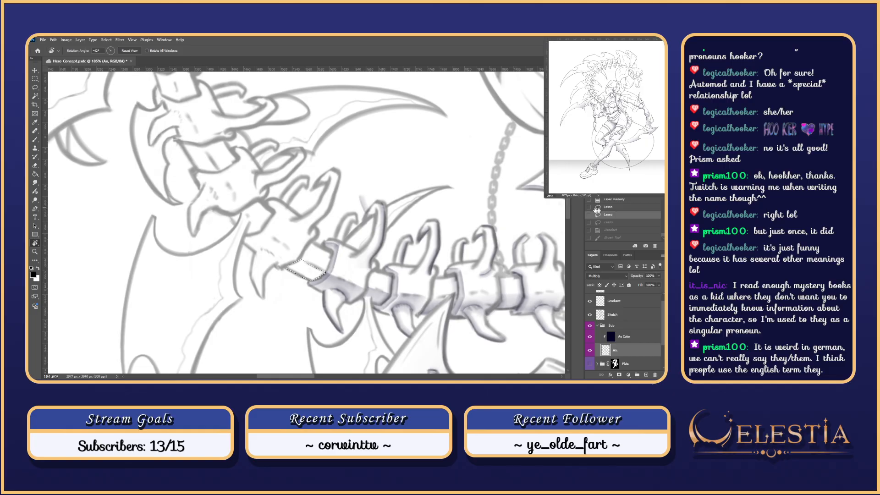
- Lasso the stray shading stroke above the shaded vertebra's prongs, delete it, and clear the selection
key("l")
left_click(346, 195)
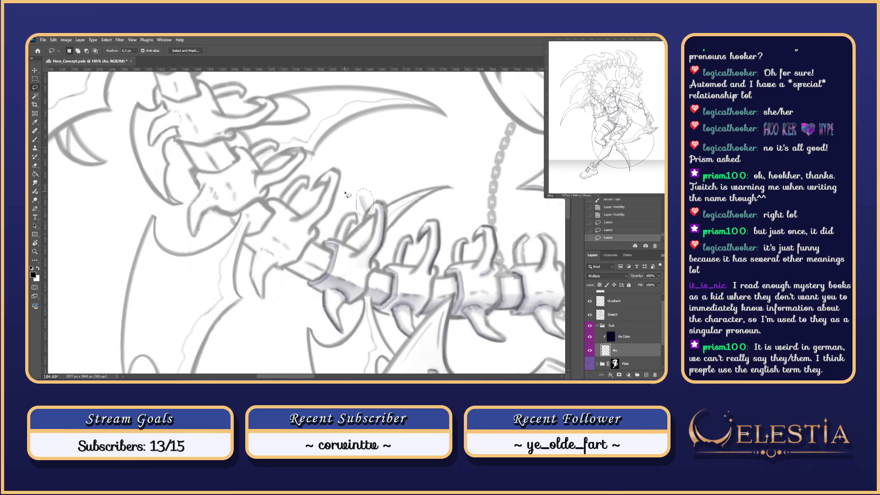
mouse_move(345, 192)
left_mouse_down()
mouse_move(364, 201)
mouse_move(358, 192)
mouse_move(368, 217)
mouse_move(351, 195)
left_mouse_up()
key("Delete")
key("ctrl+d")
key("b")
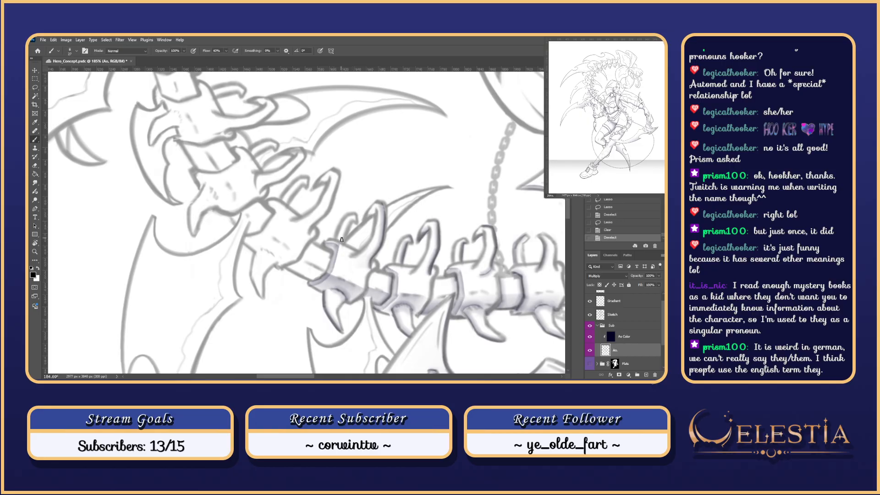
- Brush thin shading along the same vertebra's shorter upper prong, comparing it with and without the stroke
left_click_drag(341, 239, 355, 216)
key("ctrl+z")
key("ctrl+shift+z")
key("ctrl+z")
key("ctrl+shift+z")
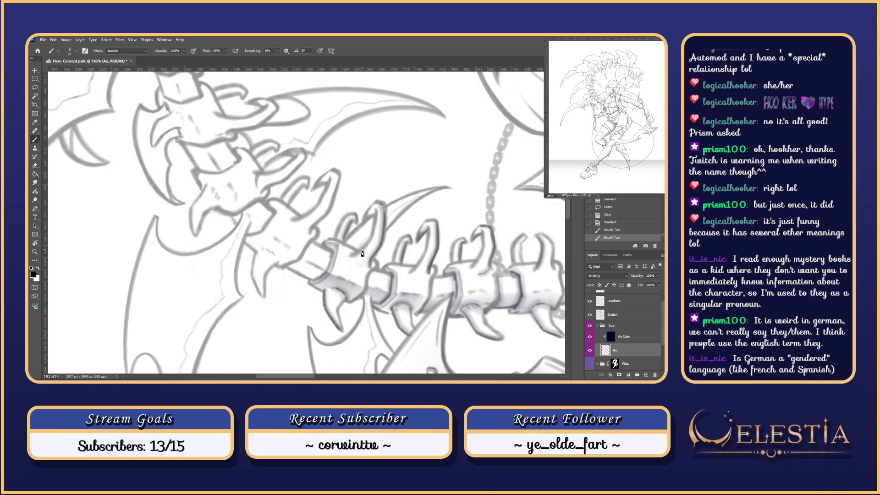
left_click_drag(366, 274, 373, 220)
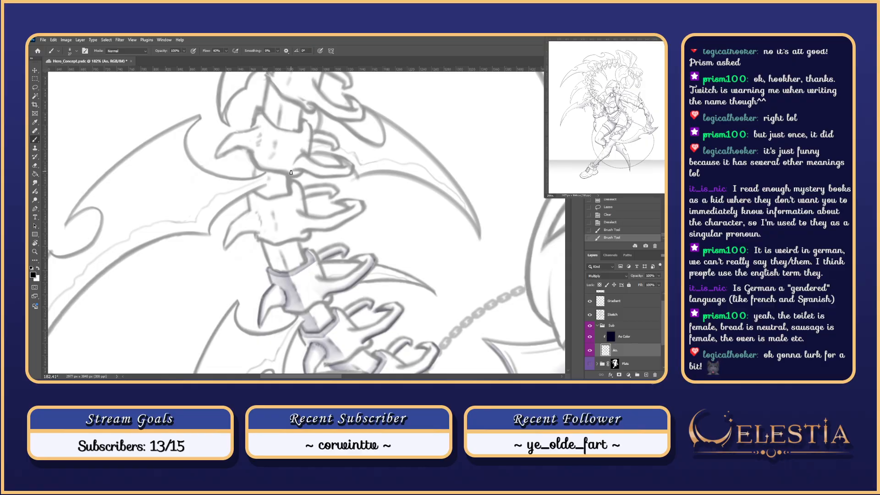
- Lasso the shadow side of the bone segment connecting the shaded vertebra to the next one up, redrawing the outline once
left_click_drag(291, 172, 289, 224)
left_click_drag(384, 254, 413, 219)
key("l")
scroll(324, 197, "up", 3)
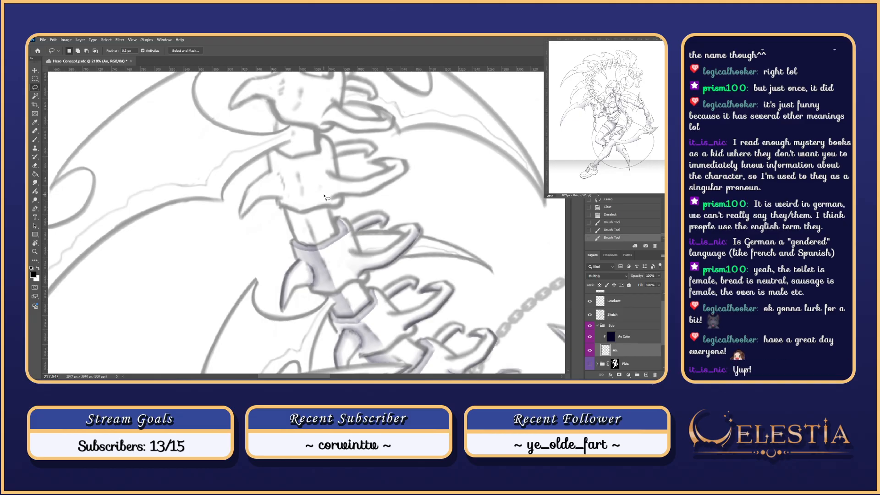
mouse_move(315, 197)
left_mouse_down()
mouse_move(341, 190)
mouse_move(302, 202)
mouse_move(310, 223)
left_mouse_up()
key("ctrl+z")
left_click_drag(298, 188, 310, 219)
left_click(357, 166)
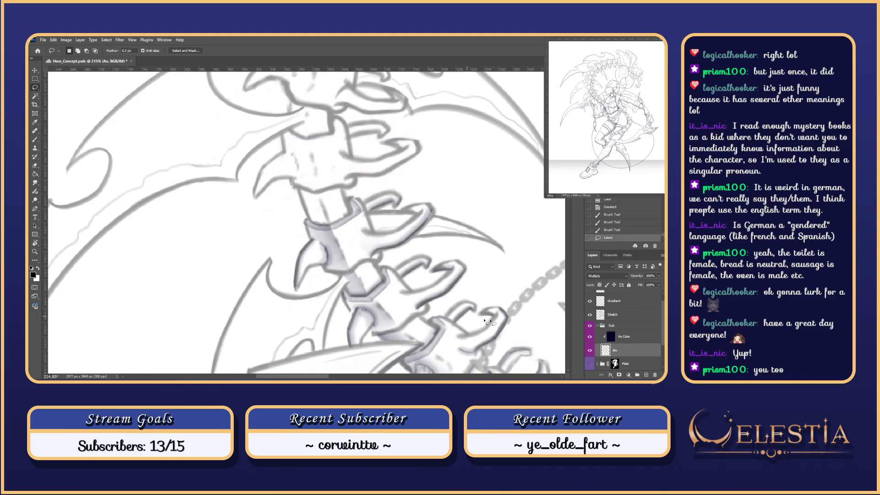
mouse_move(297, 187)
left_mouse_down()
mouse_move(312, 224)
mouse_move(329, 224)
mouse_move(324, 201)
mouse_move(299, 189)
left_mouse_up()
- Brush soft shading inside the selected part of the connecting segment with a larger brush, undoing and repeating strokes until it fits
key("b")
left_click_drag(329, 236, 330, 238)
key("ctrl+z")
right_click(318, 210, "alt")
mouse_move(308, 184)
left_mouse_down()
mouse_move(326, 231)
mouse_move(306, 161)
left_mouse_up()
key("ctrl+z")
key("ctrl+z")
left_click_drag(321, 225, 308, 174)
key("ctrl+z")
left_click_drag(317, 222, 306, 173)
key("ctrl+z")
key("ctrl+z")
left_click_drag(324, 221, 304, 165)
key("ctrl+z")
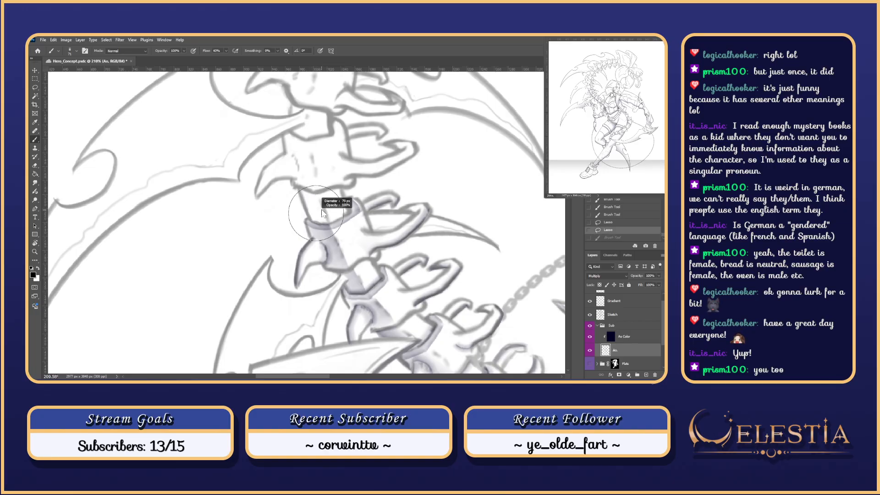
left_click_drag(320, 230, 304, 177)
key("ctrl+z")
left_click_drag(320, 226, 306, 191)
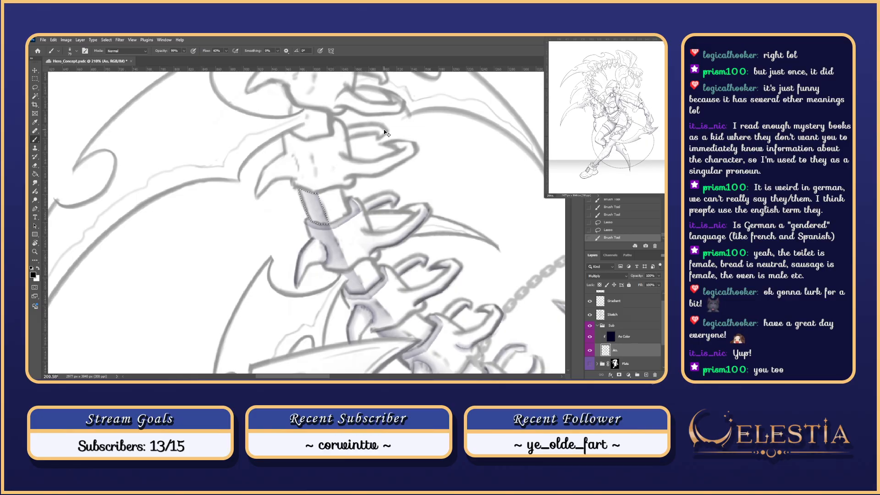
- Darken the connecting segment where it meets the vertebra's collar with a smaller brush, undoing misplaced strokes, and clear the selection
key("l")
mouse_move(344, 192)
left_mouse_down()
mouse_move(396, 234)
mouse_move(394, 186)
left_mouse_up()
key("r")
left_click_drag(508, 200, 341, 245)
key("b")
right_click(351, 239)
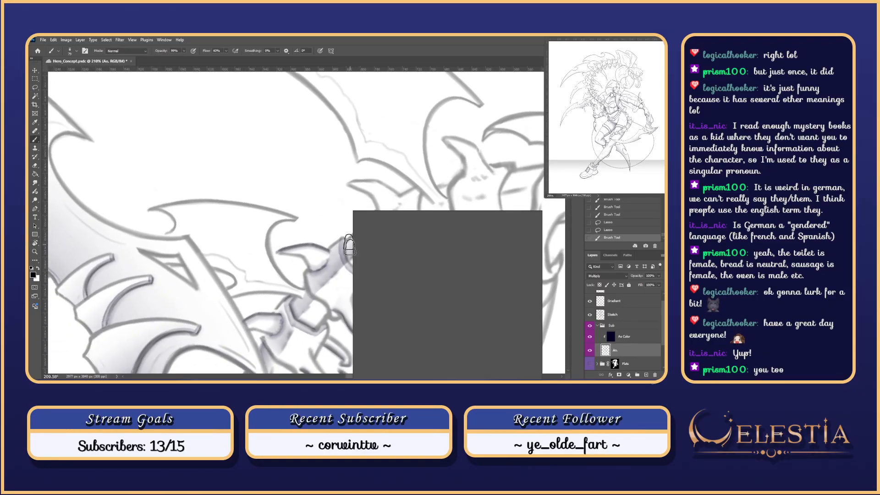
right_click(390, 227)
left_click(429, 227)
mouse_move(347, 240)
left_mouse_down()
mouse_move(377, 280)
mouse_move(357, 276)
mouse_move(351, 260)
mouse_move(369, 274)
mouse_move(350, 259)
mouse_move(368, 276)
left_mouse_up()
key("ctrl+z")
key("ctrl+z")
key("ctrl+z")
key("bracketleft")
key("bracketleft")
key("ctrl+z")
key("ctrl+z")
key("ctrl+d")
- Touch up the shading around the vertebra's collar and check it with the Sketch layer temporarily hidden
key("ctrl+z")
scroll(357, 266, "down", 1)
key("ctrl+z")
key("ctrl+z")
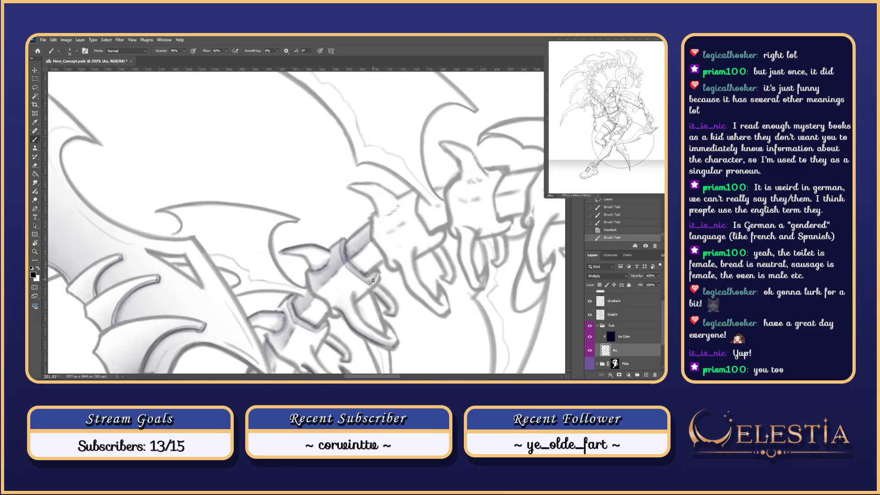
key("ctrl+shift+h")
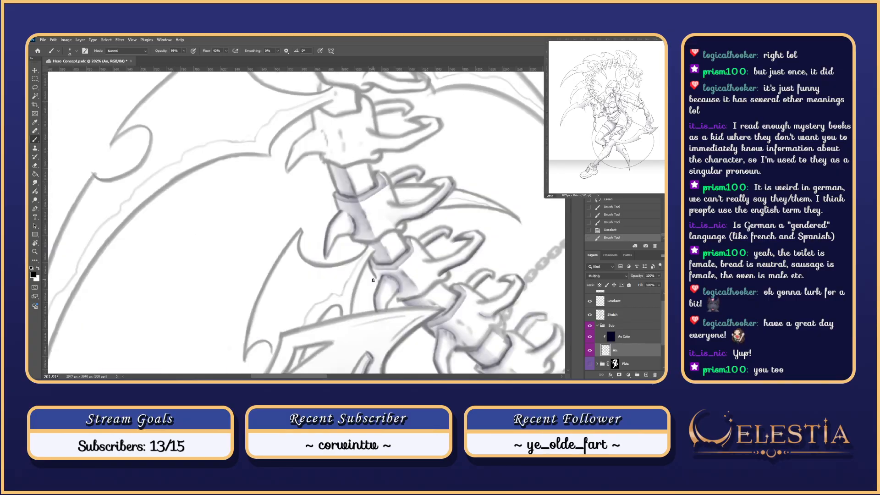
left_click(589, 314)
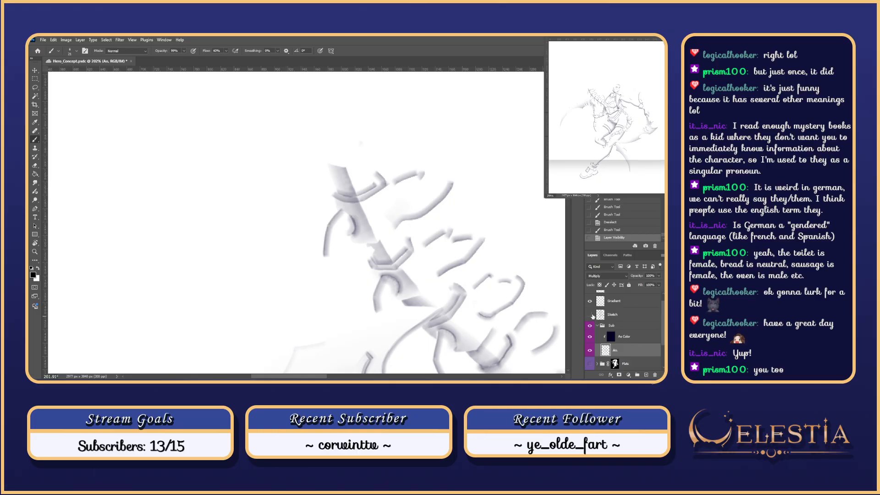
left_click(590, 314)
- Touch up the shading where the prong meets the vertebra's collar, undoing misplaced strokes and checking with the Sketch layer temporarily hidden
left_click_drag(415, 231, 478, 294)
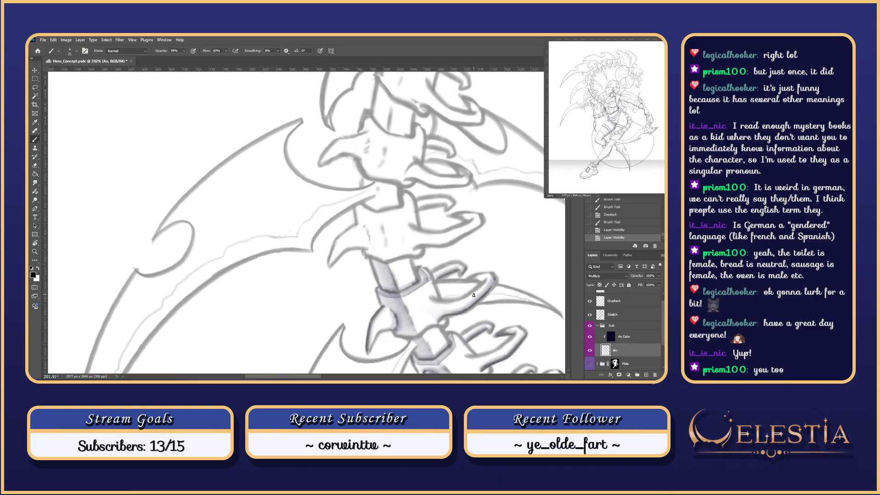
left_click(590, 314)
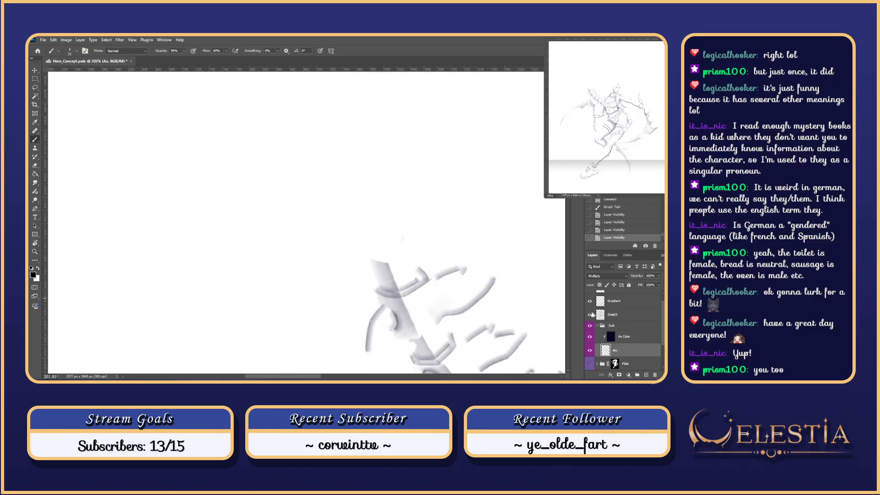
left_click(590, 314)
left_click_drag(431, 283, 441, 277)
key("ctrl+z")
key("ctrl+z")
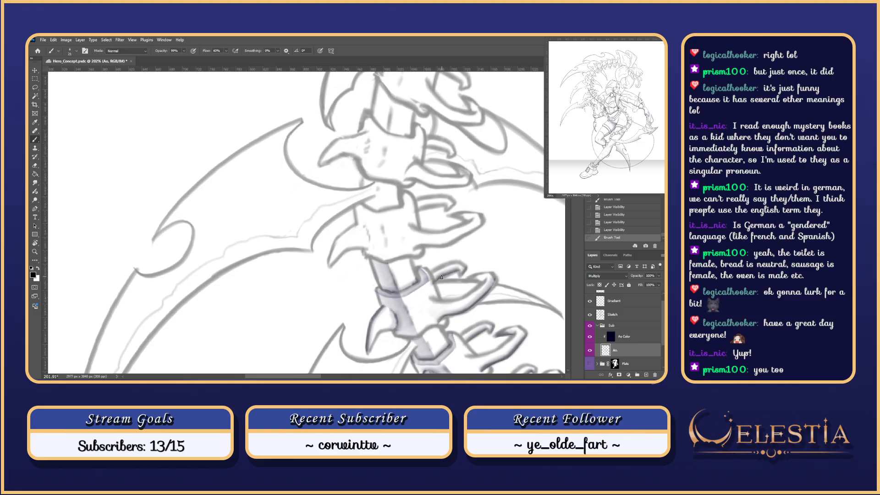
left_click(589, 314)
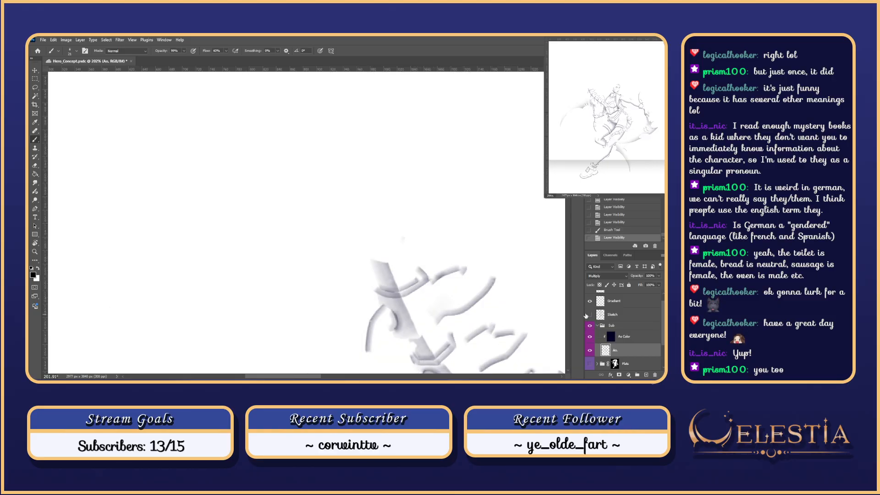
left_click(589, 315)
key("ctrl+z")
key("ctrl+z")
key("ctrl+z")
left_click_drag(432, 284, 445, 274)
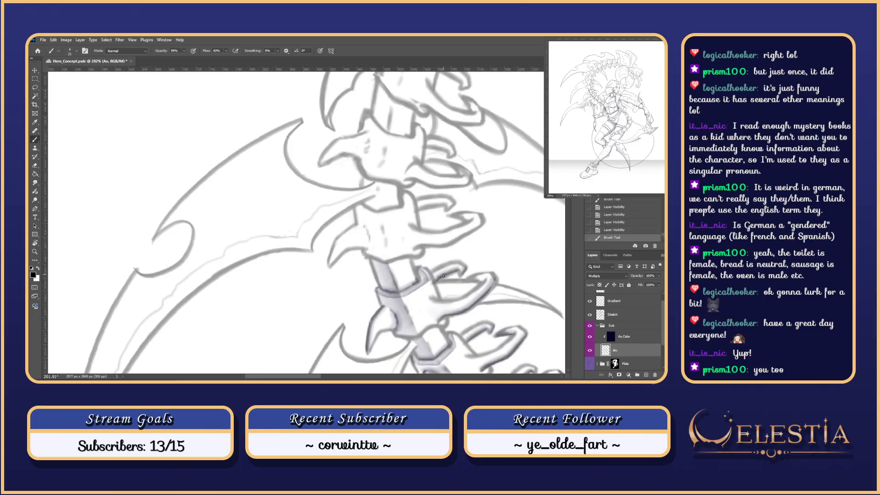
left_click(589, 315)
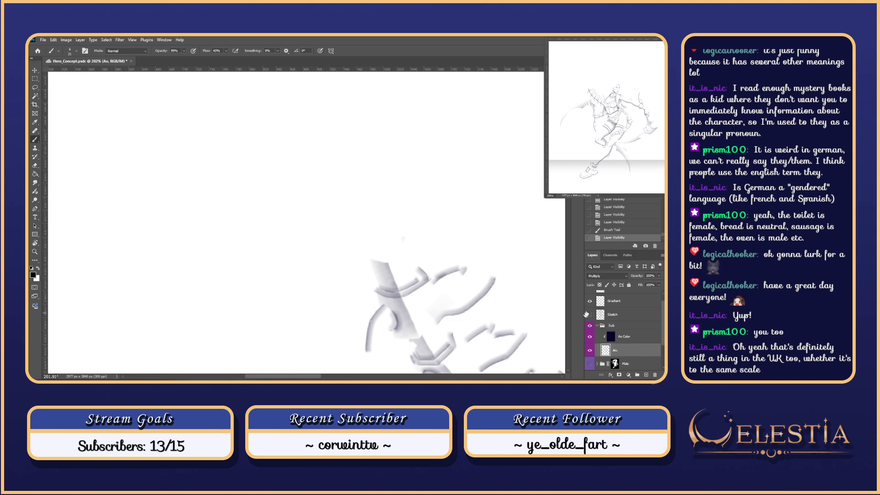
left_click(585, 314)
- Erase stray shading on the body of the next vertebra up and save the document
left_click_drag(418, 233, 453, 245)
key("e")
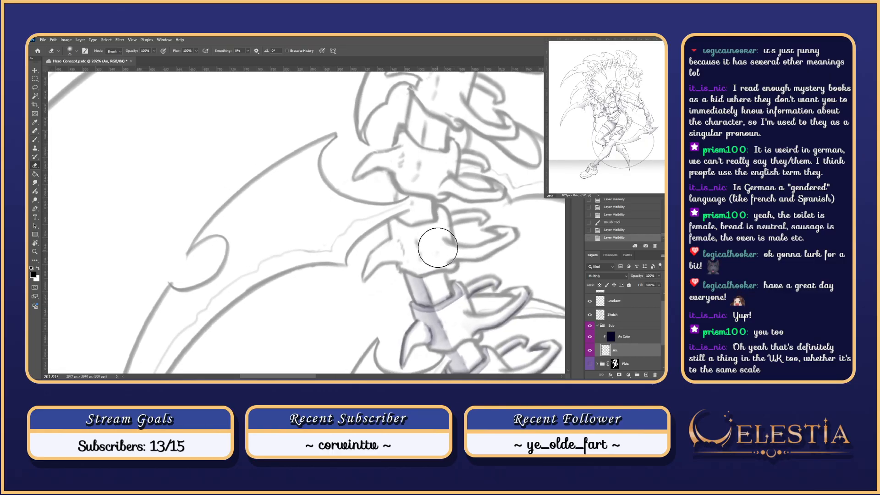
left_click(433, 244)
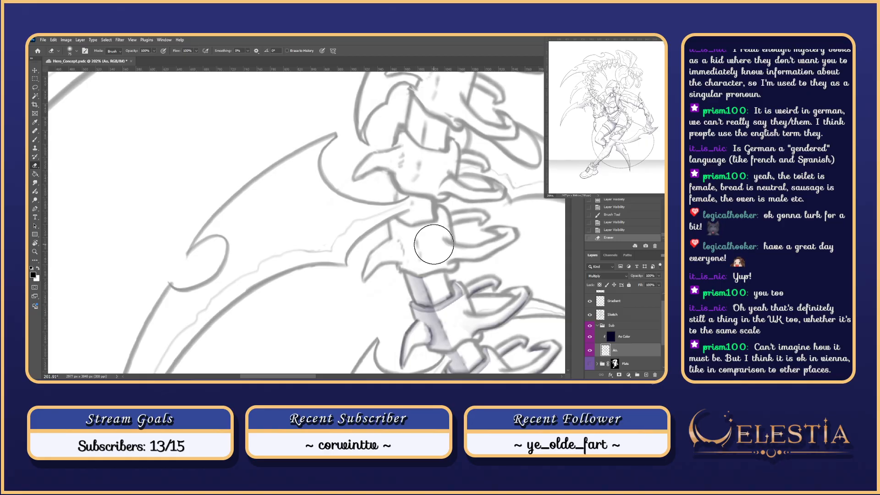
key("ctrl+s")
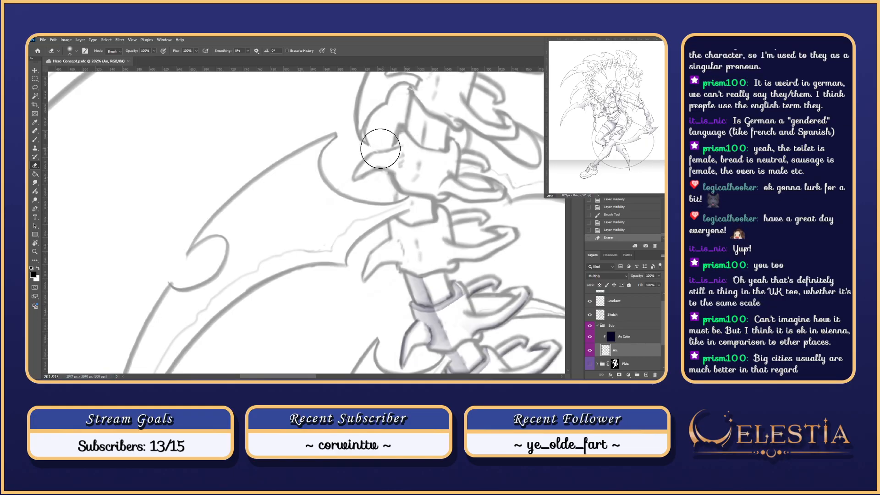
- Brush ambient-occlusion shading along the curved spike of the next vertebra up, undoing and repeating strokes until it fits
key("l")
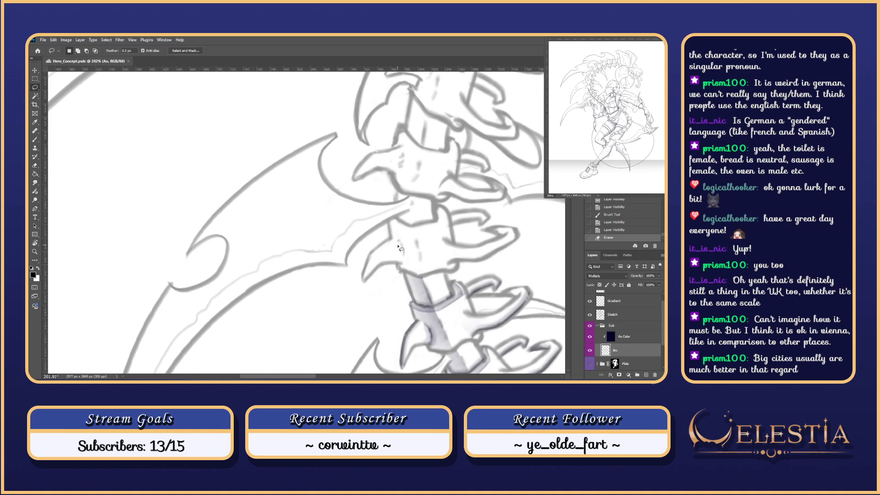
key("b")
mouse_move(399, 250)
left_mouse_down()
mouse_move(364, 280)
mouse_move(381, 262)
left_mouse_up()
key("ctrl+z")
key("ctrl+z")
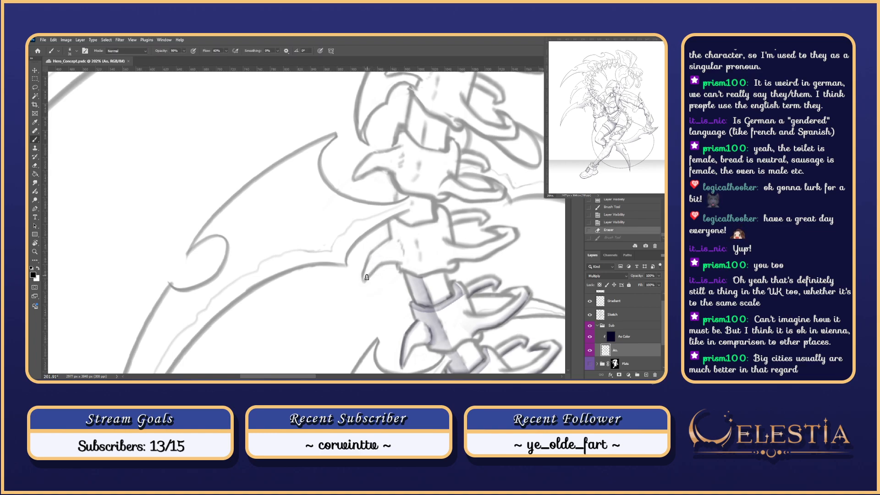
left_click_drag(362, 282, 399, 257)
key("ctrl+z")
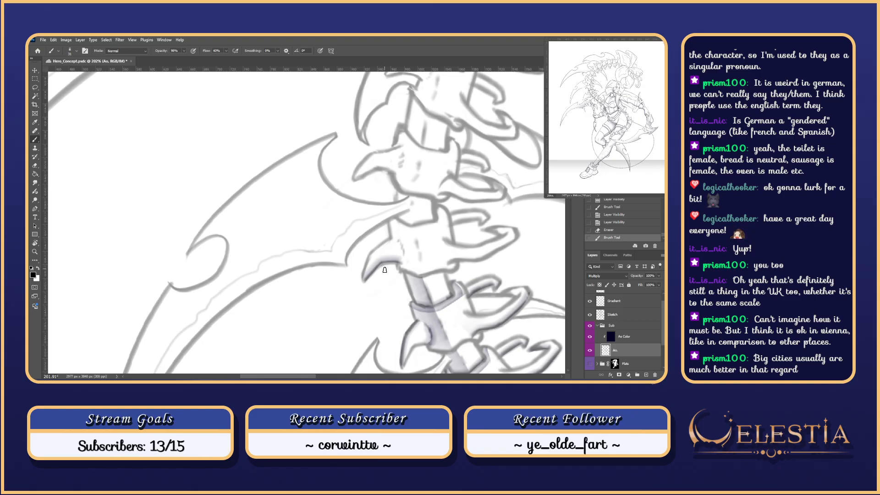
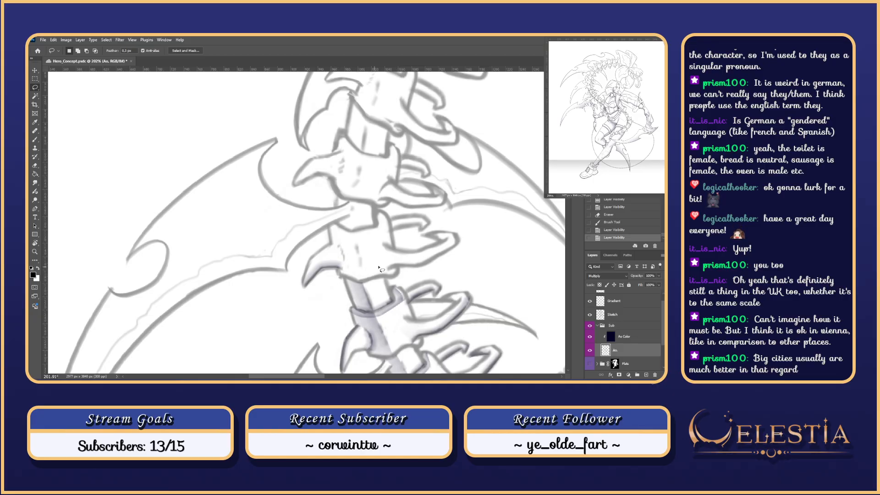
- Shade the root of the curved spike where it joins the vertebra's body, undoing and repeating misplaced strokes
mouse_move(408, 279)
left_mouse_down()
mouse_move(448, 265)
mouse_move(432, 281)
left_mouse_up()
key("b")
key("ctrl+z")
left_click_drag(374, 226, 379, 249)
key("ctrl+z")
key("ctrl+z")
key("ctrl+z")
left_click_drag(378, 228, 381, 247)
key("ctrl+z")
key("ctrl+z")
key("ctrl+z")
key("ctrl+z")
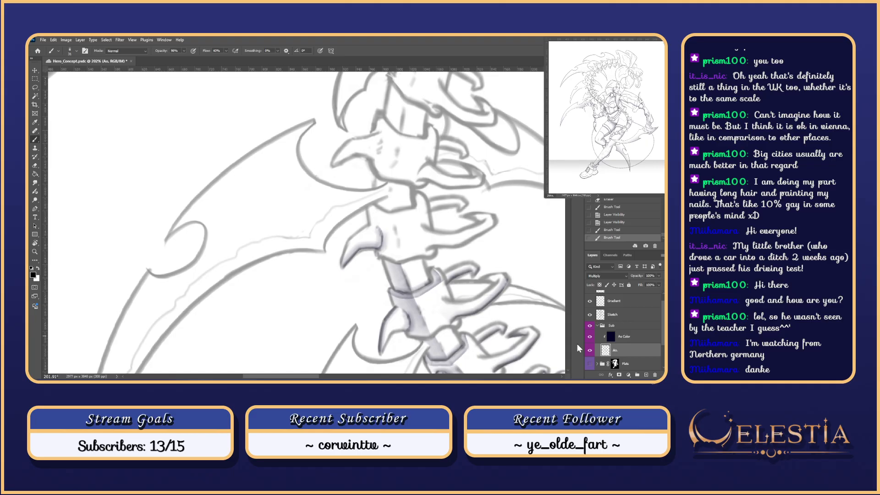
- Lasso the shadow side of the vertebra's body around the root of the curved spike
left_click(405, 220)
left_click_drag(421, 289, 408, 344)
key("l")
mouse_move(396, 303)
left_mouse_down()
mouse_move(385, 250)
mouse_move(387, 259)
mouse_move(357, 264)
mouse_move(378, 269)
mouse_move(372, 224)
mouse_move(354, 209)
mouse_move(348, 230)
mouse_move(360, 260)
left_mouse_up()
- Brush soft shading inside the selected shadow side of the vertebra with a larger brush, undoing and repeating strokes
key("b")
left_click_drag(366, 215, 369, 265)
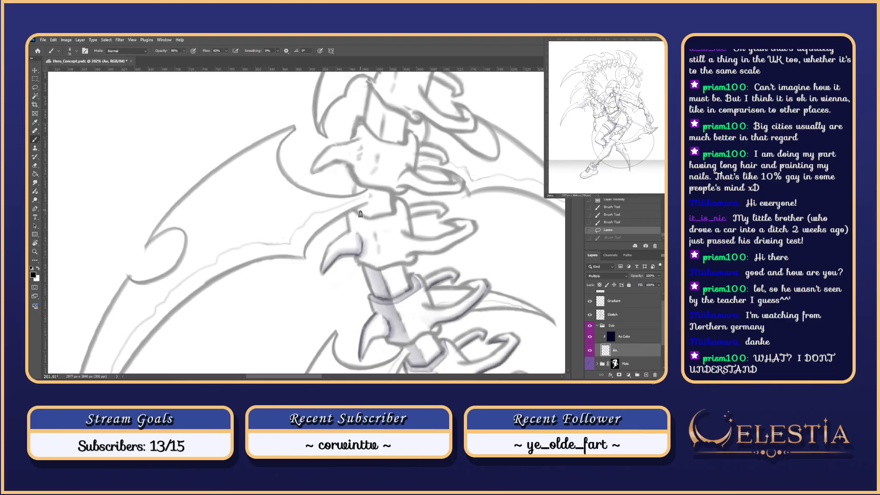
mouse_move(359, 204)
left_mouse_down()
mouse_move(368, 265)
mouse_move(364, 210)
left_mouse_up()
key("ctrl+z")
left_click_drag(373, 270, 352, 177)
key("ctrl+z")
key("ctrl+shift+z")
scroll(371, 259, "down", 1)
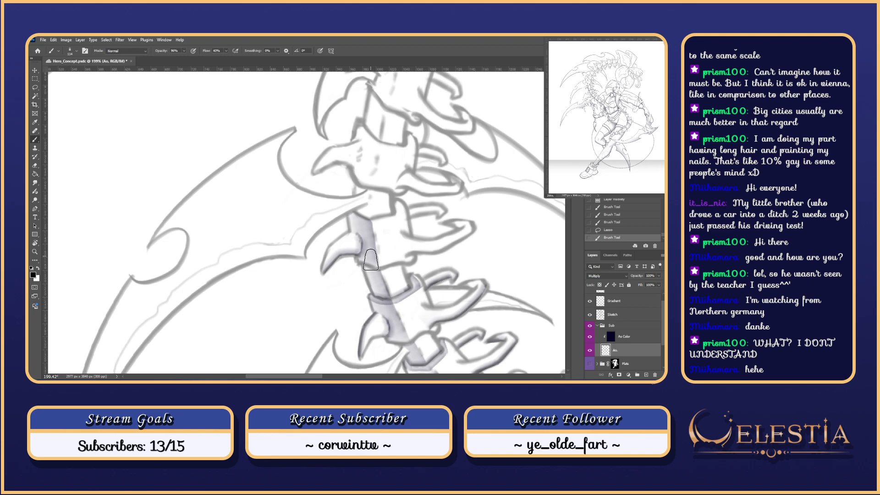
left_click_drag(370, 260, 373, 265)
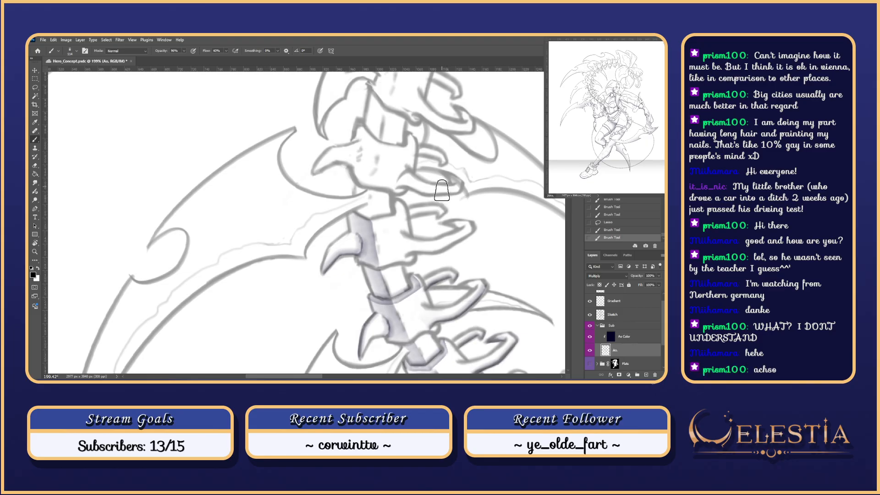
- Clear the selection, try a shading stroke near the vertebra's lower edge and undo it
right_click(413, 241)
left_click(414, 236)
key("ctrl+d")
mouse_move(407, 251)
left_mouse_down()
mouse_move(469, 243)
mouse_move(404, 242)
left_mouse_up()
key("ctrl+z")
scroll(422, 243, "up", 3)
scroll(404, 245, "down", 3)
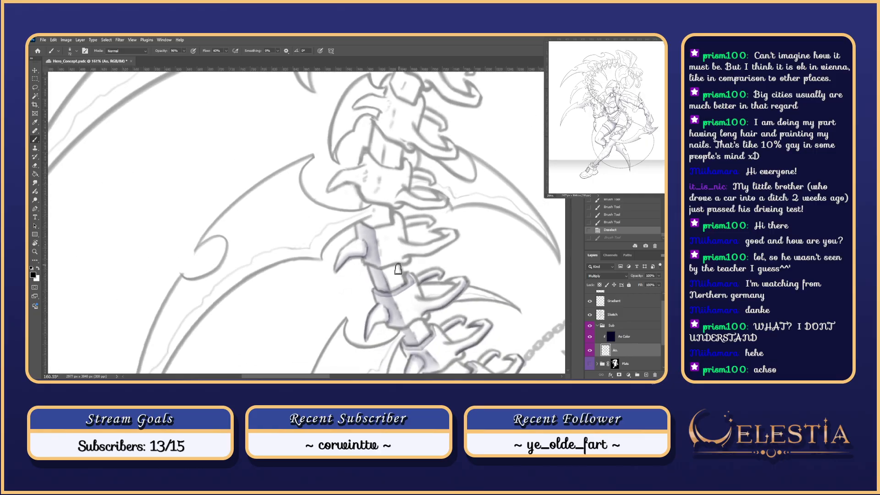
left_click_drag(450, 263, 445, 233)
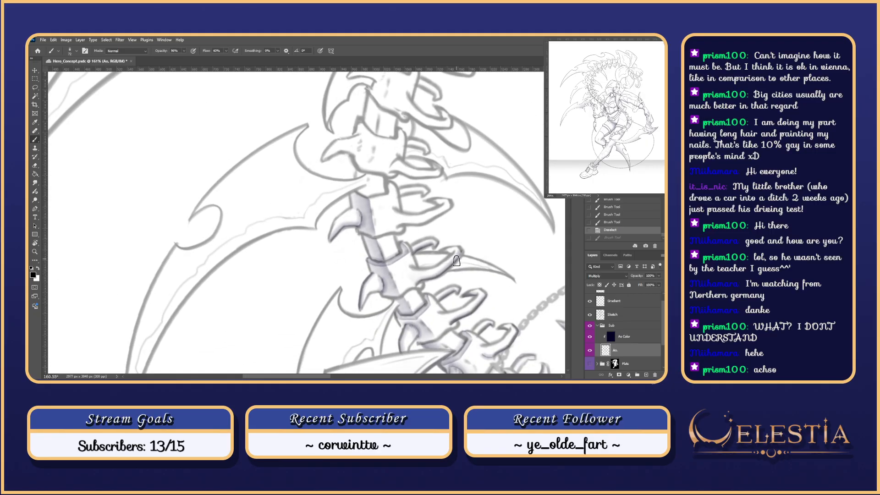
- Compare the spine before and after shading by switching between the opening and latest history states, with the Sketch layer shown again
left_click(589, 315)
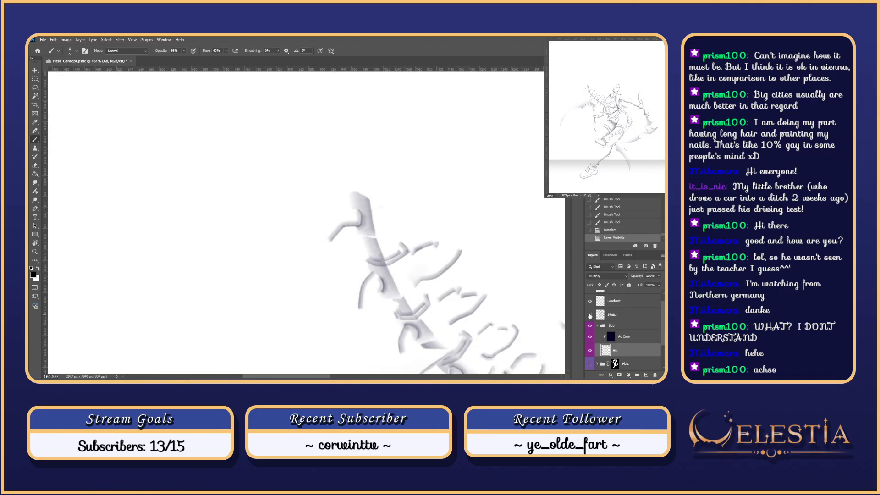
key("ctrl+z")
key("ctrl+z")
key("ctrl+z")
key("ctrl+z")
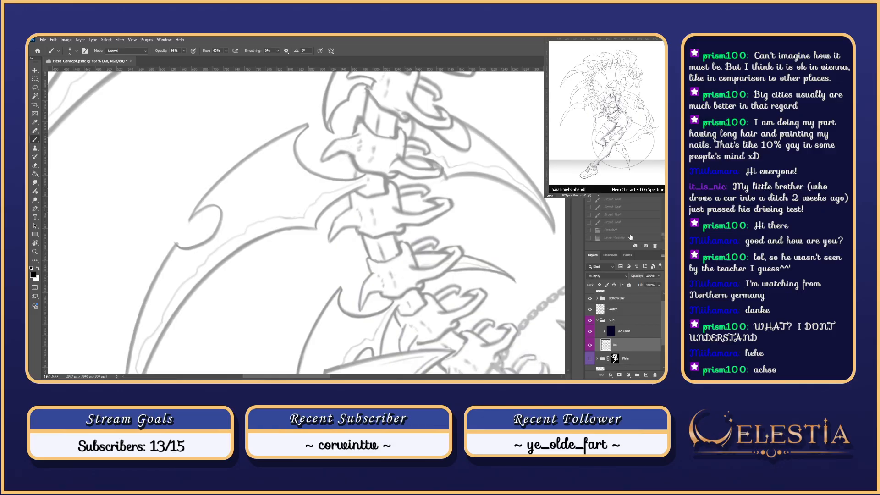
left_click(629, 238)
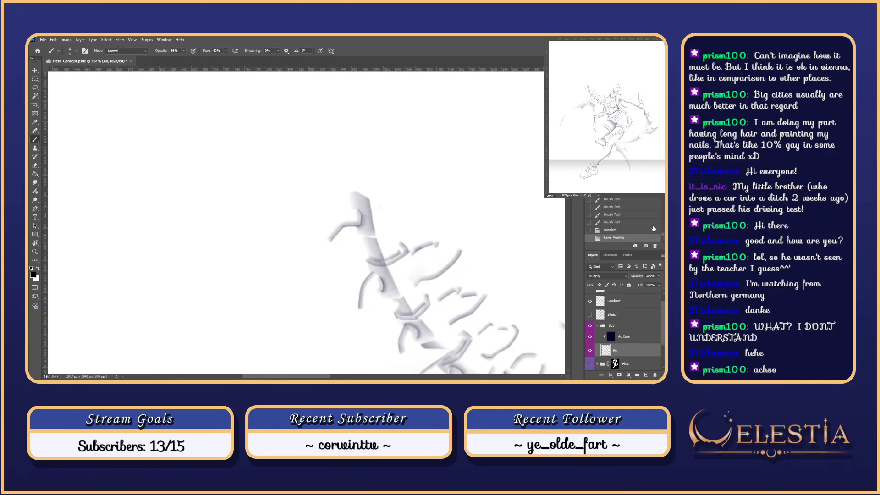
left_click_drag(662, 236, 662, 186)
left_click(632, 186)
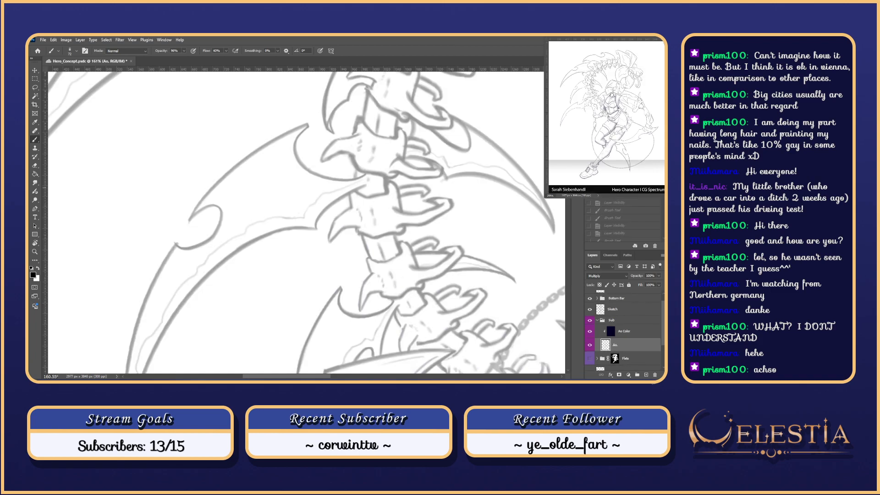
scroll(623, 220, "down", 3)
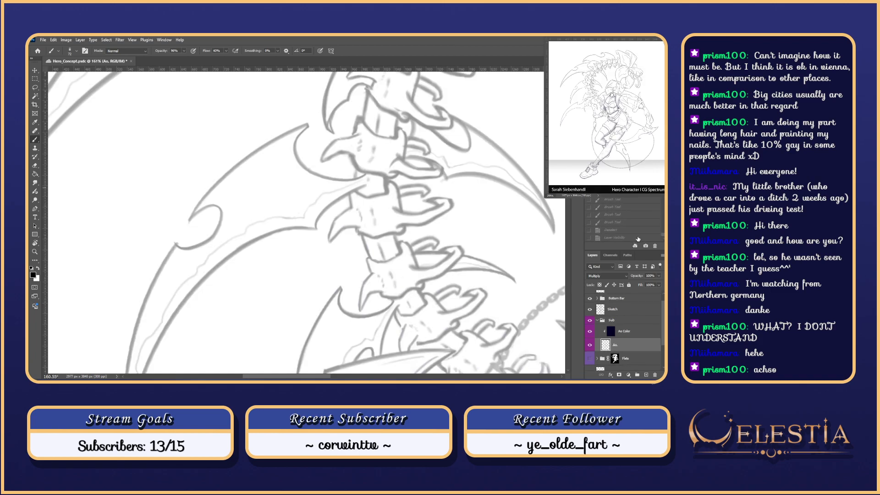
left_click(637, 237)
left_click(589, 314)
left_click_drag(662, 238, 662, 187)
left_click(632, 187)
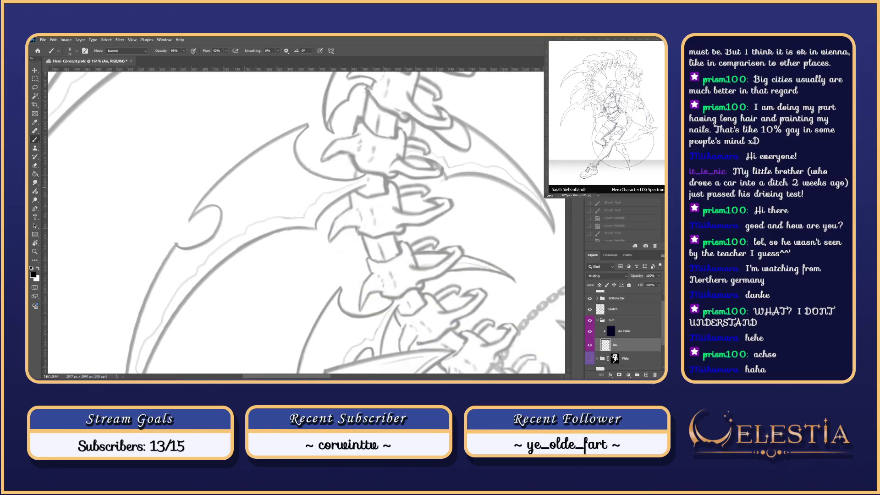
scroll(635, 220, "down", 3)
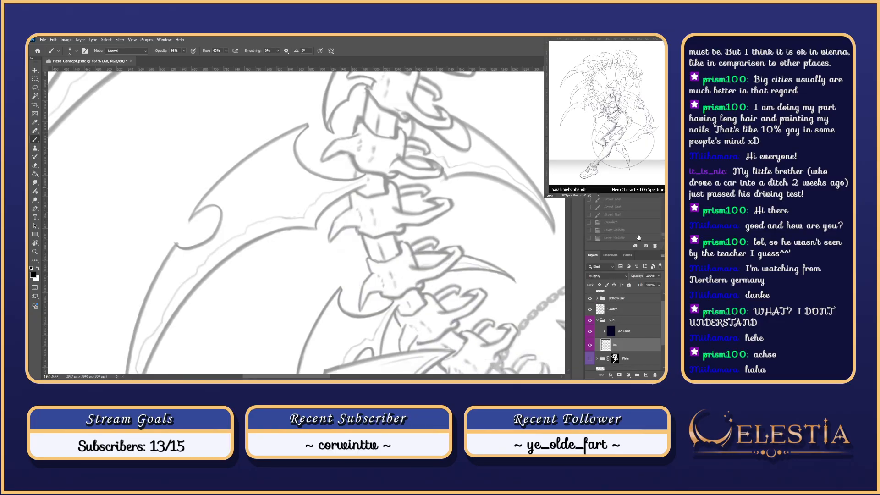
left_click(635, 237)
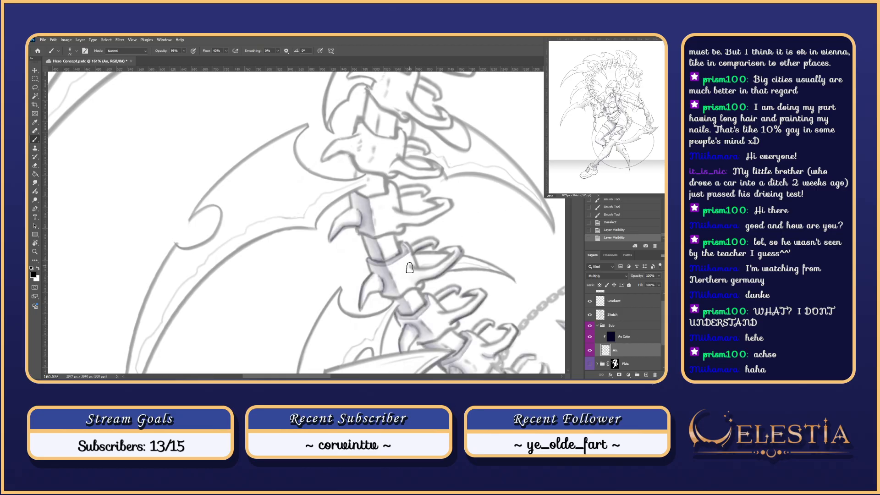
- Examine how the spine shading reads against the whole figure and the full canvas
scroll(409, 267, "down", 5)
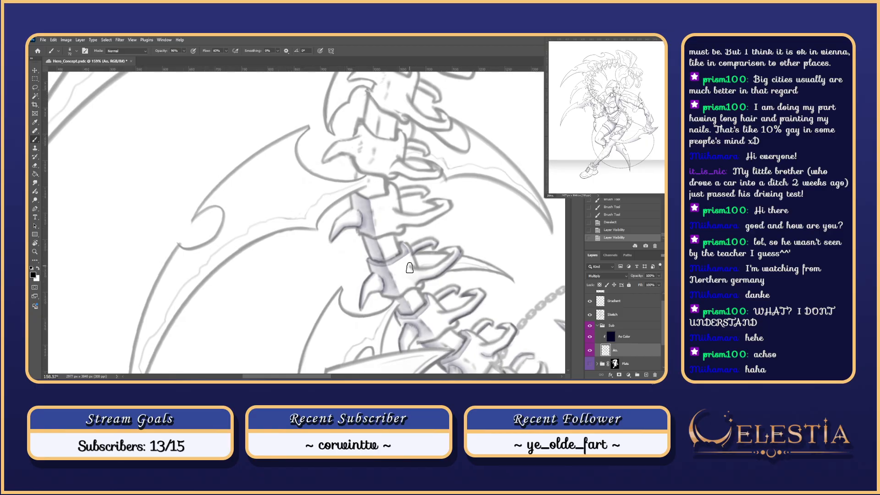
scroll(410, 267, "down", 2)
scroll(432, 272, "down", 1)
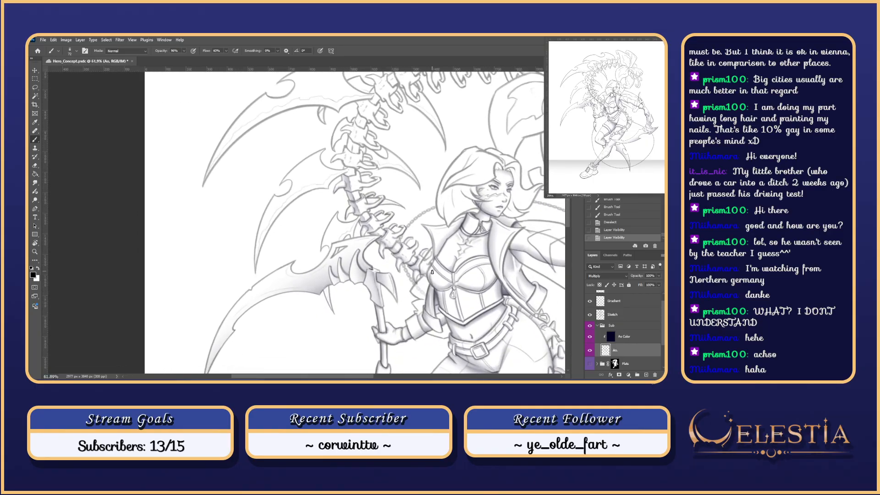
scroll(663, 332, "up", 1)
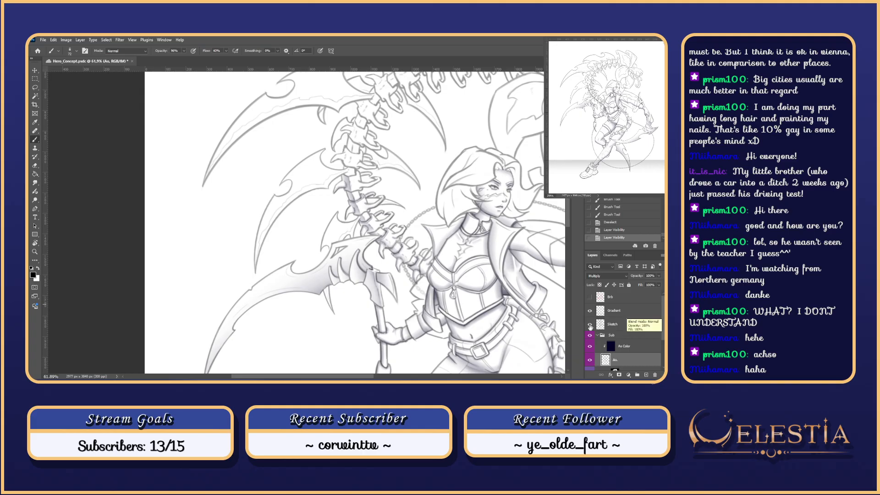
left_click_drag(481, 327, 424, 285)
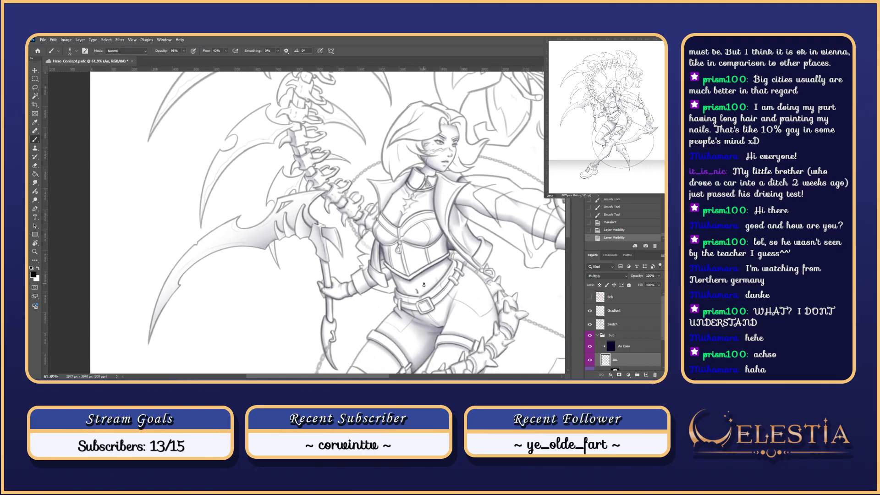
scroll(424, 284, "down", 3)
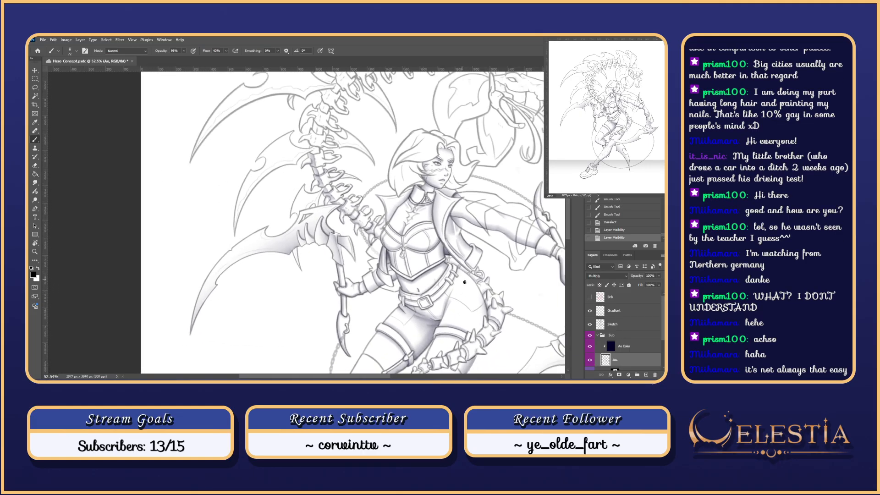
scroll(462, 281, "down", 2)
scroll(406, 238, "down", 2)
scroll(569, 245, "down", 2)
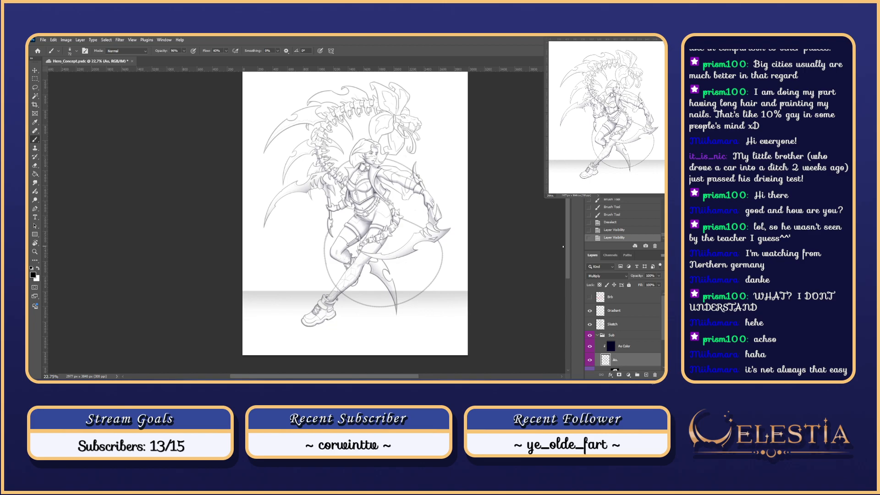
- Collapse the Sub group, show the flat-colour group below it and hide the White layer
left_click(597, 336)
left_click(589, 346)
left_click_drag(662, 328, 651, 362)
left_click(589, 353)
left_click(590, 353)
left_click(589, 342)
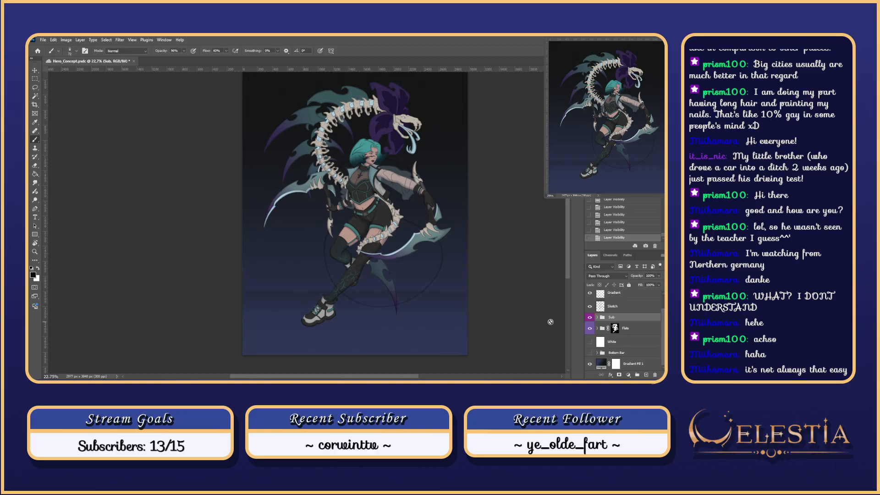
- Compare the coloured character with and without the Sub group's shading by repeatedly hiding and showing that group
left_click_drag(568, 248, 566, 245)
scroll(561, 242, "down", 1)
scroll(560, 241, "up", 1)
left_click(589, 317)
left_click(590, 318)
left_click(590, 317)
left_click(589, 318)
left_click(590, 318)
left_click(589, 318)
left_click(590, 318)
left_click(590, 317)
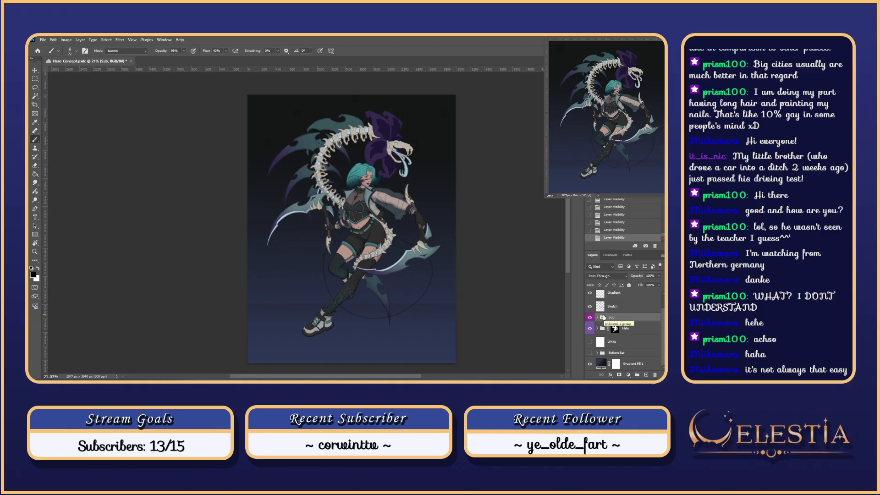
left_click(588, 318)
left_click(589, 318)
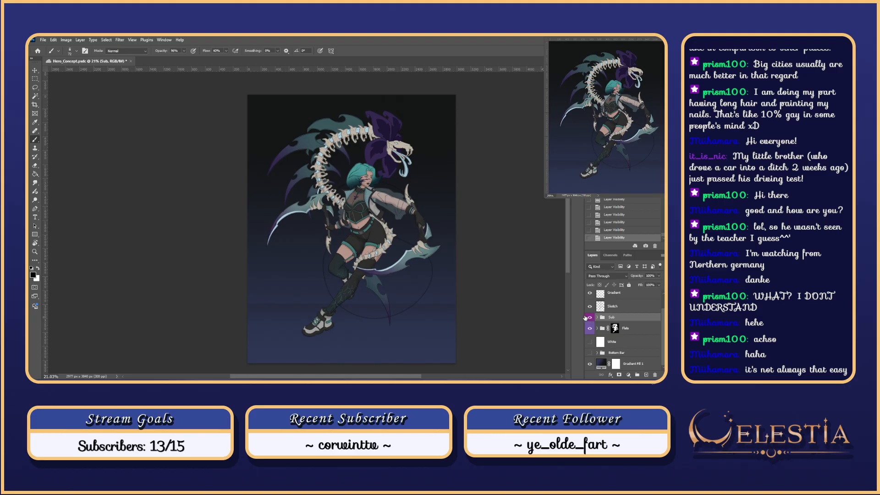